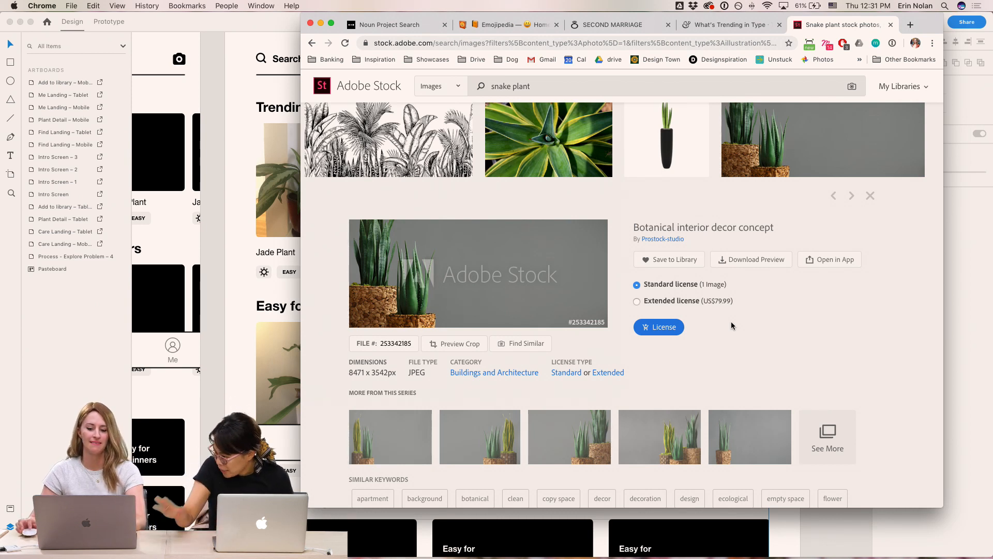
# - Browse the Adobe Stock snake plant image results
pyautogui.moveTo(935, 25); pyautogui.dragTo(959, 28)
pyautogui.moveTo(901, 111)
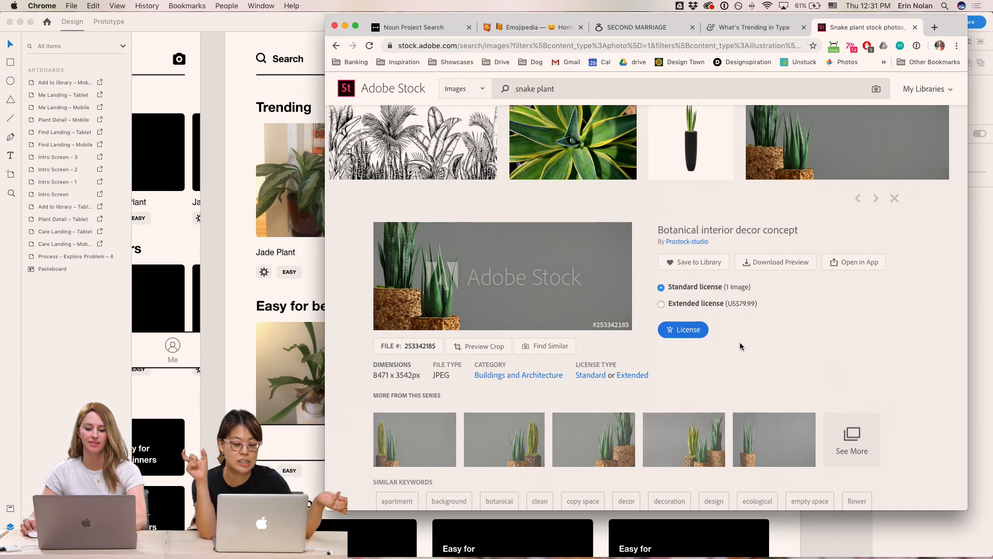
pyautogui.scroll(-10, 725, 343)
pyautogui.scroll(-3, 764, 346)
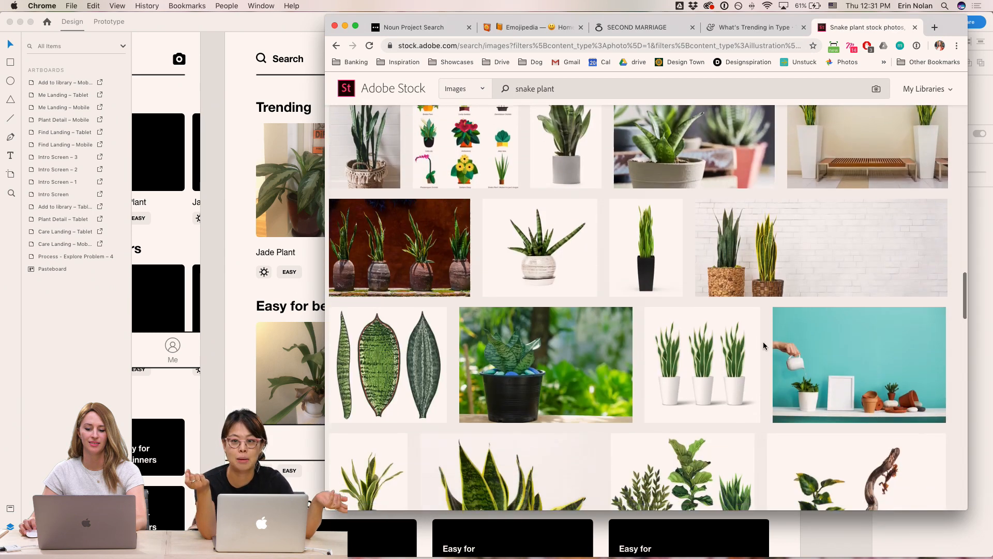
pyautogui.scroll(-8, 764, 346)
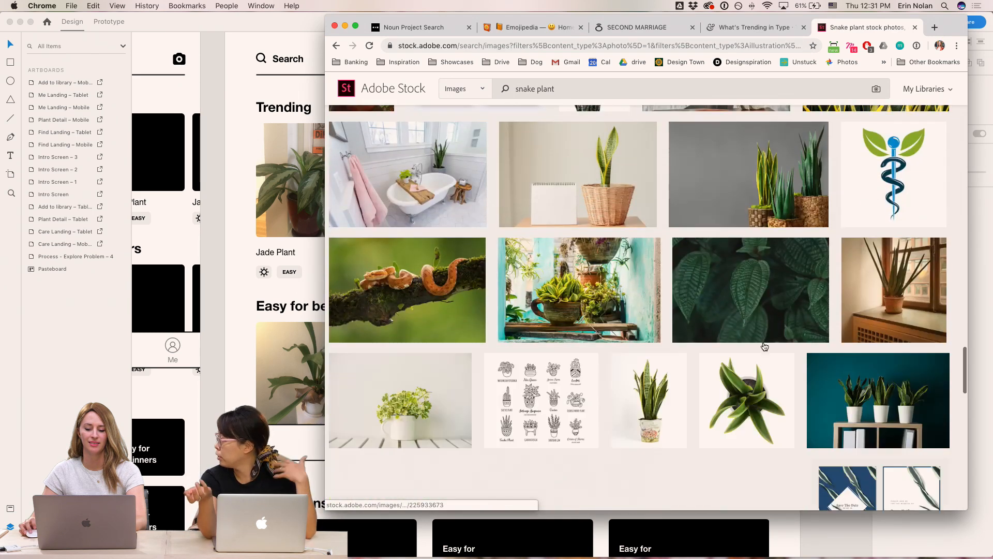
pyautogui.scroll(-5, 762, 342)
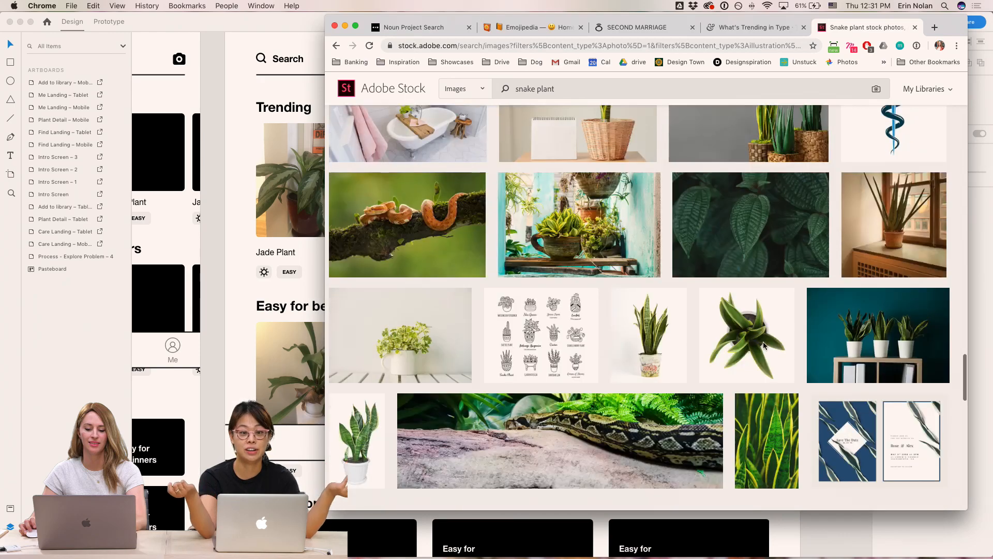
pyautogui.scroll(-10, 764, 346)
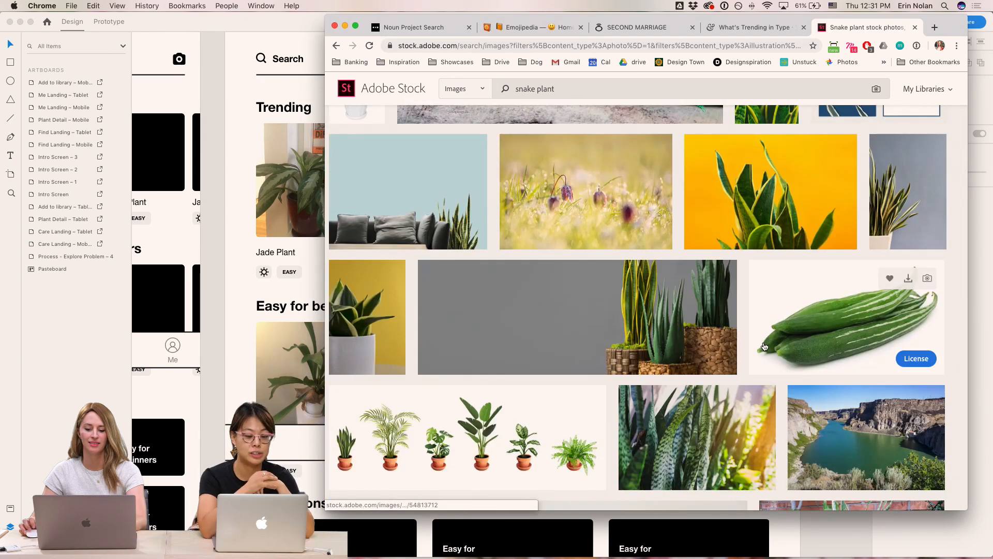
pyautogui.scroll(20, 764, 346)
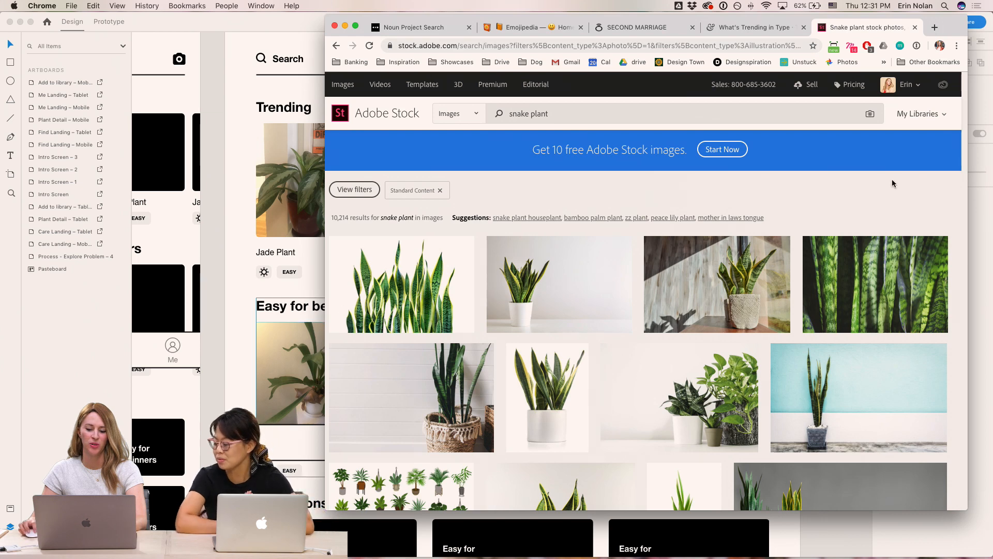
# - Search Google for "the sill", open The Sill plant shop website, and dismiss its newsletter popup
pyautogui.click(934, 28)
pyautogui.write('the sill')
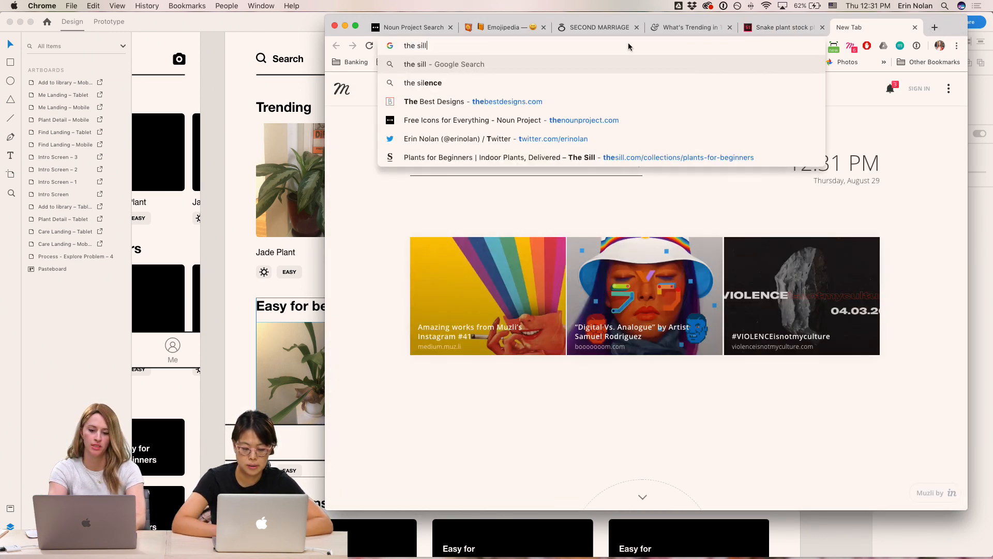
pyautogui.press('Return')
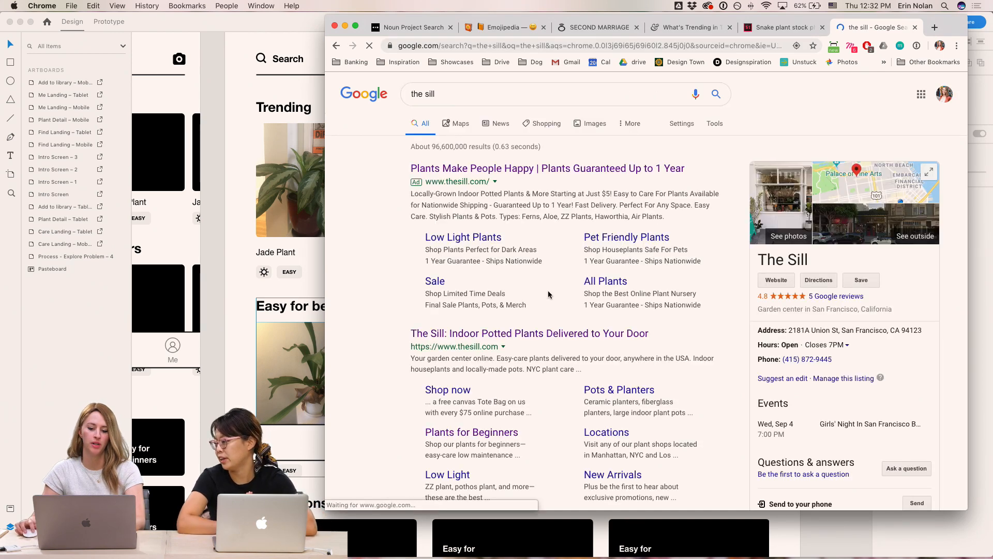
pyautogui.click(518, 334)
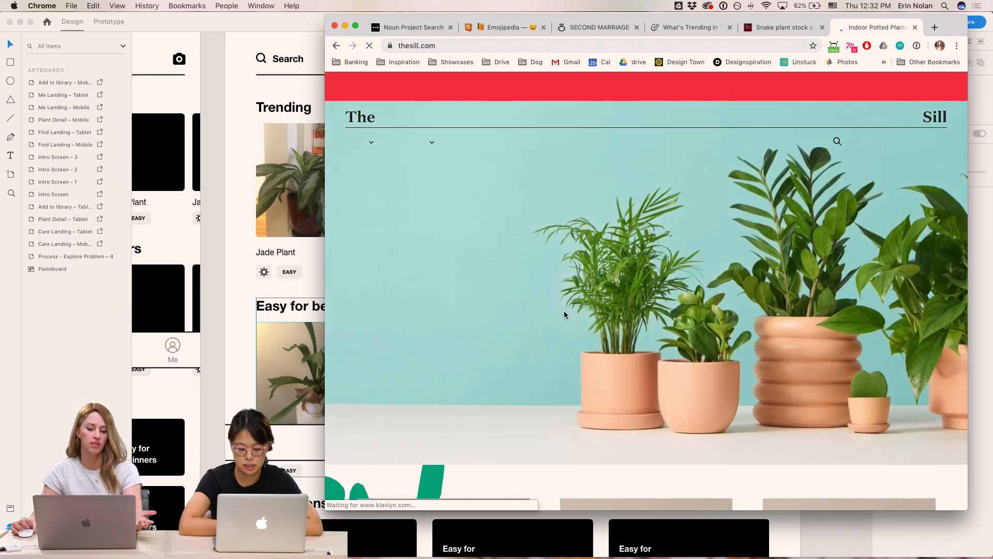
pyautogui.scroll(-6, 562, 315)
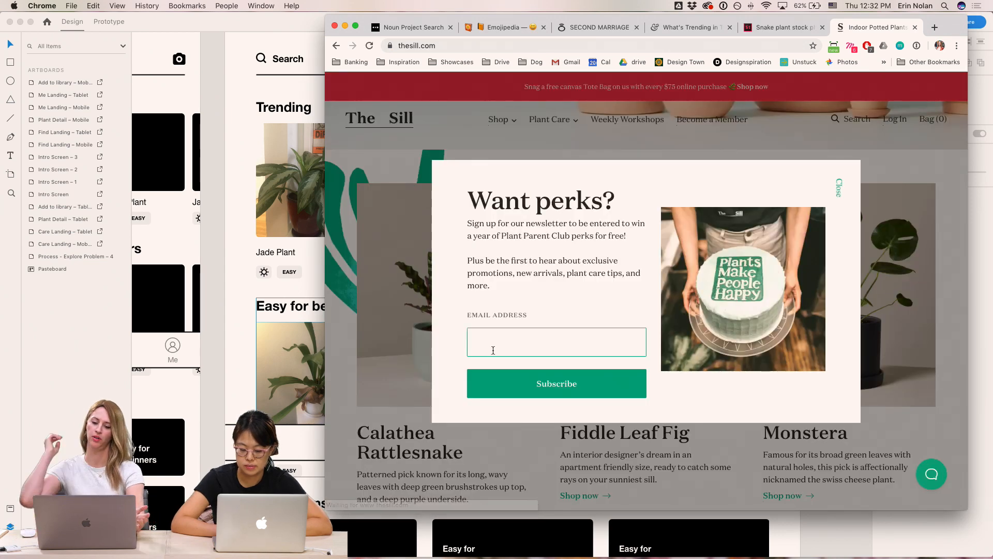
pyautogui.click(836, 190)
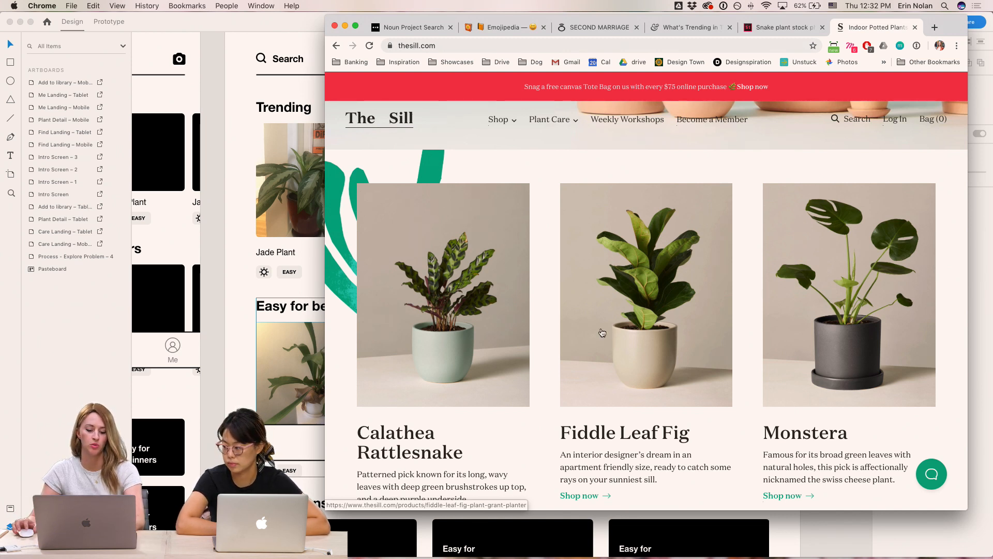
# - Capture screenshots of the Calathea Rattlesnake, Fiddle Leaf Fig and Monstera product photos
pyautogui.moveTo(526, 183); pyautogui.dragTo(361, 405)
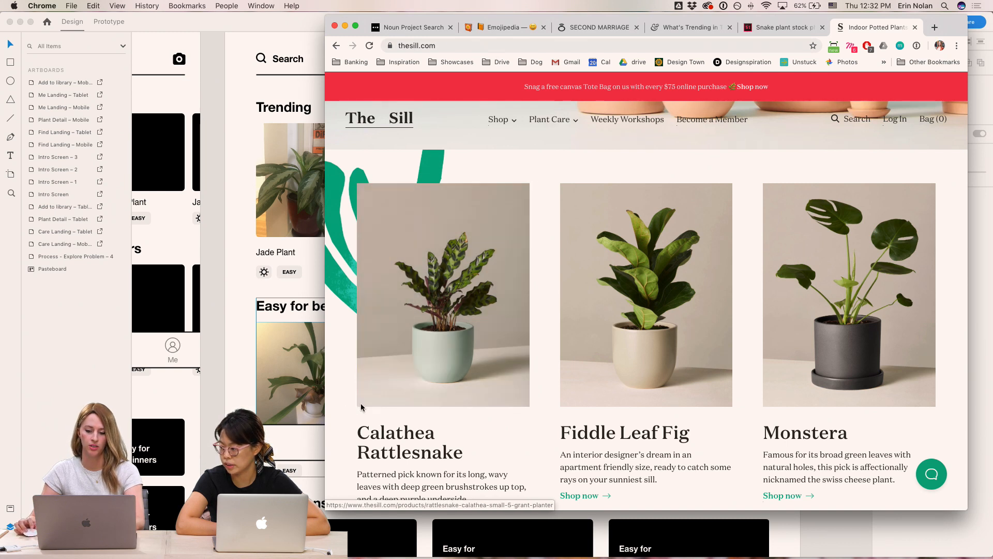
pyautogui.moveTo(705, 214); pyautogui.dragTo(560, 404)
pyautogui.moveTo(932, 184); pyautogui.dragTo(761, 409)
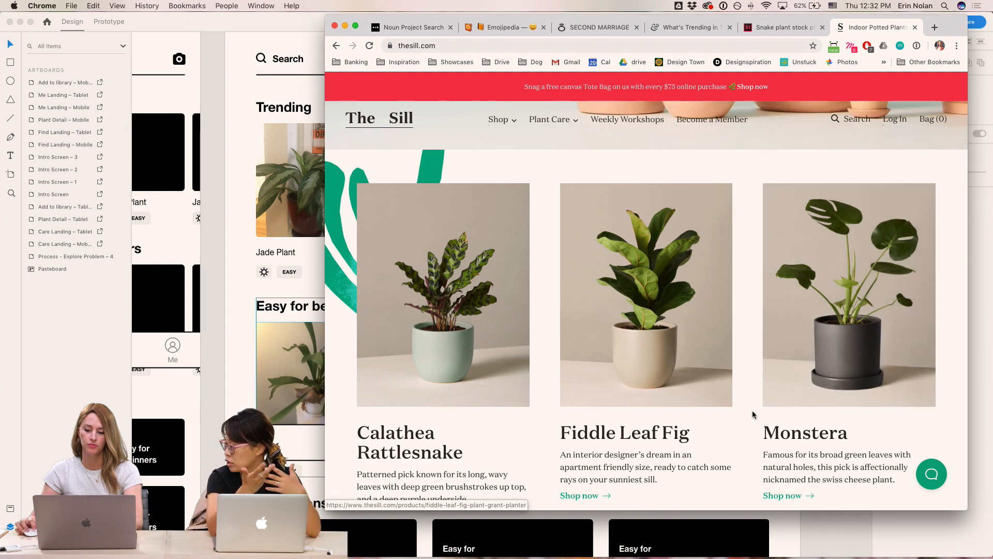
# - Open The Sill's Easy for Beginners plant collection
pyautogui.scroll(-15, 761, 410)
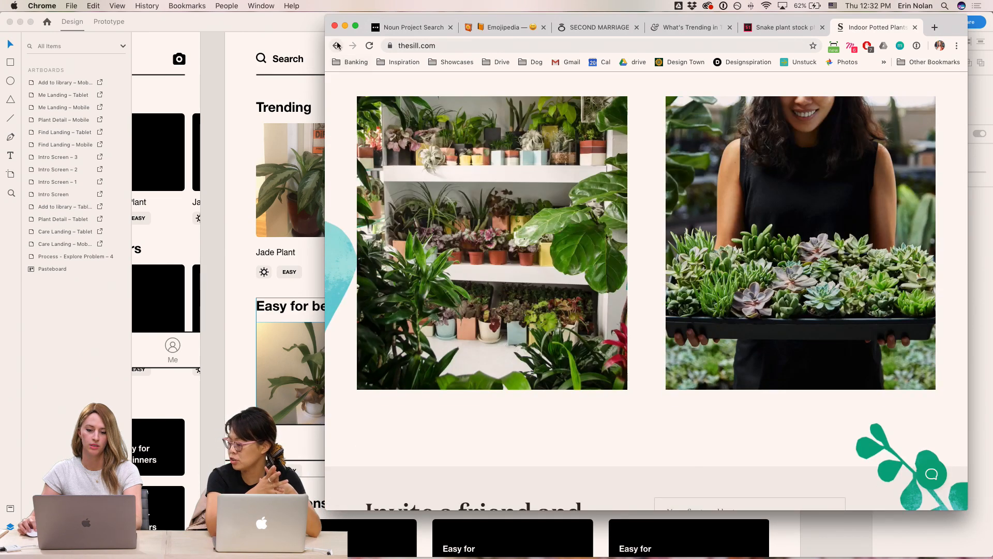
pyautogui.click(336, 45)
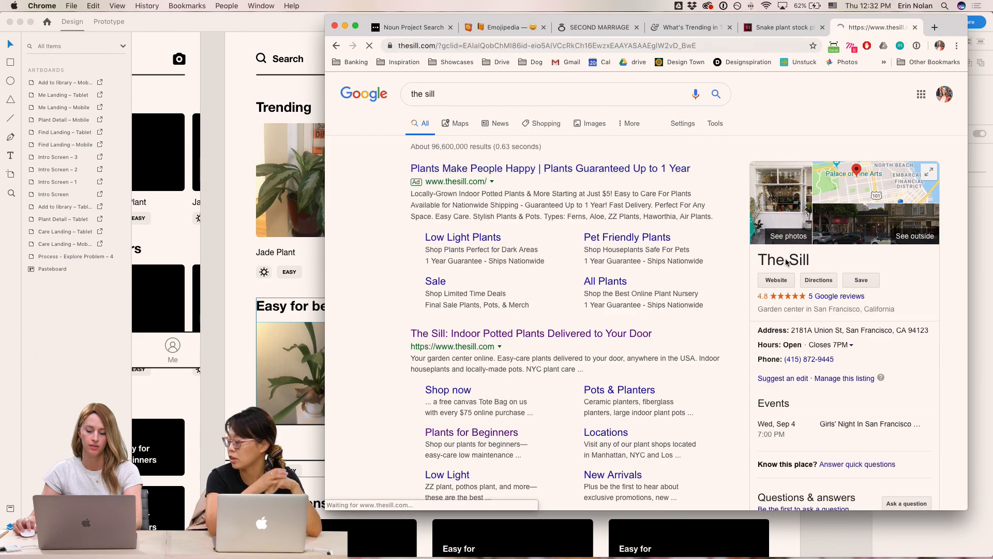
pyautogui.scroll(-10, 856, 306)
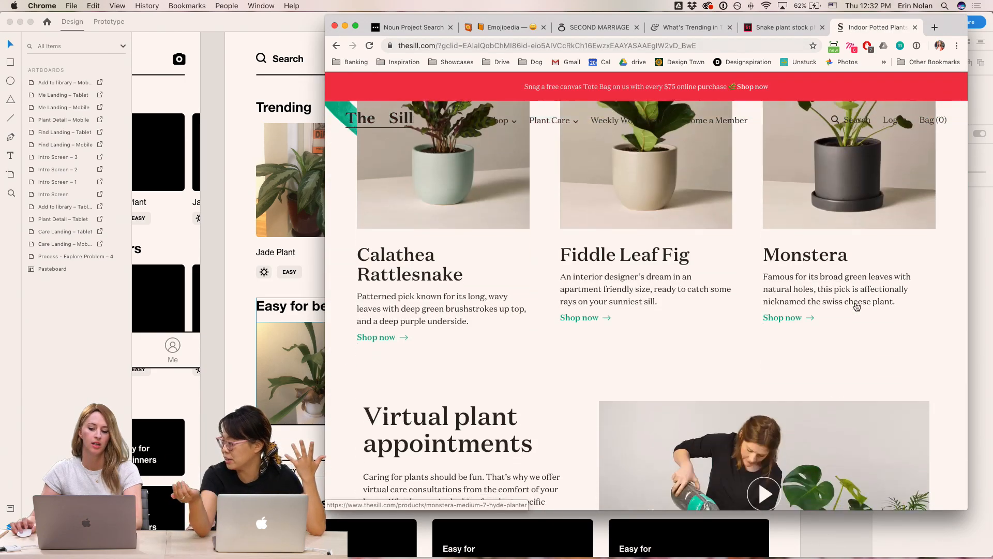
pyautogui.scroll(-10, 856, 306)
pyautogui.scroll(20, 499, 136)
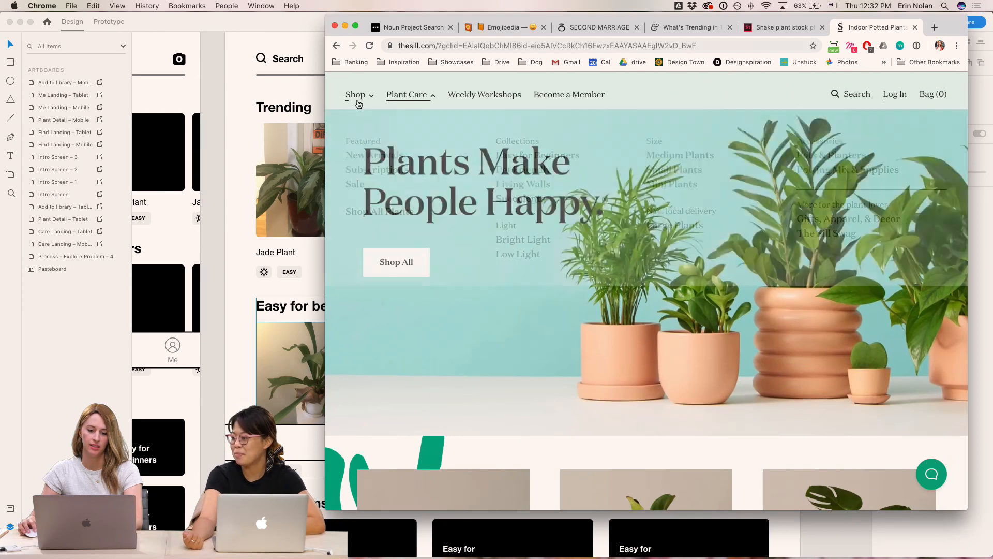
pyautogui.moveTo(358, 102)
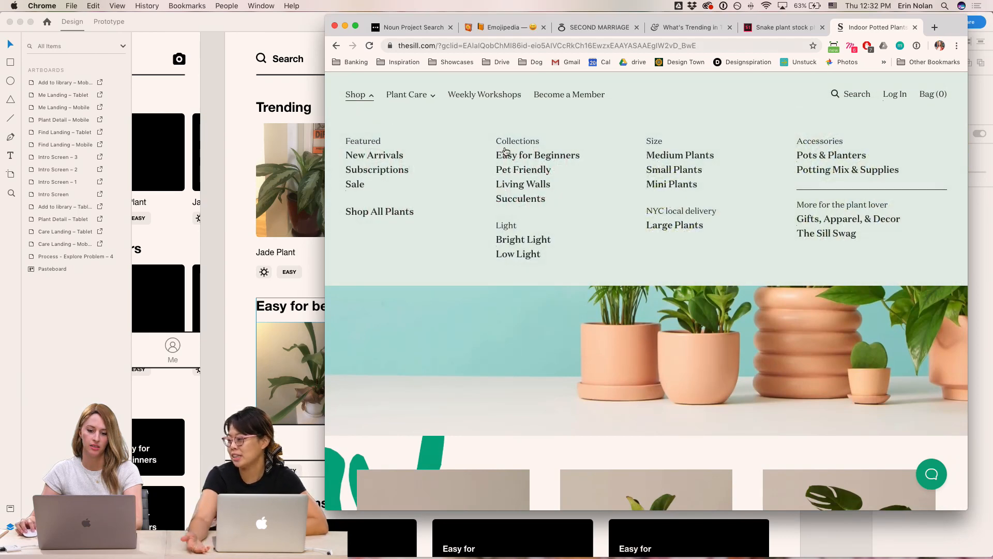
pyautogui.click(529, 161)
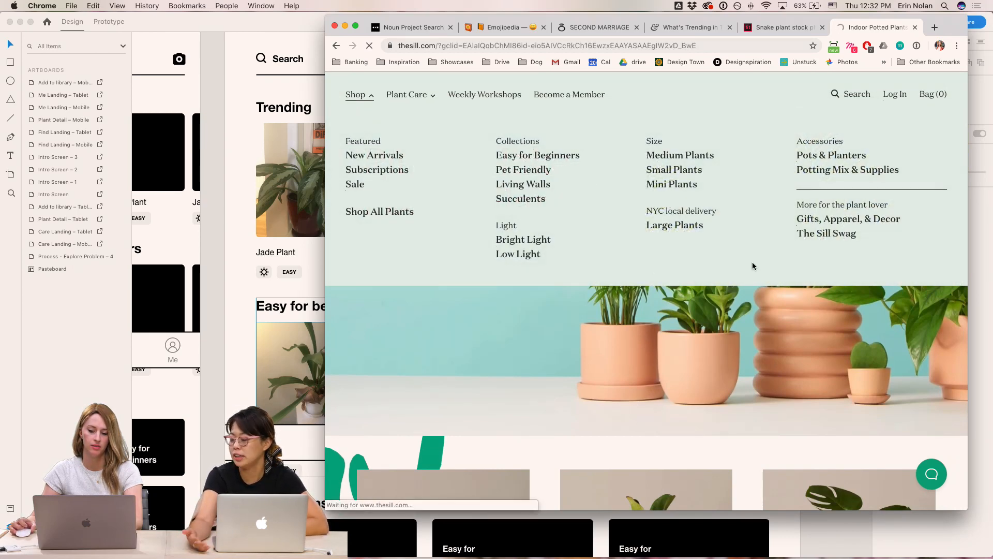
pyautogui.scroll(-3, 756, 267)
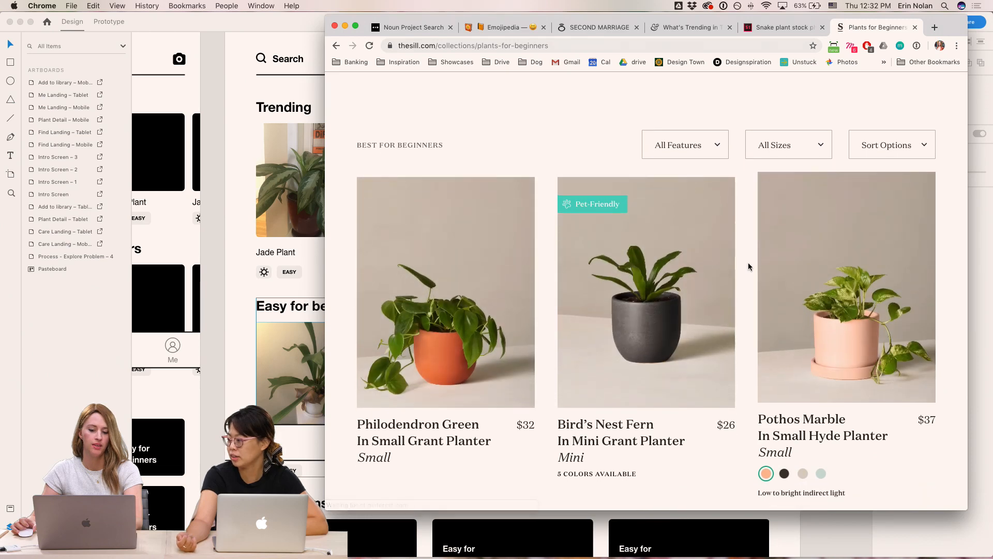
pyautogui.scroll(5, 595, 217)
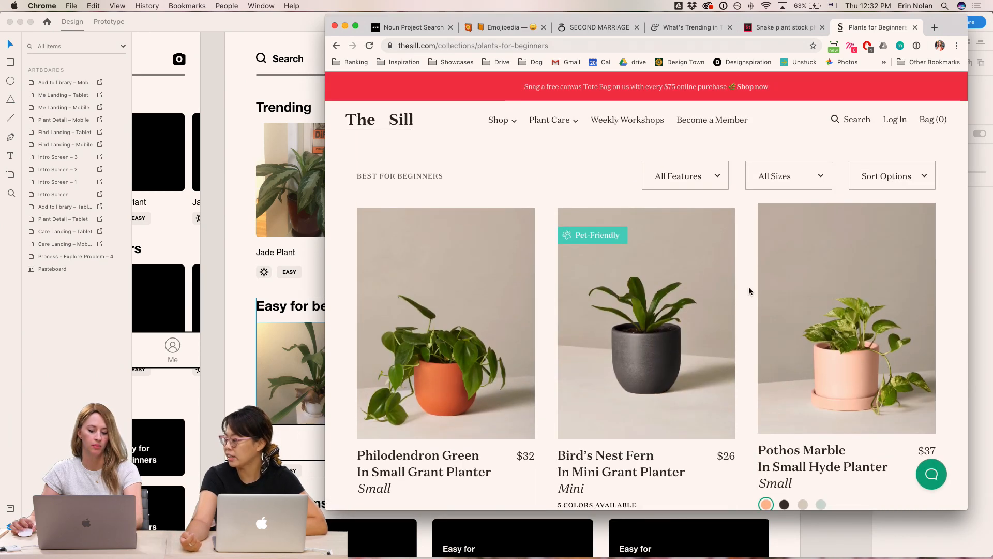
# - Capture screenshots of the Philodendron Green, Pothos Marble and Snake Plant Laurentii product photos
pyautogui.moveTo(531, 210); pyautogui.dragTo(357, 437)
pyautogui.scroll(-3, 526, 412)
pyautogui.scroll(1, 523, 412)
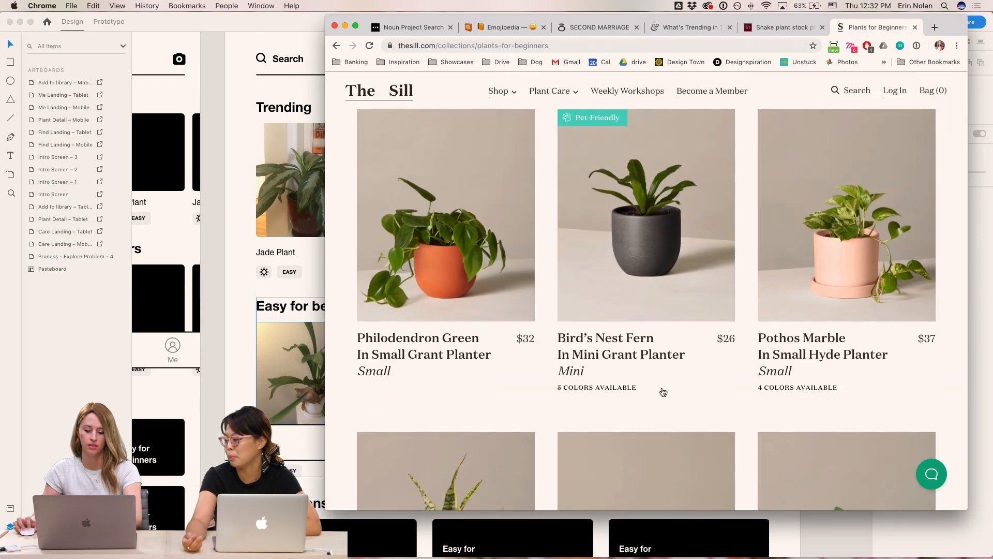
pyautogui.press('super+shift+4')
pyautogui.press('Escape')
pyautogui.scroll(2, 925, 138)
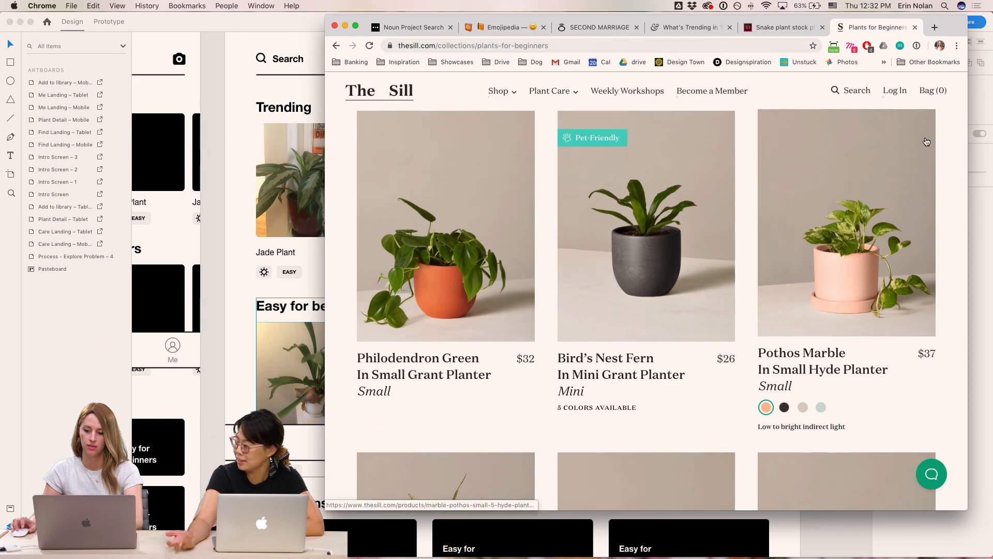
pyautogui.press('super+shift+4')
pyautogui.moveTo(932, 125); pyautogui.dragTo(746, 365)
pyautogui.scroll(-2, 766, 347)
pyautogui.scroll(-5, 766, 346)
pyautogui.press('super+shift+4')
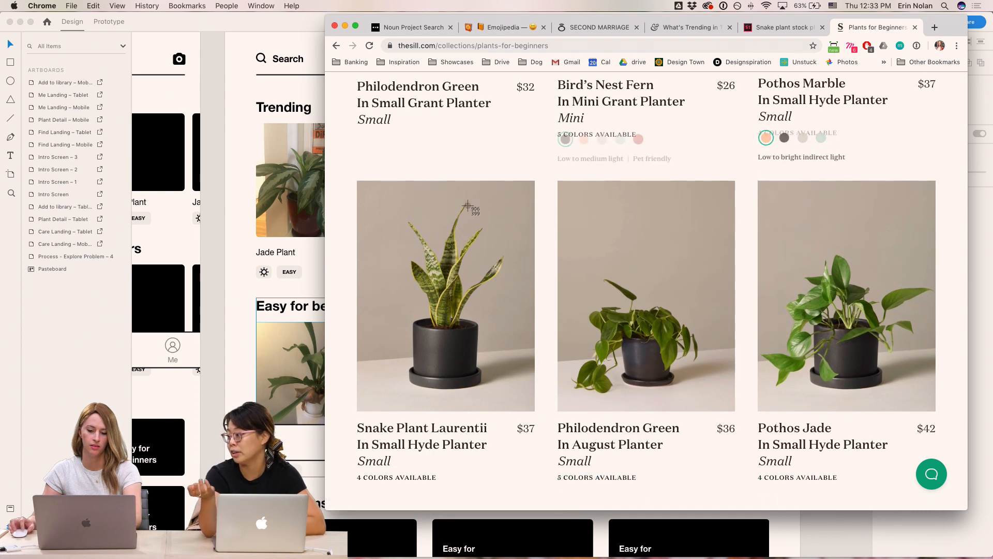
pyautogui.moveTo(513, 209); pyautogui.dragTo(359, 410)
# - Drop all the Desktop screenshots onto the first Trending image of the repeat grid to fill the plant cards
pyautogui.click(214, 358)
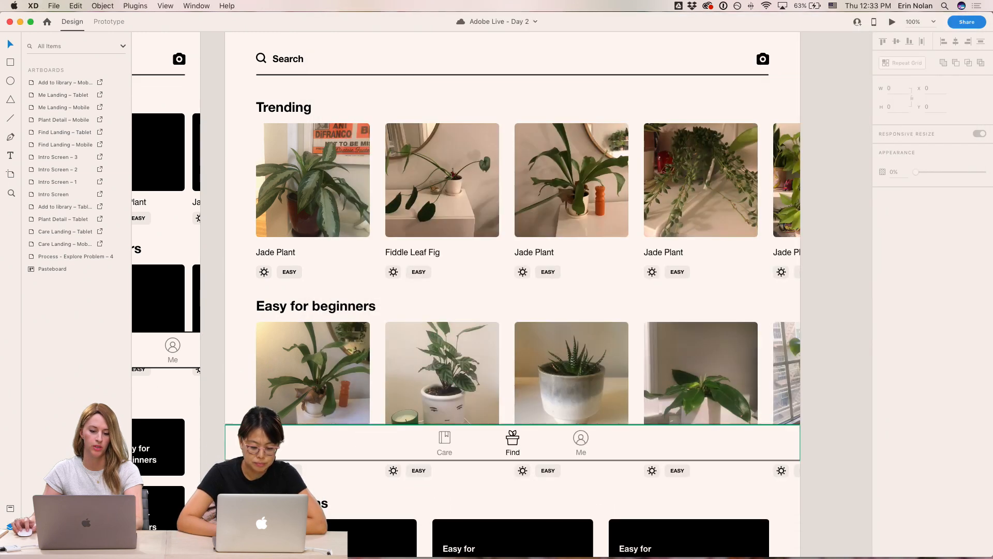
pyautogui.click(303, 544)
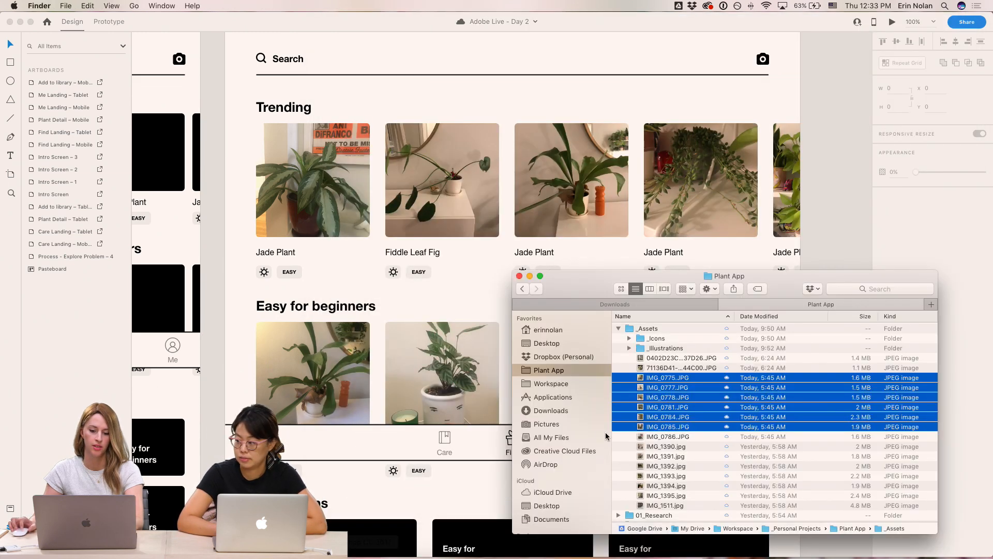
pyautogui.click(548, 343)
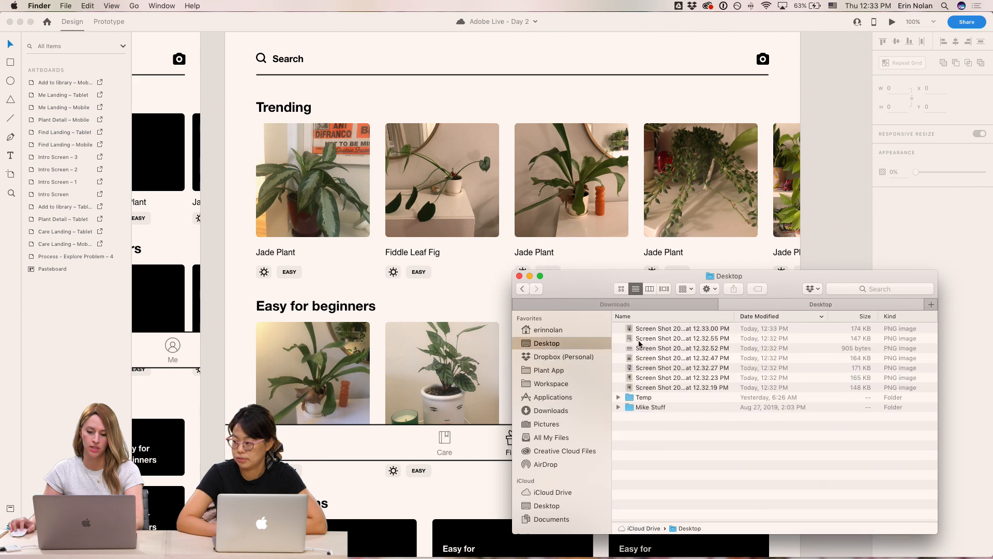
pyautogui.click(686, 328)
pyautogui.keyDown('shift'); pyautogui.click(653, 388); pyautogui.keyUp('shift')
pyautogui.moveTo(653, 387); pyautogui.dragTo(326, 187)
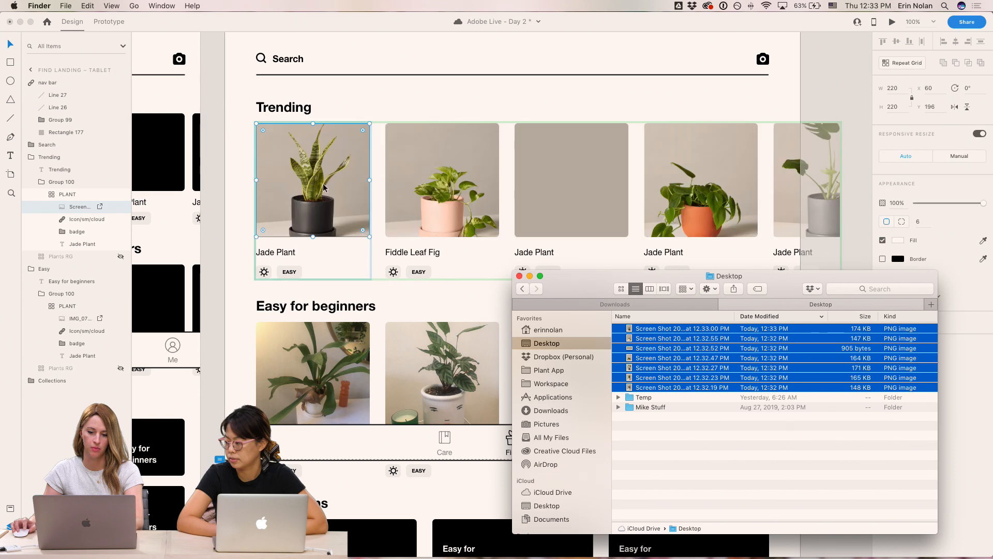
# - Move the blank screenshot file from the Desktop to the Trash
pyautogui.click(848, 77)
pyautogui.click(570, 203)
pyautogui.doubleClick(571, 203)
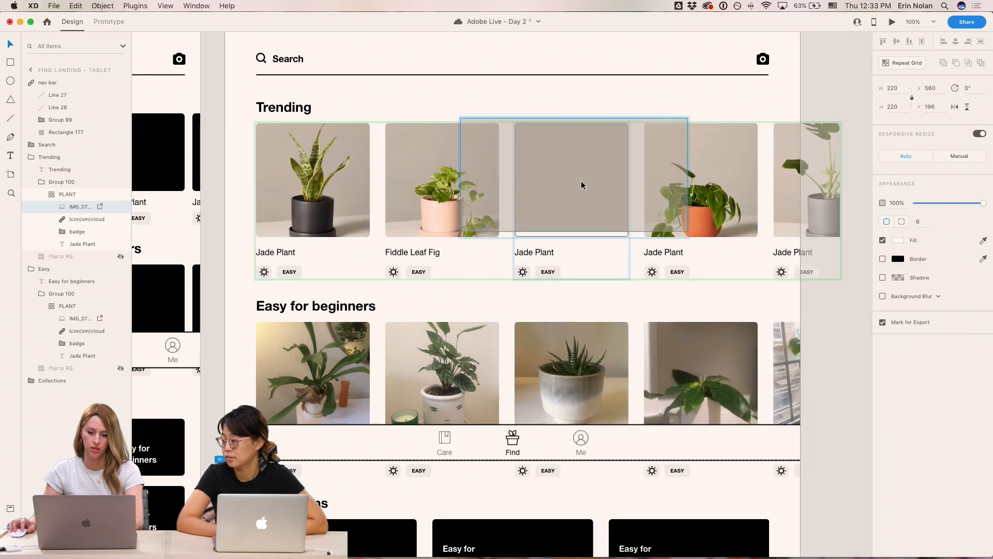
pyautogui.click(853, 428)
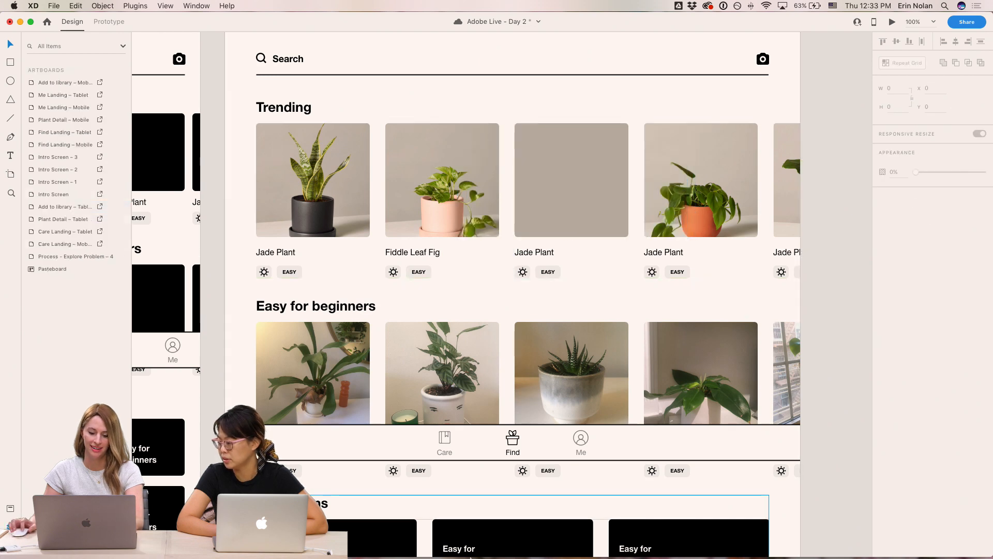
pyautogui.click(362, 541)
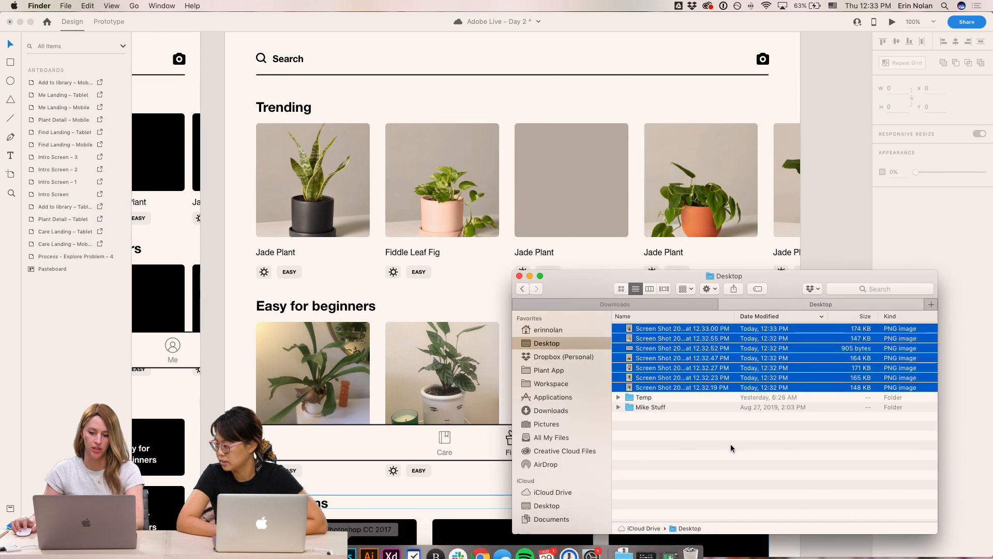
pyautogui.click(671, 407)
pyautogui.moveTo(644, 348); pyautogui.dragTo(690, 544)
# - Drop the Calathea screenshot onto the third Trending plant image
pyautogui.click(641, 352)
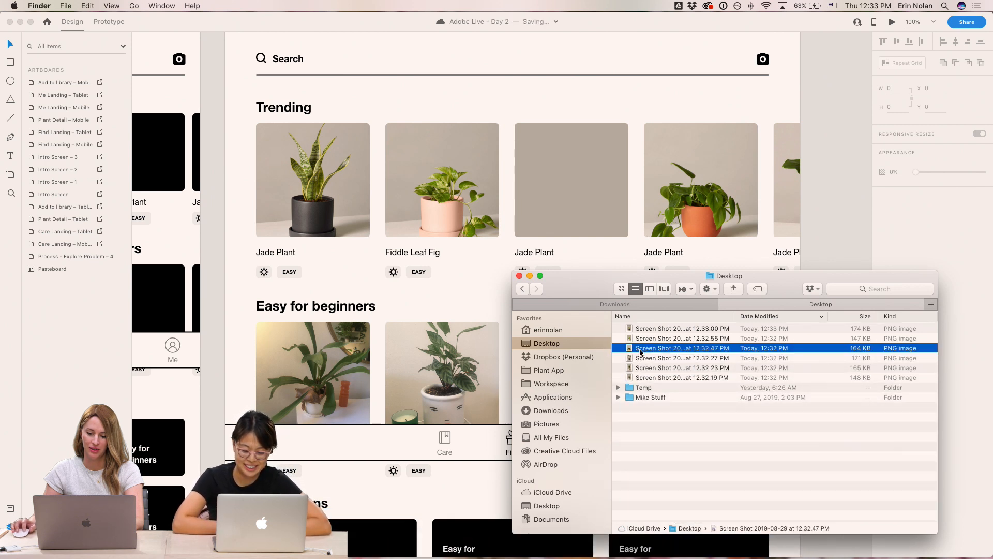
pyautogui.click(647, 379)
pyautogui.moveTo(647, 381); pyautogui.dragTo(588, 197)
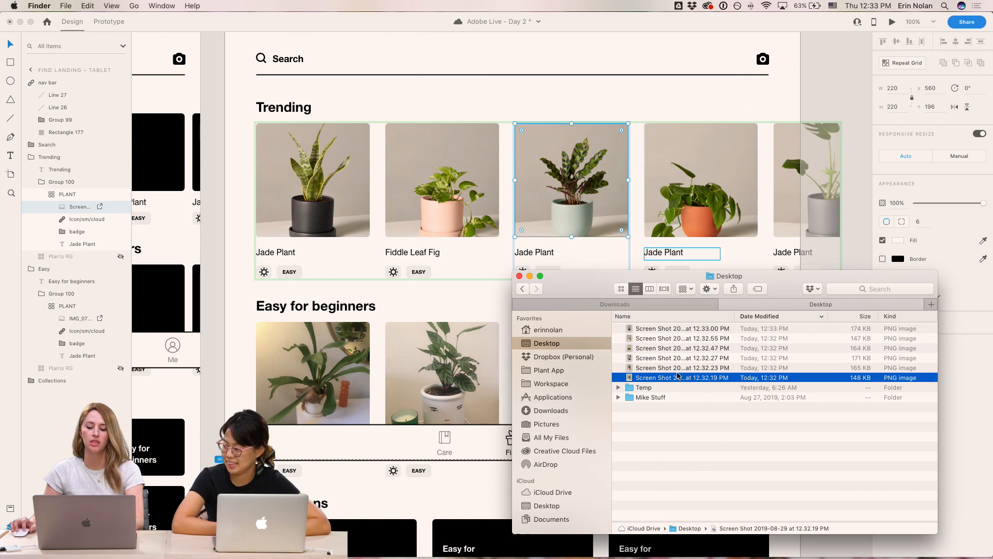
pyautogui.click(218, 161)
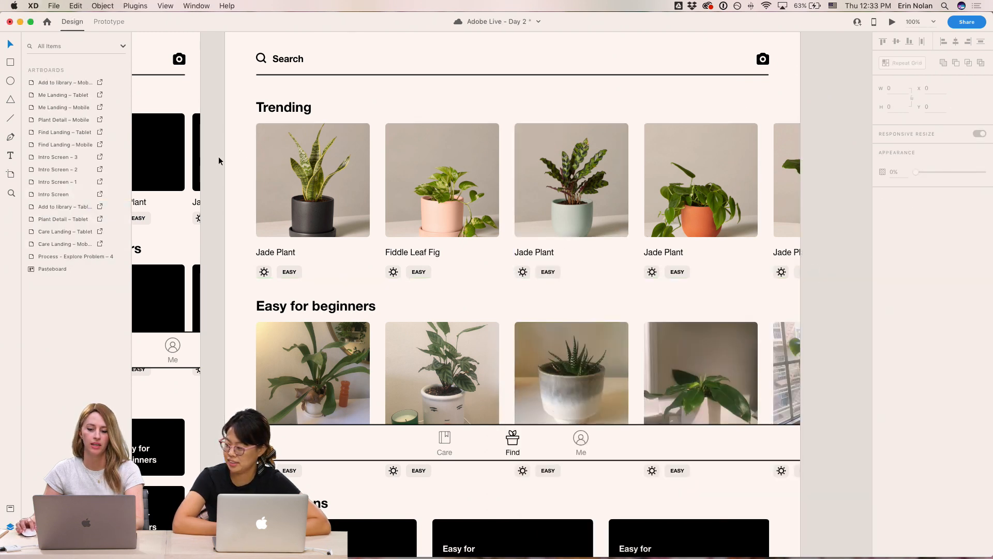
pyautogui.scroll(2, 348, 166)
pyautogui.hscroll(-2, 672, 221)
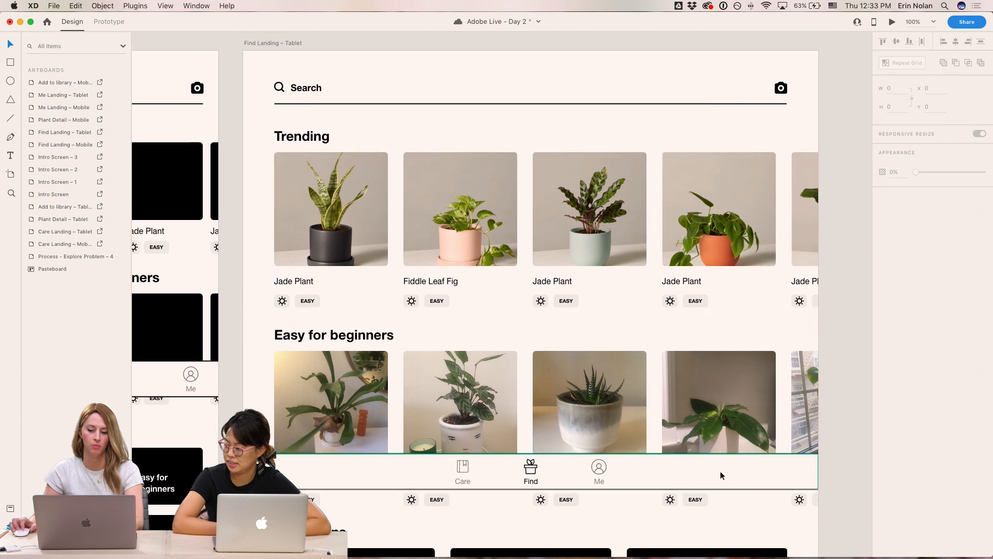
# - Save the document
pyautogui.press('super+s')
pyautogui.keyDown('super'); pyautogui.click(322, 207); pyautogui.keyUp('super')
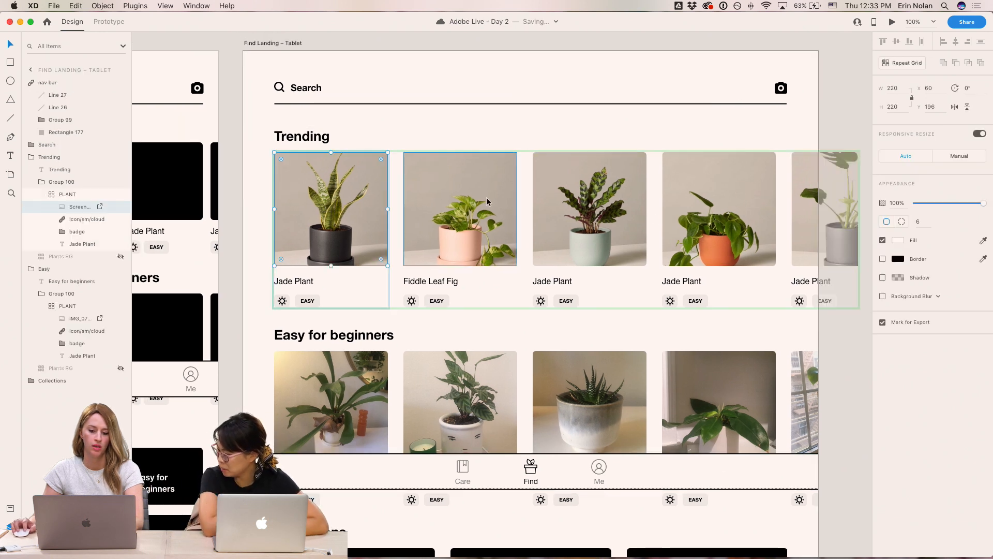
pyautogui.press('Escape')
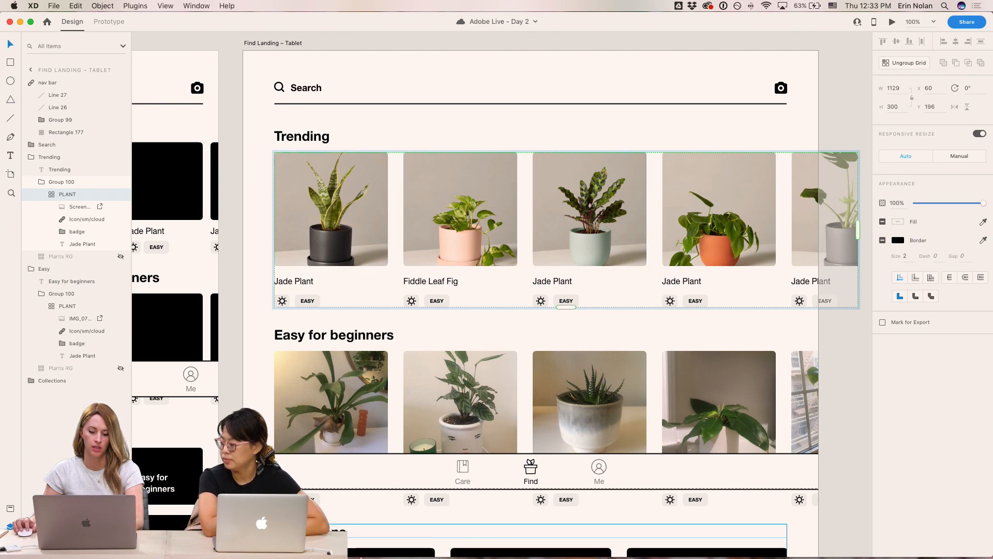
# - Drop the 12.32.19 PM screenshot from the Desktop onto the first Easy for beginners plant image
pyautogui.click(325, 545)
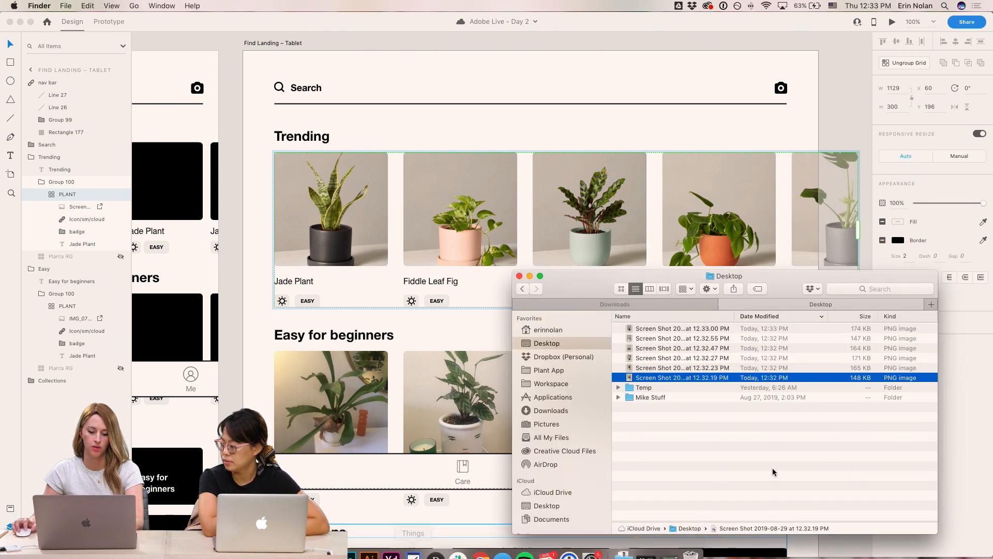
pyautogui.click(671, 332)
pyautogui.keyDown('shift'); pyautogui.click(656, 377); pyautogui.keyUp('shift')
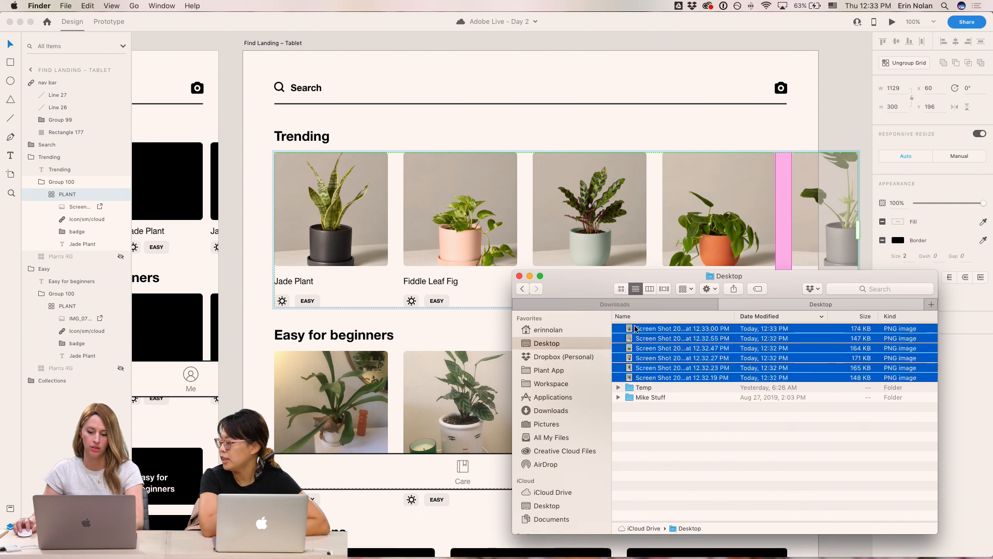
pyautogui.click(681, 379)
pyautogui.moveTo(677, 379); pyautogui.dragTo(333, 384)
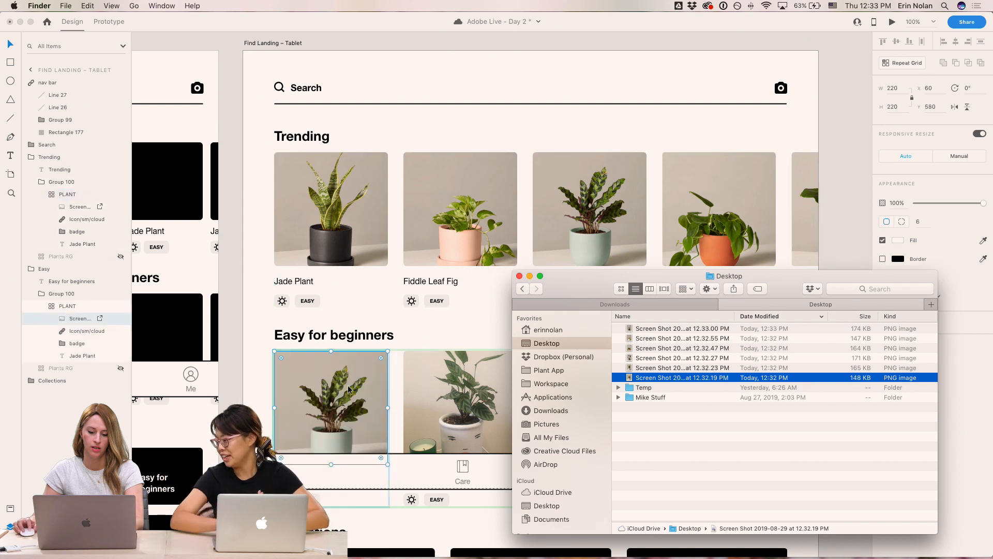
# - Drop three more Desktop screenshots onto the second, third and fourth Easy for beginners plant images
pyautogui.moveTo(670, 369); pyautogui.dragTo(459, 398)
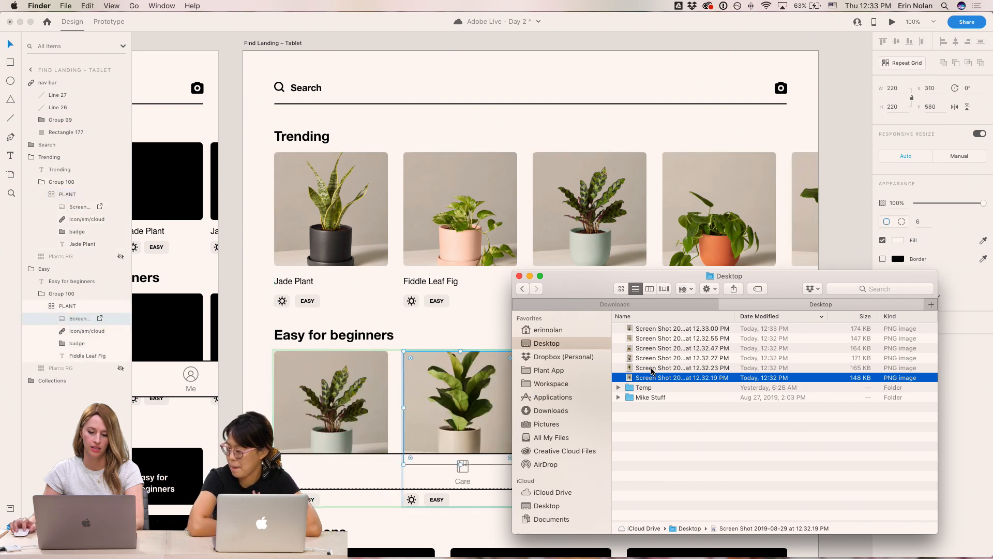
pyautogui.moveTo(584, 275); pyautogui.dragTo(797, 287)
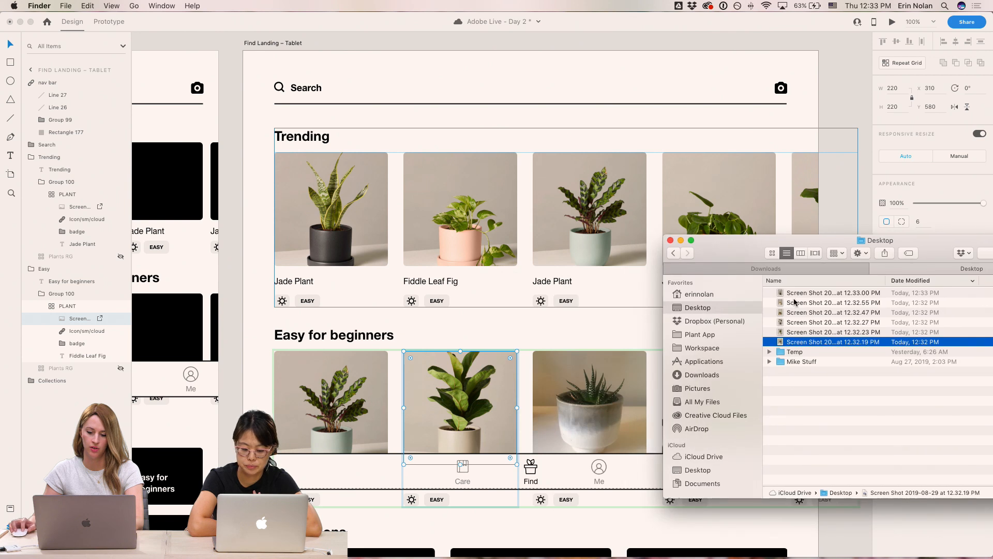
pyautogui.moveTo(803, 326); pyautogui.dragTo(579, 404)
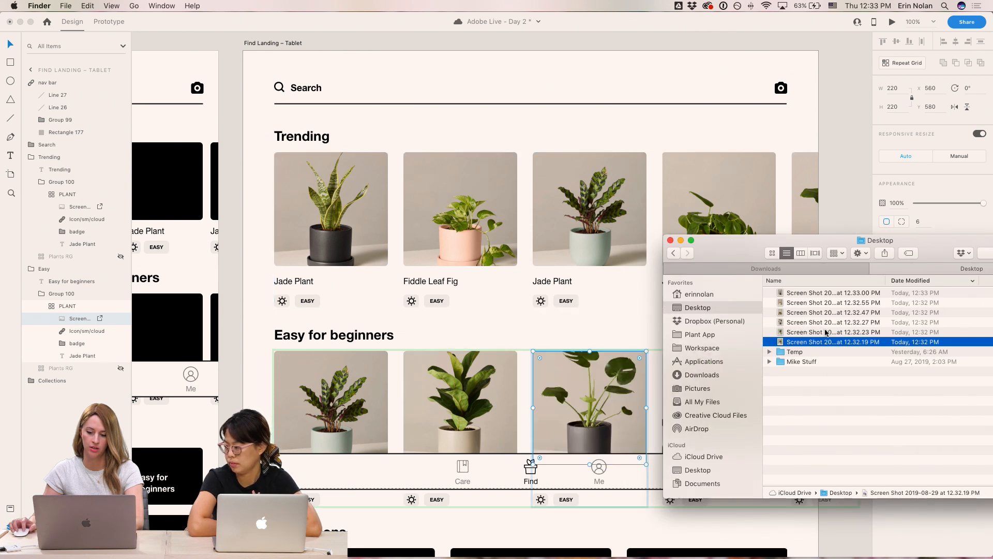
pyautogui.click(826, 324)
pyautogui.moveTo(760, 257); pyautogui.dragTo(857, 251)
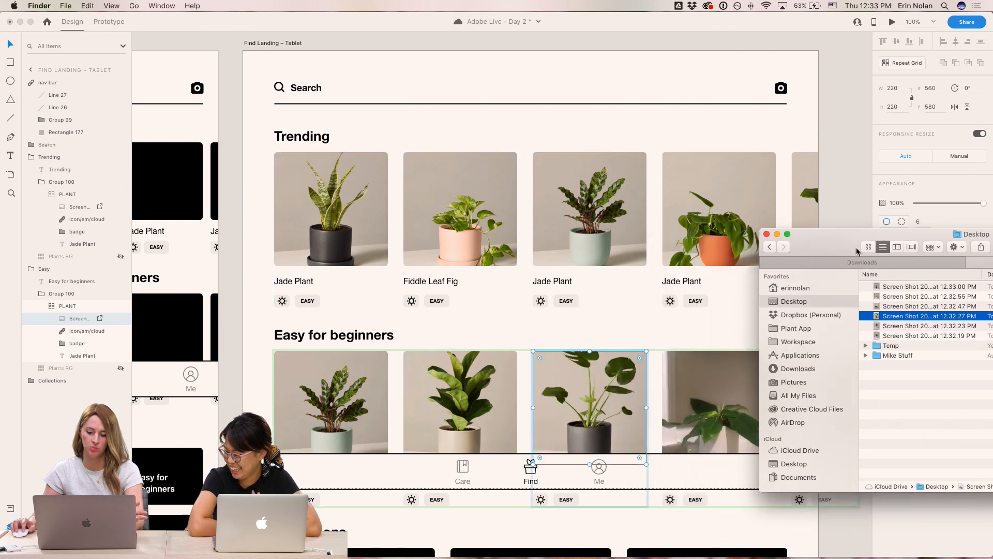
pyautogui.moveTo(906, 309); pyautogui.dragTo(738, 386)
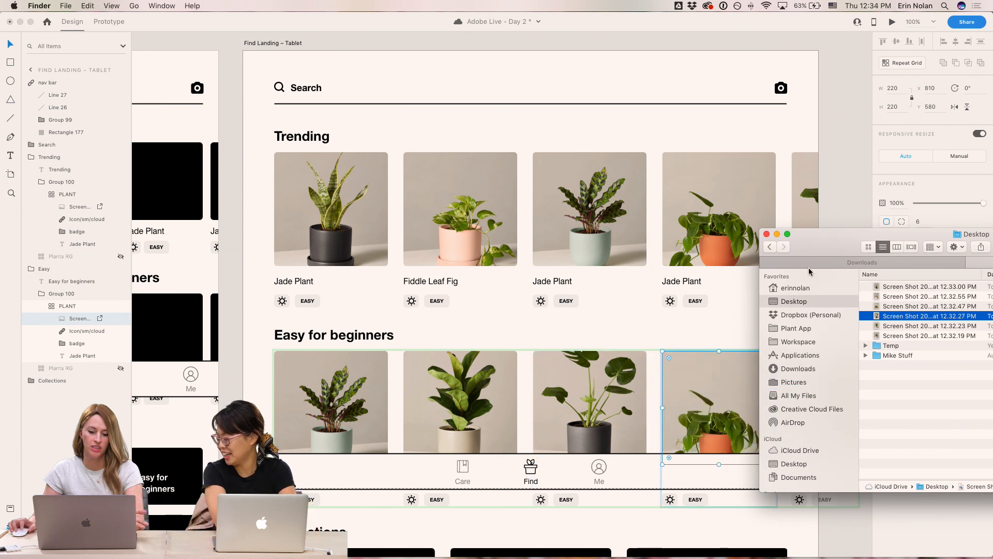
# - Try pasting a copied plant photo into the fourth Easy for beginners image
pyautogui.click(715, 434)
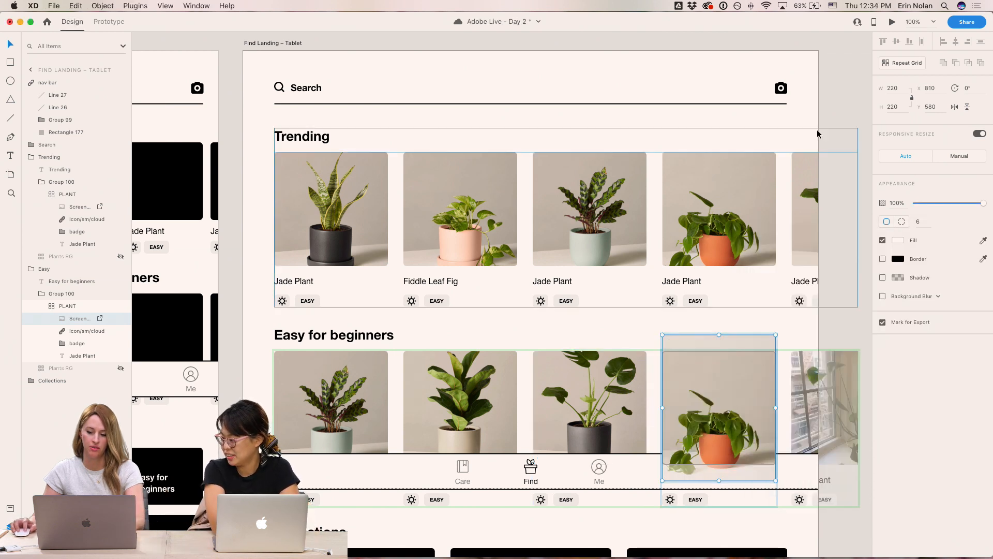
pyautogui.click(811, 214)
pyautogui.click(715, 395)
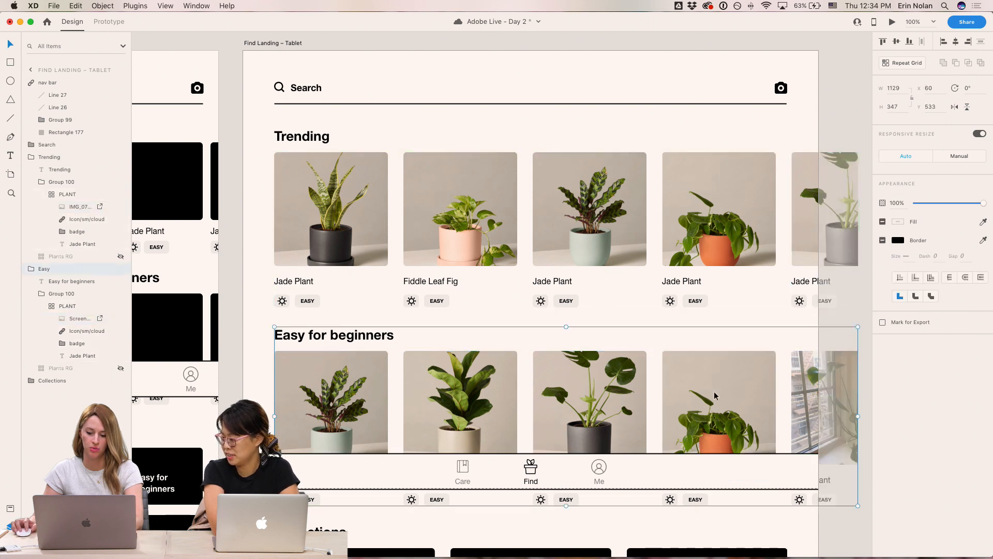
pyautogui.doubleClick(725, 396)
pyautogui.press('super+v')
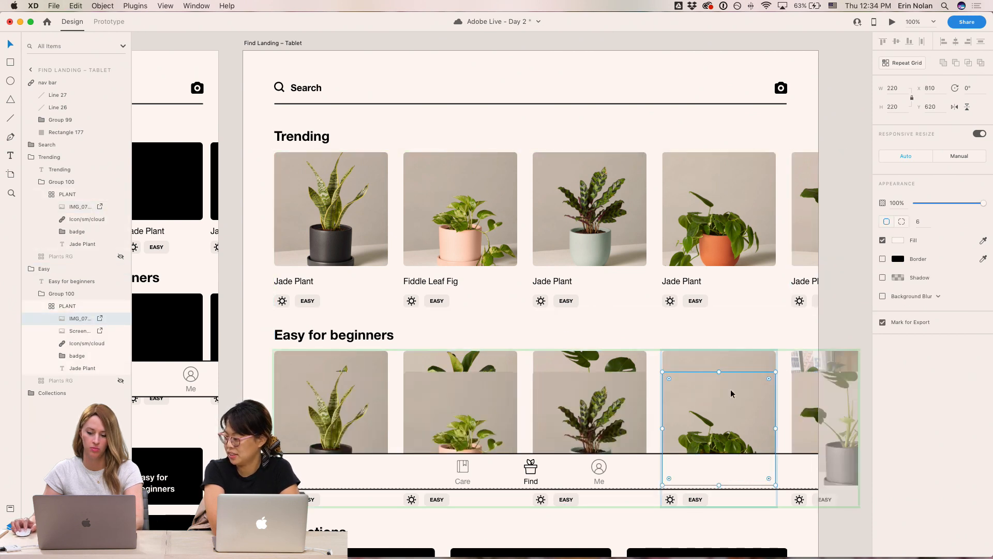
pyautogui.press('super+z')
pyautogui.doubleClick(748, 374)
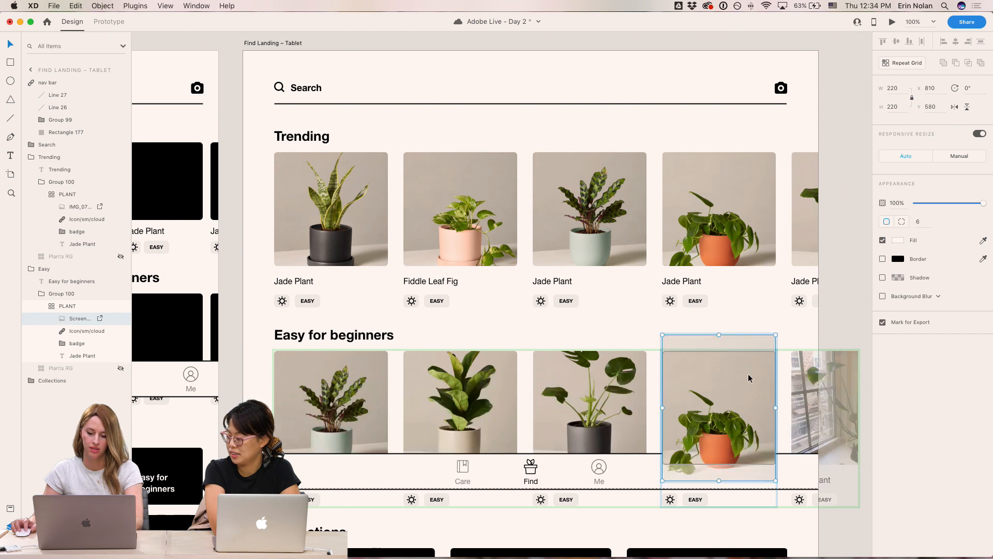
pyautogui.doubleClick(812, 208)
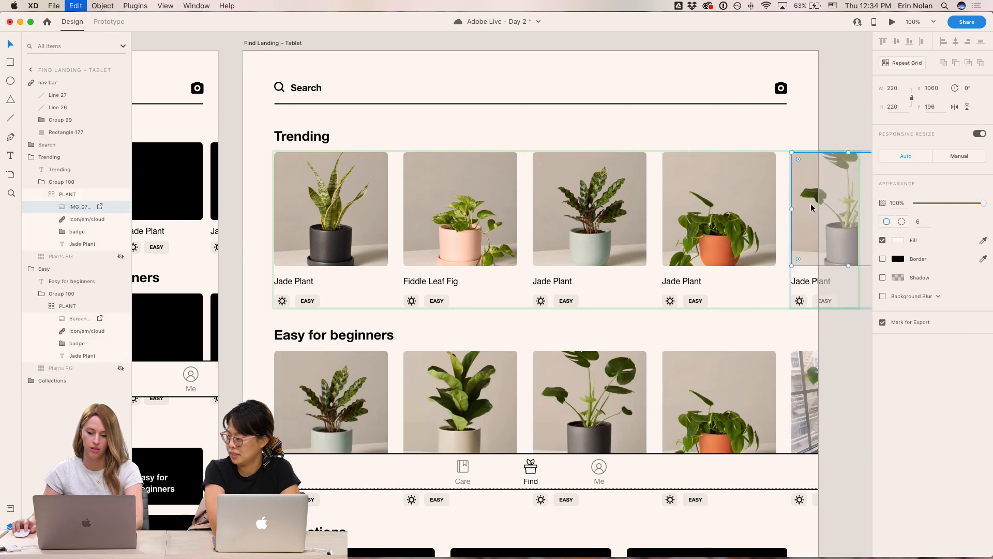
pyautogui.doubleClick(726, 420)
pyautogui.press('super+alt+v')
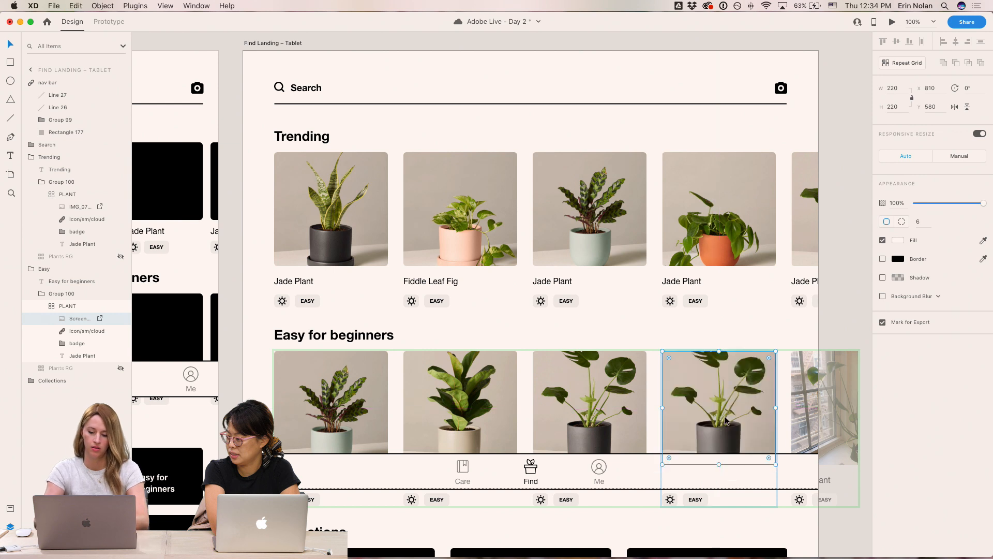
pyautogui.press('super+z')
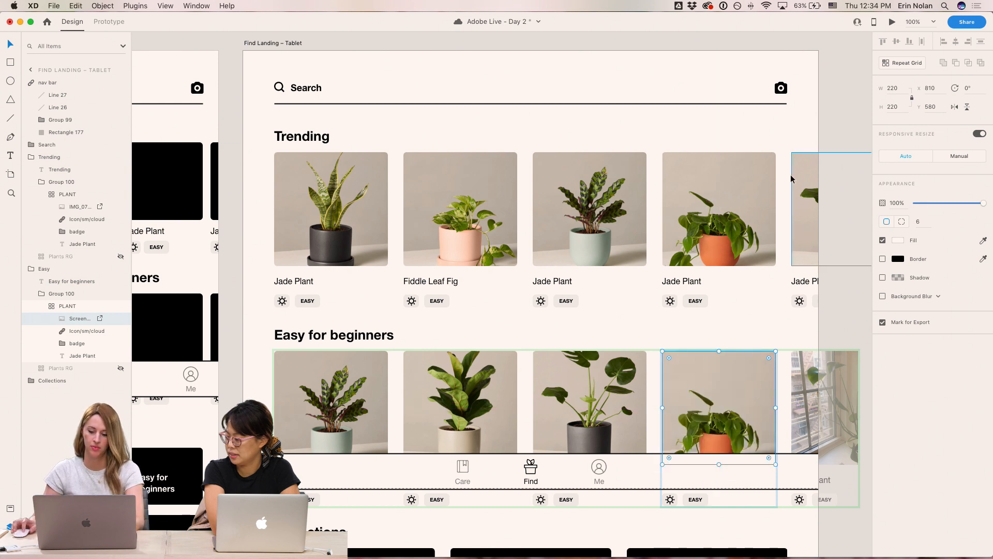
# - Replace the fourth Easy for beginners image with the 12.33.00 PM Snake Plant screenshot from the Desktop
pyautogui.click(851, 65)
pyautogui.hscroll(2, 828, 365)
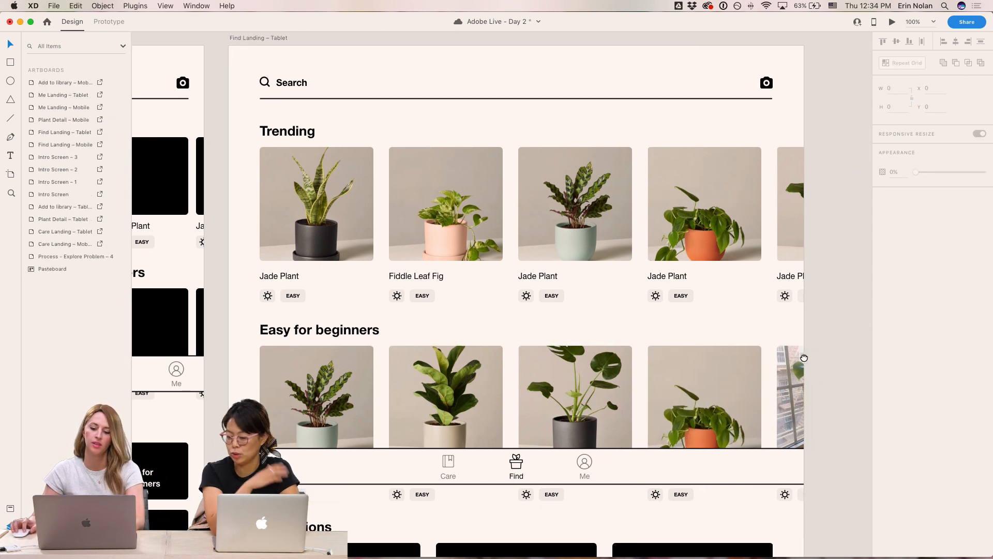
pyautogui.doubleClick(790, 401)
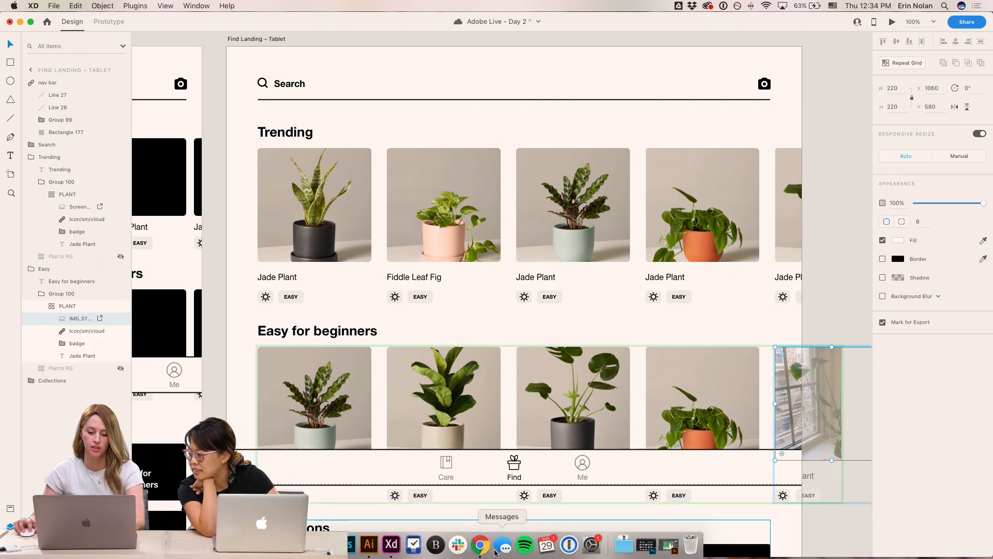
pyautogui.click(303, 544)
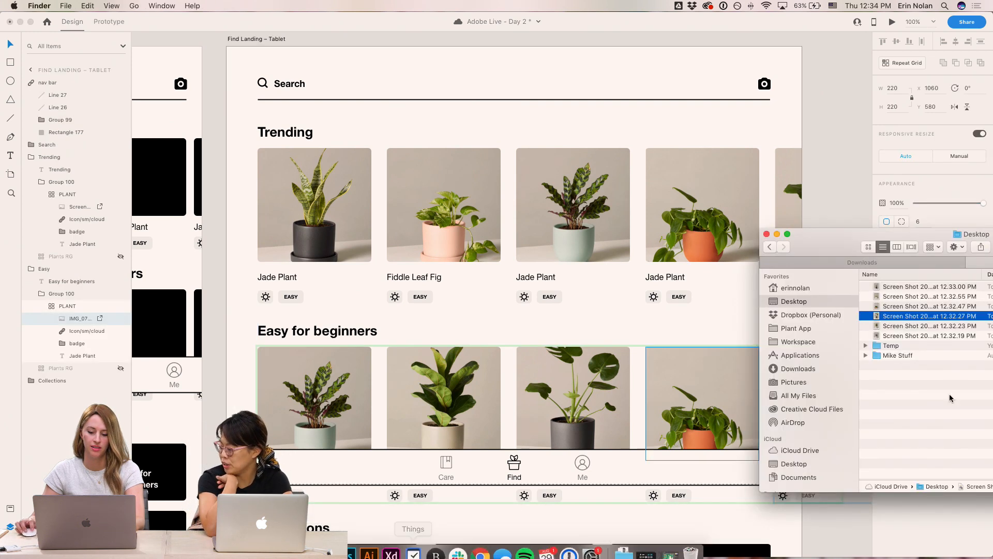
pyautogui.click(938, 286)
pyautogui.press('space')
pyautogui.press('space')
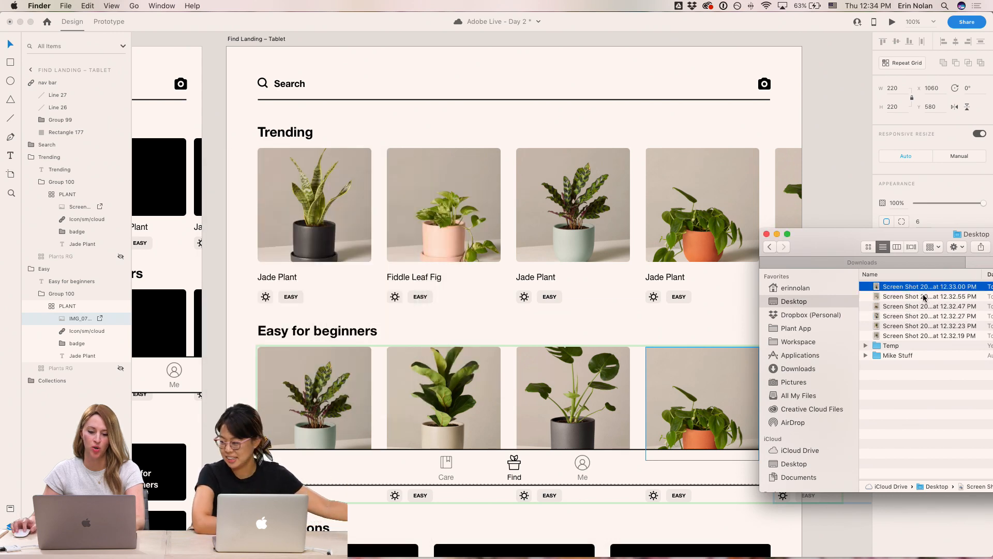
pyautogui.moveTo(926, 287); pyautogui.dragTo(706, 388)
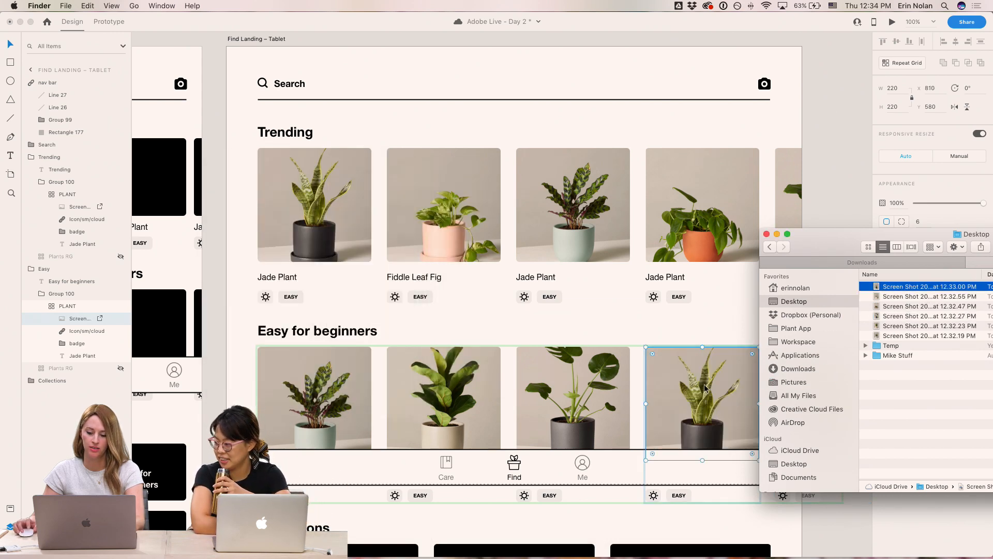
# - Paste the Snake Plant photo into the first Trending card of the Find Landing – Mobile artboard
pyautogui.click(833, 95)
pyautogui.click(832, 96)
pyautogui.scroll(-3, 784, 311)
pyautogui.moveTo(547, 250); pyautogui.dragTo(517, 338)
pyautogui.hscroll(-8, 454, 299)
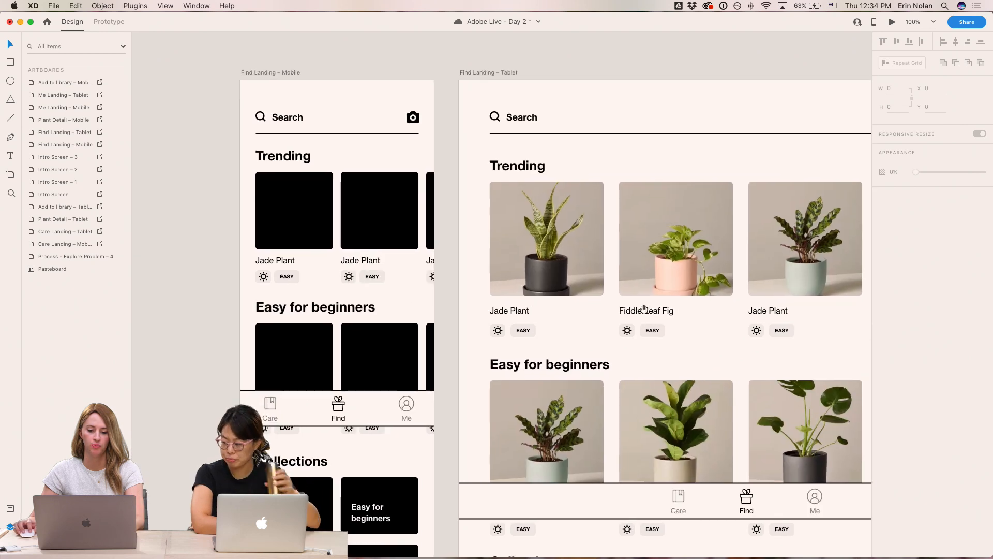
pyautogui.click(567, 253)
pyautogui.doubleClick(304, 206)
pyautogui.press('super+v')
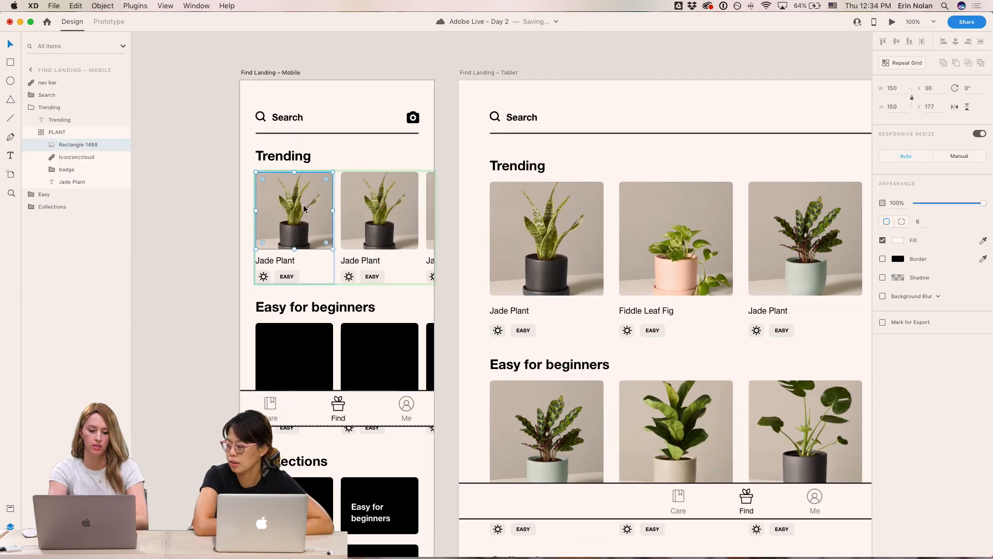
# - Paste the first Easy for beginners photo into the mobile artboard's first Easy for beginners card
pyautogui.doubleClick(546, 437)
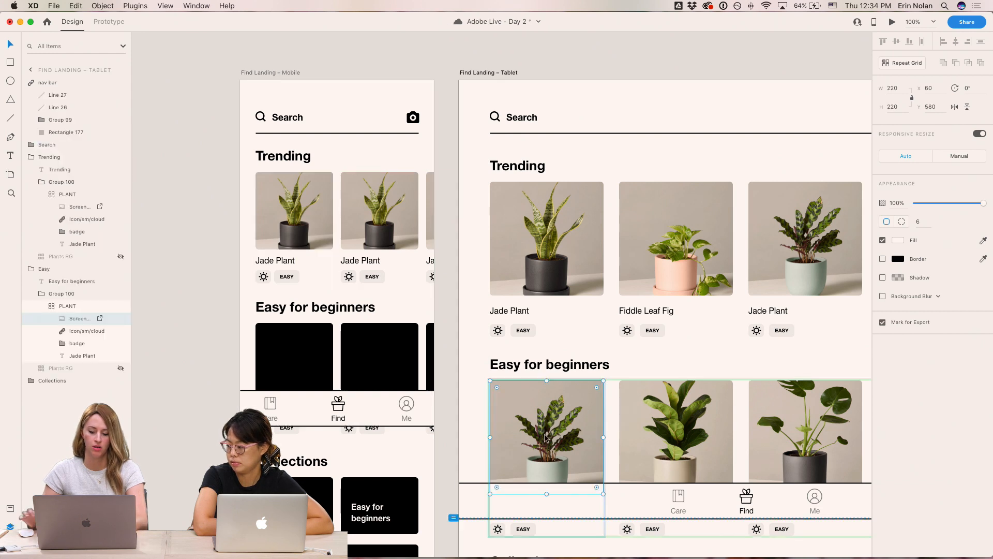
pyautogui.doubleClick(292, 357)
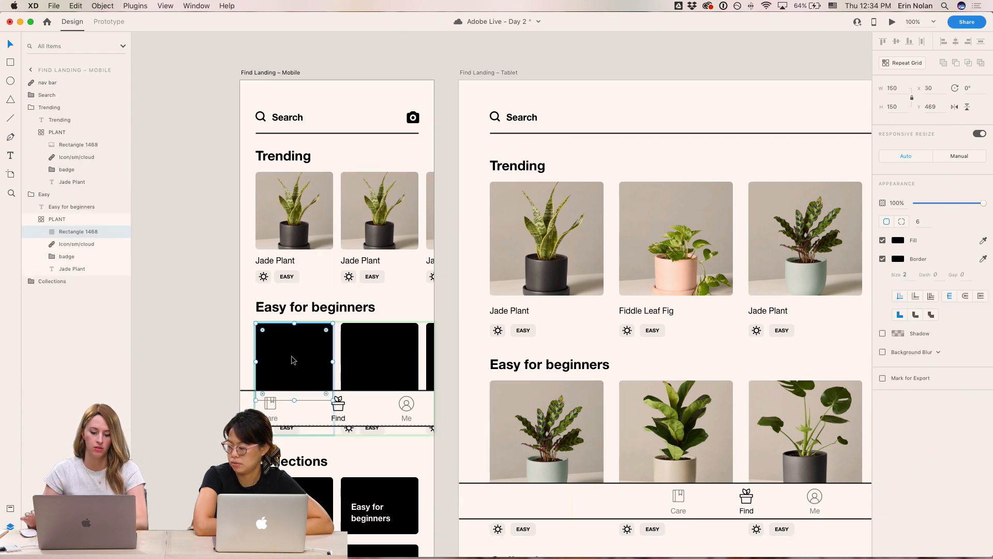
pyautogui.press('super+v')
pyautogui.click(198, 277)
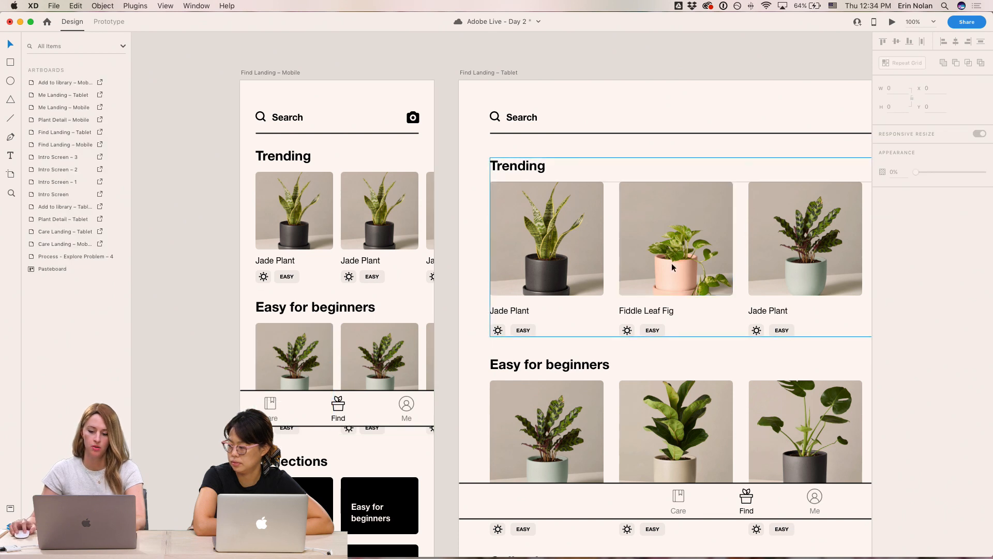
# - Paste the tablet's second Trending photo into the mobile artboard's second Trending card
pyautogui.doubleClick(703, 236)
pyautogui.doubleClick(401, 206)
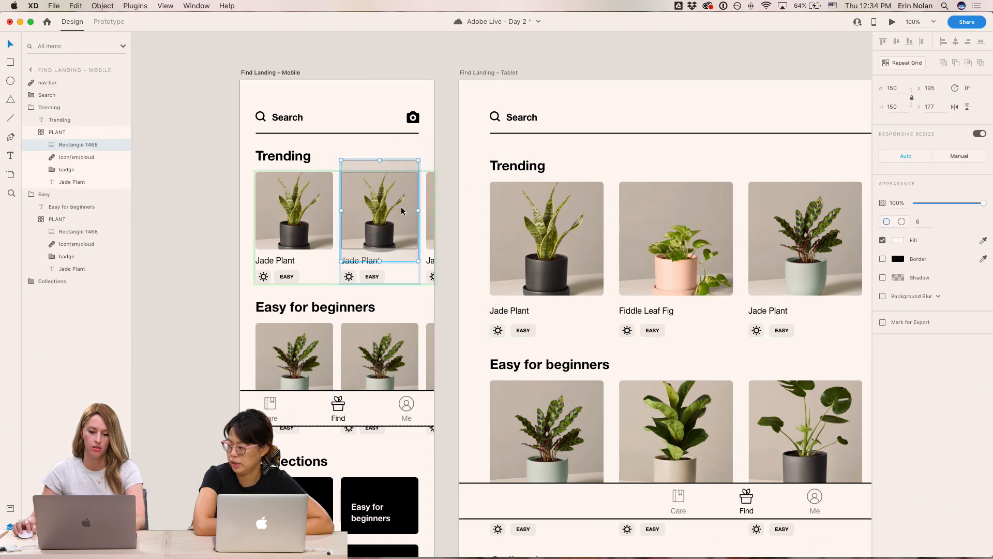
pyautogui.press('super+alt+v')
pyautogui.press('super+alt+space')
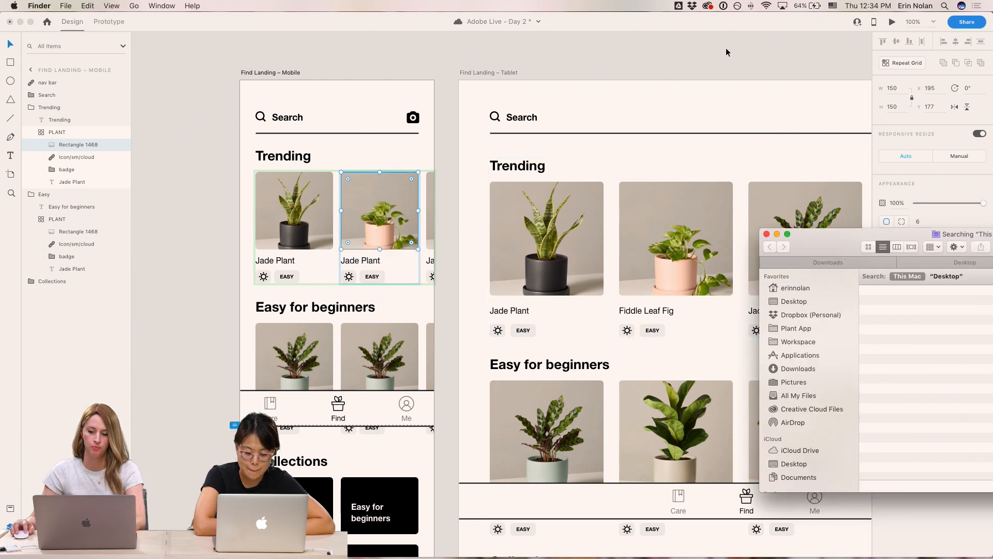
pyautogui.click(767, 234)
pyautogui.click(631, 55)
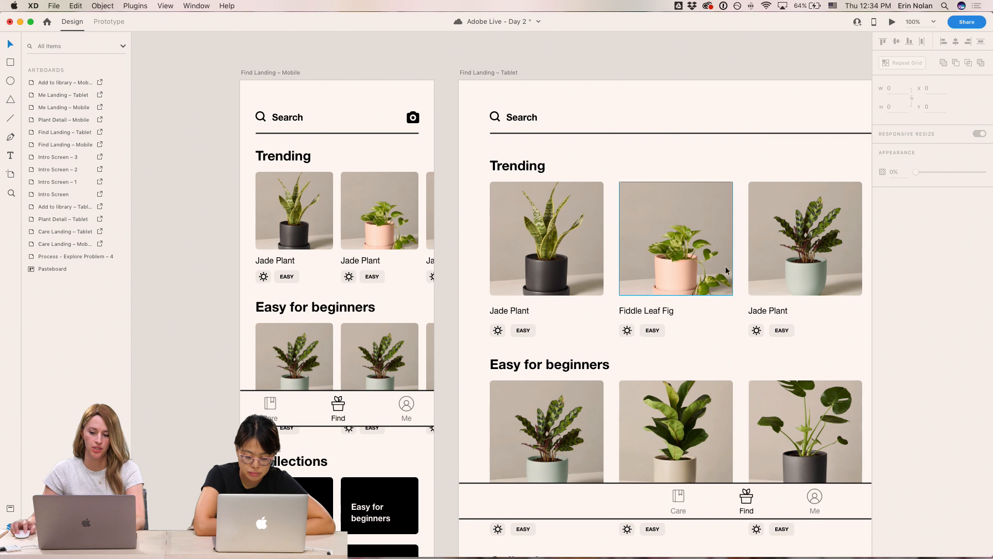
# - Copy the tablet's second Easy for beginners photo and paste it into the mobile's second Easy card
pyautogui.doubleClick(692, 403)
pyautogui.press('super+c')
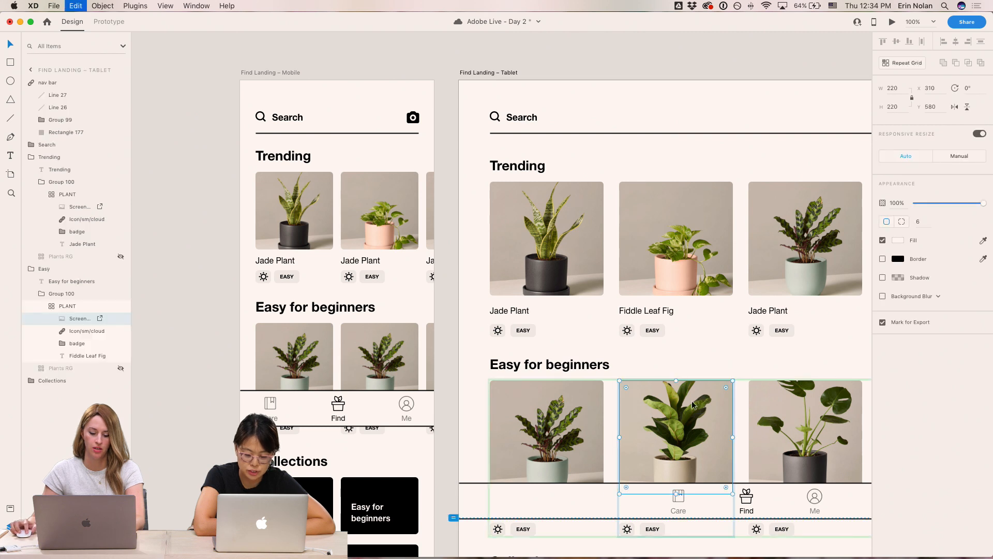
pyautogui.doubleClick(400, 371)
pyautogui.press('super+alt+v')
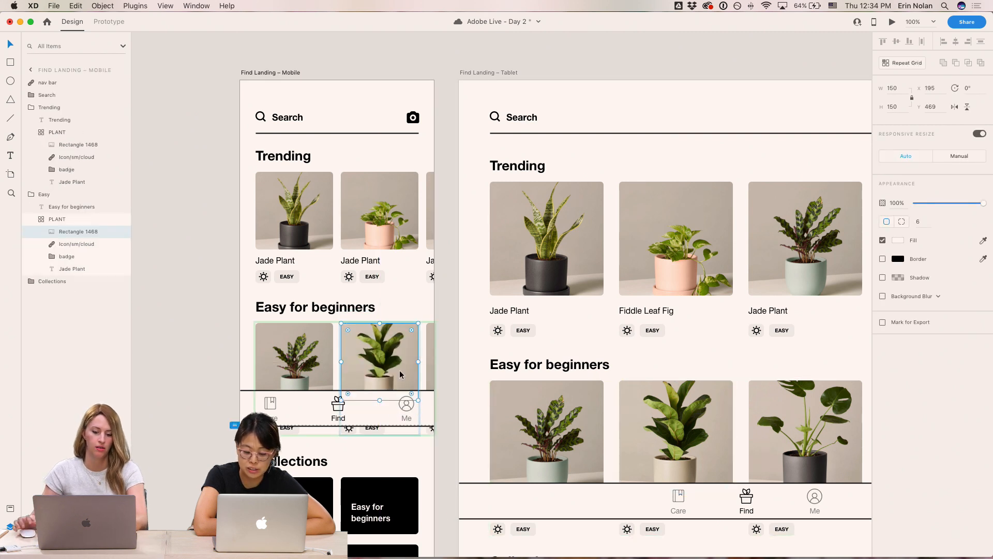
pyautogui.click(641, 54)
# - Review the filled Trending and Easy for beginners cards on both Find Landing artboards
pyautogui.scroll(-3, 639, 103)
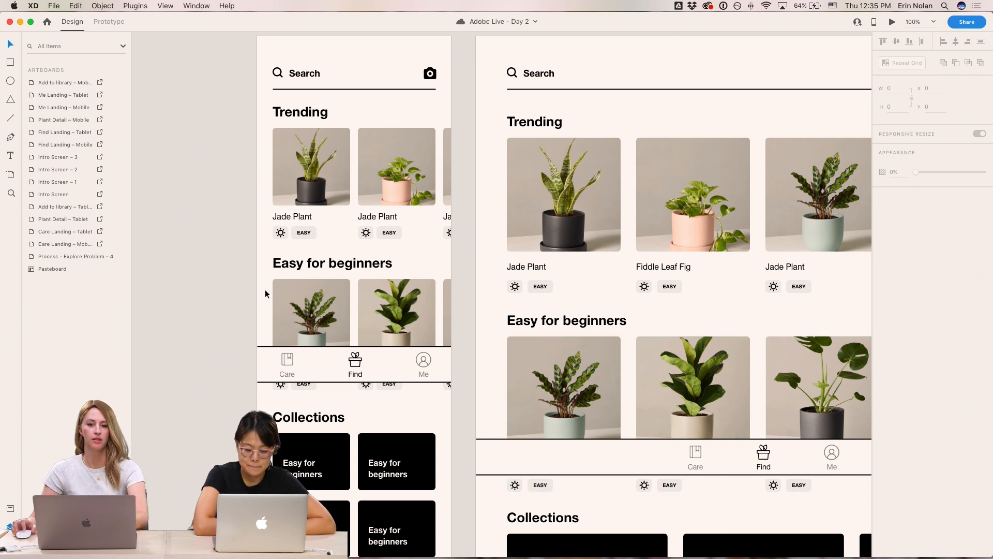
pyautogui.hscroll(3, 596, 255)
pyautogui.hscroll(3, 596, 255)
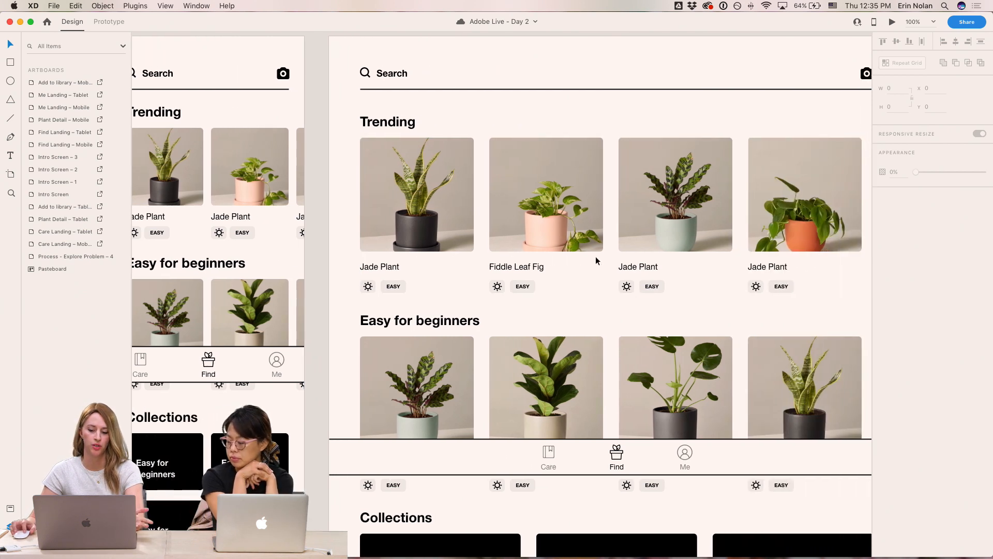
pyautogui.scroll(2, 594, 256)
pyautogui.hscroll(-2, 594, 256)
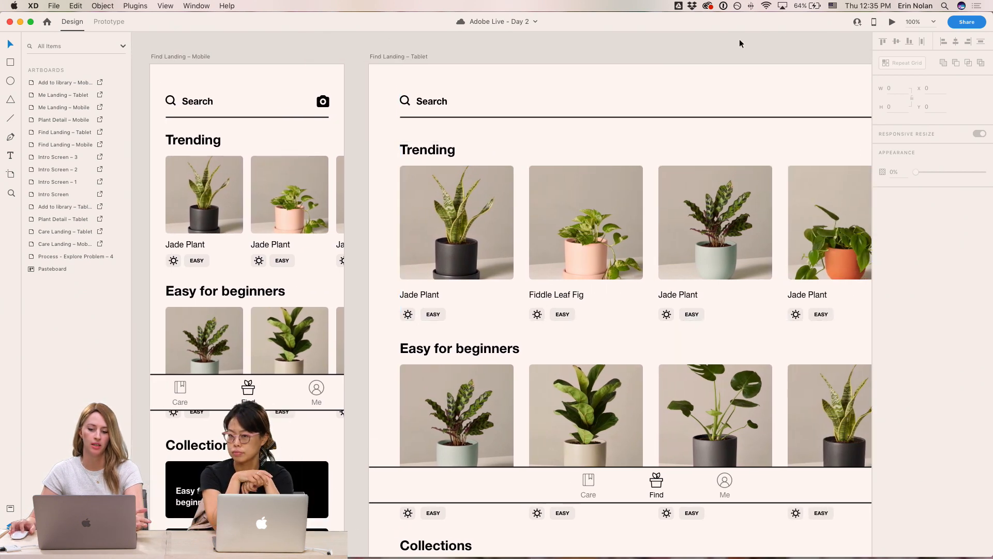
# - Recolor the mobile Collections cards with the pink pot color sampled from a Trending photo and remove their border
pyautogui.hscroll(1, 710, 50)
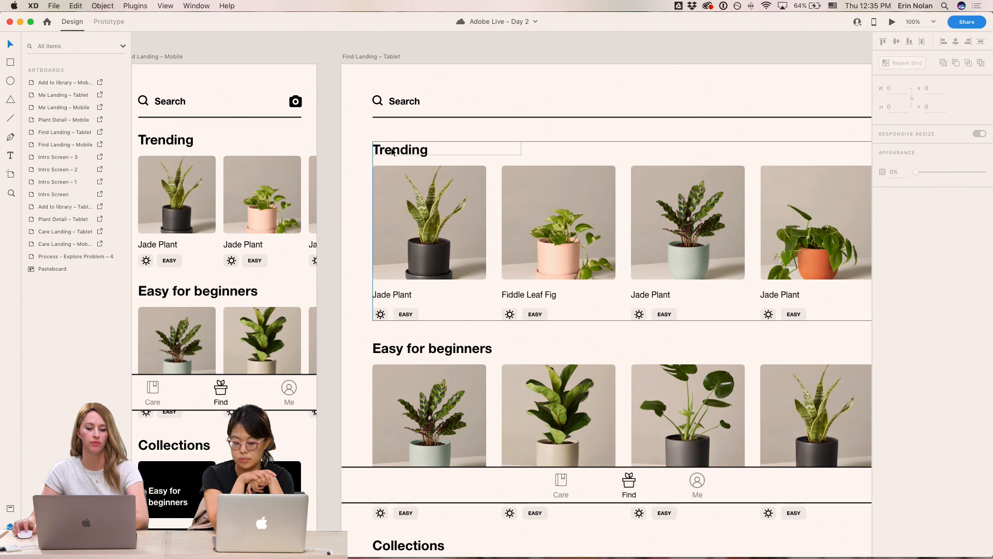
pyautogui.hscroll(-2, 371, 284)
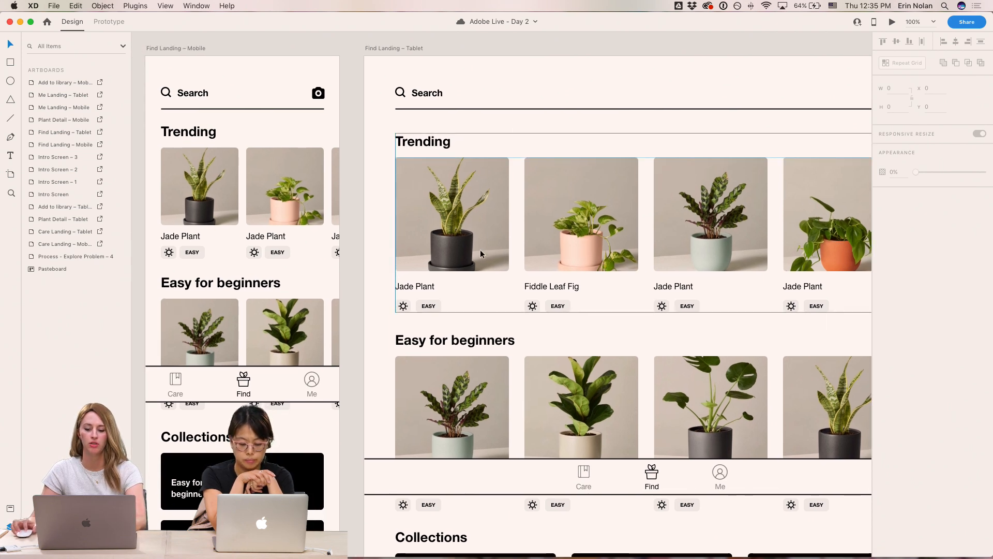
pyautogui.moveTo(372, 284); pyautogui.dragTo(288, 182)
pyautogui.scroll(-4, 295, 317)
pyautogui.doubleClick(408, 291)
pyautogui.scroll(4, 406, 291)
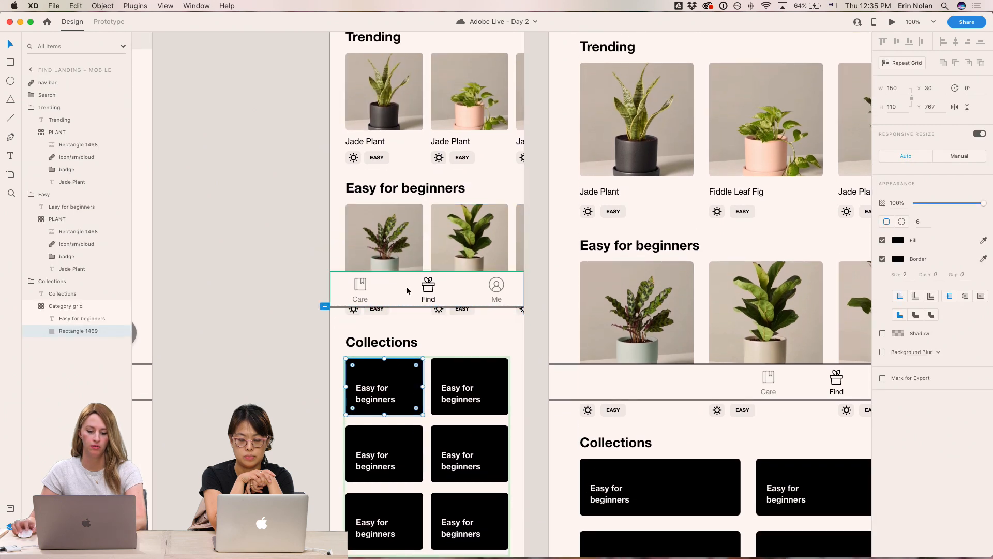
pyautogui.scroll(-2, 406, 291)
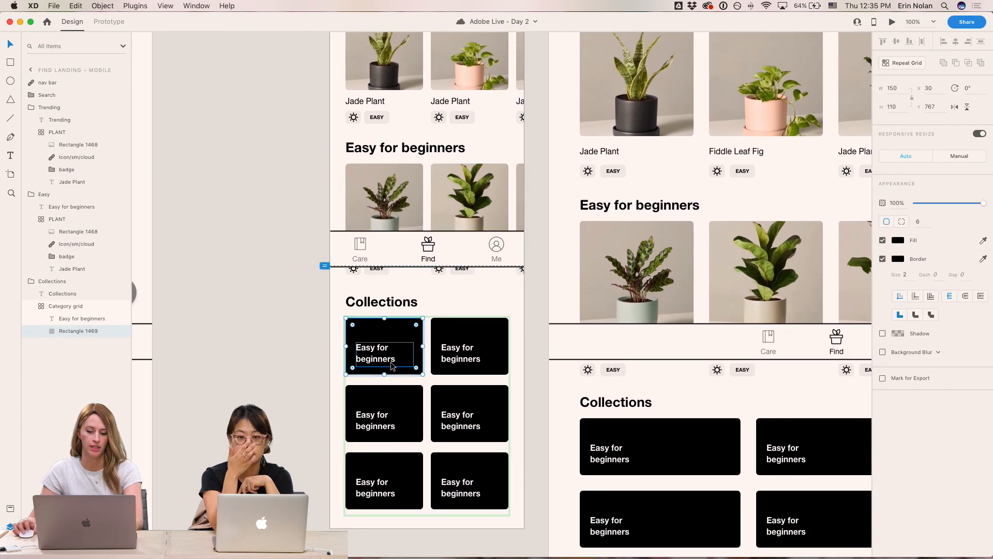
pyautogui.scroll(4, 390, 362)
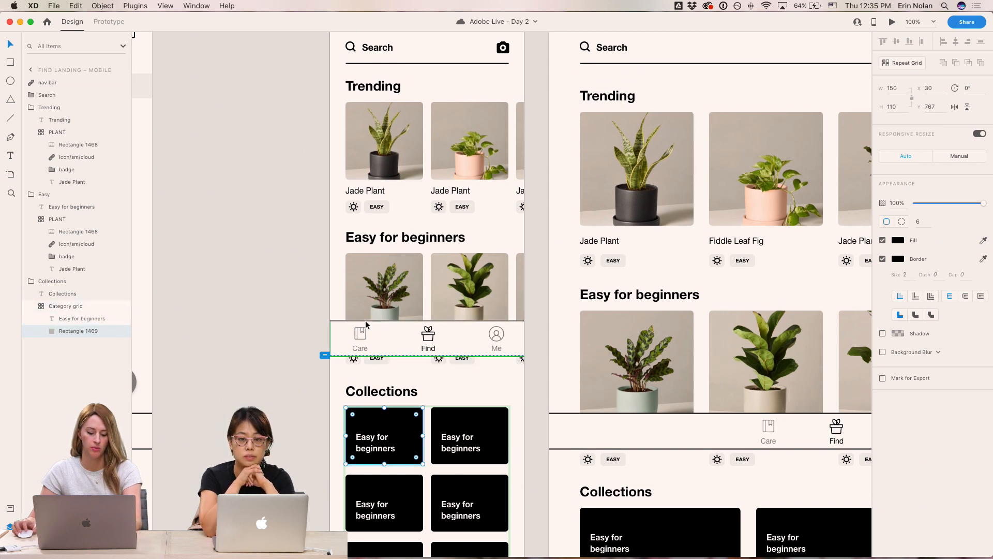
pyautogui.press('i')
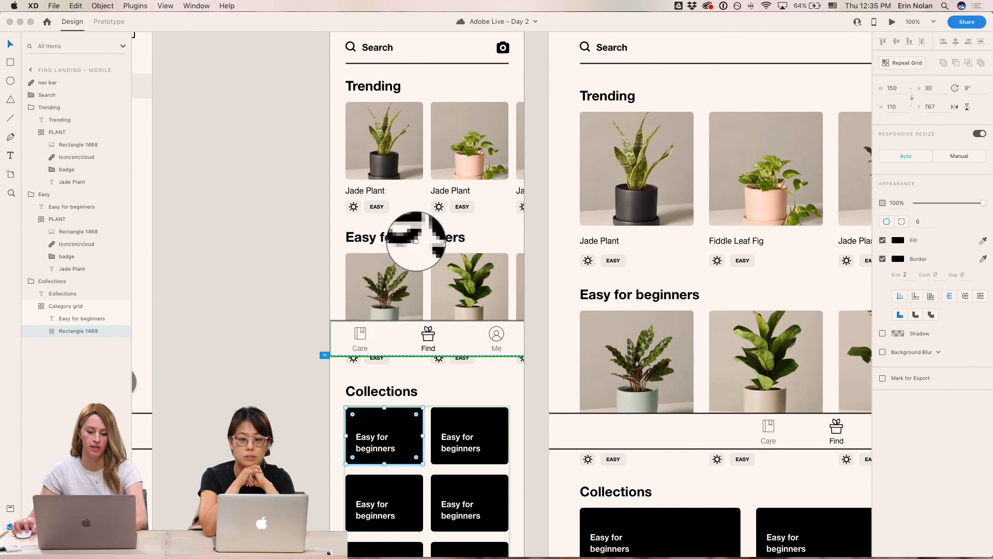
pyautogui.click(474, 162)
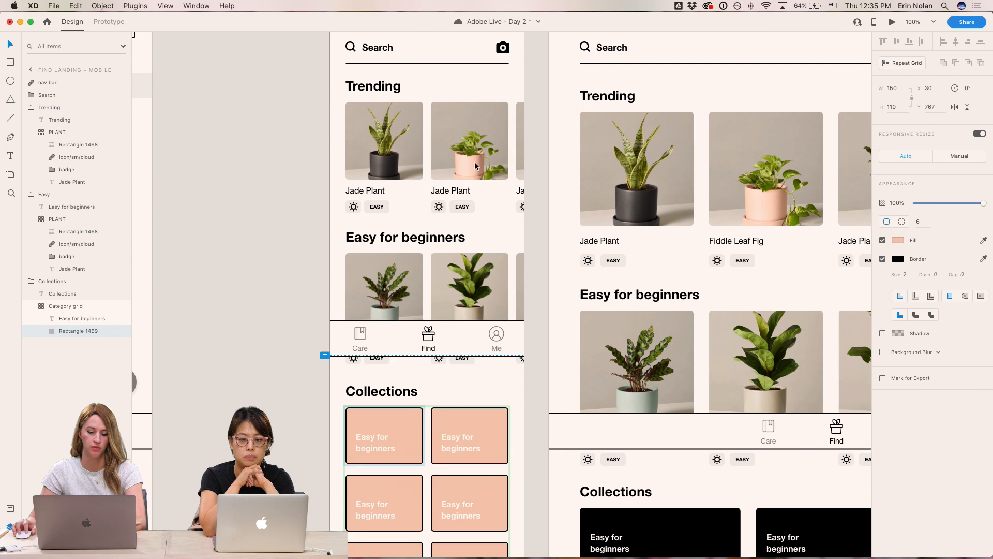
pyautogui.click(883, 259)
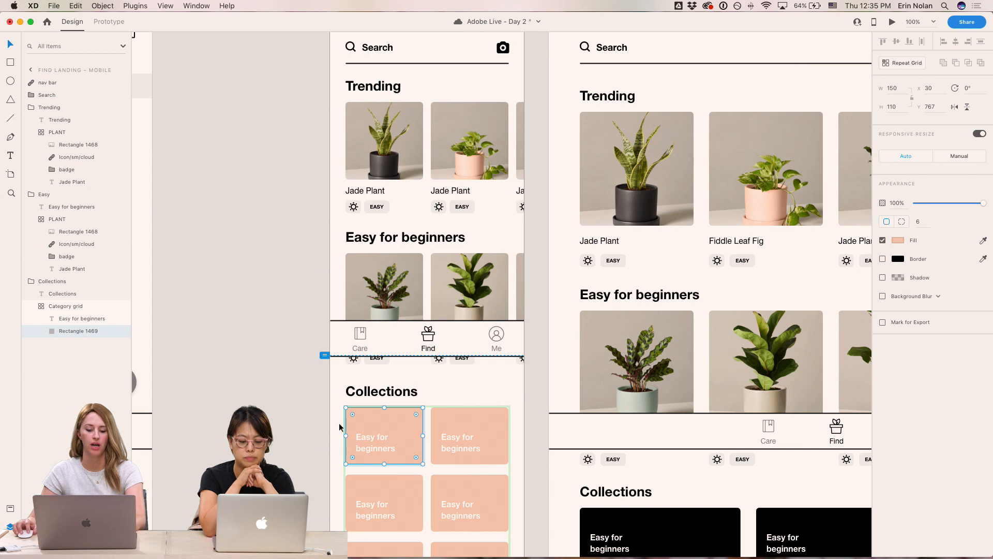
# - Ungroup the mobile Collections category repeat grid into separate cards
pyautogui.click(277, 399)
pyautogui.click(378, 436)
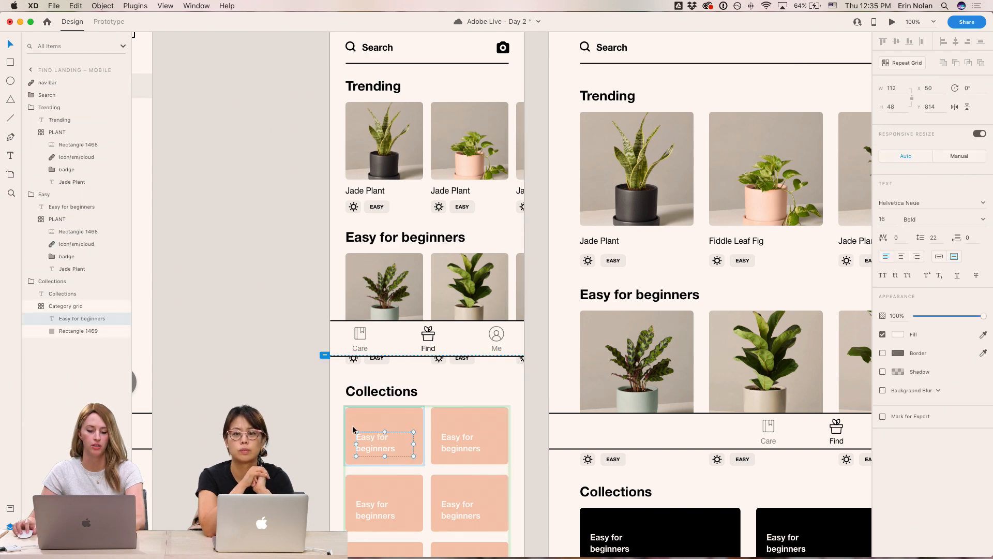
pyautogui.click(73, 306)
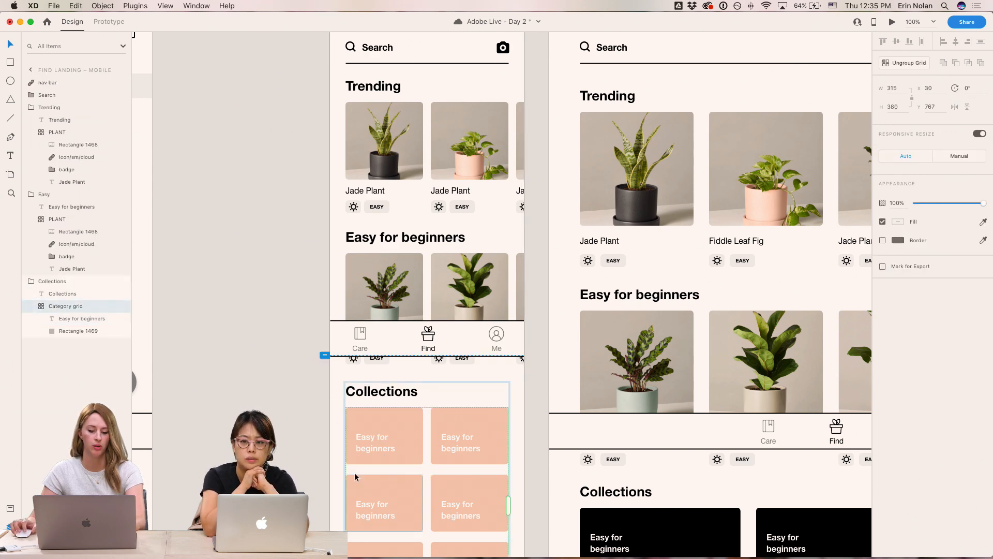
pyautogui.scroll(-5, 394, 473)
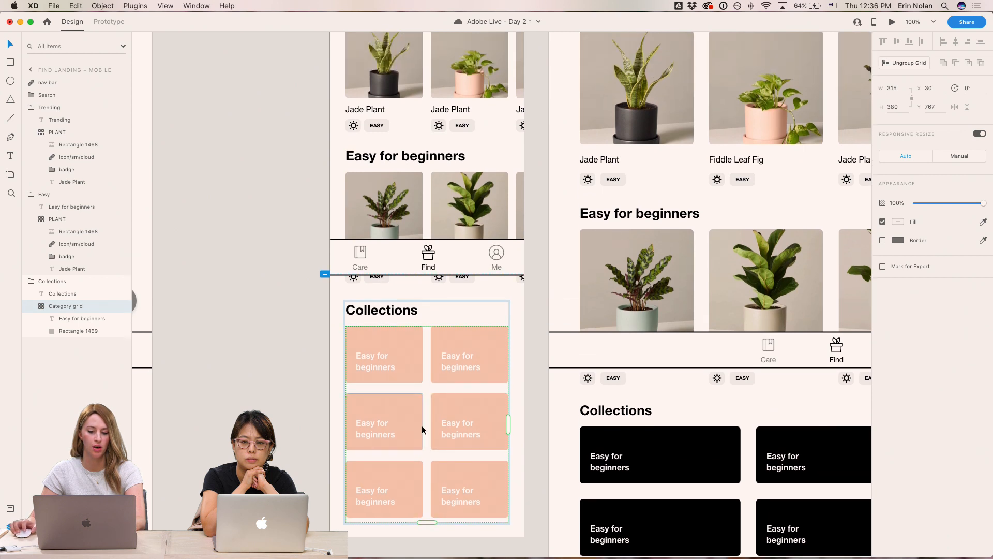
pyautogui.scroll(1, 408, 421)
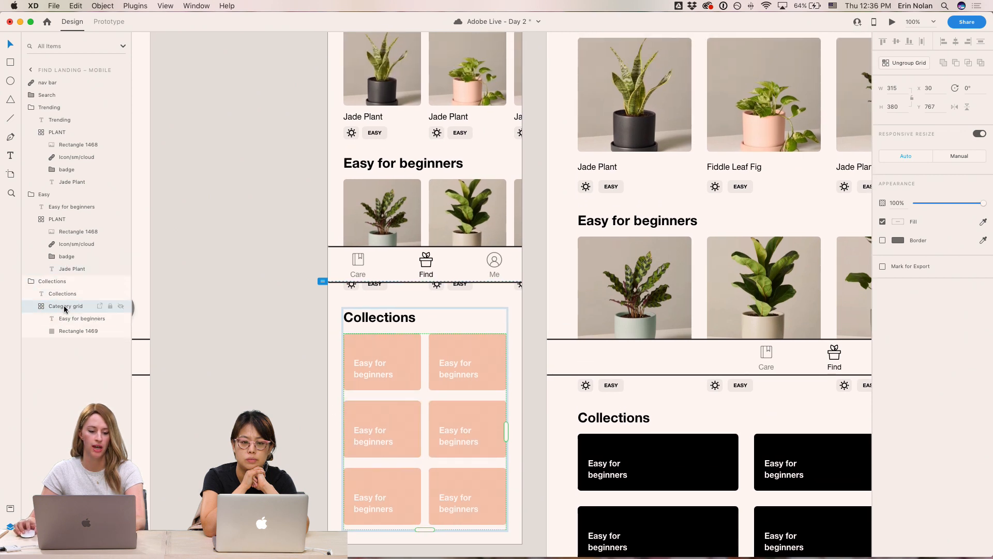
pyautogui.click(903, 62)
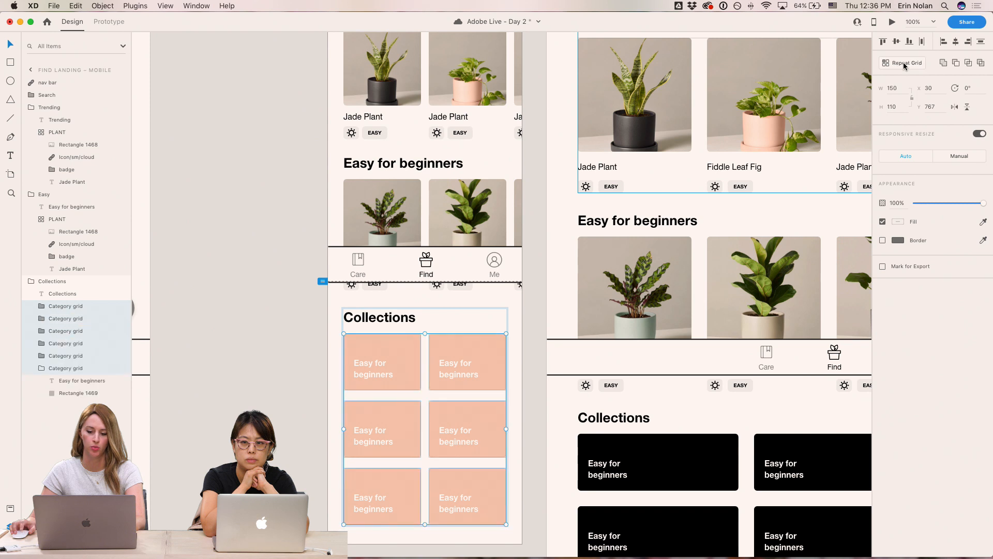
# - Browse the color-coded inspiration board of app designs, then return to the Find Landing artboards
pyautogui.click(235, 306)
pyautogui.scroll(4, 235, 309)
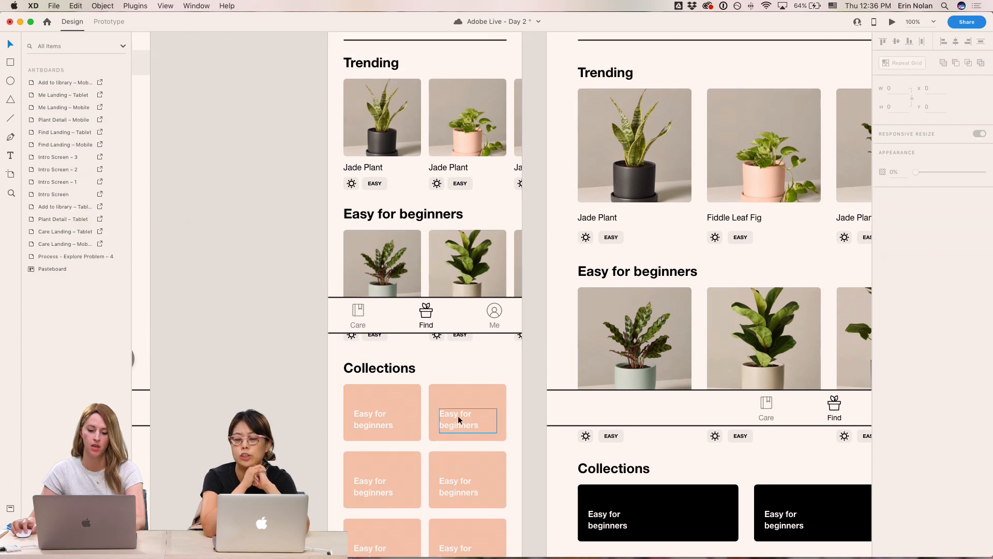
pyautogui.moveTo(523, 402); pyautogui.dragTo(519, 337)
pyautogui.moveTo(346, 387); pyautogui.dragTo(637, 239)
pyautogui.press('super+minus')
pyautogui.moveTo(559, 305); pyautogui.dragTo(685, 90)
pyautogui.press('super+plus')
pyautogui.moveTo(660, 251); pyautogui.dragTo(645, 86)
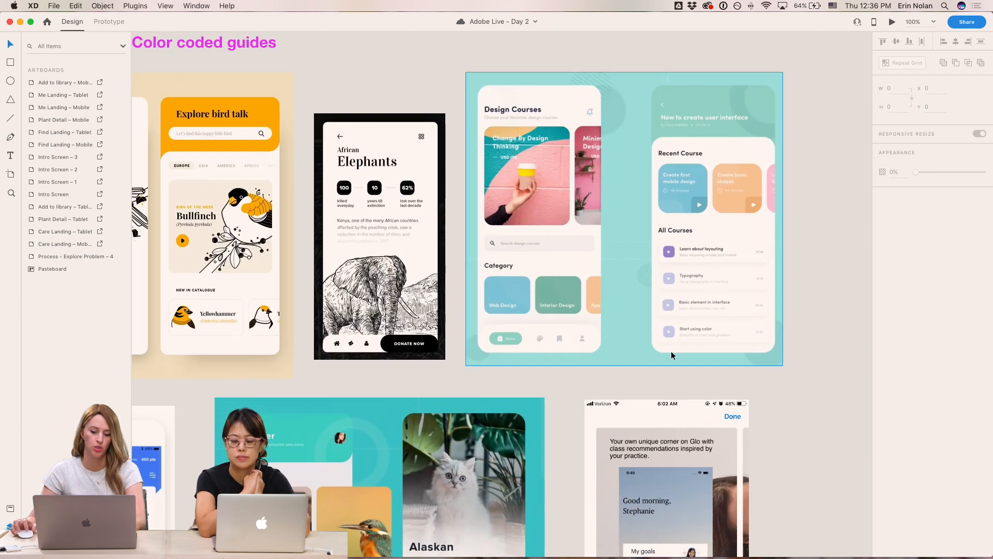
pyautogui.moveTo(516, 471); pyautogui.dragTo(602, 385)
pyautogui.moveTo(499, 461); pyautogui.dragTo(600, 501)
pyautogui.moveTo(720, 238); pyautogui.dragTo(447, 554)
pyautogui.moveTo(687, 240); pyautogui.dragTo(383, 554)
pyautogui.moveTo(511, 362); pyautogui.dragTo(441, 457)
pyautogui.moveTo(522, 201); pyautogui.dragTo(496, 319)
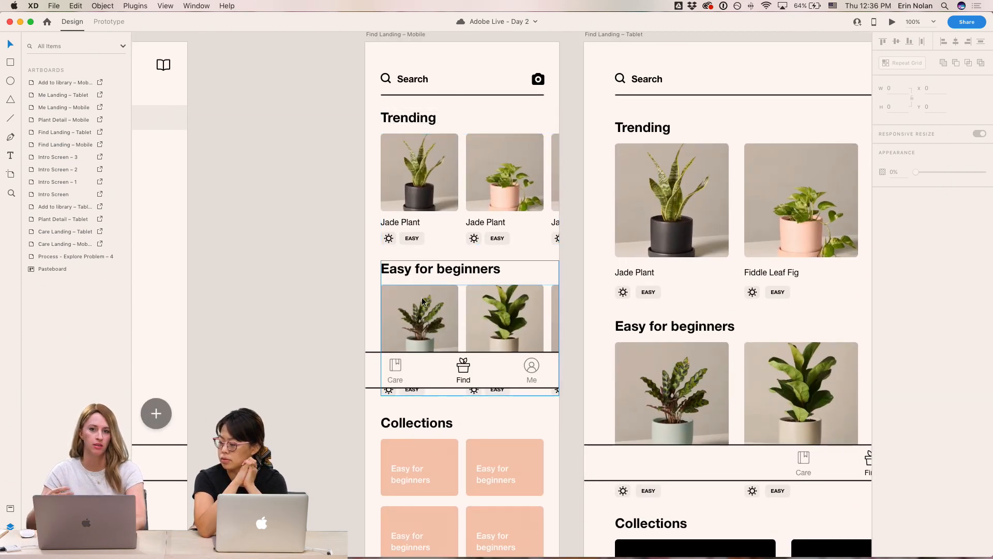
pyautogui.scroll(-5, 422, 300)
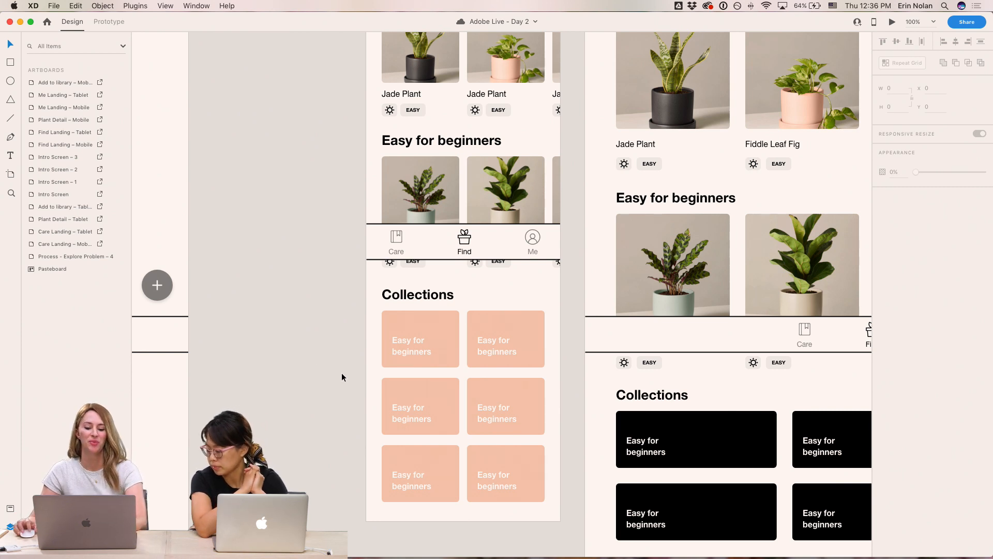
# - Relabel the second and third mobile Collections cards "Great for low light" and "Great for bright light"
pyautogui.doubleClick(495, 341)
pyautogui.write('Great for low light')
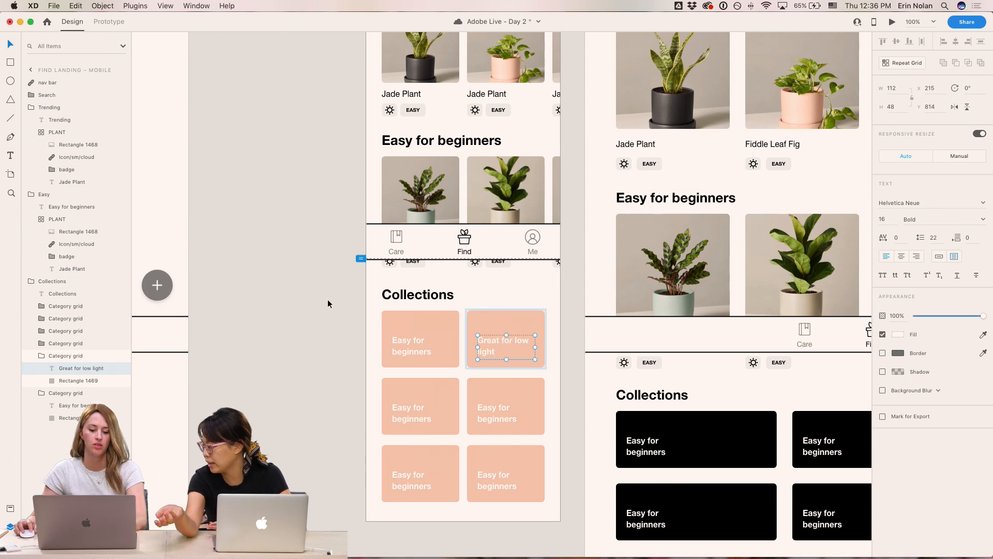
pyautogui.click(311, 292)
pyautogui.doubleClick(408, 410)
pyautogui.write('Great for bright light')
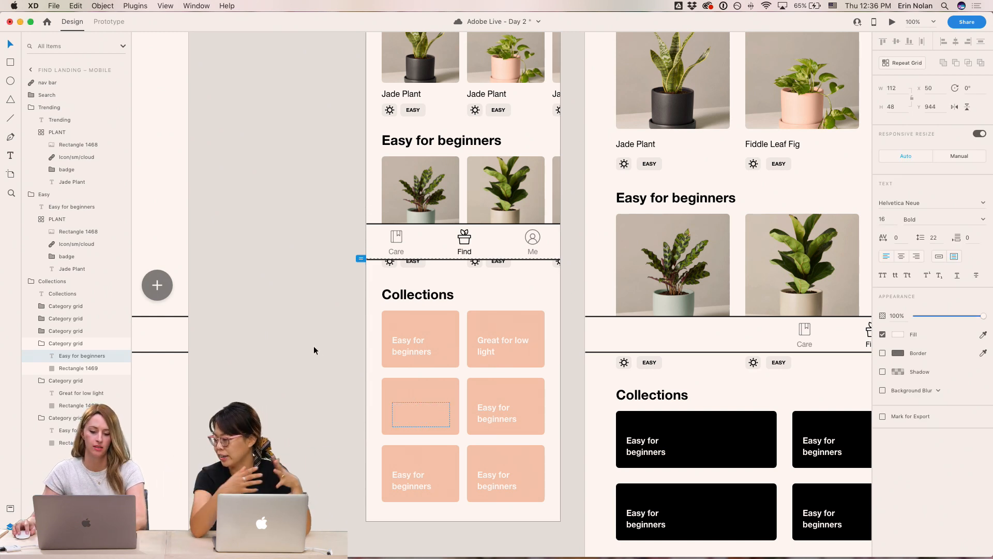
pyautogui.click(302, 315)
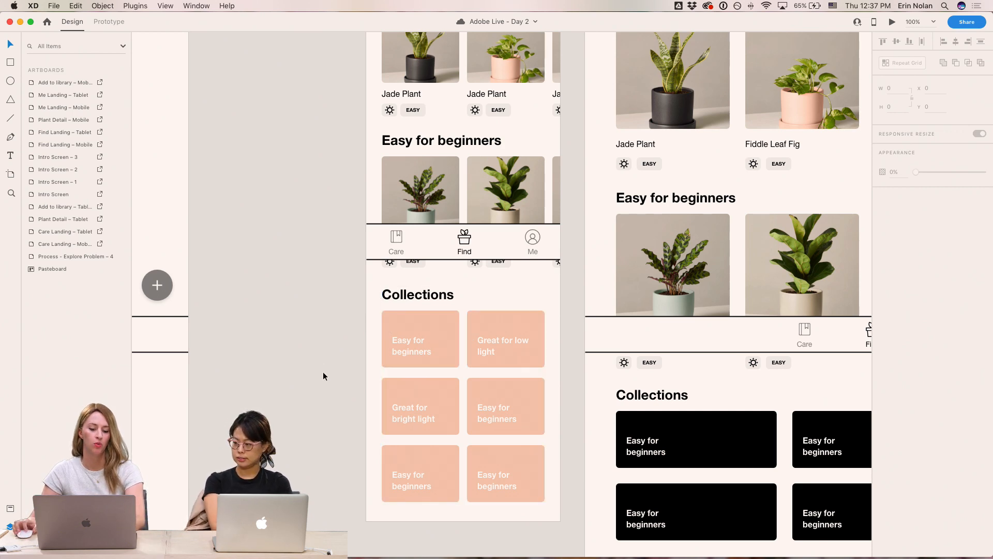
# - Examine the non-related app inspiration designs for card layout and color ideas
pyautogui.press('super+minus')
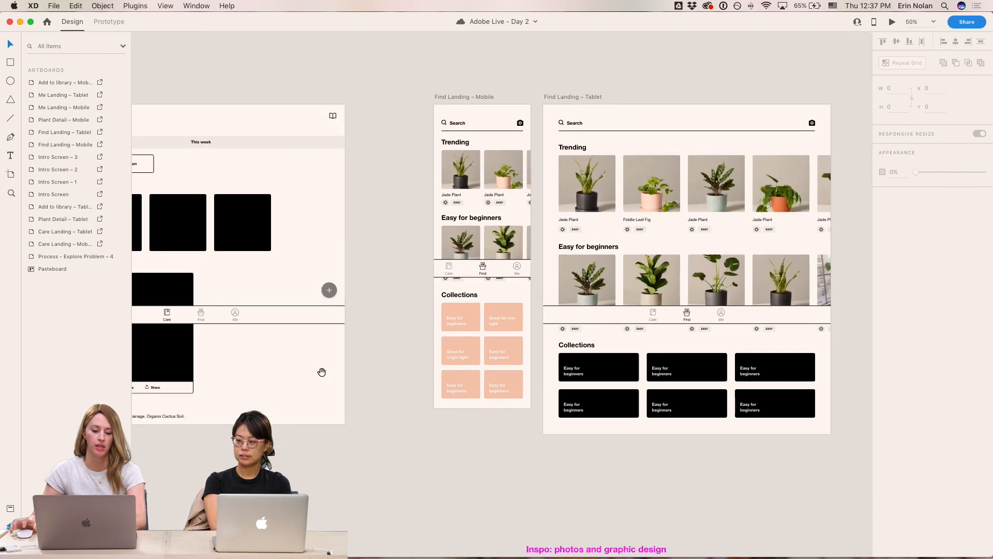
pyautogui.moveTo(322, 372); pyautogui.dragTo(558, 160)
pyautogui.moveTo(541, 355); pyautogui.dragTo(599, 99)
pyautogui.moveTo(618, 342); pyautogui.dragTo(607, 294)
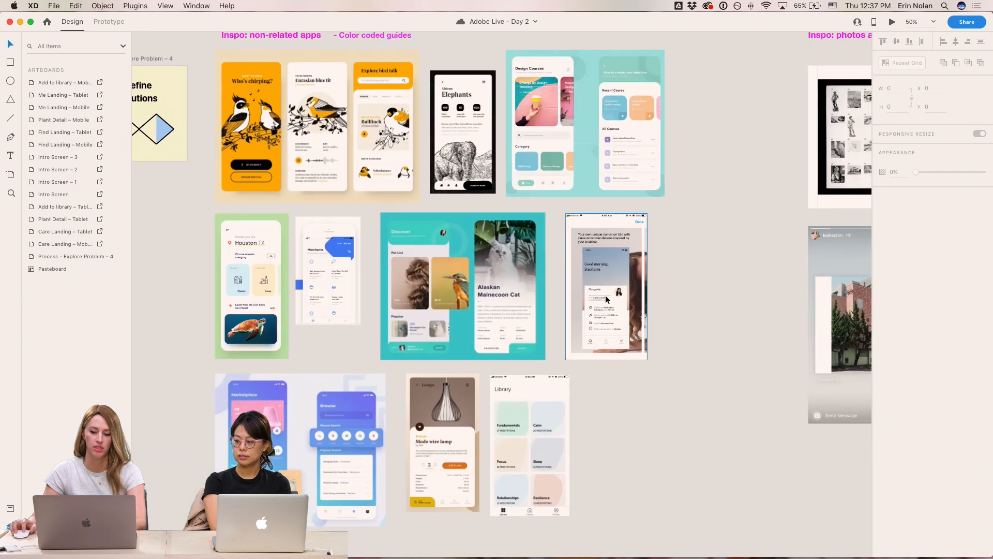
pyautogui.press('super+equal')
pyautogui.moveTo(688, 456); pyautogui.dragTo(629, 153)
pyautogui.press('super+equal')
pyautogui.press('super+equal')
pyautogui.press('super+equal')
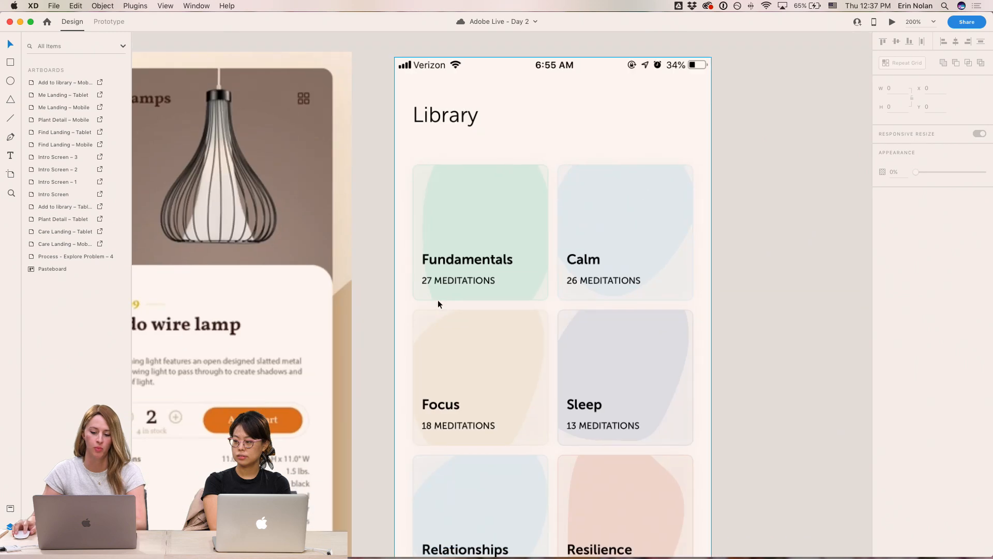
pyautogui.press('super+minus')
pyautogui.press('super+minus')
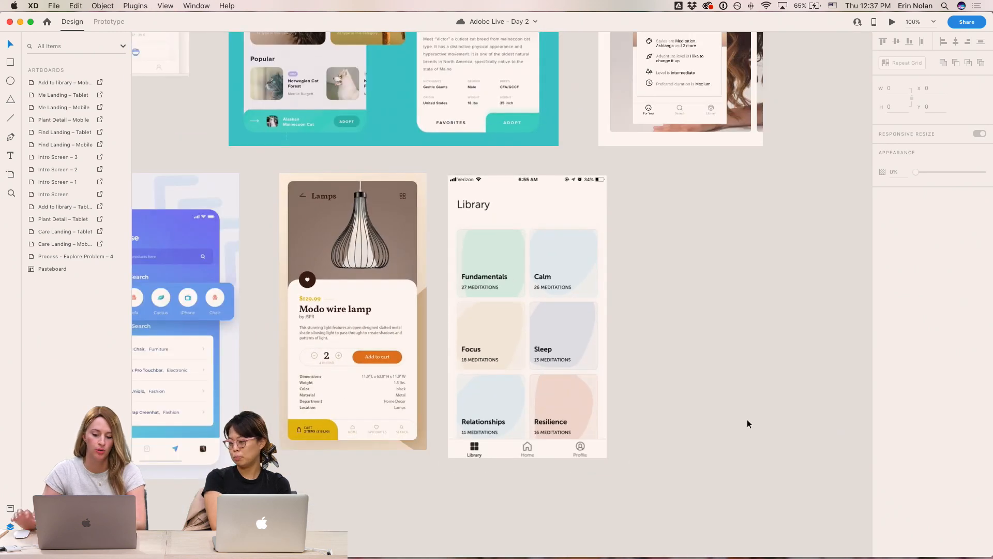
pyautogui.scroll(2, 703, 280)
pyautogui.hscroll(-3, 703, 279)
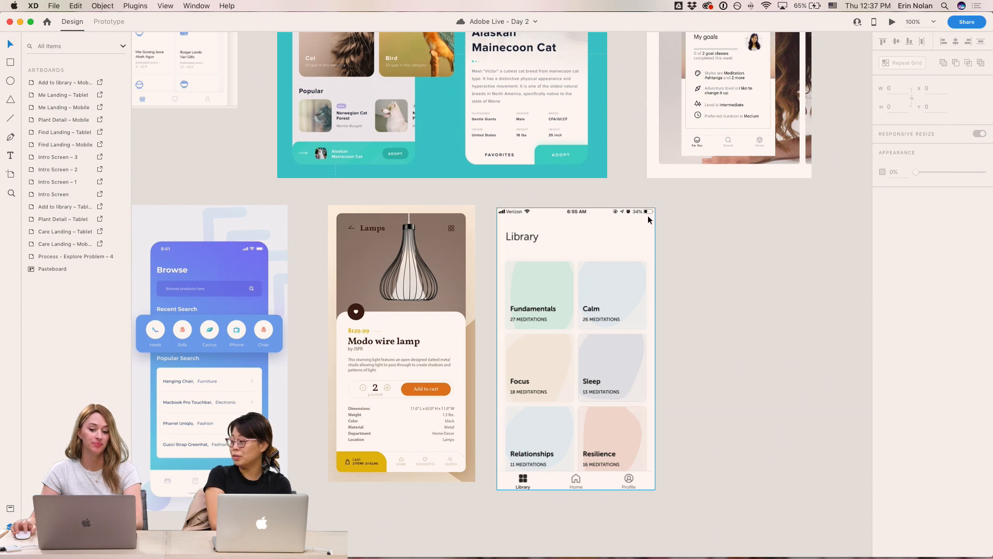
pyautogui.moveTo(577, 184); pyautogui.dragTo(731, 354)
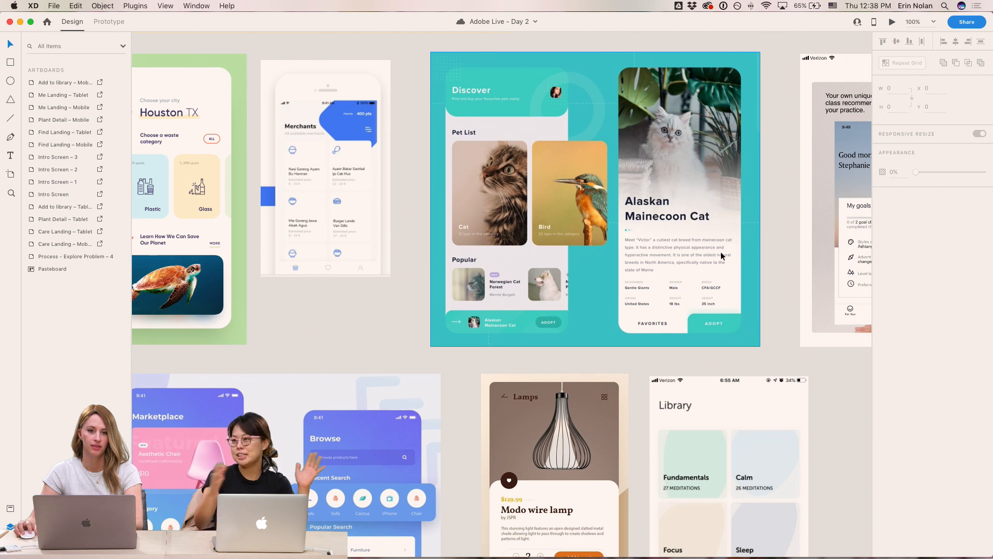
pyautogui.hscroll(-9, 679, 263)
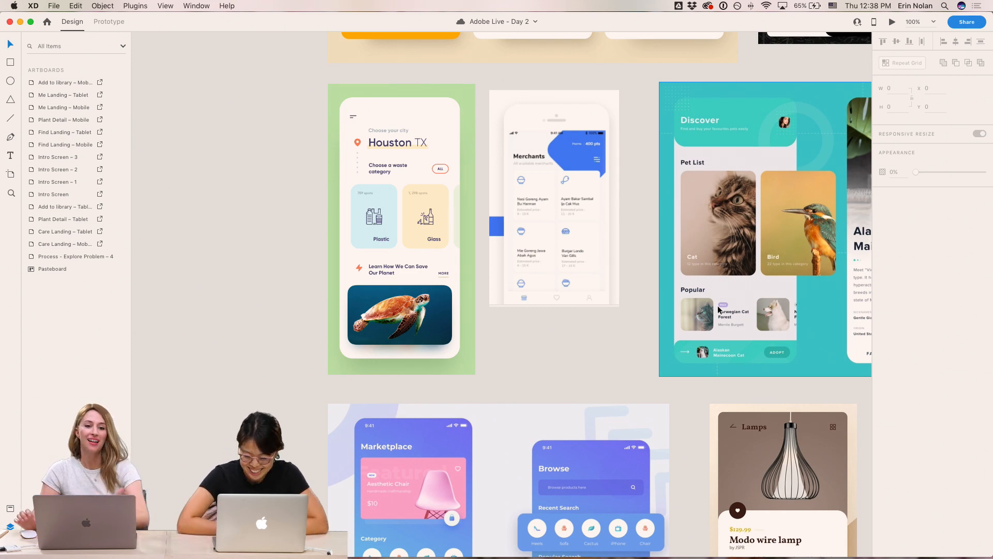
pyautogui.press('super+equal')
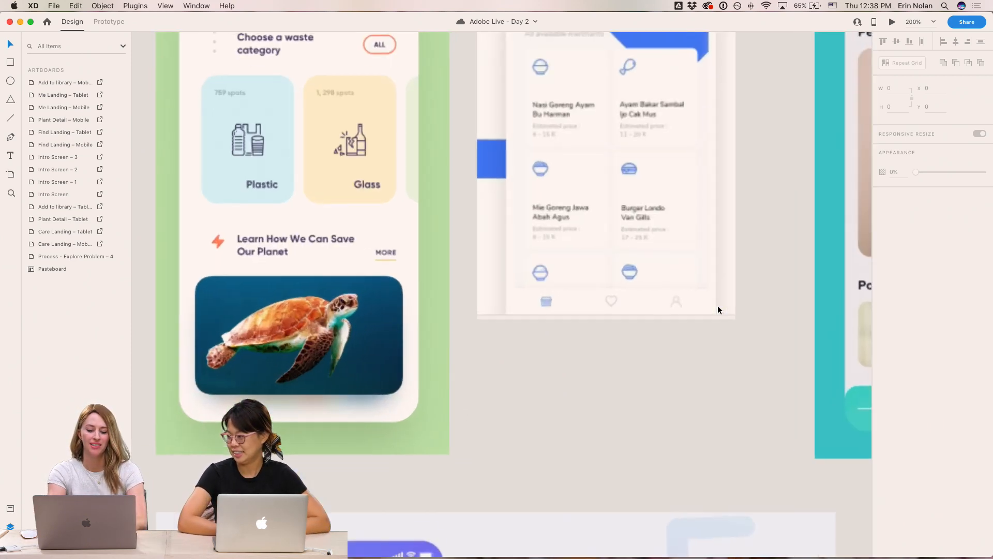
pyautogui.moveTo(616, 260); pyautogui.dragTo(695, 360)
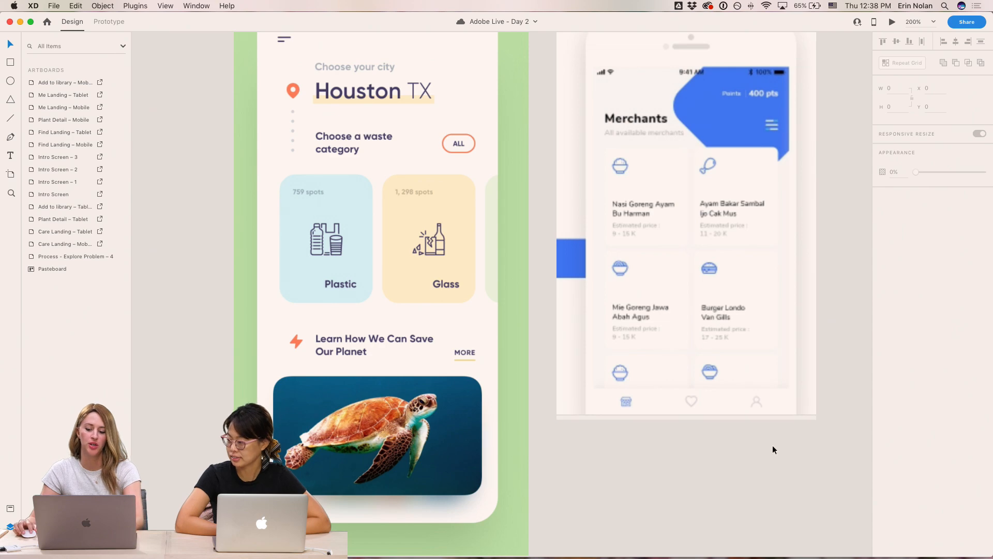
pyautogui.press('super+minus')
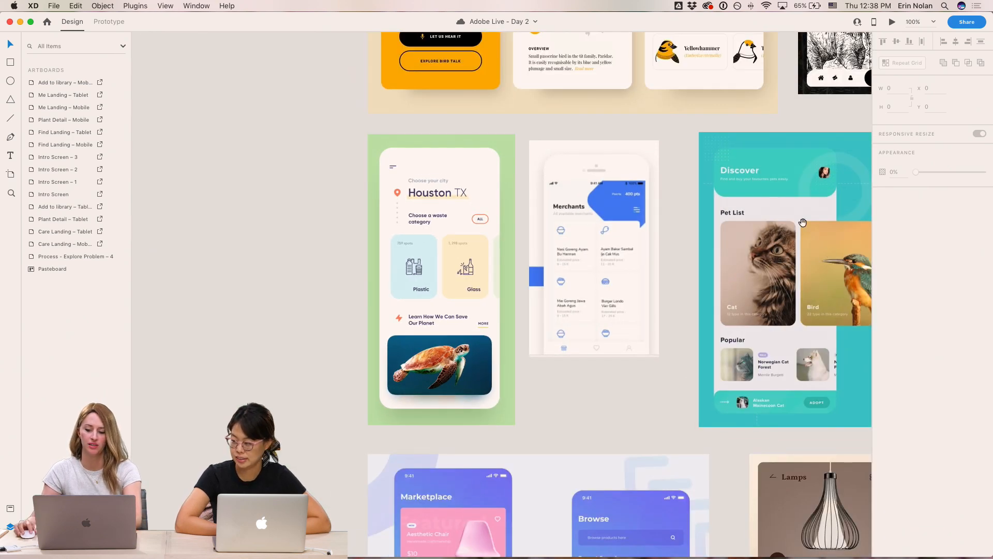
pyautogui.scroll(5, 686, 345)
pyautogui.hscroll(5, 687, 345)
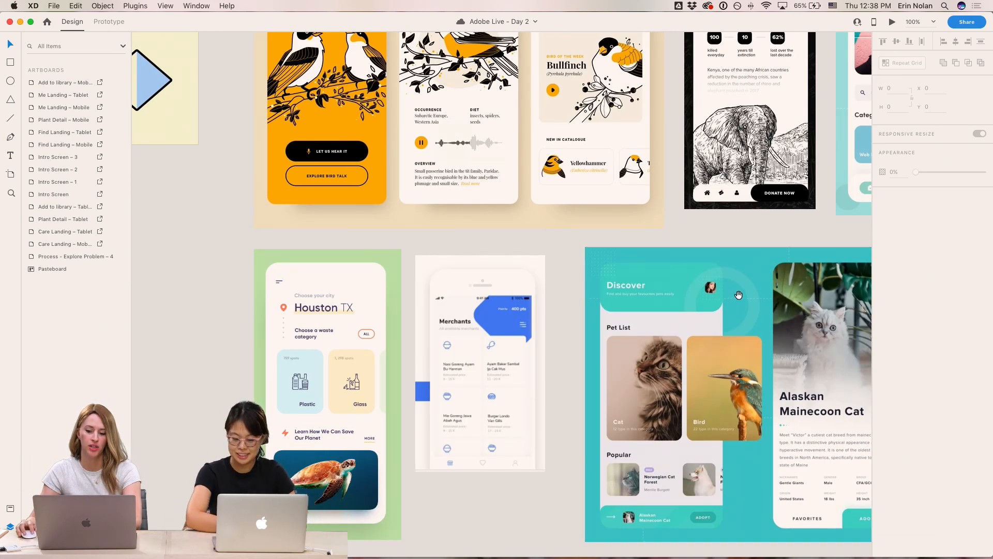
pyautogui.scroll(4, 687, 345)
pyautogui.hscroll(15, 687, 345)
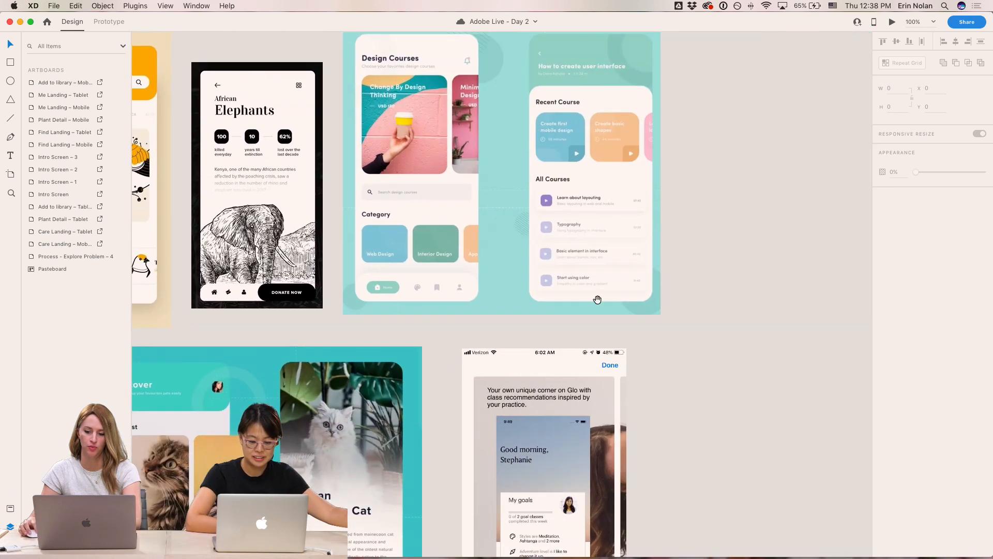
pyautogui.moveTo(597, 299); pyautogui.dragTo(493, 512)
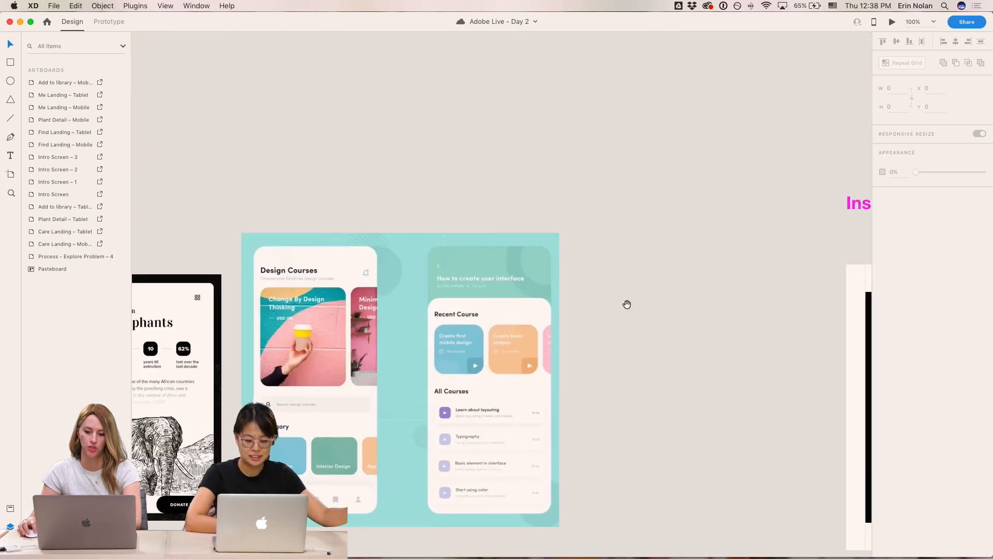
pyautogui.moveTo(637, 299); pyautogui.dragTo(518, 250)
pyautogui.press('super+minus')
# - Review the updated Collections cards on the mobile and tablet Find Landing artboards
pyautogui.moveTo(636, 82); pyautogui.dragTo(591, 430)
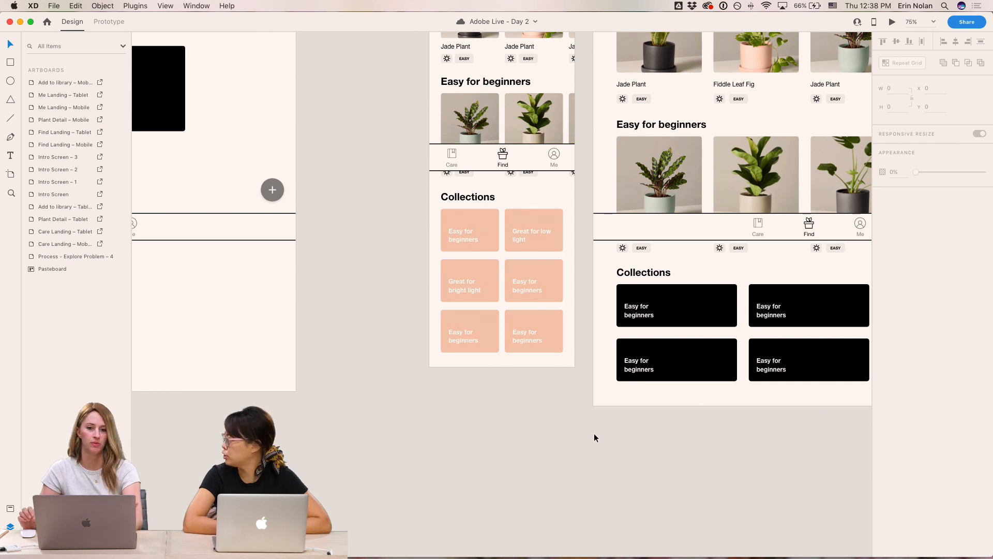
pyautogui.scroll(3, 568, 412)
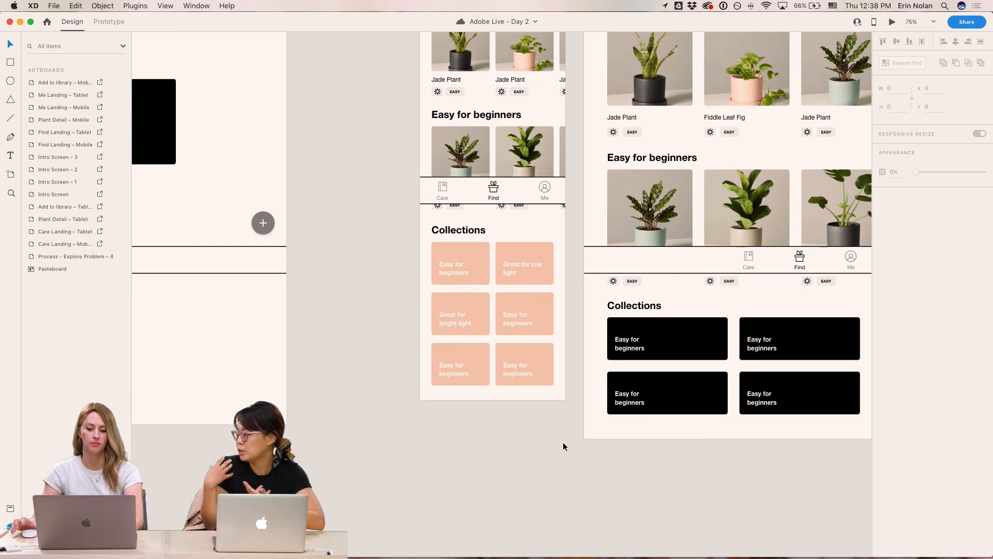
pyautogui.scroll(4, 577, 433)
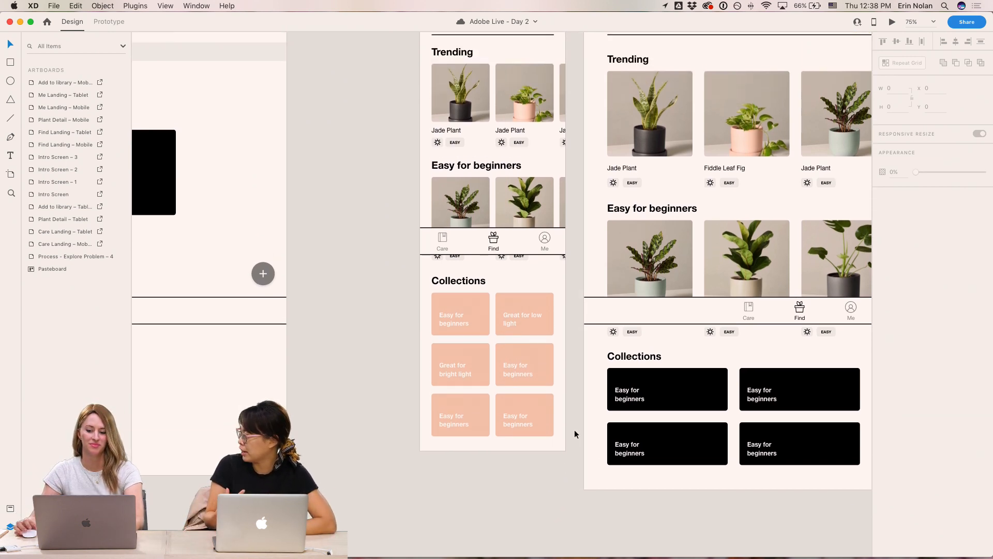
# - Fill the 'Great for low light' card with a color sampled from a Trending plant pot using the eyedropper
pyautogui.keyDown('super'); pyautogui.click(515, 306); pyautogui.keyUp('super')
pyautogui.press('i')
pyautogui.click(830, 141)
pyautogui.press('i')
pyautogui.click(820, 136)
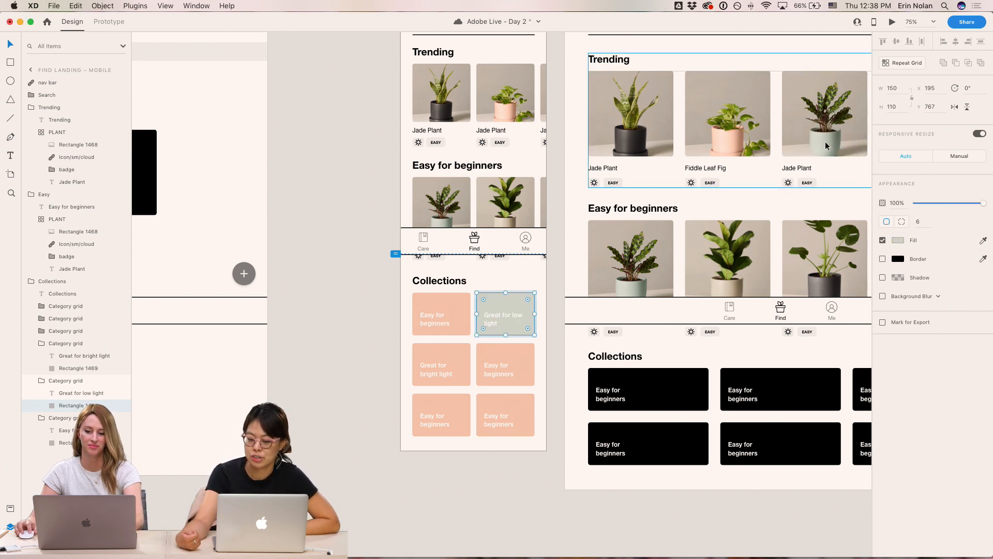
# - Fill the 'Great for bright light' card with the dark pot color sampled from the first Trending plant
pyautogui.click(467, 354)
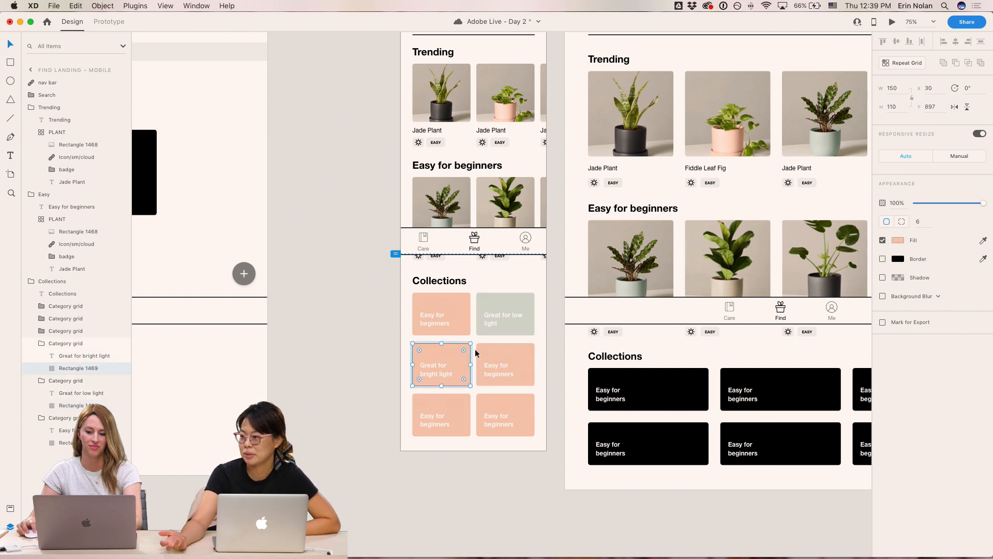
pyautogui.press('i')
pyautogui.click(629, 135)
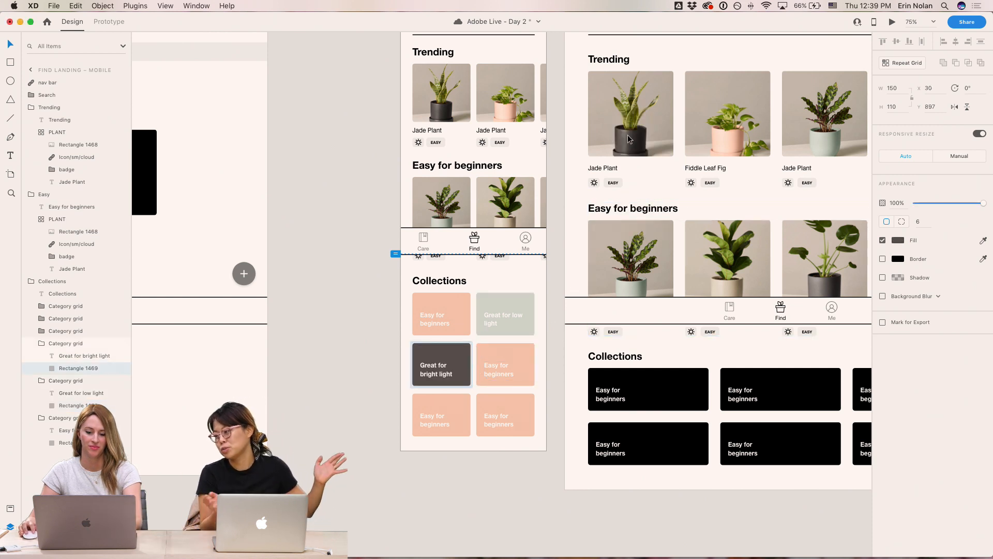
pyautogui.click(472, 469)
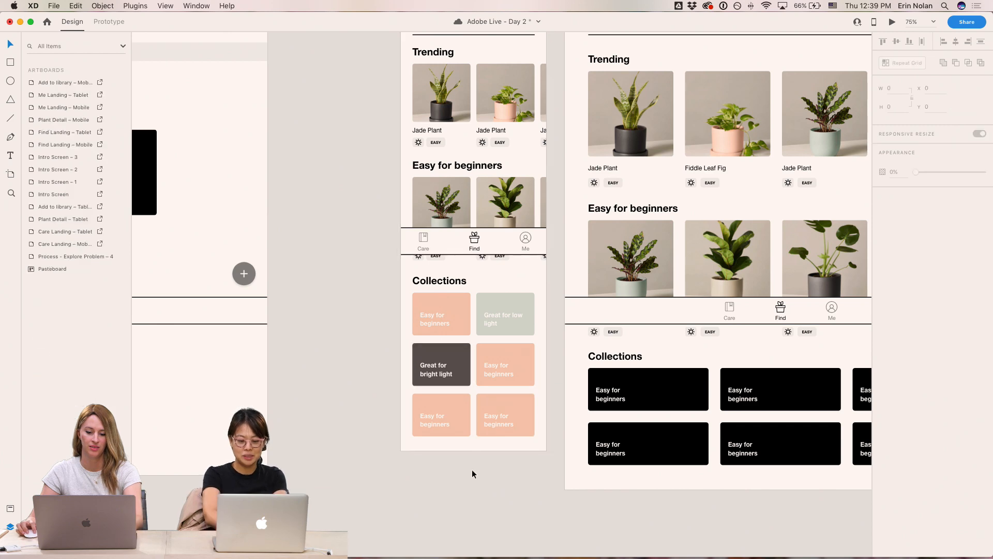
# - Zoom to 100% and fill the fourth Collections card with a leaf green sampled from a beginner plant
pyautogui.press('super+1')
pyautogui.doubleClick(533, 368)
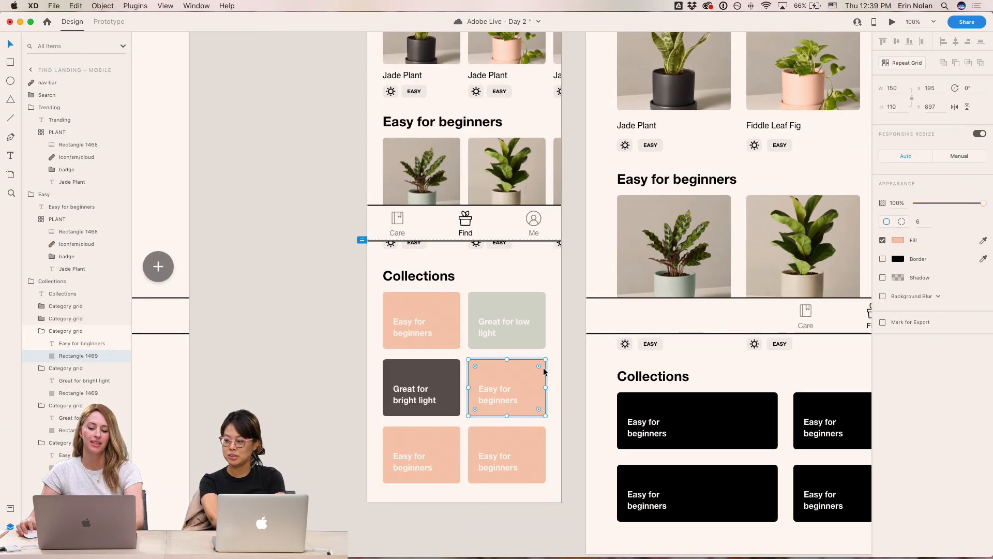
pyautogui.hscroll(2, 543, 369)
pyautogui.click(770, 228)
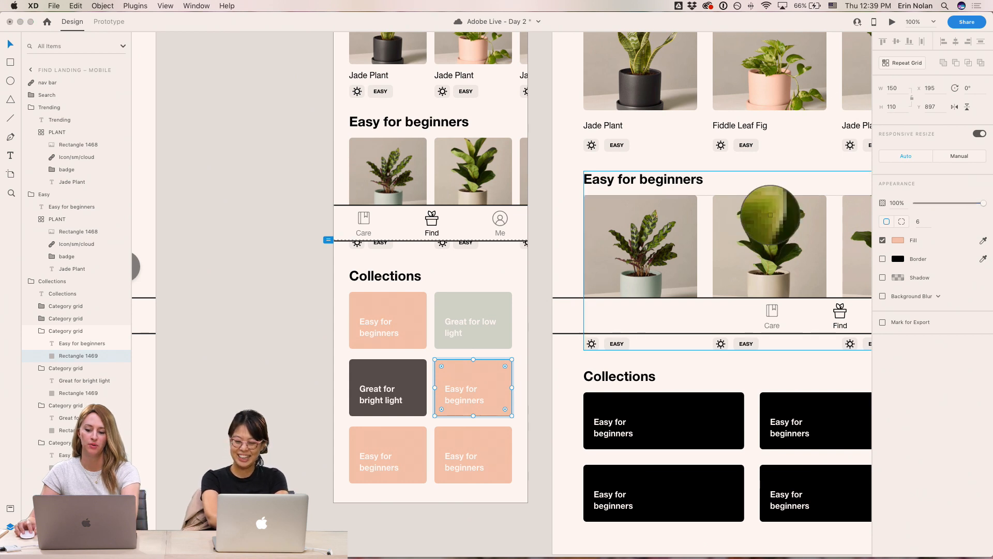
pyautogui.click(533, 399)
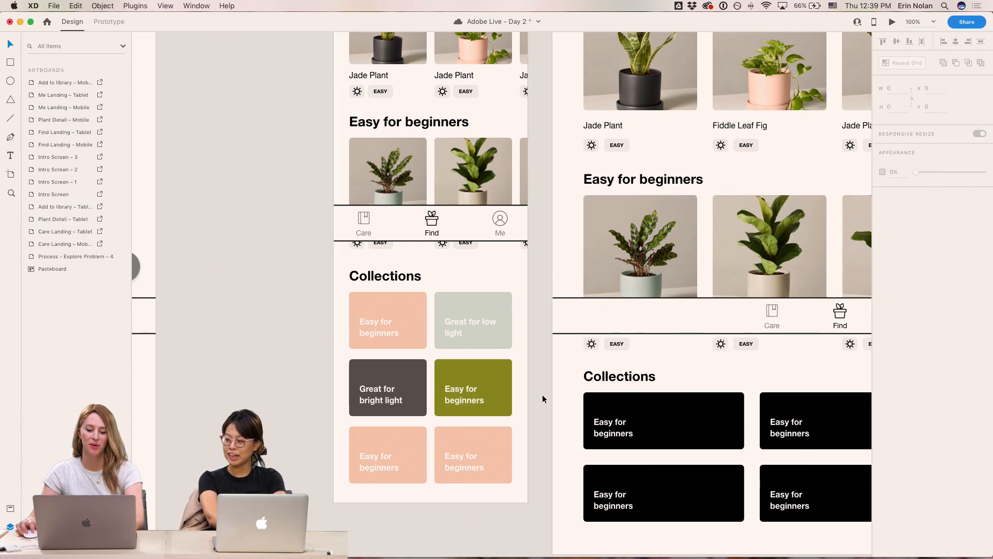
# - Recolor the 'Great for bright light' card's rectangle to a warm yellow-orange fill
pyautogui.doubleClick(386, 378)
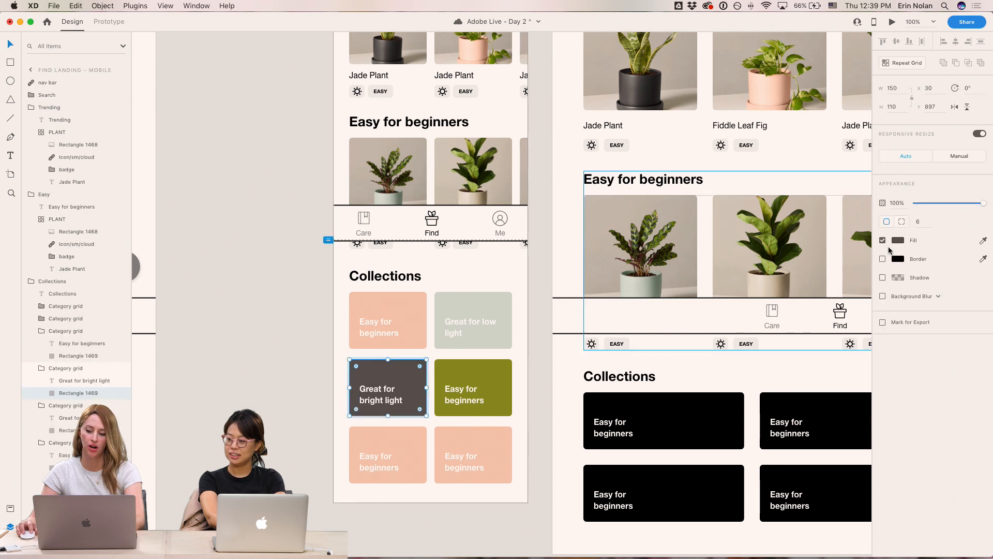
pyautogui.click(899, 241)
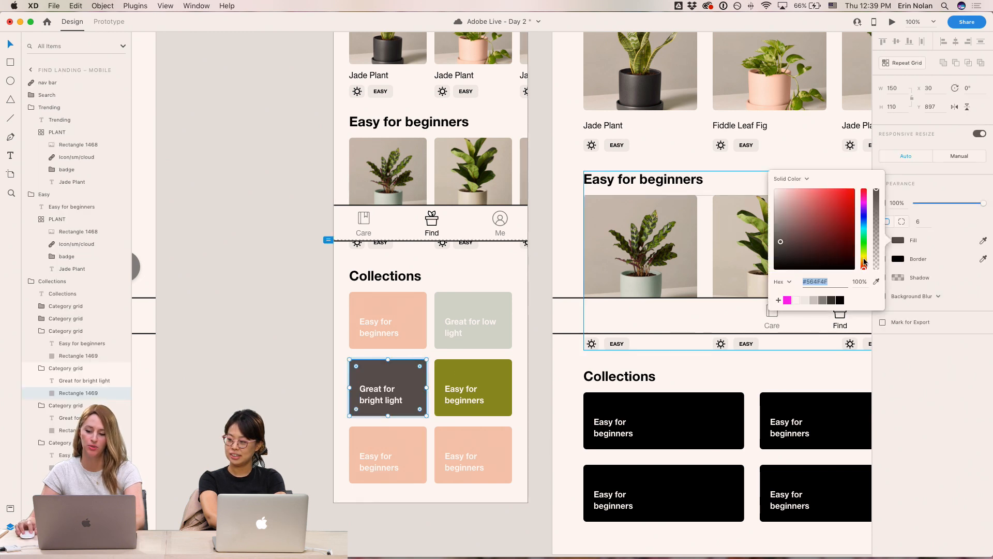
pyautogui.moveTo(863, 263); pyautogui.dragTo(863, 256)
pyautogui.click(830, 192)
pyautogui.moveTo(830, 193); pyautogui.dragTo(818, 194)
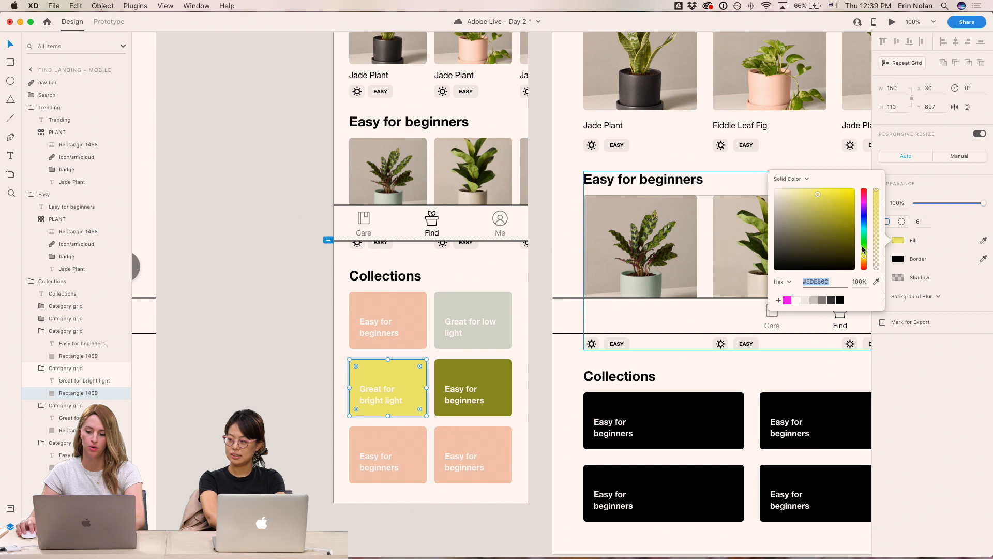
pyautogui.moveTo(865, 265); pyautogui.dragTo(864, 262)
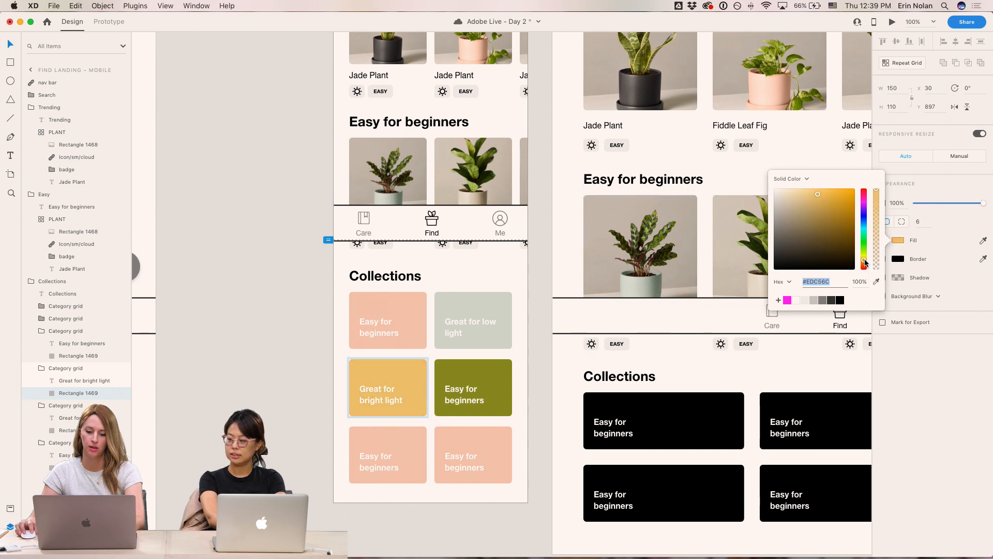
pyautogui.click(315, 382)
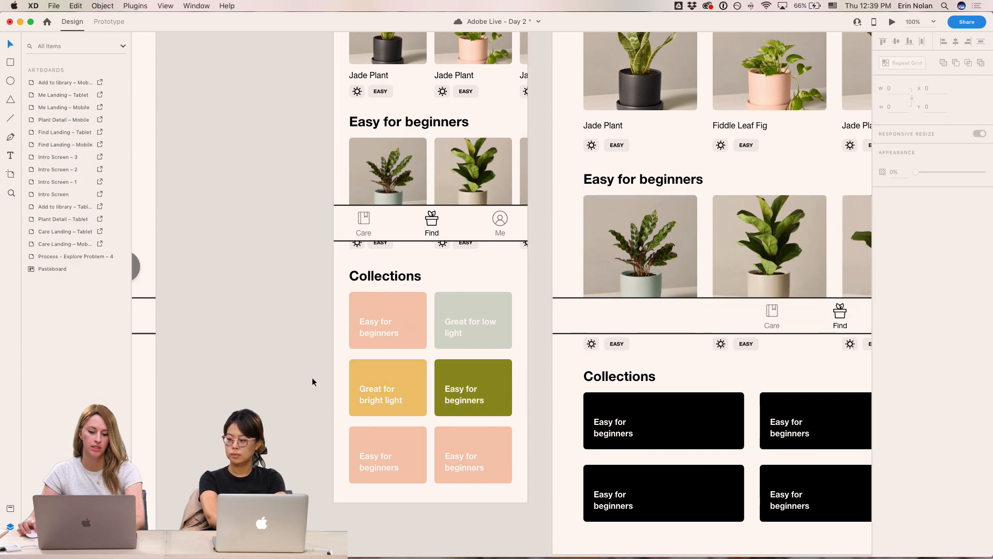
# - Set the 'Great for bright light' label text to black at 78% opacity
pyautogui.click(385, 392)
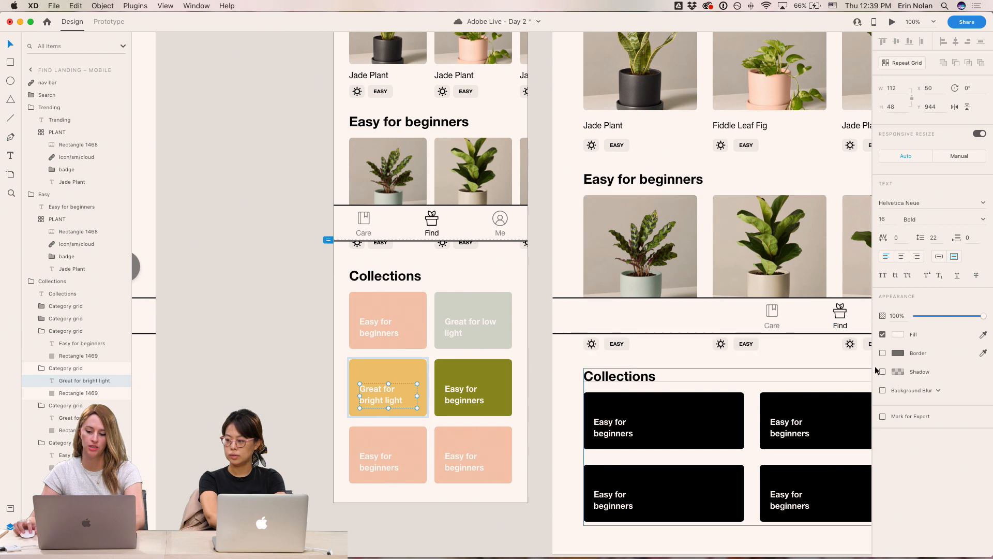
pyautogui.click(899, 334)
pyautogui.click(840, 388)
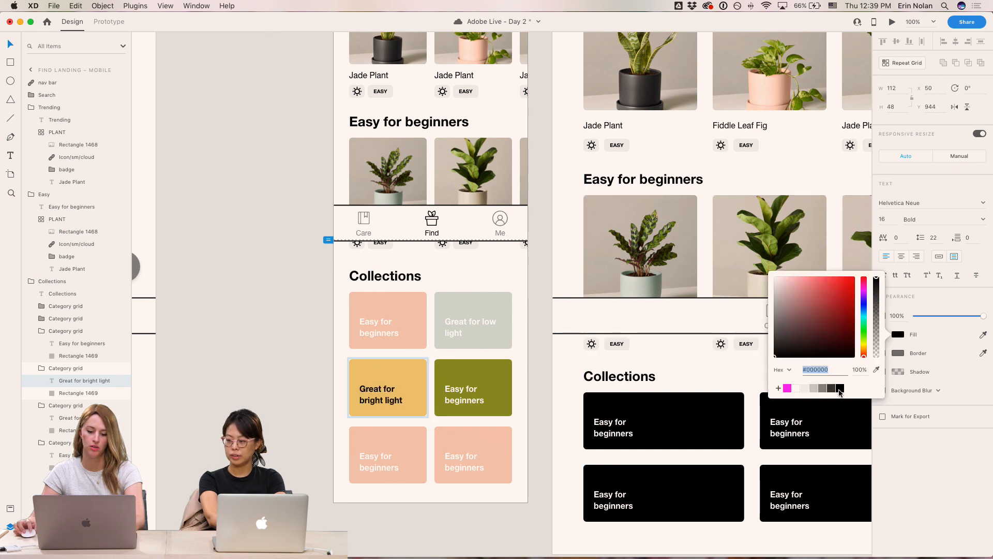
pyautogui.moveTo(878, 340); pyautogui.dragTo(879, 295)
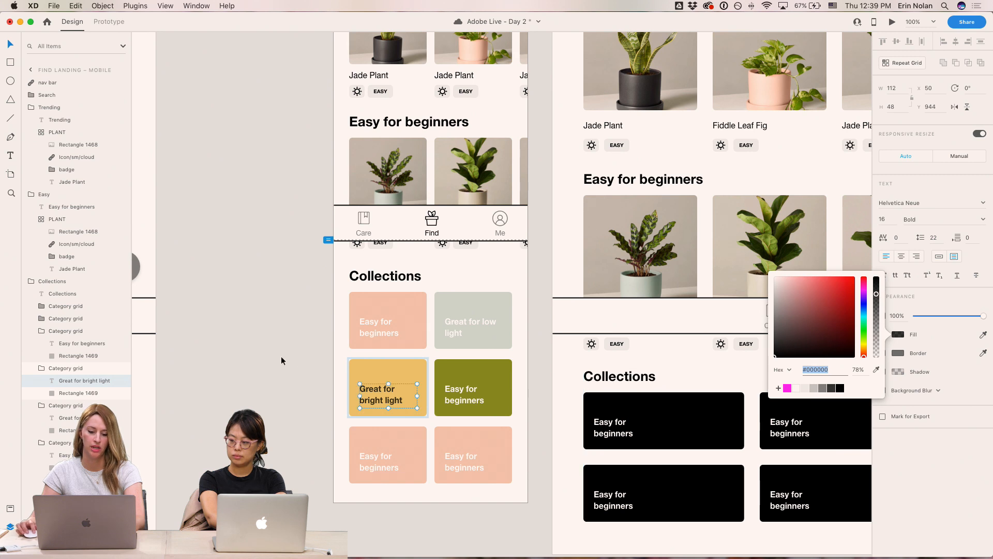
pyautogui.click(285, 327)
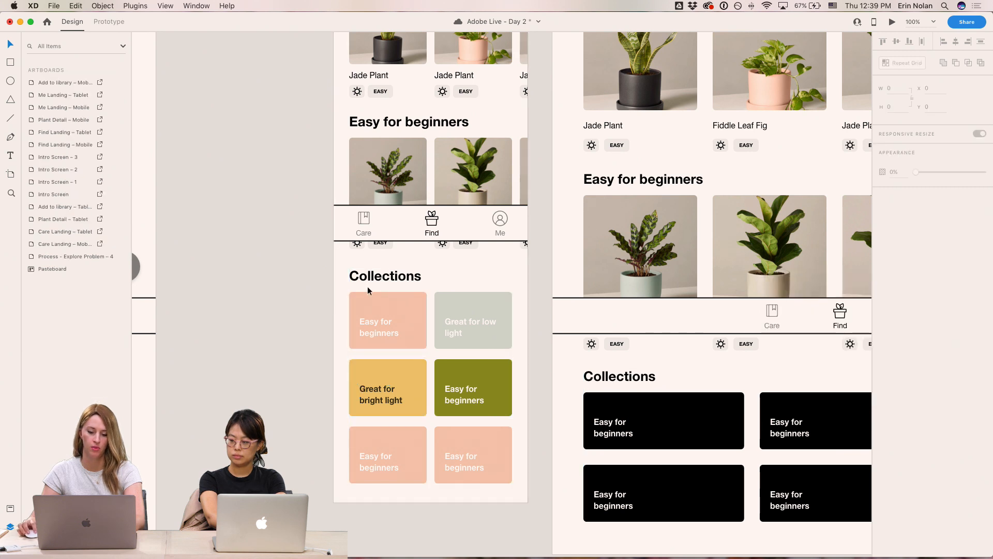
# - Try several orange fills on the first 'Easy for beginners' card's rectangle
pyautogui.keyDown('super'); pyautogui.click(408, 305); pyautogui.keyUp('super')
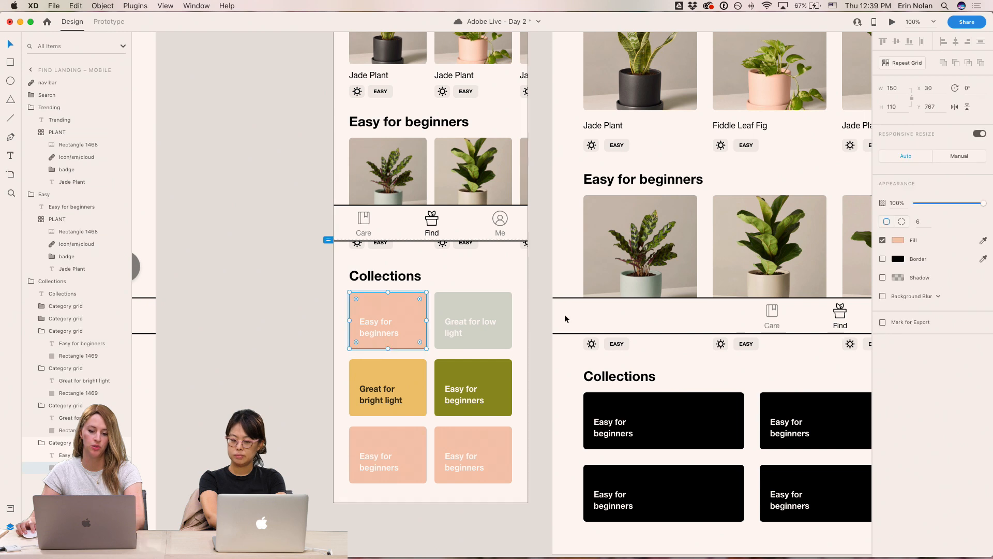
pyautogui.click(898, 240)
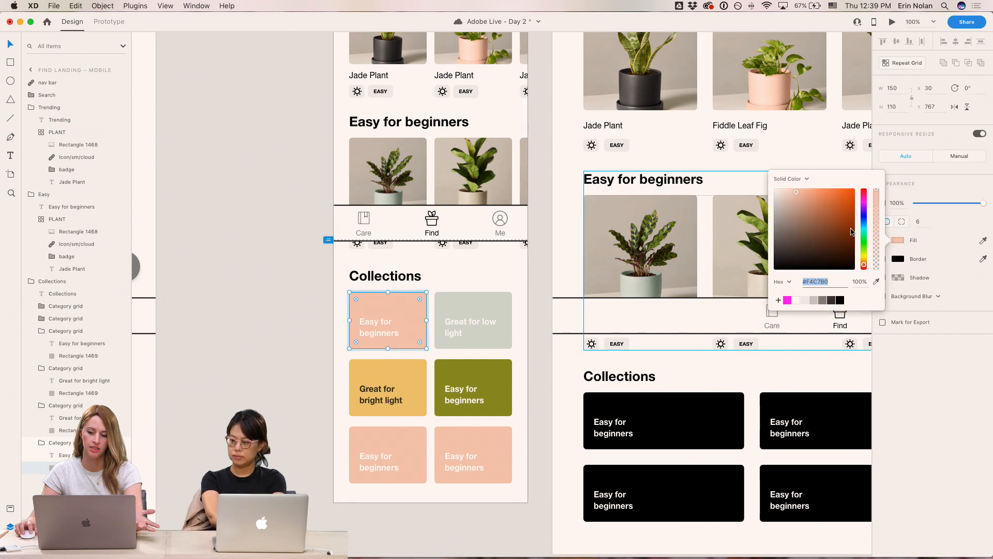
pyautogui.moveTo(797, 194); pyautogui.dragTo(819, 209)
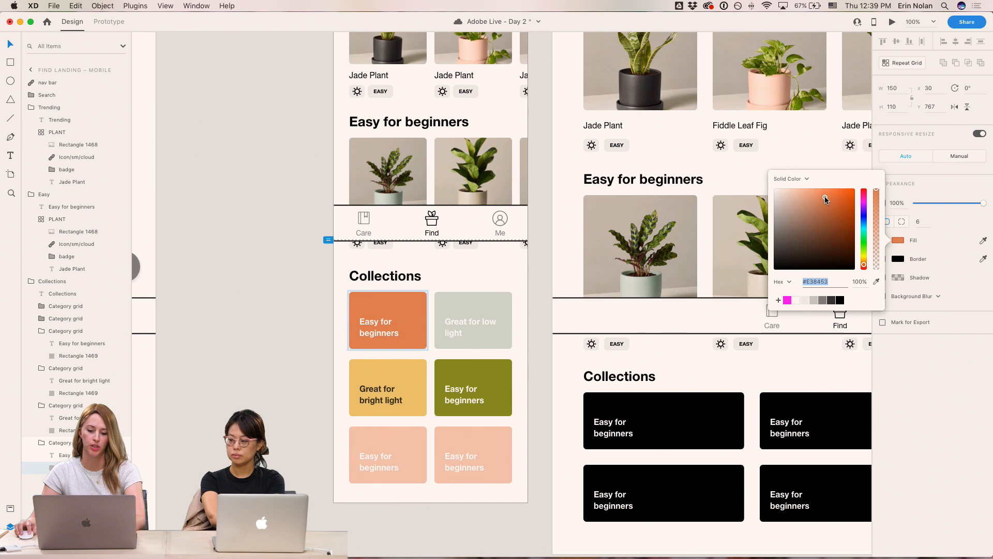
pyautogui.moveTo(819, 197); pyautogui.dragTo(802, 189)
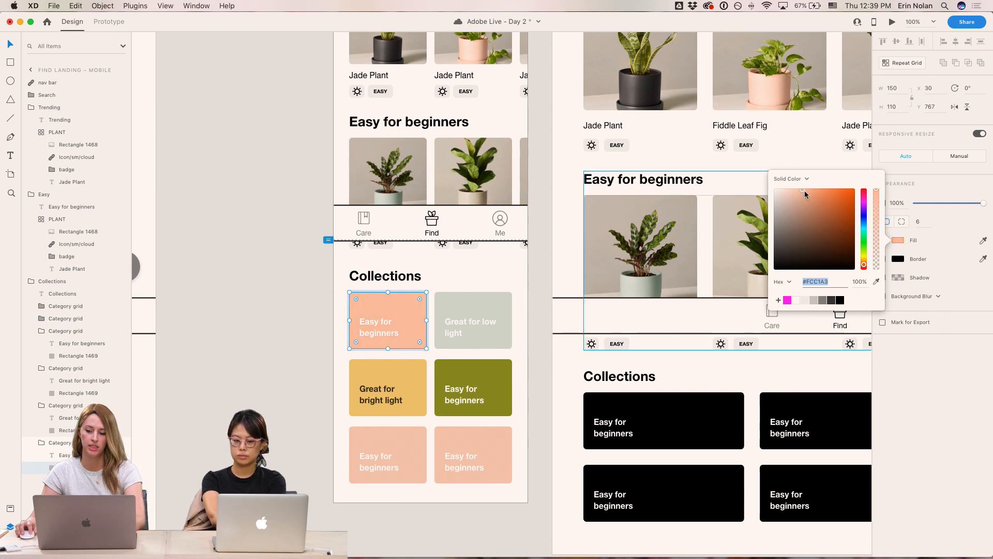
pyautogui.moveTo(803, 190); pyautogui.dragTo(806, 218)
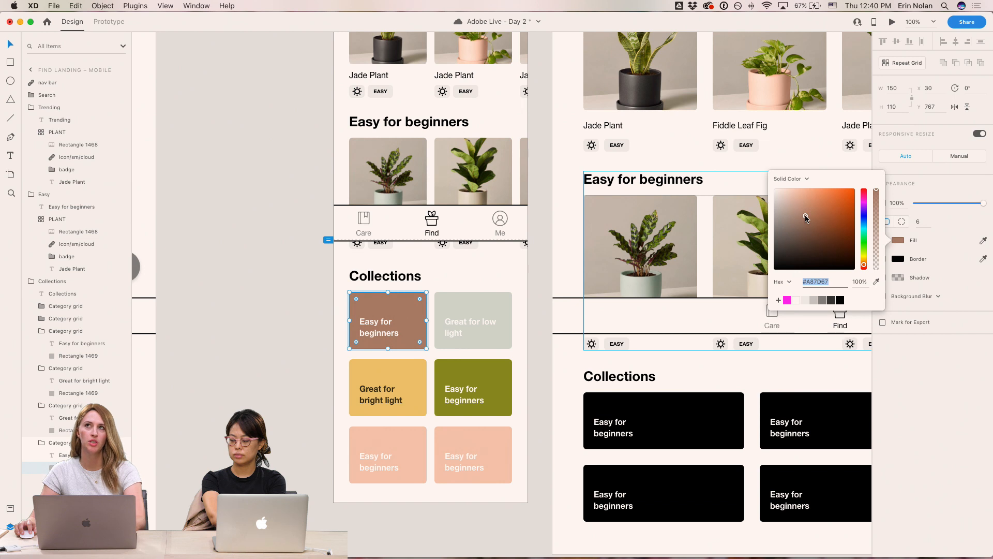
pyautogui.moveTo(806, 218); pyautogui.dragTo(877, 178)
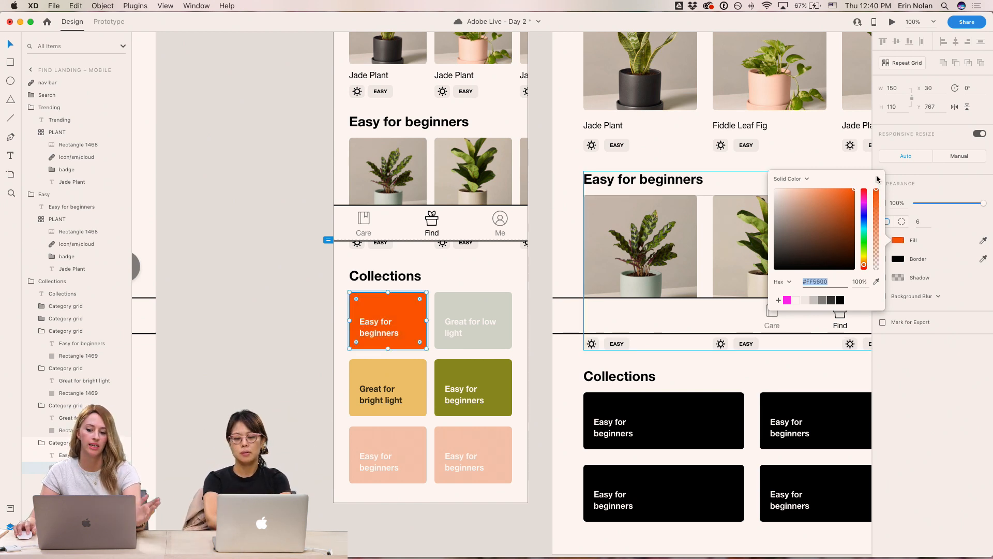
pyautogui.moveTo(851, 190)
pyautogui.mouseDown()
pyautogui.moveTo(842, 203)
pyautogui.moveTo(848, 195)
pyautogui.moveTo(838, 192)
pyautogui.mouseUp()
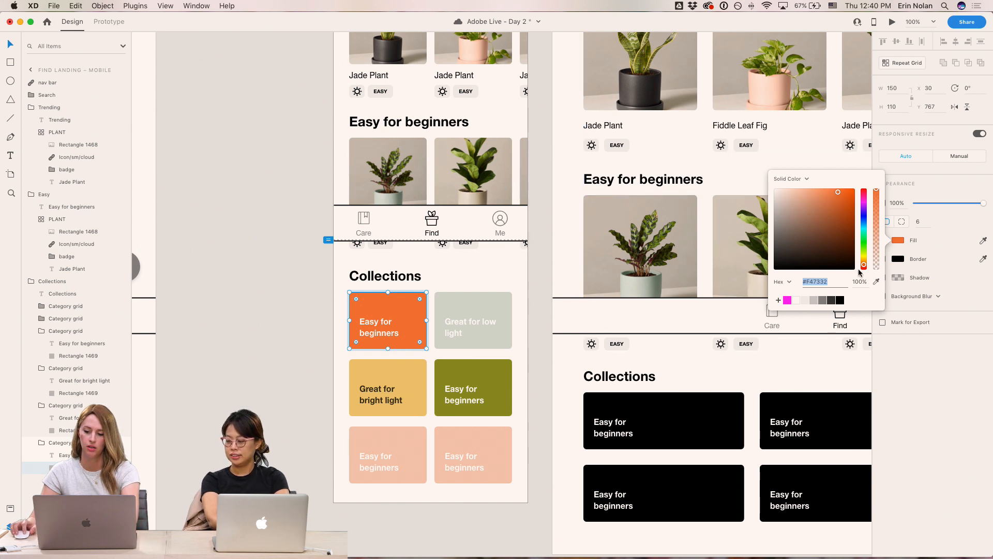
pyautogui.click(876, 282)
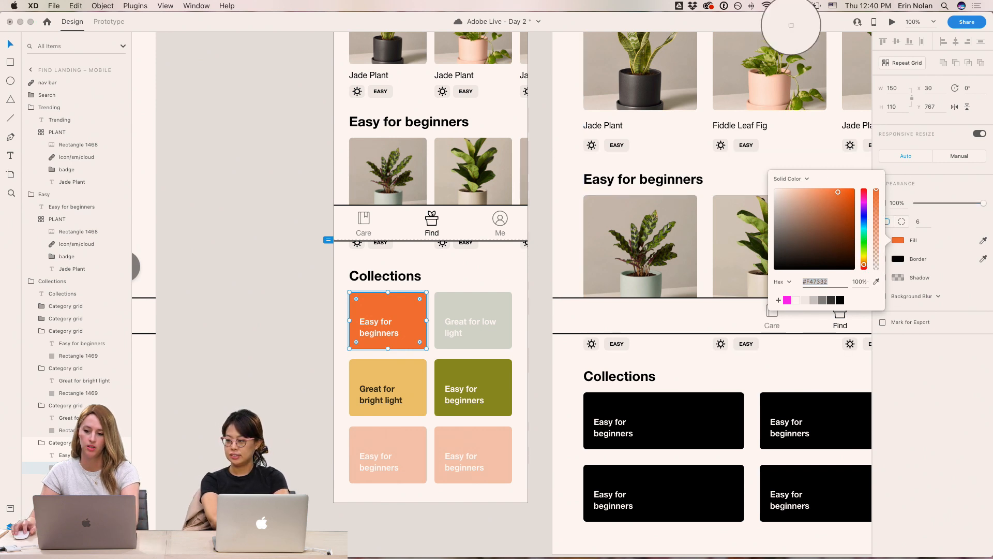
# - Sample the Fiddle Leaf Fig's leaf green for the first card and adjust it to a brighter green
pyautogui.click(775, 55)
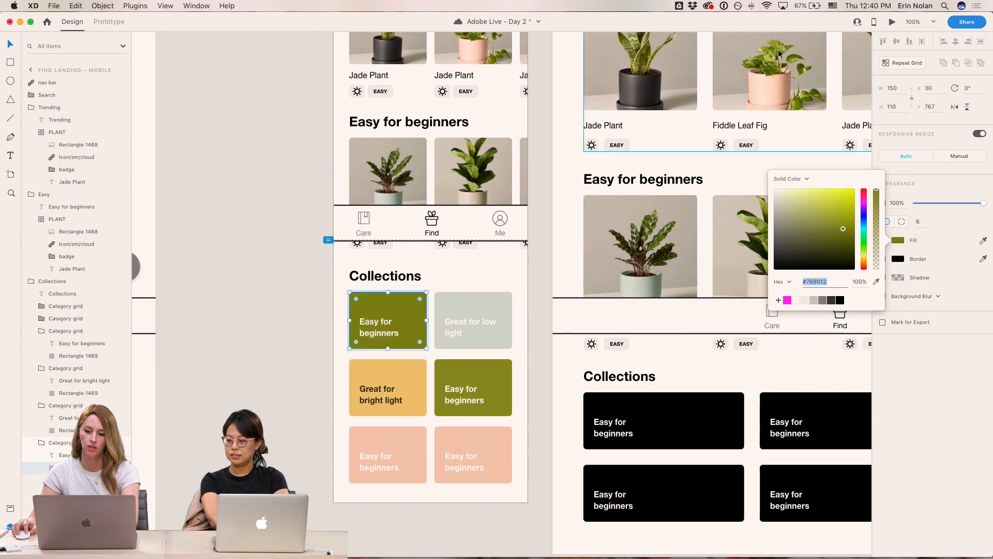
pyautogui.moveTo(838, 225); pyautogui.dragTo(839, 221)
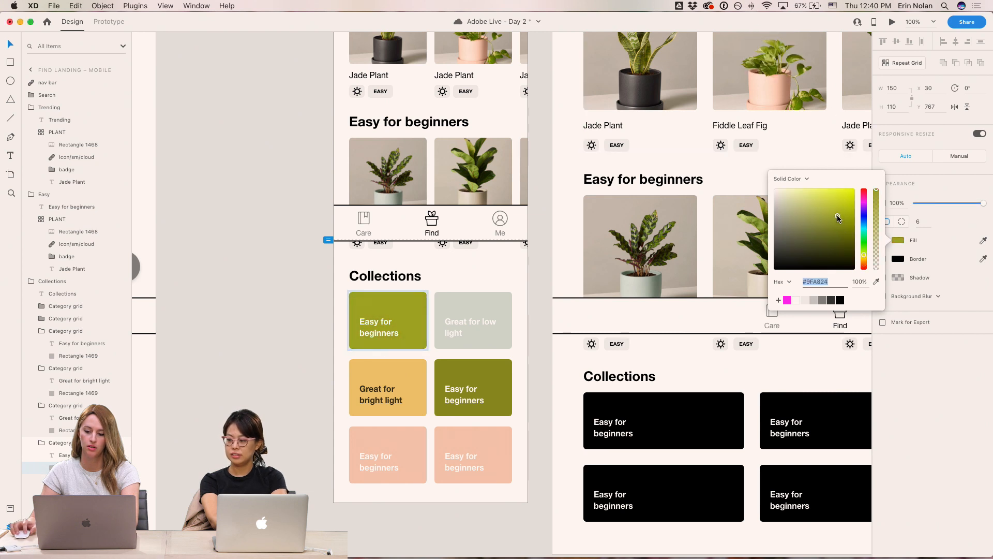
pyautogui.moveTo(866, 255); pyautogui.dragTo(868, 252)
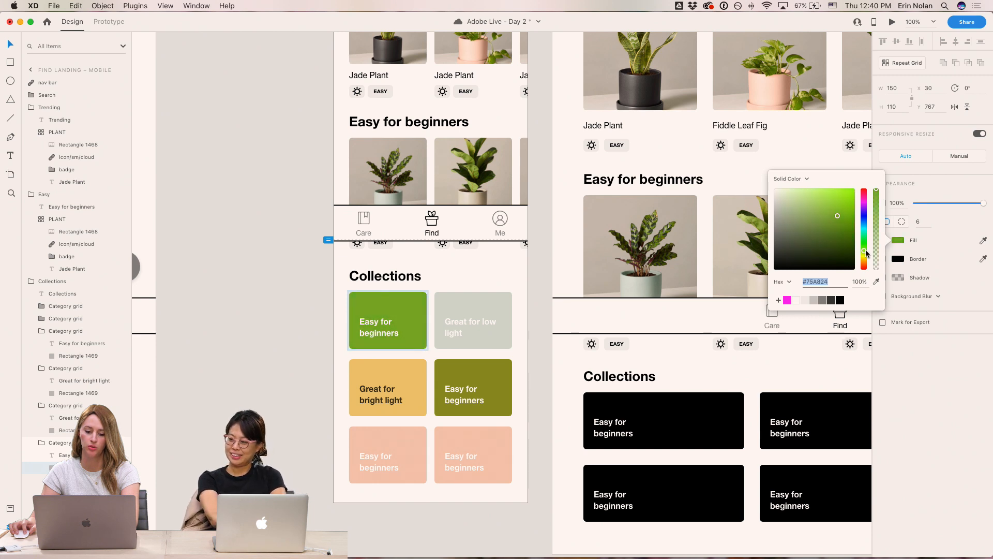
pyautogui.moveTo(838, 217); pyautogui.dragTo(826, 216)
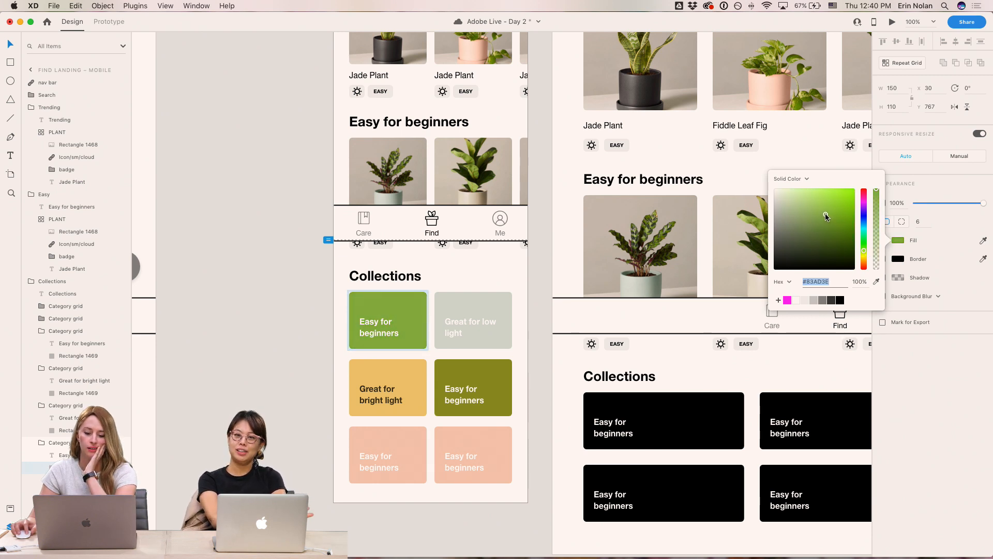
pyautogui.click(296, 310)
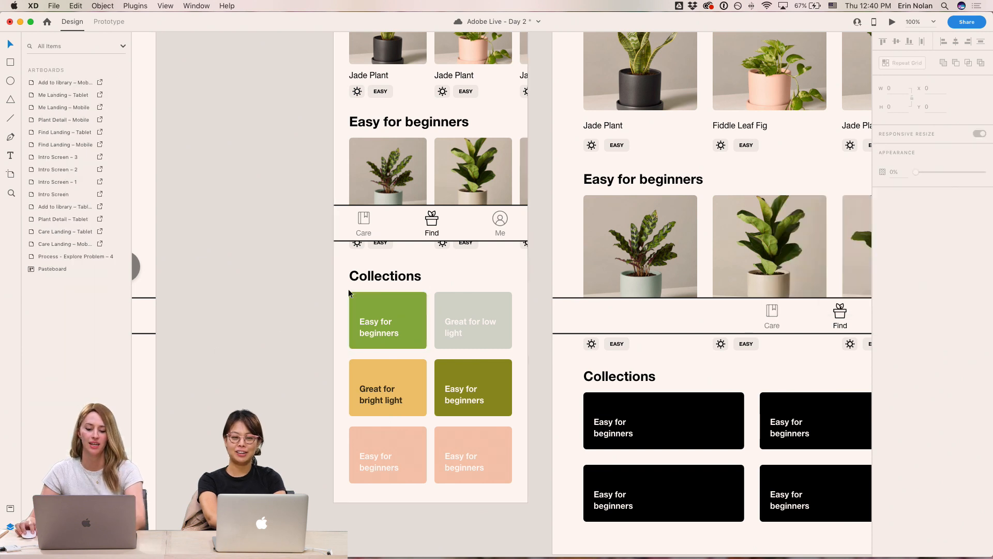
# - Recolor the 'Great for low light' card's rectangle to a dark navy purple, #38365F
pyautogui.click(471, 306)
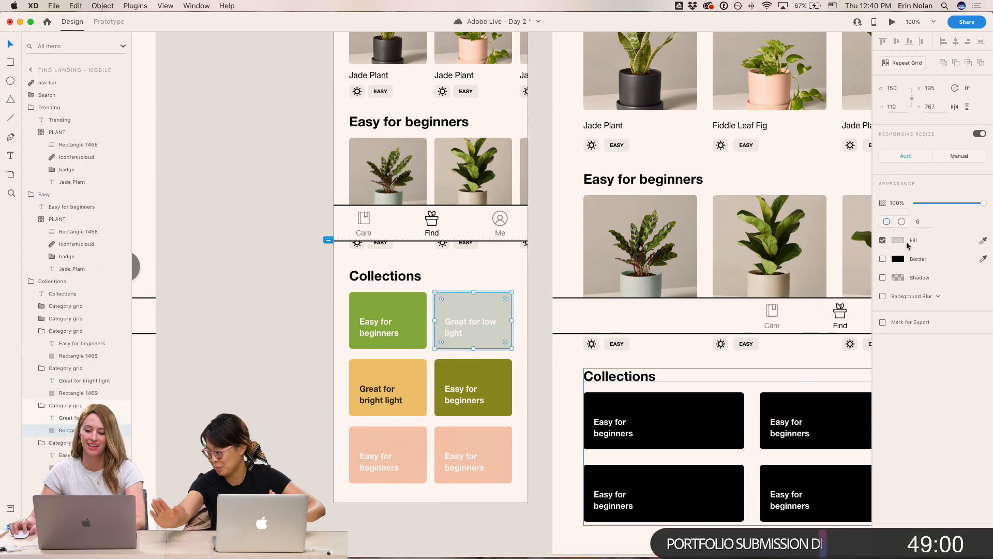
pyautogui.click(898, 240)
pyautogui.click(789, 217)
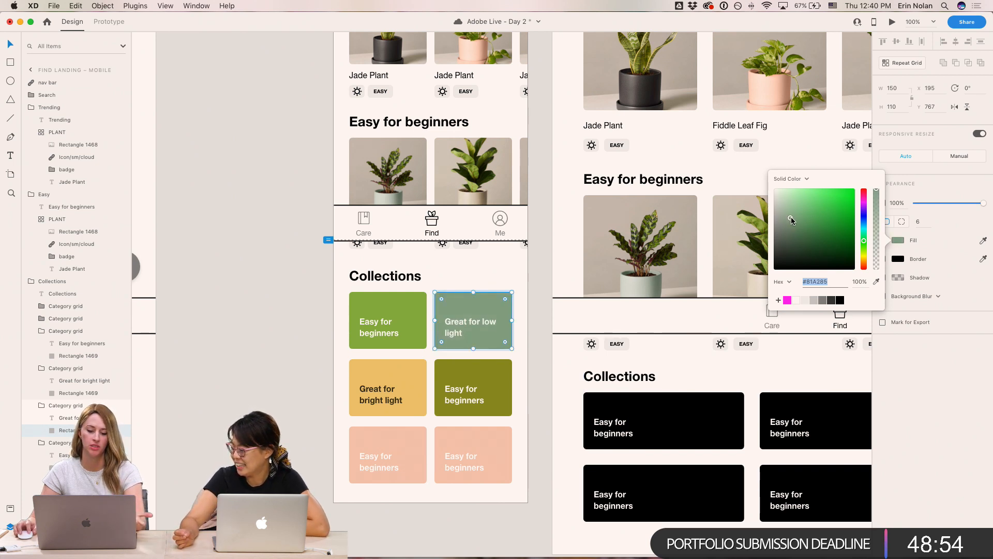
pyautogui.moveTo(820, 229)
pyautogui.mouseDown()
pyautogui.moveTo(800, 228)
pyautogui.moveTo(802, 243)
pyautogui.moveTo(785, 238)
pyautogui.moveTo(799, 249)
pyautogui.moveTo(810, 242)
pyautogui.mouseUp()
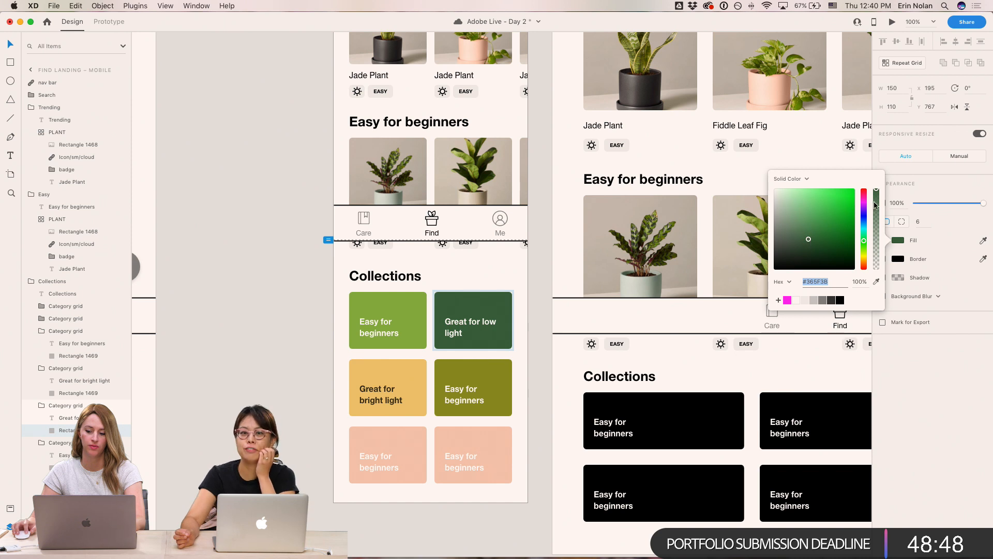
pyautogui.click(864, 215)
pyautogui.moveTo(863, 217); pyautogui.dragTo(864, 214)
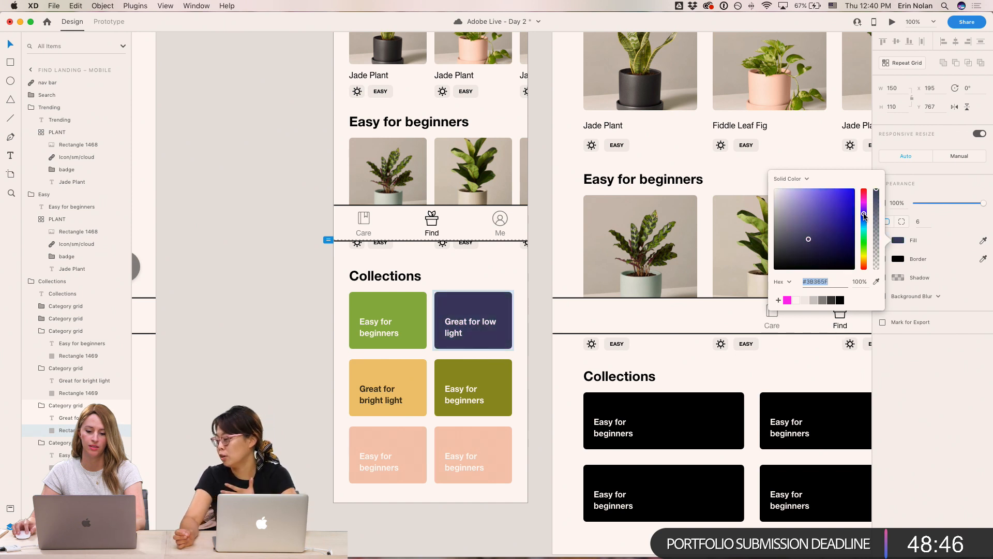
# - Recolor the middle-right 'Easy for beginners' card's rectangle to a deep magenta, #8C205A
pyautogui.click(501, 370)
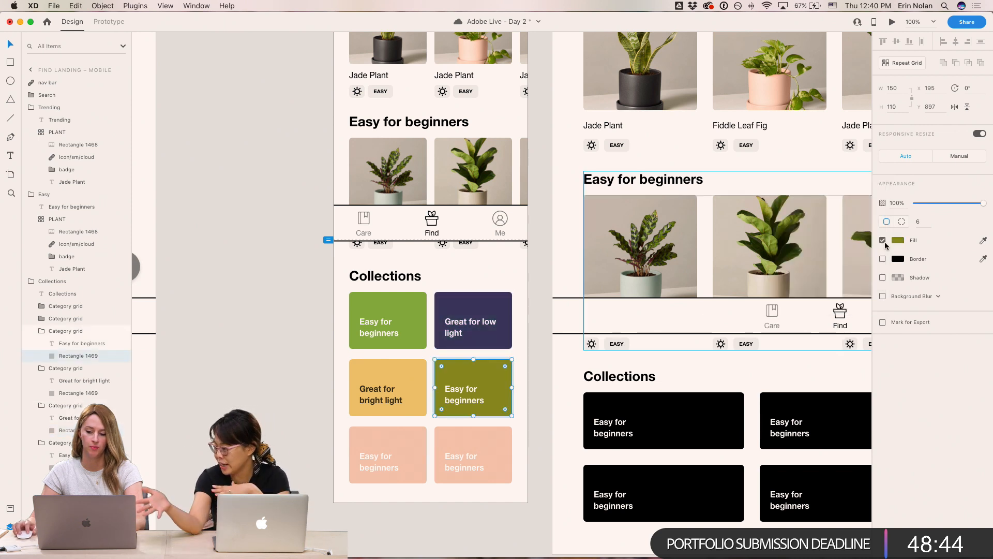
pyautogui.click(898, 240)
pyautogui.click(864, 195)
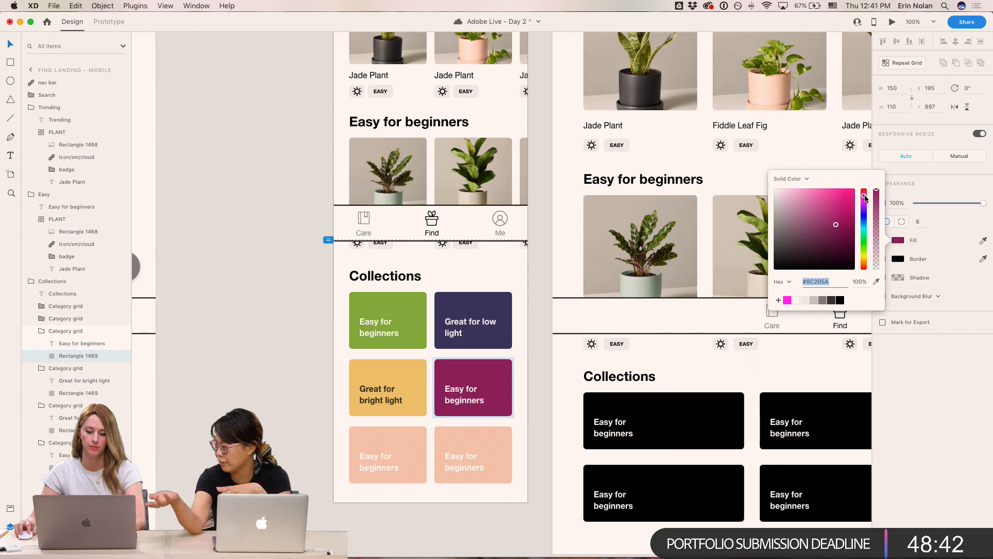
pyautogui.click(311, 416)
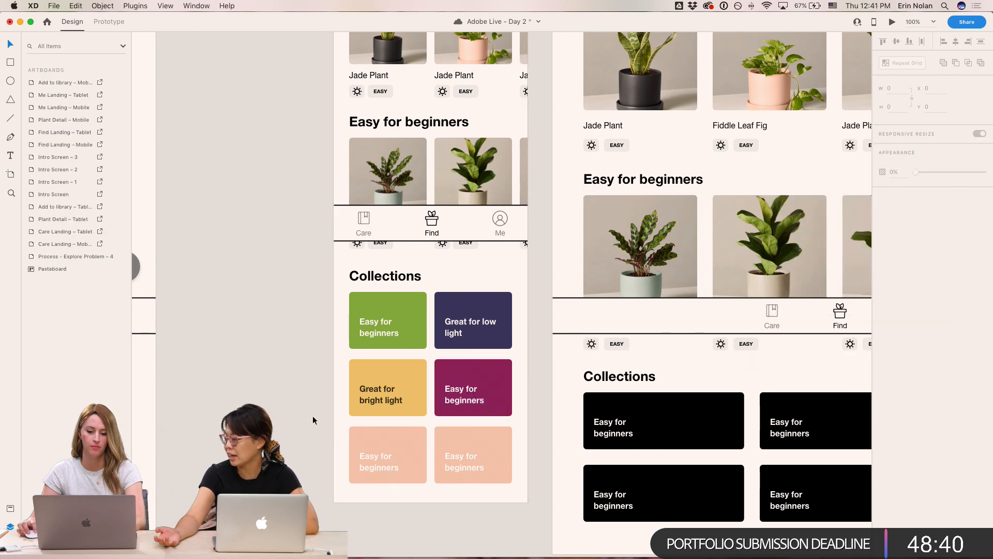
# - Recolor the bottom-left 'Easy for beginners' card's rectangle to hot pink, #F53CC3
pyautogui.click(414, 434)
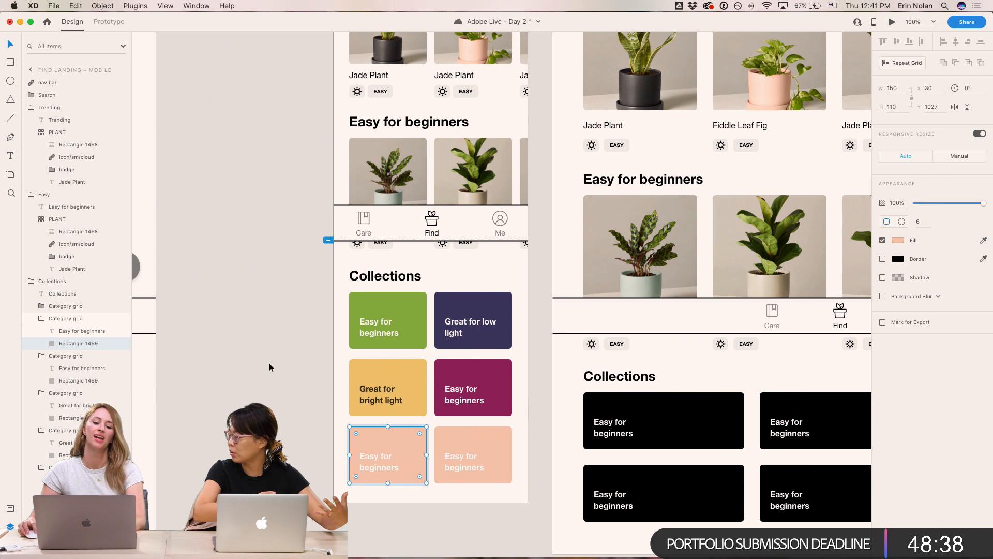
pyautogui.click(269, 362)
pyautogui.click(414, 434)
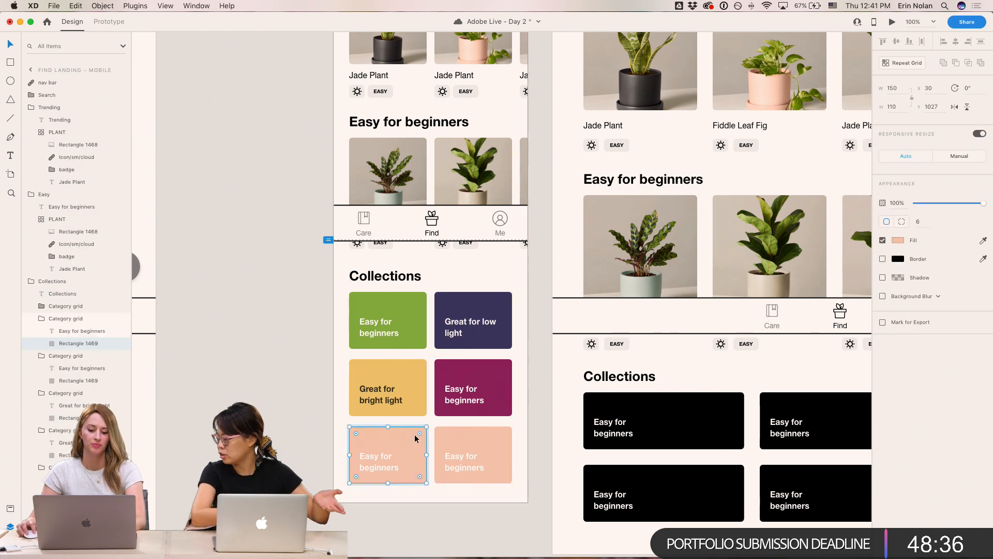
pyautogui.click(900, 241)
pyautogui.click(864, 198)
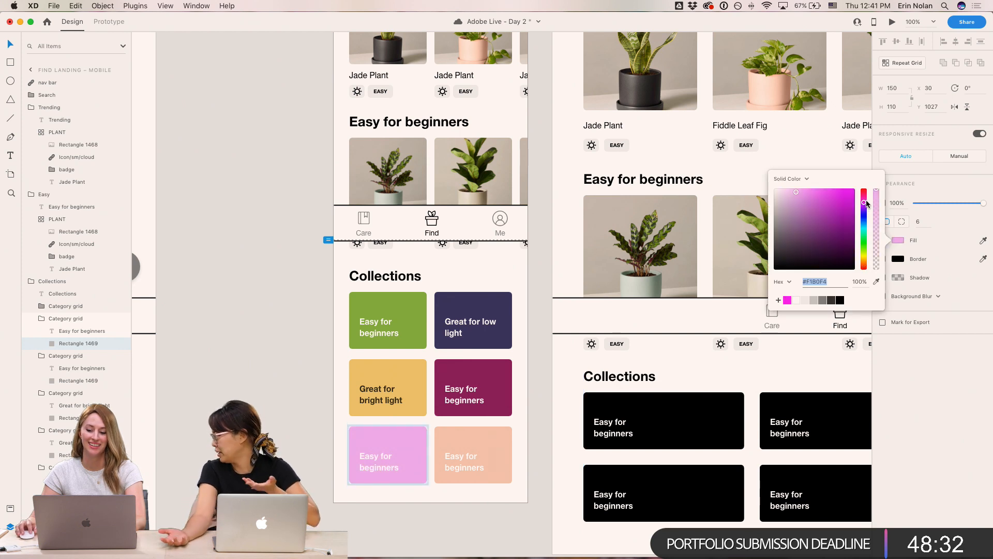
pyautogui.click(835, 192)
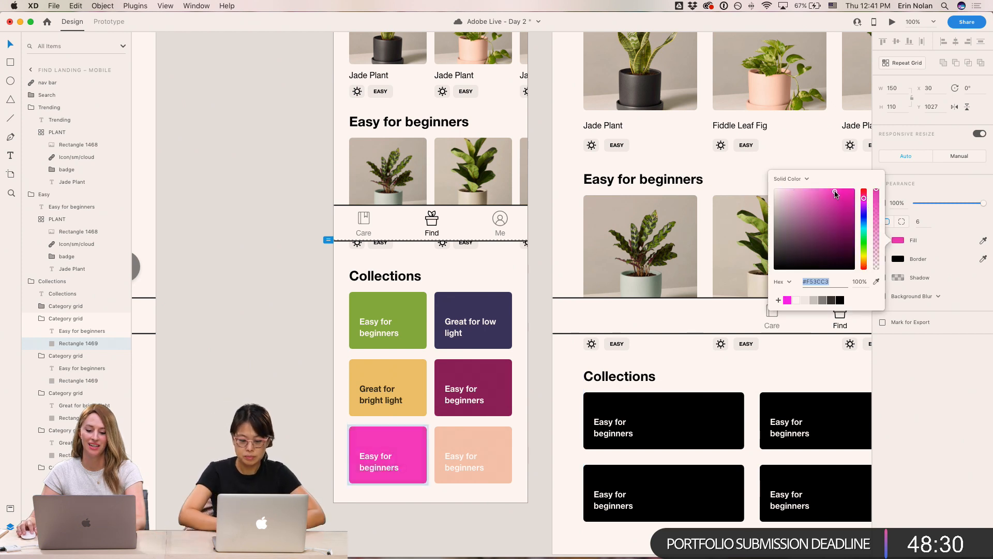
pyautogui.click(283, 424)
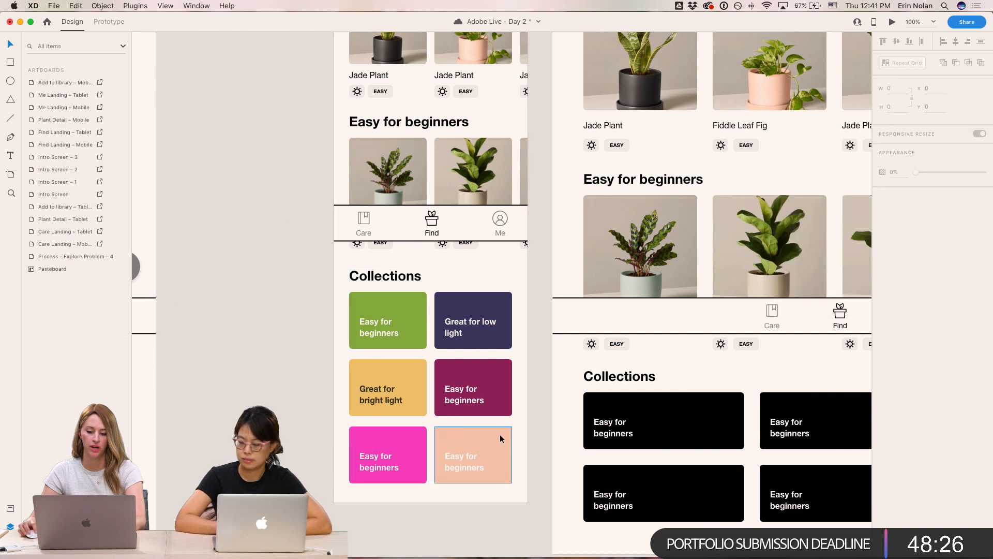
# - Try pink and red fills on the bottom-right card's rectangle, settling on a sky blue, #3FAAD1
pyautogui.click(462, 438)
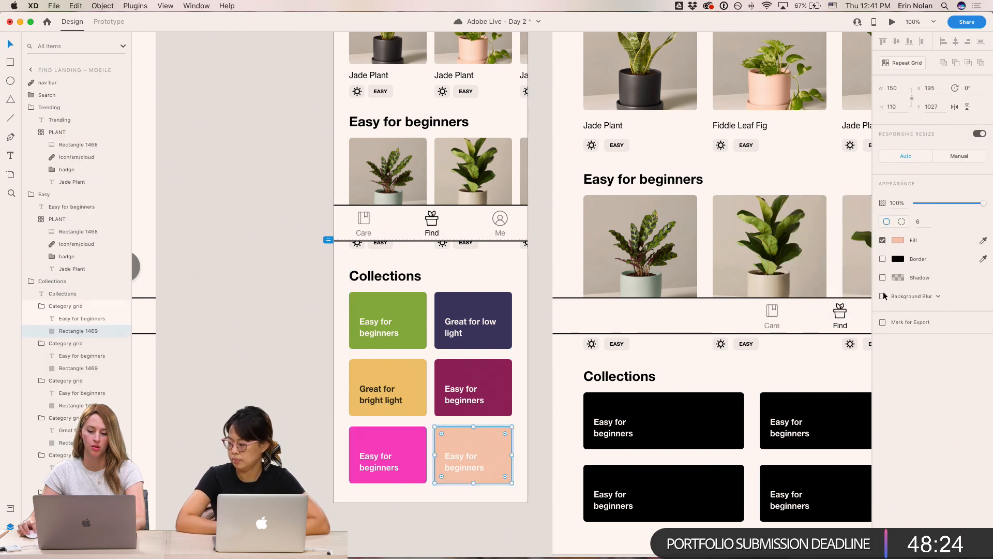
pyautogui.click(898, 240)
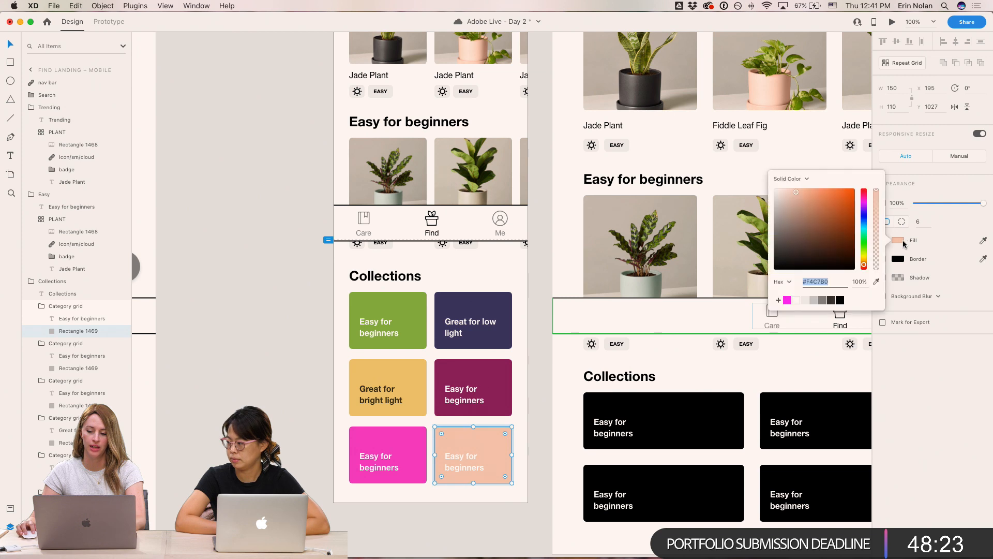
pyautogui.click(867, 199)
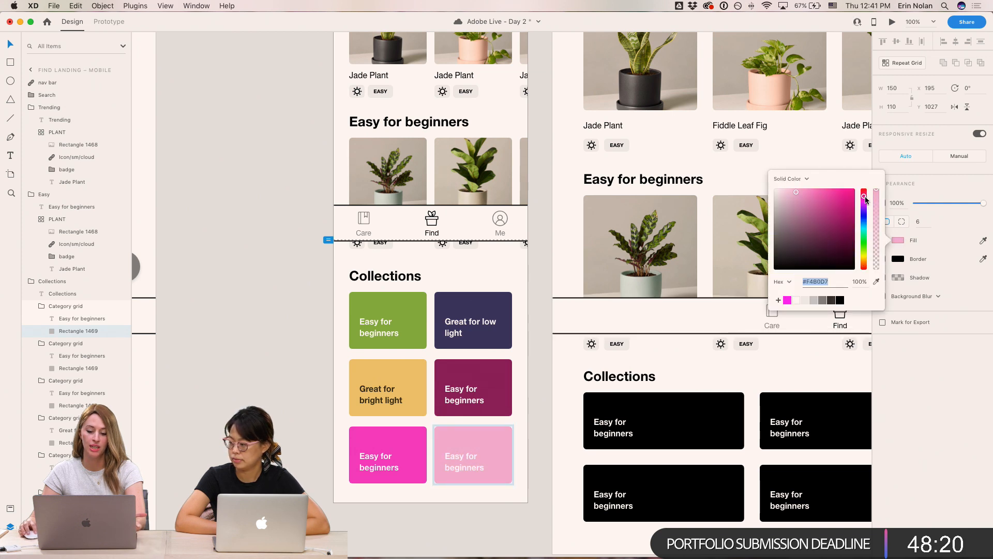
pyautogui.moveTo(865, 262)
pyautogui.mouseDown()
pyautogui.moveTo(866, 238)
pyautogui.moveTo(864, 268)
pyautogui.mouseUp()
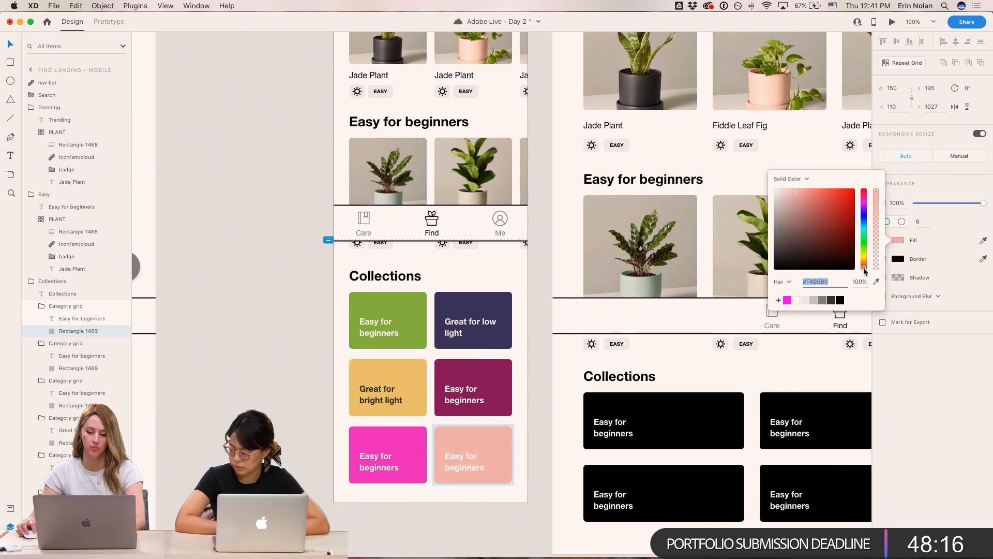
pyautogui.click(837, 217)
pyautogui.moveTo(837, 217); pyautogui.dragTo(830, 202)
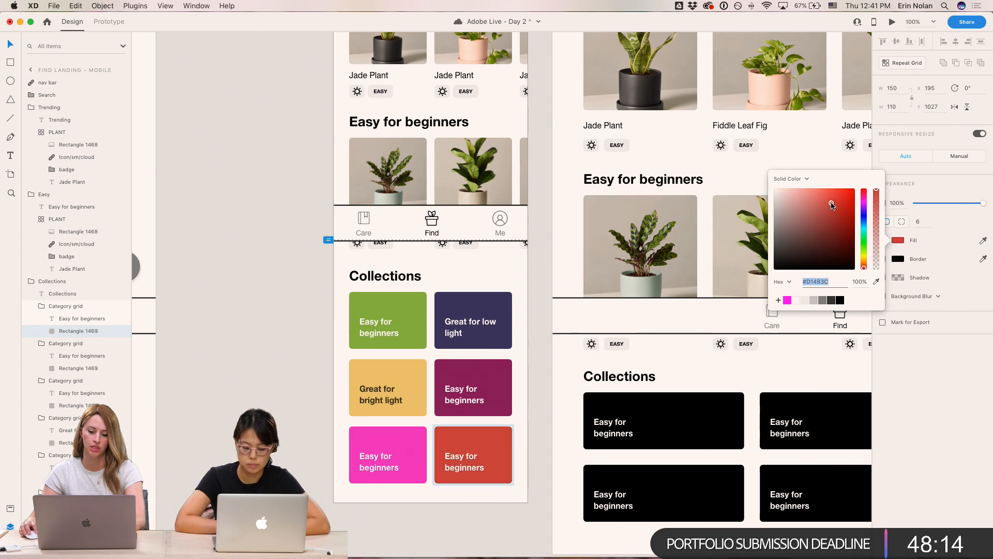
pyautogui.moveTo(864, 253); pyautogui.dragTo(867, 225)
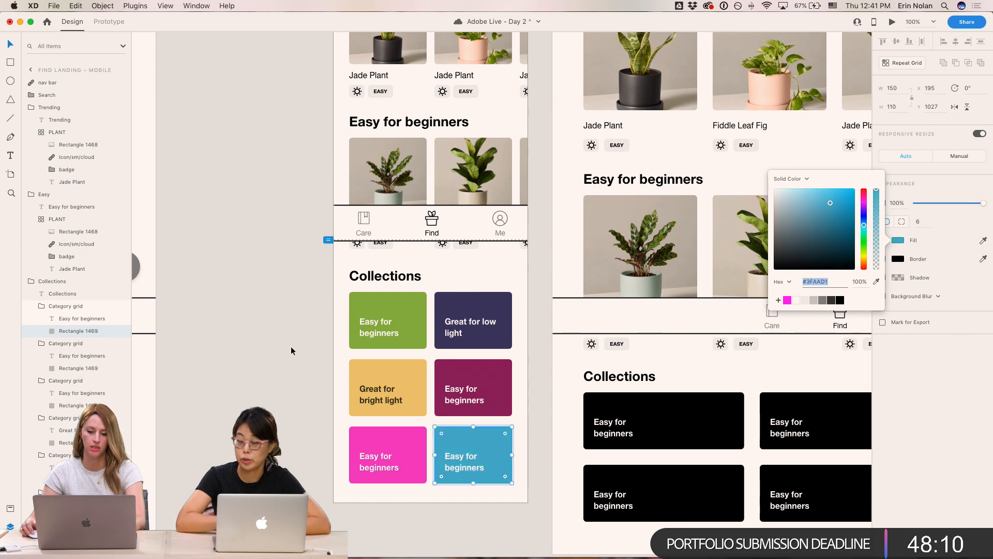
# - Lighten the bottom-left card's pink fill to #F76DD2
pyautogui.click(390, 435)
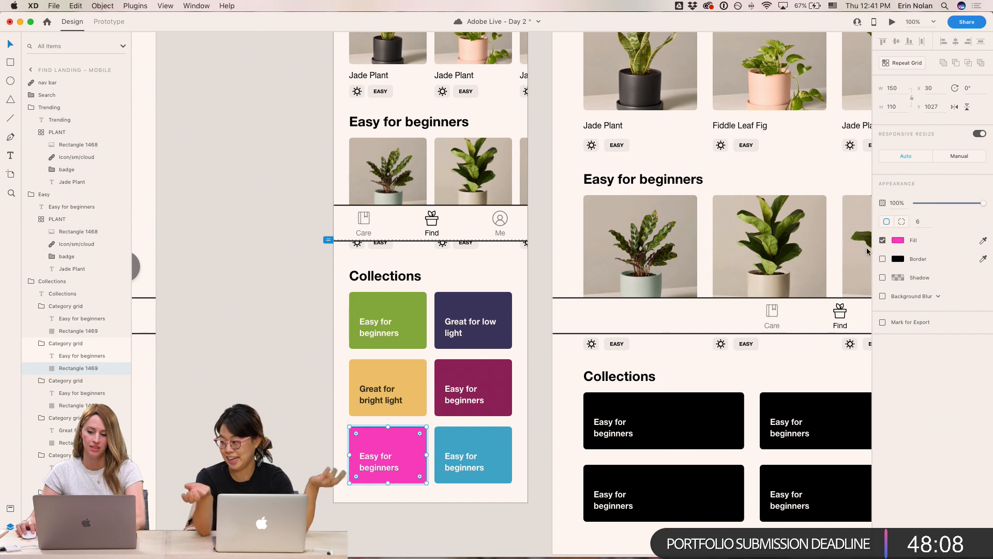
pyautogui.click(898, 240)
pyautogui.moveTo(813, 191); pyautogui.dragTo(820, 193)
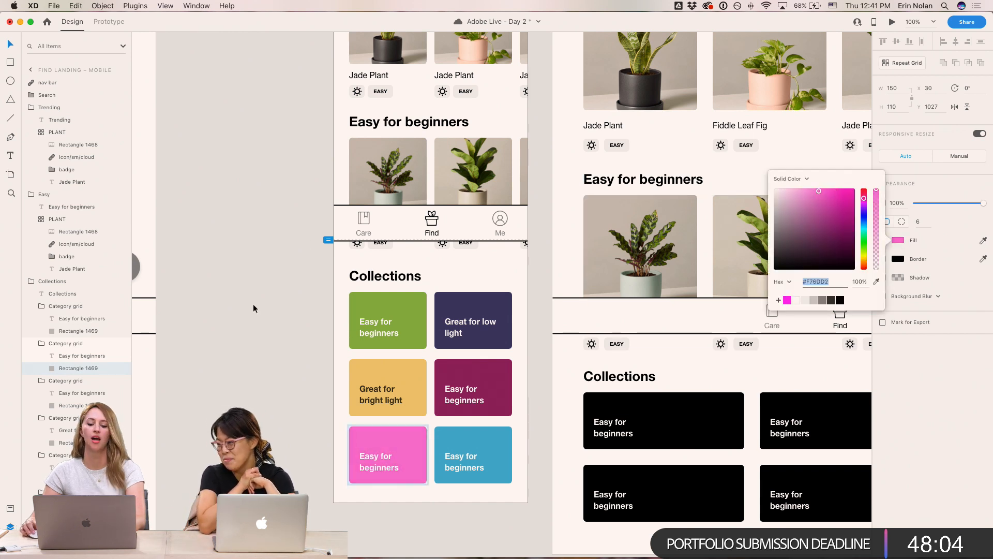
pyautogui.click(293, 259)
# - Open the Plant App project's _Assets folder in Finder beside the Care Landing screens
pyautogui.press('super+minus')
pyautogui.moveTo(362, 410); pyautogui.dragTo(577, 448)
pyautogui.moveTo(563, 355); pyautogui.dragTo(826, 409)
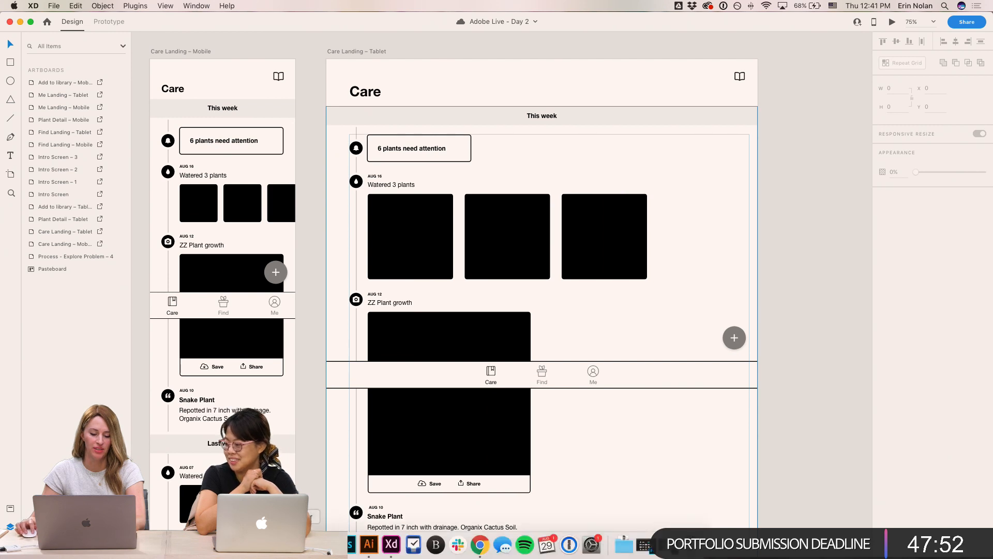
pyautogui.click(302, 547)
pyautogui.moveTo(844, 310); pyautogui.dragTo(630, 307)
pyautogui.click(577, 345)
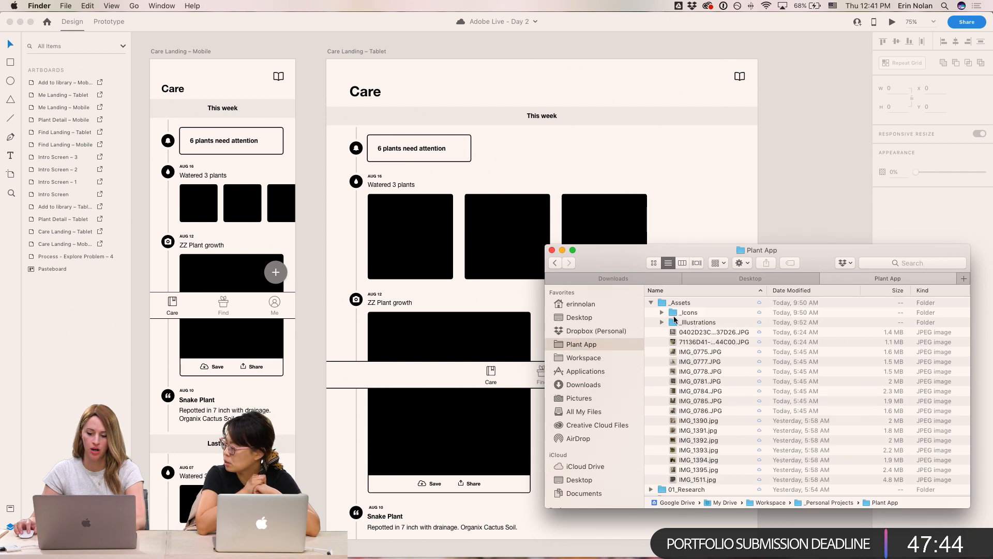
pyautogui.click(650, 303)
pyautogui.click(650, 323)
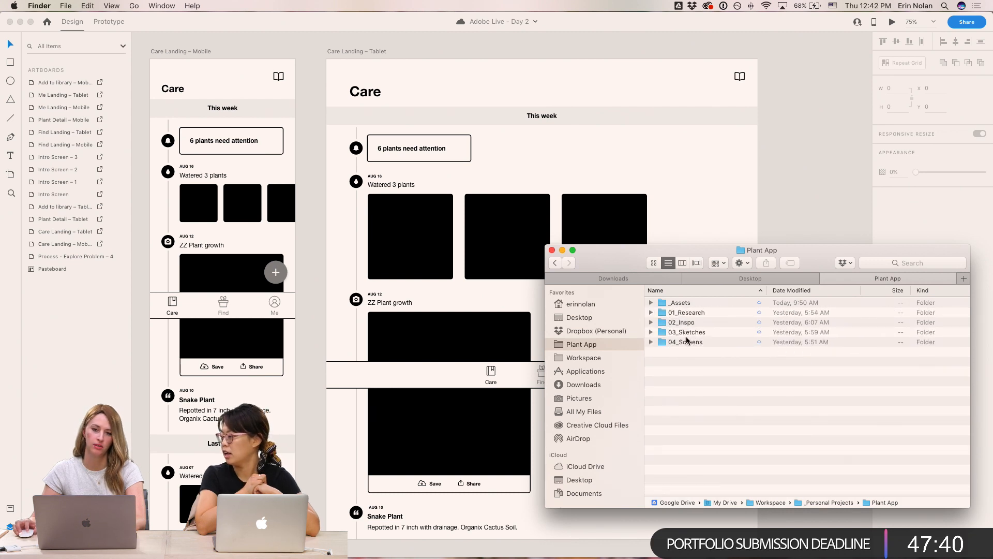
pyautogui.moveTo(633, 251); pyautogui.dragTo(570, 227)
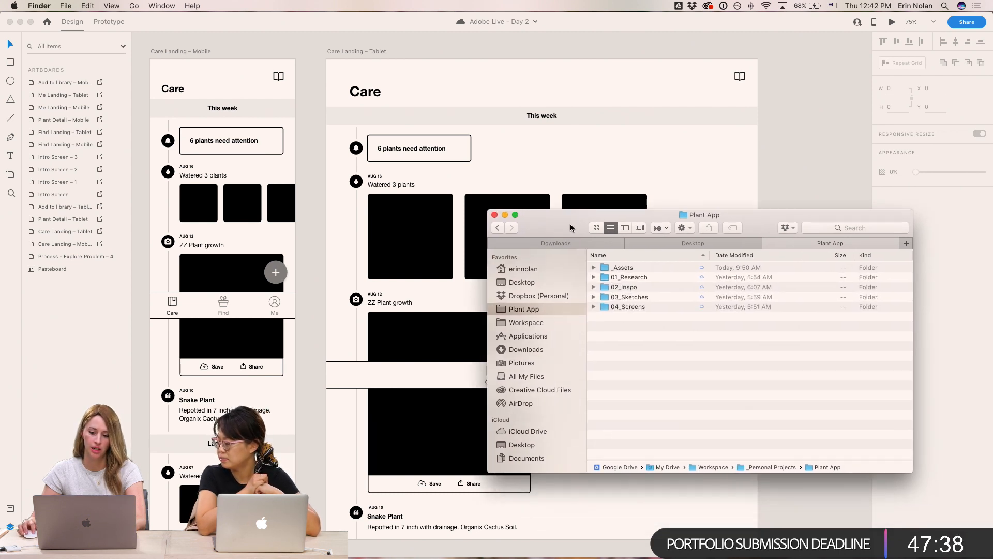
pyautogui.click(630, 271)
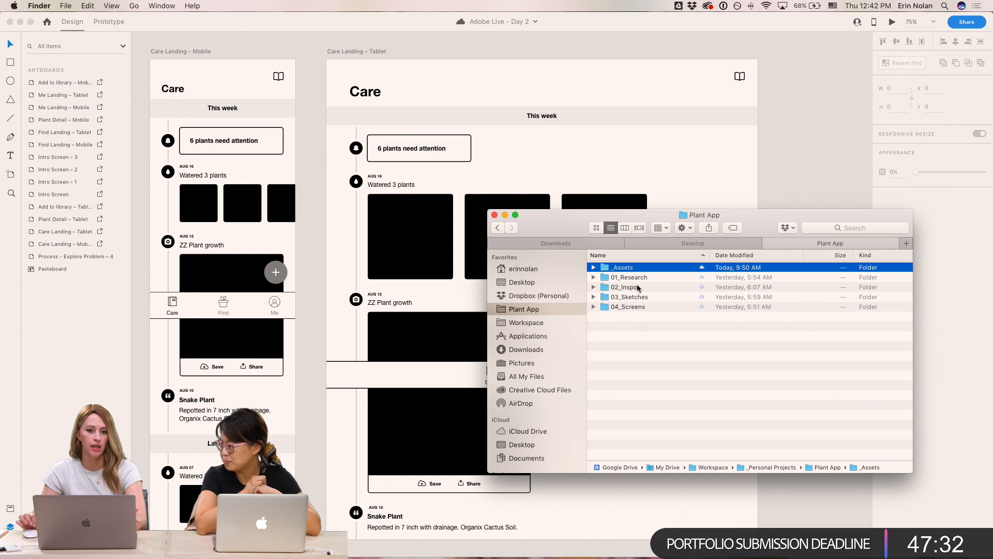
pyautogui.click(639, 277)
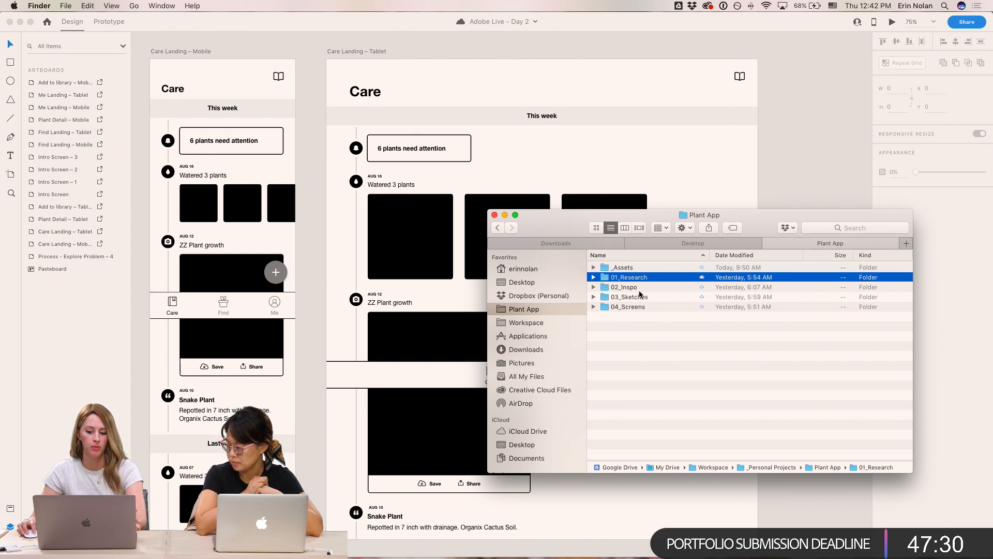
pyautogui.click(642, 288)
pyautogui.click(648, 296)
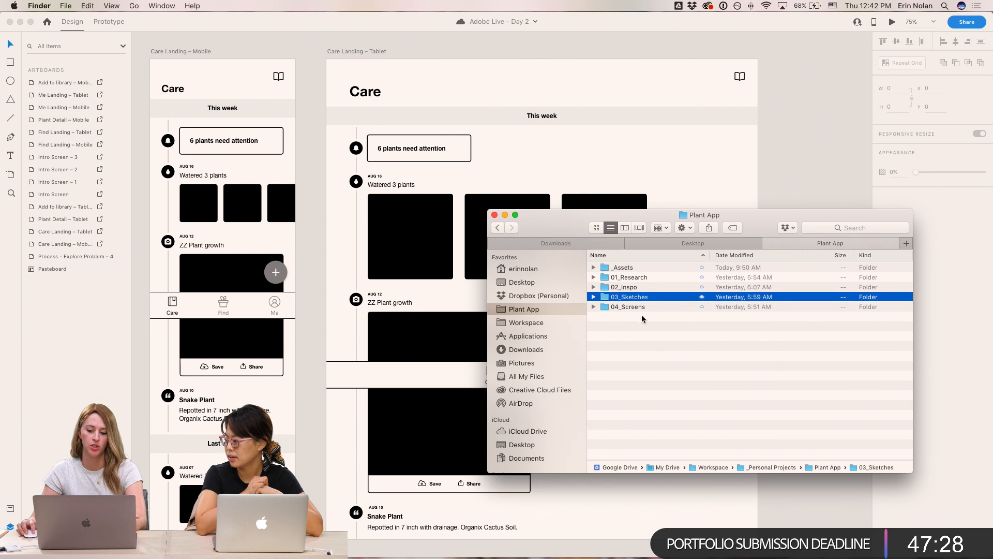
pyautogui.click(642, 307)
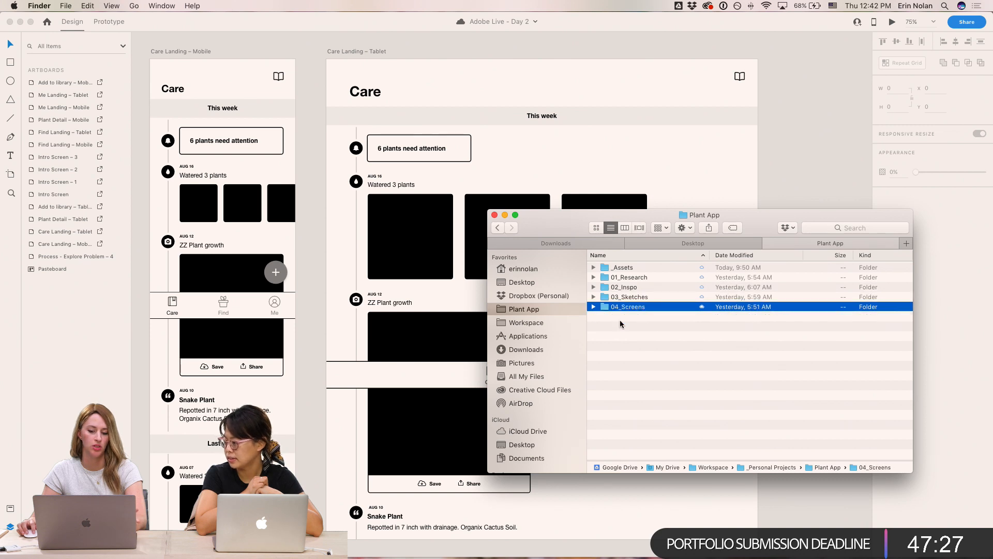
pyautogui.doubleClick(621, 266)
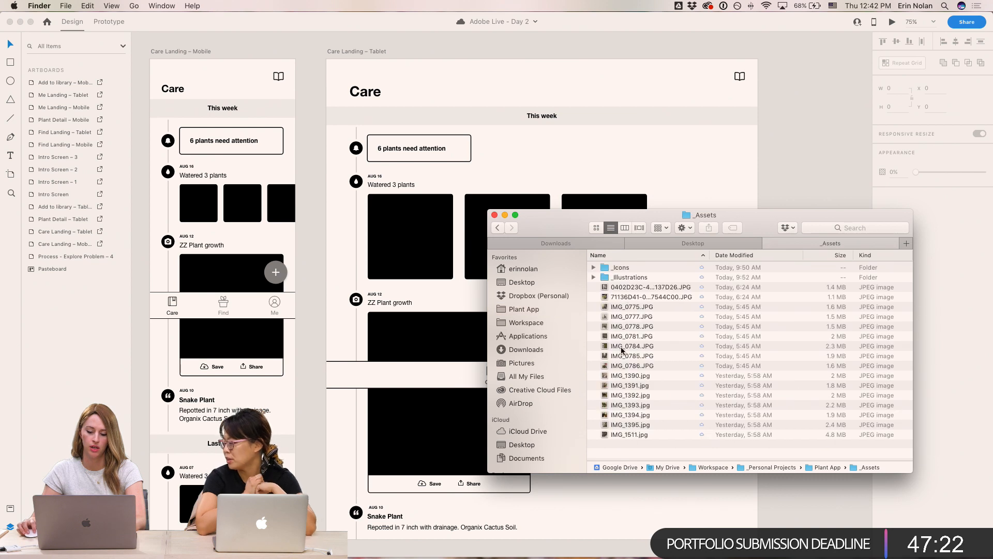
# - Drop photos IMG_0777 through IMG_0786 into the 'Watered 3 plants' image grid on Care Landing – Tablet
pyautogui.click(624, 318)
pyautogui.keyDown('shift'); pyautogui.click(627, 365); pyautogui.keyUp('shift')
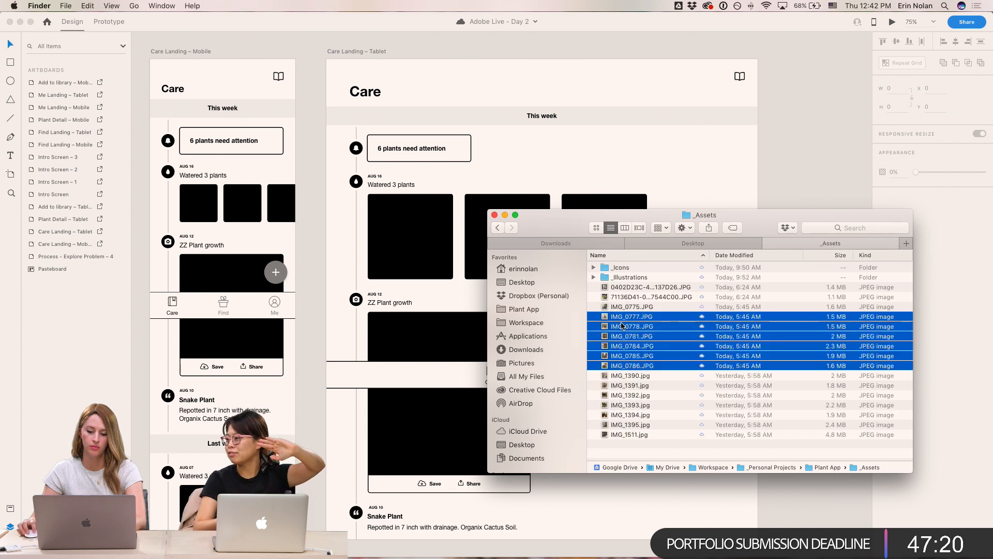
pyautogui.moveTo(615, 319); pyautogui.dragTo(411, 245)
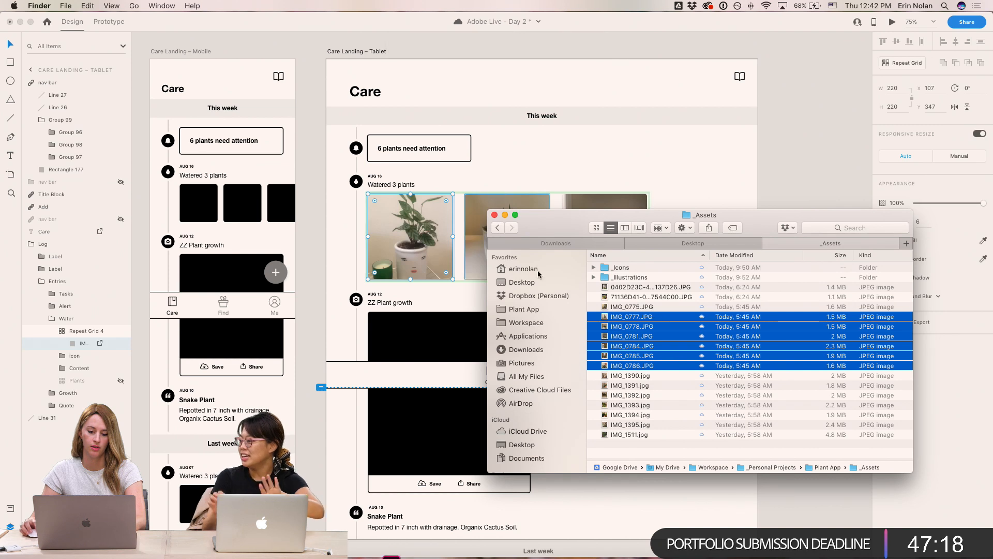
# - Preview candidate plant photos from the _Assets folder for the 'ZZ Plant growth' entry
pyautogui.click(769, 147)
pyautogui.click(750, 269)
pyautogui.moveTo(725, 304); pyautogui.dragTo(774, 241)
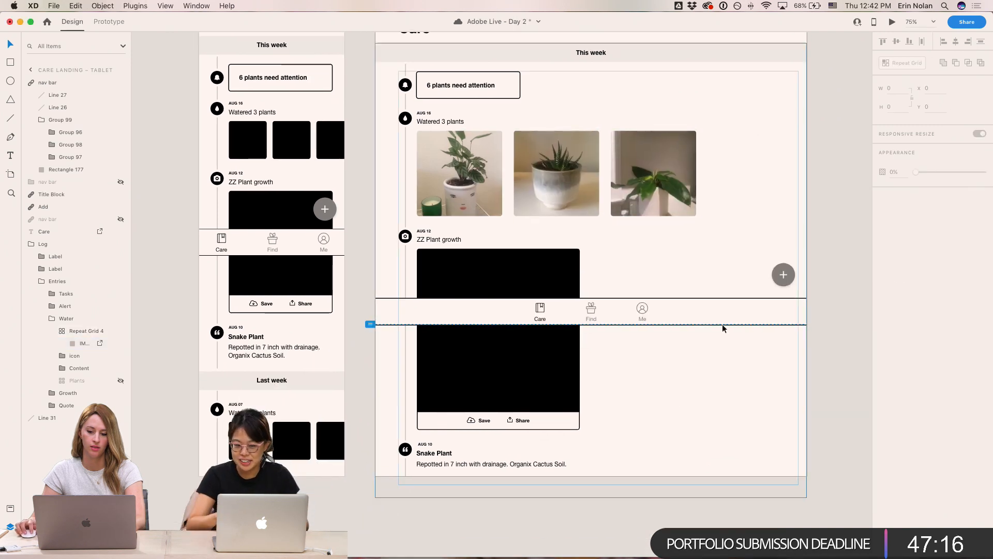
pyautogui.moveTo(520, 557)
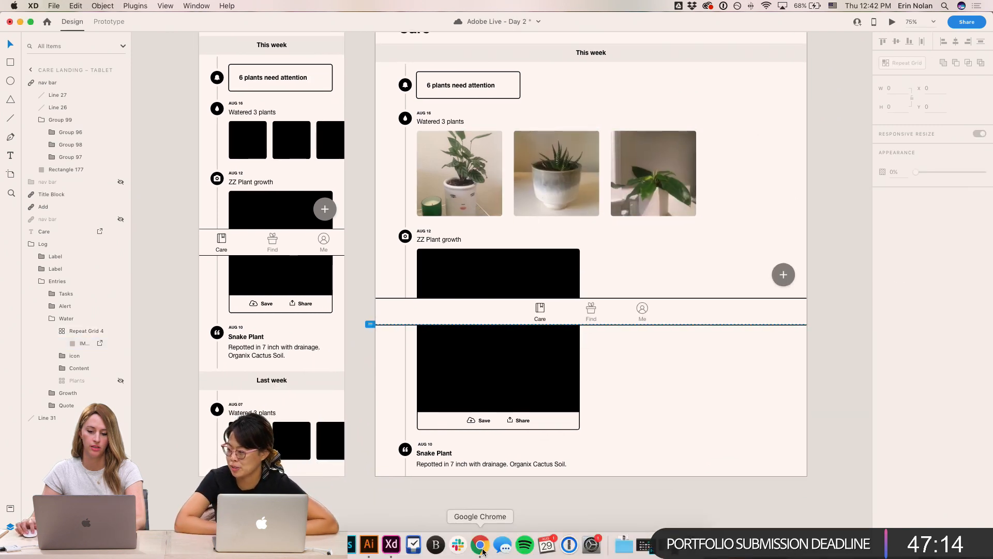
pyautogui.click(325, 547)
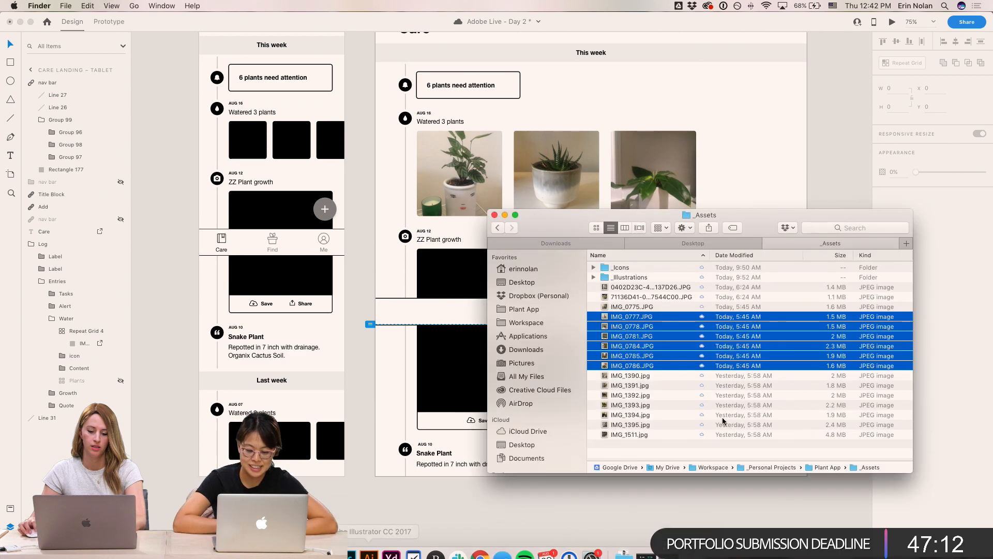
pyautogui.click(618, 387)
pyautogui.press('space')
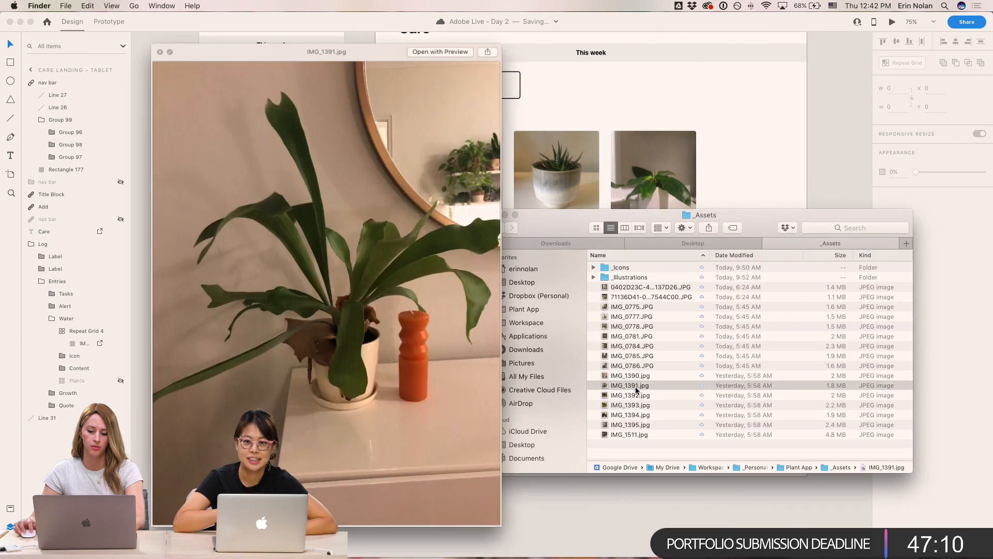
pyautogui.press('space')
pyautogui.press('space')
pyautogui.press('space')
pyautogui.click(624, 405)
pyautogui.press('space')
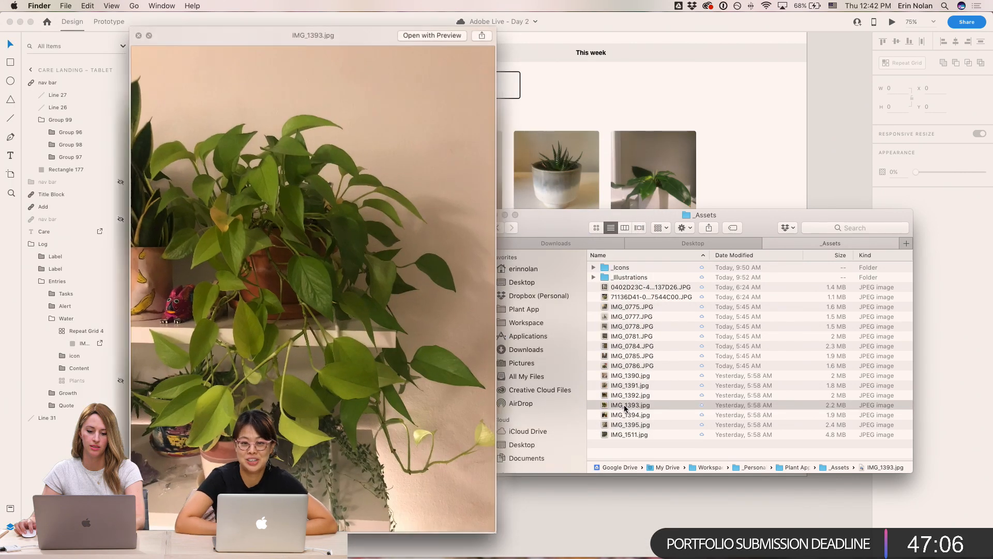
pyautogui.press('space')
# - Drop IMG_1393 into the 'ZZ Plant growth' image placeholder on Care Landing – Tablet
pyautogui.moveTo(623, 404); pyautogui.dragTo(442, 356)
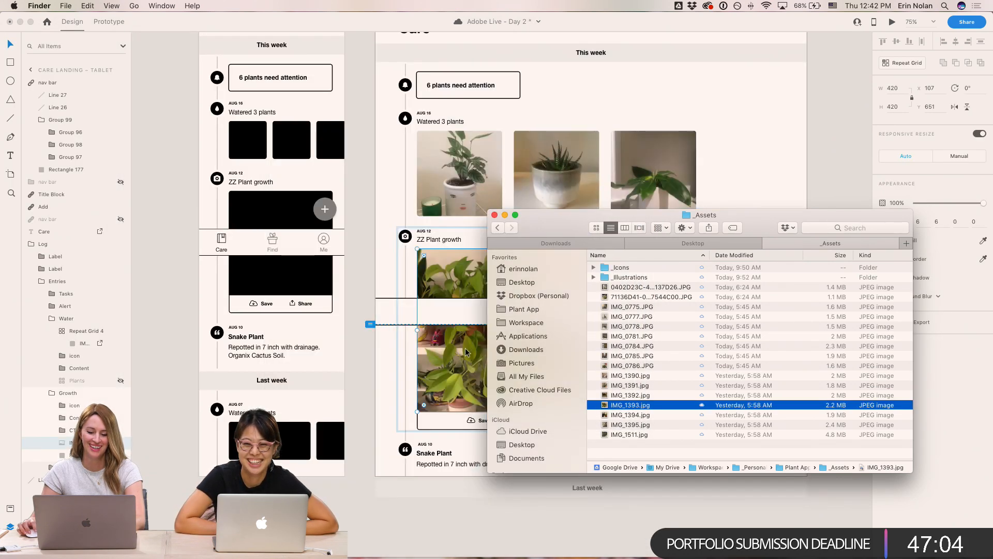
pyautogui.click(804, 166)
pyautogui.click(581, 452)
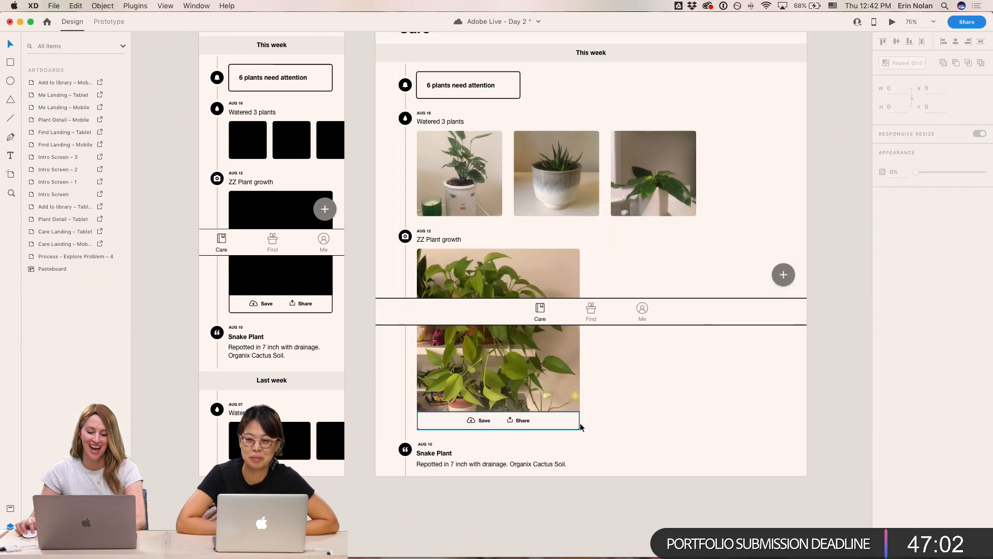
pyautogui.click(577, 429)
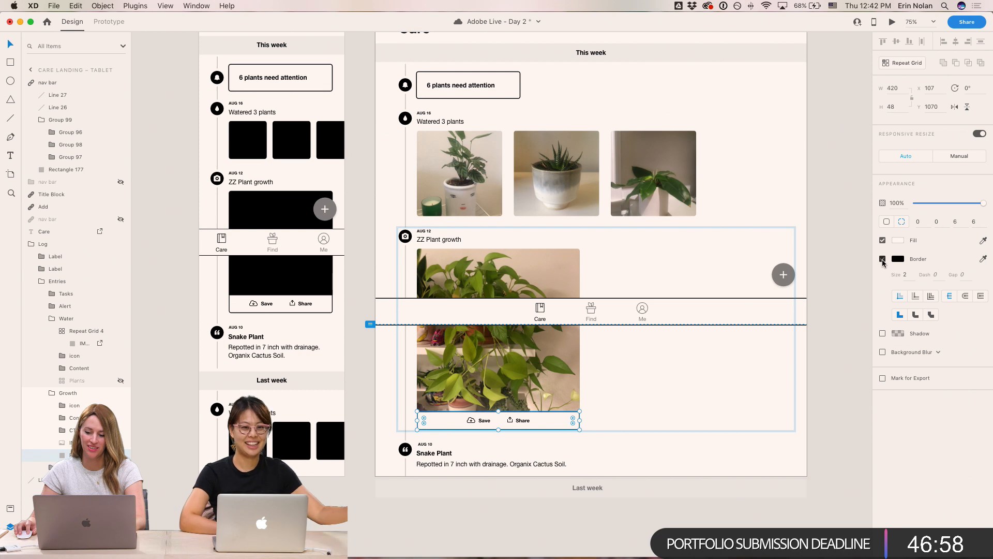
pyautogui.click(882, 259)
pyautogui.click(882, 259)
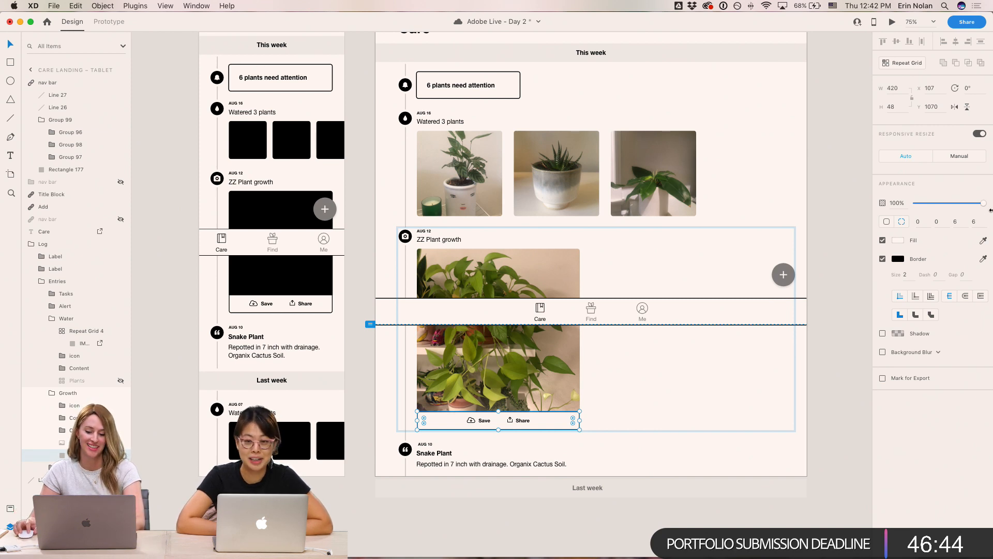
pyautogui.click(851, 333)
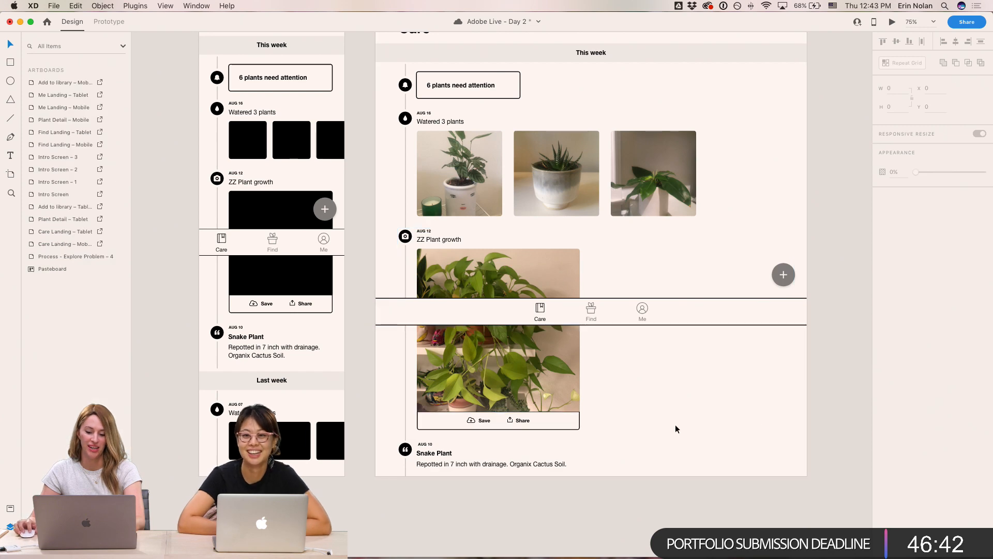
# - Copy the first 'Watered 3 plants' photo from Care Landing – Tablet into the first photo cell on Care Landing – Mobile
pyautogui.press('super+1')
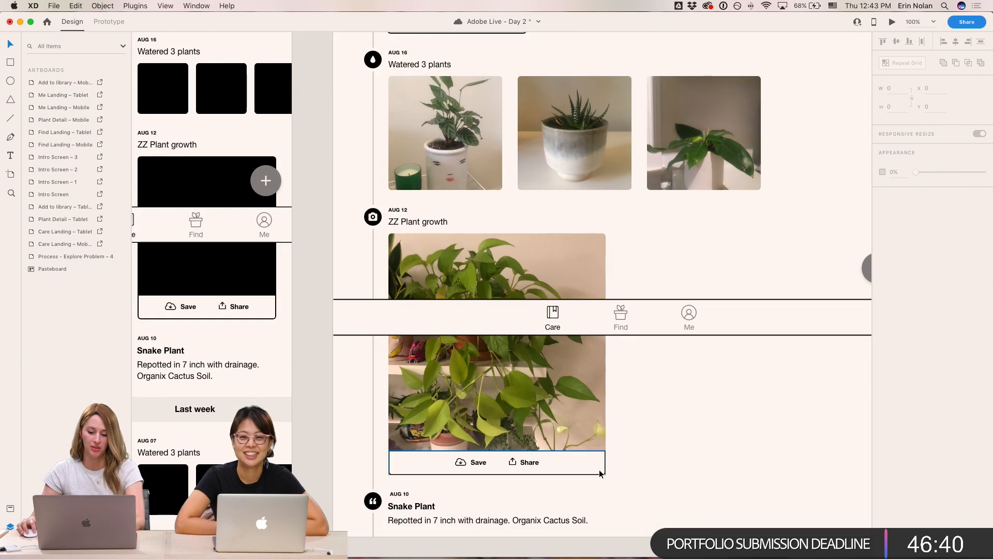
pyautogui.scroll(-4, 666, 451)
pyautogui.scroll(3, 666, 451)
pyautogui.moveTo(535, 305); pyautogui.dragTo(726, 514)
pyautogui.moveTo(724, 558)
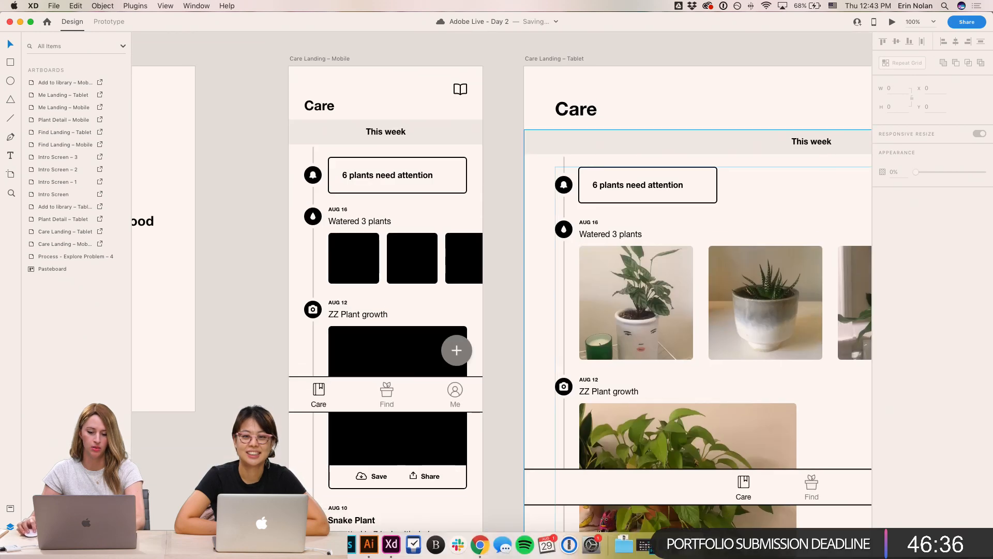
pyautogui.keyDown('super'); pyautogui.click(652, 302); pyautogui.keyUp('super')
pyautogui.press('super+c')
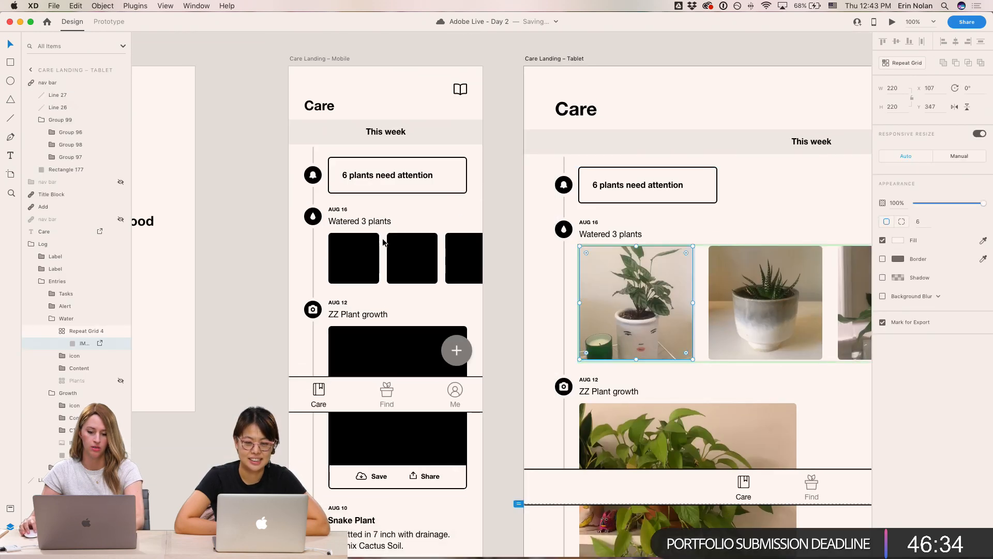
pyautogui.keyDown('super'); pyautogui.click(354, 258); pyautogui.keyUp('super')
pyautogui.press('super+v')
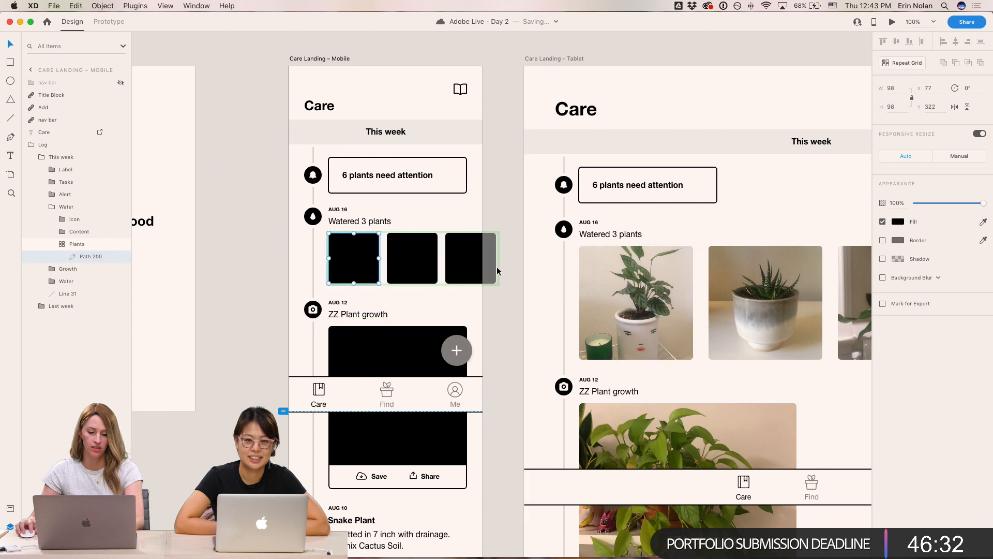
# - Copy the second and third tablet 'Watered 3 plants' photos into the remaining mobile photo cells
pyautogui.keyDown('super'); pyautogui.click(771, 294); pyautogui.keyUp('super')
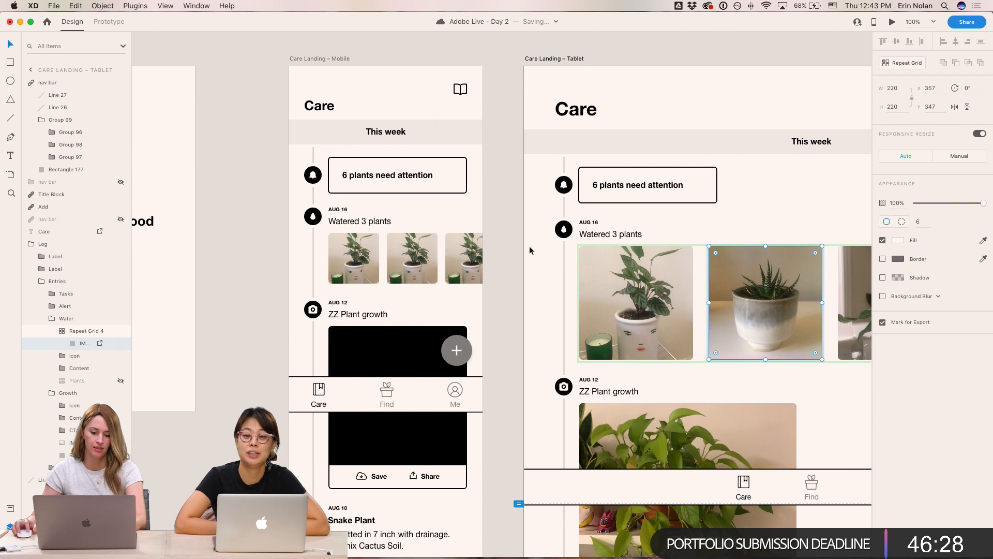
pyautogui.keyDown('super'); pyautogui.click(417, 256); pyautogui.keyUp('super')
pyautogui.press('super+v')
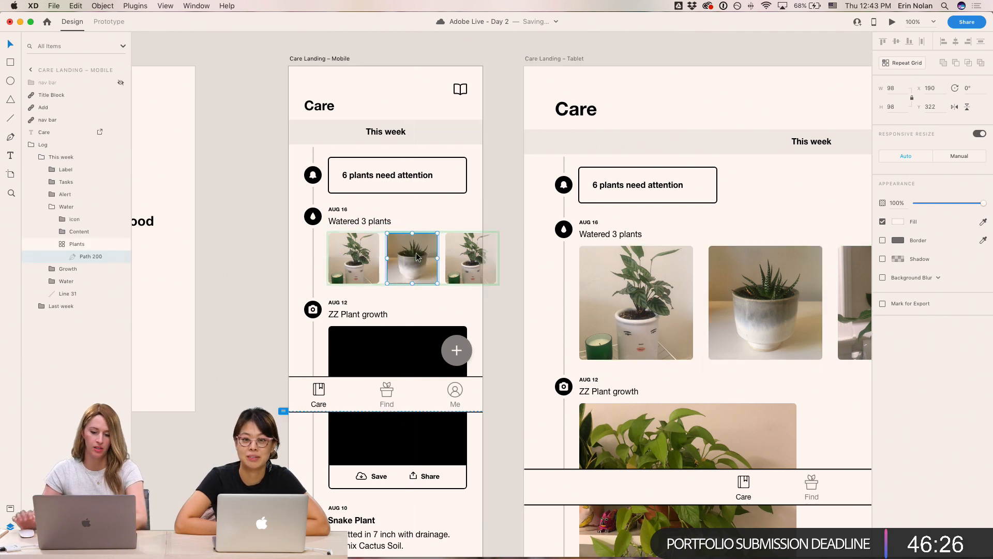
pyautogui.keyDown('super'); pyautogui.click(860, 317); pyautogui.keyUp('super')
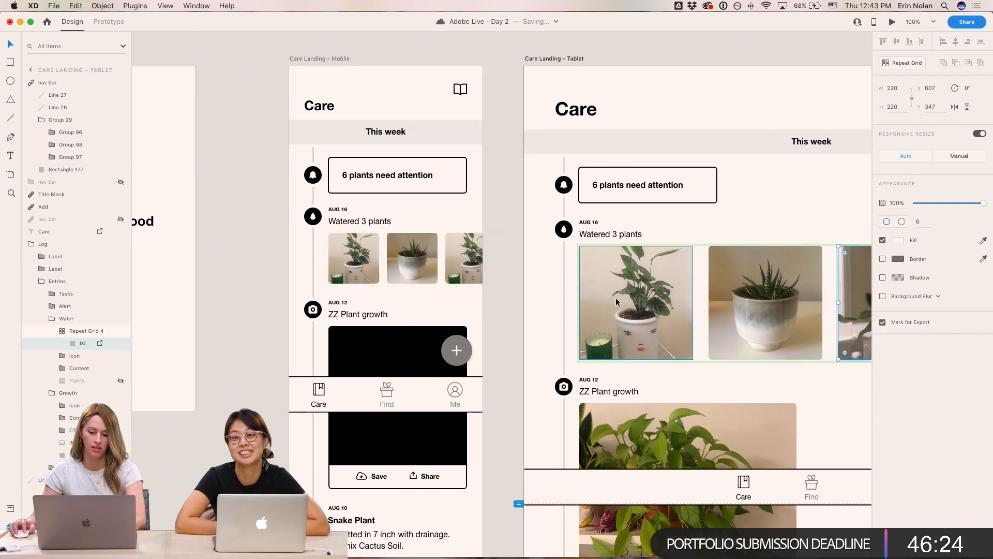
pyautogui.keyDown('super'); pyautogui.click(460, 259); pyautogui.keyUp('super')
pyautogui.press('super+v')
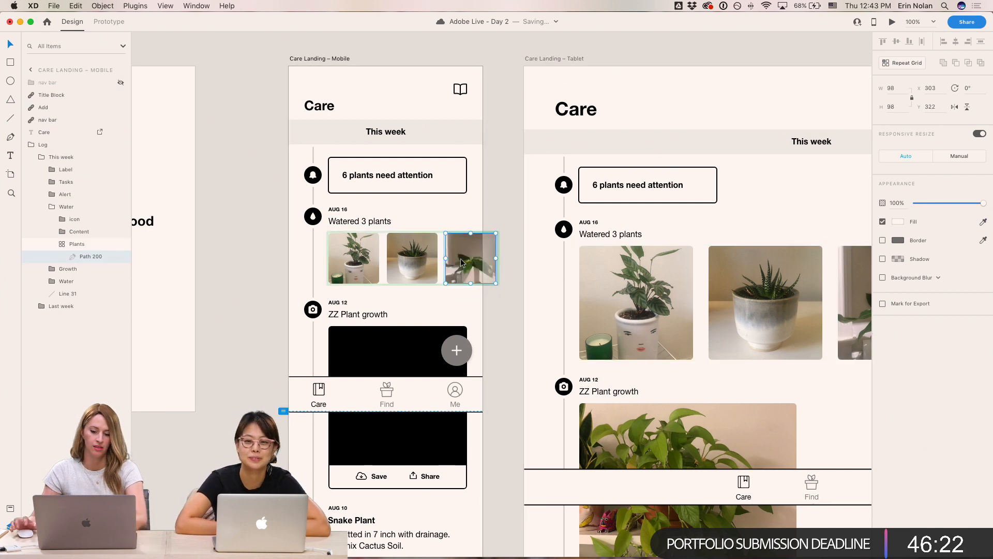
# - Copy the 'ZZ Plant growth' photo from the tablet screen into the matching image placeholder on Care Landing – Mobile
pyautogui.click(286, 329)
pyautogui.keyDown('super'); pyautogui.click(711, 434); pyautogui.keyUp('super')
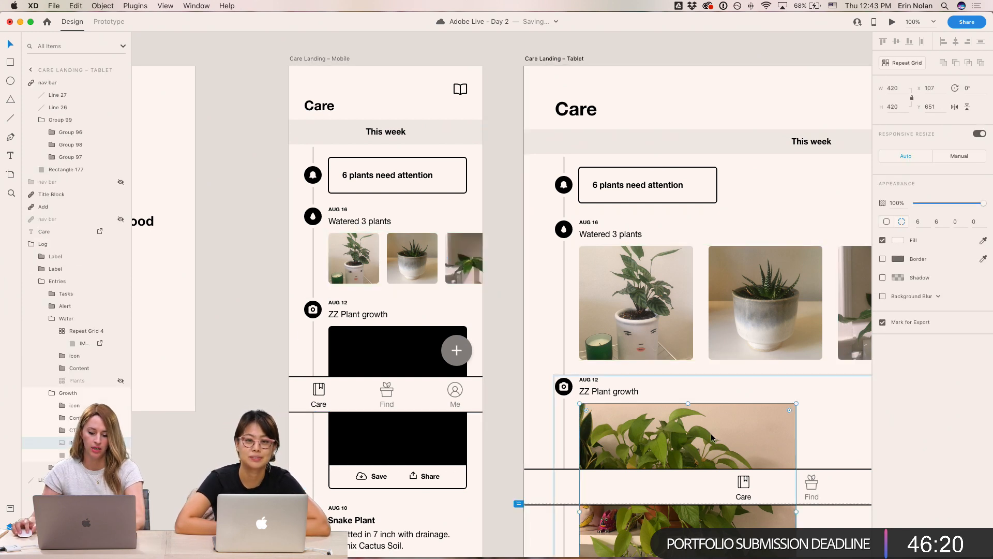
pyautogui.keyDown('super'); pyautogui.click(360, 349); pyautogui.keyUp('super')
pyautogui.press('super+v')
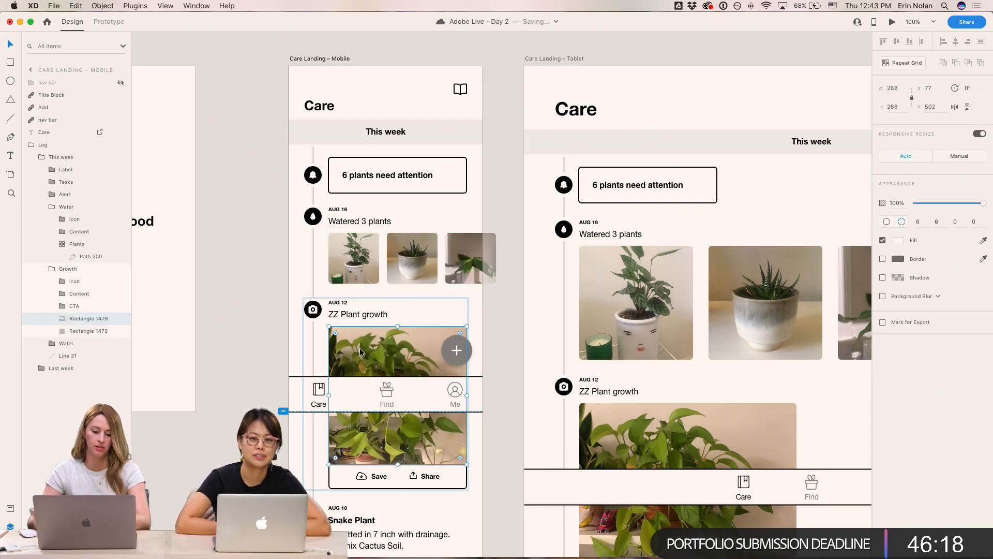
pyautogui.click(216, 430)
pyautogui.scroll(-5, 241, 295)
pyautogui.scroll(3, 244, 361)
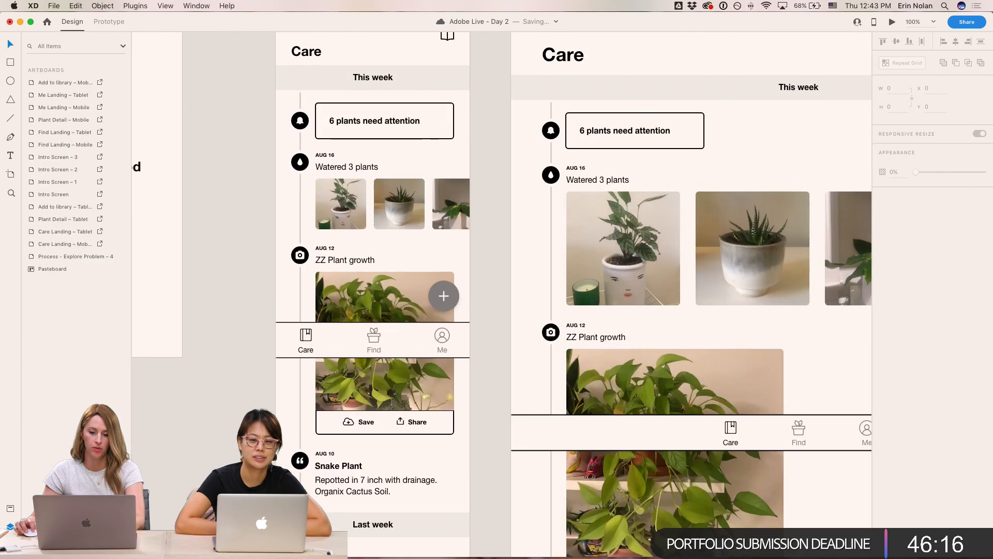
# - Copy the mobile 'Watered 3 plants' photo grid and paste it into the Last week section
pyautogui.keyDown('super'); pyautogui.click(350, 210); pyautogui.keyUp('super')
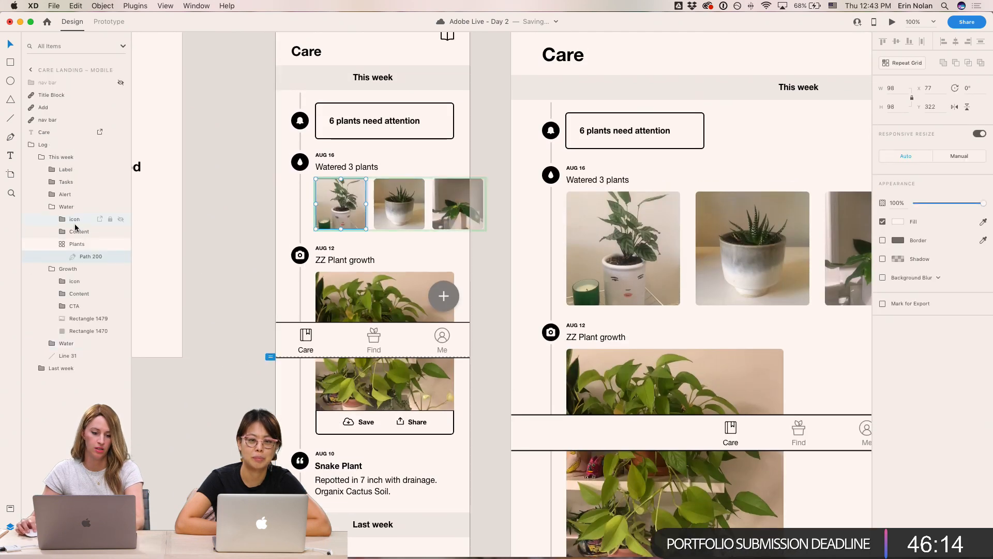
pyautogui.click(76, 244)
pyautogui.moveTo(402, 388); pyautogui.dragTo(482, 133)
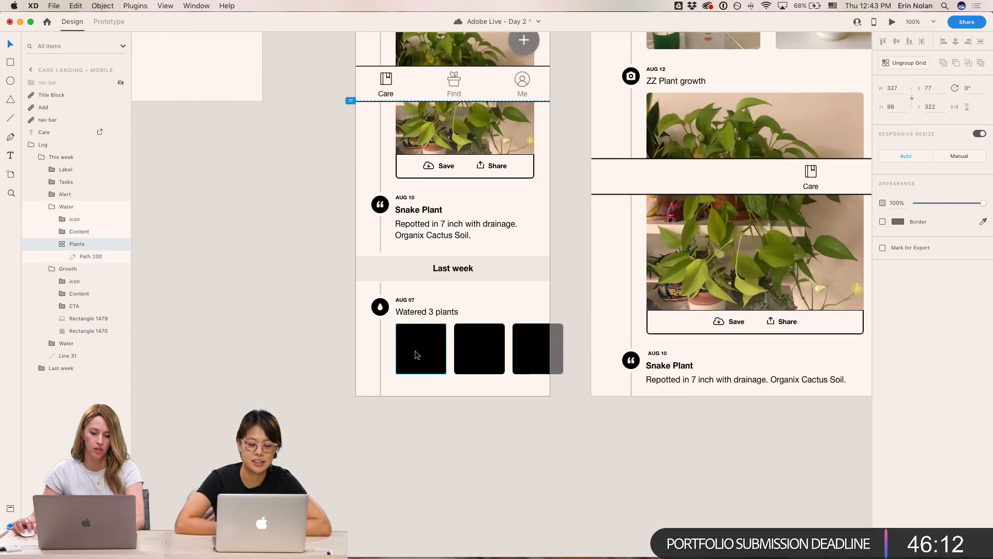
pyautogui.keyDown('super'); pyautogui.click(414, 354); pyautogui.keyUp('super')
pyautogui.click(93, 429)
pyautogui.press('super+v')
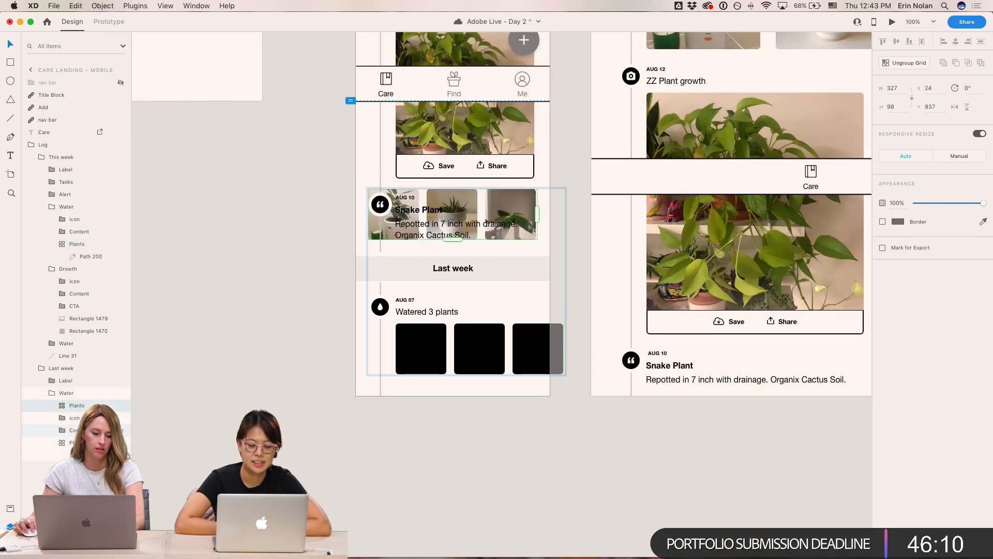
# - Align the pasted photo grid onto the Last week 'Watered 3 plants' placeholders and save the document
pyautogui.moveTo(90, 405); pyautogui.dragTo(91, 437)
pyautogui.keyDown('shift'); pyautogui.click(90, 442); pyautogui.keyUp('shift')
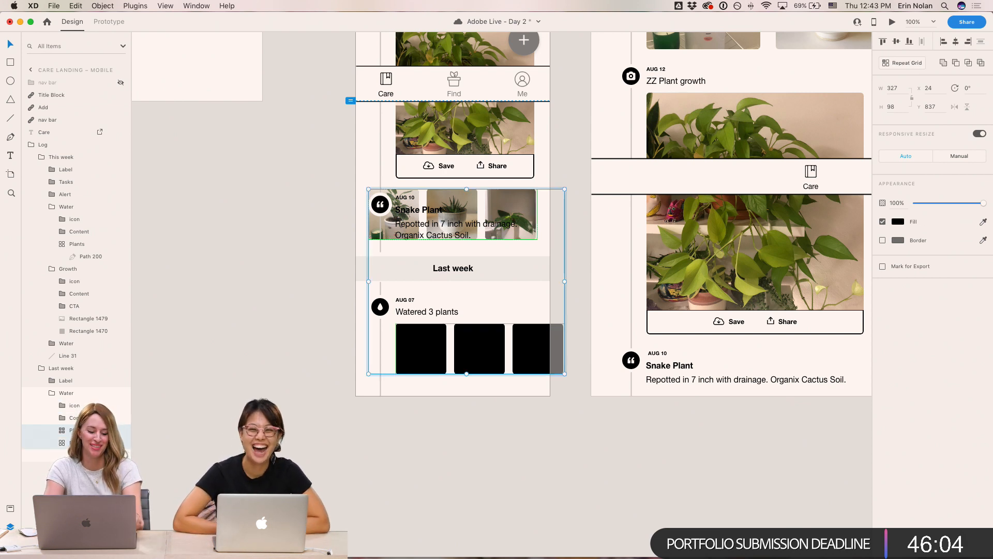
pyautogui.press('ctrl+super+Down')
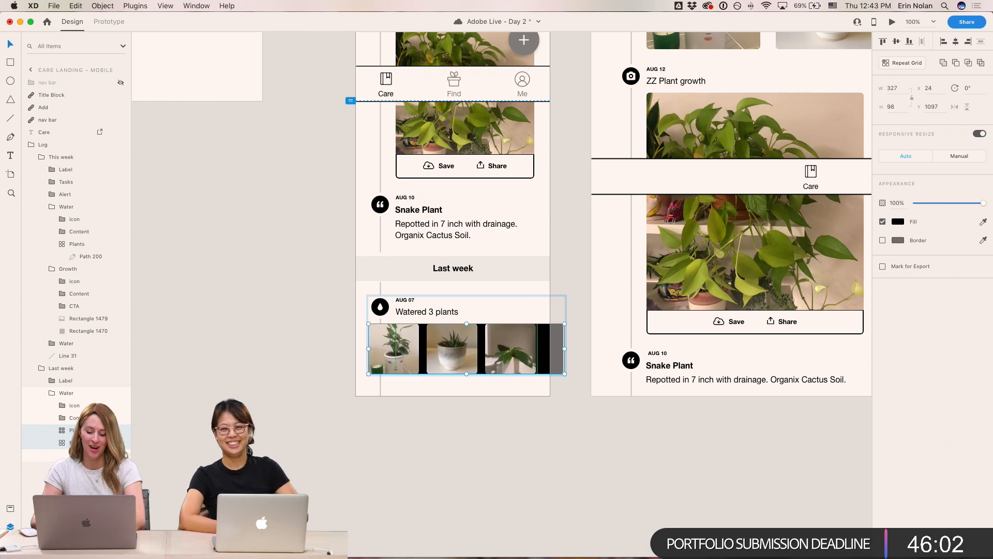
pyautogui.press('ctrl+super+Right')
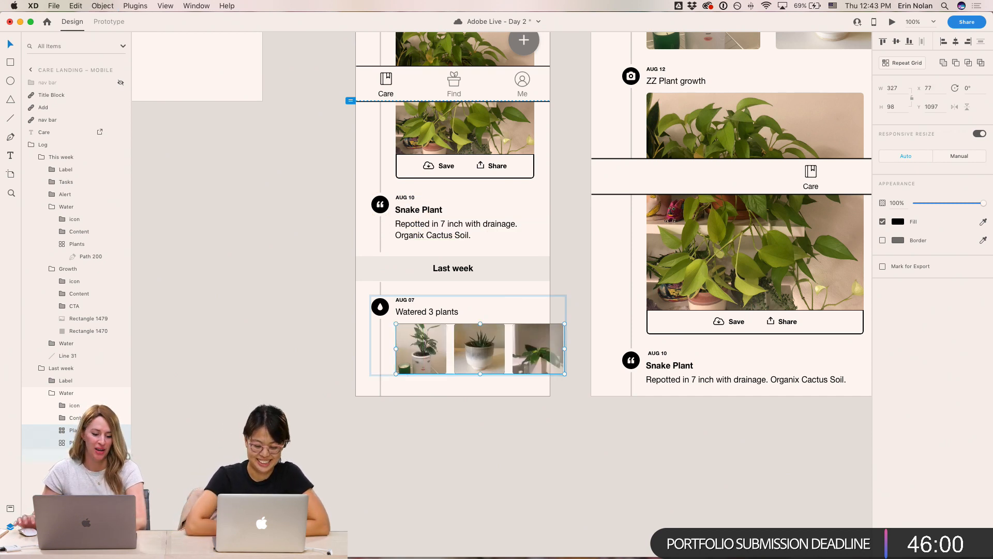
pyautogui.press('super+r')
pyautogui.click(327, 227)
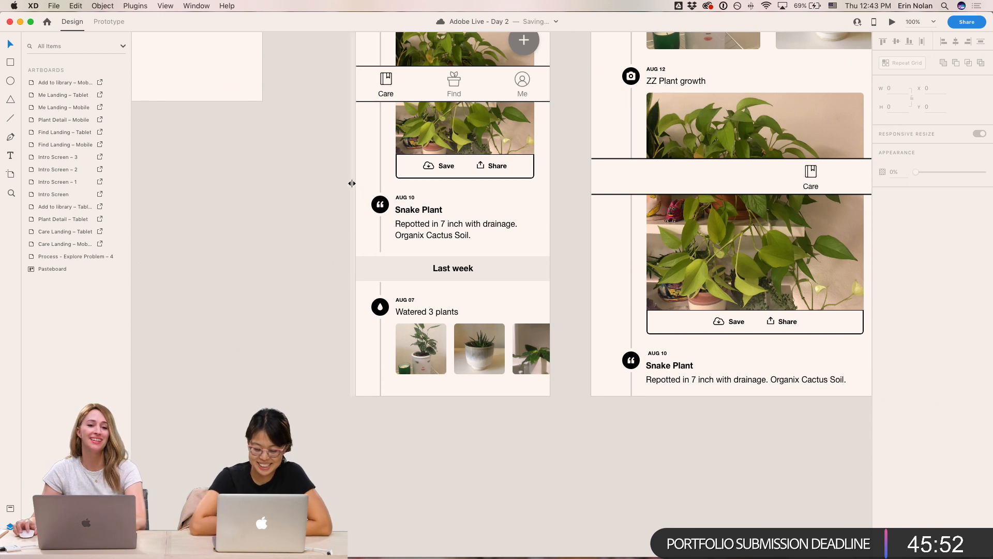
pyautogui.press('super+s')
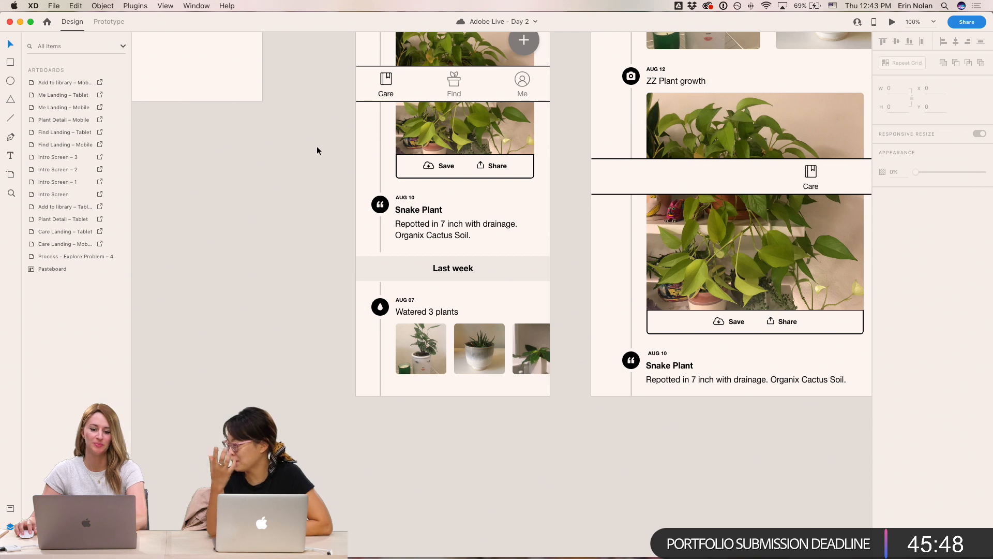
pyautogui.scroll(10, 316, 145)
pyautogui.scroll(3, 357, 274)
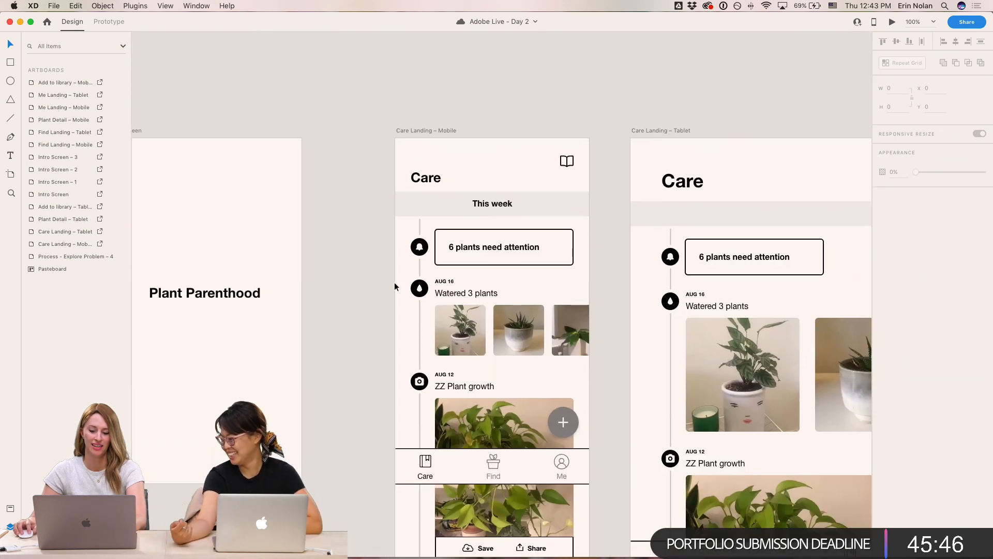
pyautogui.hscroll(5, 637, 291)
pyautogui.scroll(-5, 638, 290)
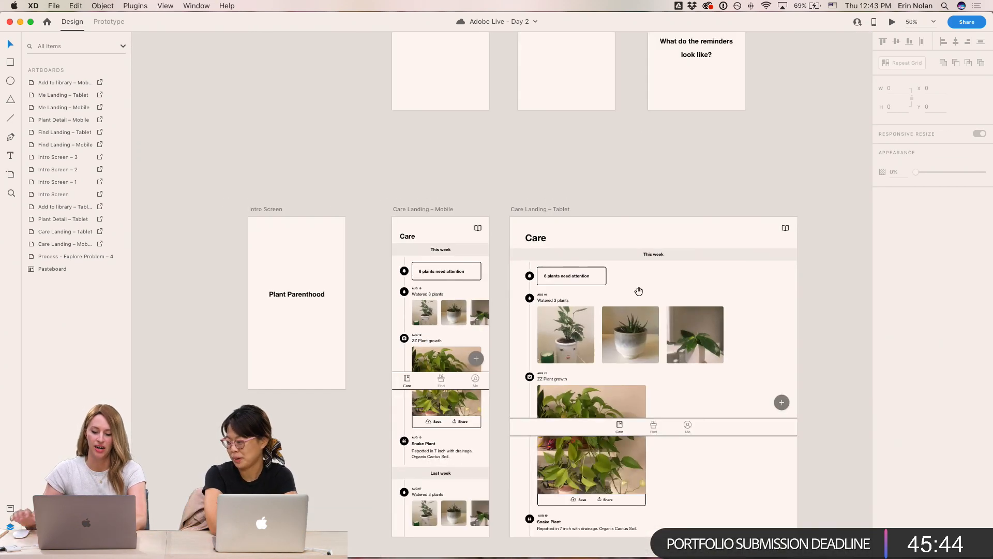
pyautogui.hscroll(5, 638, 288)
pyautogui.hscroll(12, 618, 313)
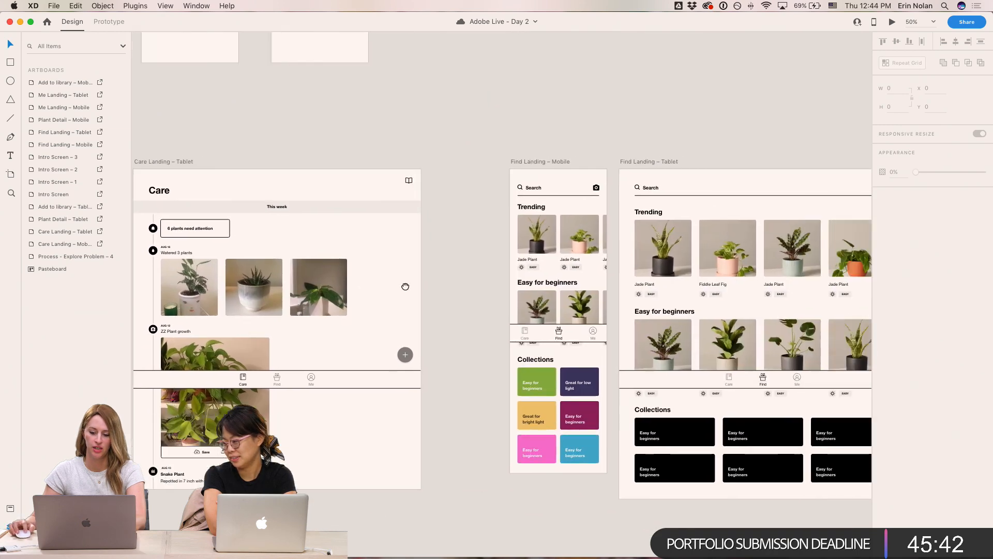
pyautogui.click(518, 386)
pyautogui.click(464, 449)
pyautogui.moveTo(475, 433); pyautogui.dragTo(605, 222)
pyautogui.scroll(-8, 605, 222)
pyautogui.hscroll(4, 566, 262)
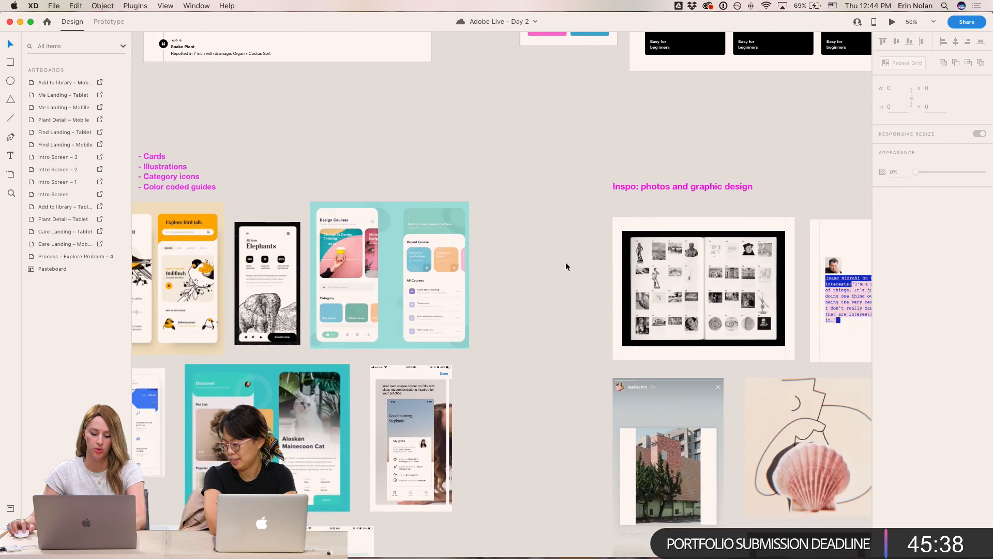
pyautogui.press('super+z')
pyautogui.press('super+z')
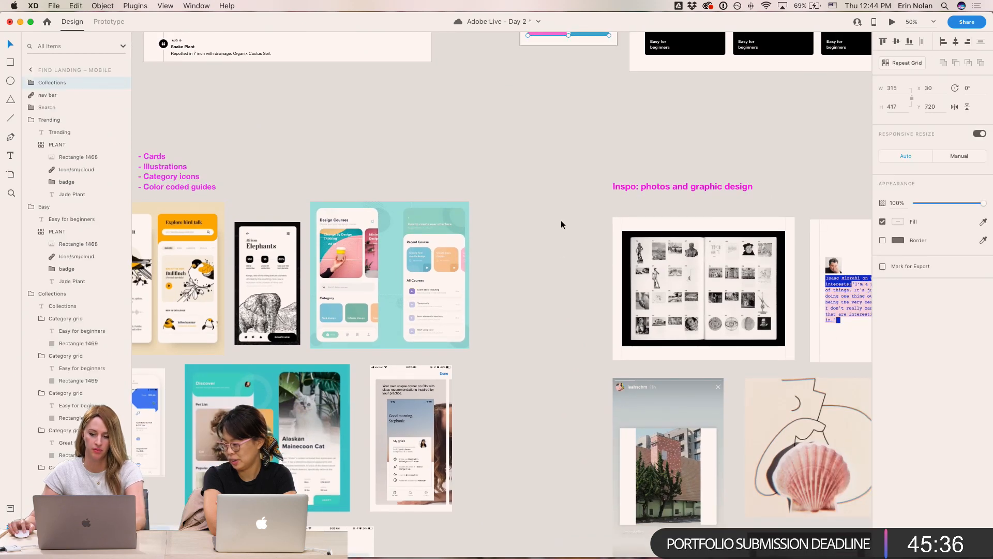
pyautogui.press('super+z')
# - Duplicate the colored Collections cards from Find Landing – Mobile onto the pasteboard beside the inspiration images
pyautogui.click(554, 163)
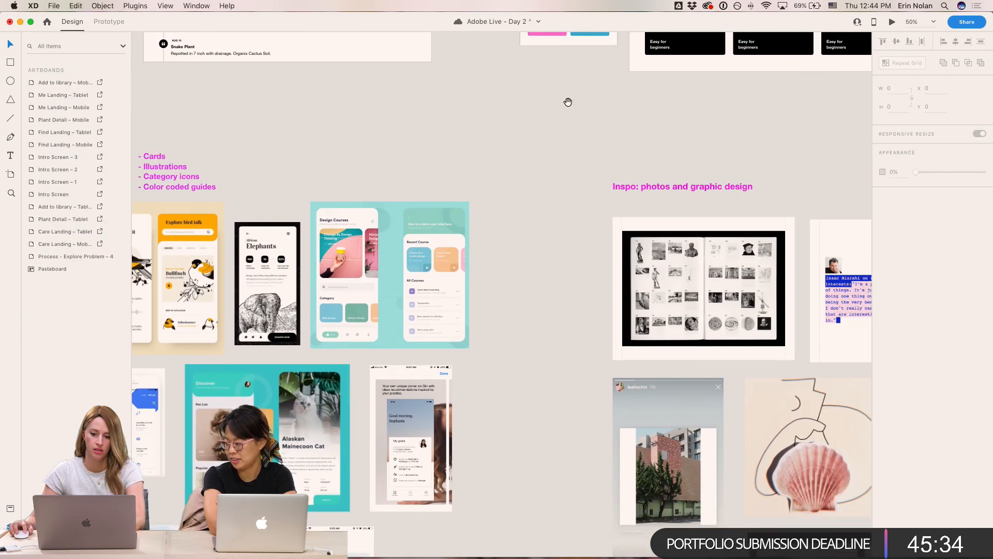
pyautogui.moveTo(567, 102); pyautogui.dragTo(584, 429)
pyautogui.click(574, 301)
pyautogui.moveTo(574, 301); pyautogui.dragTo(523, 341)
pyautogui.press('Escape')
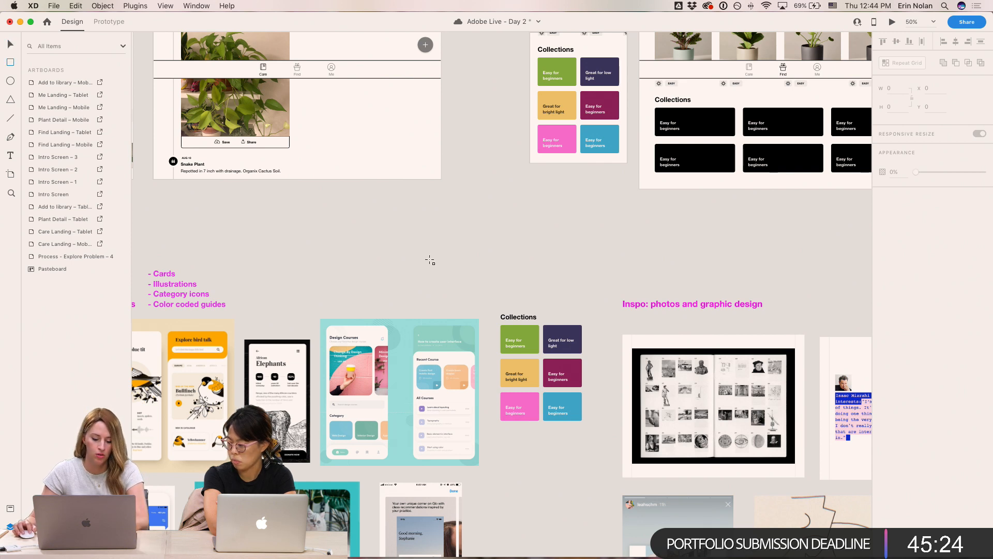
# - Draw a row of four circles about 115 px wide on the pasteboard above the inspiration images
pyautogui.moveTo(408, 246)
pyautogui.mouseDown()
pyautogui.moveTo(435, 275)
pyautogui.moveTo(408, 271)
pyautogui.moveTo(482, 274)
pyautogui.mouseUp()
pyautogui.moveTo(482, 274); pyautogui.dragTo(518, 274)
pyautogui.press('Escape')
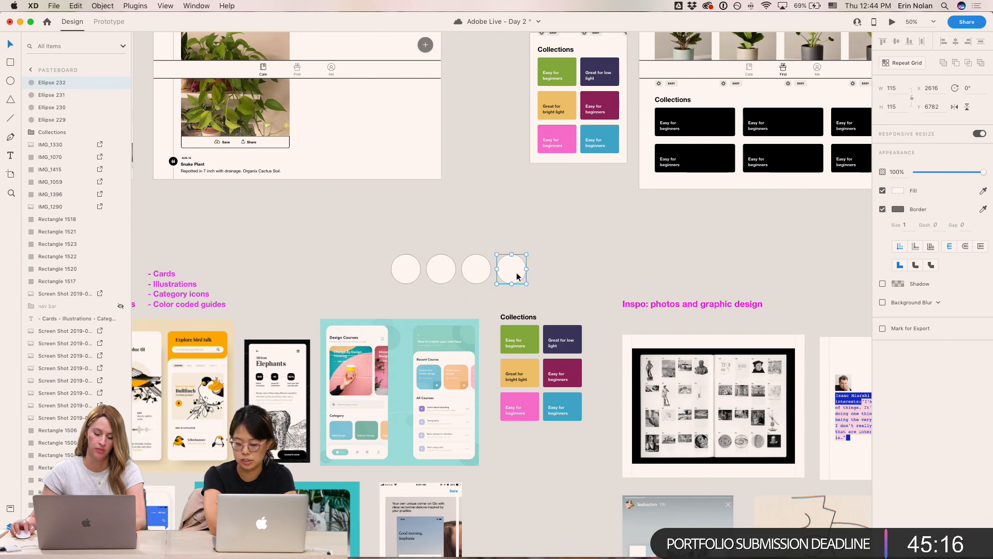
# - Fill the first three palette circles with orange, blue and green sampled from the Design Courses inspiration image
pyautogui.click(402, 277)
pyautogui.scroll(3, 403, 277)
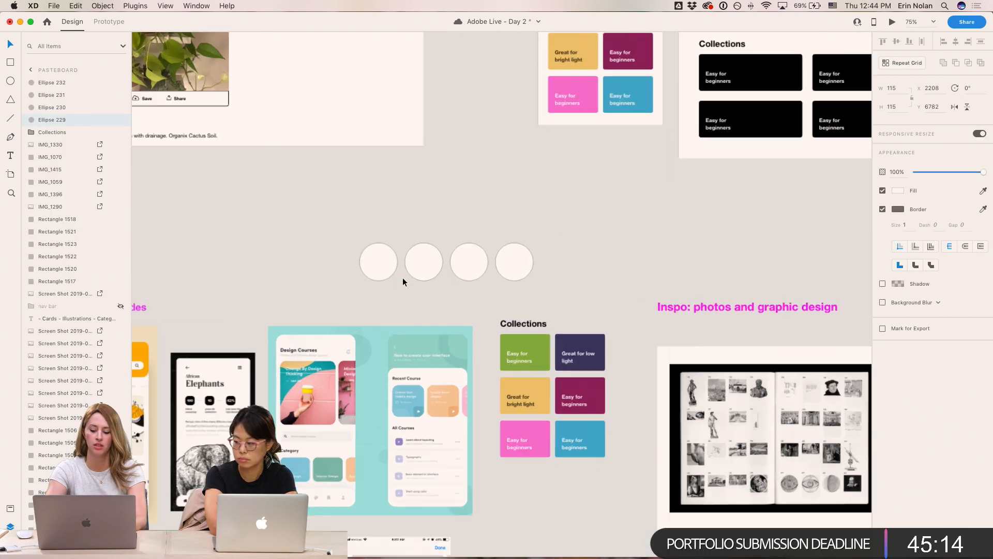
pyautogui.moveTo(401, 277); pyautogui.dragTo(623, 165)
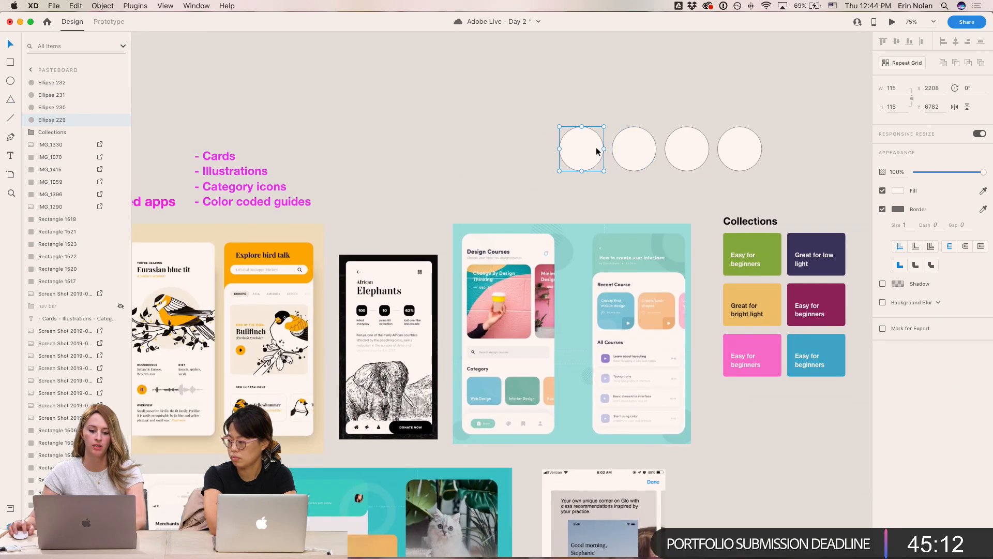
pyautogui.press('i')
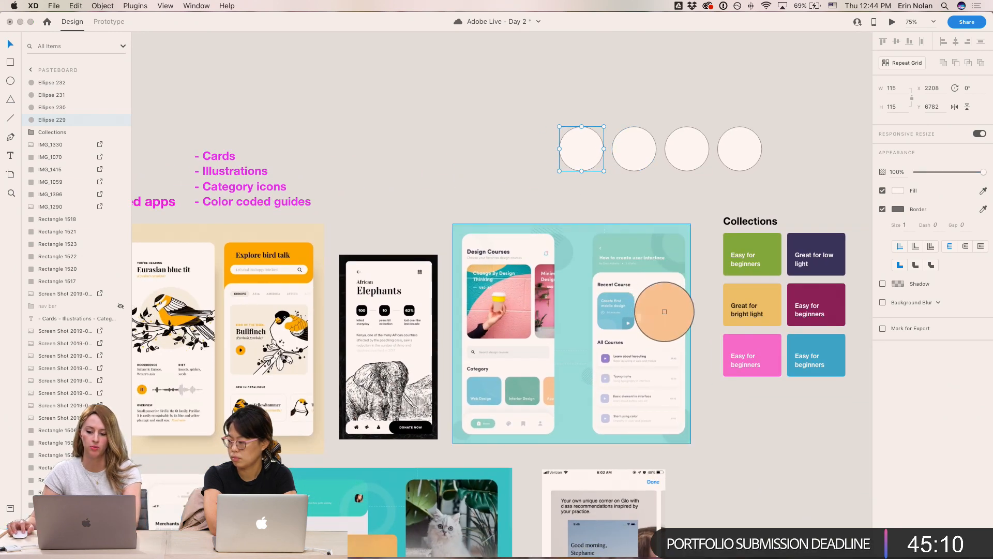
pyautogui.click(666, 310)
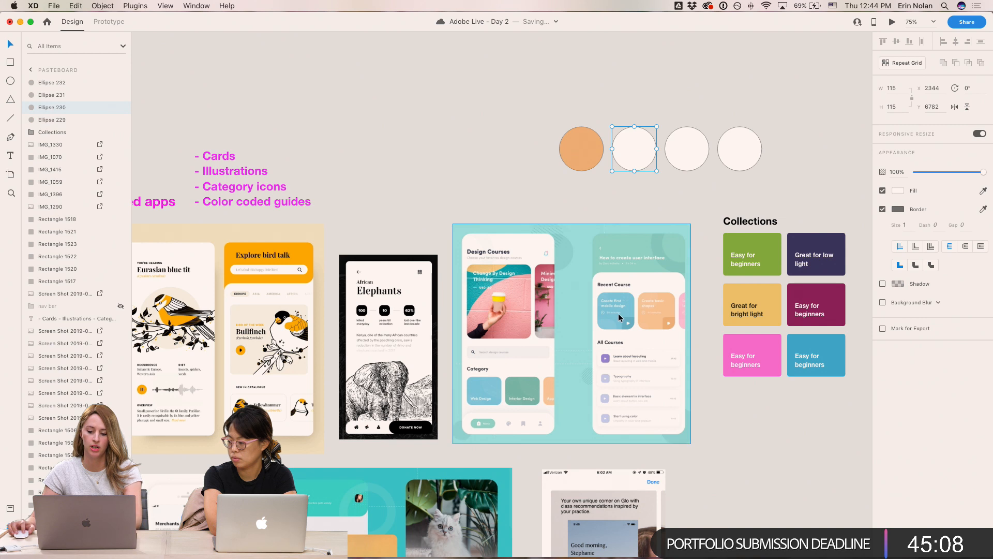
pyautogui.press('i')
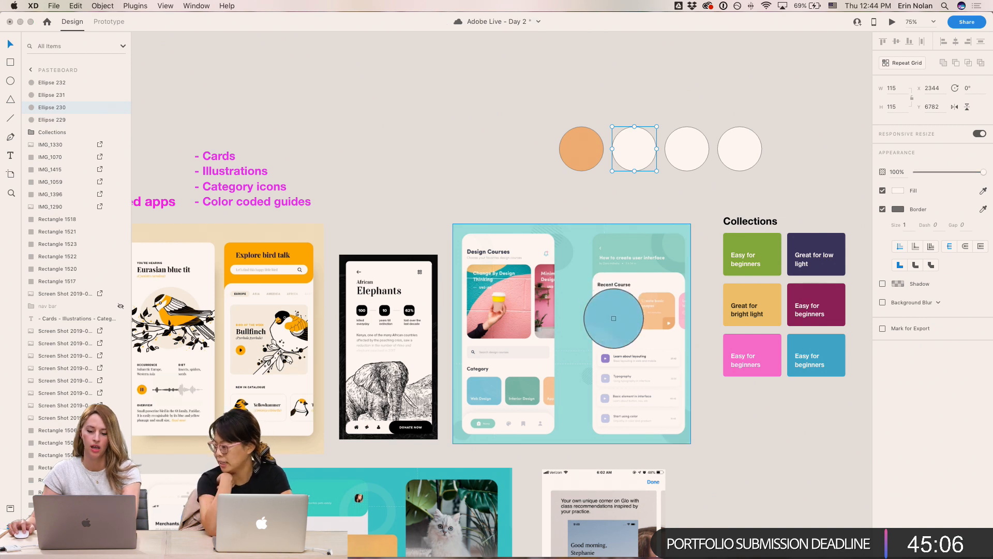
pyautogui.click(629, 323)
pyautogui.click(677, 156)
pyautogui.press('i')
pyautogui.click(527, 394)
pyautogui.click(706, 92)
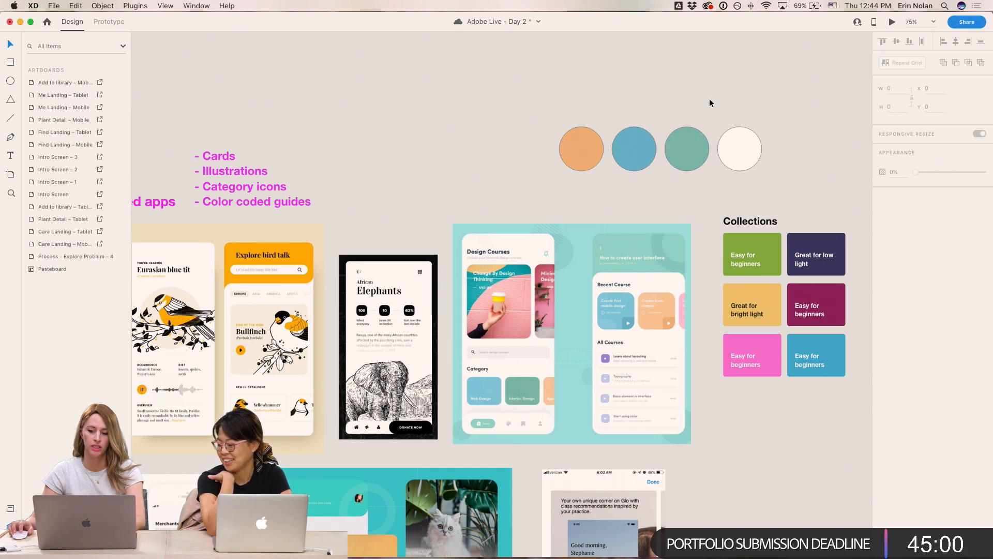
# - Fill the fourth circle with teal sampled from the Design Courses image and save the document
pyautogui.click(736, 145)
pyautogui.press('i')
pyautogui.click(523, 272)
pyautogui.click(669, 114)
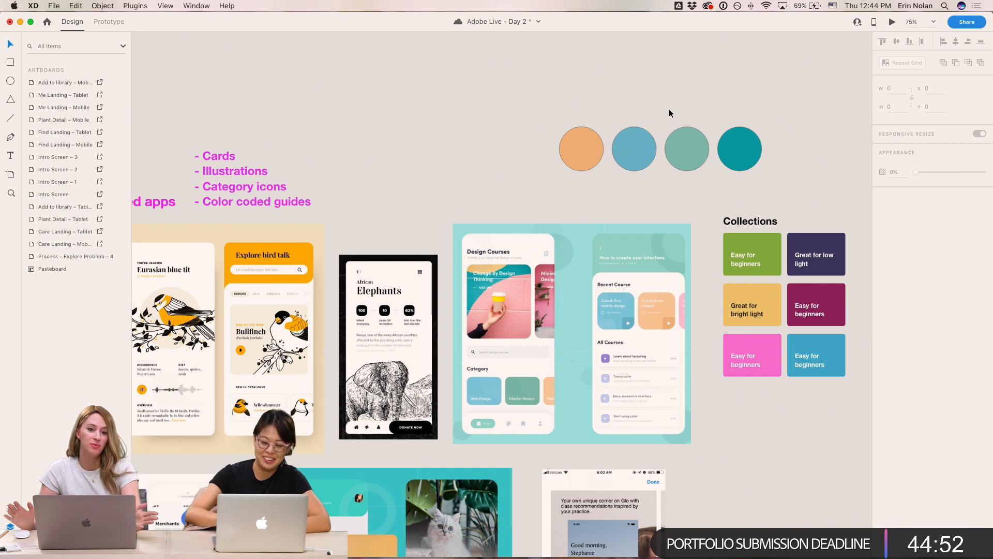
pyautogui.press('super+s')
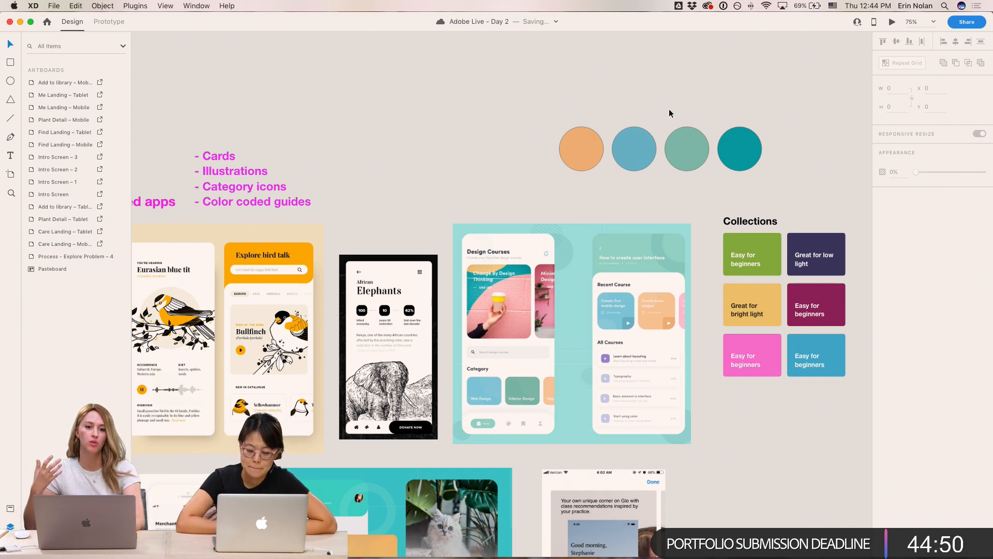
# - Replace the pale orange circle with a duplicate filled with bright orange sampled from the bird app
pyautogui.hscroll(3, 677, 109)
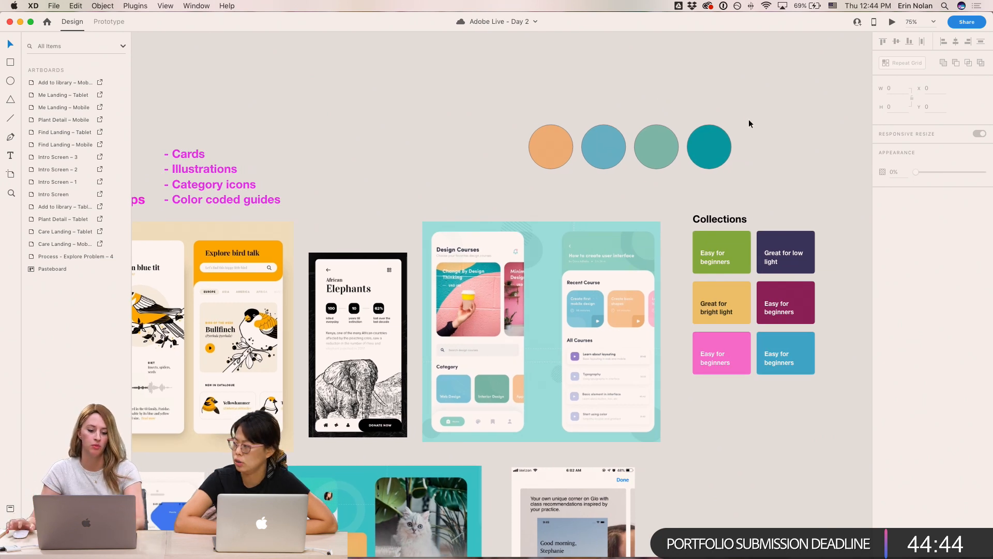
pyautogui.hscroll(-2, 624, 95)
pyautogui.moveTo(558, 156); pyautogui.dragTo(499, 156)
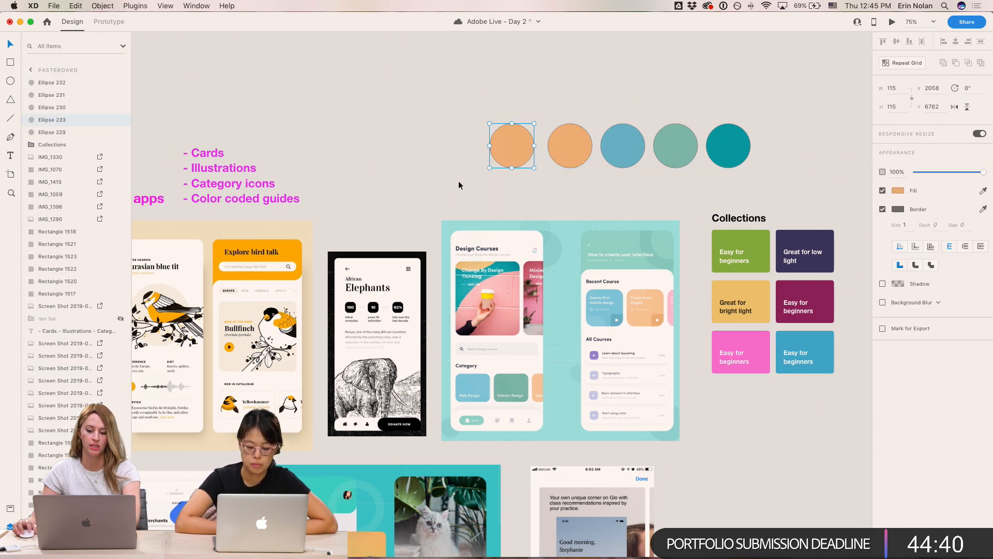
pyautogui.press('i')
pyautogui.click(297, 246)
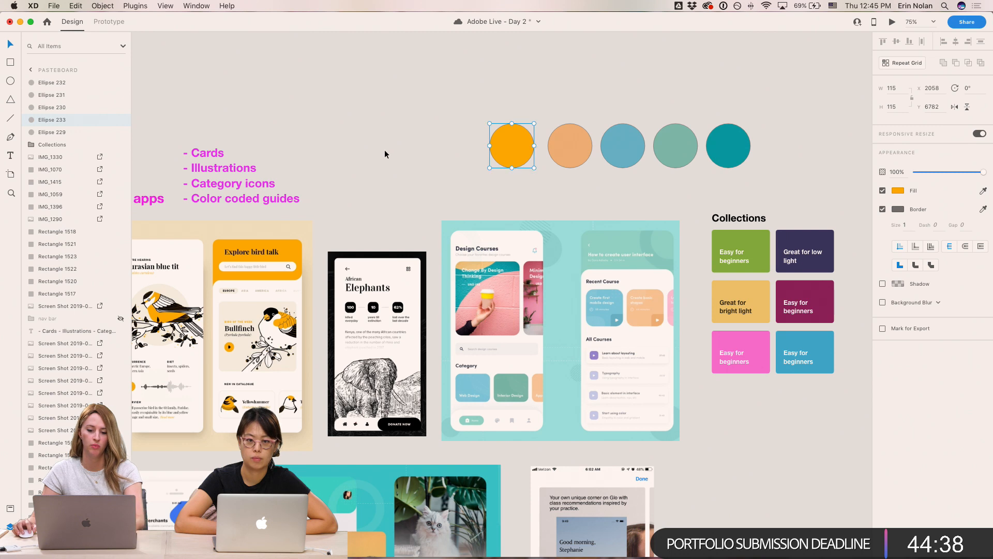
pyautogui.click(587, 158)
pyautogui.press('Delete')
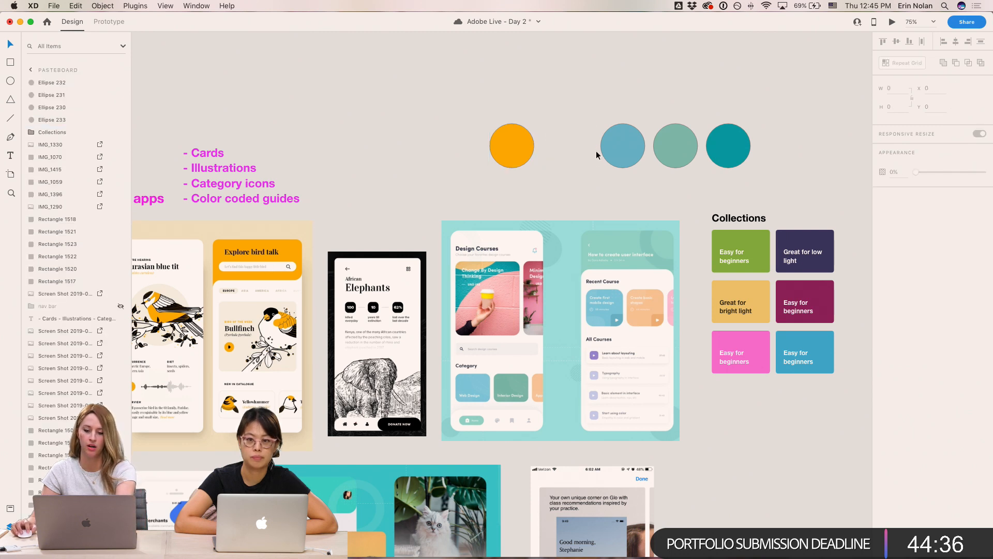
# - Move the blue and green circles left to close the gap in the palette row
pyautogui.moveTo(627, 150); pyautogui.dragTo(568, 150)
pyautogui.moveTo(685, 147); pyautogui.dragTo(640, 153)
pyautogui.scroll(-8, 648, 231)
pyautogui.moveTo(649, 231); pyautogui.dragTo(764, 400)
# - Try filling the blue circle with bright blue sampled from the Houston app, then undo it
pyautogui.click(694, 102)
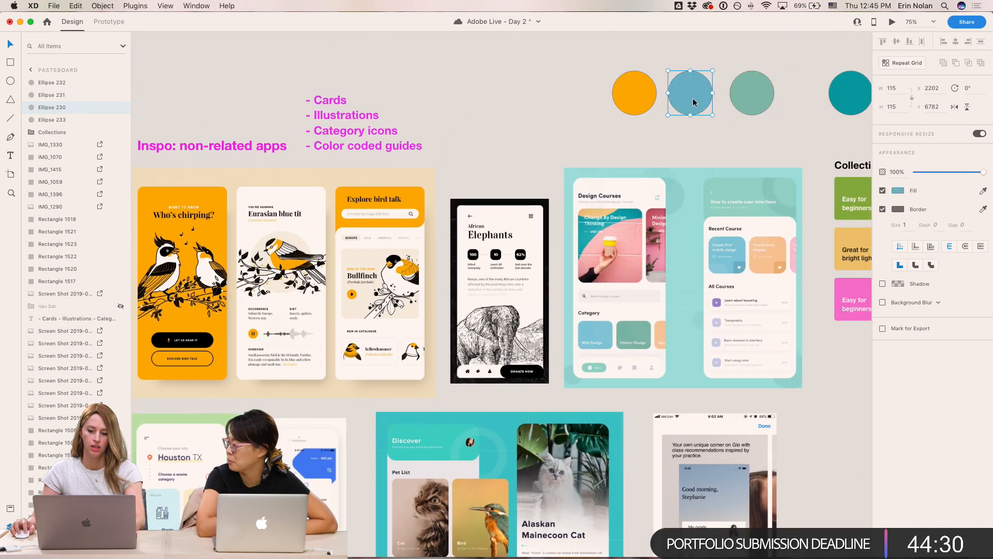
pyautogui.press('i')
pyautogui.click(322, 467)
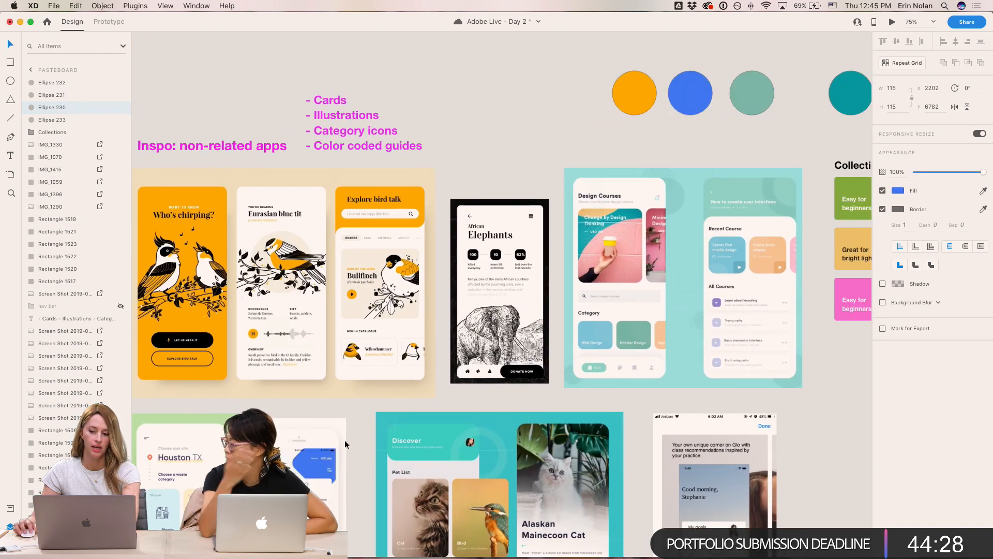
pyautogui.click(542, 123)
pyautogui.hscroll(2, 553, 141)
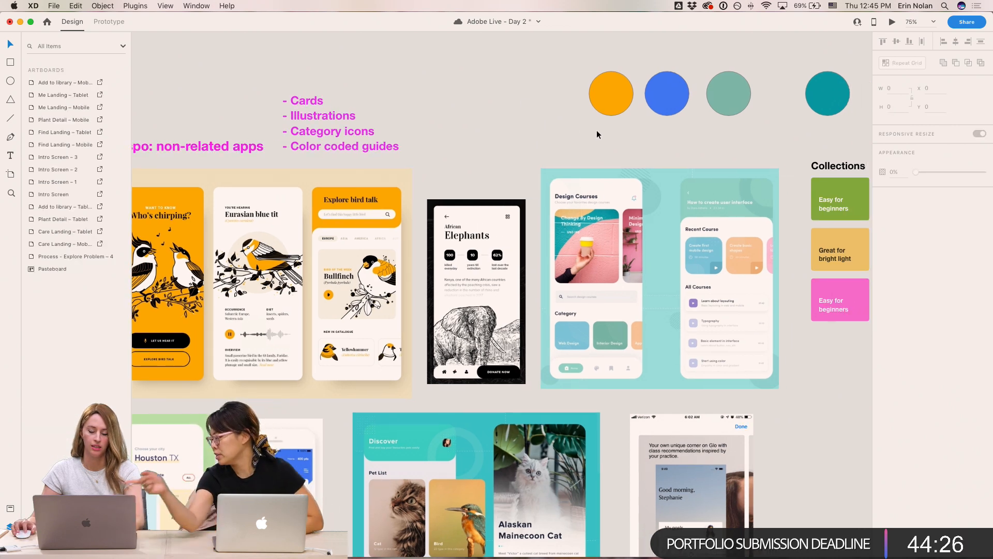
pyautogui.press('super+z')
# - Duplicate a circle to the start of the row and fill it with the bright blue from the Houston app
pyautogui.click(610, 106)
pyautogui.moveTo(610, 106); pyautogui.dragTo(540, 106)
pyautogui.click(292, 475)
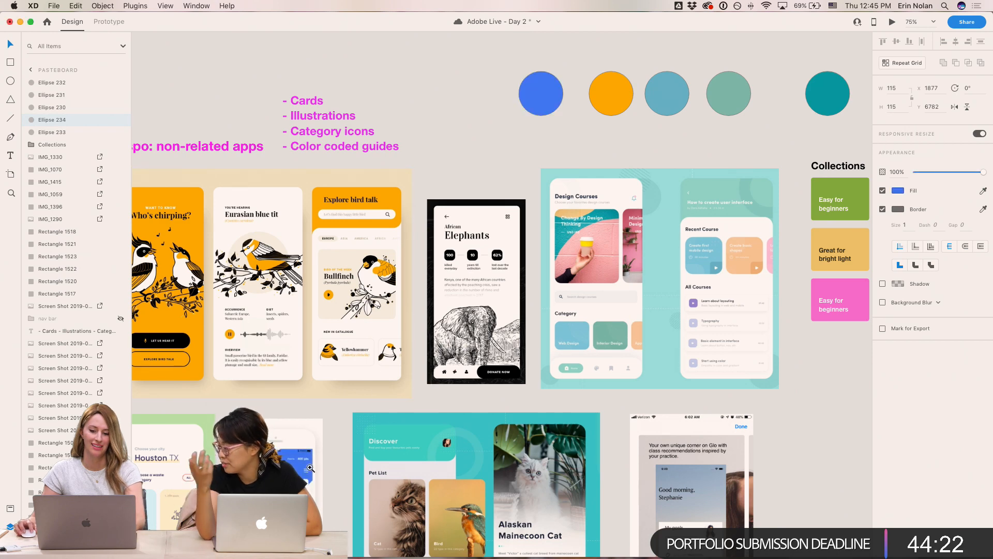
# - Fill the third circle with a cream color sampled from the Houston app screen
pyautogui.scroll(10, 322, 473)
pyautogui.press('super+minus')
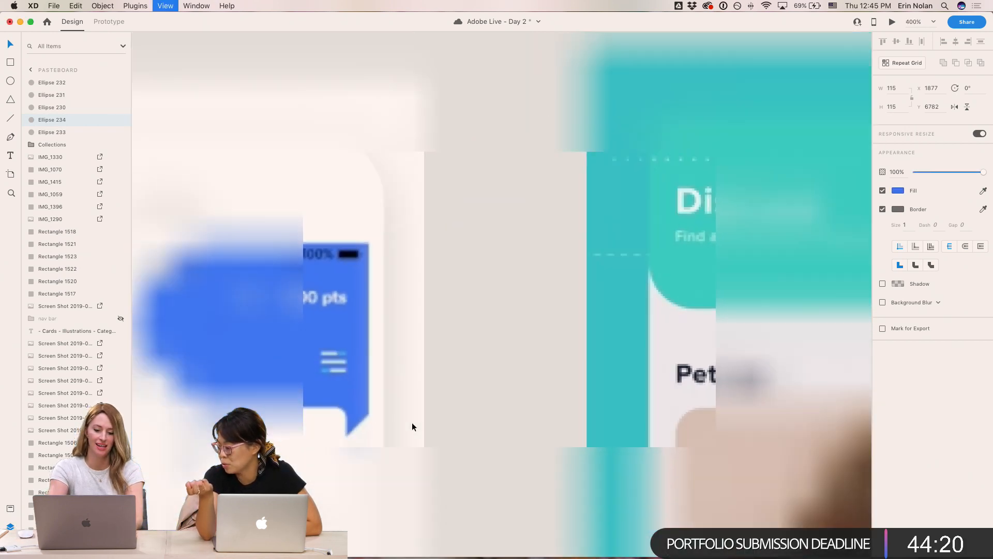
pyautogui.press('super+minus')
pyautogui.press('super+minus')
pyautogui.moveTo(499, 177); pyautogui.dragTo(471, 440)
pyautogui.press('super+minus')
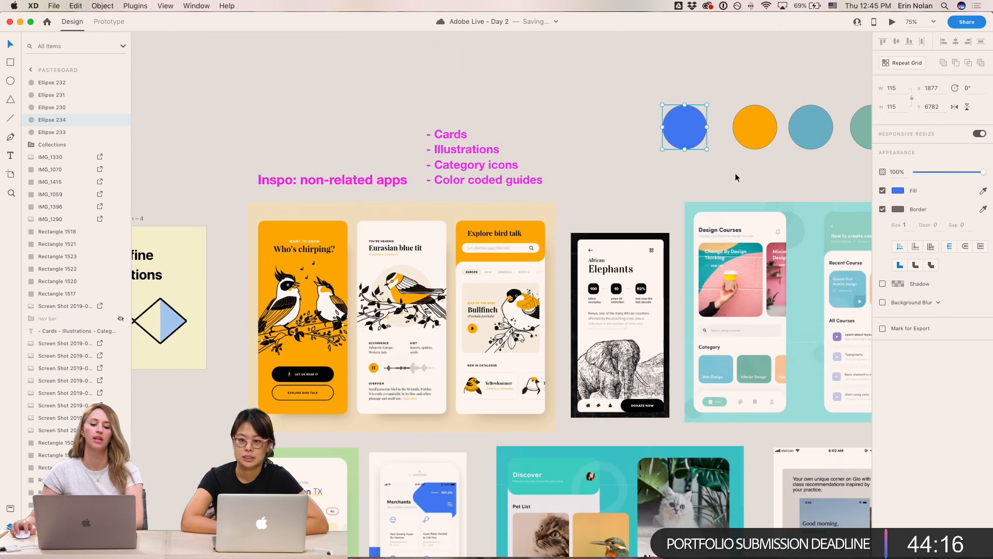
pyautogui.press('super+minus')
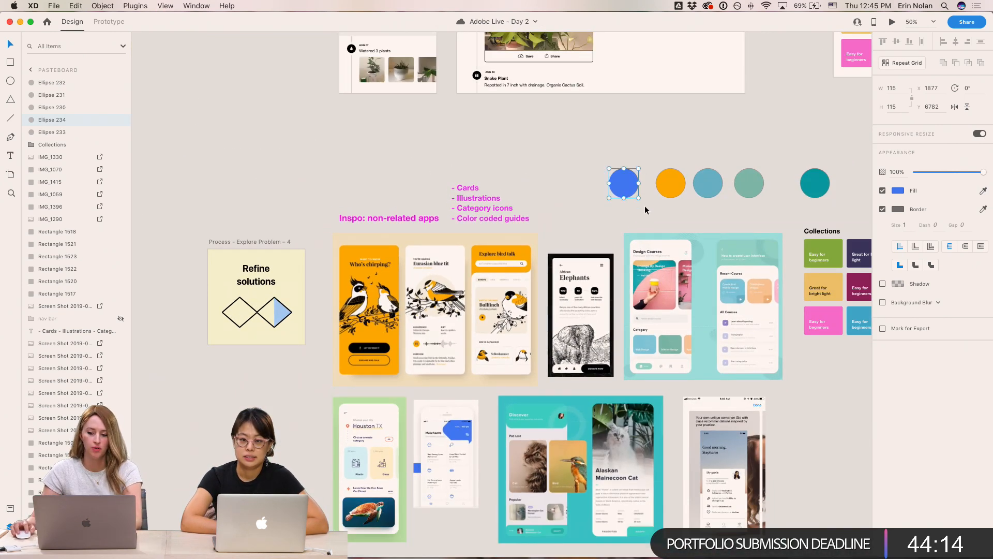
pyautogui.moveTo(659, 187); pyautogui.dragTo(688, 190)
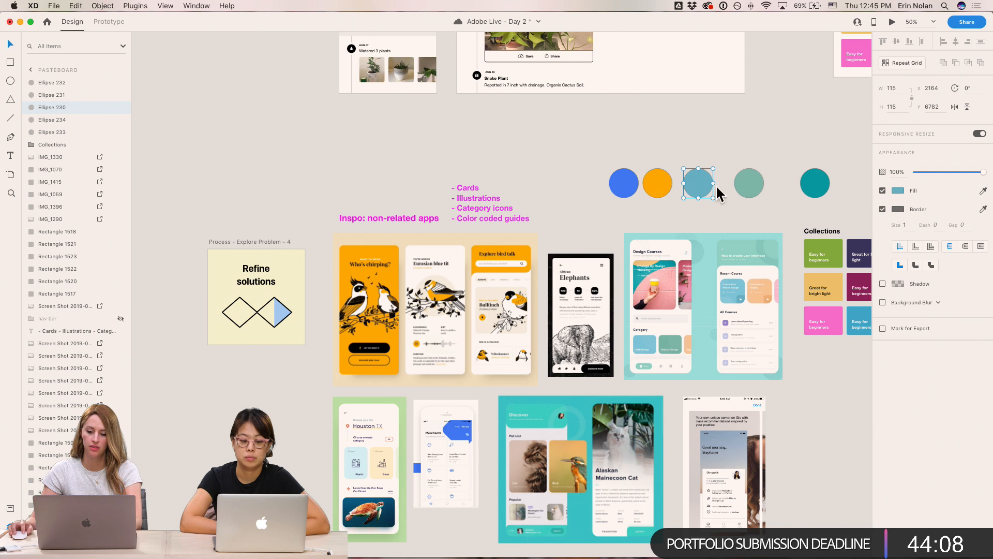
pyautogui.press('i')
pyautogui.click(381, 470)
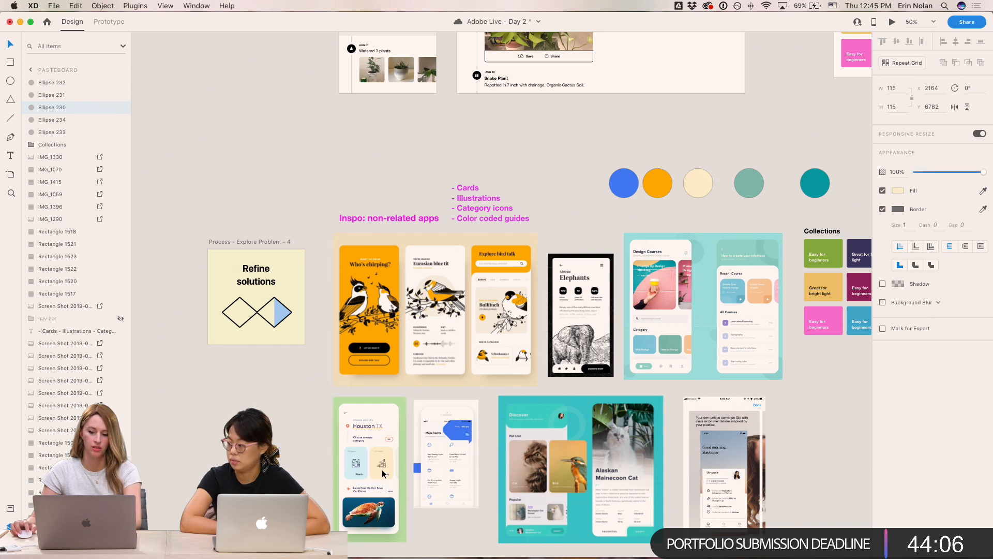
# - Try filling the cream circle with peach from the Design Courses image, then undo it
pyautogui.moveTo(682, 176); pyautogui.dragTo(677, 176)
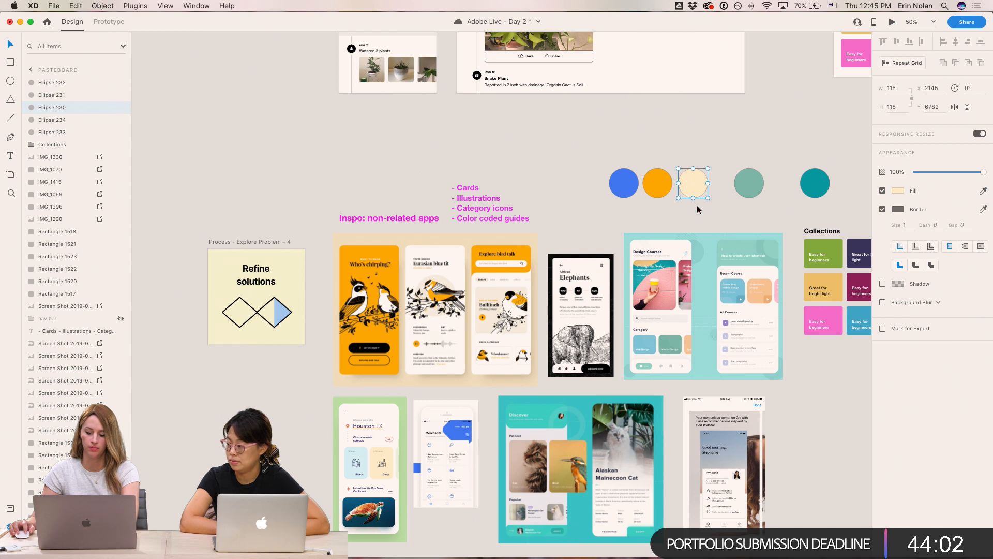
pyautogui.press('i')
pyautogui.click(764, 290)
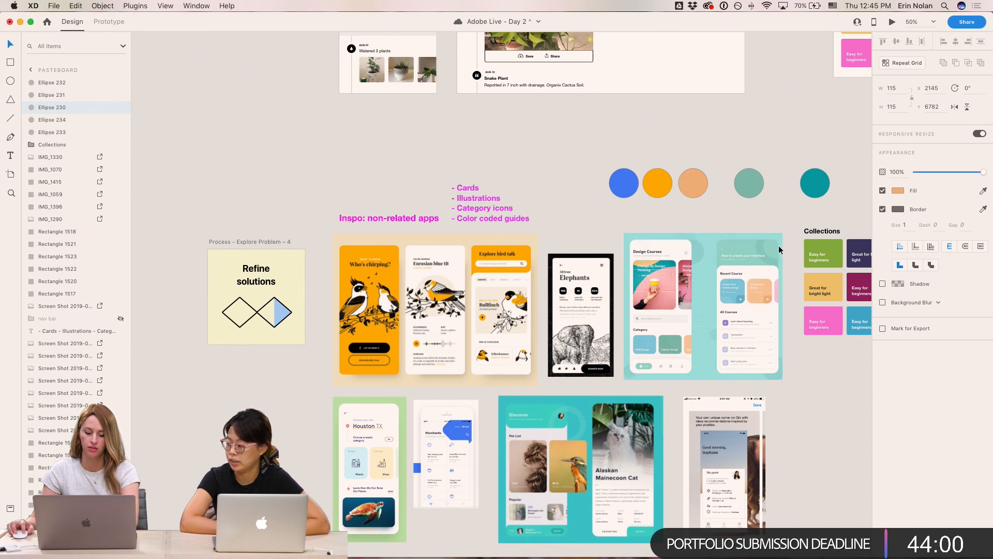
pyautogui.hotkey('ctrl', 'z')
# - Fill the fourth circle with a pale peach color and shift it next to the cream circle
pyautogui.moveTo(753, 183); pyautogui.dragTo(731, 189)
pyautogui.scroll(6, 715, 239)
pyautogui.hscroll(6, 716, 239)
pyautogui.press('i')
pyautogui.click(731, 182)
pyautogui.moveTo(481, 402); pyautogui.dragTo(599, 309)
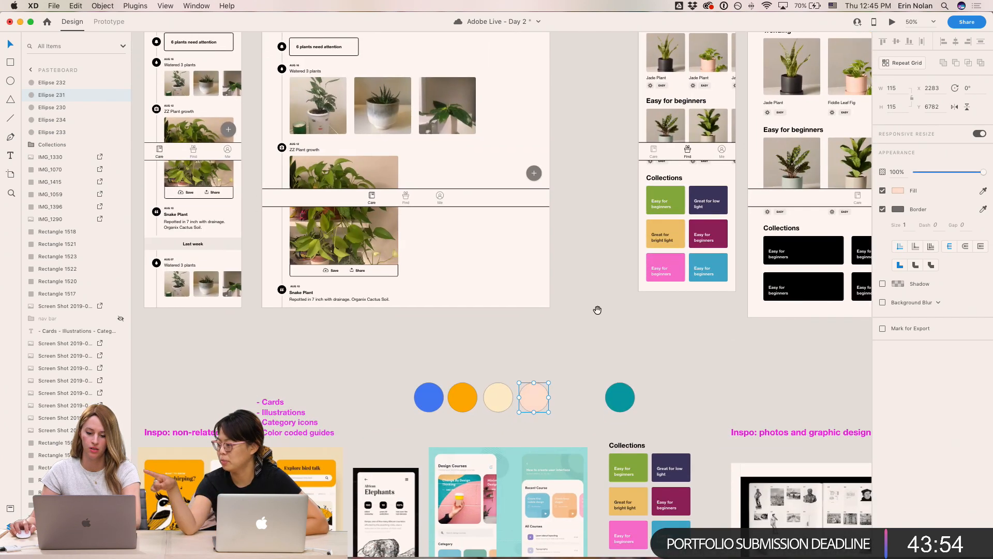
# - Place a copy of the building photo from the photo inspiration next to the palette circles
pyautogui.click(594, 343)
pyautogui.moveTo(683, 355); pyautogui.dragTo(602, 271)
pyautogui.moveTo(651, 290); pyautogui.dragTo(394, 165)
pyautogui.moveTo(510, 256); pyautogui.dragTo(406, 166)
pyautogui.moveTo(446, 413); pyautogui.dragTo(593, 373)
pyautogui.moveTo(454, 339); pyautogui.dragTo(532, 372)
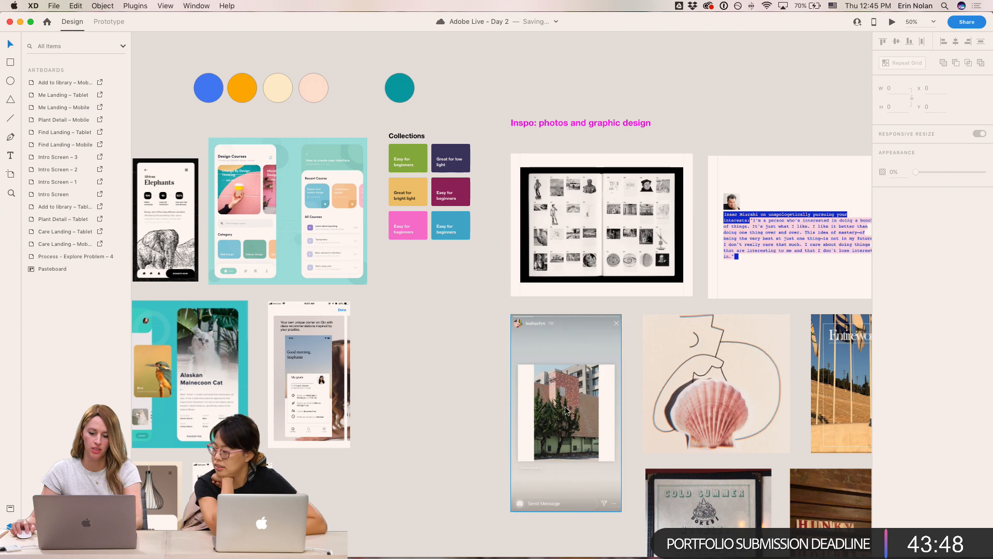
pyautogui.moveTo(569, 409); pyautogui.dragTo(586, 259)
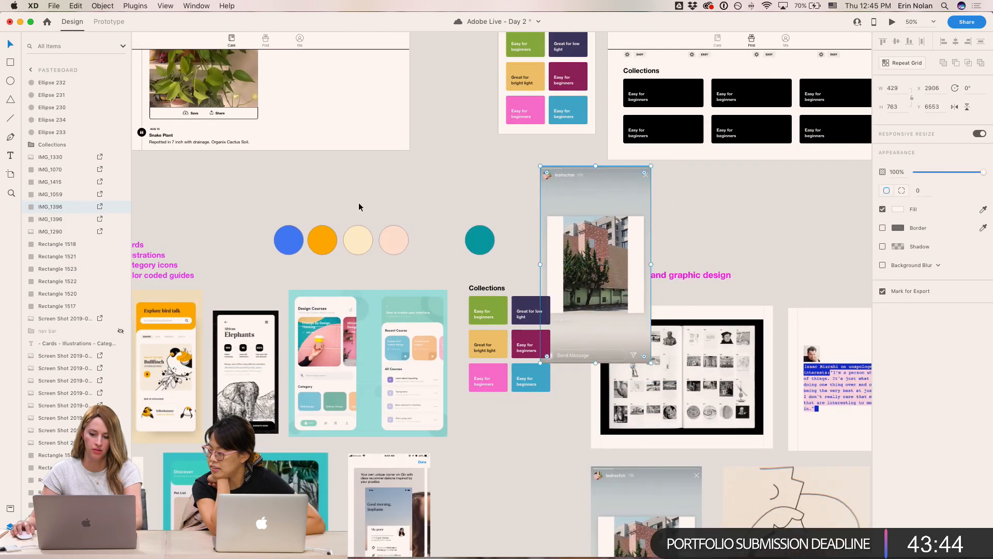
# - Add a circle after the peach one and fill it with green sampled from the tree in the building photo
pyautogui.click(321, 239)
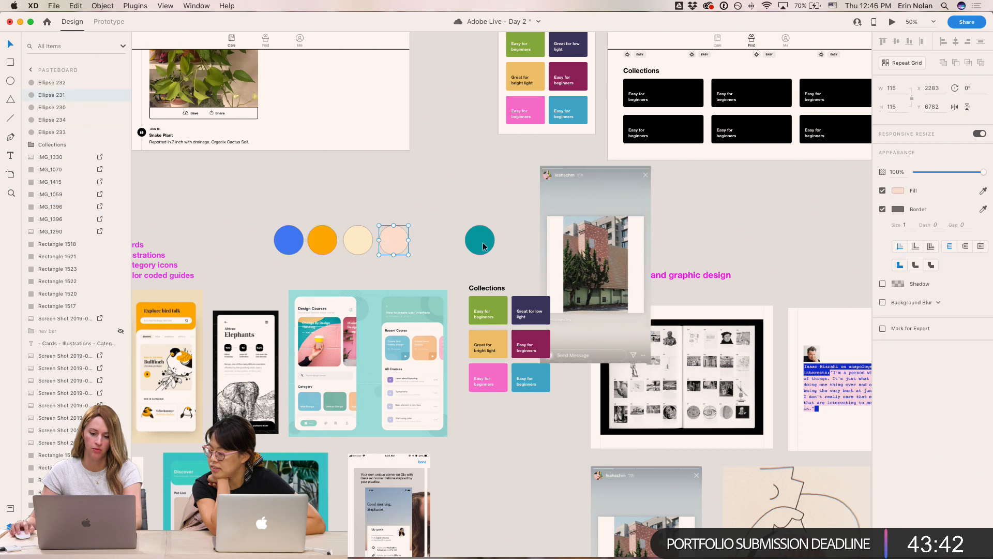
pyautogui.keyDown('alt'); pyautogui.moveTo(485, 245); pyautogui.dragTo(438, 246); pyautogui.keyUp('alt')
pyautogui.press('i')
pyautogui.click(599, 244)
pyautogui.press('i')
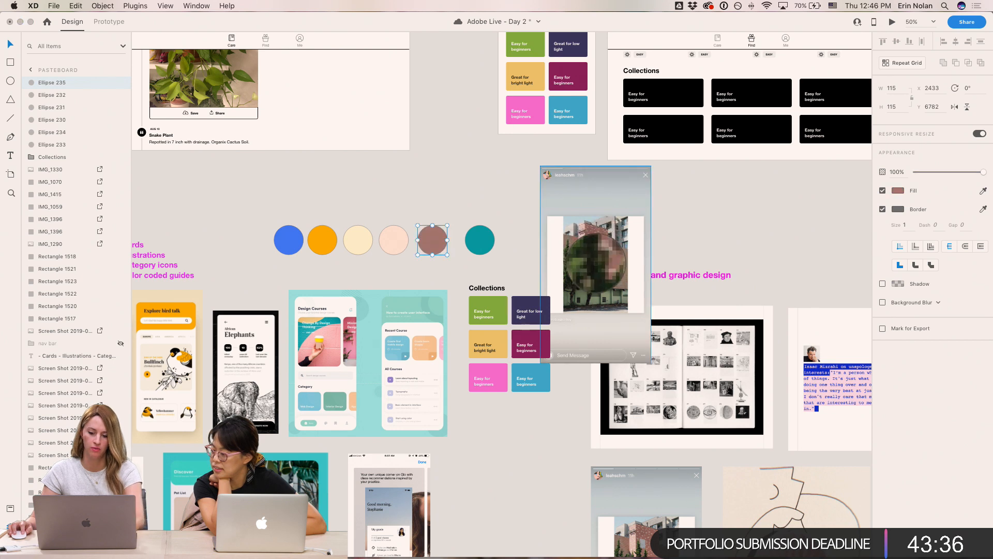
pyautogui.click(591, 262)
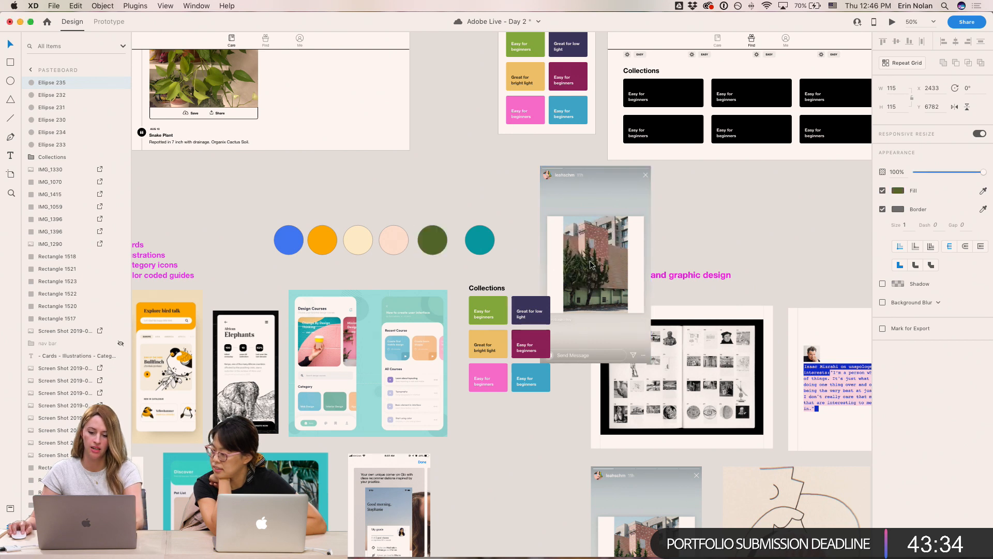
pyautogui.click(597, 303)
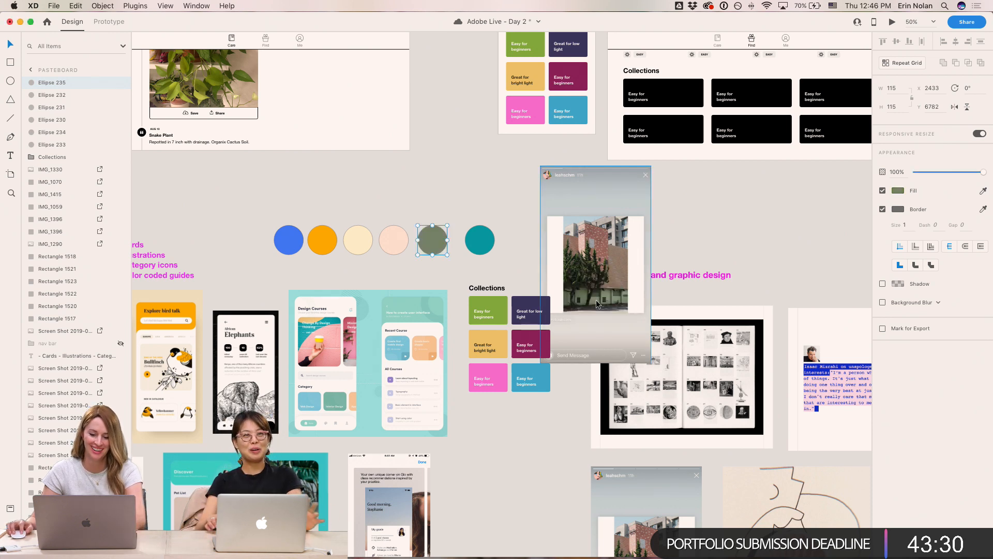
# - Deepen the new circle's green fill to #4F741D in the color picker
pyautogui.click(898, 190)
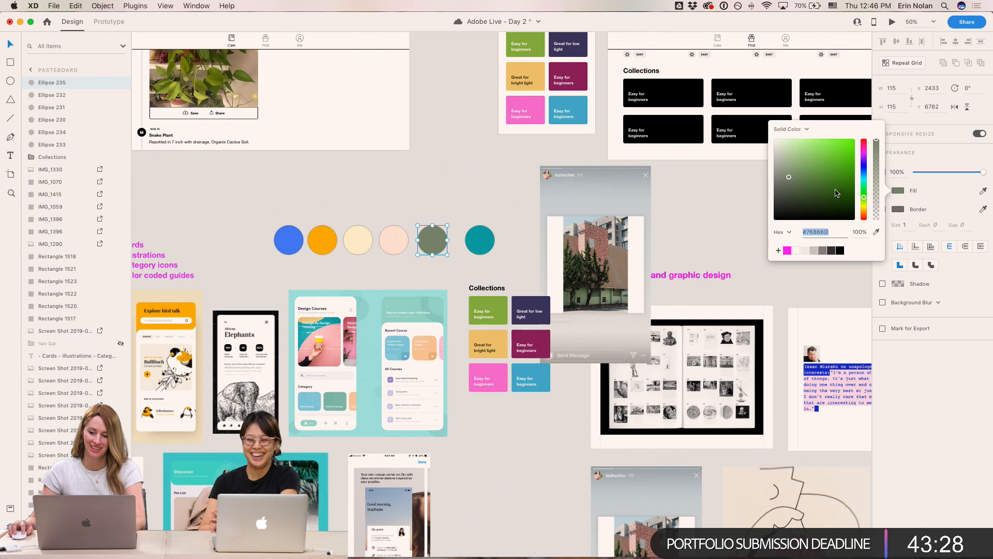
pyautogui.click(813, 184)
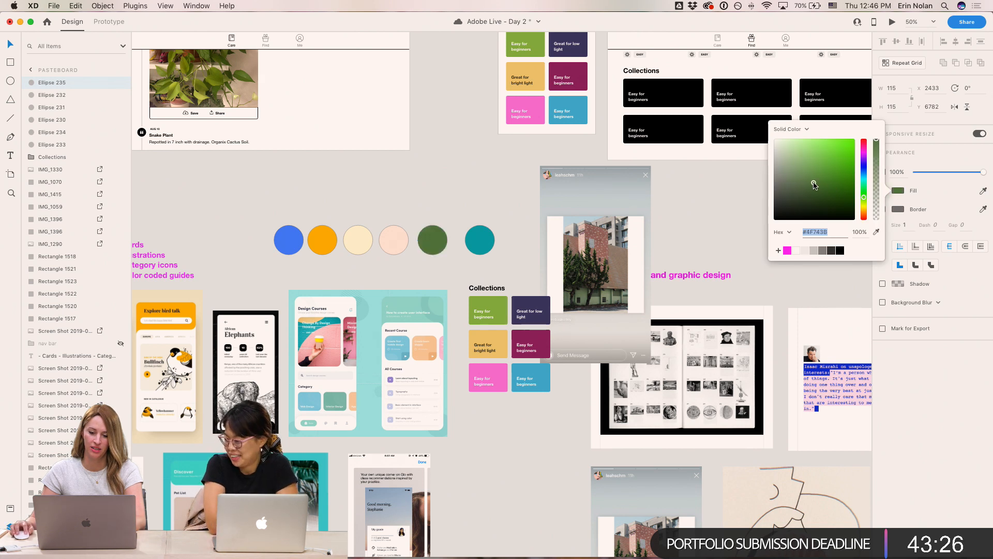
pyautogui.click(437, 173)
# - Delete the building photo copy from beside the palette
pyautogui.moveTo(600, 203); pyautogui.dragTo(604, 216)
pyautogui.press('Delete')
pyautogui.moveTo(544, 206); pyautogui.dragTo(665, 328)
# - Move the teal circle left to close the gap at the end of the palette row
pyautogui.moveTo(582, 242); pyautogui.dragTo(195, 372)
pyautogui.moveTo(531, 369); pyautogui.dragTo(192, 371)
pyautogui.moveTo(613, 376); pyautogui.dragTo(270, 381)
pyautogui.moveTo(504, 377); pyautogui.dragTo(82, 383)
pyautogui.moveTo(559, 380); pyautogui.dragTo(716, 374)
pyautogui.moveTo(150, 381); pyautogui.dragTo(750, 383)
pyautogui.moveTo(207, 385); pyautogui.dragTo(584, 380)
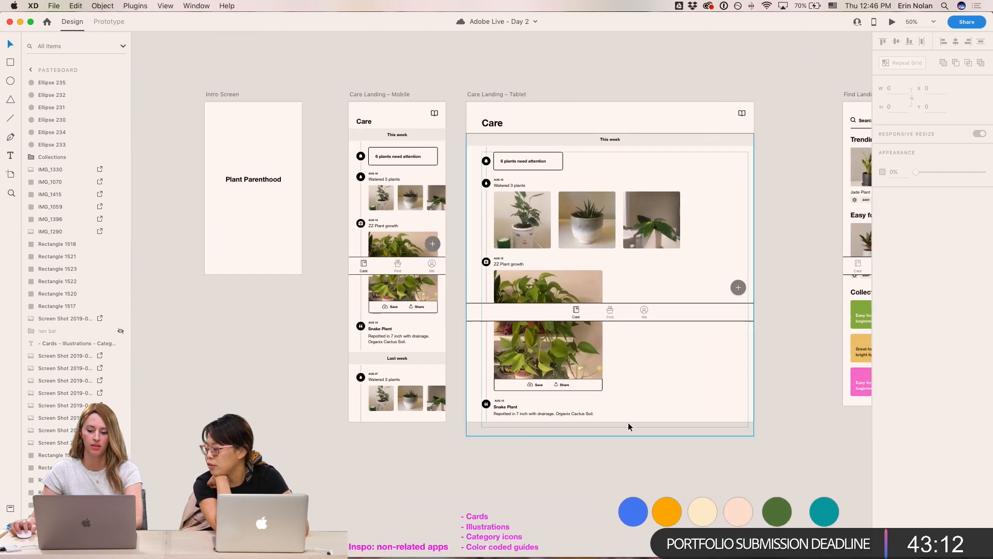
pyautogui.moveTo(813, 512); pyautogui.dragTo(799, 514)
pyautogui.click(765, 514)
pyautogui.click(793, 464)
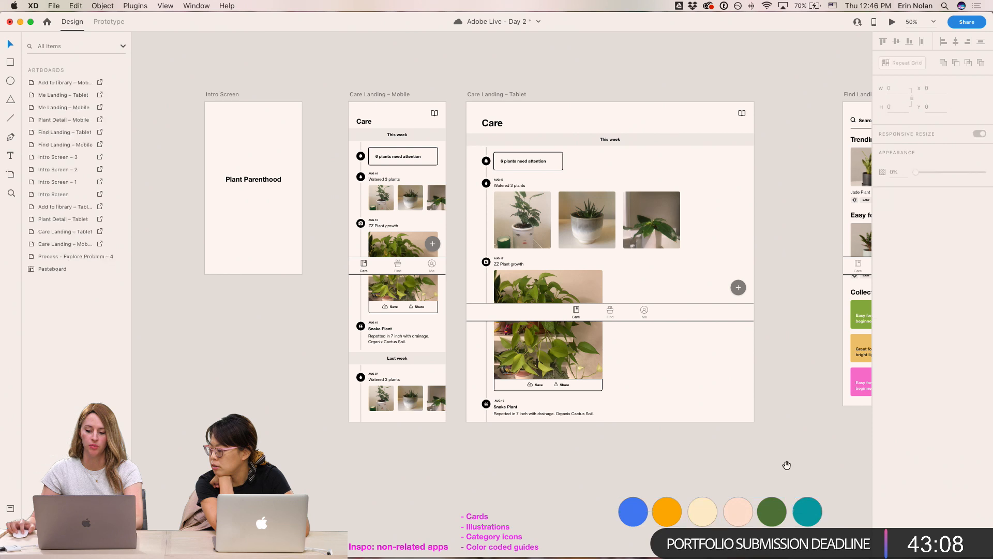
pyautogui.moveTo(782, 463); pyautogui.dragTo(754, 415)
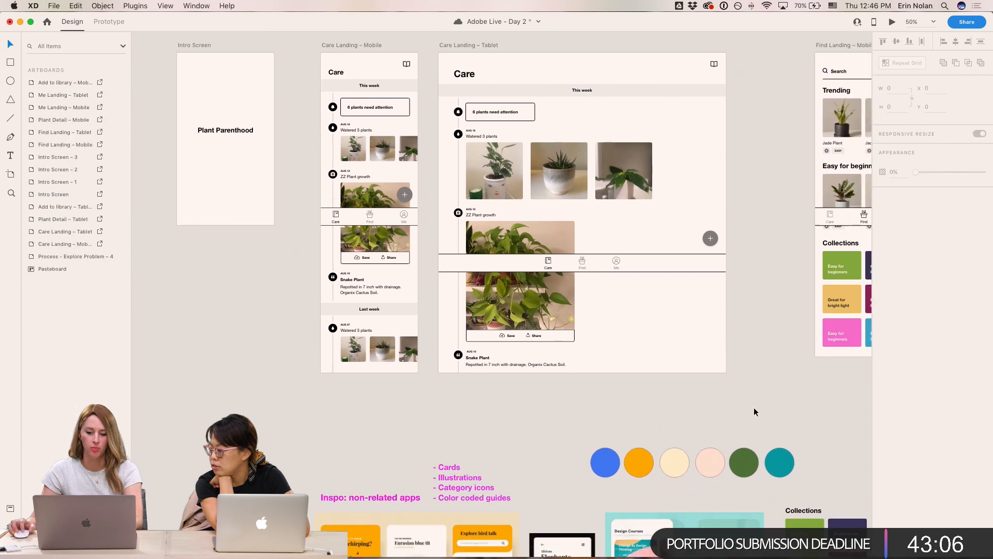
# - Save the document and zoom in on the Care Landing – Mobile artboard's heading
pyautogui.scroll(3, 752, 408)
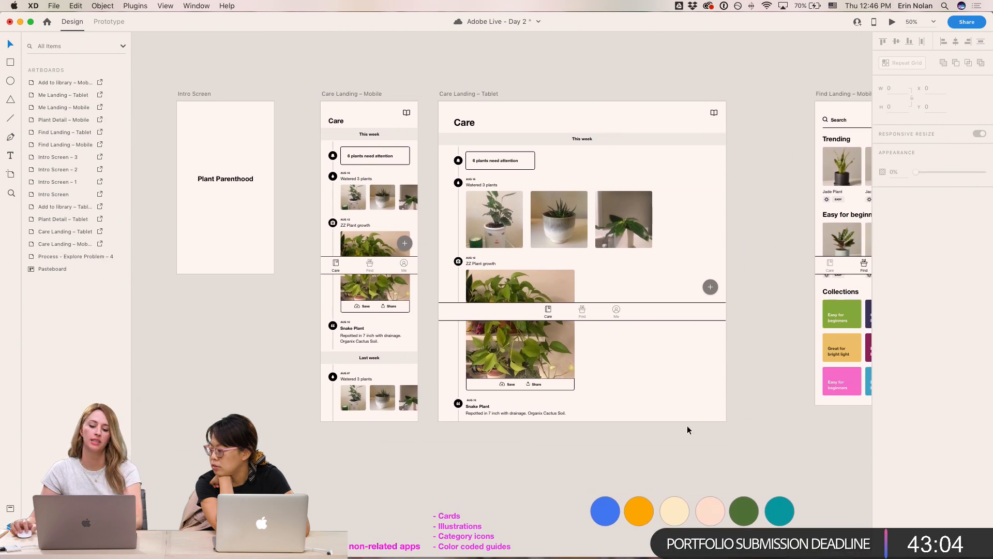
pyautogui.press('super+s')
pyautogui.press('super+equal')
pyautogui.moveTo(390, 173); pyautogui.dragTo(455, 291)
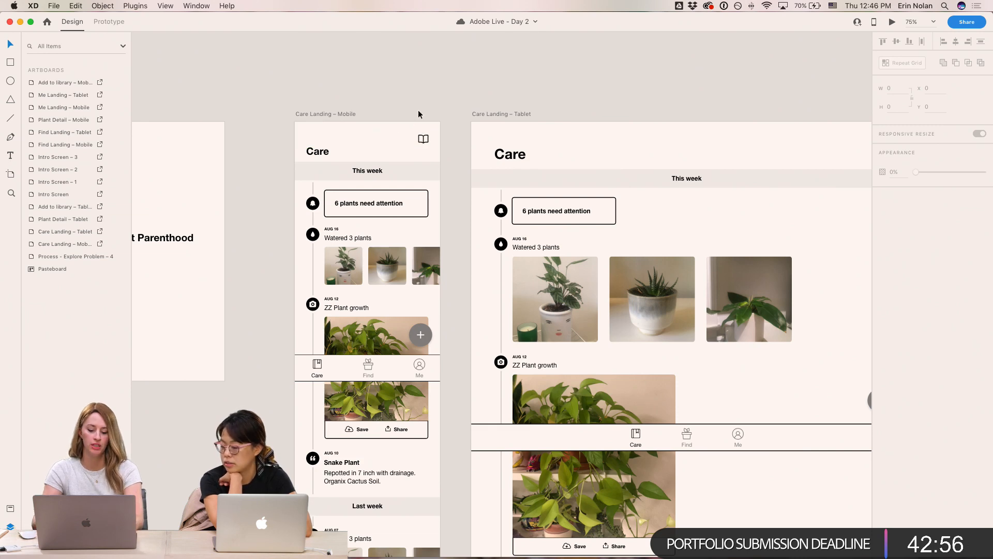
pyautogui.press('super+equal')
pyautogui.moveTo(449, 106); pyautogui.dragTo(482, 129)
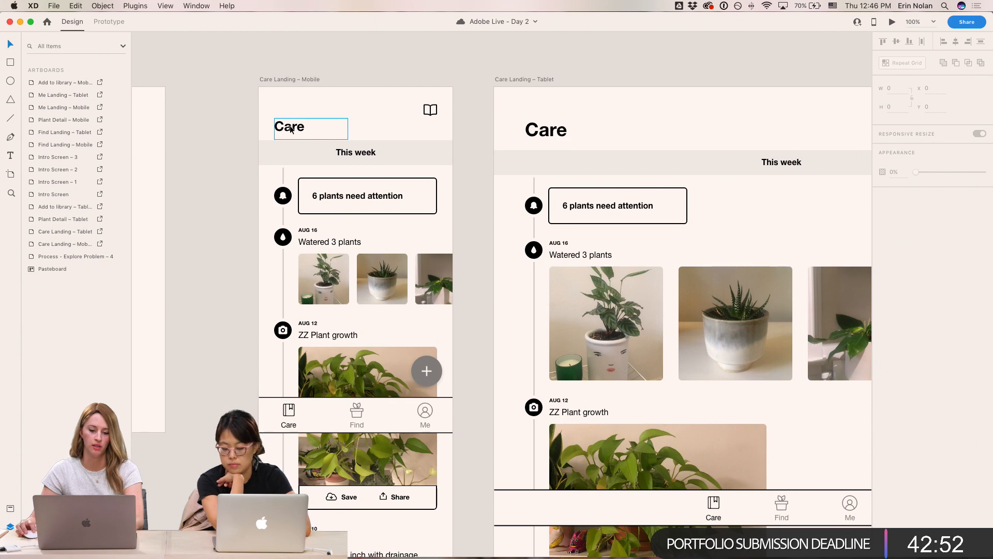
# - Switch to Chrome and open the Typewolf tab
pyautogui.moveTo(441, 553)
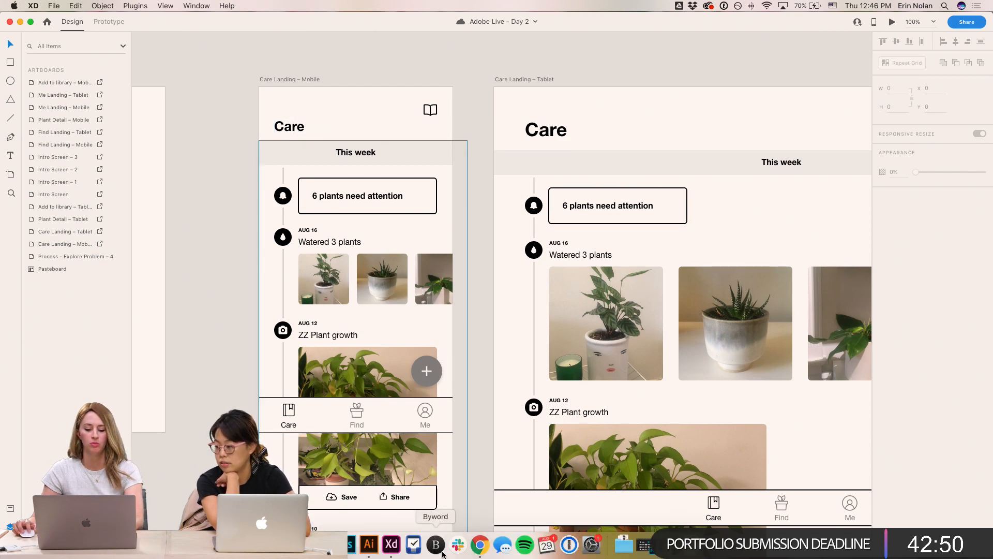
pyautogui.click(485, 552)
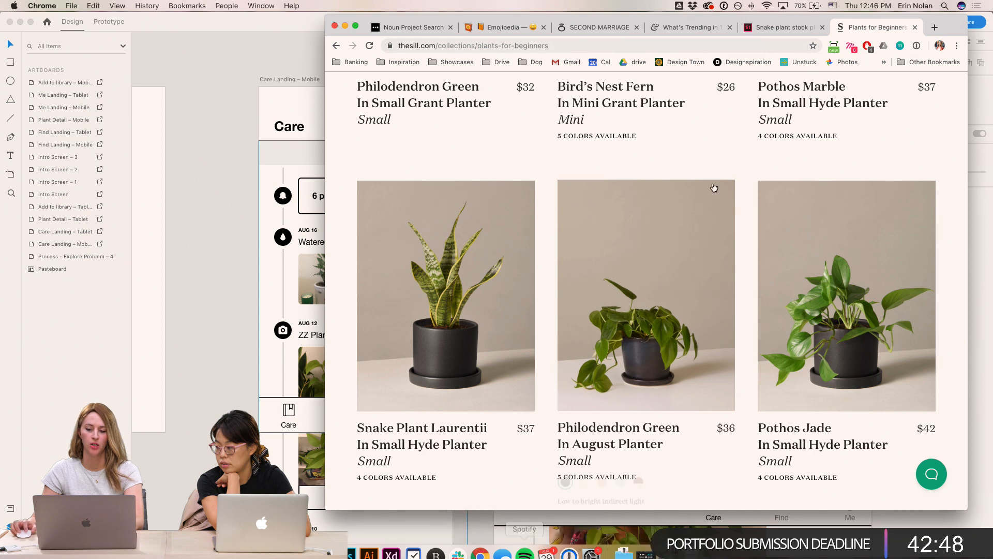
pyautogui.click(682, 28)
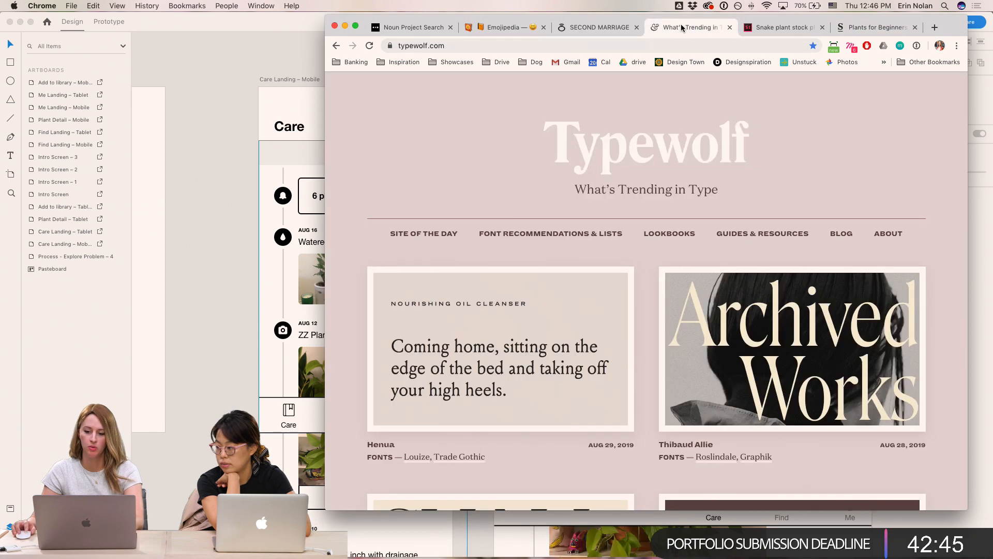
# - Search Google for "adobe type inspoi" from the snake plant stock tab
pyautogui.click(777, 30)
pyautogui.click(761, 44)
pyautogui.write('adobe')
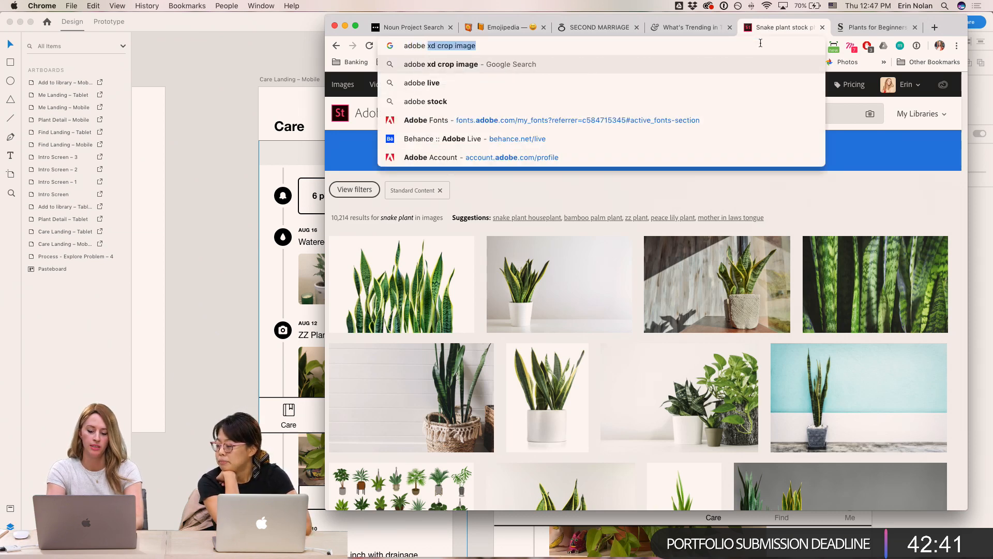
pyautogui.press('BackSpace')
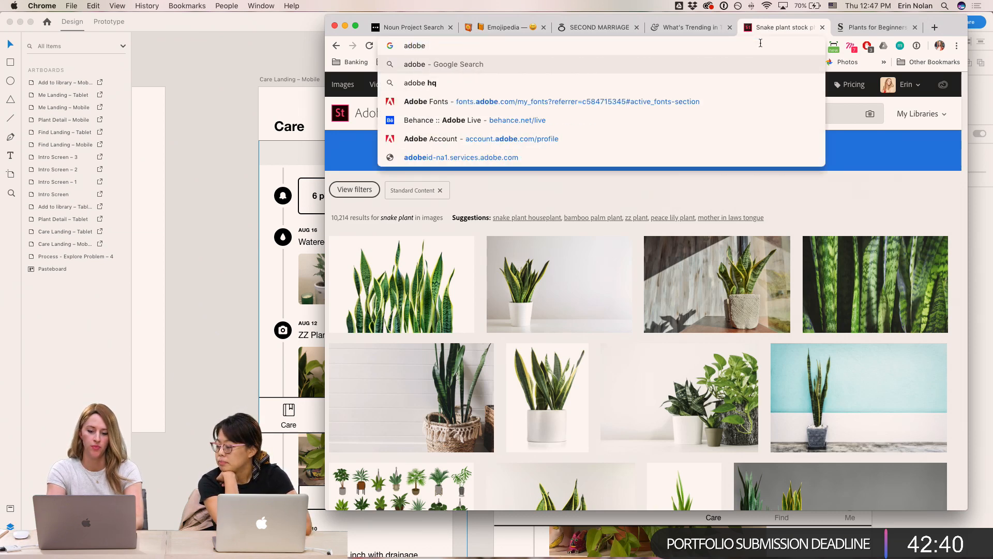
pyautogui.write('type')
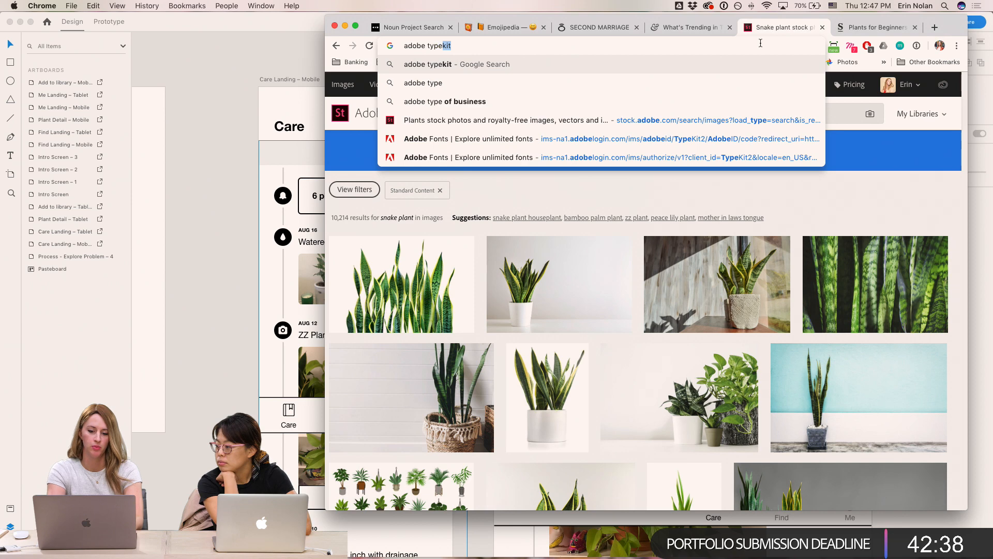
pyautogui.write(' inspoi')
pyautogui.press('Return')
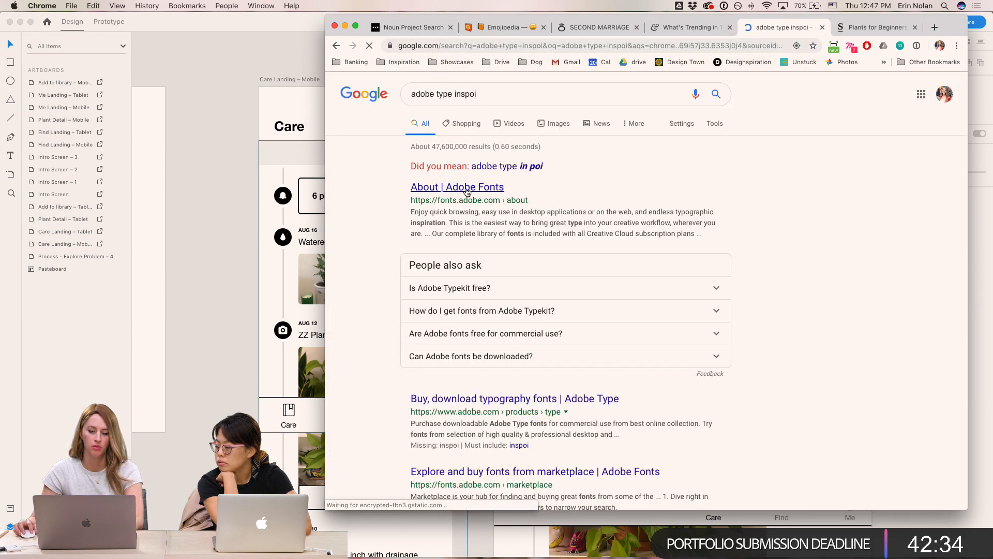
# - Open the About | Adobe Fonts result in a new tab and view its page
pyautogui.keyDown('super'); pyautogui.click(467, 192); pyautogui.keyUp('super')
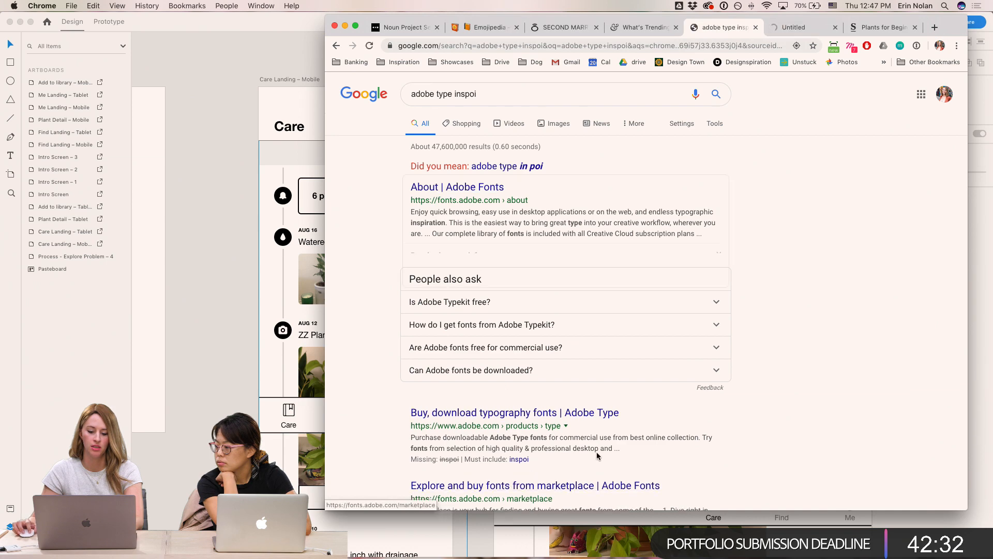
pyautogui.click(800, 31)
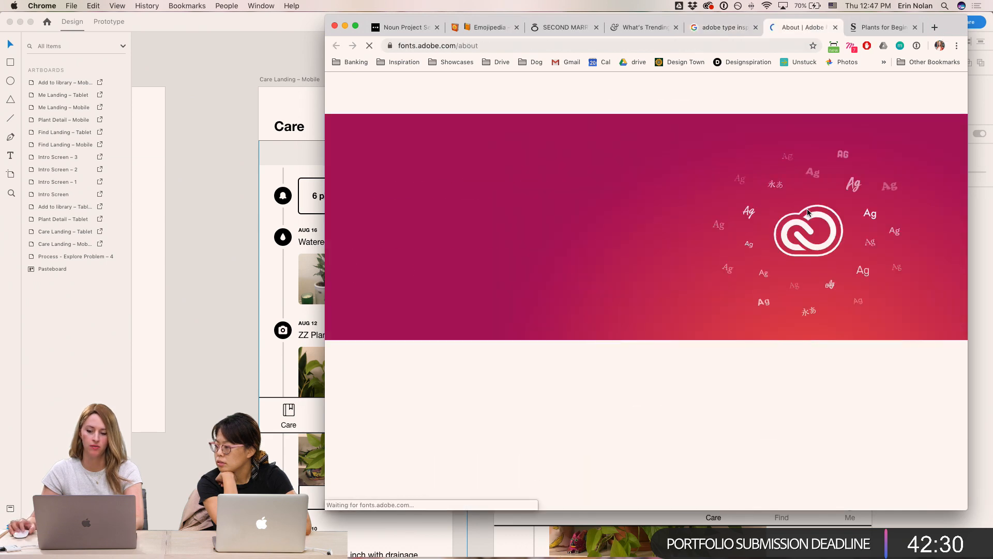
pyautogui.scroll(-15, 796, 213)
pyautogui.scroll(15, 582, 126)
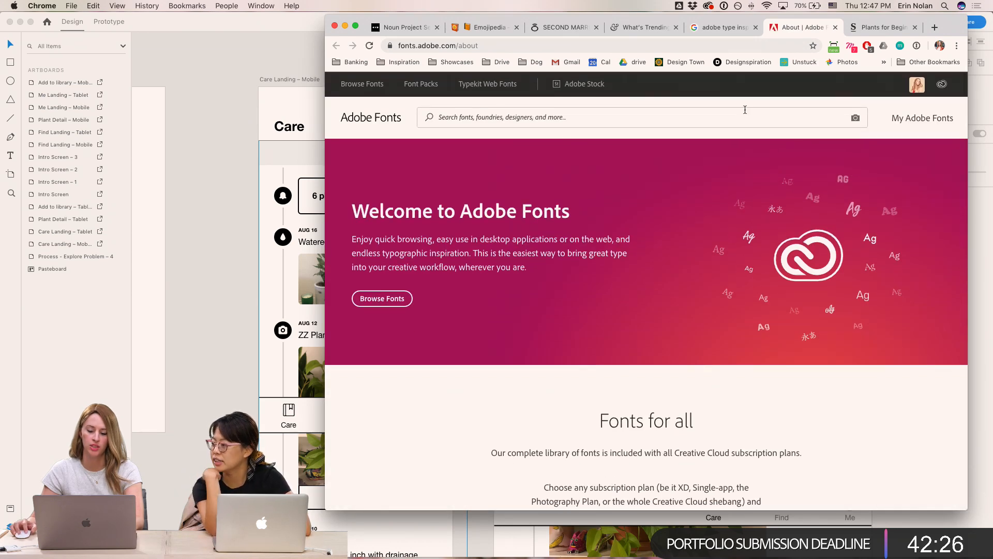
# - Open Adobe Fonts' Font Packs and browse the curated packs
pyautogui.click(421, 89)
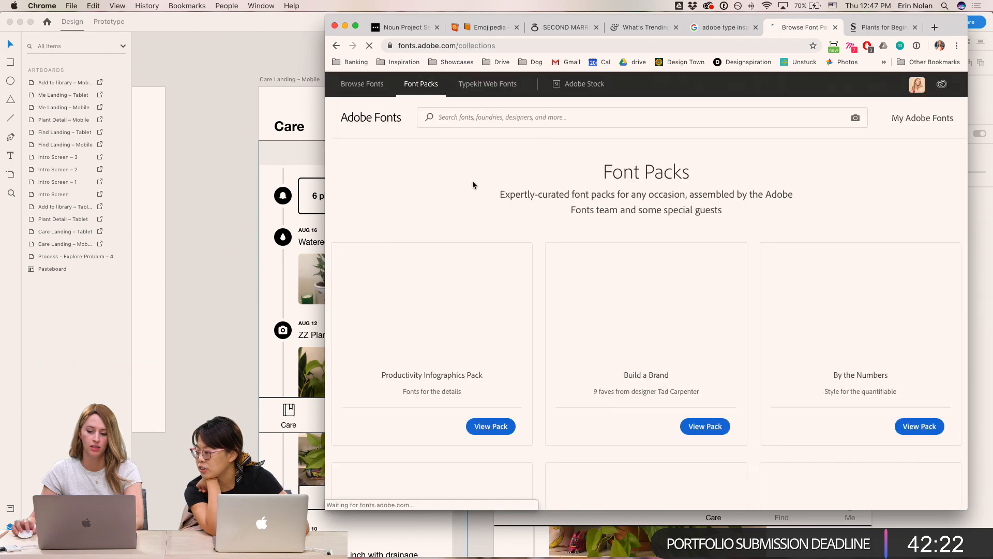
pyautogui.scroll(-1, 471, 186)
pyautogui.scroll(-3, 469, 184)
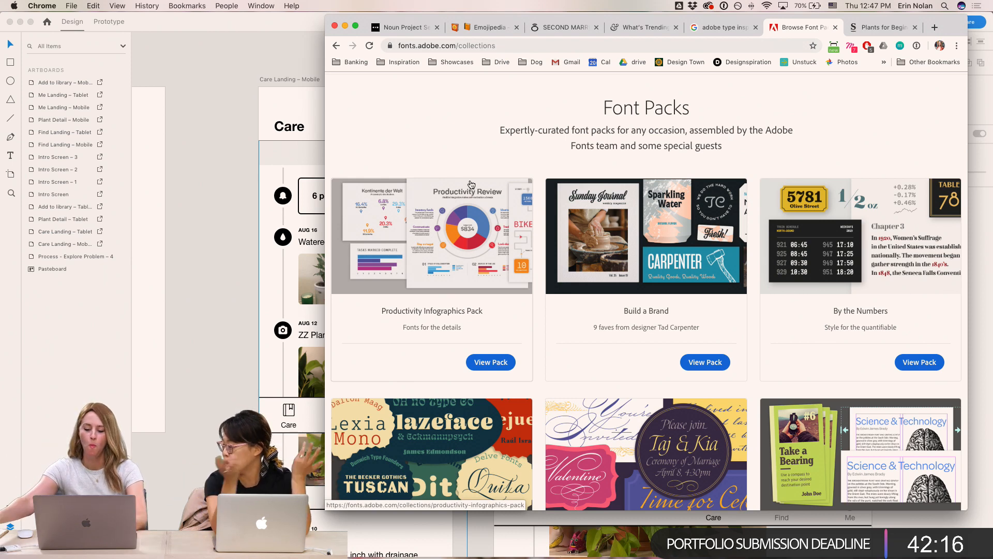
pyautogui.scroll(-8, 660, 311)
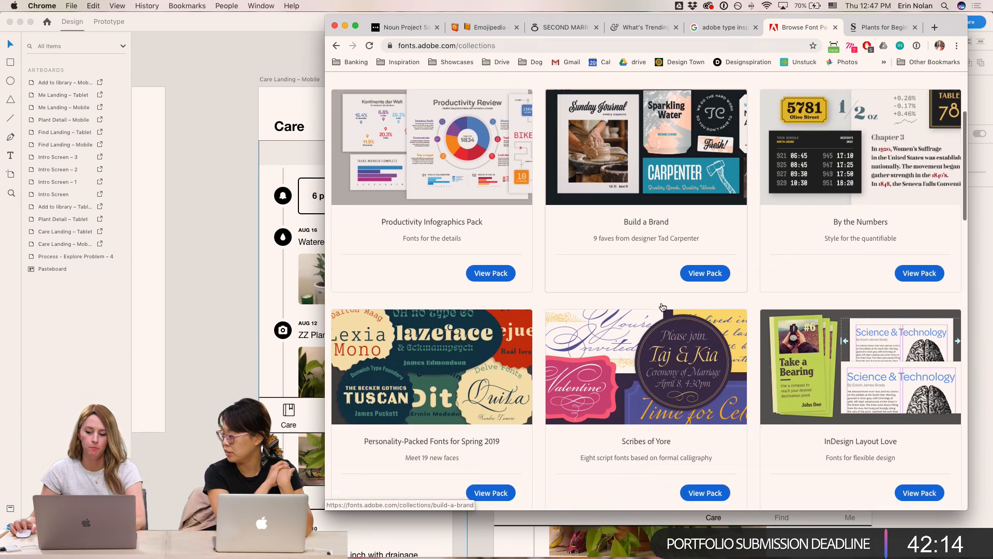
# - Close the Google results tab, return to Typewolf and enlarge the browser window to fill the screen
pyautogui.click(734, 28)
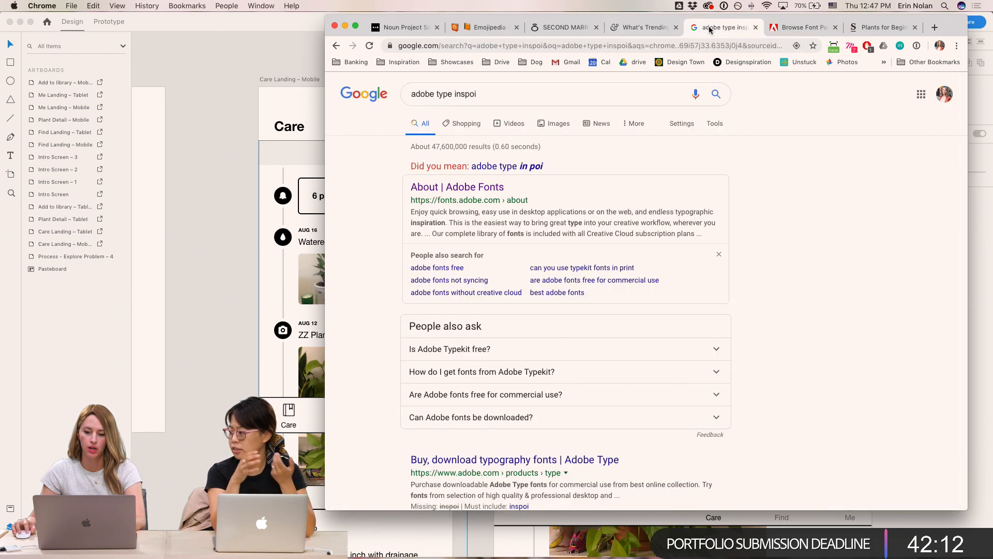
pyautogui.click(756, 28)
pyautogui.click(645, 29)
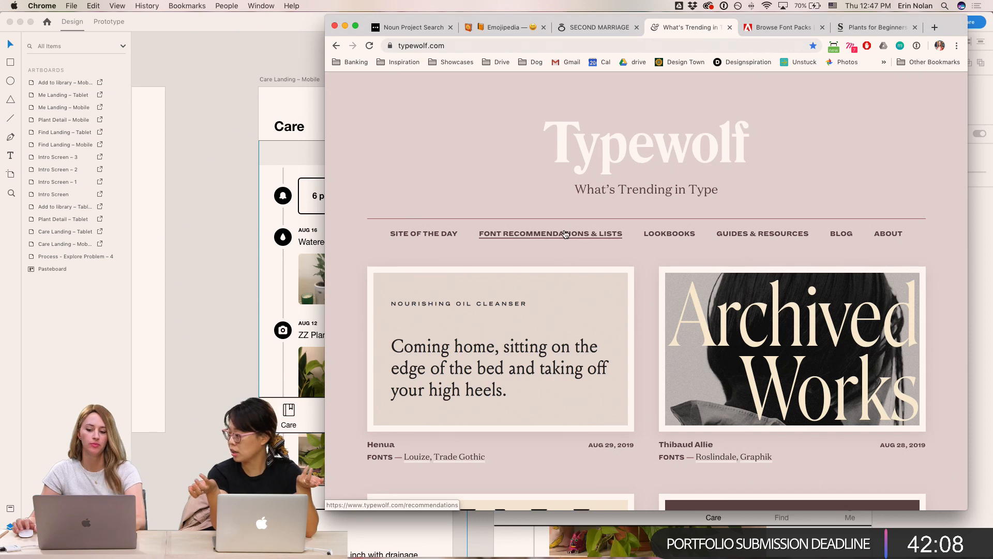
pyautogui.moveTo(326, 15); pyautogui.dragTo(1, 2)
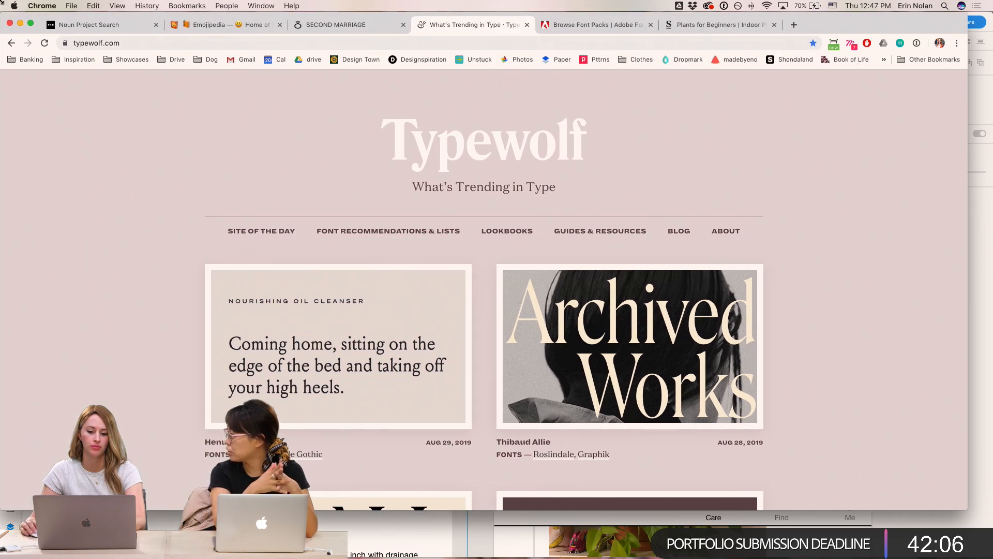
pyautogui.moveTo(963, 510); pyautogui.dragTo(984, 554)
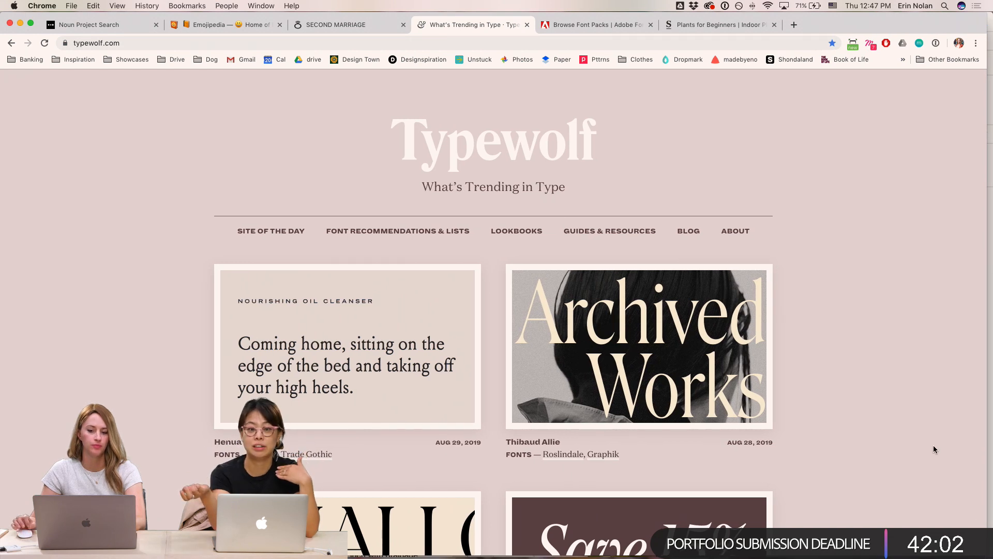
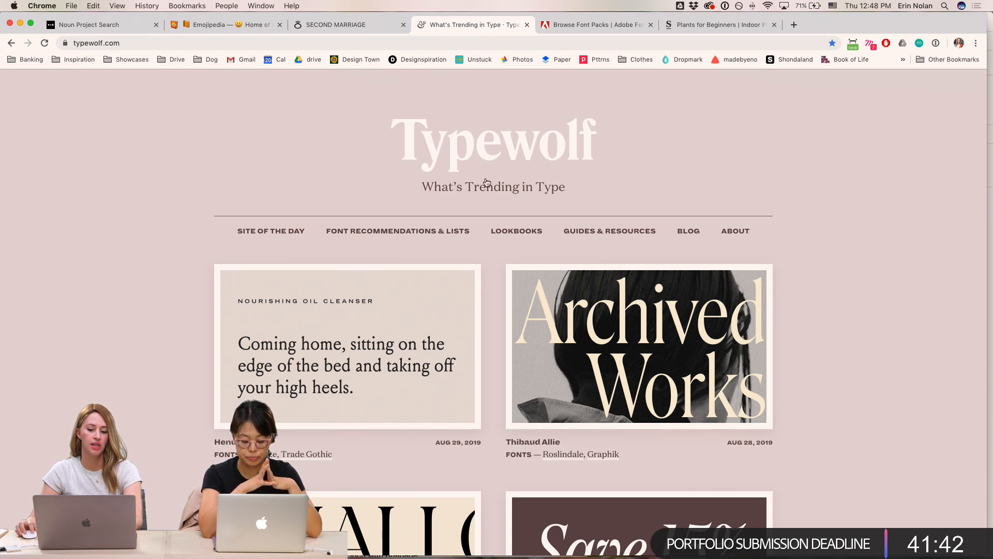
# - Open Typewolf's Font Recommendations & Lists page and zoom the page to 125%
pyautogui.click(395, 236)
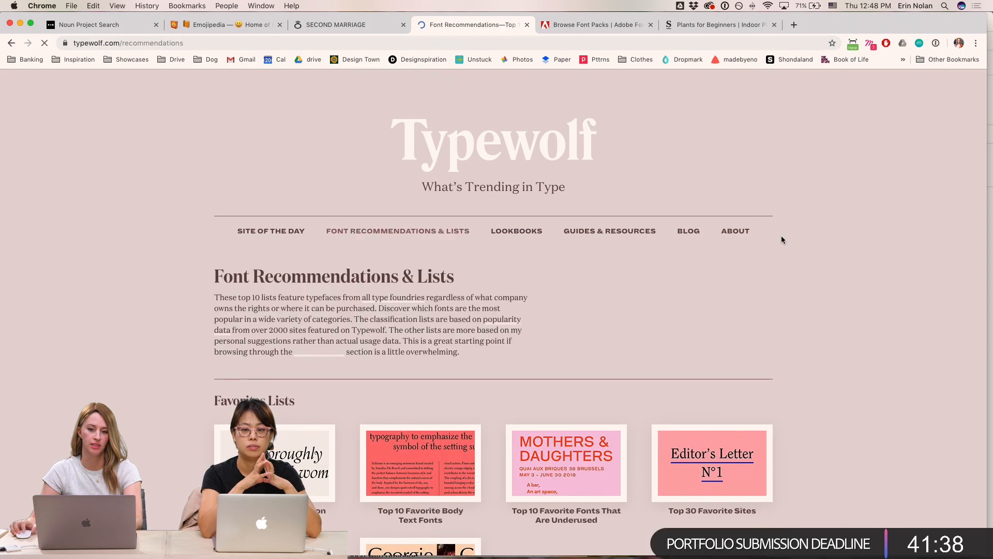
pyautogui.press('super+equal')
pyautogui.press('super+equal')
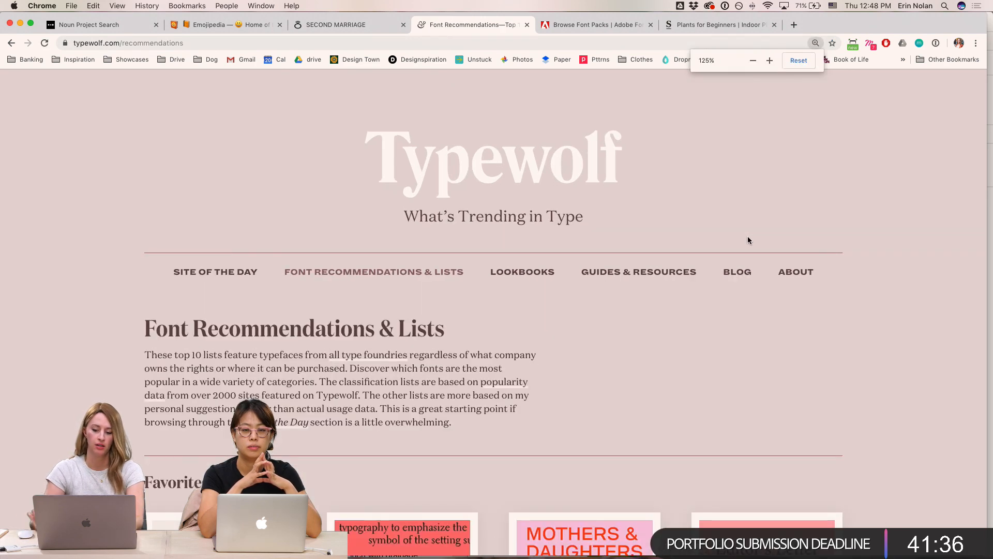
# - Open the Top 40 Favorite Fonts on Adobe Fonts (Typekit) list
pyautogui.scroll(-3, 730, 300)
pyautogui.scroll(-5, 730, 304)
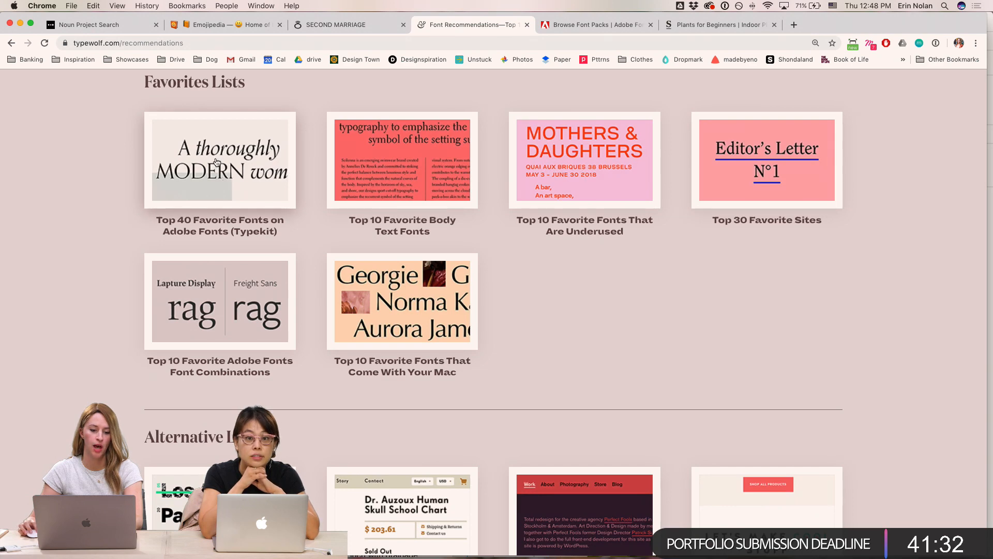
pyautogui.click(210, 184)
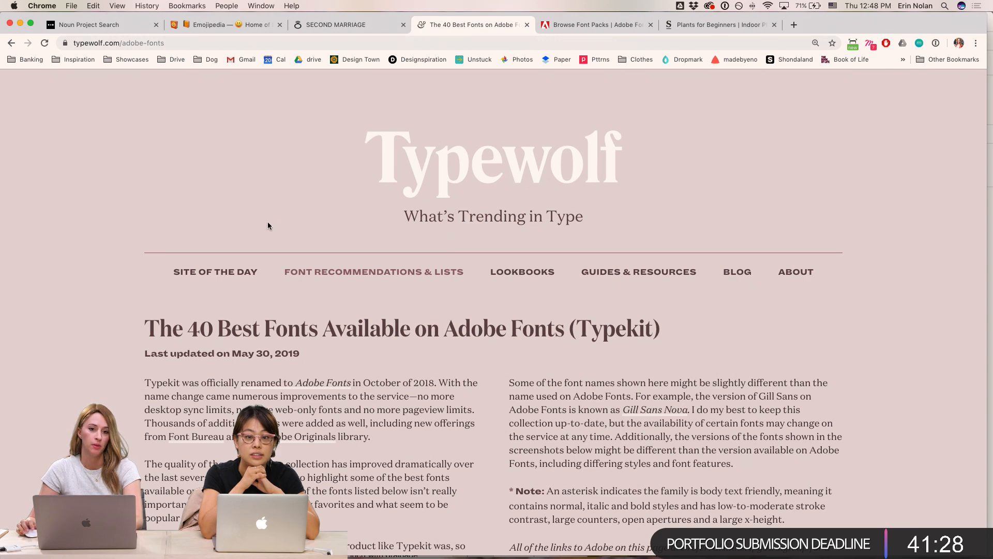
# - Capture a region screenshot of the Acumin "Guided by Voices" font sample
pyautogui.scroll(-8, 414, 299)
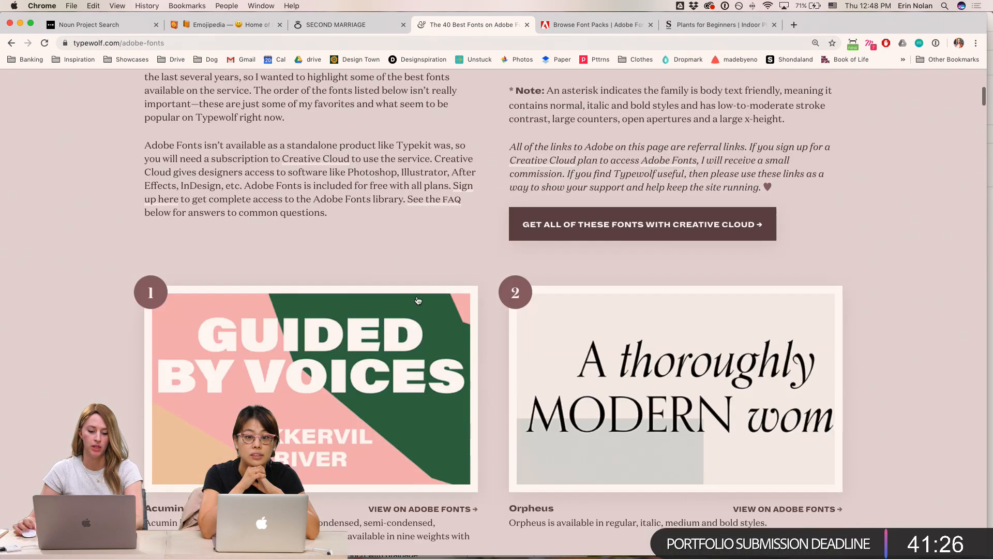
pyautogui.scroll(-3, 418, 299)
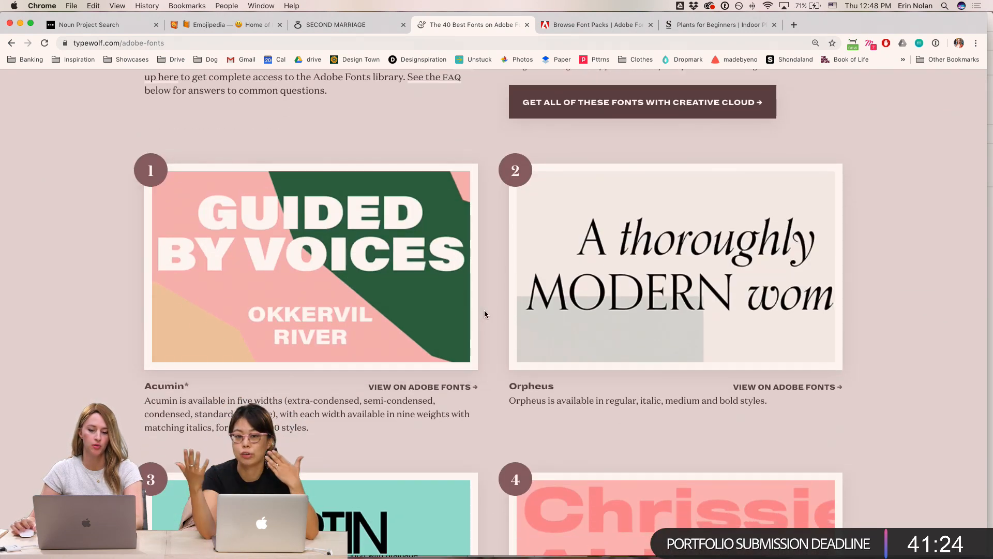
pyautogui.press('super+shift+4')
pyautogui.moveTo(469, 171); pyautogui.dragTo(139, 373)
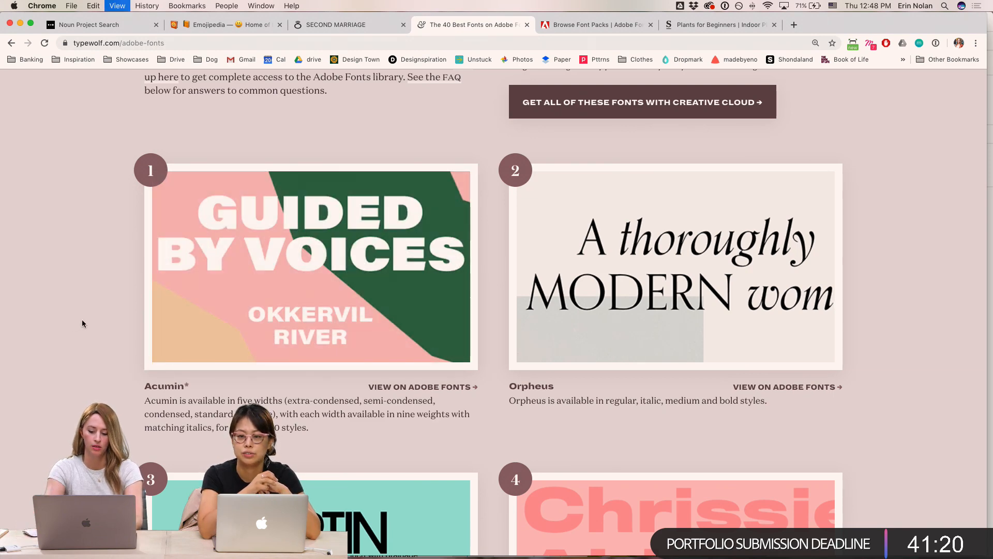
# - Zoom the page out and browse the Adobe Fonts list's font samples
pyautogui.press('super+minus')
pyautogui.scroll(-5, 147, 286)
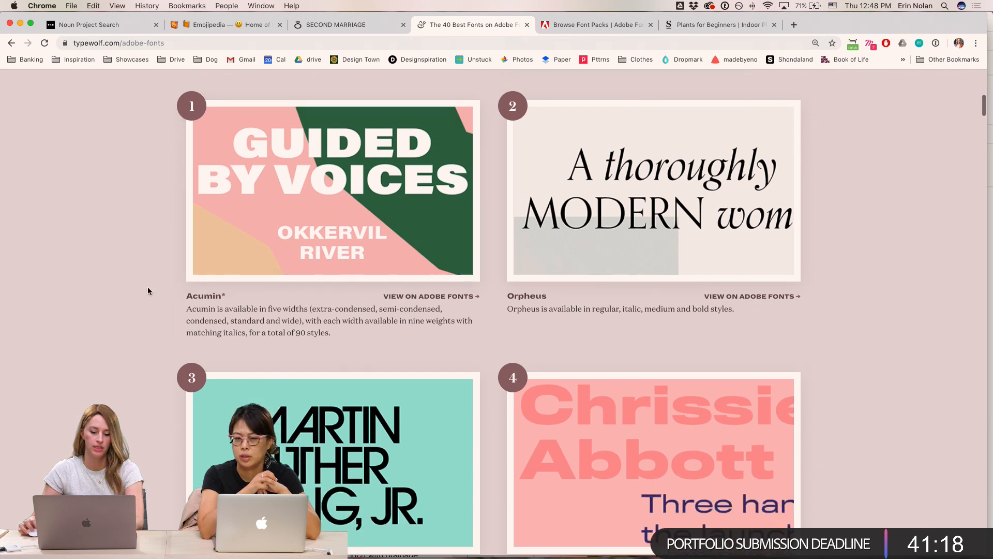
pyautogui.scroll(-7, 158, 296)
pyautogui.scroll(-8, 161, 297)
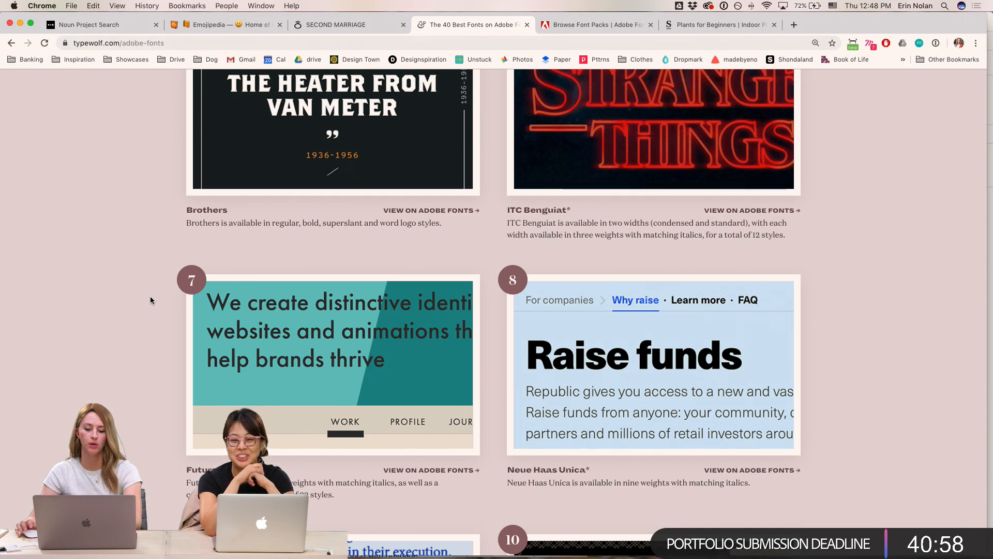
pyautogui.scroll(12, 156, 294)
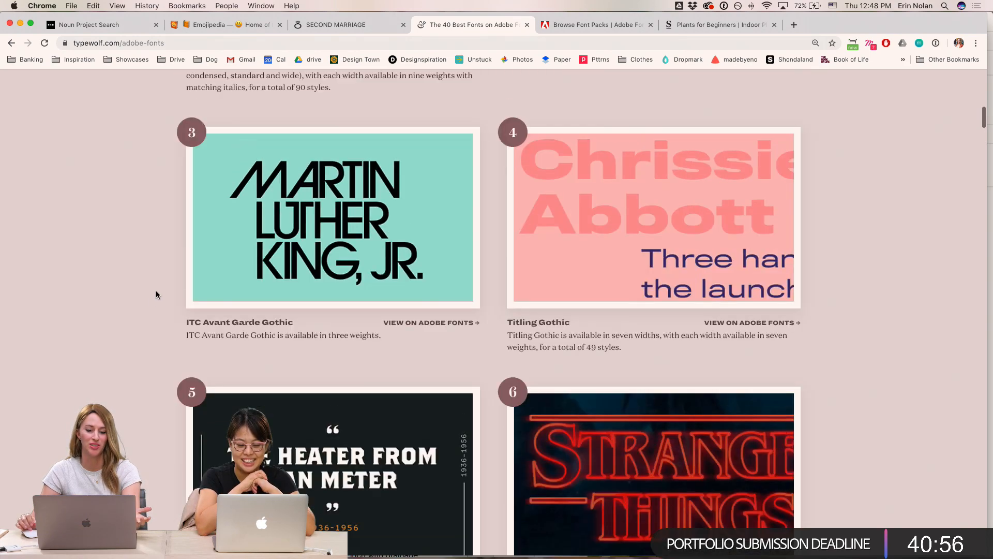
pyautogui.scroll(-15, 156, 294)
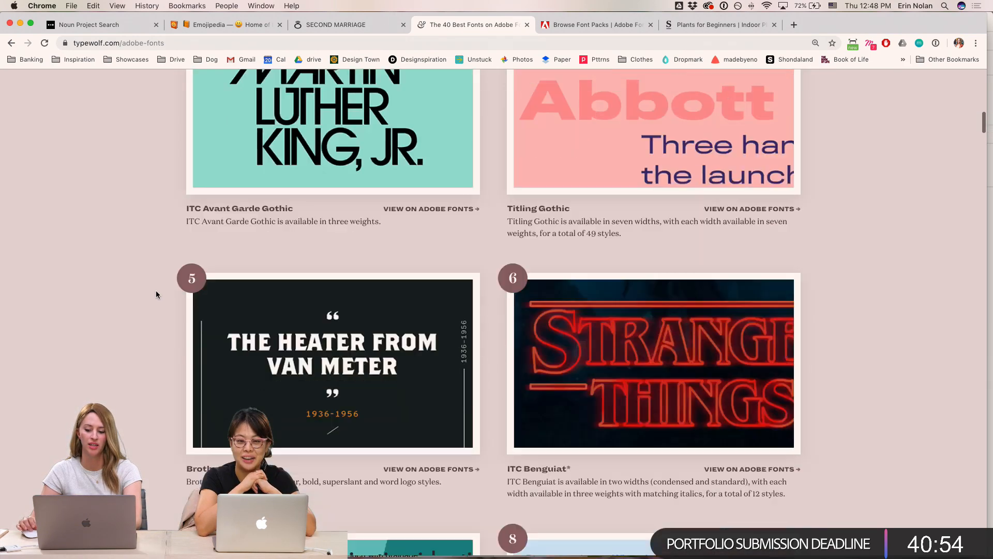
pyautogui.scroll(-5, 156, 295)
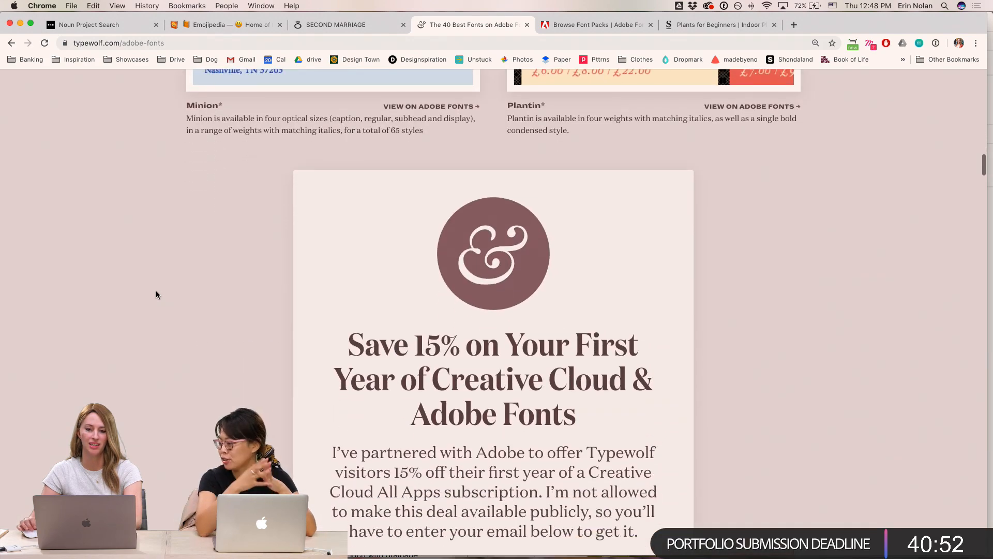
pyautogui.scroll(13, 156, 294)
pyautogui.scroll(12, 157, 294)
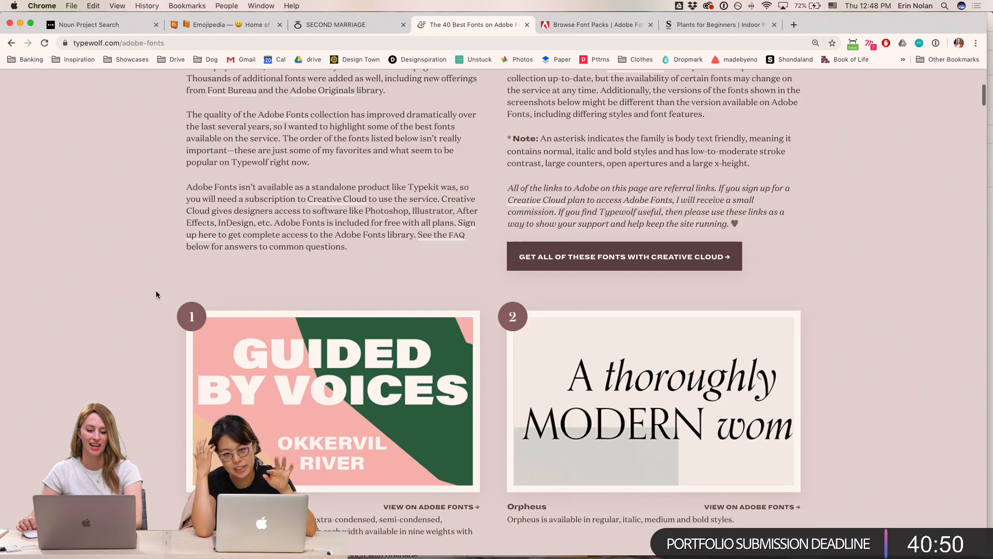
# - Open the Acumin sample's OctFest site-of-the-day page in a new tab and examine its typography
pyautogui.click(301, 455)
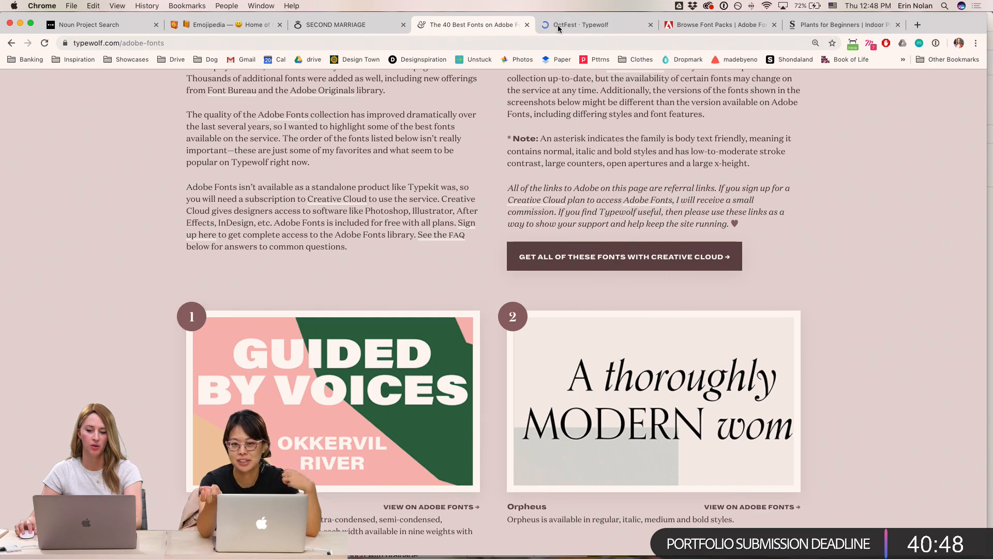
pyautogui.scroll(-15, 874, 243)
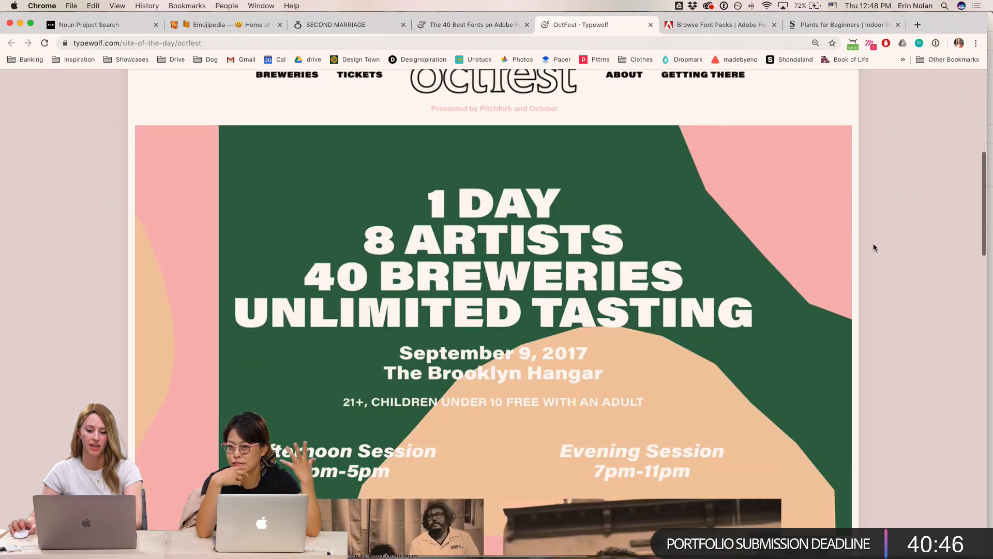
pyautogui.scroll(15, 874, 243)
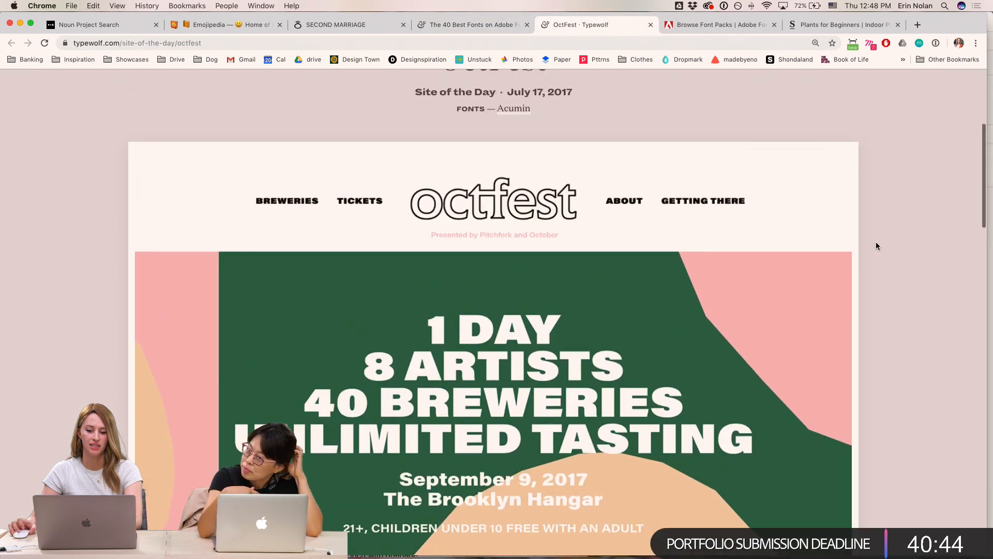
pyautogui.scroll(1, 876, 241)
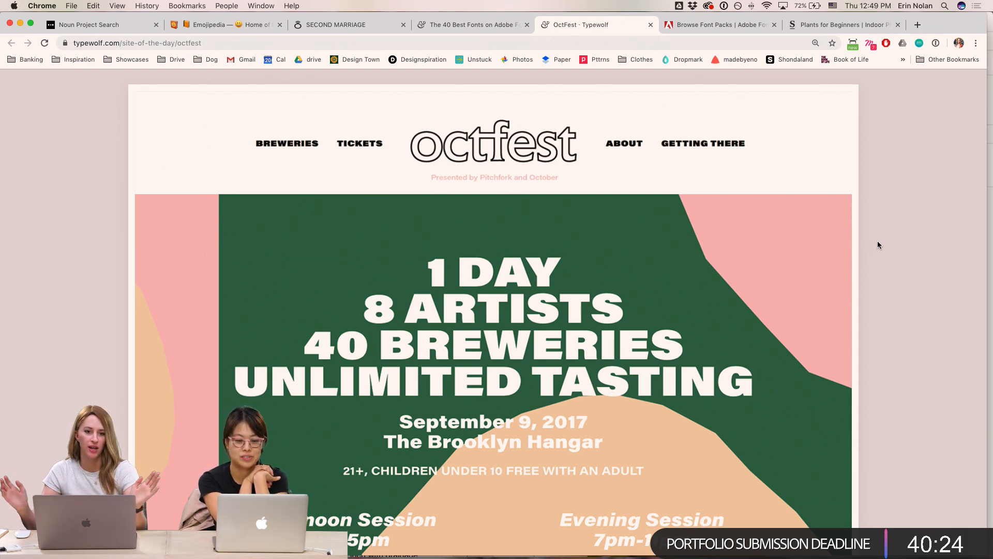
pyautogui.scroll(-2, 863, 276)
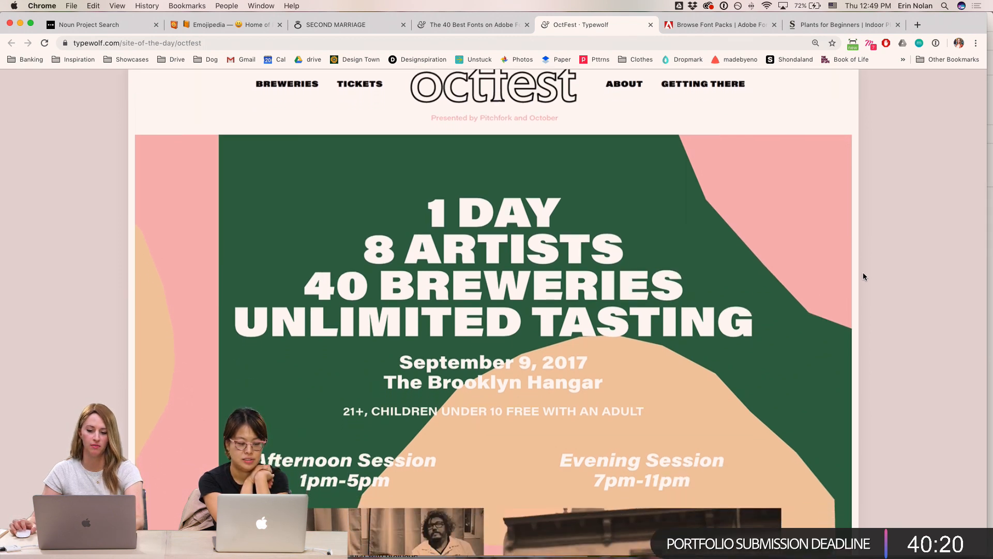
pyautogui.scroll(-1, 862, 277)
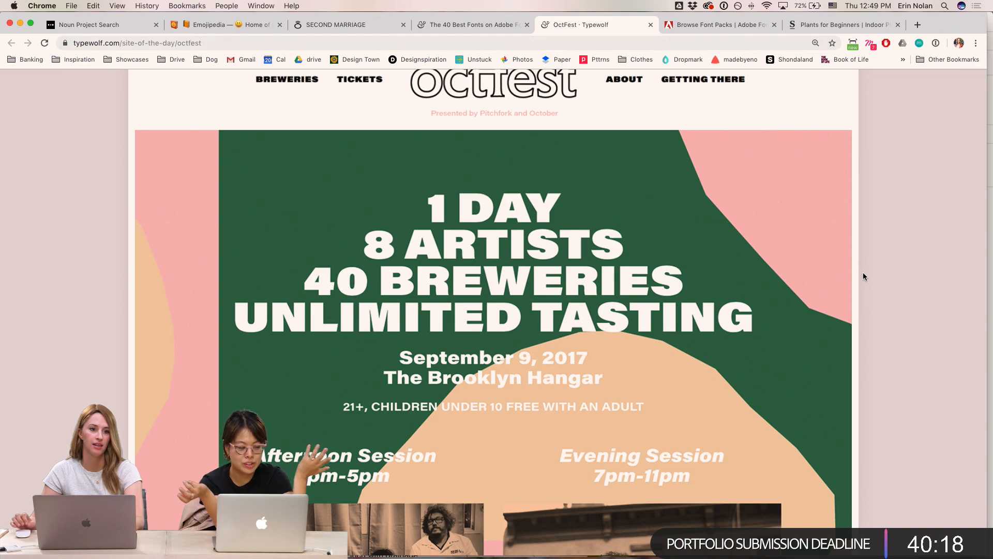
pyautogui.scroll(1, 863, 277)
pyautogui.scroll(-15, 863, 277)
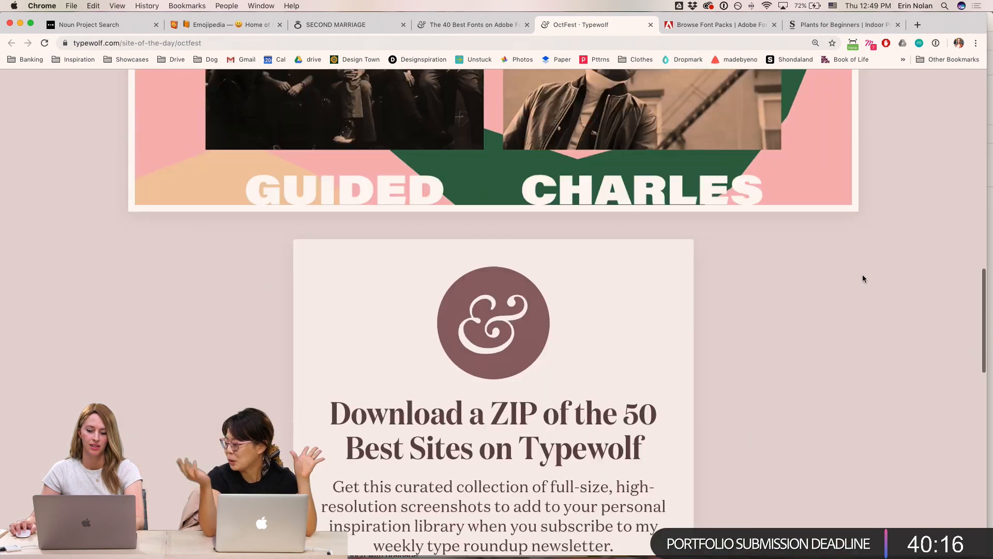
pyautogui.scroll(15, 860, 267)
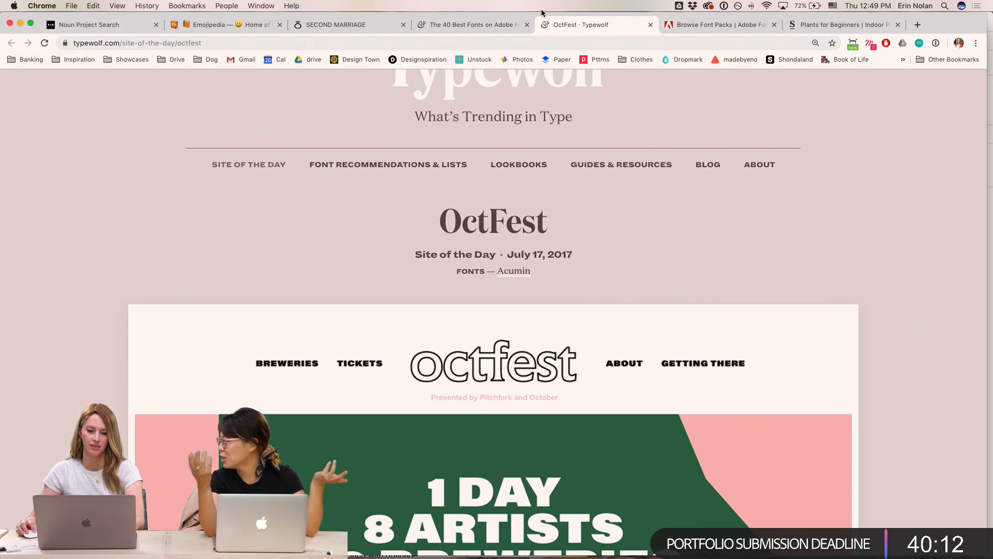
# - Return to the Adobe Fonts list tab, zoom out to 100% and browse the fonts again
pyautogui.click(502, 25)
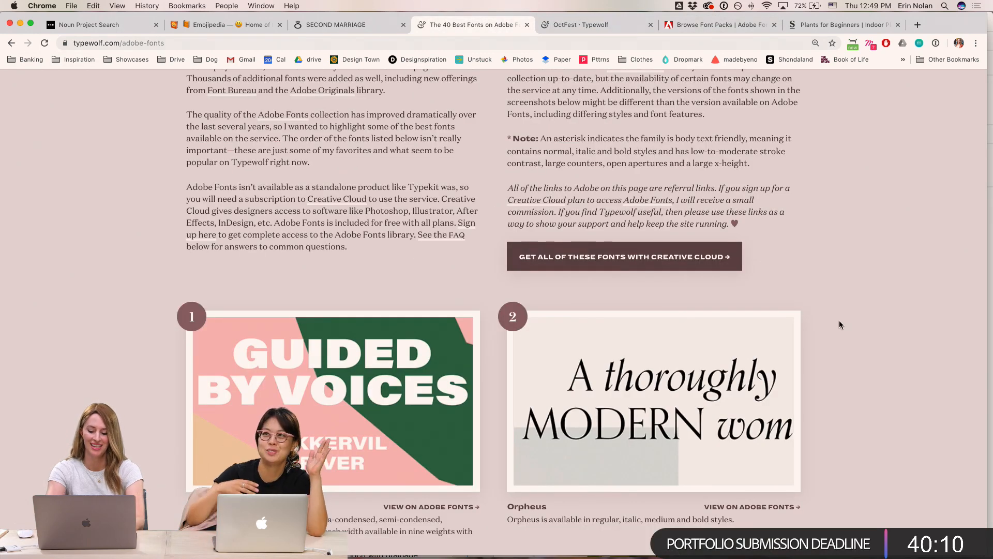
pyautogui.press('super+minus')
pyautogui.scroll(5, 825, 319)
pyautogui.scroll(-15, 824, 320)
pyautogui.scroll(2, 826, 320)
pyautogui.scroll(-8, 827, 321)
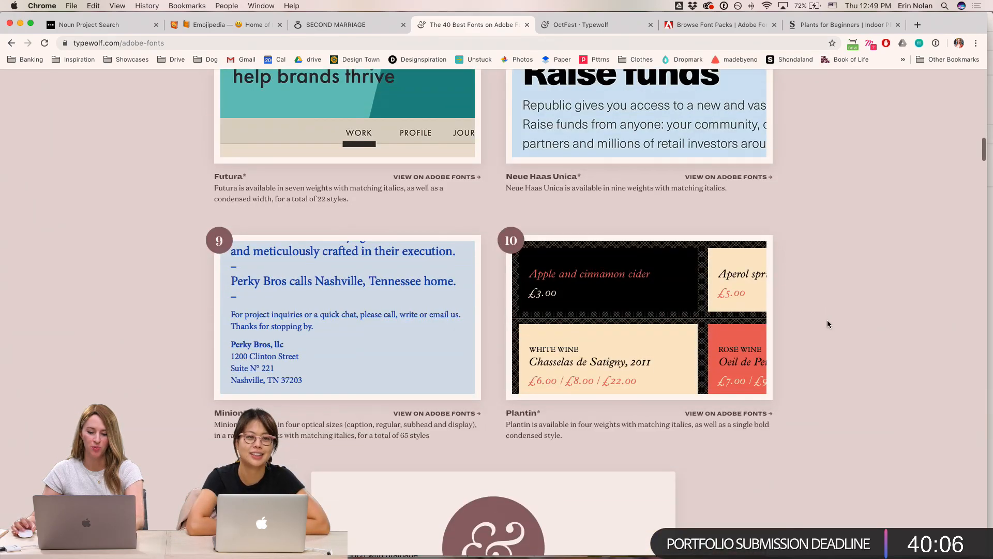
pyautogui.scroll(-5, 828, 322)
pyautogui.scroll(6, 828, 322)
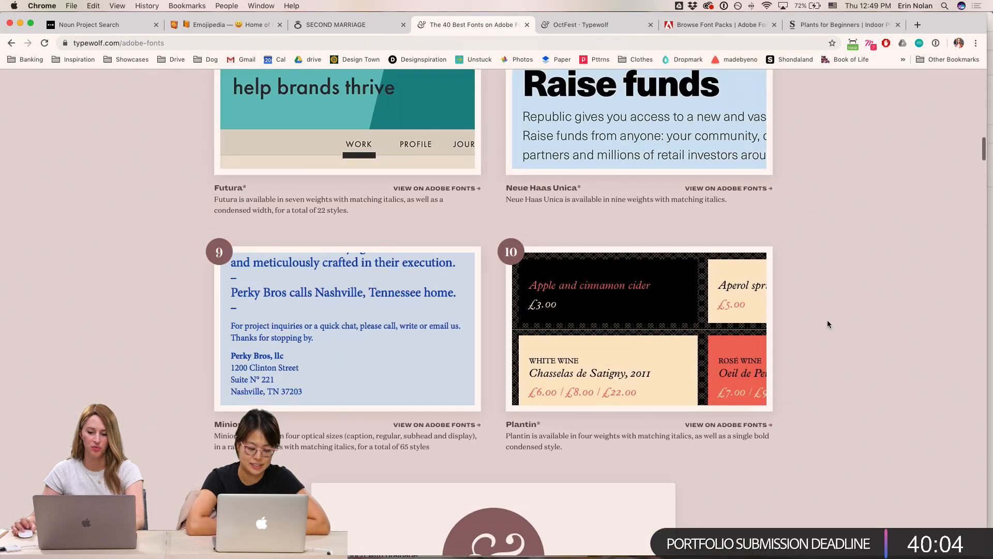
pyautogui.scroll(2, 828, 323)
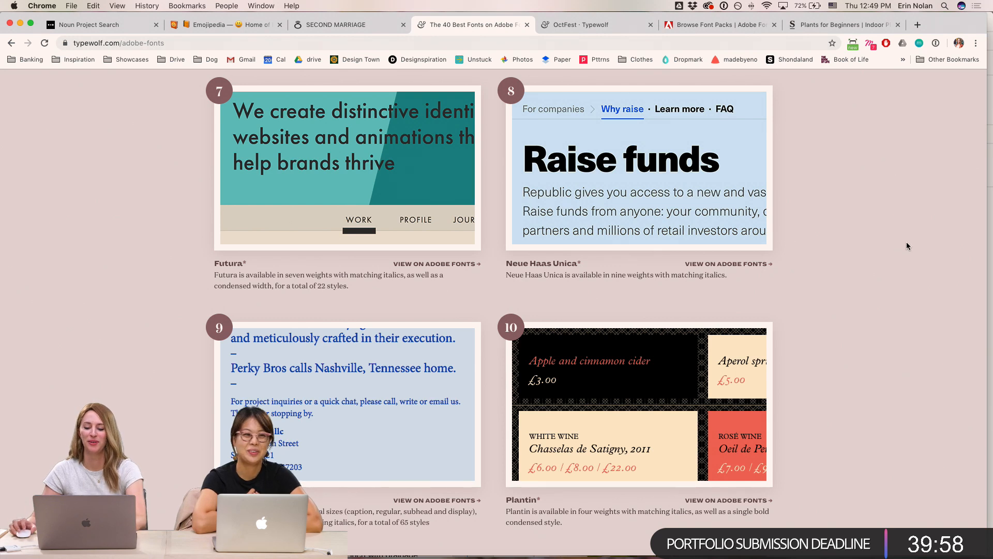
pyautogui.scroll(1, 896, 233)
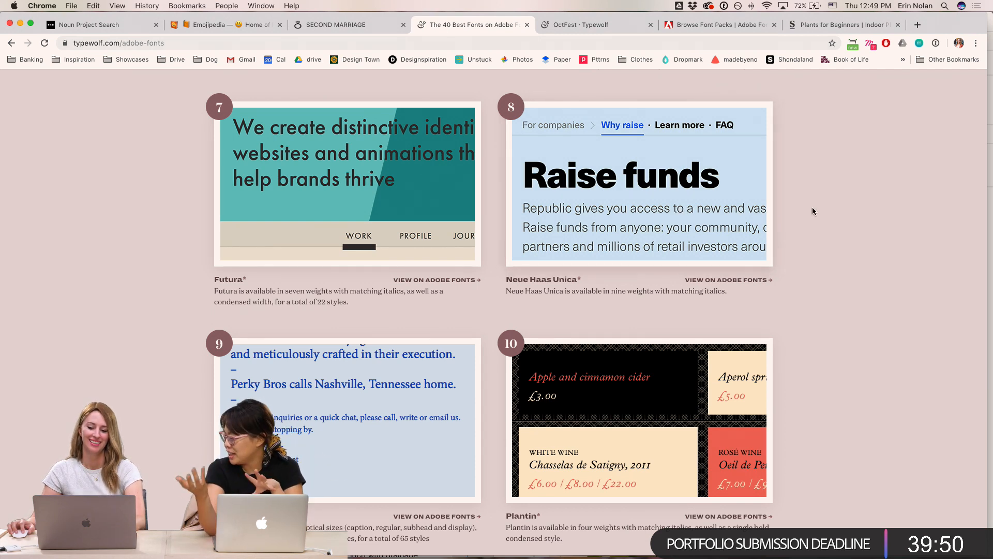
# - Switch to Adobe XD to view the Care artboards, then return to Chrome
pyautogui.moveTo(391, 552)
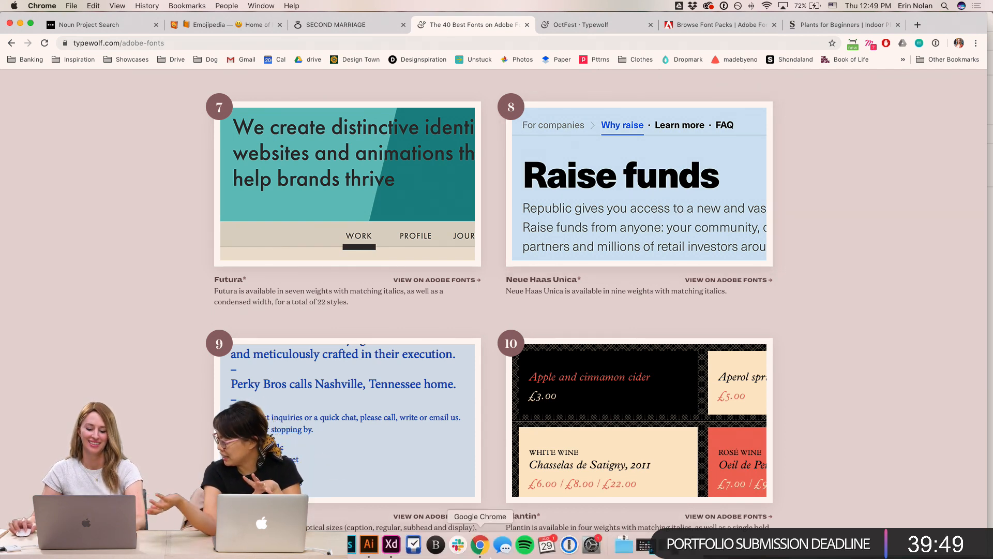
pyautogui.click(390, 544)
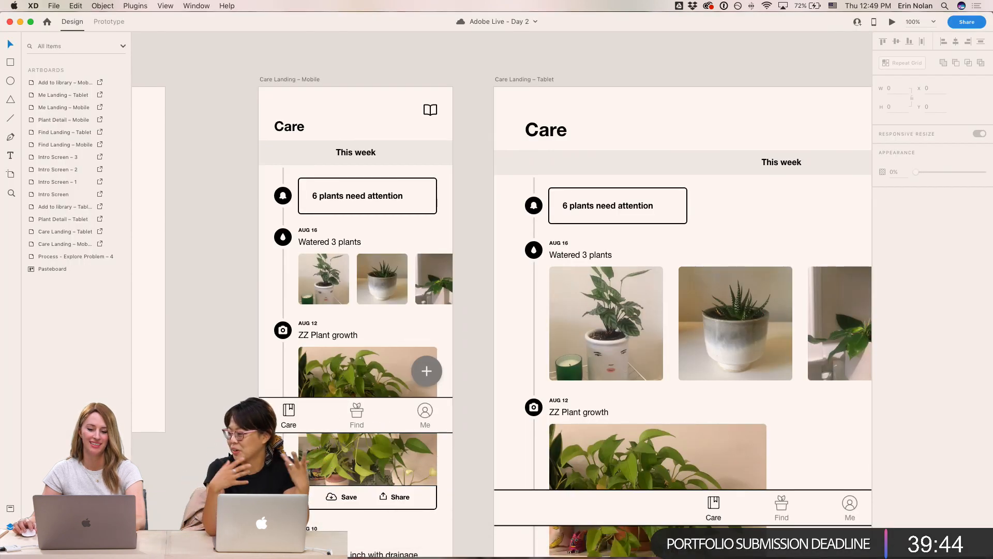
pyautogui.moveTo(516, 553)
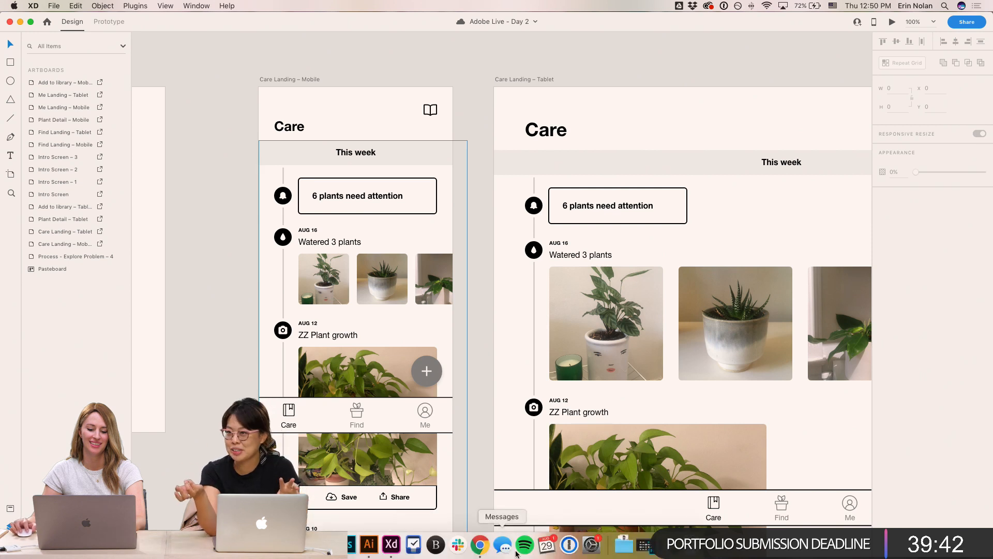
pyautogui.click(479, 544)
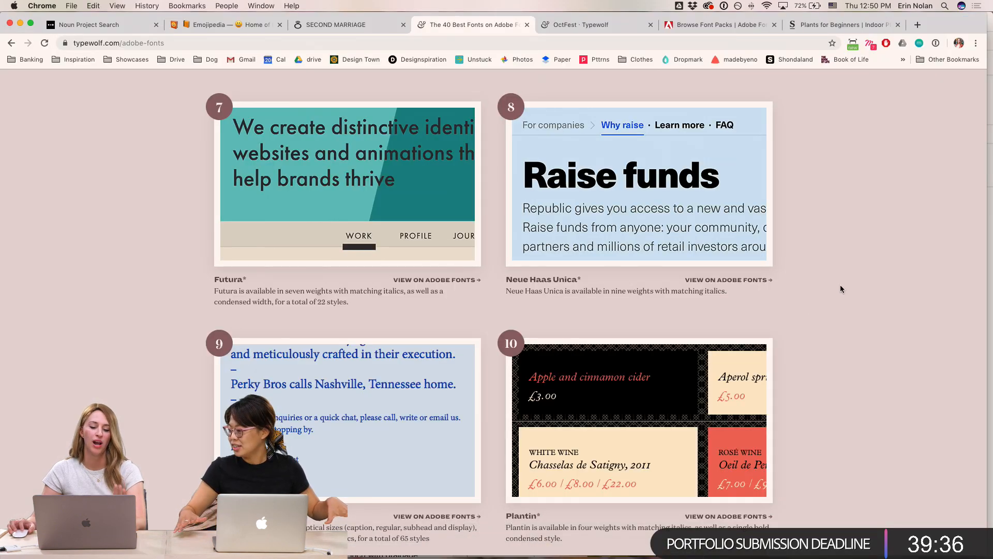
# - Browse further down the list, open the M.A.P site-of-the-day page for Baskerville, then switch back to Adobe XD
pyautogui.scroll(-4, 778, 204)
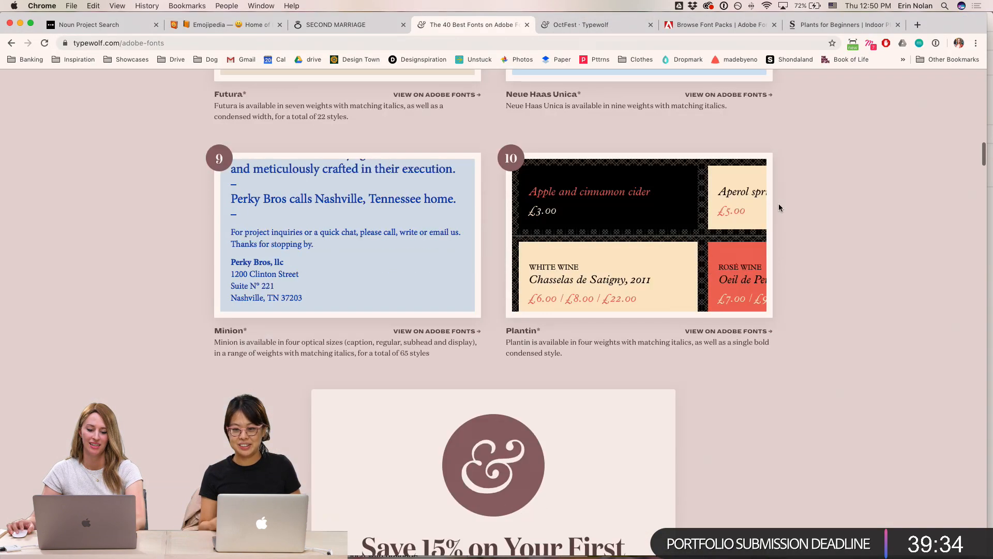
pyautogui.scroll(-15, 778, 239)
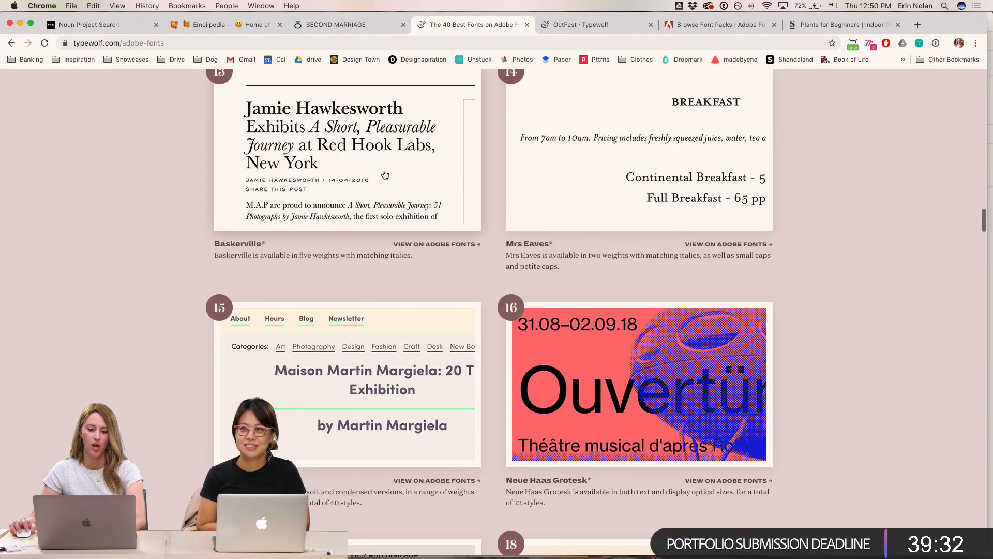
pyautogui.scroll(2, 385, 174)
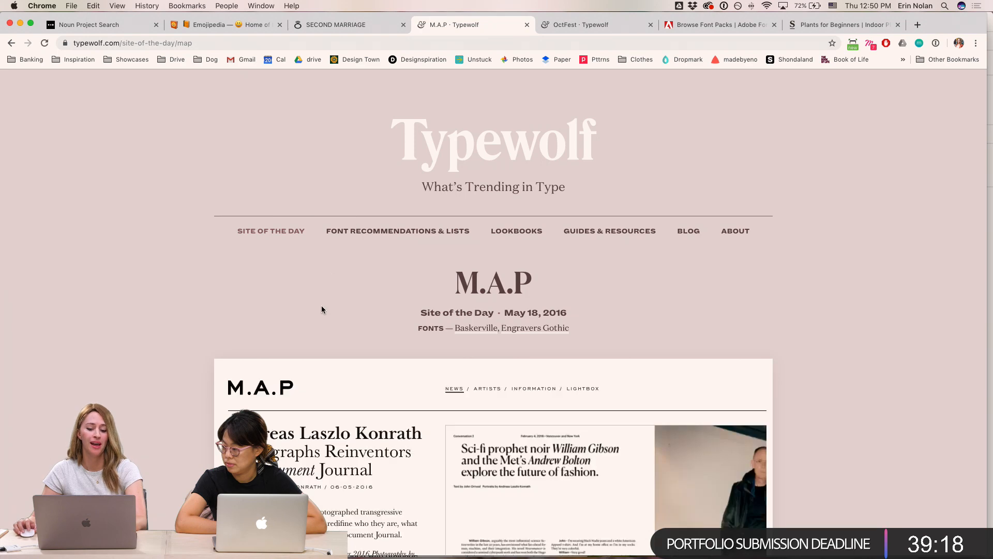
pyautogui.scroll(-7, 321, 309)
pyautogui.scroll(3, 330, 311)
pyautogui.scroll(-6, 330, 310)
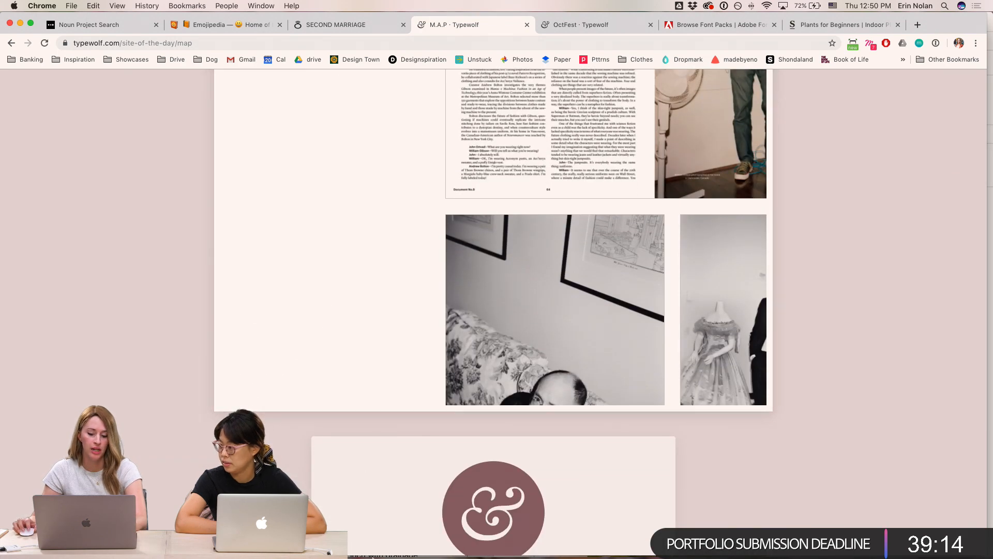
pyautogui.click(384, 549)
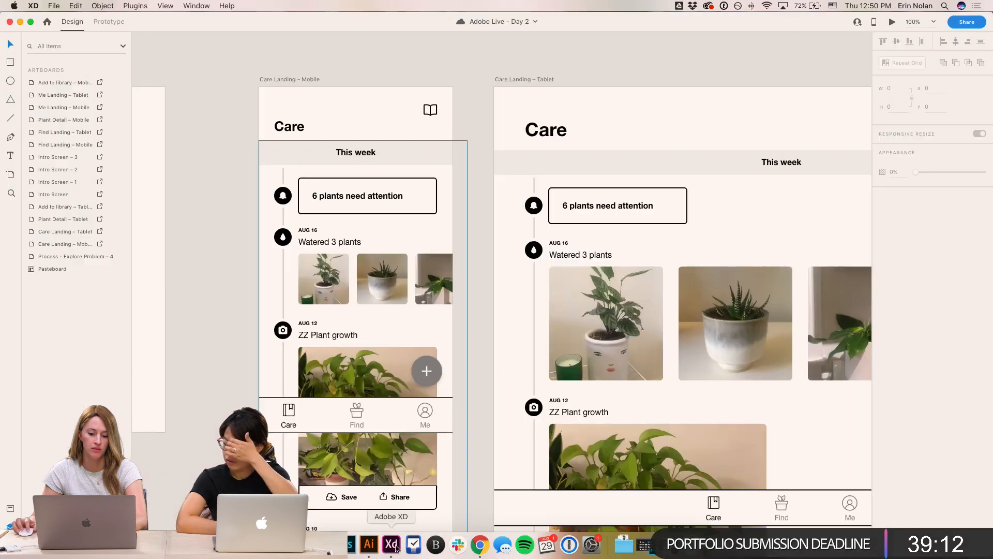
# - Browse and zoom through the inspiration images and palette on the pasteboard
pyautogui.scroll(-5, 517, 385)
pyautogui.press('super+minus')
pyautogui.moveTo(513, 405); pyautogui.dragTo(373, 84)
pyautogui.moveTo(477, 330); pyautogui.dragTo(12, 226)
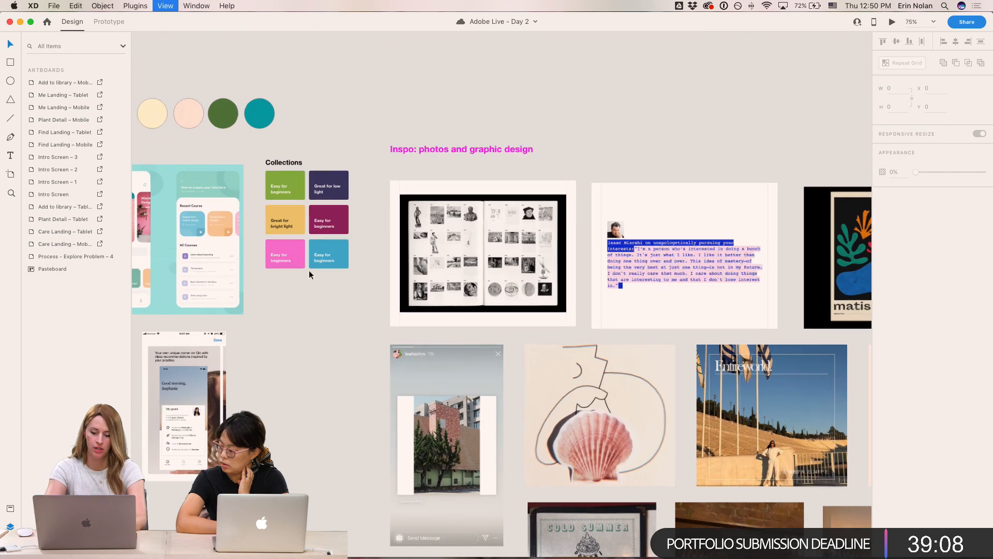
pyautogui.press('super+equal')
pyautogui.press('super+equal')
pyautogui.moveTo(305, 277); pyautogui.dragTo(348, 284)
pyautogui.moveTo(418, 114); pyautogui.dragTo(486, 252)
pyautogui.scroll(1, 721, 208)
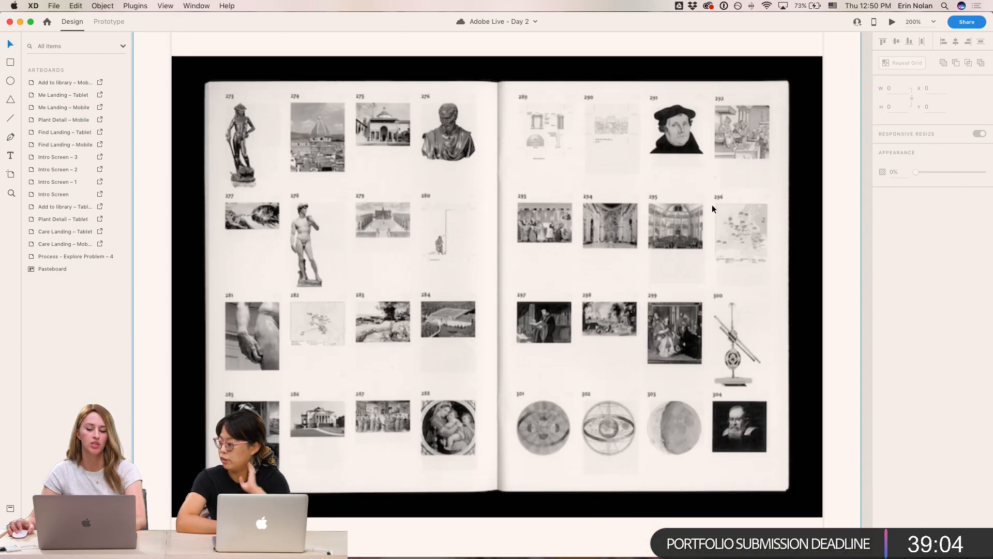
pyautogui.press('super+minus')
pyautogui.press('super+minus')
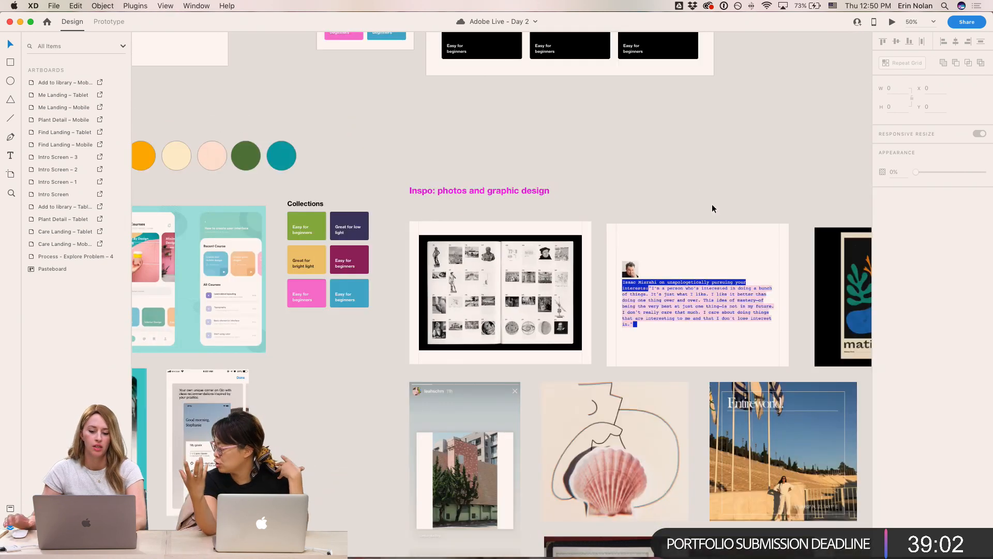
pyautogui.scroll(1, 671, 174)
pyautogui.moveTo(671, 173); pyautogui.dragTo(673, 228)
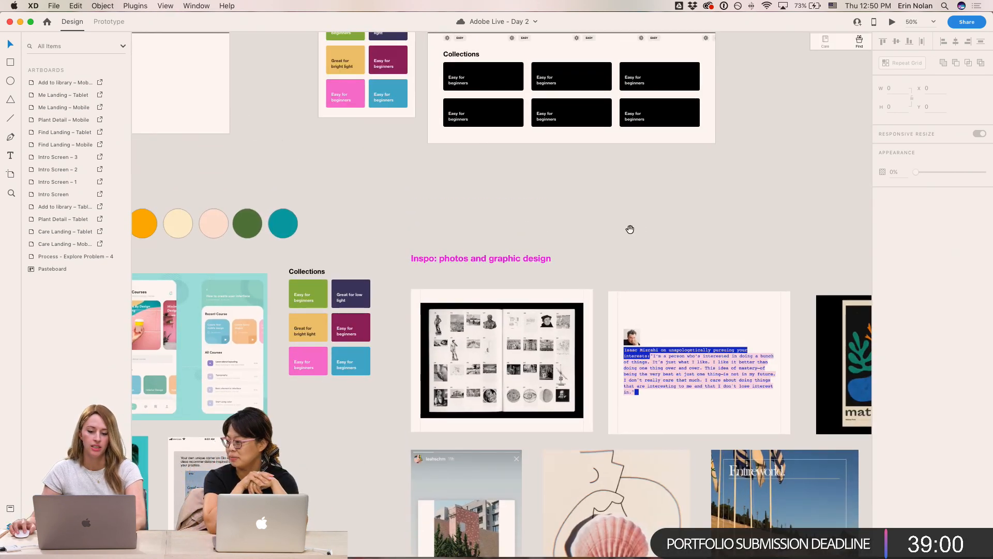
pyautogui.hscroll(5, 640, 225)
# - Duplicate the "Inspo: photos and graphic design" heading and retitle the copy "Academic vibe"
pyautogui.click(385, 256)
pyautogui.moveTo(385, 256); pyautogui.dragTo(763, 120)
pyautogui.doubleClick(764, 121)
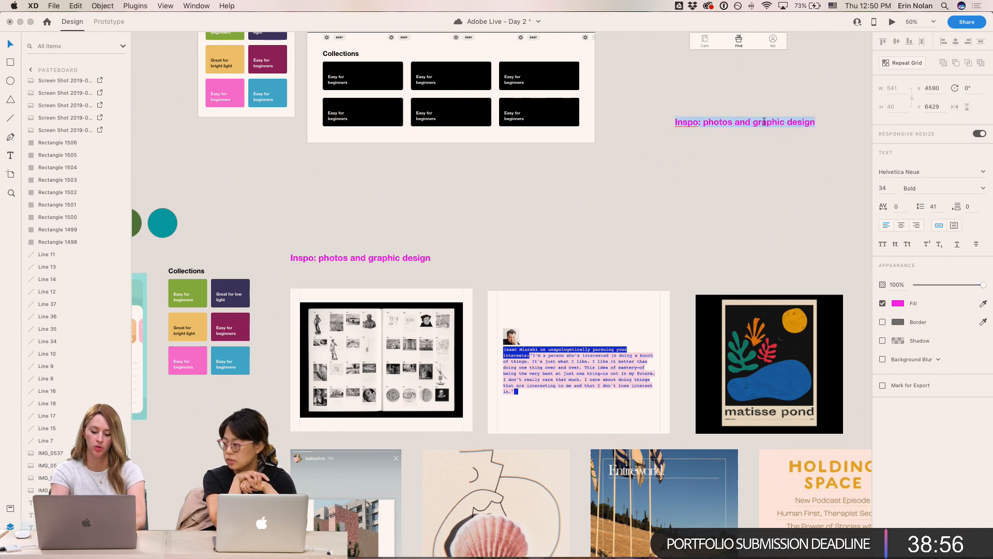
pyautogui.write('Ace')
pyautogui.press('BackSpace')
pyautogui.write('ademic vibe')
pyautogui.press('Escape')
# - Duplicate the "Academic vibe" label below itself and change the copy's text to "Chill, vibrant, sassy"
pyautogui.moveTo(637, 139); pyautogui.dragTo(706, 312)
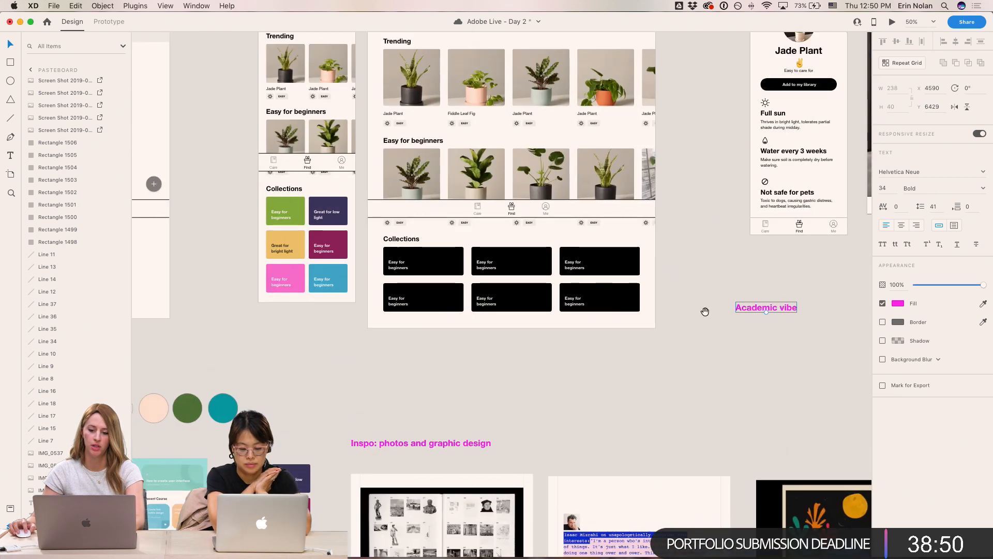
pyautogui.scroll(-5, 543, 173)
pyautogui.hscroll(3, 543, 173)
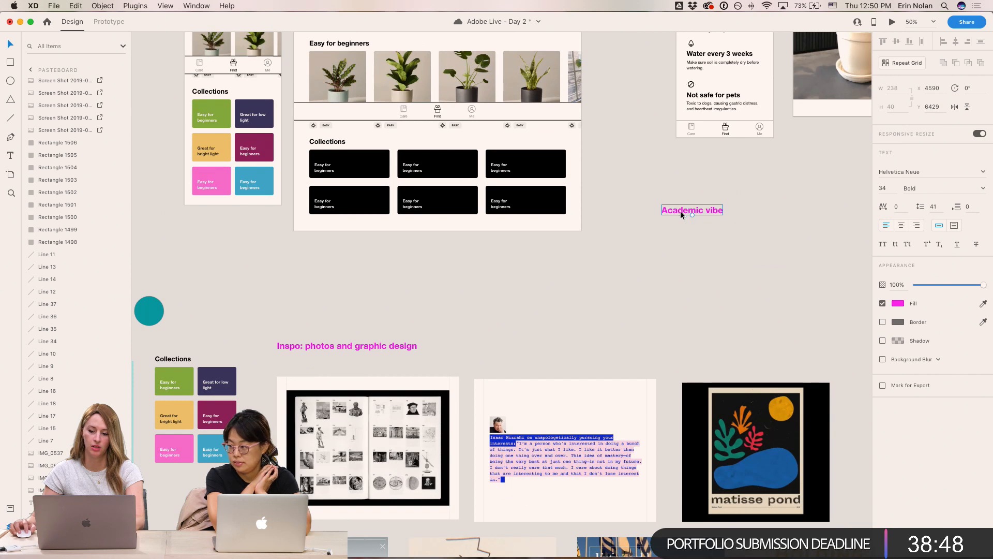
pyautogui.moveTo(678, 209); pyautogui.dragTo(678, 230)
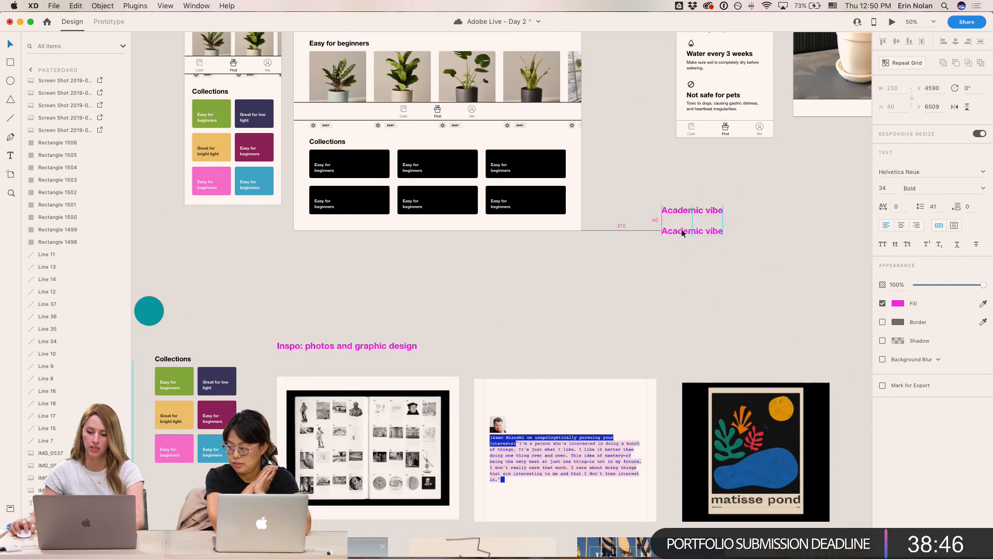
pyautogui.click(650, 251)
pyautogui.doubleClick(687, 231)
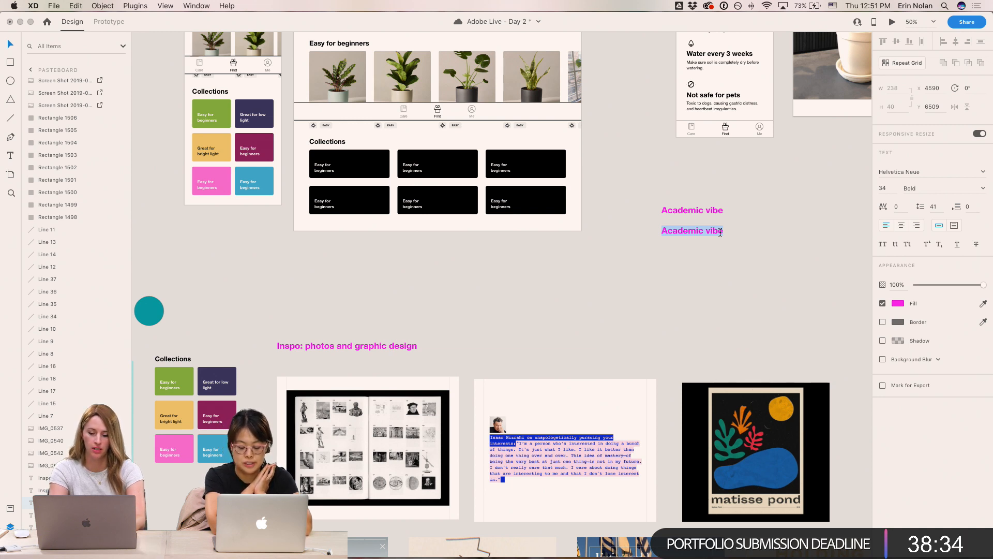
pyautogui.write('Chill, vibrant, sassy')
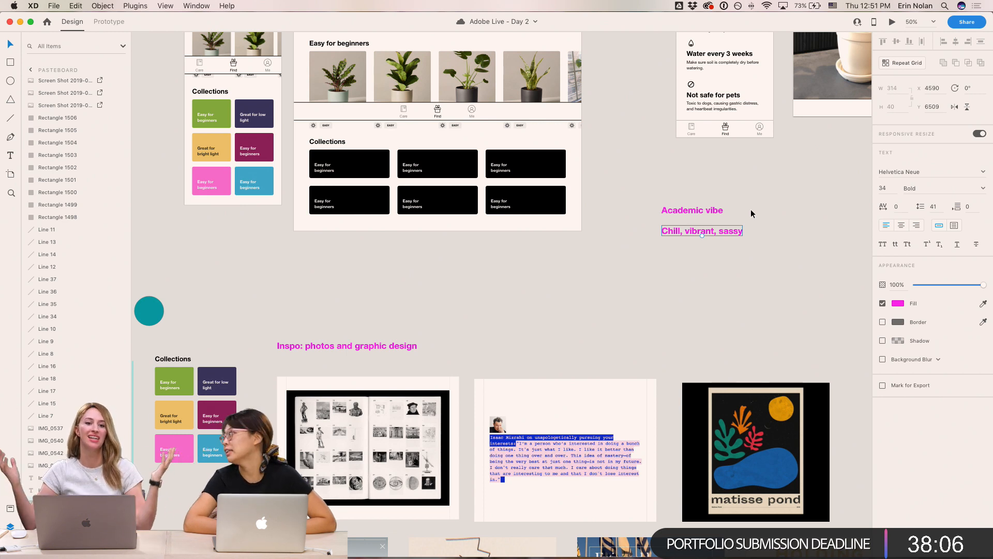
# - Place "Chill, vibrant, sassy" beside "Academic vibe" and move both labels to open space right of the inspiration images
pyautogui.click(724, 300)
pyautogui.moveTo(744, 195); pyautogui.dragTo(531, 297)
pyautogui.press('Escape')
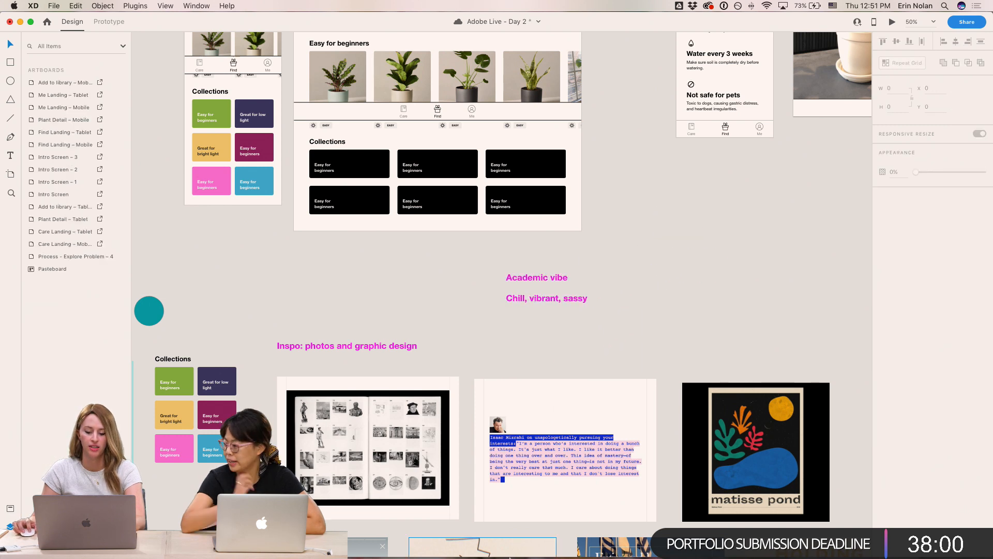
pyautogui.moveTo(667, 328); pyautogui.dragTo(697, 267)
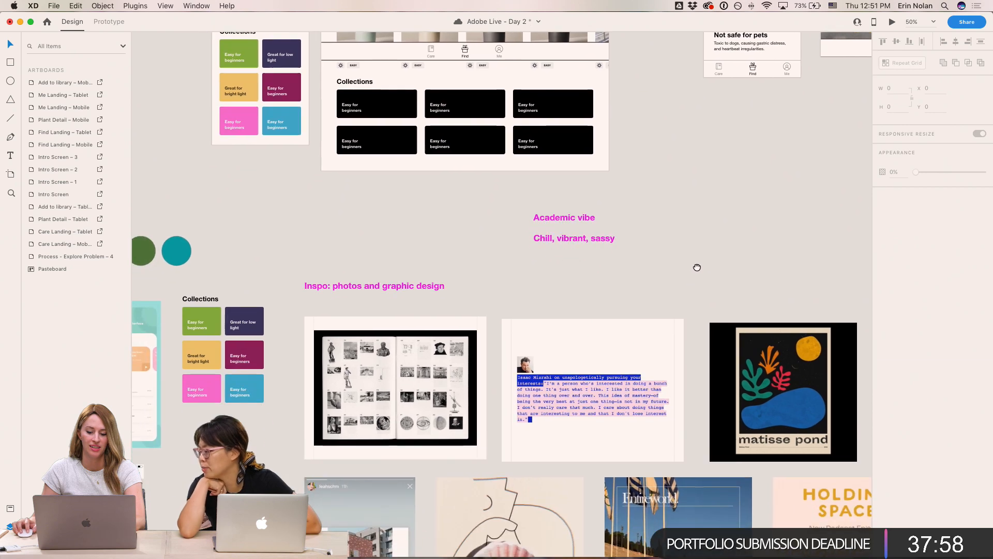
pyautogui.moveTo(576, 241); pyautogui.dragTo(761, 218)
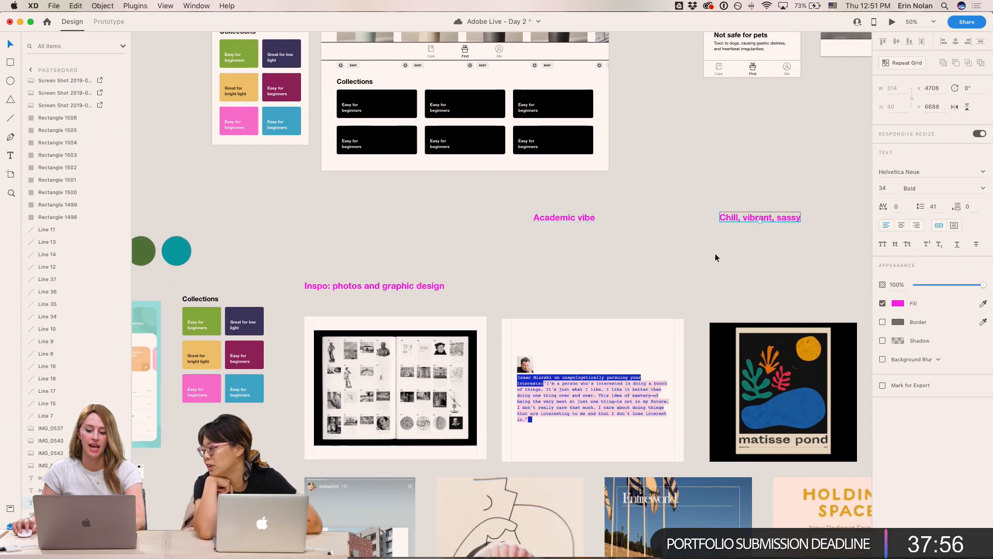
pyautogui.press('super+minus')
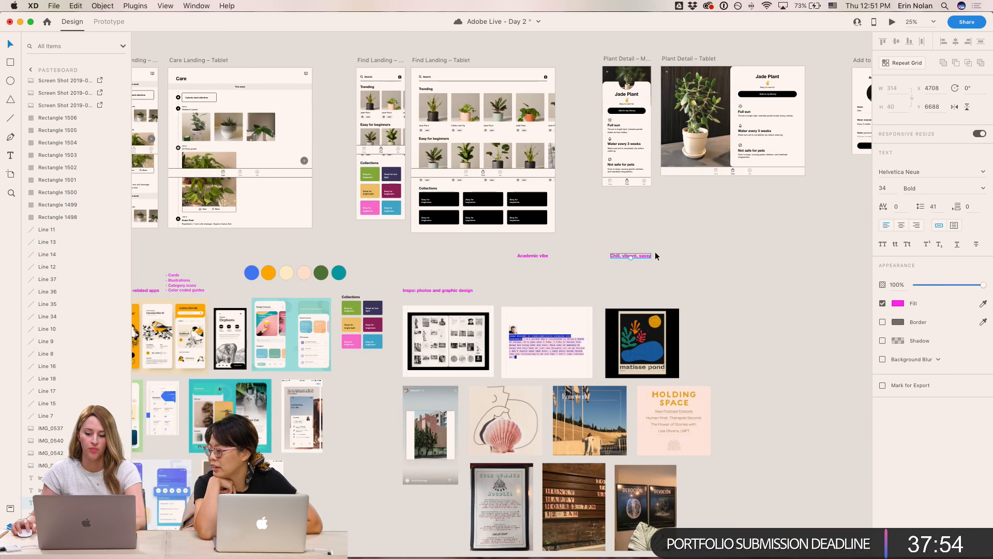
pyautogui.keyDown('shift'); pyautogui.click(532, 256); pyautogui.keyUp('shift')
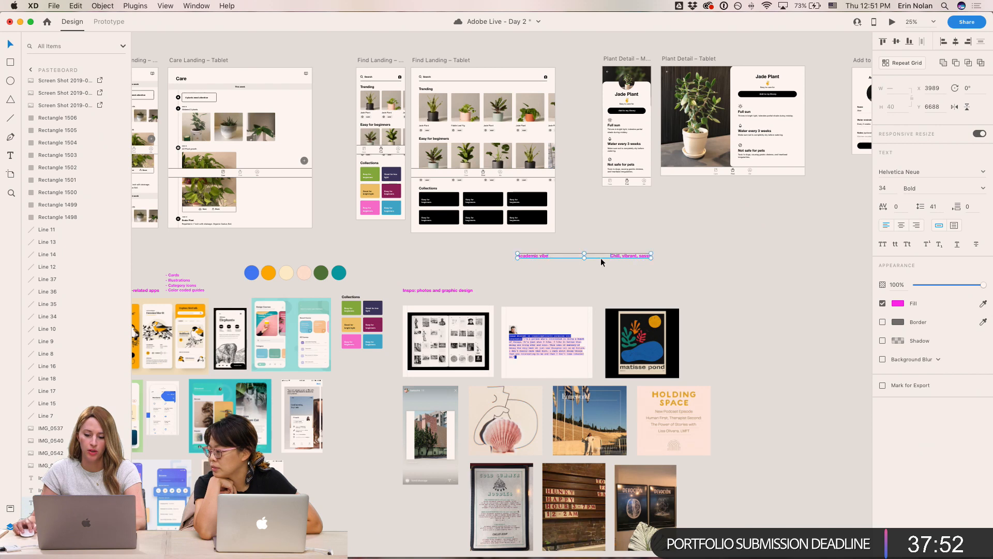
pyautogui.moveTo(639, 257); pyautogui.dragTo(839, 307)
pyautogui.moveTo(816, 286); pyautogui.dragTo(611, 281)
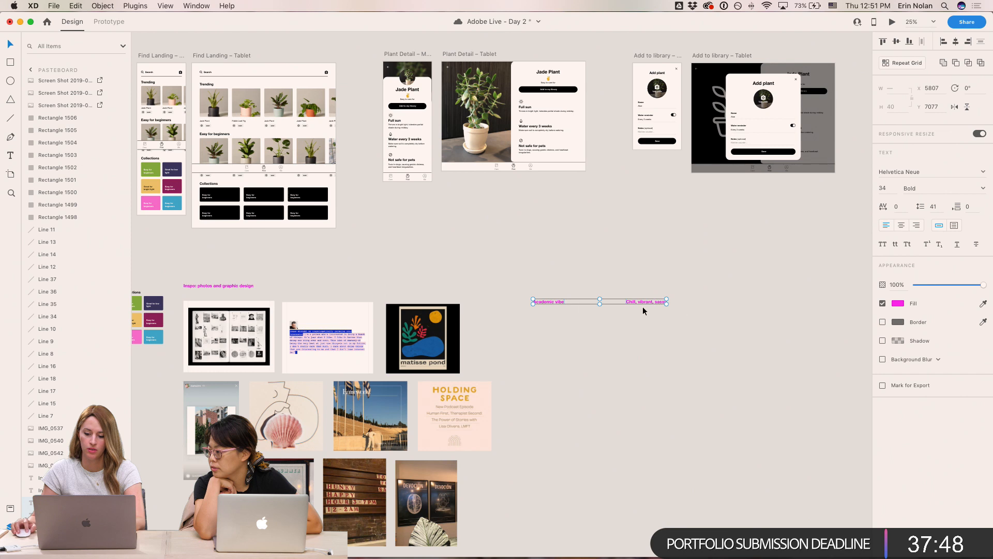
pyautogui.click(608, 332)
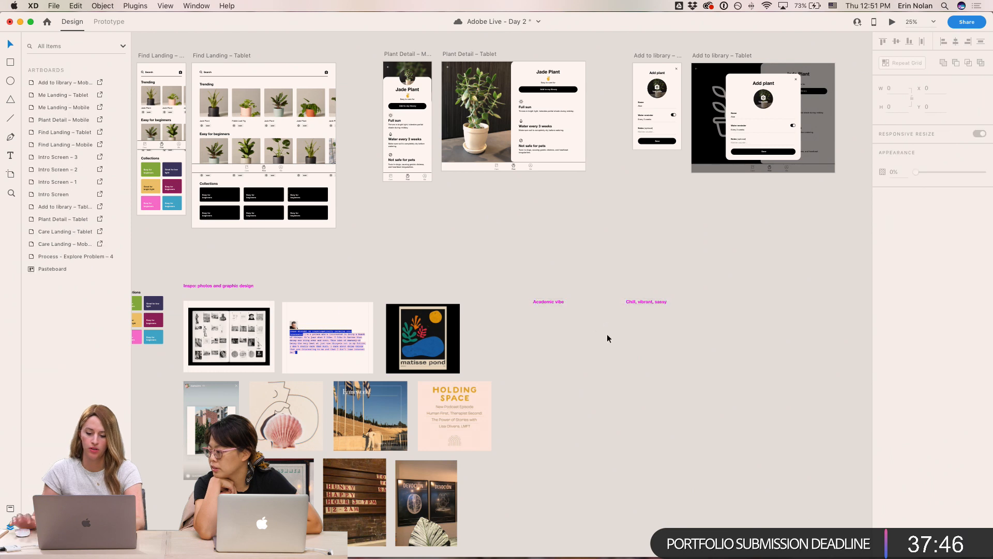
# - Sort the inspiration images under the two vibe labels: the book spread under "Academic vibe", the posters and photo under "Chill, vibrant, sassy"
pyautogui.click(549, 303)
pyautogui.moveTo(549, 306); pyautogui.dragTo(628, 390)
pyautogui.click(455, 357)
pyautogui.moveTo(456, 357); pyautogui.dragTo(634, 463)
pyautogui.moveTo(476, 431); pyautogui.dragTo(699, 459)
pyautogui.moveTo(604, 321); pyautogui.dragTo(616, 278)
pyautogui.moveTo(224, 325); pyautogui.dragTo(606, 311)
pyautogui.moveTo(760, 366); pyautogui.dragTo(561, 483)
pyautogui.moveTo(674, 421); pyautogui.dragTo(668, 475)
pyautogui.click(745, 489)
pyautogui.moveTo(747, 490)
pyautogui.mouseDown()
pyautogui.moveTo(547, 511)
pyautogui.moveTo(765, 499)
pyautogui.mouseUp()
pyautogui.click(561, 508)
pyautogui.click(538, 499)
pyautogui.moveTo(689, 498); pyautogui.dragTo(700, 498)
pyautogui.click(522, 420)
pyautogui.moveTo(371, 416); pyautogui.dragTo(777, 495)
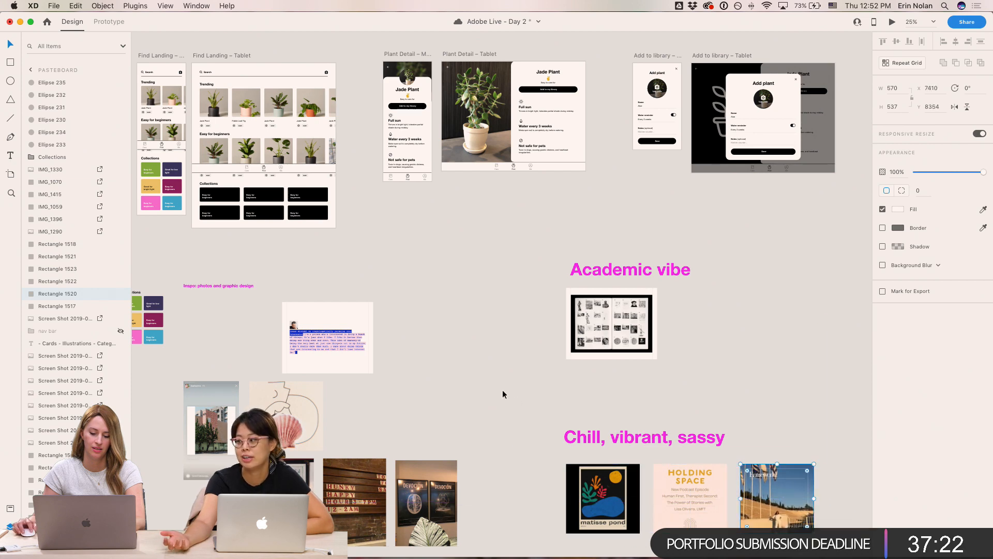
# - Add the shell illustration to the "Chill, vibrant, sassy" group
pyautogui.click(427, 411)
pyautogui.moveTo(298, 423); pyautogui.dragTo(610, 495)
pyautogui.click(509, 309)
pyautogui.moveTo(499, 288); pyautogui.dragTo(386, 355)
pyautogui.moveTo(721, 373); pyautogui.dragTo(501, 423)
pyautogui.click(410, 234)
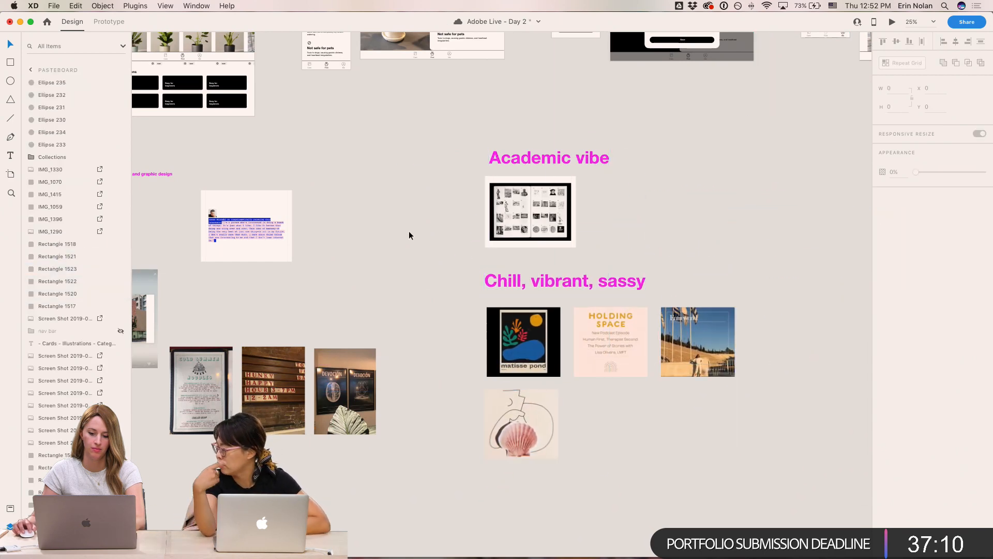
pyautogui.moveTo(404, 209); pyautogui.dragTo(559, 465)
pyautogui.moveTo(503, 404); pyautogui.dragTo(666, 403)
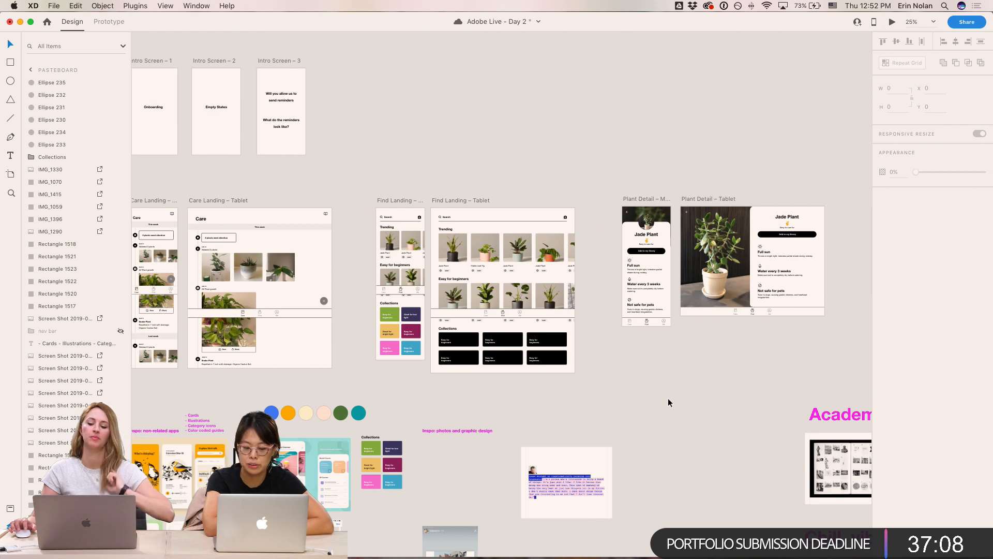
# - Examine the Plant Detail mobile and tablet artboards
pyautogui.press('super+equal')
pyautogui.moveTo(668, 398); pyautogui.dragTo(339, 463)
pyautogui.press('super+equal')
pyautogui.moveTo(582, 299); pyautogui.dragTo(601, 281)
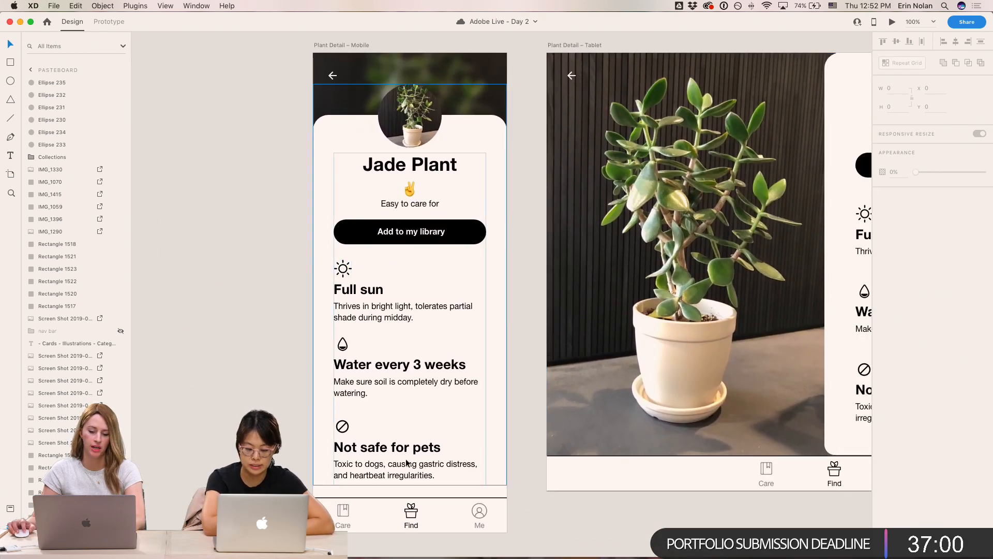
pyautogui.hscroll(2, 580, 442)
pyautogui.hscroll(10, 579, 441)
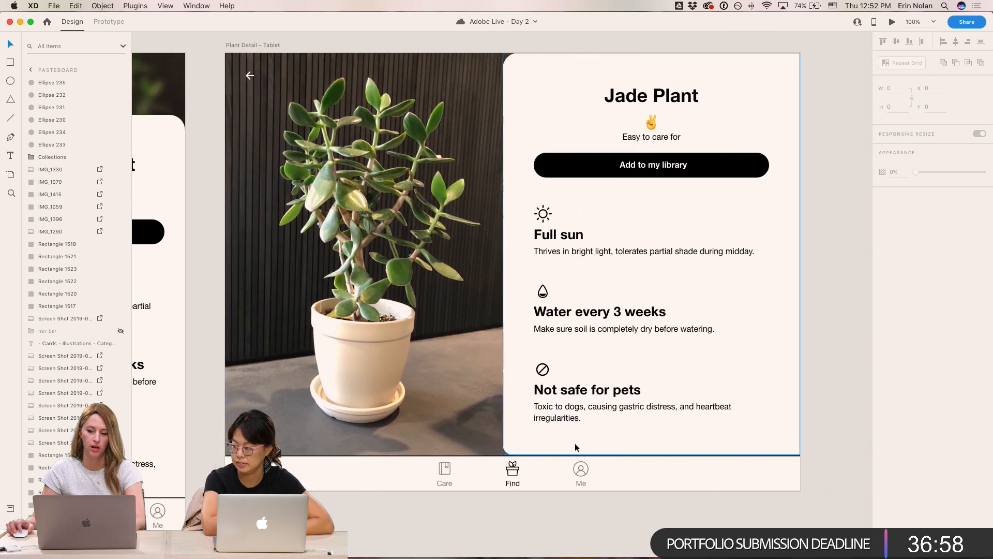
pyautogui.hscroll(-3, 575, 443)
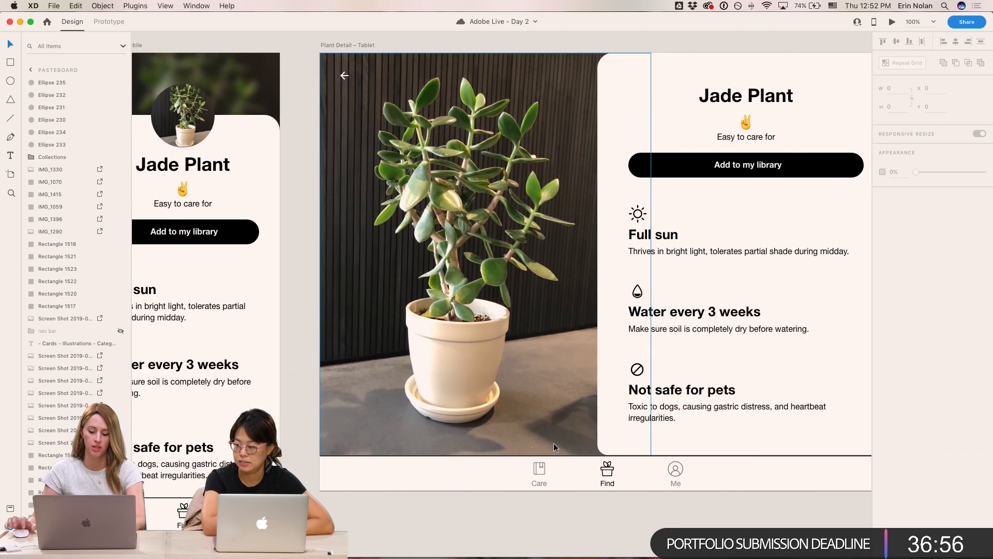
pyautogui.press('super+minus')
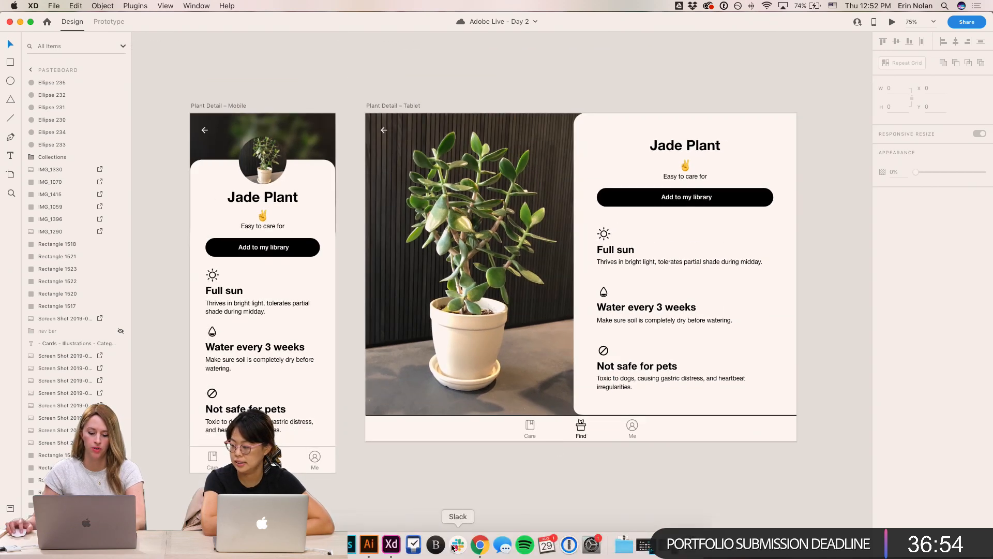
# - Switch to Chrome and search The Sill plant shop for "jade plant", opening the Jade in Ezra Planter product
pyautogui.click(480, 545)
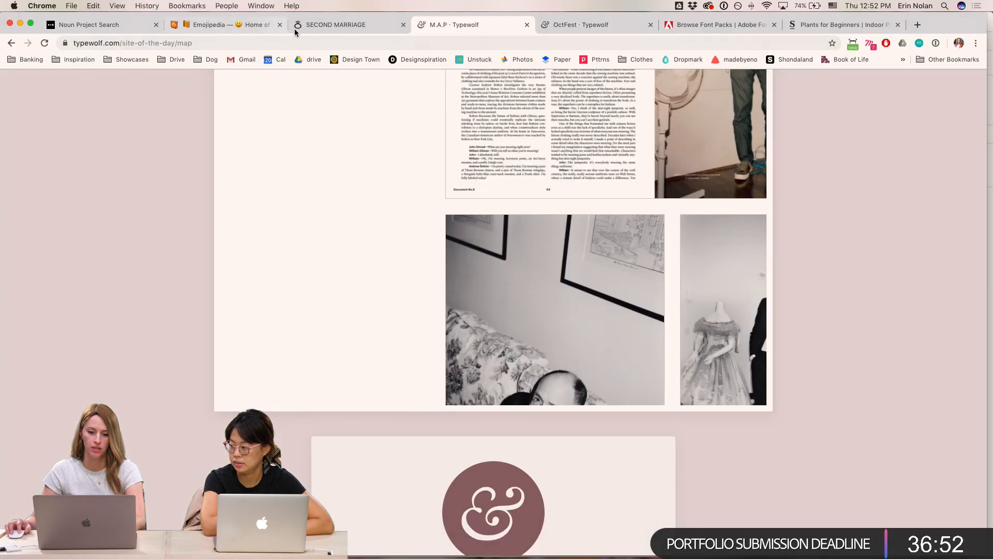
pyautogui.click(827, 24)
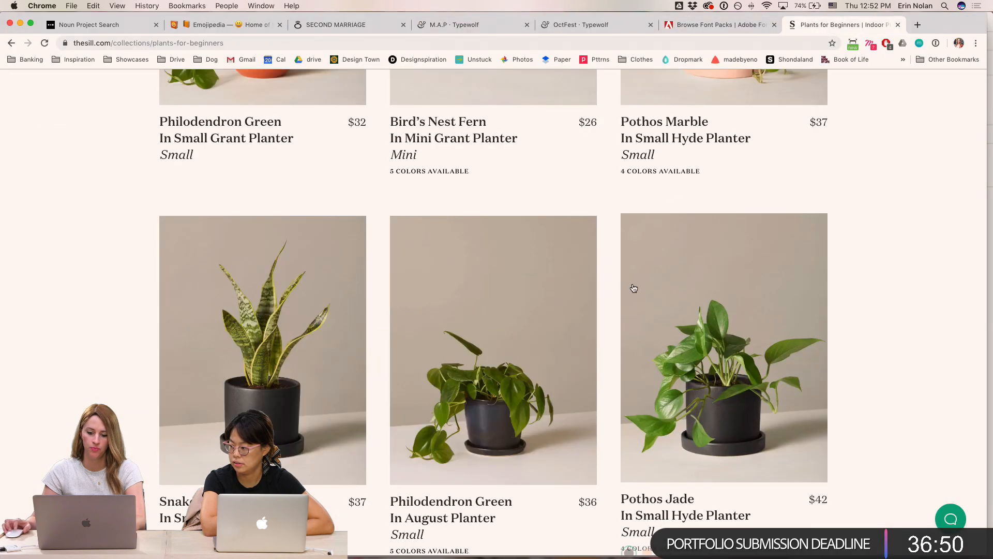
pyautogui.scroll(7, 632, 283)
pyautogui.moveTo(396, 89)
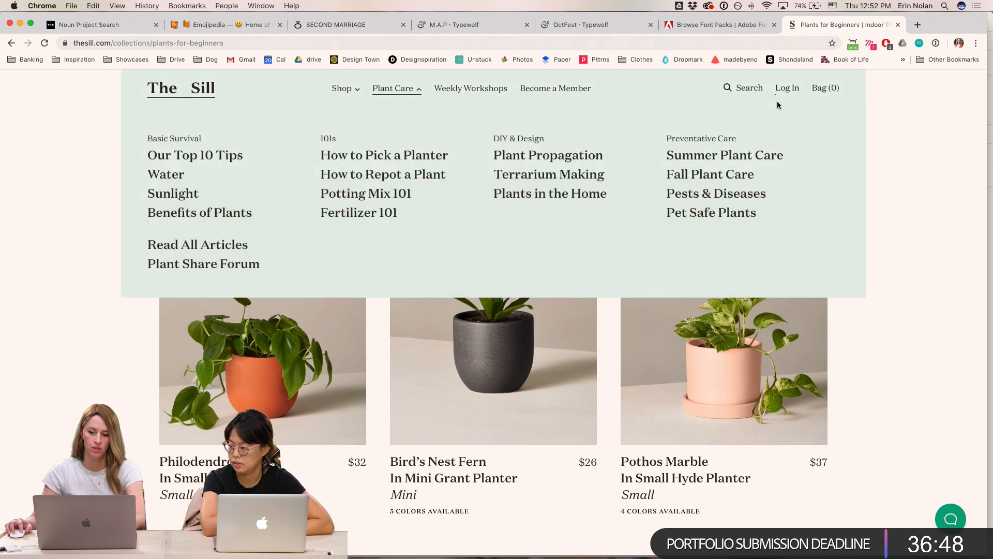
pyautogui.click(749, 91)
pyautogui.write('jade plant')
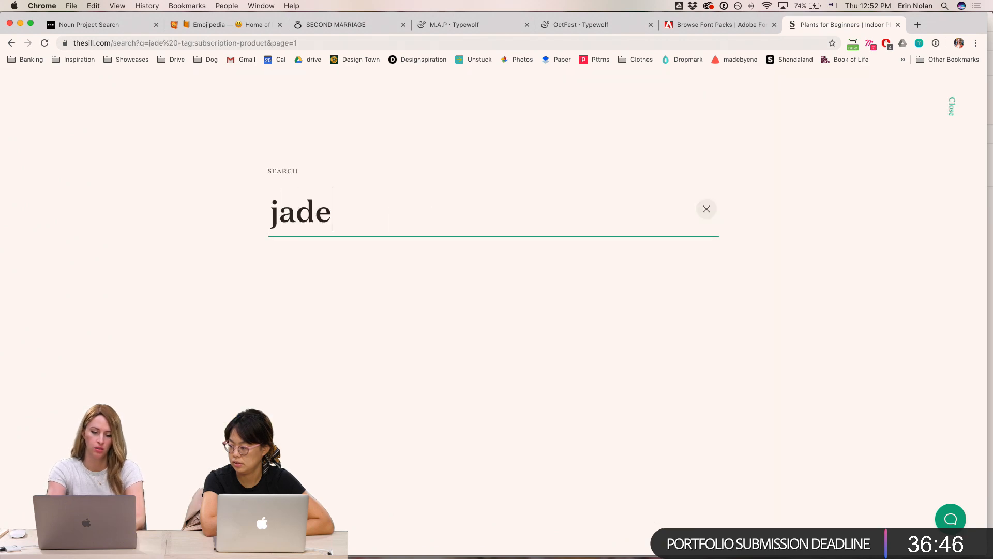
pyautogui.scroll(-10, 836, 383)
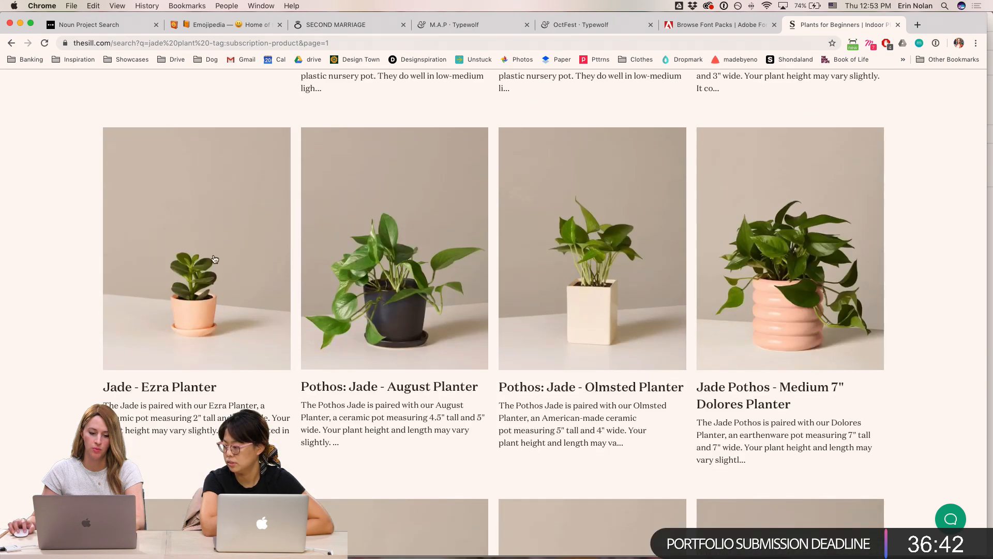
pyautogui.scroll(-1, 170, 246)
pyautogui.scroll(-4, 181, 238)
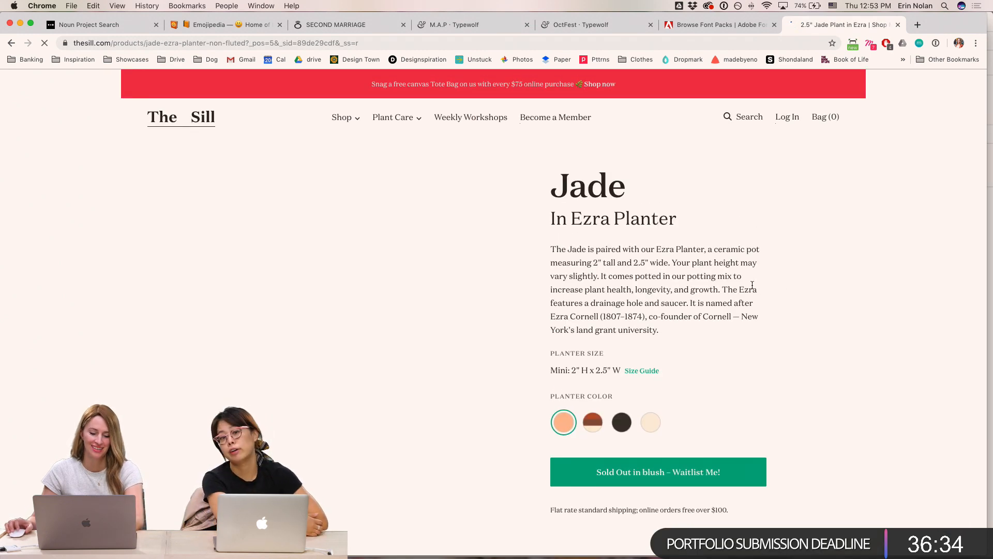
# - Take a screenshot of the Jade product photo and switch back to Adobe XD
pyautogui.press('super+shift+4')
pyautogui.moveTo(506, 167); pyautogui.dragTo(221, 537)
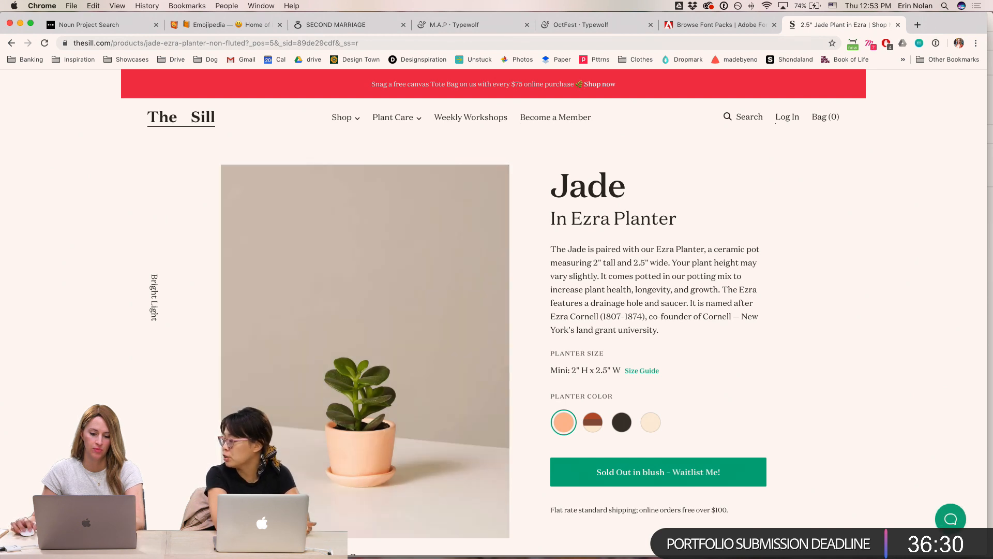
pyautogui.moveTo(429, 551)
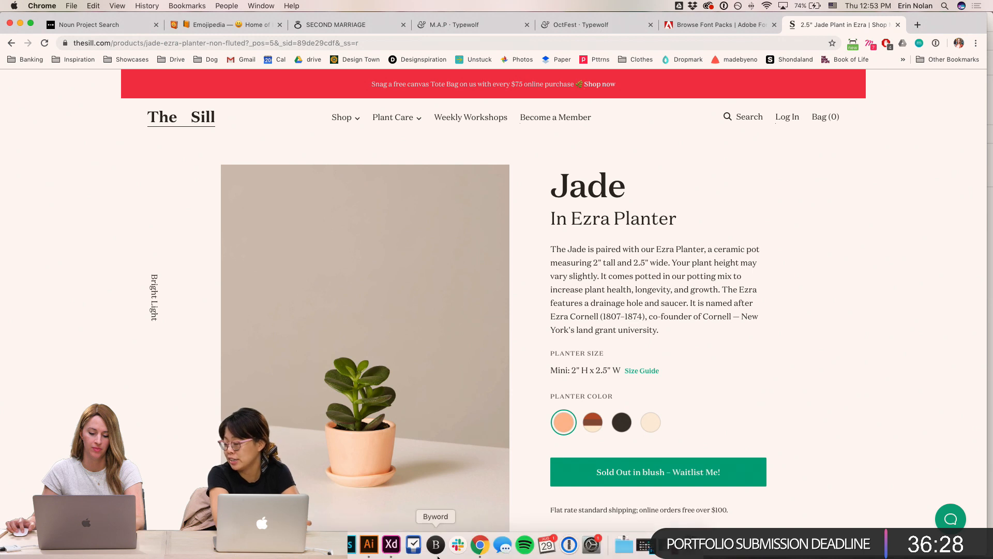
pyautogui.click(389, 552)
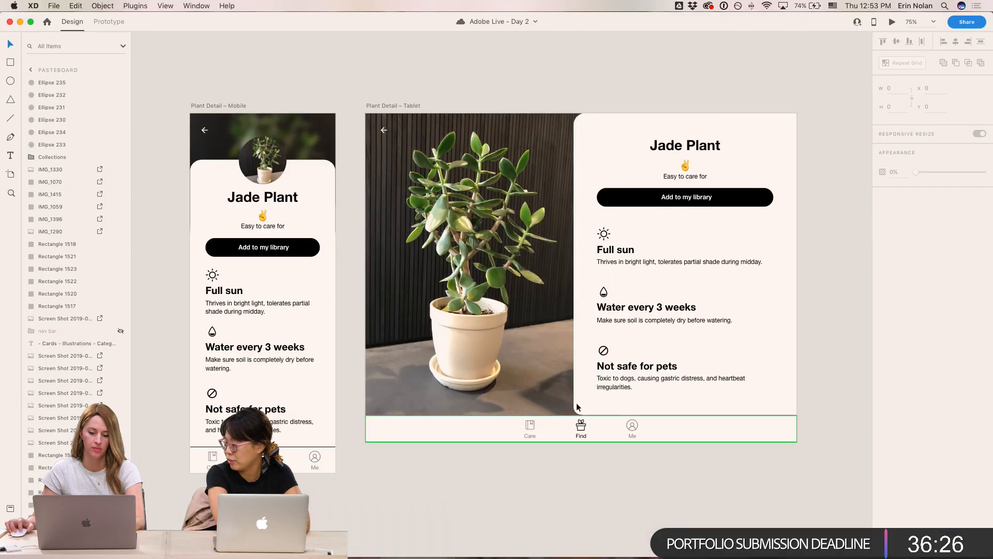
# - Replace the tablet Plant Detail photo with the Jade screenshot from the Desktop folder
pyautogui.click(520, 253)
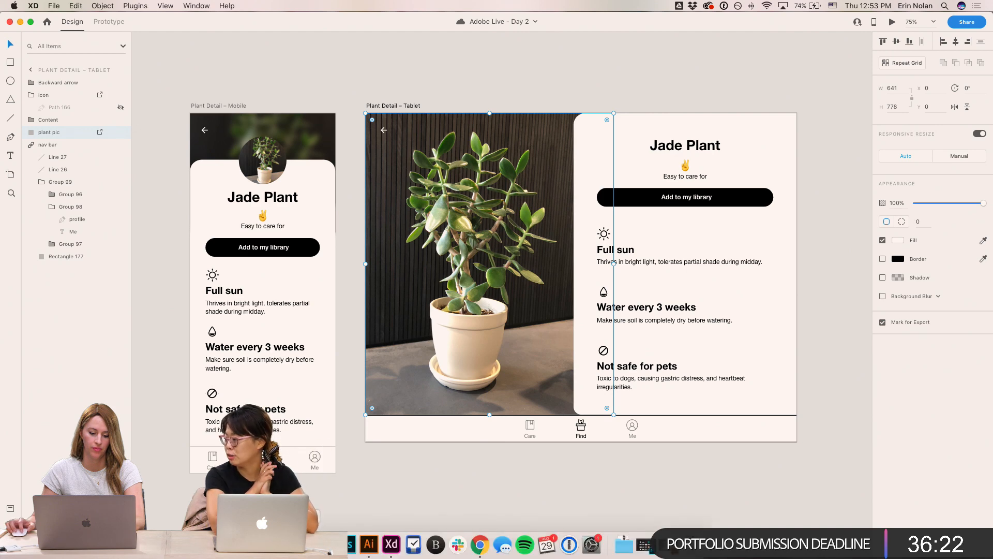
pyautogui.click(313, 546)
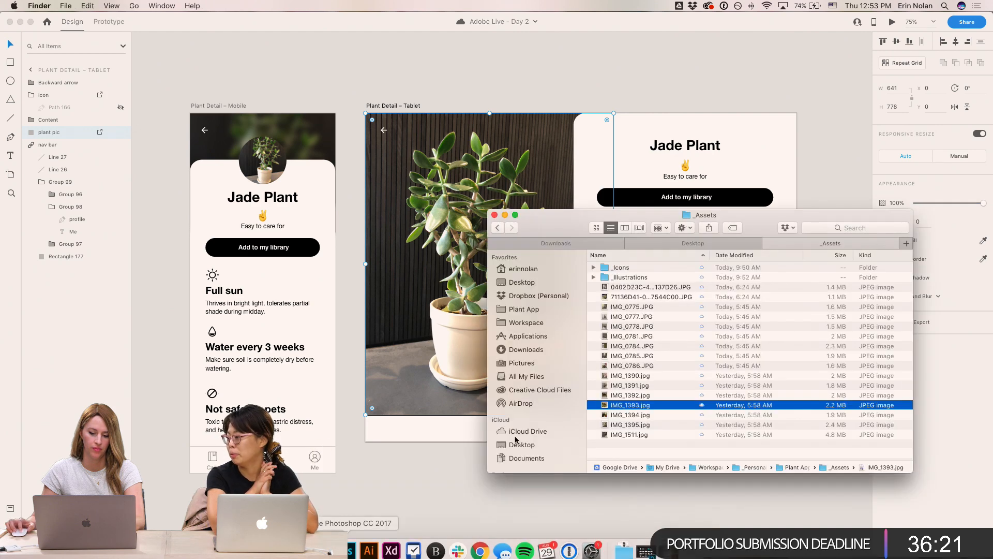
pyautogui.click(521, 282)
pyautogui.moveTo(635, 270); pyautogui.dragTo(473, 203)
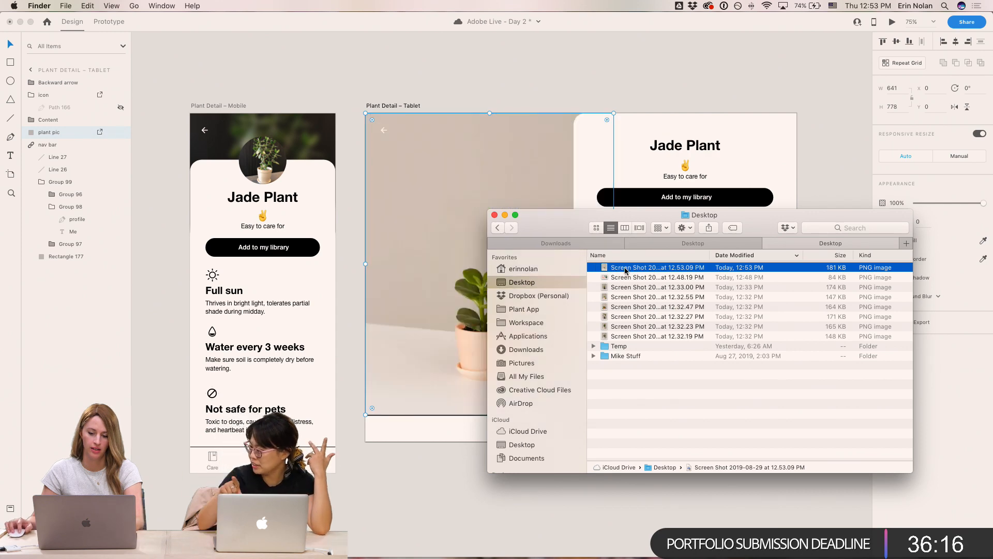
# - Place the same Jade screenshot into the circular plant photo on the mobile Plant Detail artboard
pyautogui.moveTo(636, 267); pyautogui.dragTo(257, 165)
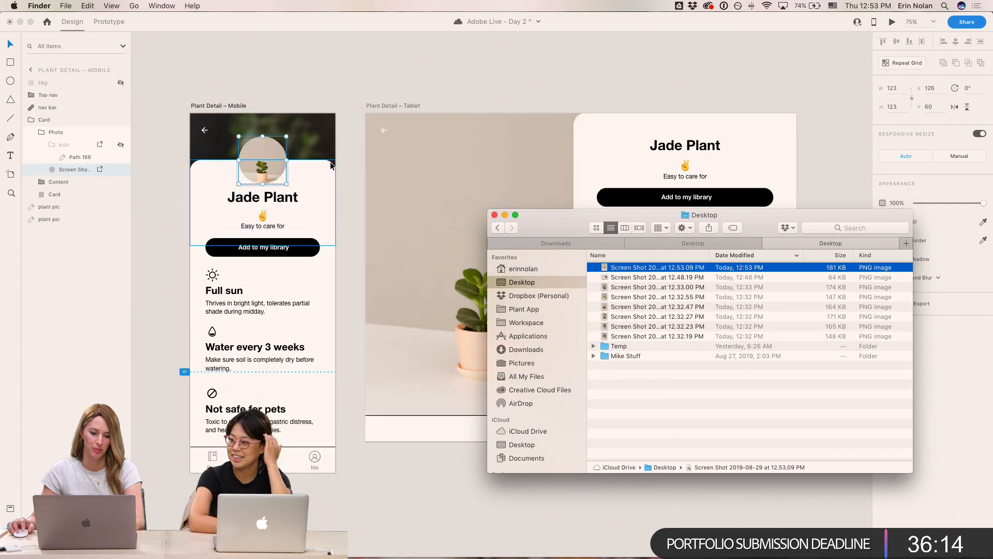
pyautogui.click(257, 164)
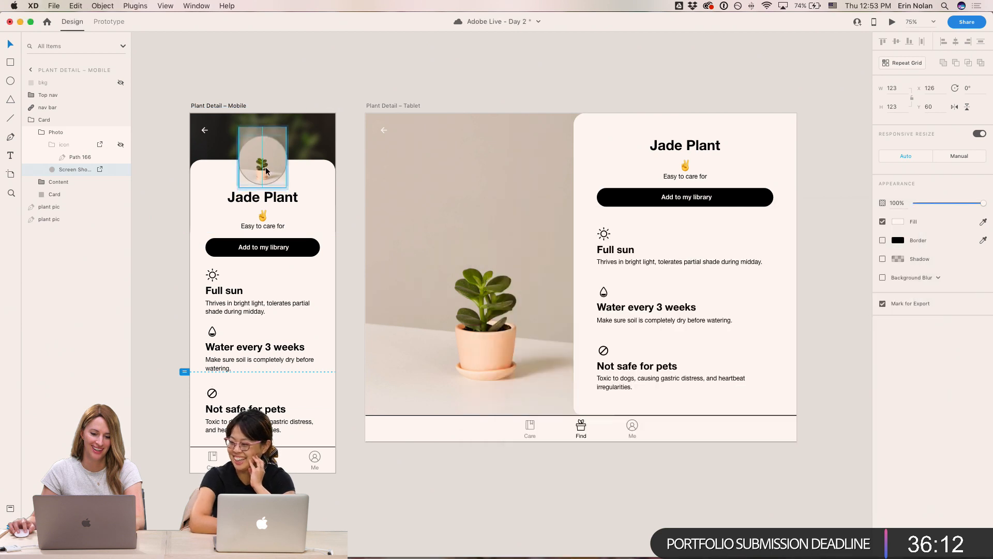
pyautogui.click(366, 89)
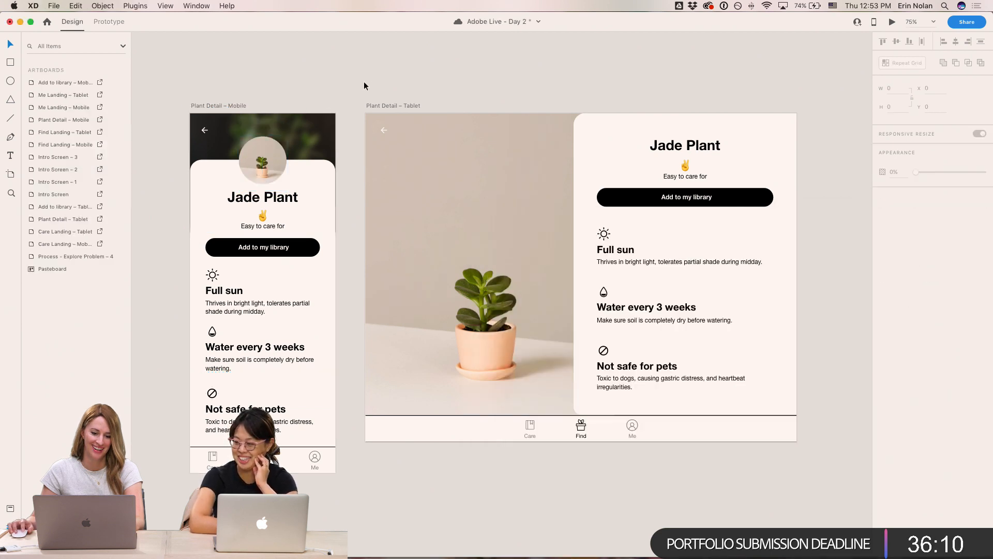
pyautogui.click(260, 164)
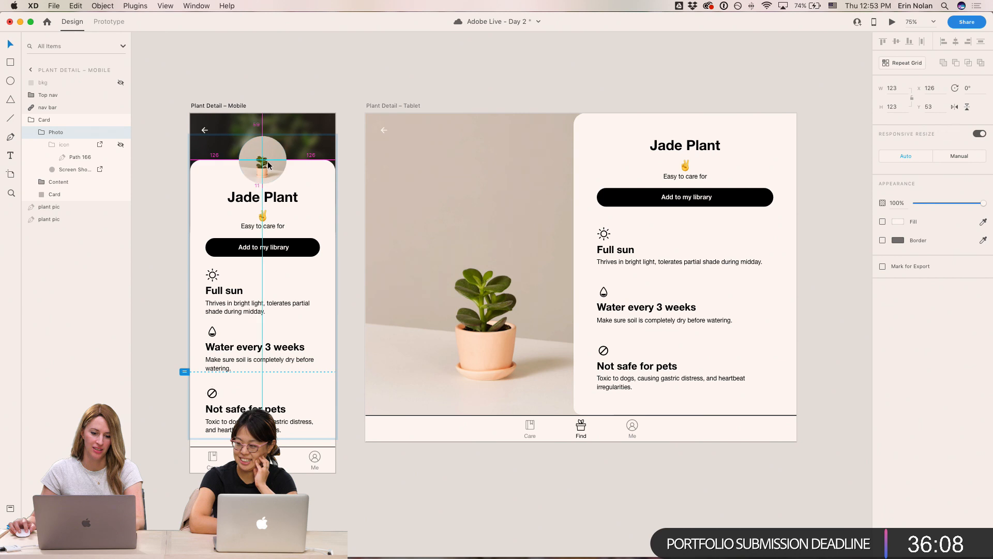
pyautogui.doubleClick(268, 168)
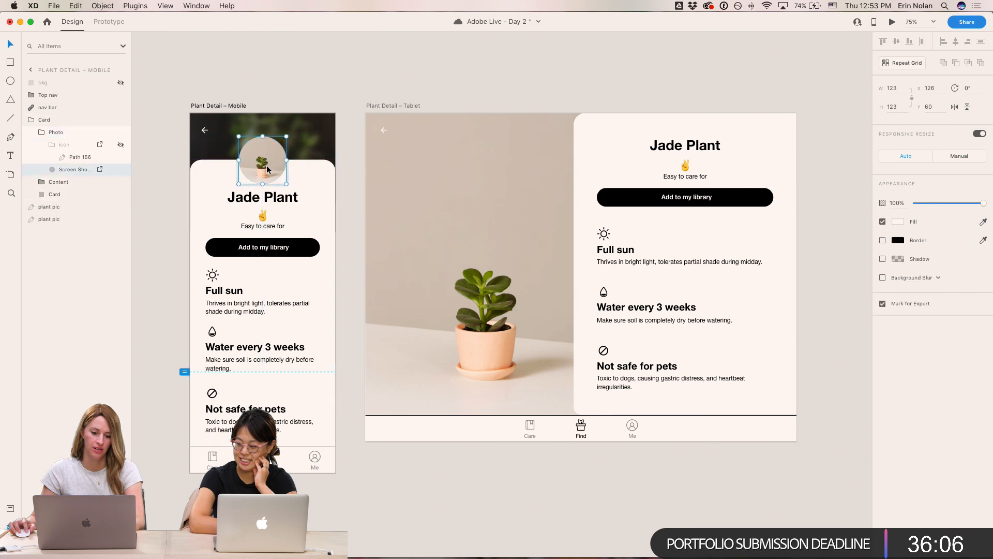
pyautogui.click(384, 70)
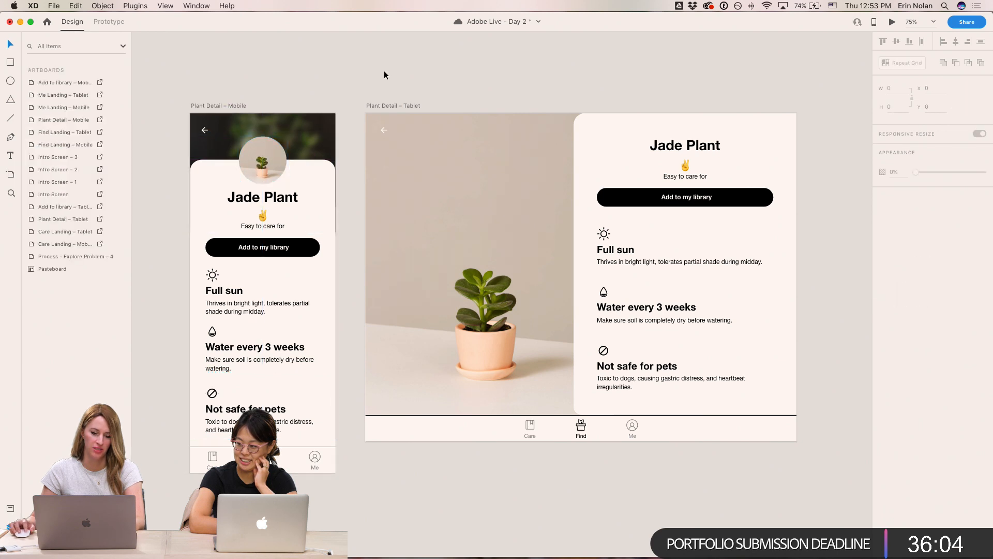
# - Add a drop shadow to the tablet's back arrow with 27% opacity and a Y offset of 1
pyautogui.hscroll(-3, 377, 72)
pyautogui.hscroll(-2, 375, 77)
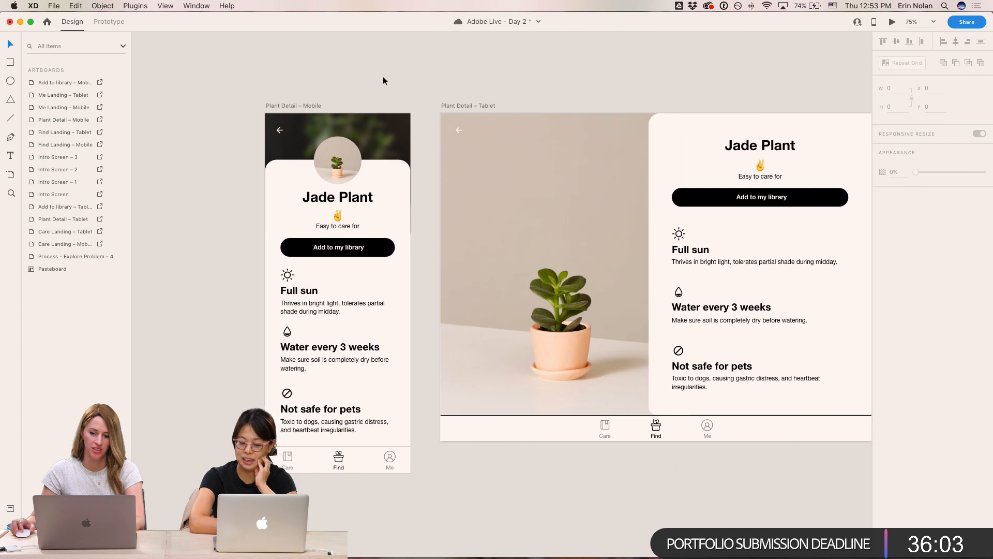
pyautogui.doubleClick(458, 132)
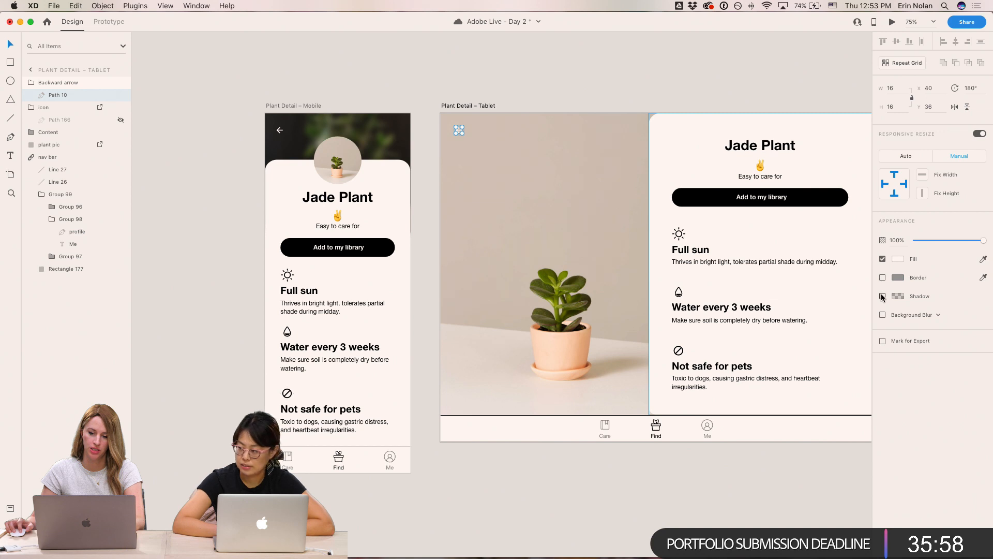
pyautogui.click(679, 50)
pyautogui.press('super+1')
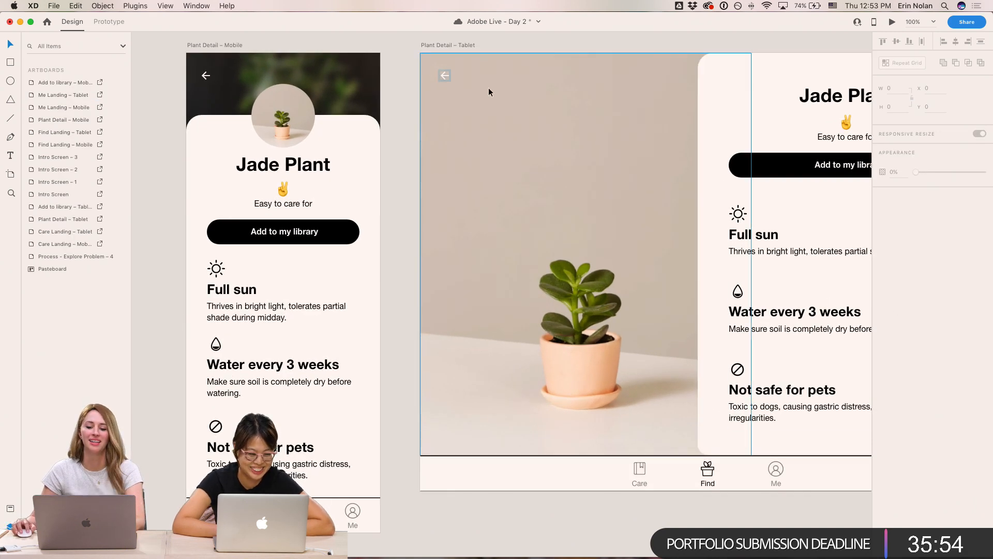
pyautogui.doubleClick(443, 75)
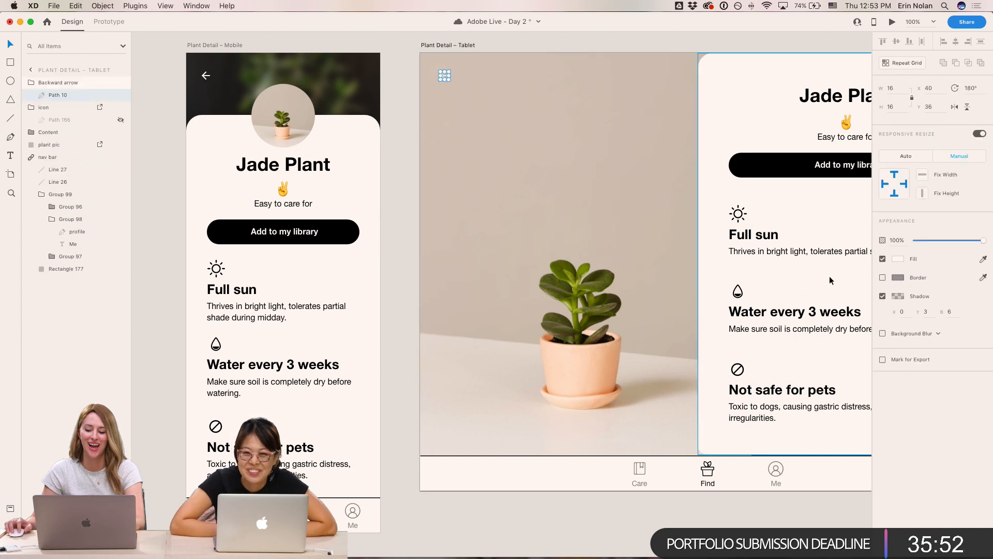
pyautogui.click(898, 298)
pyautogui.click(779, 316)
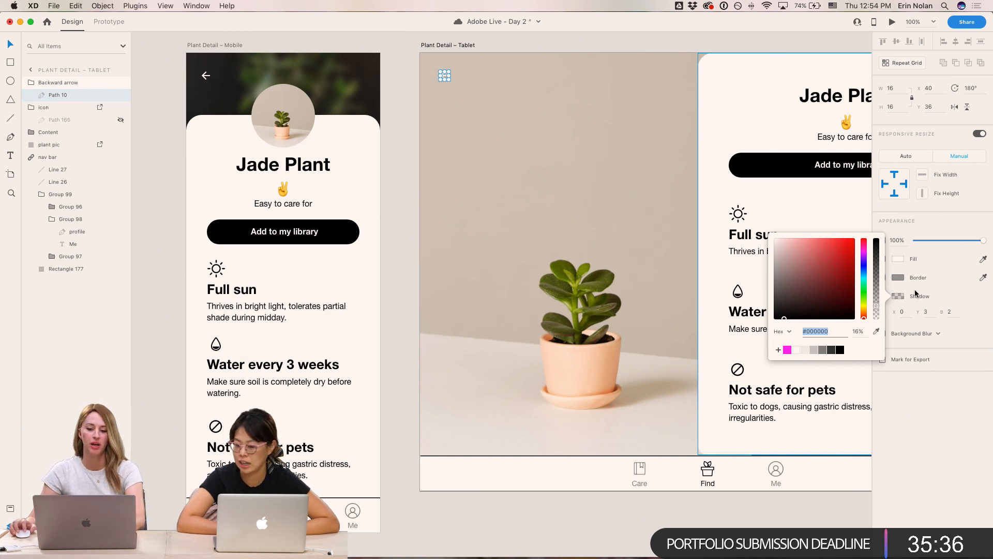
pyautogui.click(878, 285)
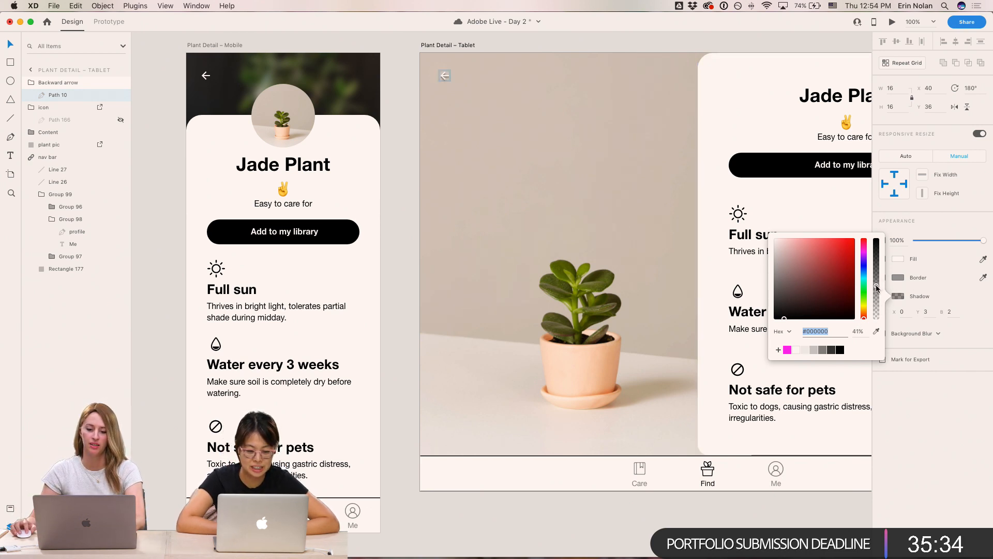
pyautogui.click(927, 311)
pyautogui.write('1')
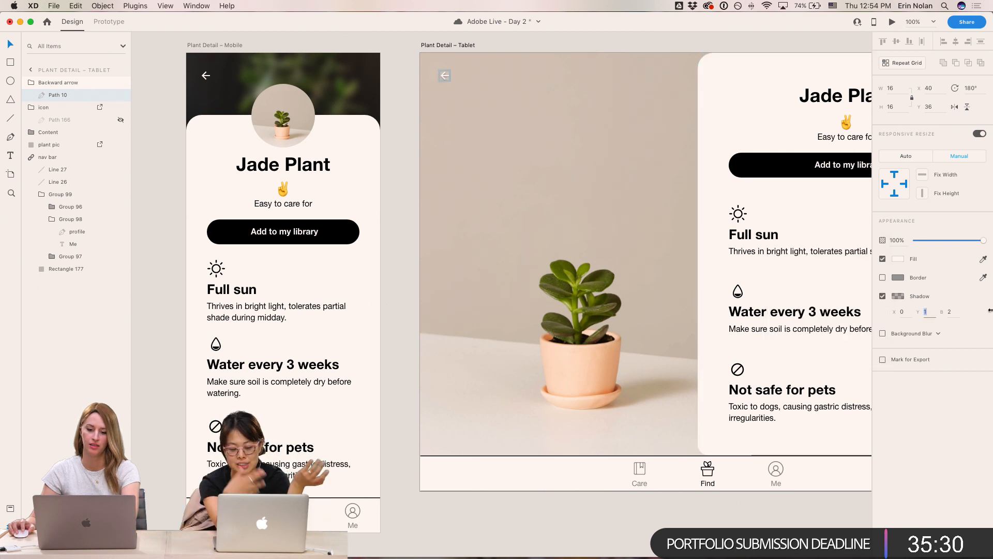
pyautogui.click(393, 108)
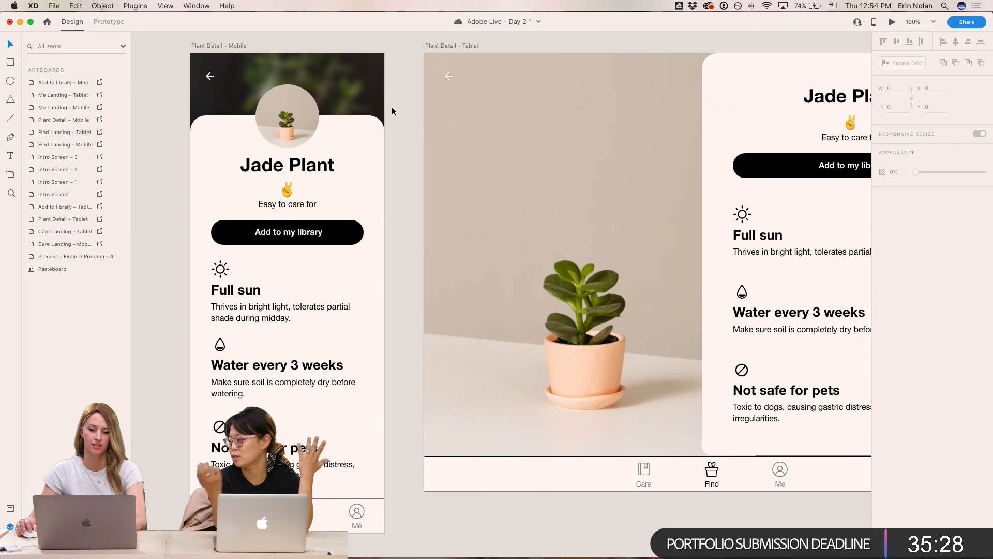
# - Reposition the Jade photo inside the tablet artboard's image frame
pyautogui.hscroll(-2, 465, 155)
pyautogui.doubleClick(629, 377)
pyautogui.scroll(-1, 629, 377)
pyautogui.moveTo(629, 376)
pyautogui.mouseDown()
pyautogui.moveTo(634, 367)
pyautogui.moveTo(613, 352)
pyautogui.moveTo(626, 359)
pyautogui.mouseUp()
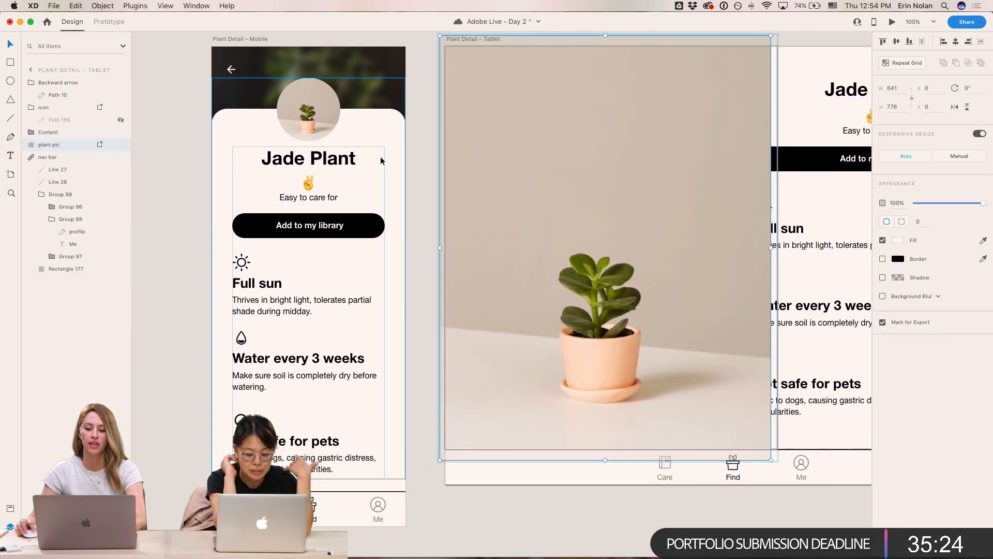
pyautogui.click(420, 197)
pyautogui.hscroll(3, 464, 274)
pyautogui.scroll(1, 464, 275)
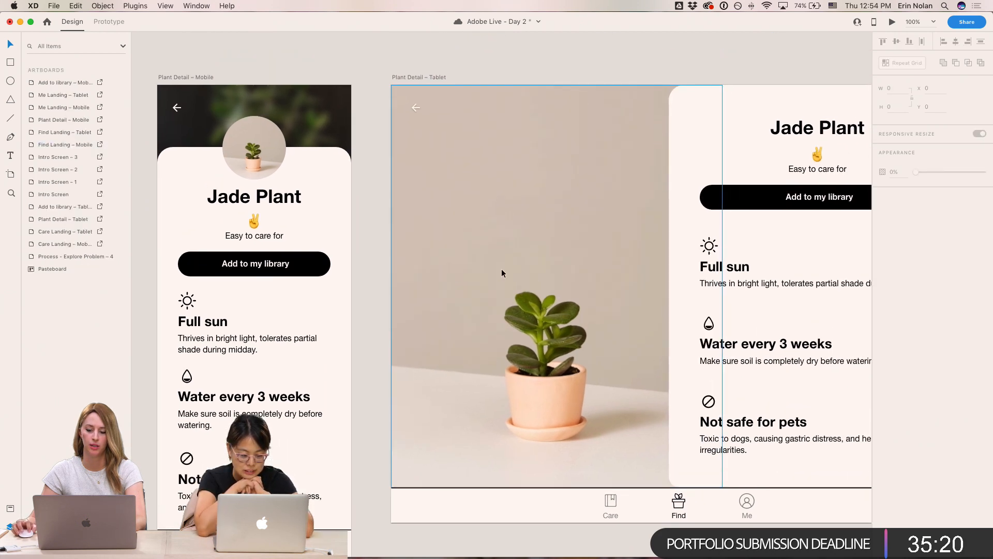
pyautogui.click(531, 354)
pyautogui.doubleClick(531, 352)
pyautogui.scroll(-1, 543, 347)
pyautogui.moveTo(544, 346); pyautogui.dragTo(530, 340)
pyautogui.click(592, 527)
pyautogui.moveTo(791, 352); pyautogui.dragTo(638, 370)
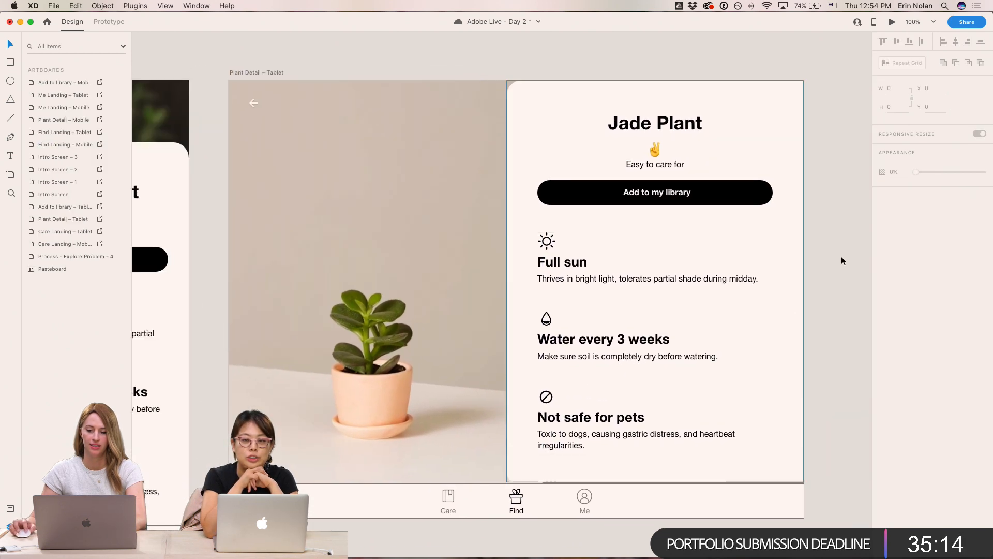
# - Select the Jade Plant heading, switch to Chrome and examine the fonts used on Typewolf's M.A.P site of the day
pyautogui.click(655, 123)
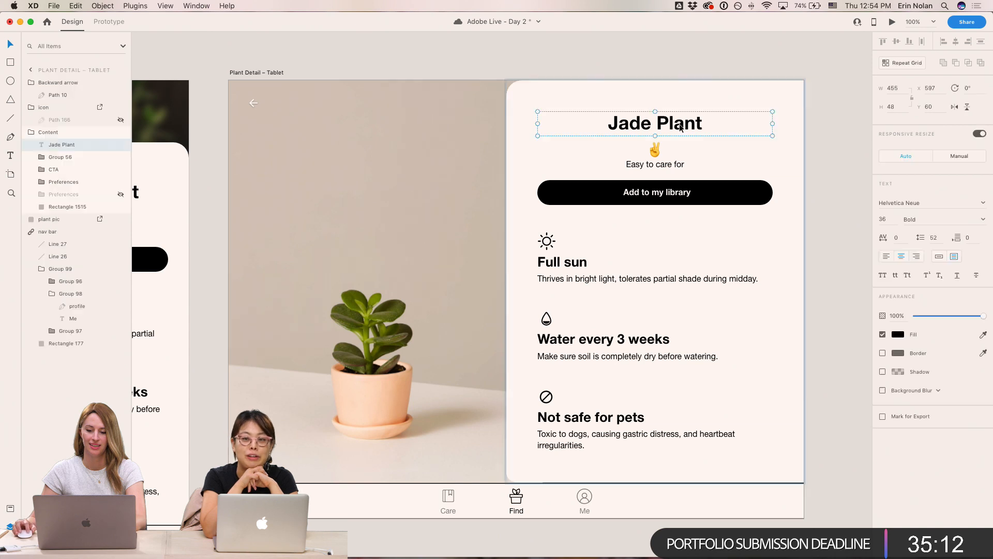
pyautogui.click(480, 547)
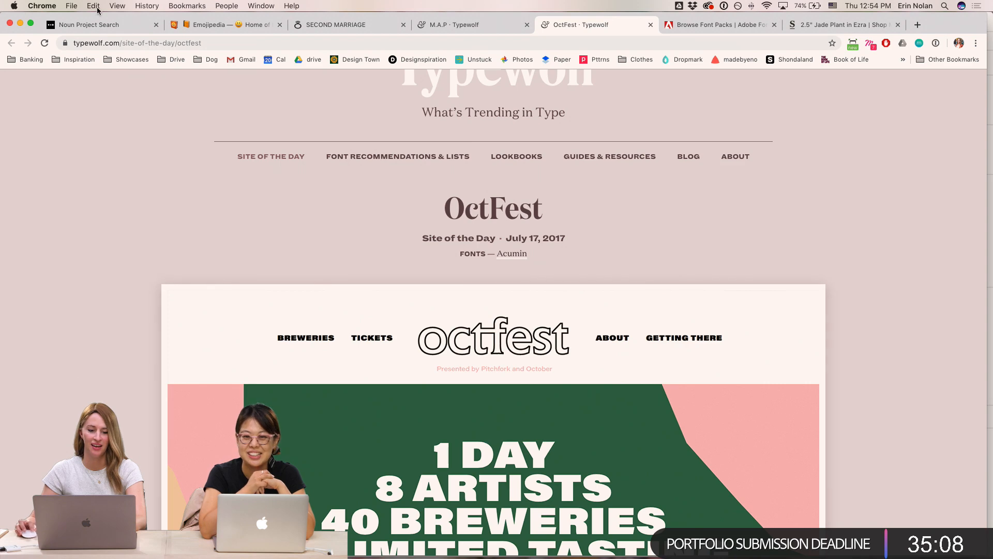
pyautogui.click(693, 24)
pyautogui.click(514, 23)
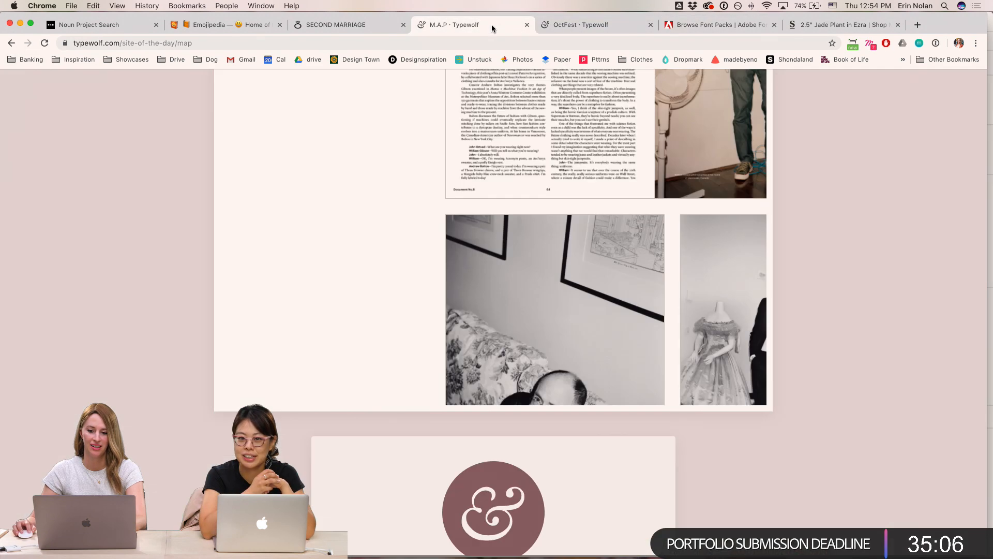
pyautogui.scroll(5, 567, 304)
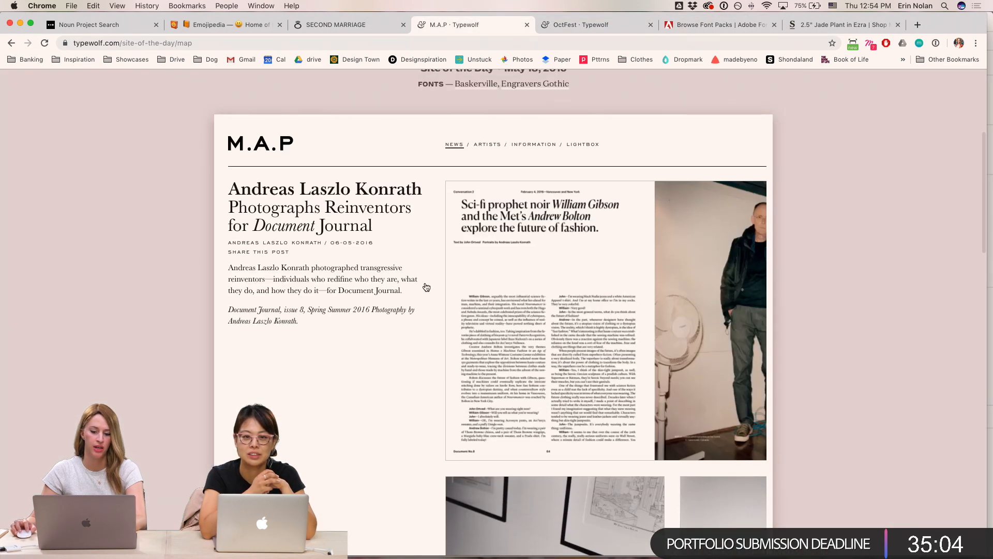
pyautogui.scroll(4, 427, 251)
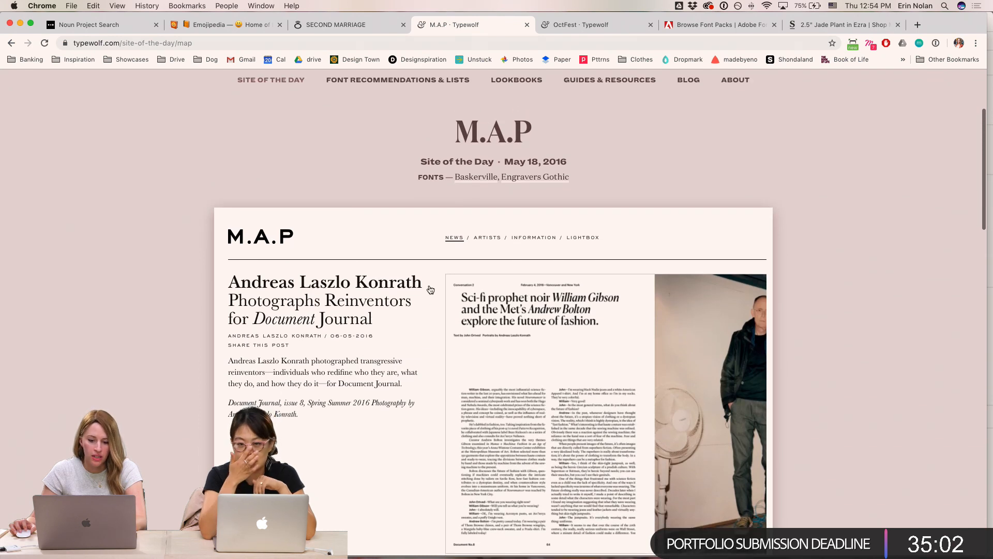
pyautogui.scroll(-1, 490, 197)
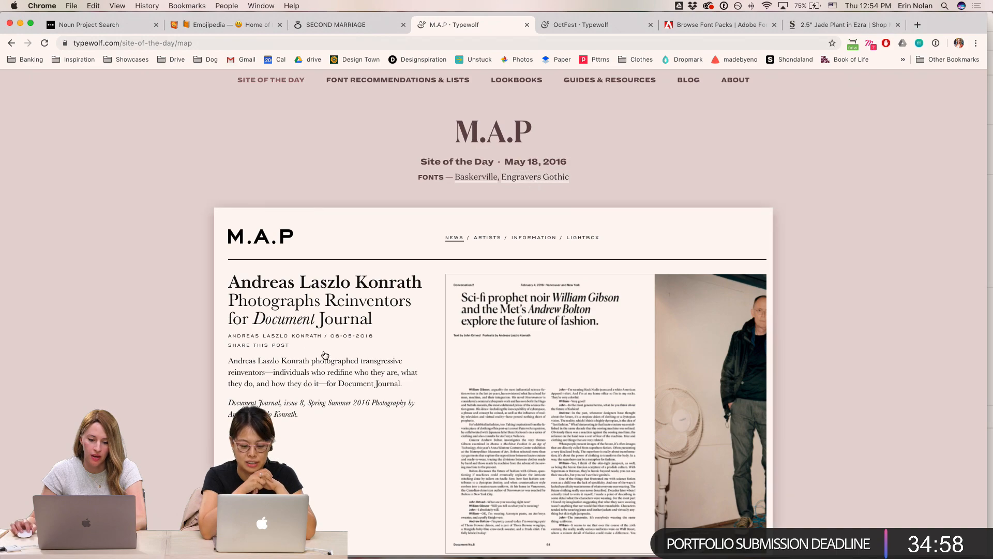
pyautogui.scroll(-5, 298, 375)
pyautogui.scroll(3, 300, 373)
pyautogui.scroll(5, 300, 374)
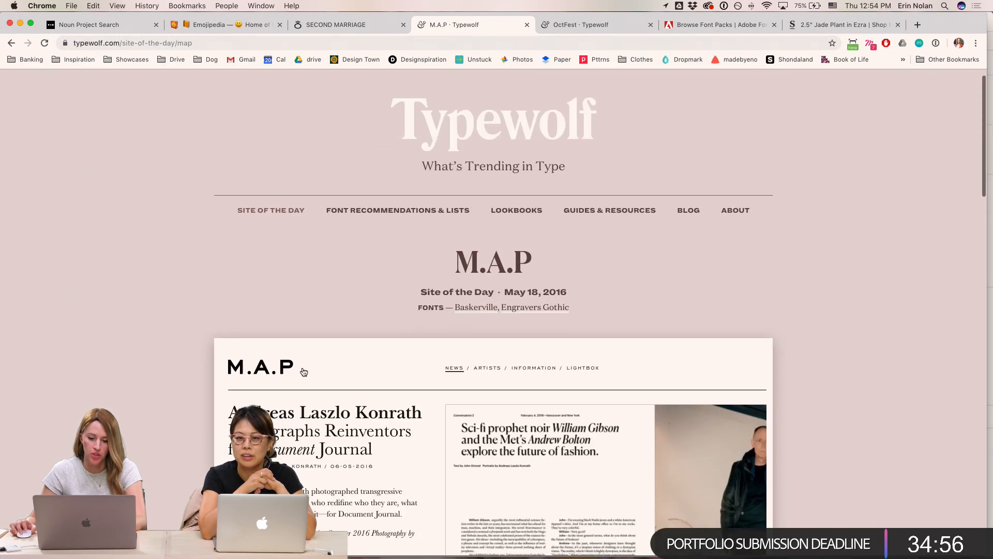
# - Search Adobe Fonts for Baskerville and open the Baskerville PT family
pyautogui.click(717, 25)
pyautogui.scroll(5, 653, 88)
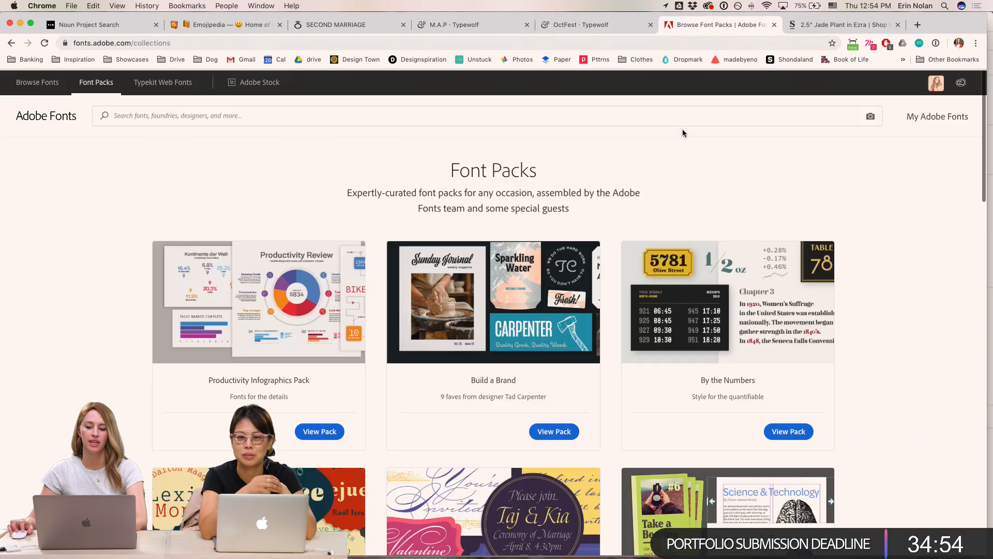
pyautogui.click(786, 115)
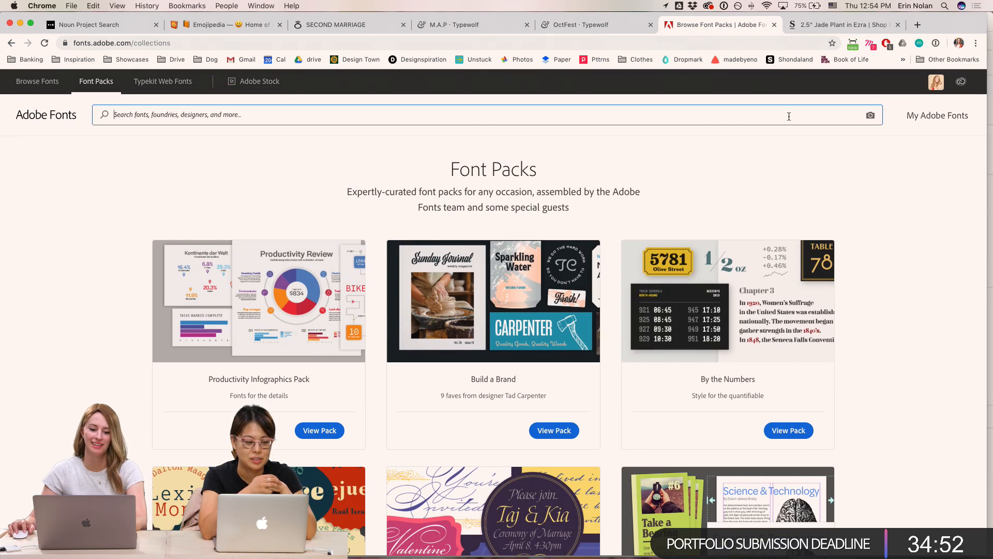
pyautogui.write('baskervill')
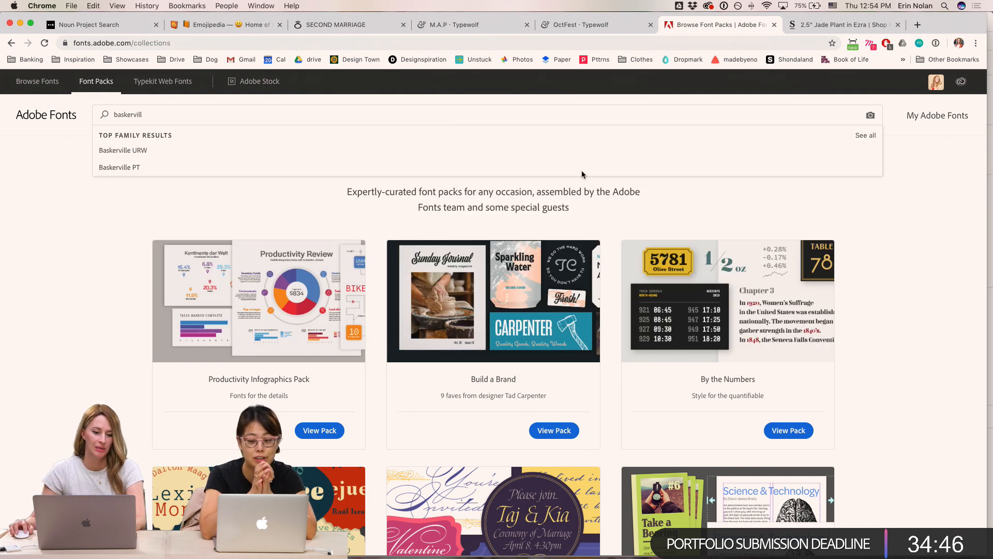
pyautogui.click(474, 167)
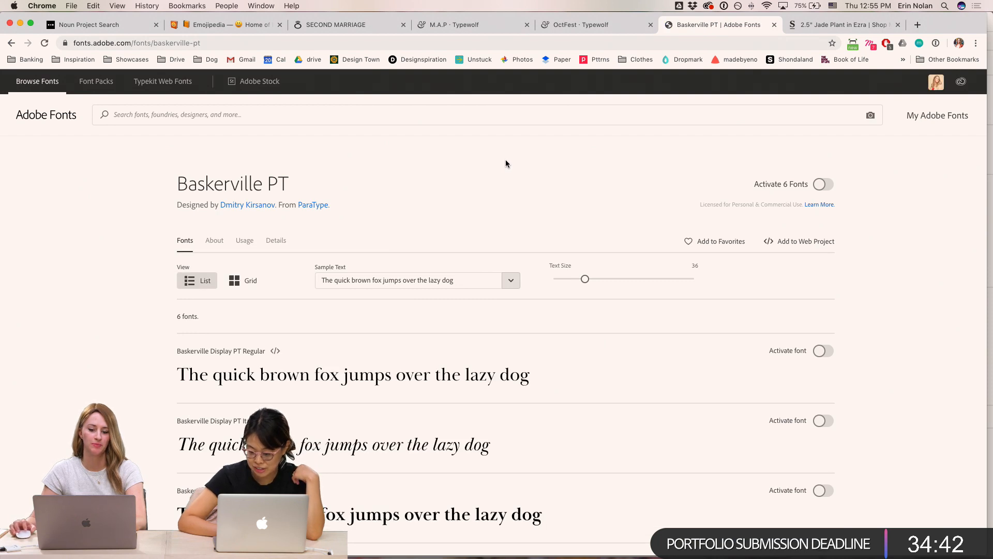
# - Activate the Baskerville Display PT Regular and Bold fonts
pyautogui.scroll(-4, 527, 204)
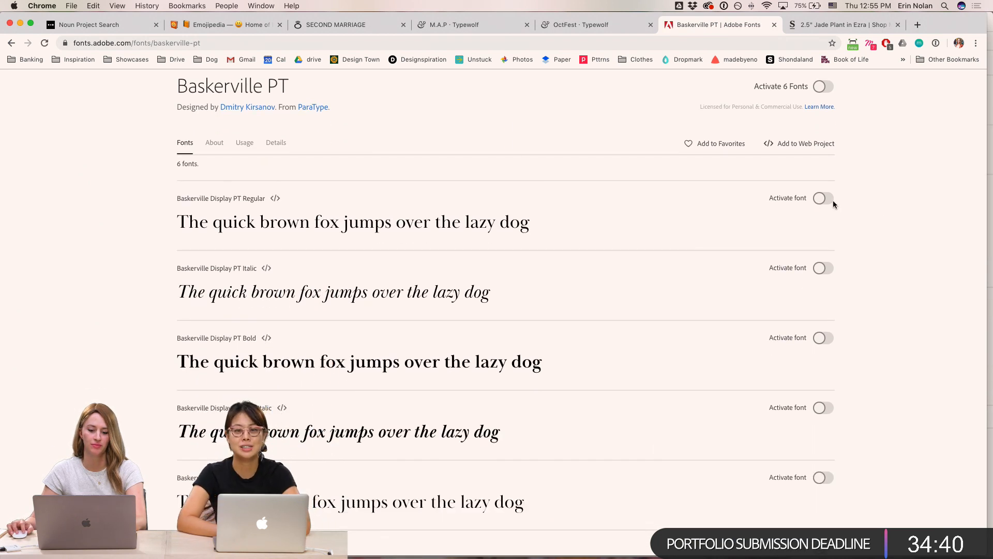
pyautogui.click(830, 200)
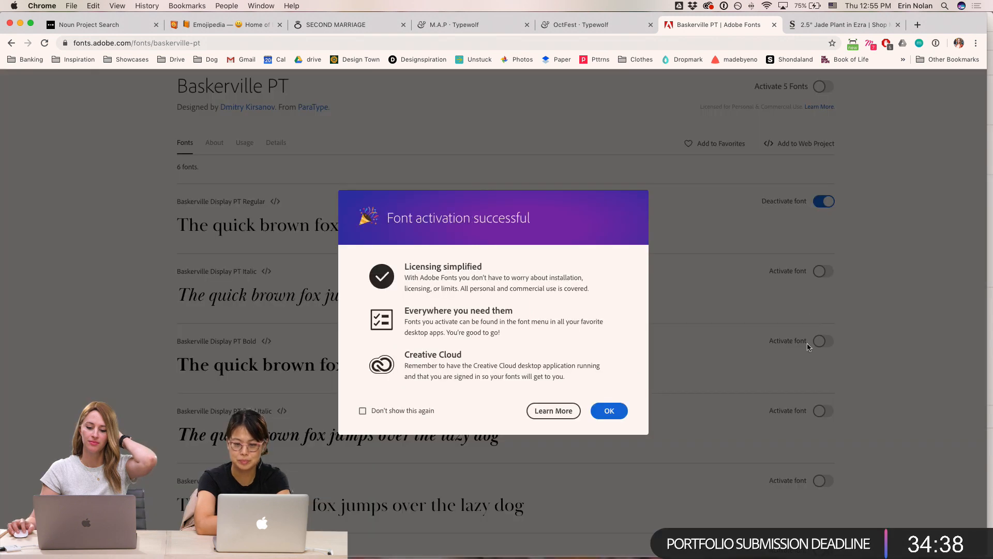
pyautogui.click(615, 410)
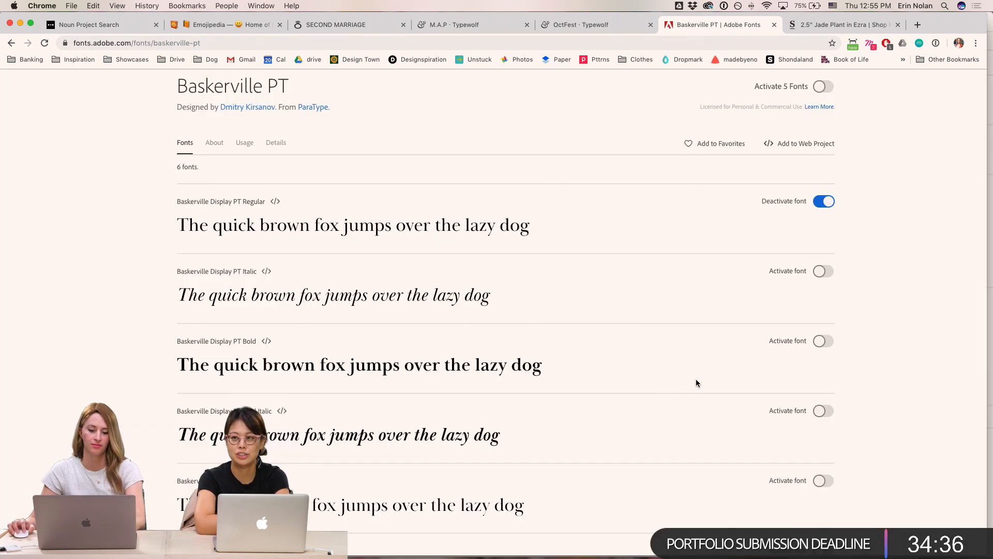
pyautogui.click(822, 341)
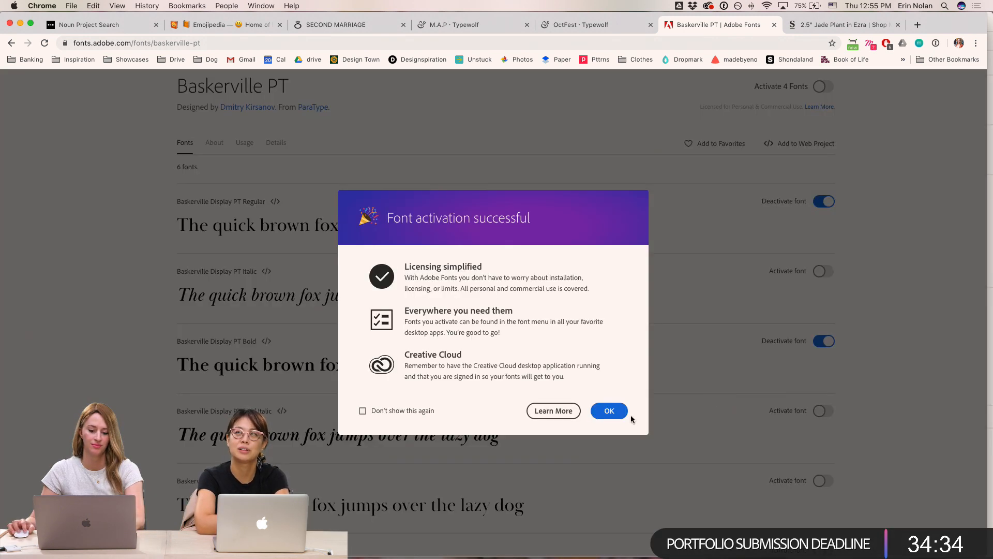
# - Dismiss the font activation message and review the activated Baskerville PT styles
pyautogui.click(610, 410)
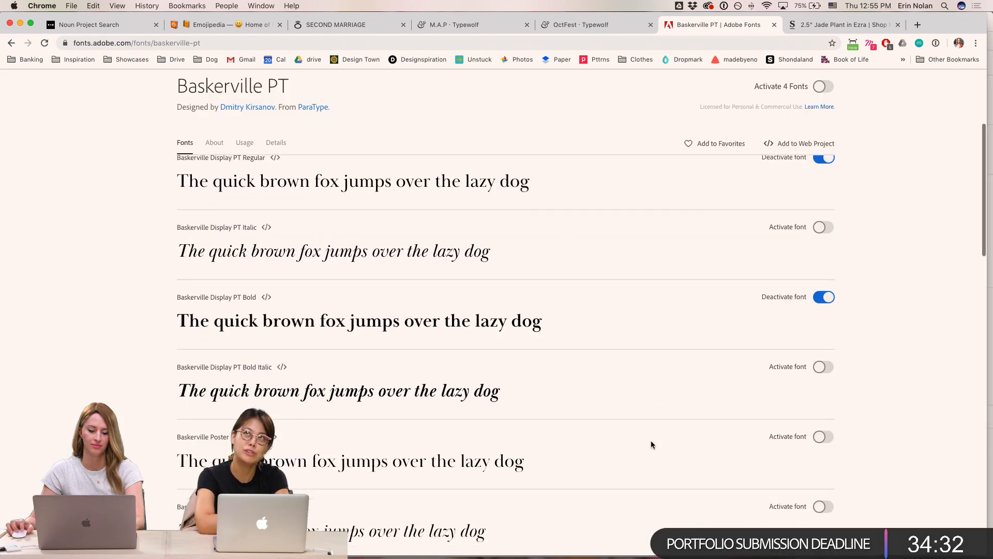
pyautogui.scroll(-3, 651, 440)
pyautogui.scroll(-2, 651, 444)
pyautogui.scroll(10, 651, 443)
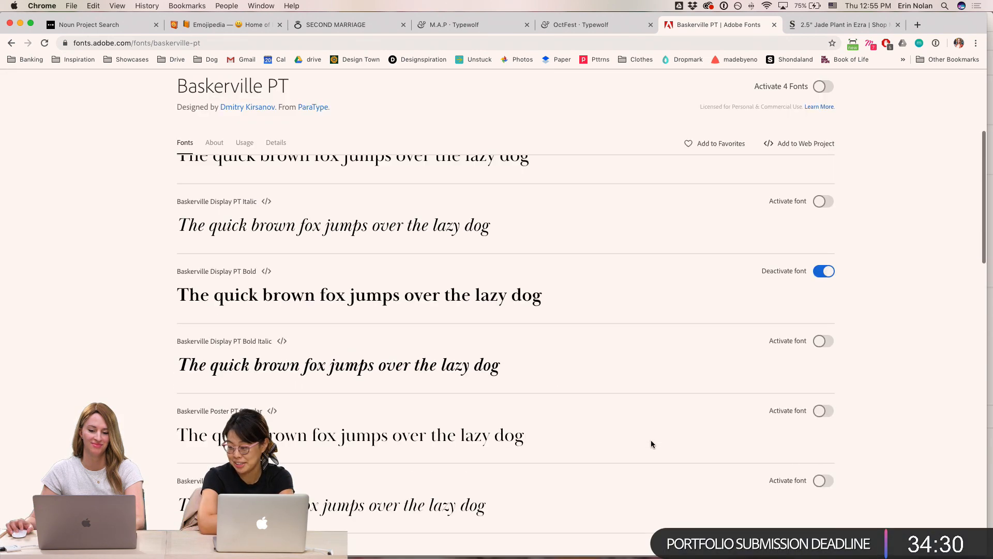
# - Browse Typewolf's site-of-the-day pages and its best Adobe Fonts list to find a companion font for Baskerville
pyautogui.click(602, 19)
pyautogui.scroll(-15, 584, 383)
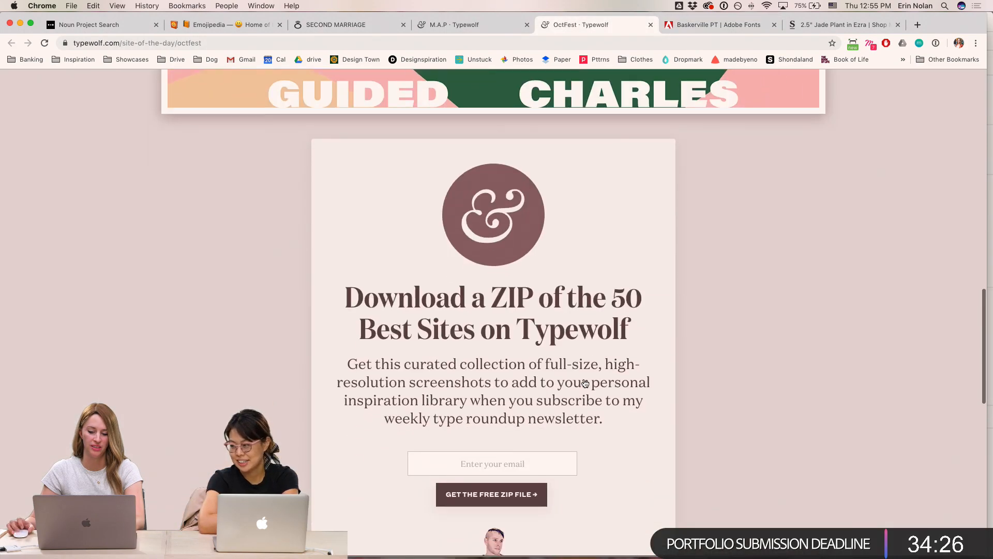
pyautogui.scroll(-10, 584, 382)
pyautogui.scroll(20, 583, 377)
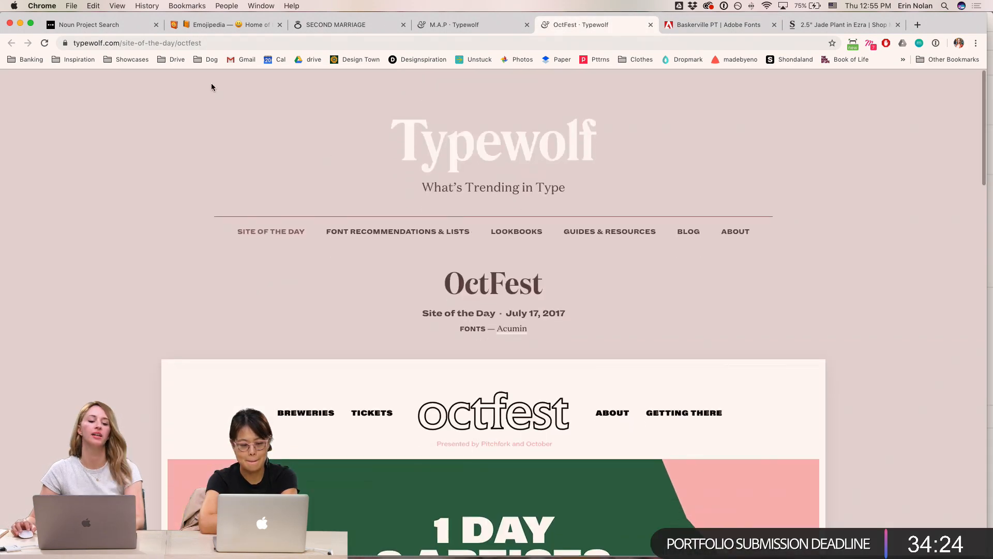
pyautogui.click(466, 23)
pyautogui.scroll(-5, 822, 335)
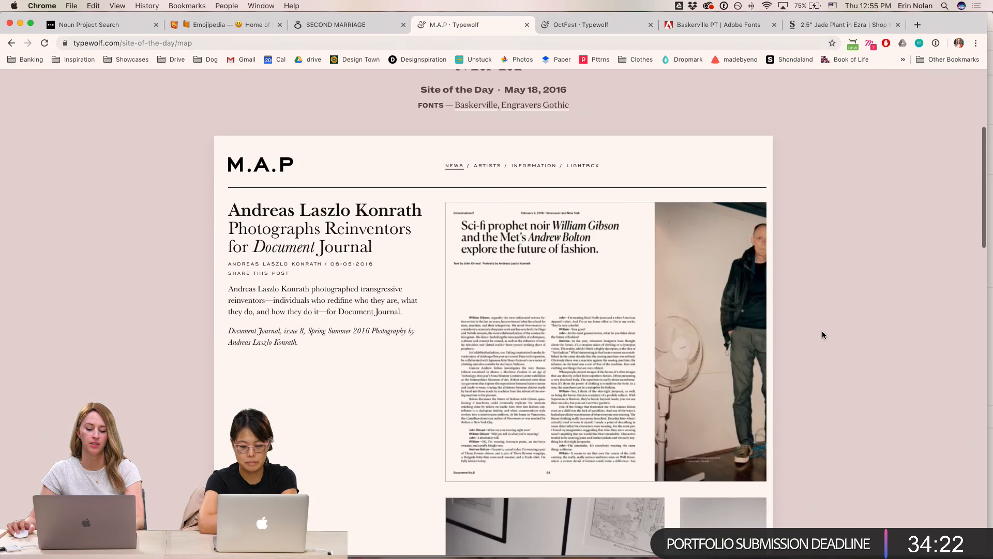
pyautogui.click(11, 43)
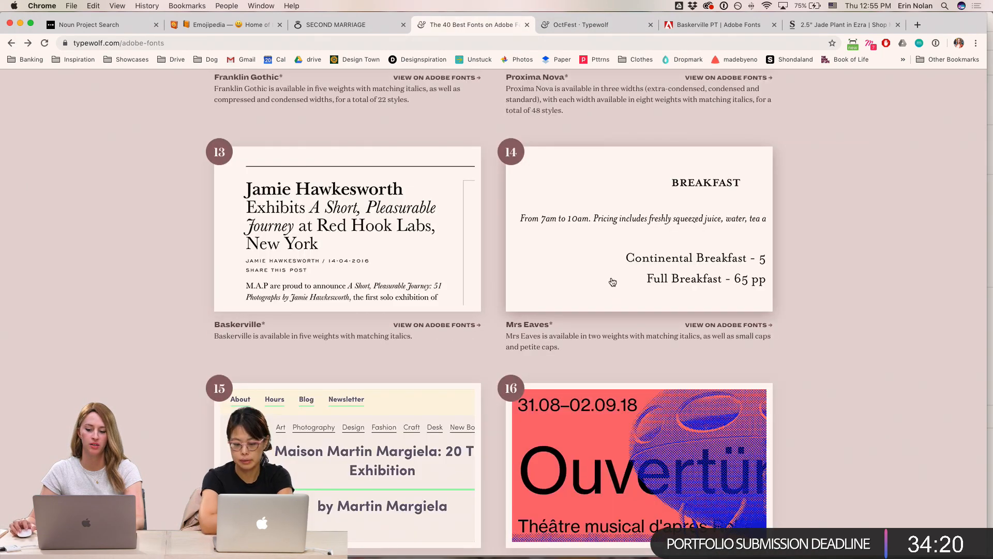
pyautogui.scroll(-2, 852, 321)
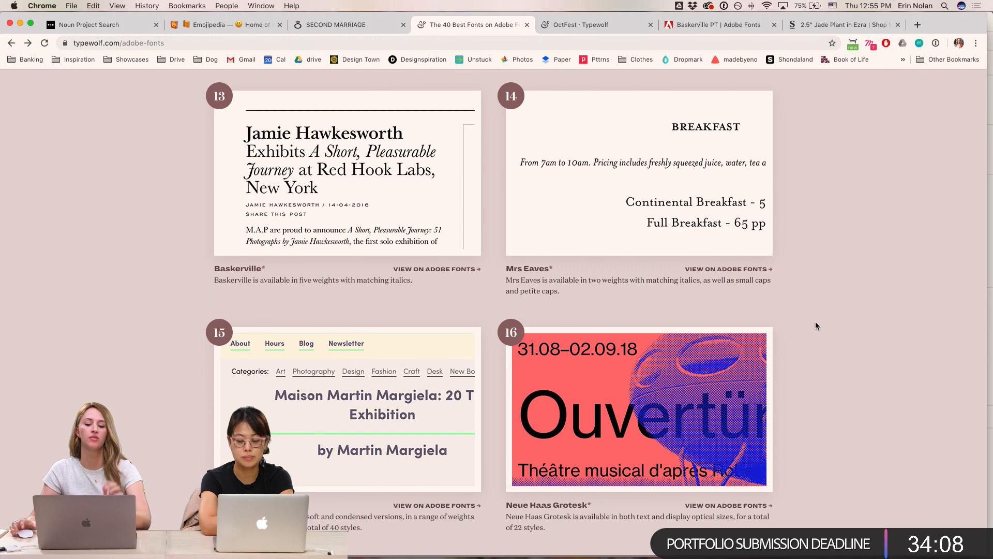
pyautogui.scroll(-3, 810, 323)
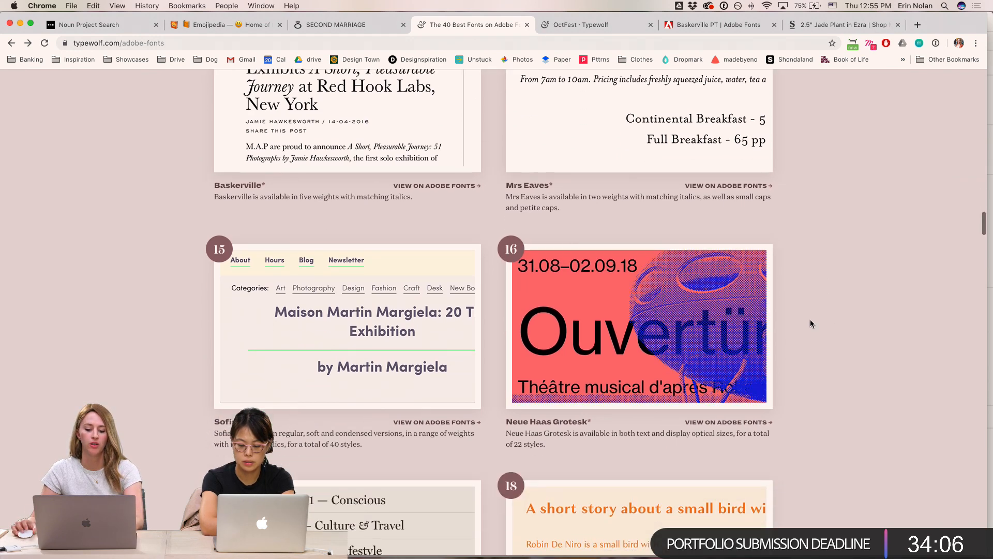
pyautogui.click(313, 324)
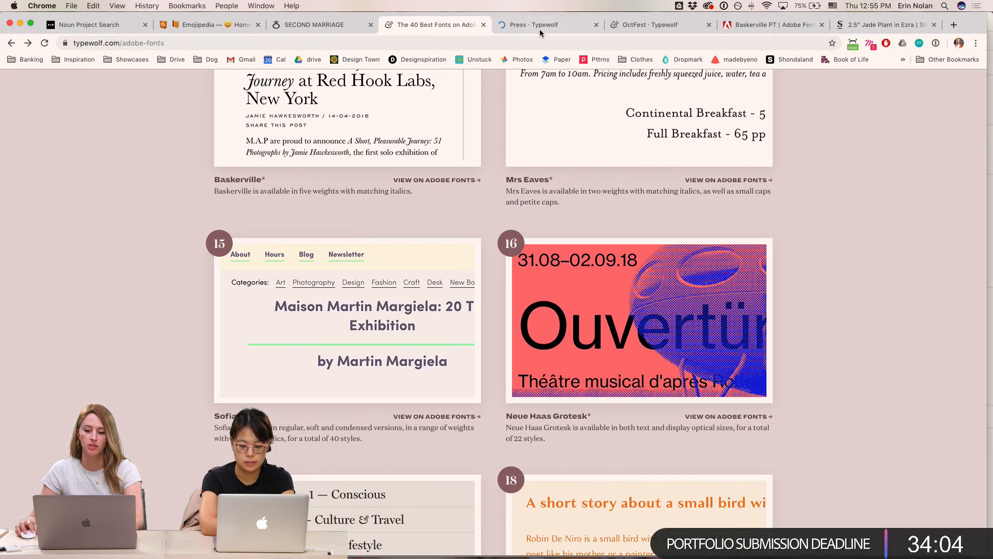
pyautogui.scroll(-6, 748, 417)
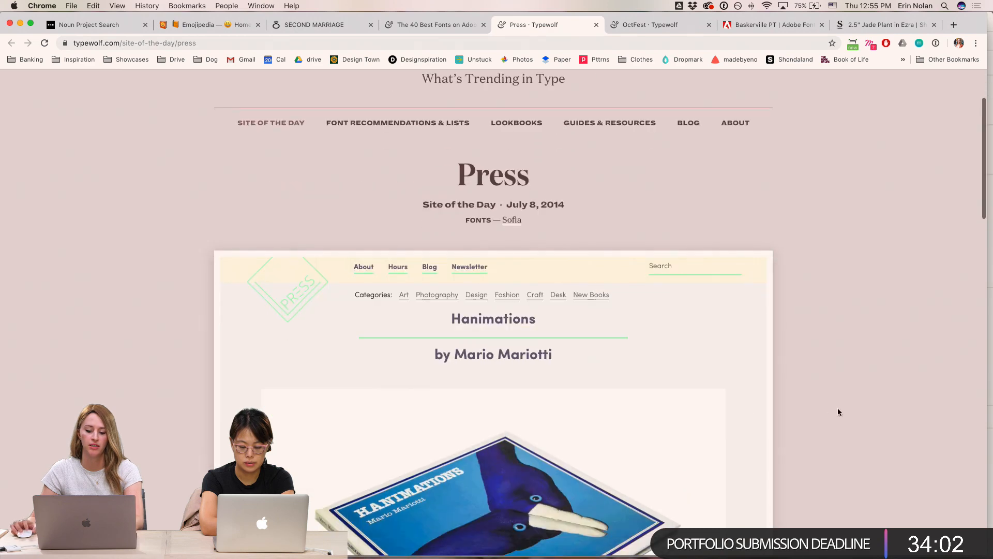
pyautogui.scroll(5, 838, 410)
pyautogui.scroll(-4, 832, 408)
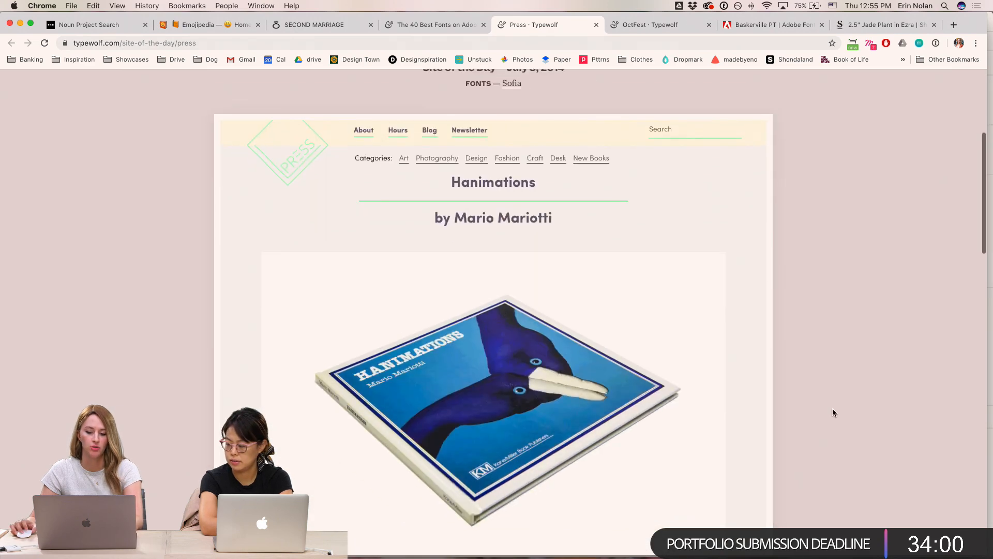
pyautogui.scroll(2, 817, 373)
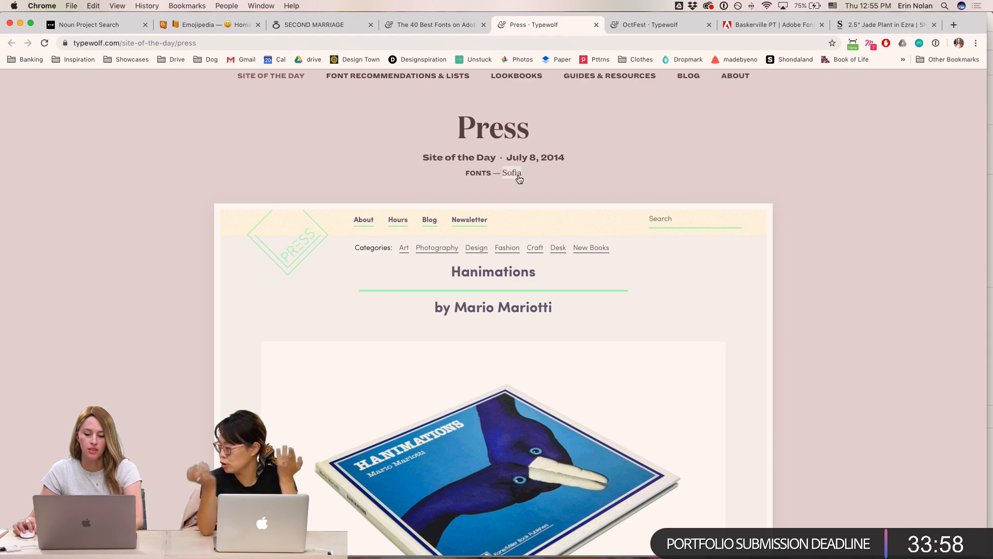
# - Search Adobe Fonts for sofia and open the Sofia family
pyautogui.hotkey('ctrl', 'Tab')
pyautogui.hotkey('ctrl', 'Tab')
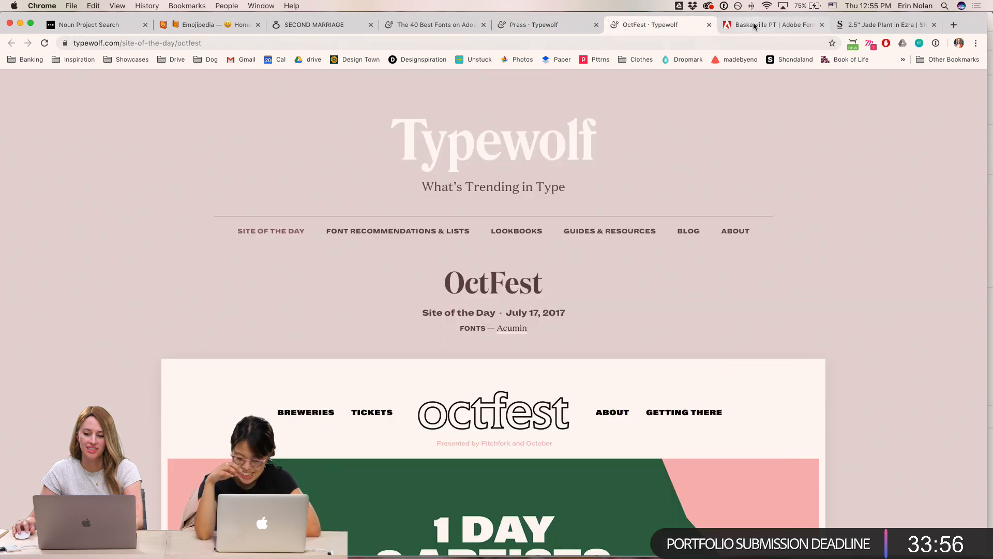
pyautogui.click(215, 113)
pyautogui.write('sofia')
pyautogui.press('Return')
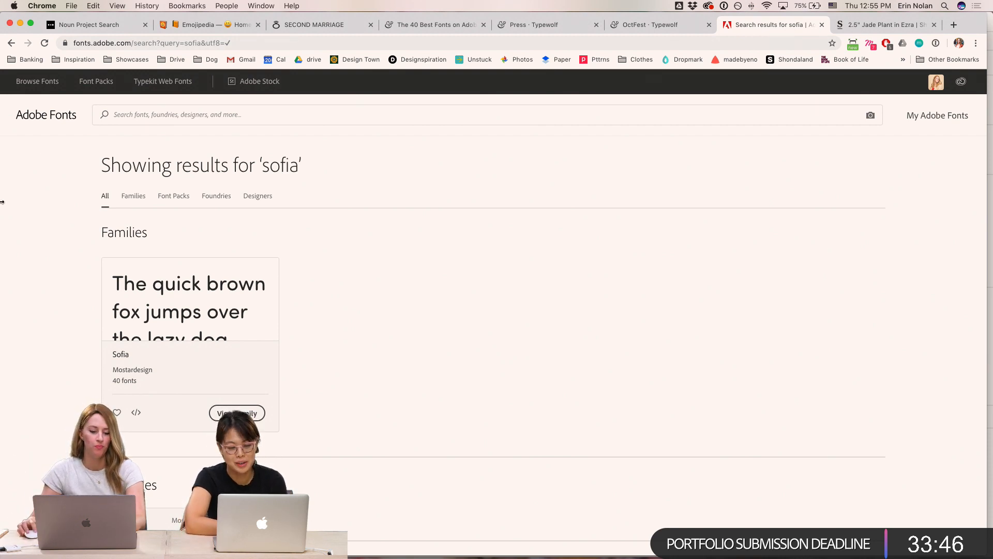
pyautogui.click(200, 319)
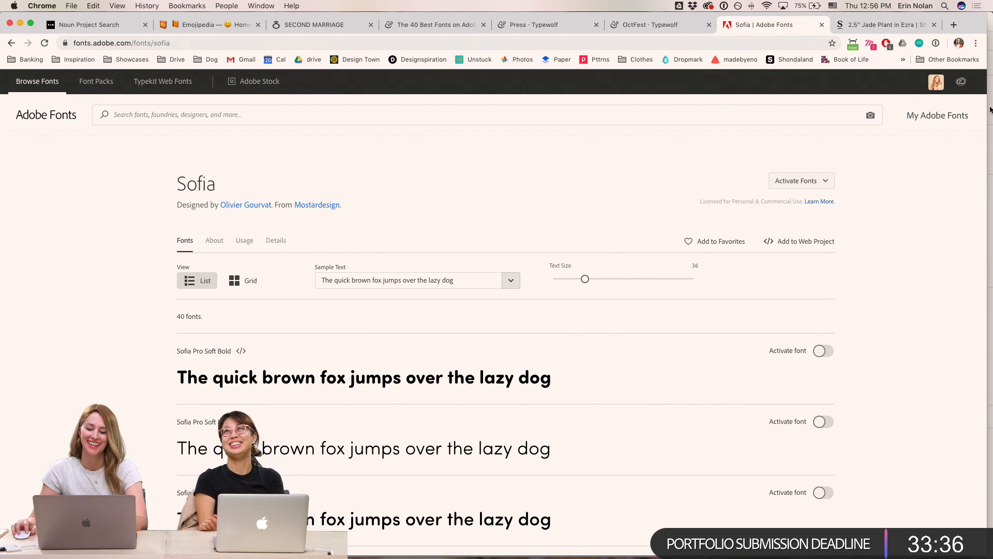
# - Activate the Sofia Pro Bold and Sofia Pro Semi Bold fonts
pyautogui.scroll(-5, 991, 129)
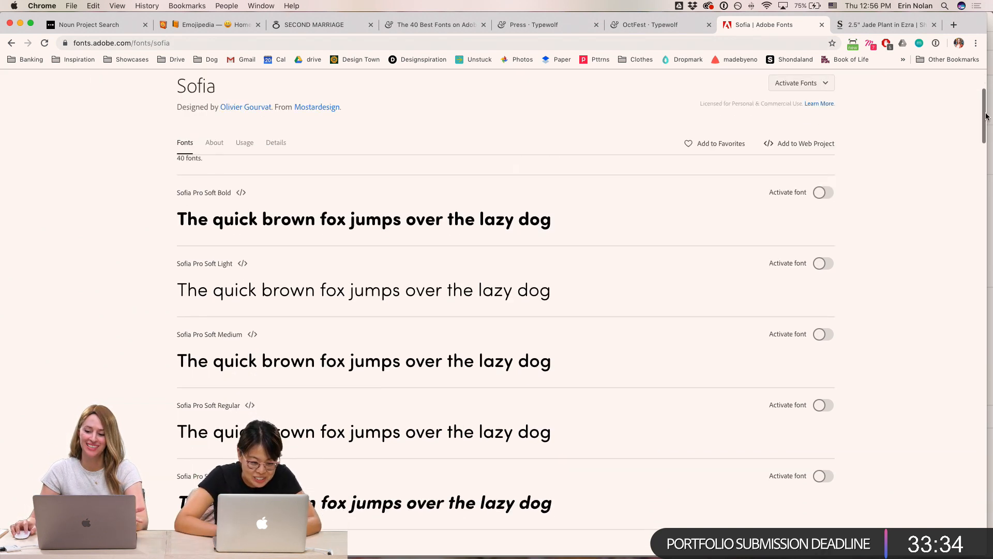
pyautogui.moveTo(983, 115); pyautogui.dragTo(976, 328)
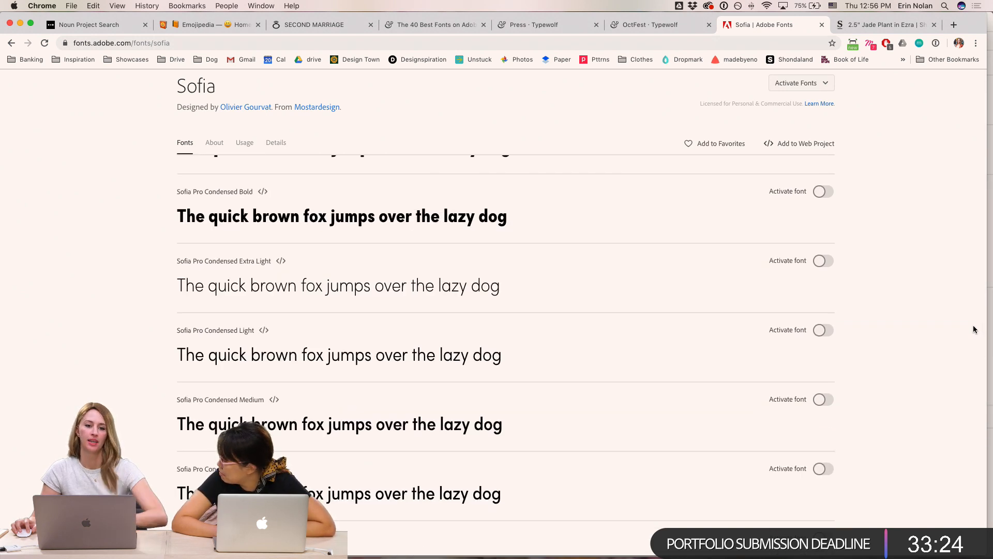
pyautogui.scroll(-1, 974, 329)
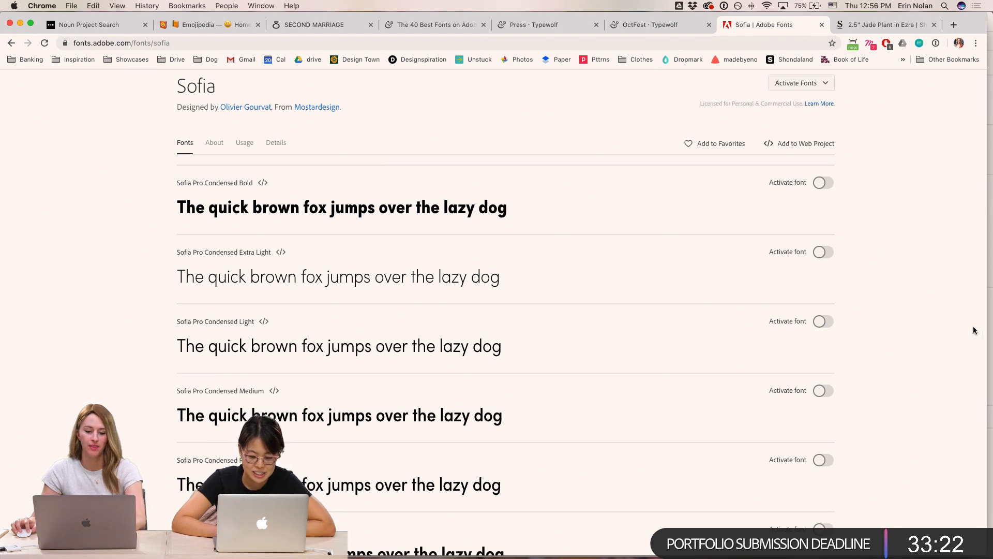
pyautogui.scroll(-20, 819, 255)
pyautogui.scroll(1, 818, 255)
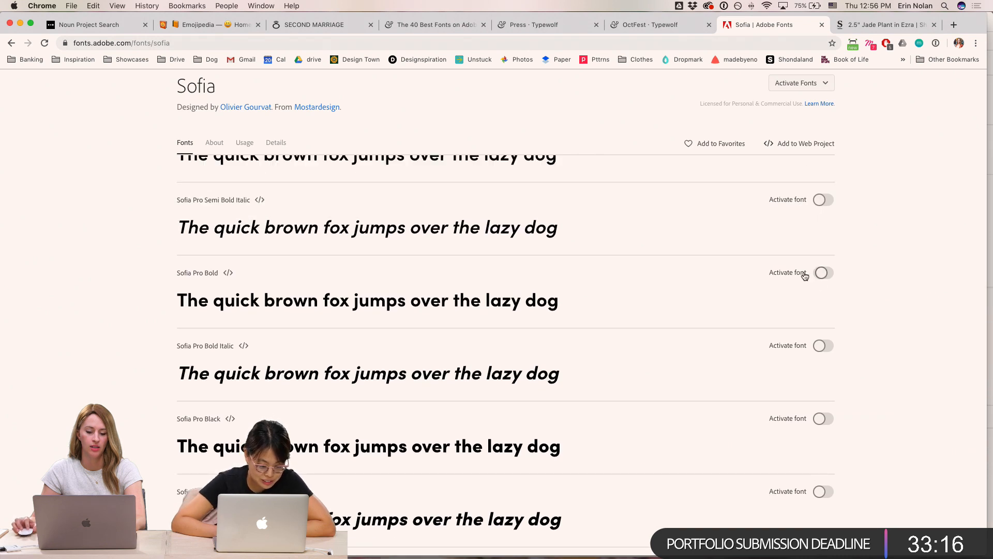
pyautogui.click(822, 274)
pyautogui.scroll(4, 773, 275)
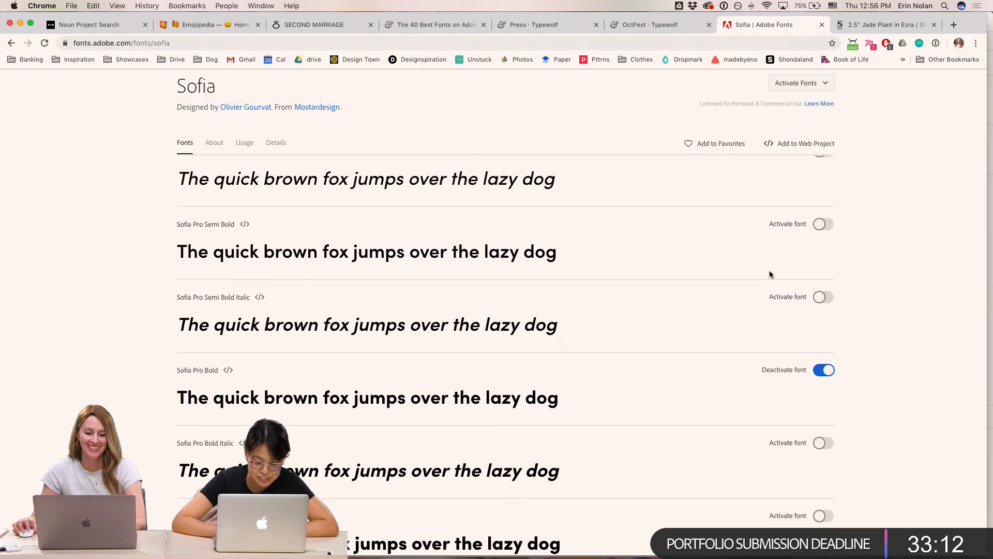
pyautogui.click(822, 225)
# - Read the Creative Market article on the history of grotesque fonts
pyautogui.scroll(2, 797, 233)
pyautogui.scroll(-1, 769, 236)
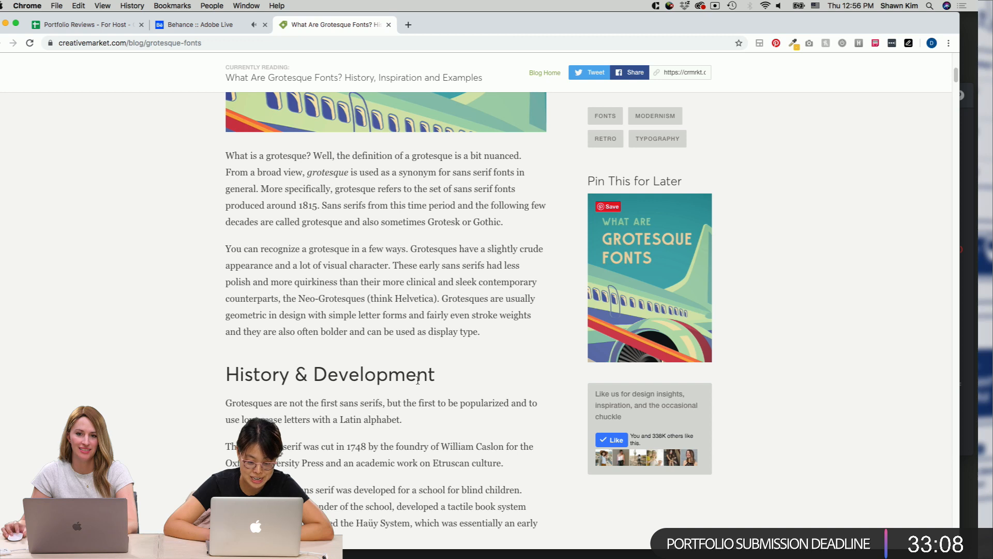
pyautogui.scroll(-1, 418, 381)
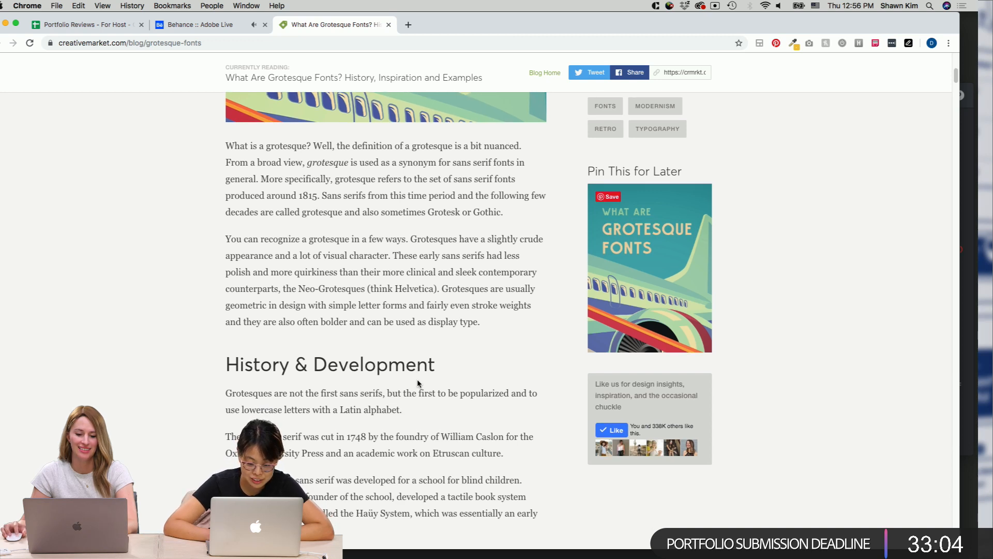
pyautogui.scroll(-3, 418, 382)
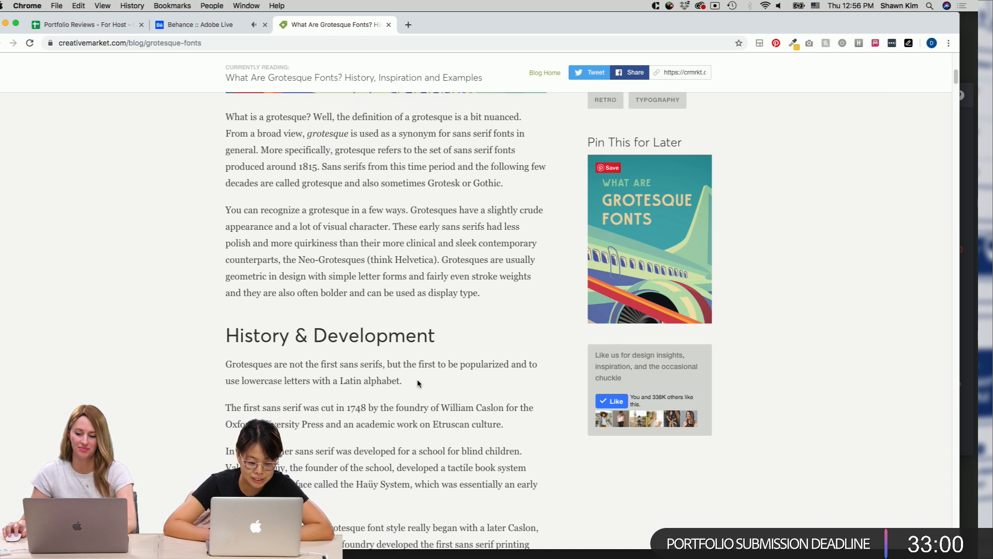
pyautogui.scroll(-1, 418, 381)
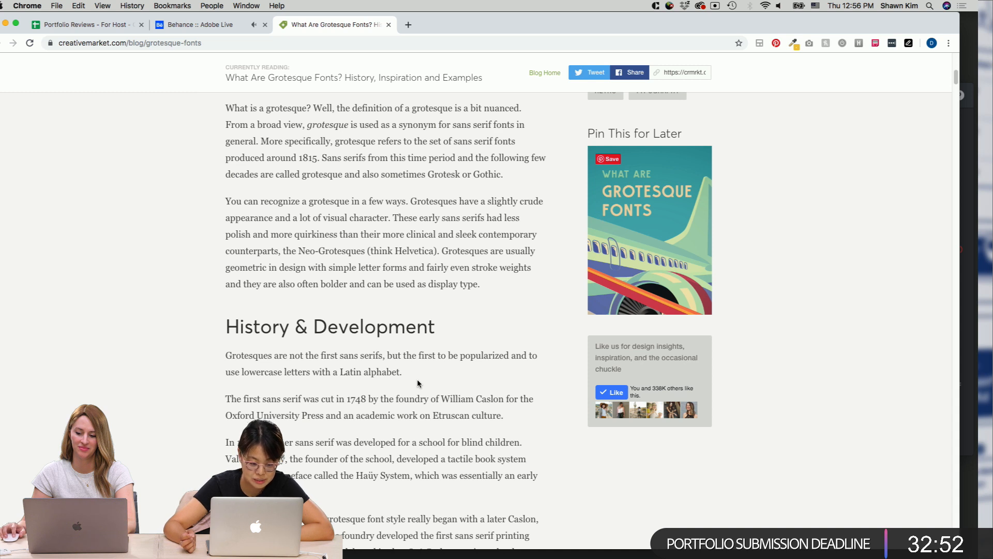
pyautogui.scroll(-3, 476, 370)
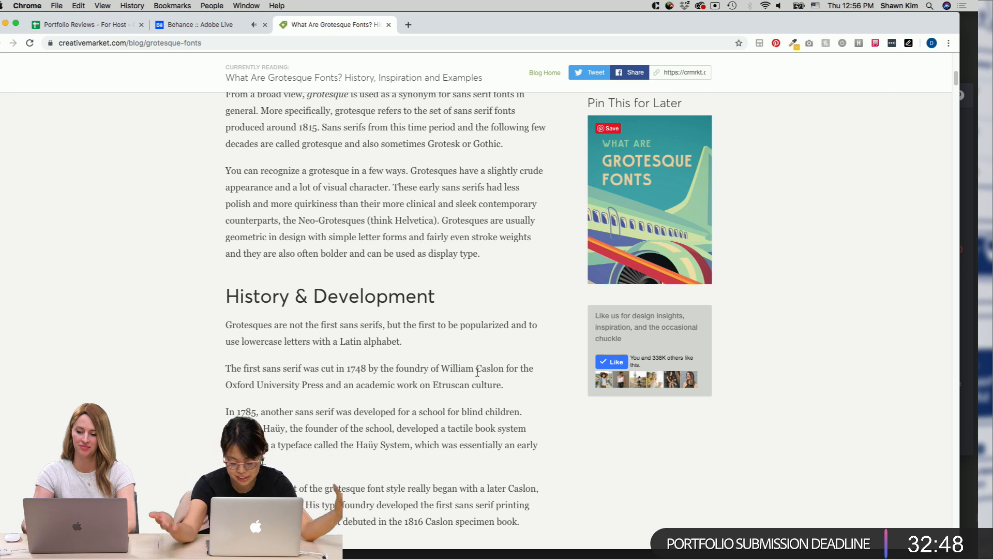
pyautogui.scroll(-1, 464, 381)
pyautogui.scroll(-5, 464, 381)
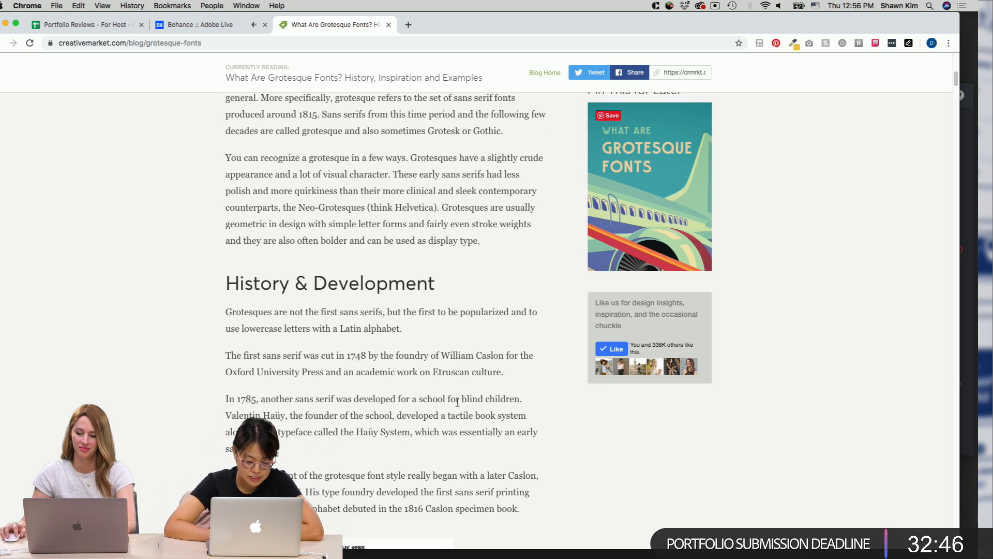
pyautogui.scroll(-10, 510, 421)
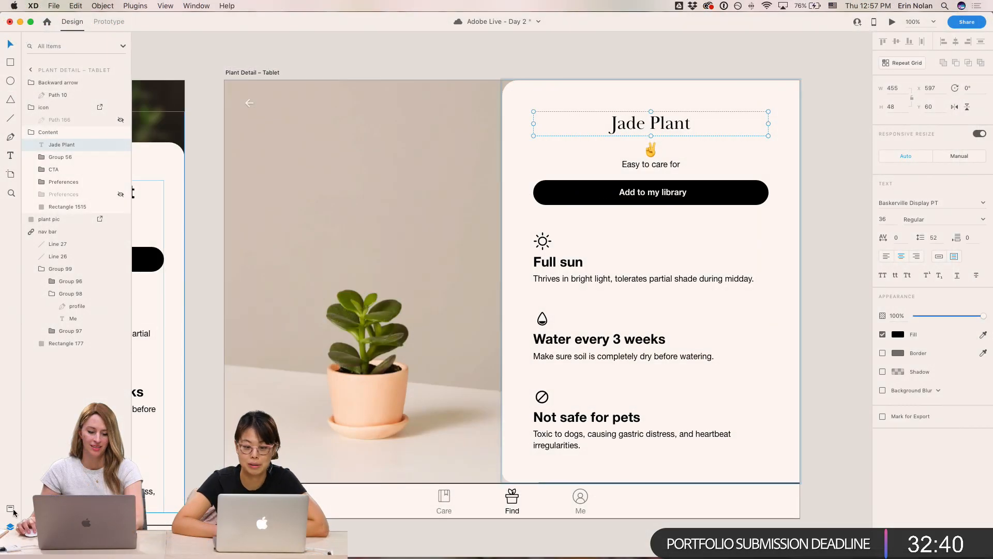
# - Open the Assets panel to view the document's colors and character styles beside both Plant Detail artboards
pyautogui.click(12, 510)
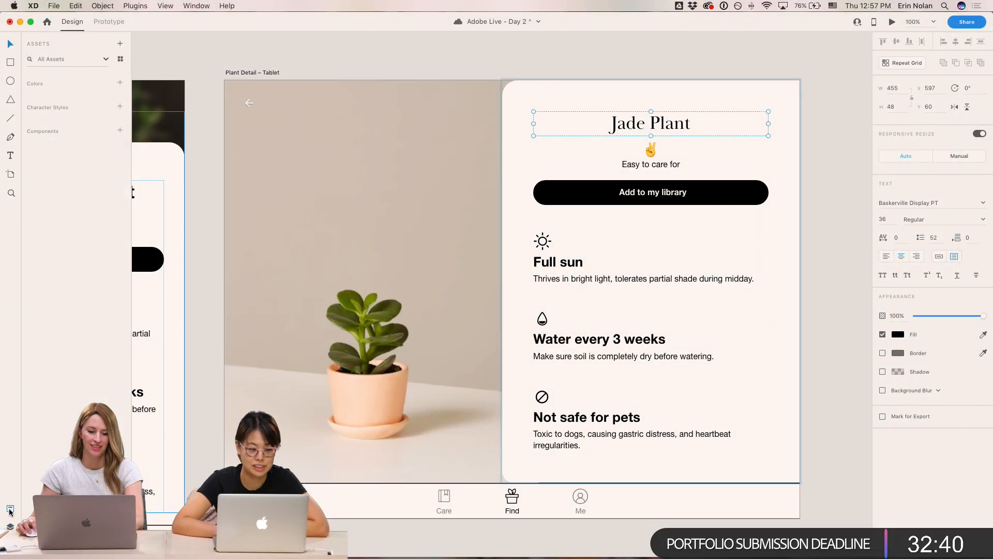
pyautogui.scroll(-5, 57, 296)
pyautogui.scroll(5, 59, 295)
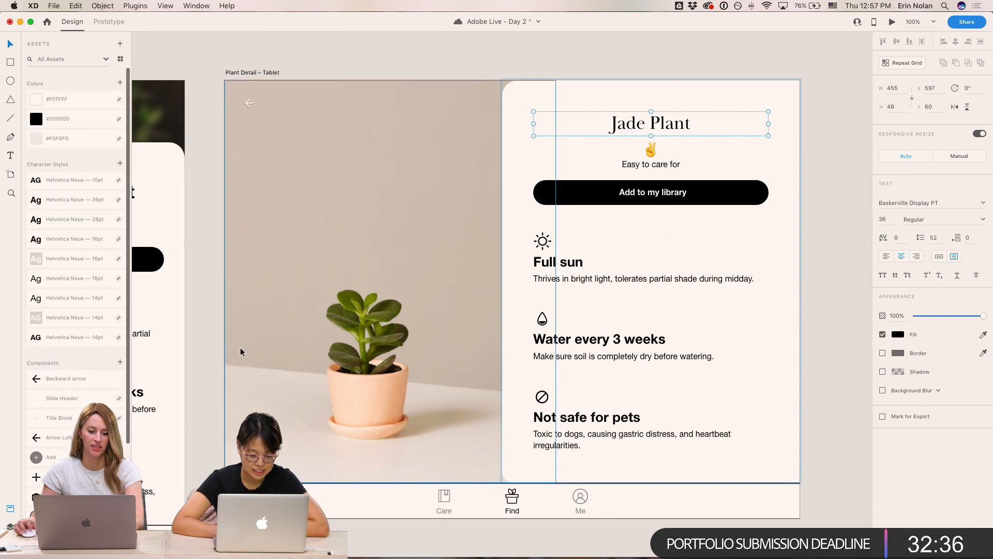
pyautogui.click(724, 63)
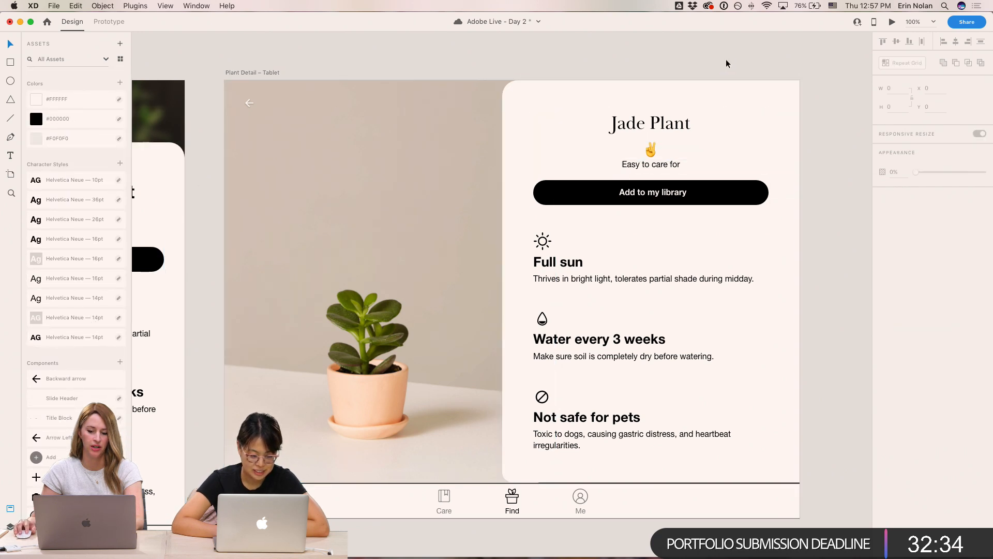
pyautogui.hscroll(-5, 724, 63)
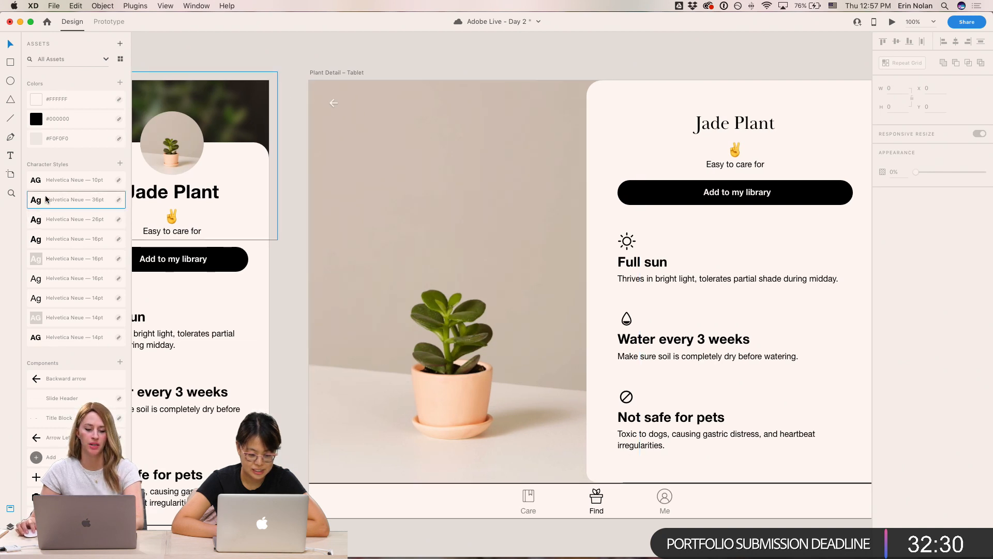
pyautogui.hscroll(-5, 463, 238)
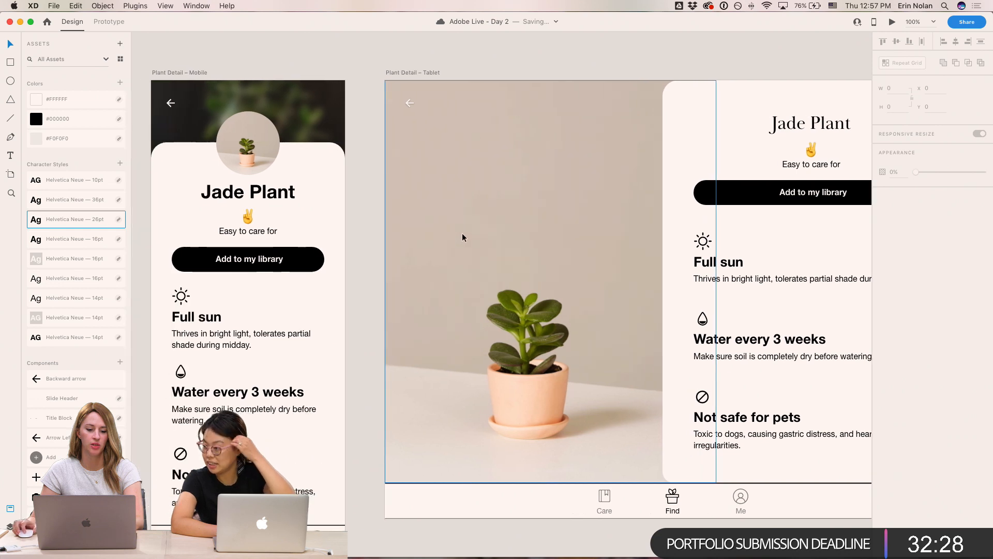
# - Select the tablet's Jade Plant heading and undo the last three changes to it
pyautogui.click(829, 133)
pyautogui.press('super+z')
pyautogui.press('super+z')
pyautogui.press('super+z')
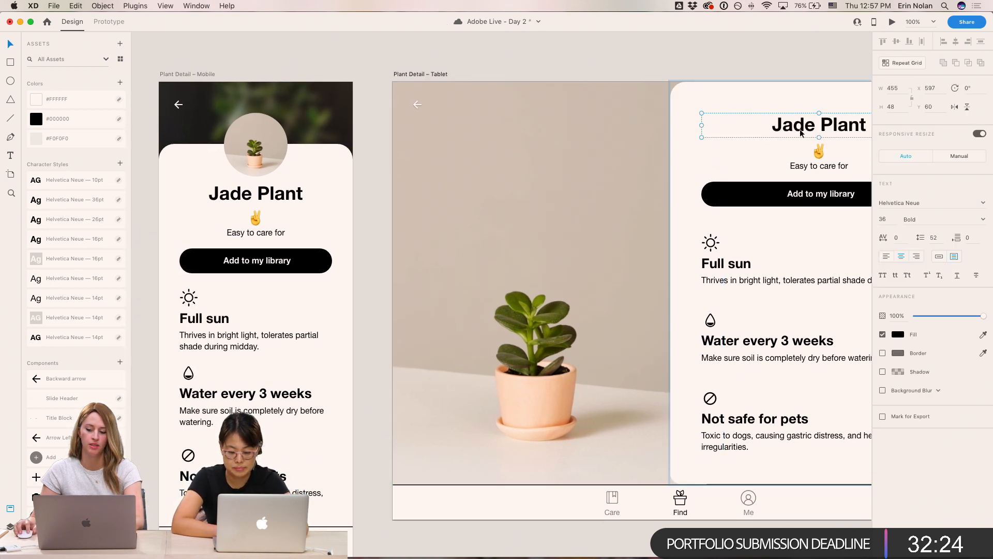
# - Move the 10pt character style to the end of the list, then apply and undo the 26pt style on the tablet heading
pyautogui.moveTo(71, 181); pyautogui.dragTo(64, 342)
pyautogui.click(79, 203)
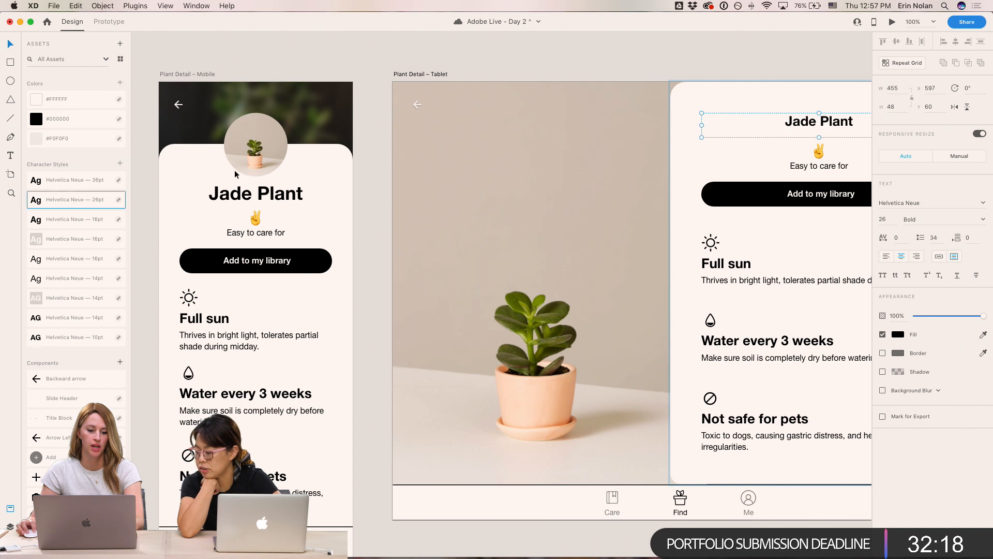
pyautogui.press('super+z')
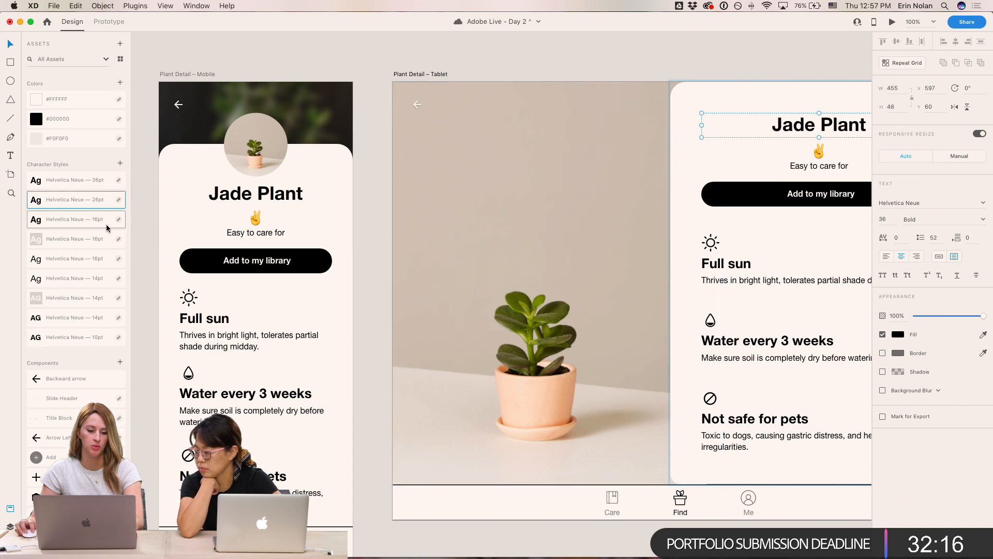
# - Filter the assets list to show only character styles and reselect the tablet's Jade Plant heading
pyautogui.hscroll(3, 668, 242)
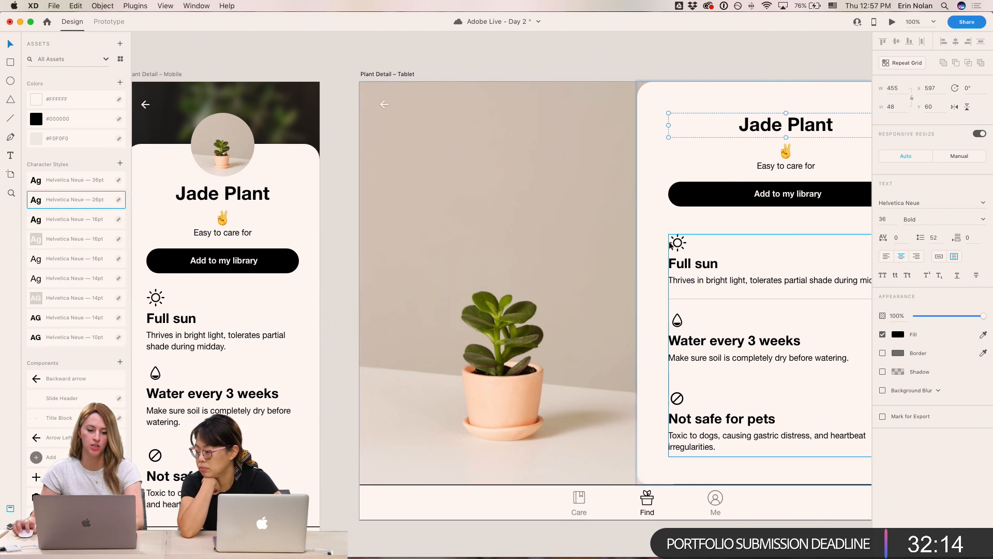
pyautogui.click(69, 183)
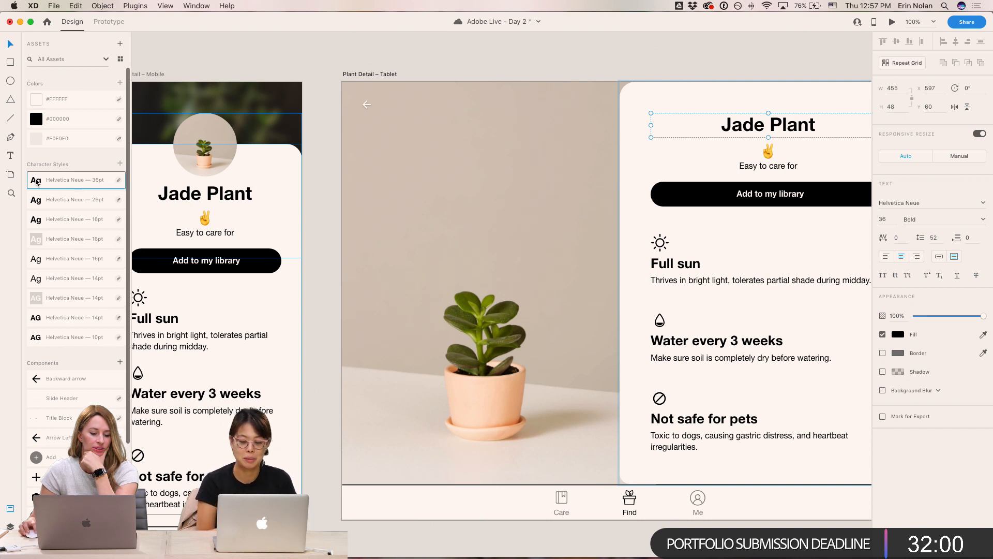
pyautogui.scroll(-1, 112, 179)
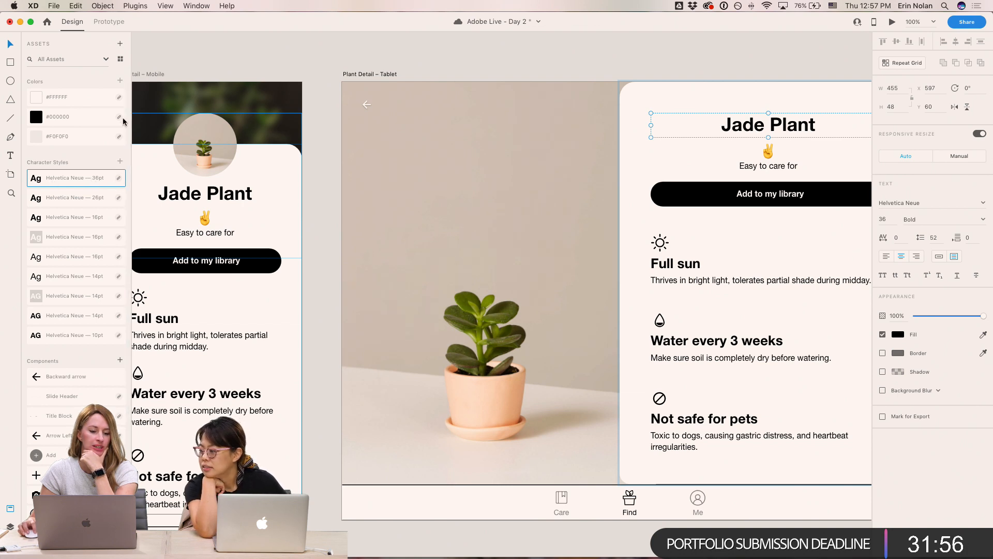
pyautogui.click(105, 60)
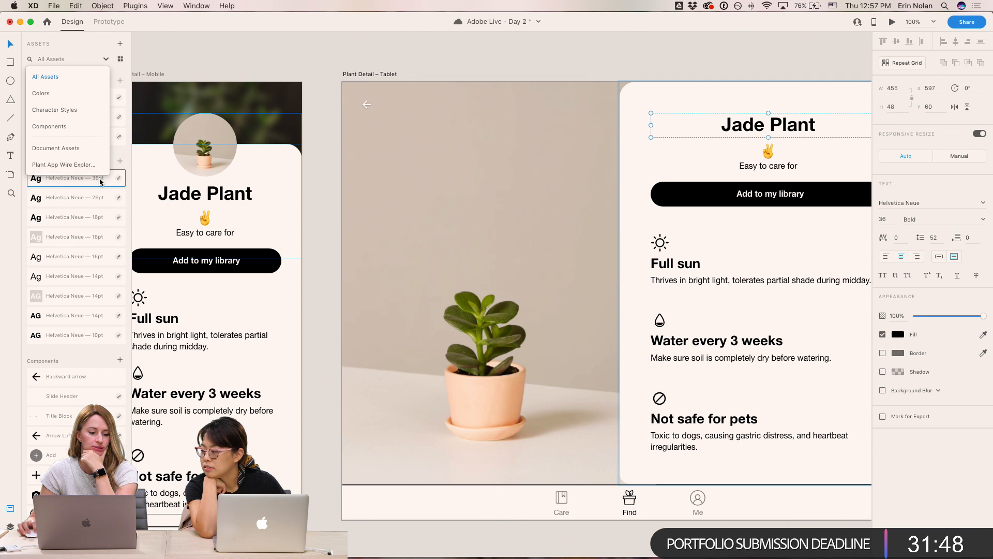
pyautogui.click(69, 110)
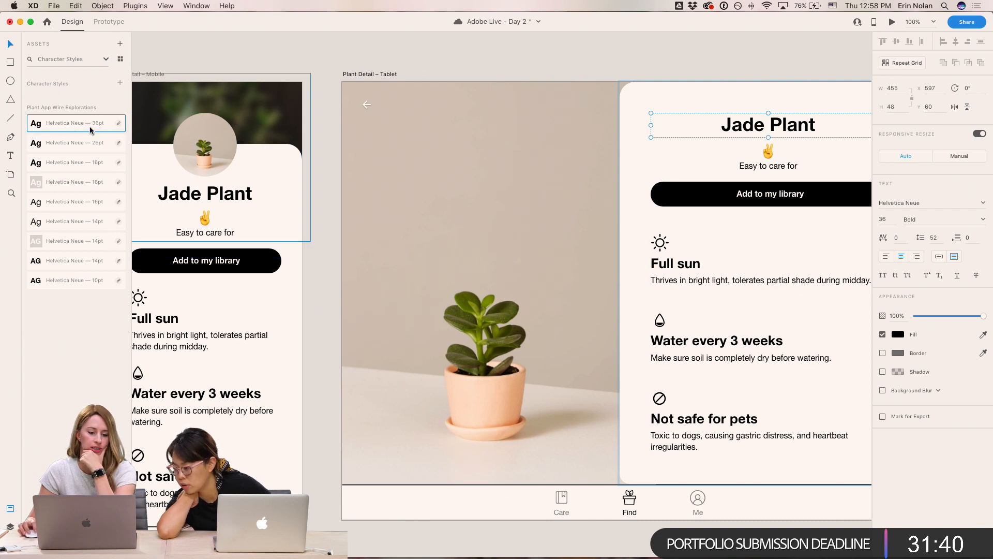
pyautogui.click(716, 56)
pyautogui.keyDown('super'); pyautogui.click(761, 130); pyautogui.keyUp('super')
pyautogui.scroll(-1, 759, 126)
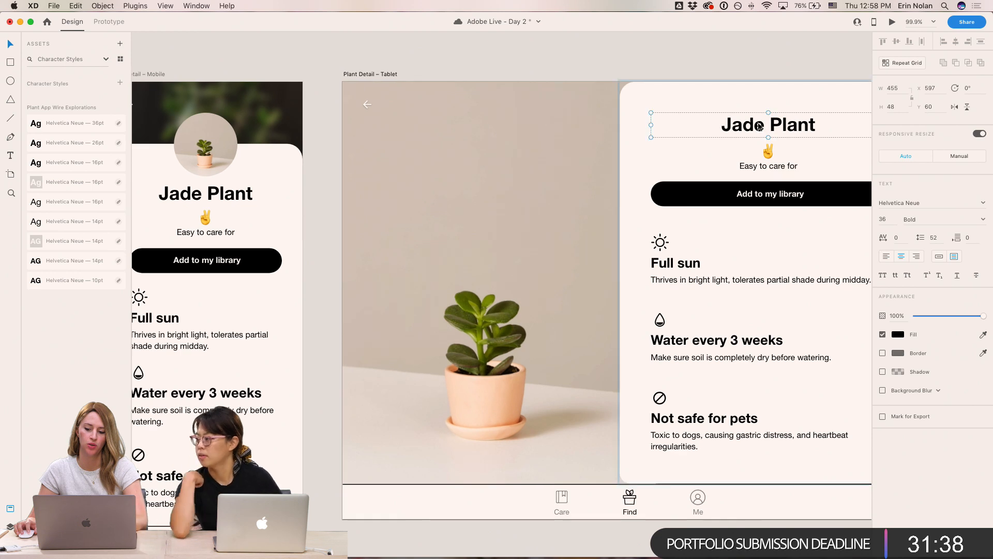
pyautogui.hscroll(3, 748, 130)
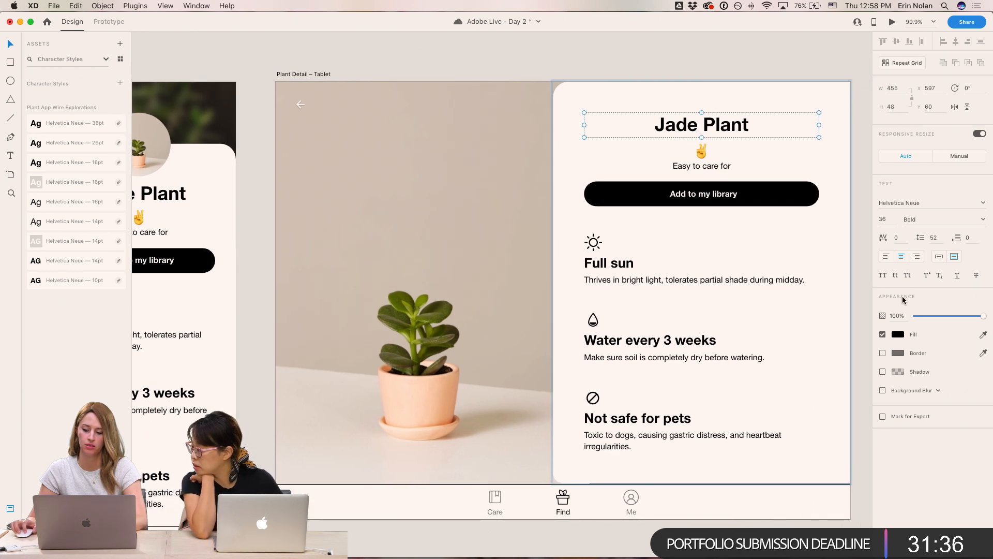
# - Change the tablet heading's font to Baskerville
pyautogui.click(915, 203)
pyautogui.write('Ba')
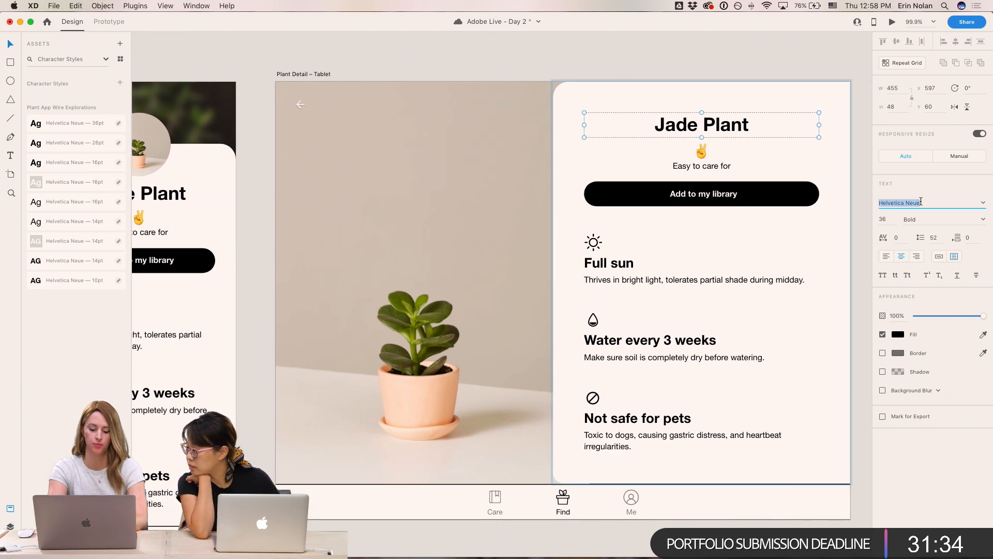
pyautogui.write('ke')
pyautogui.press('BackSpace')
pyautogui.press('BackSpace')
pyautogui.write('s')
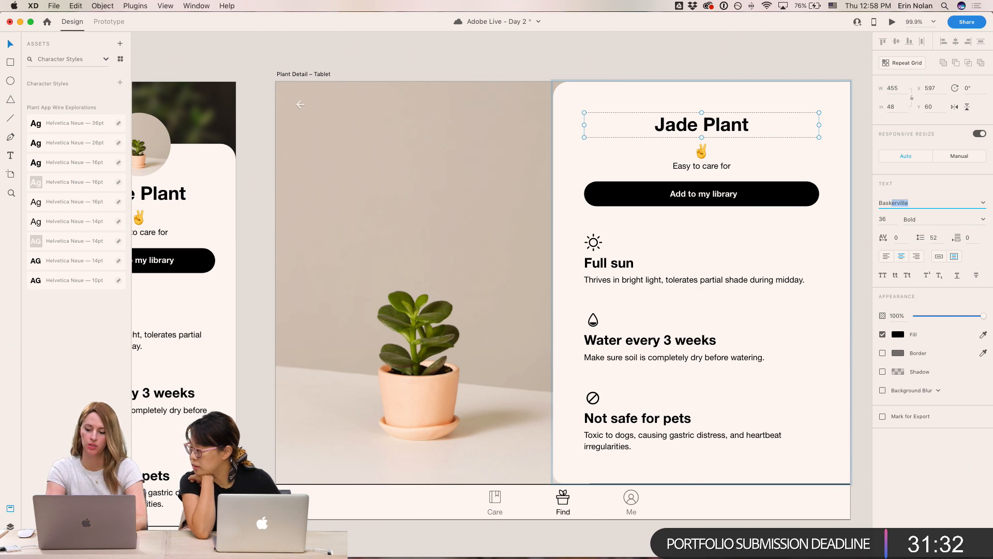
pyautogui.write('k')
pyautogui.press('Return')
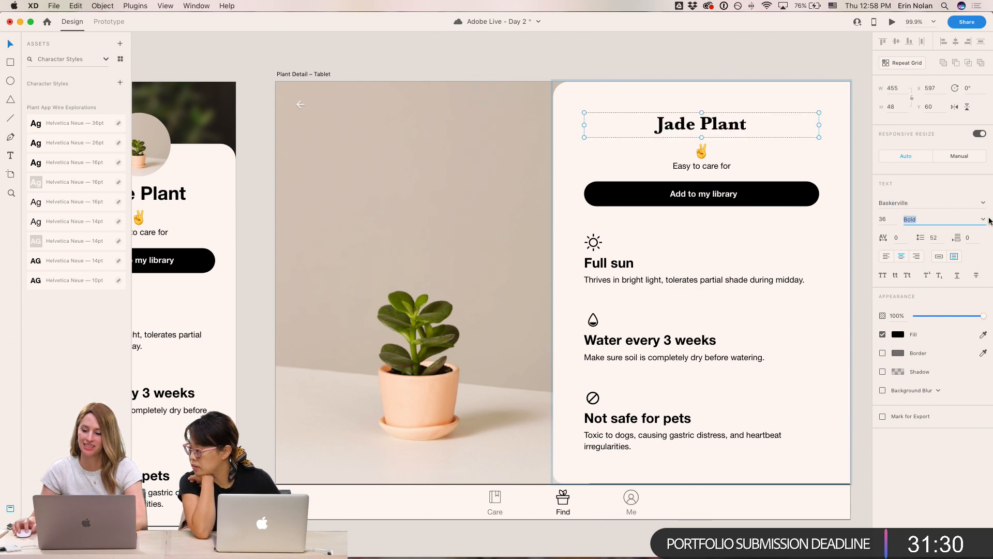
# - Set the Baskerville heading's weight to Regular and reselect the heading
pyautogui.click(983, 221)
pyautogui.click(932, 231)
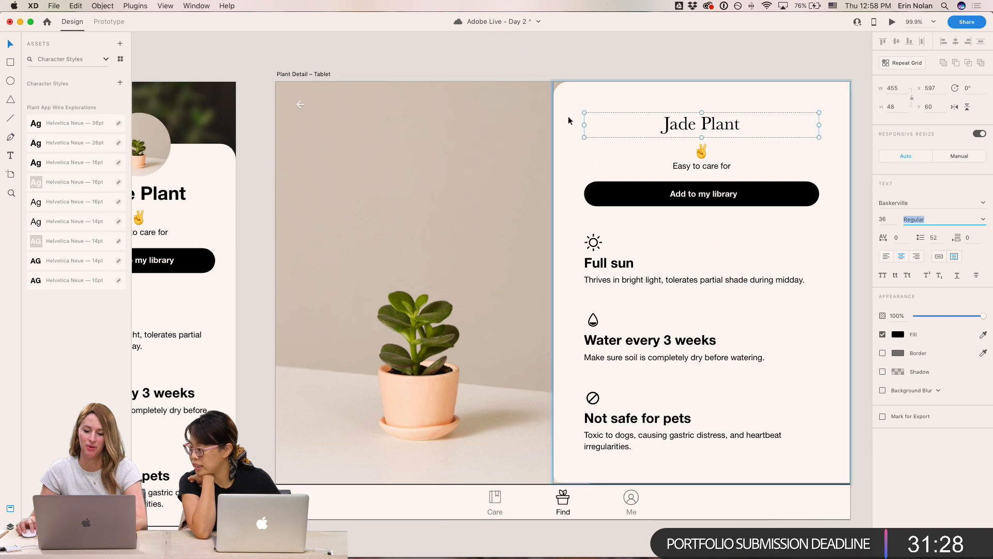
pyautogui.click(768, 66)
pyautogui.click(723, 126)
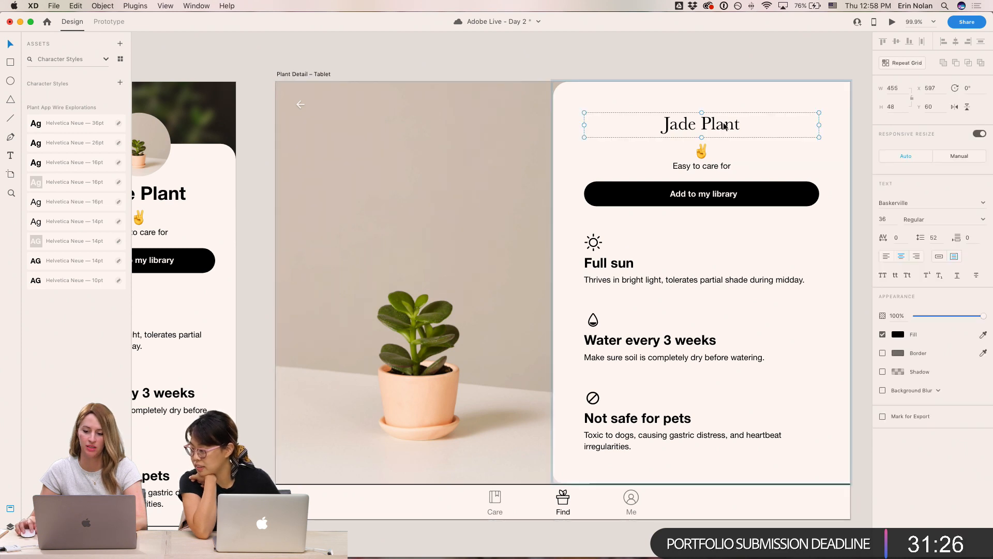
# - Try the SemiBold weight on the heading and undo it
pyautogui.click(982, 219)
pyautogui.click(926, 247)
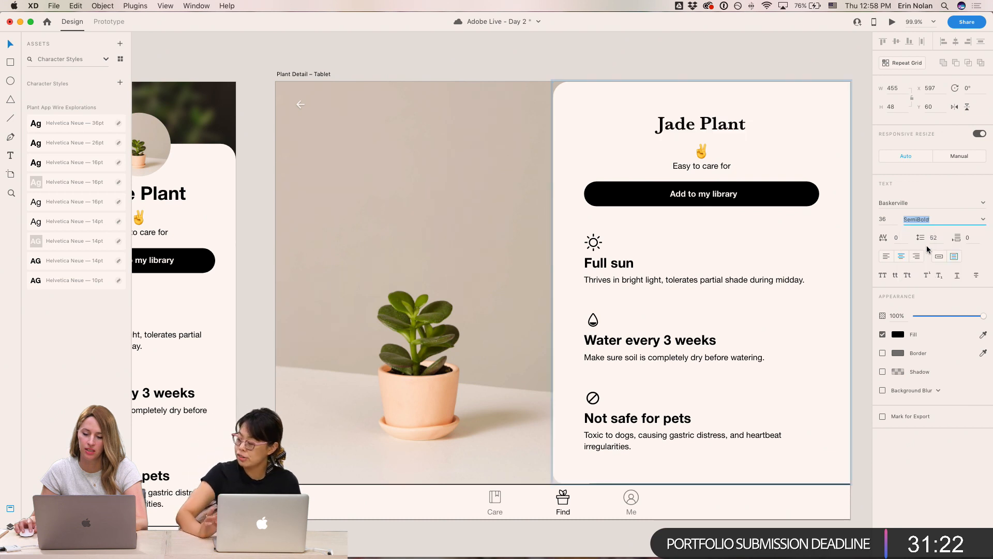
pyautogui.click(783, 59)
pyautogui.press('super+z')
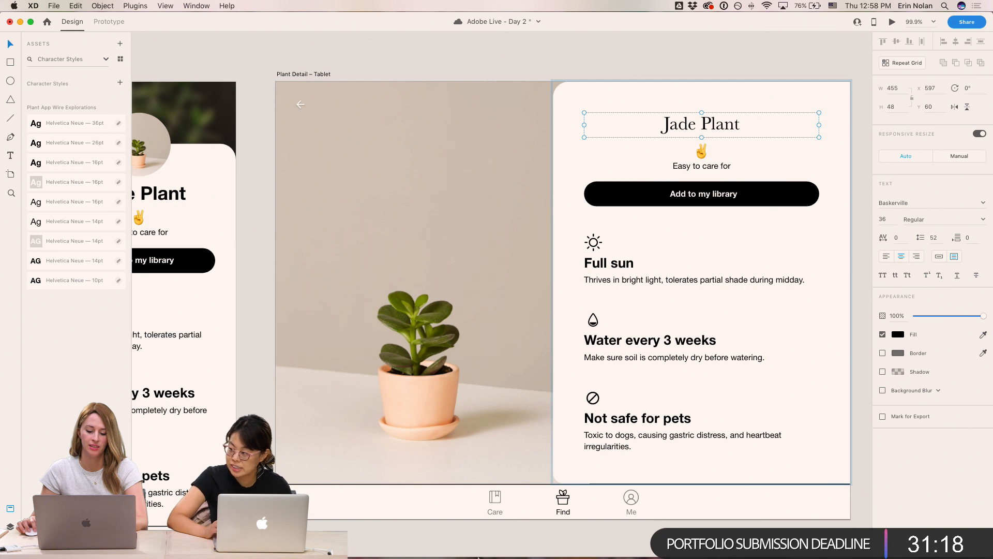
# - Check which Sofia Pro styles are activated on Adobe Fonts in Chrome, then return to Adobe XD
pyautogui.click(478, 543)
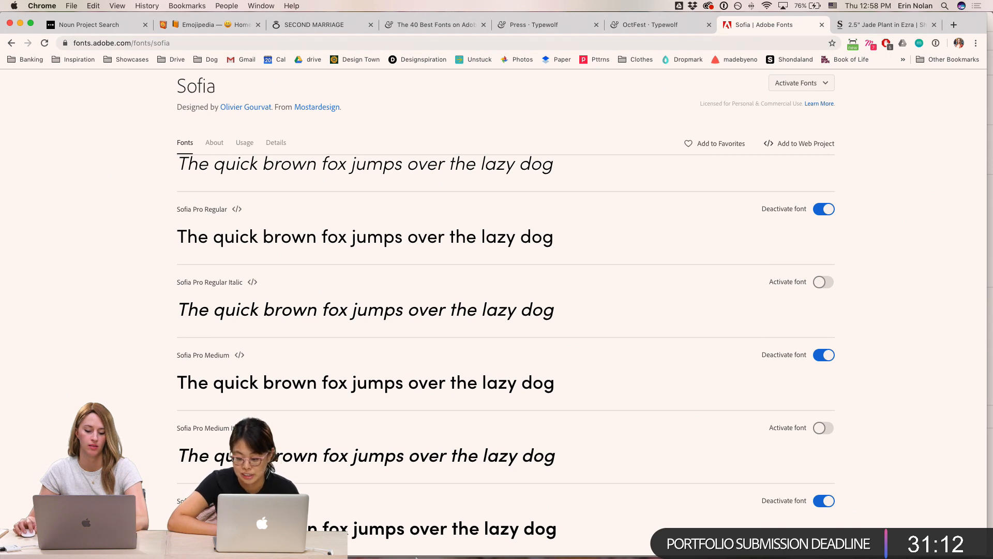
pyautogui.moveTo(442, 556)
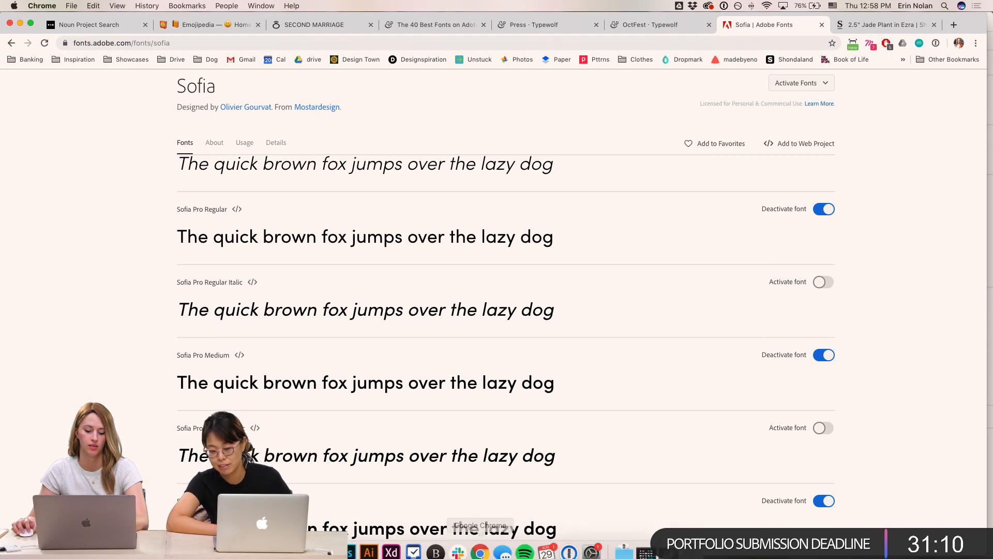
pyautogui.click(395, 548)
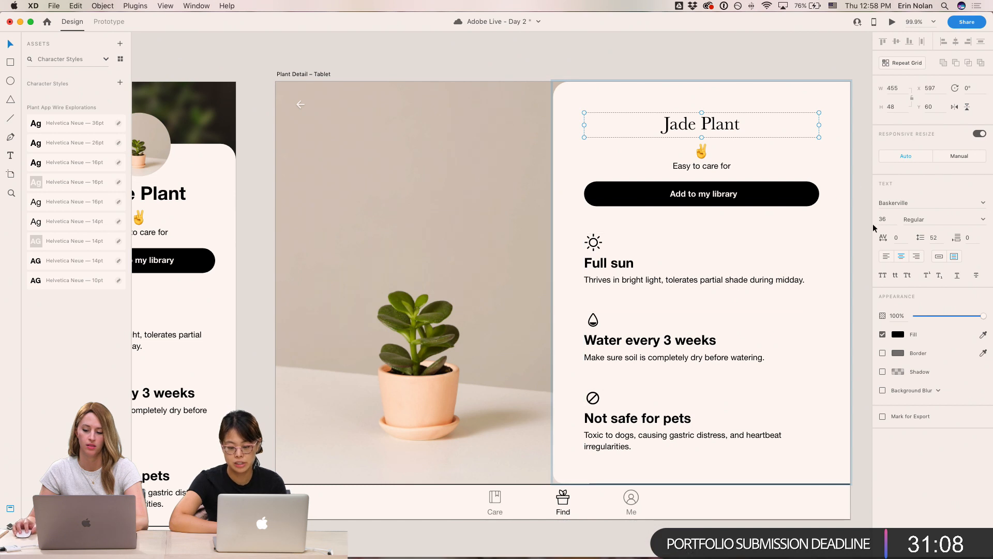
# - Change the tablet heading's font to Sofia Pro
pyautogui.click(979, 206)
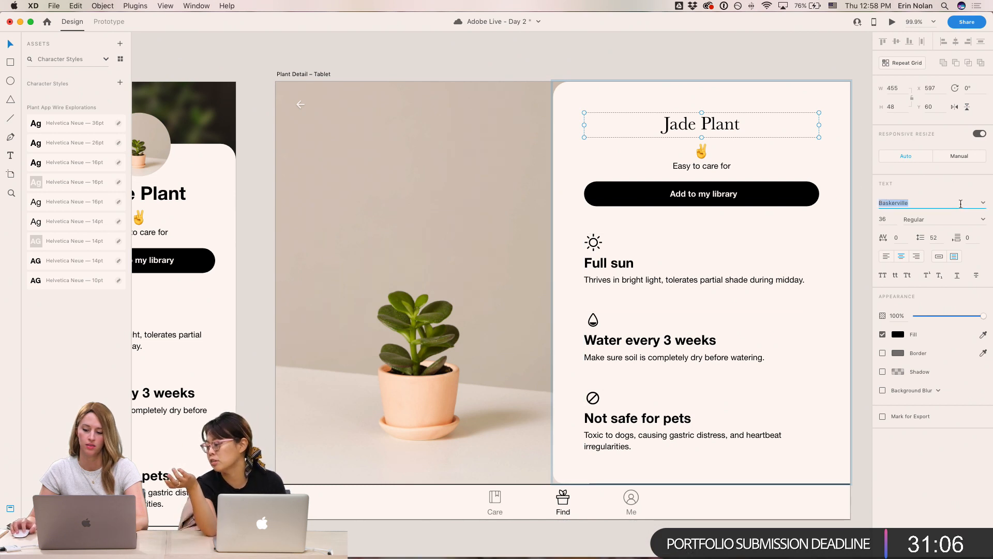
pyautogui.write('Sofia Pro')
pyautogui.press('Return')
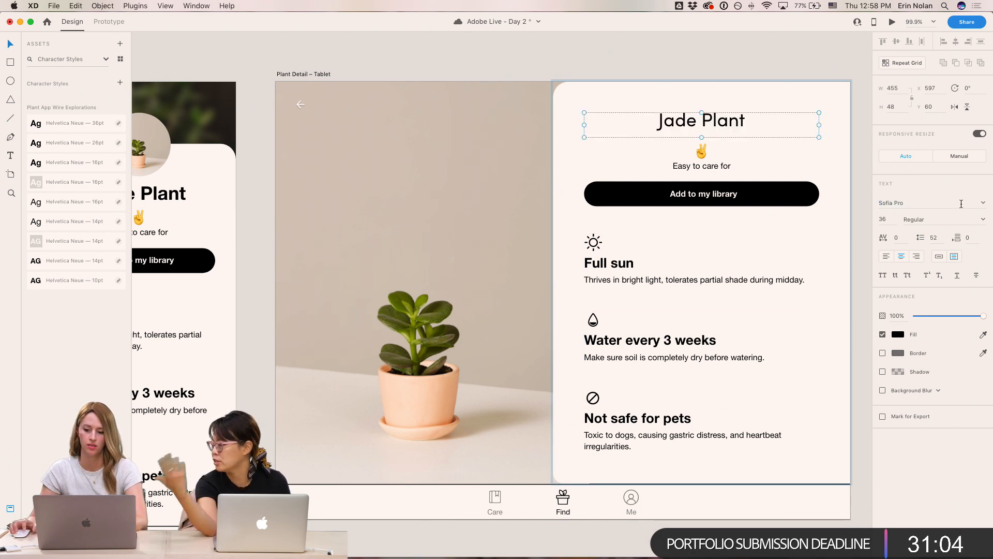
# - Set the Sofia Pro heading's weight to Bold after trying Medium and Semi Bold
pyautogui.click(982, 222)
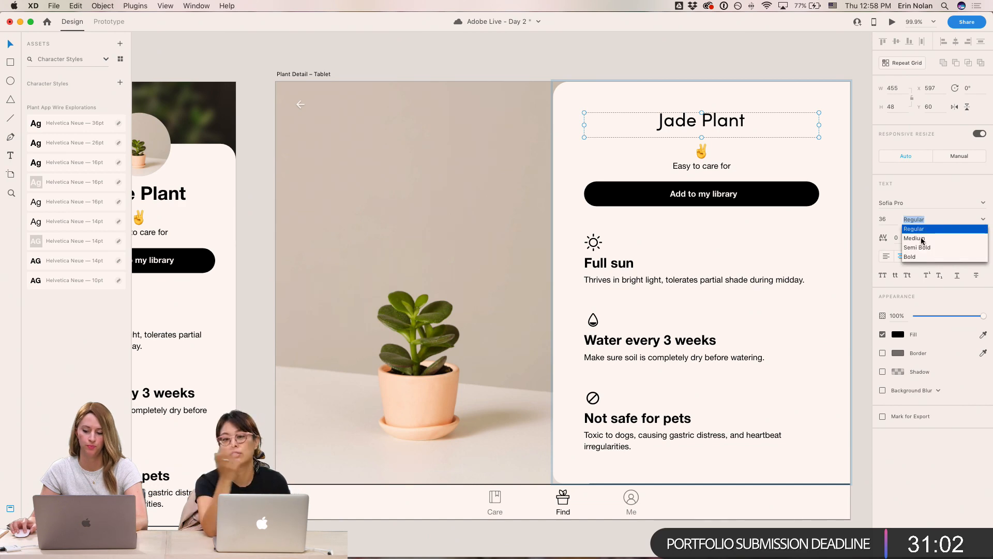
pyautogui.click(921, 236)
pyautogui.click(979, 228)
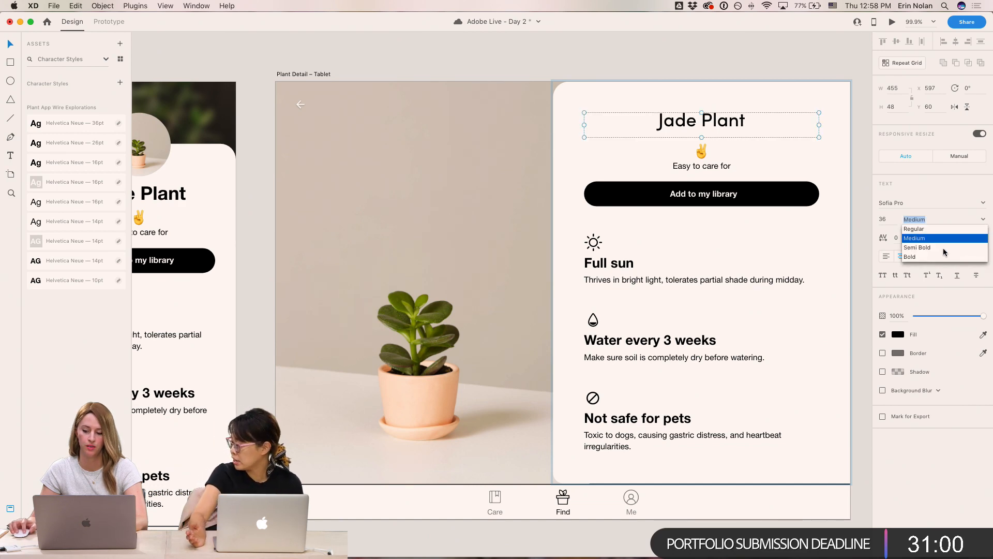
pyautogui.click(944, 248)
pyautogui.click(983, 219)
pyautogui.click(941, 258)
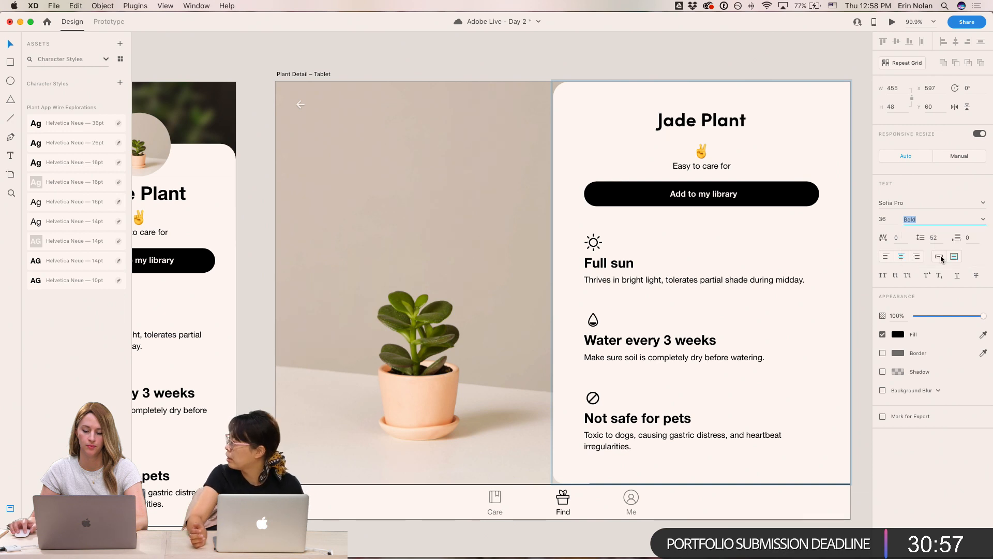
# - Apply the 36pt character style to the heading and undo it
pyautogui.click(753, 77)
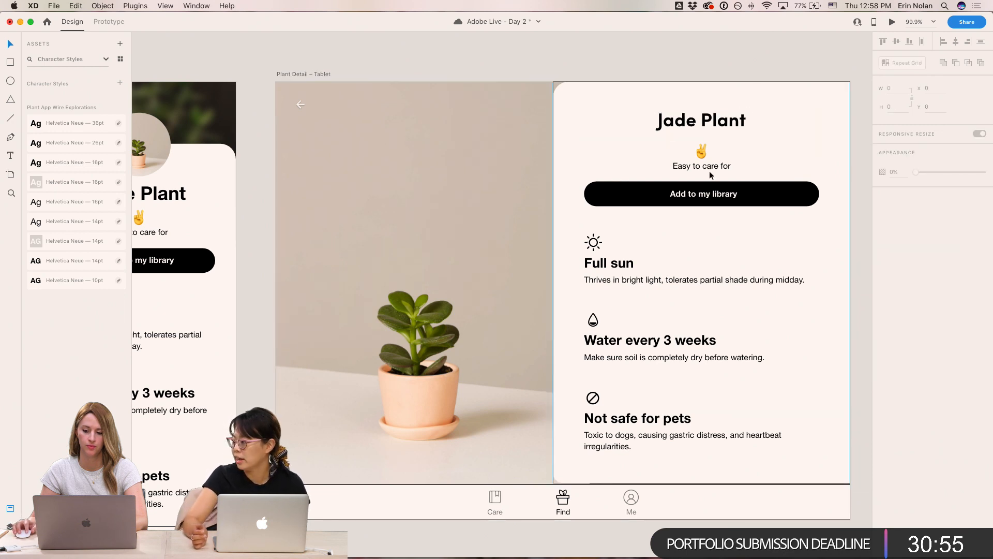
pyautogui.click(687, 123)
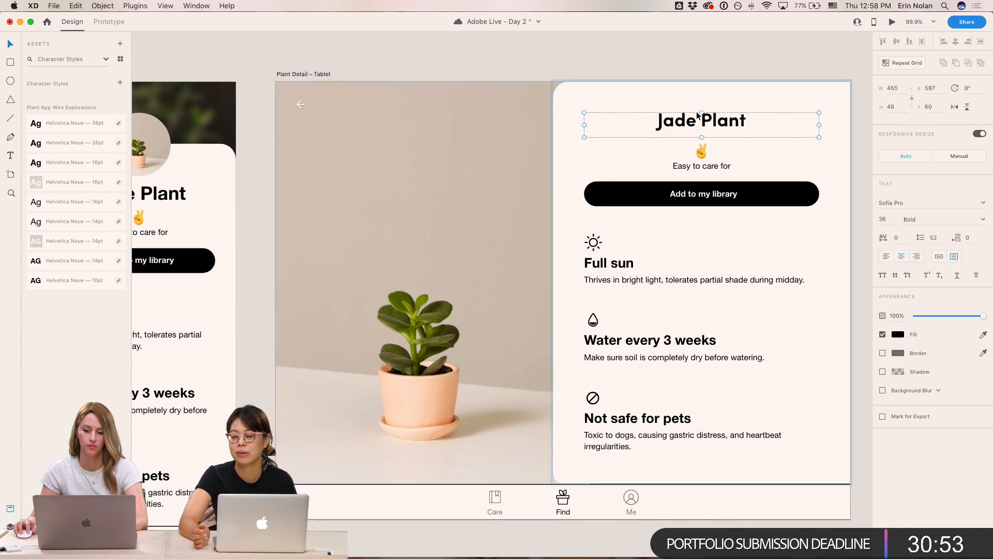
pyautogui.click(75, 126)
pyautogui.press('super+z')
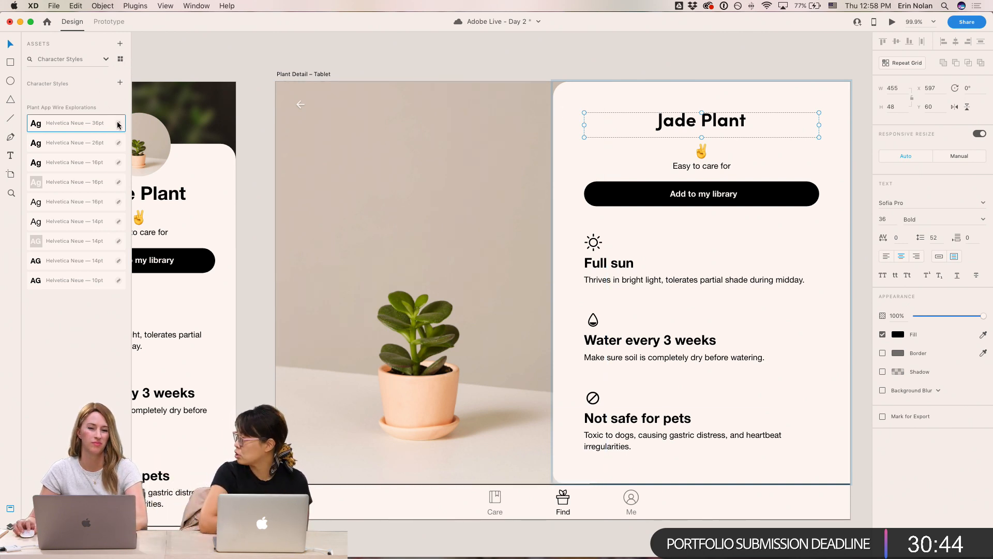
# - Select the Full sun, Water every 3 weeks and Not safe for pets subheadings and set their font to Sofia Pro
pyautogui.click(774, 71)
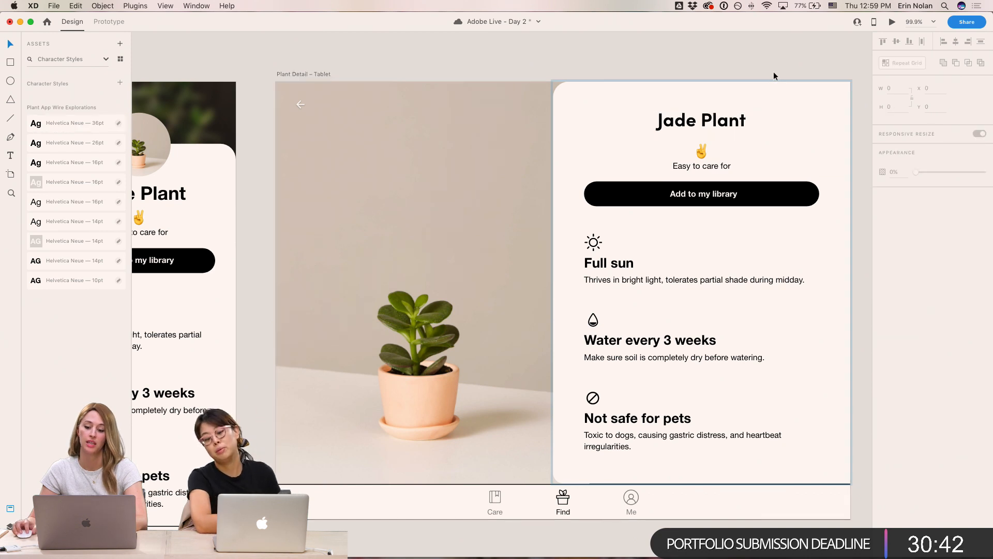
pyautogui.click(731, 124)
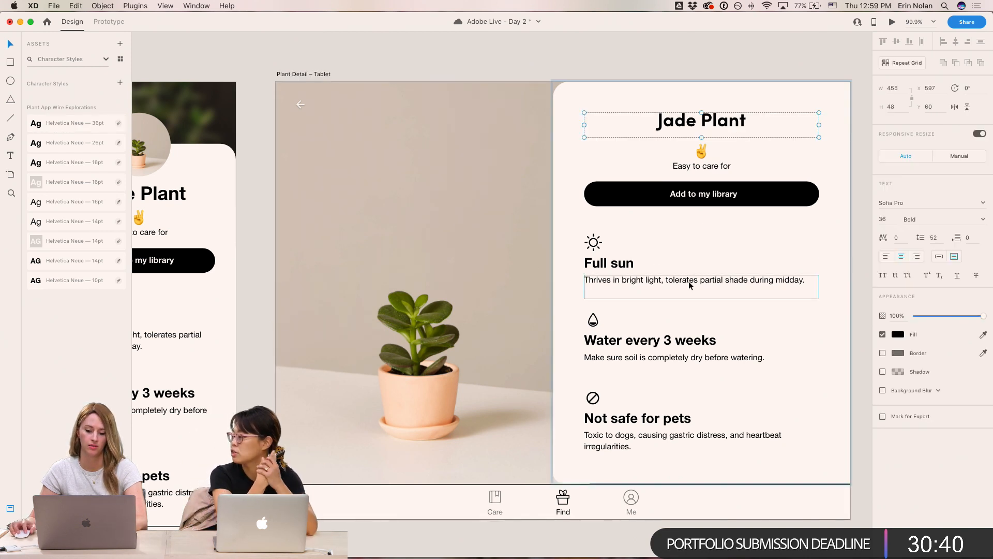
pyautogui.doubleClick(638, 265)
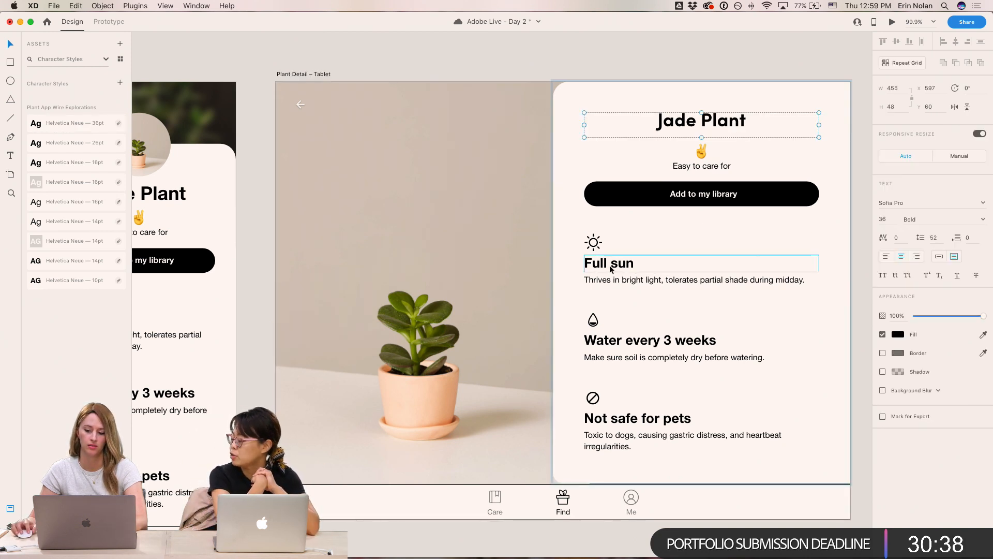
pyautogui.keyDown('shift'); pyautogui.click(618, 341); pyautogui.keyUp('shift')
pyautogui.keyDown('shift'); pyautogui.click(628, 418); pyautogui.keyUp('shift')
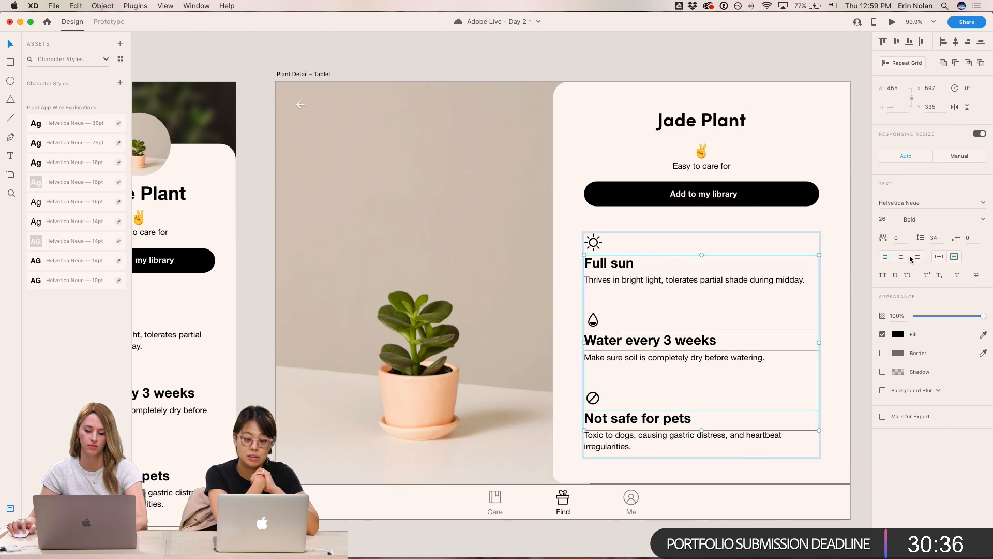
pyautogui.click(916, 204)
pyautogui.write('Sofia Pro')
pyautogui.press('Return')
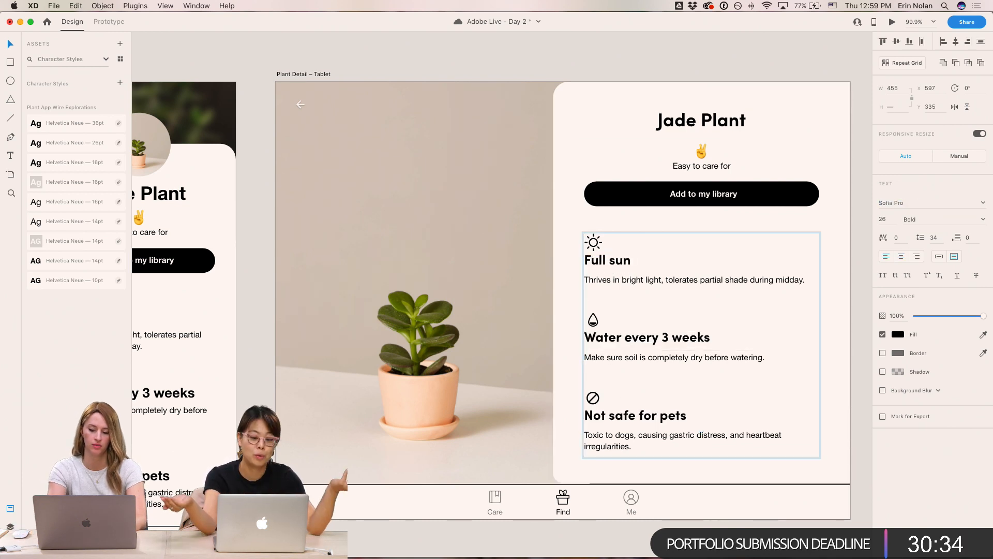
# - Select the three description paragraphs under the subheadings and set their font to Sofia Pro
pyautogui.click(663, 278)
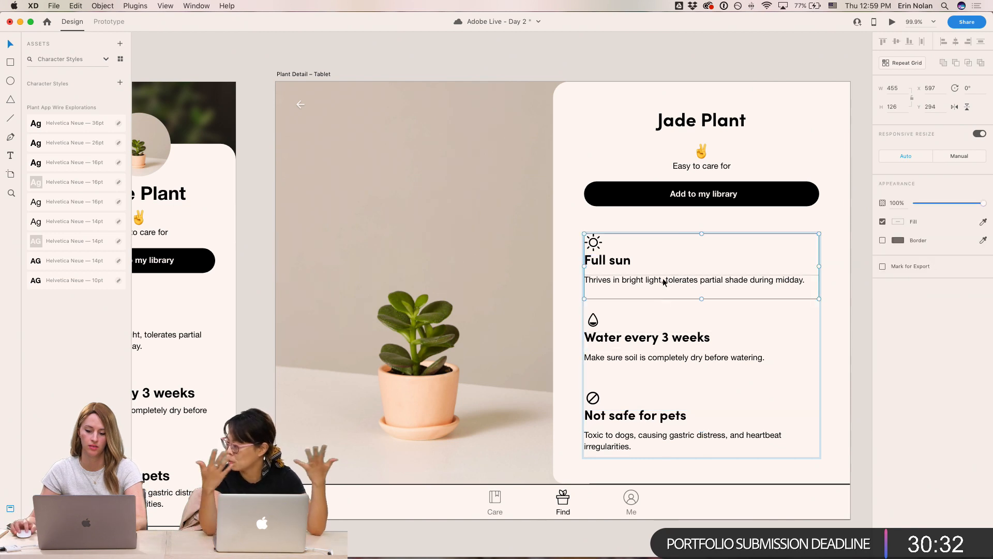
pyautogui.keyDown('shift'); pyautogui.click(656, 360); pyautogui.keyUp('shift')
pyautogui.keyDown('shift'); pyautogui.click(621, 437); pyautogui.keyUp('shift')
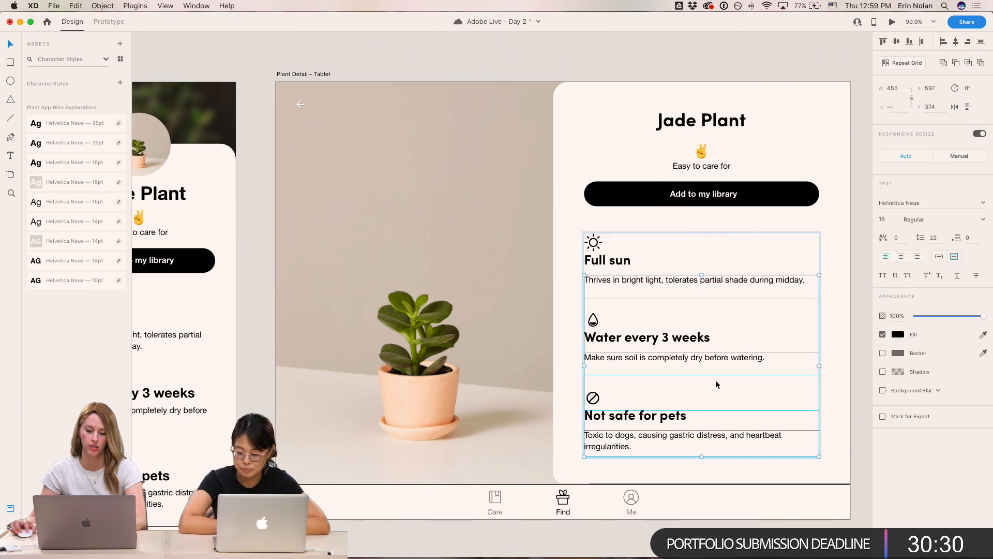
pyautogui.click(913, 202)
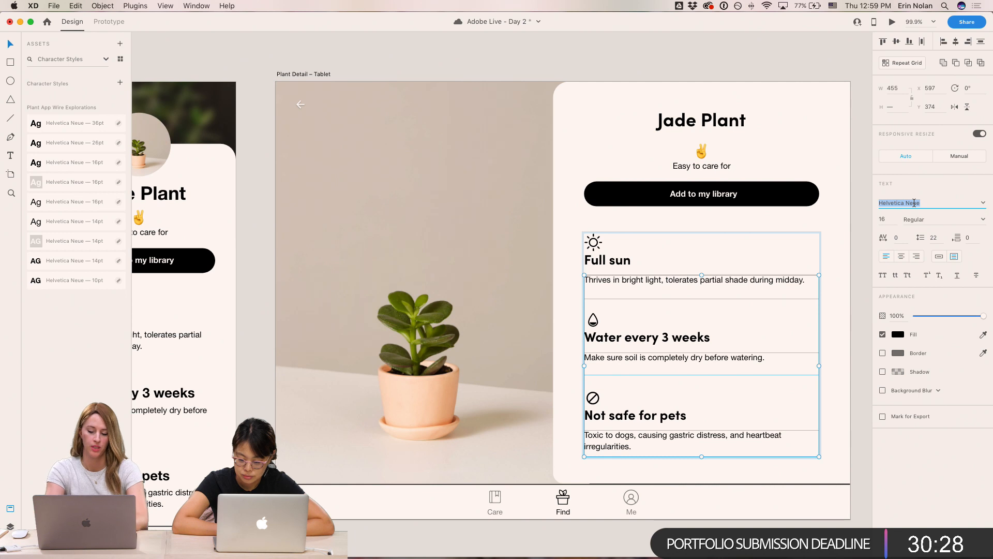
pyautogui.write('Sofia Pro')
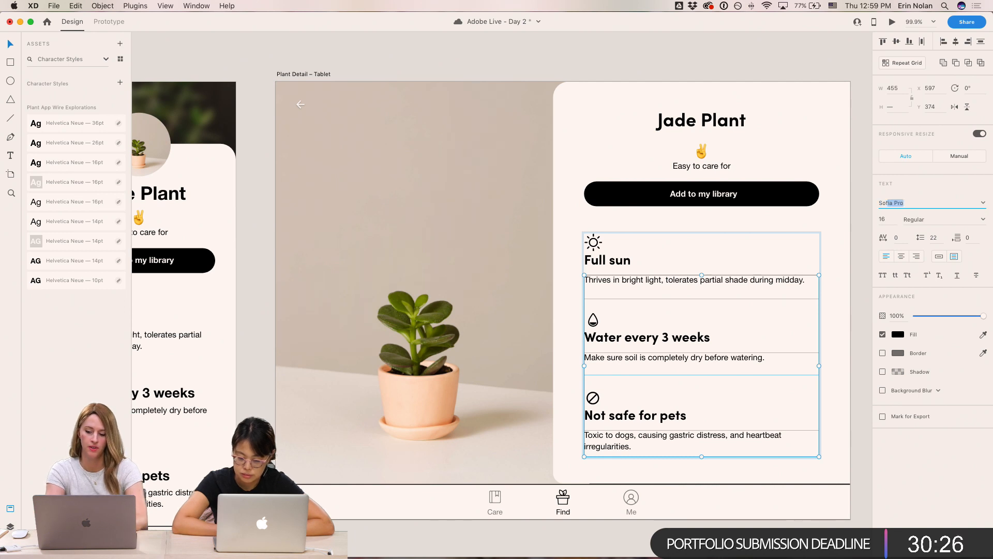
pyautogui.press('Return')
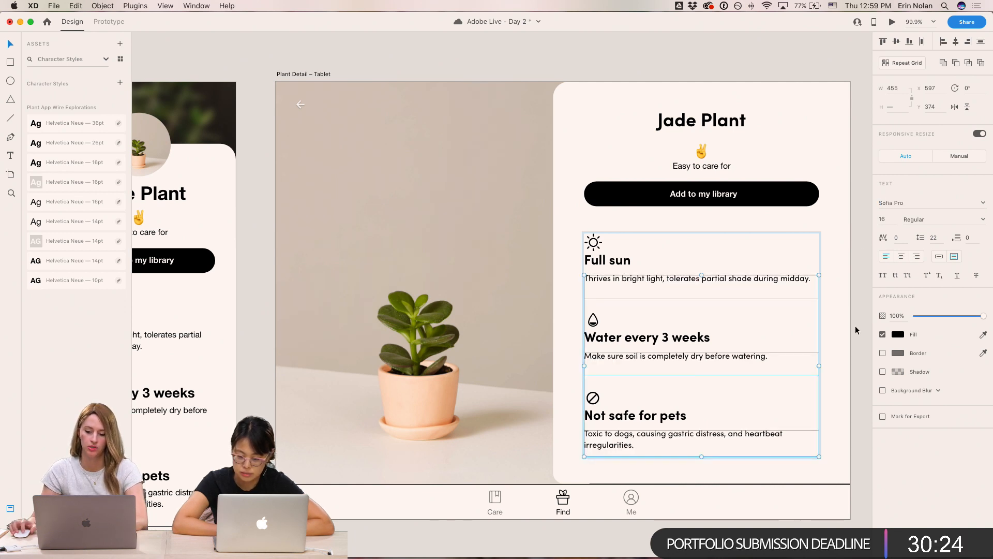
# - Set the "Easy to care for" tagline's font to Sofia Pro on the tablet screen
pyautogui.hscroll(3, 862, 319)
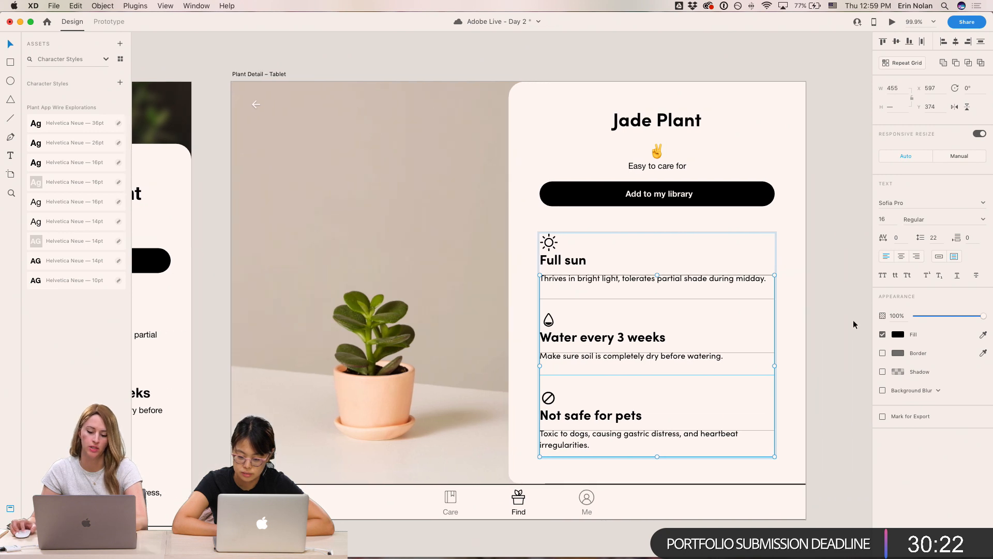
pyautogui.click(838, 321)
pyautogui.hscroll(-2, 836, 322)
pyautogui.hscroll(2, 837, 322)
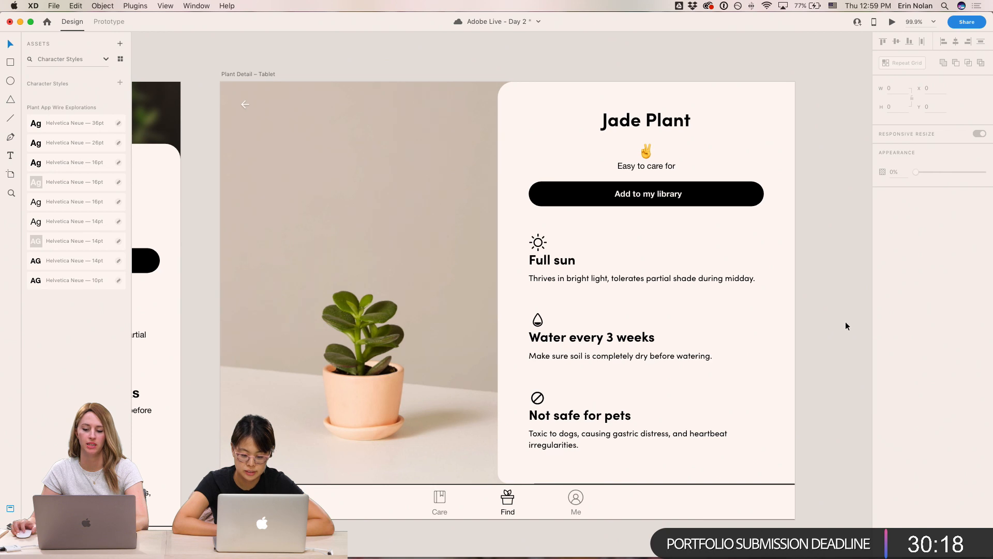
pyautogui.doubleClick(653, 164)
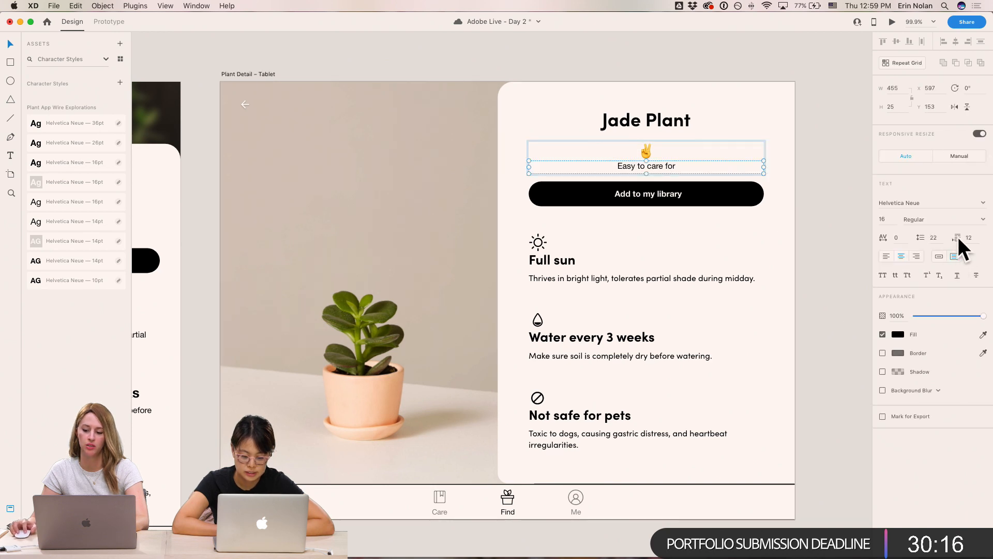
pyautogui.click(920, 203)
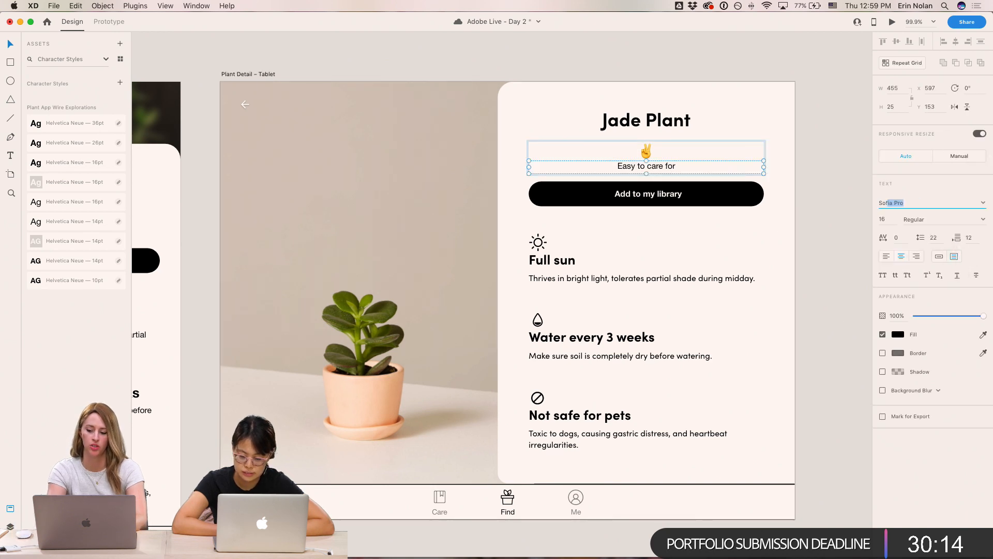
pyautogui.press('Return')
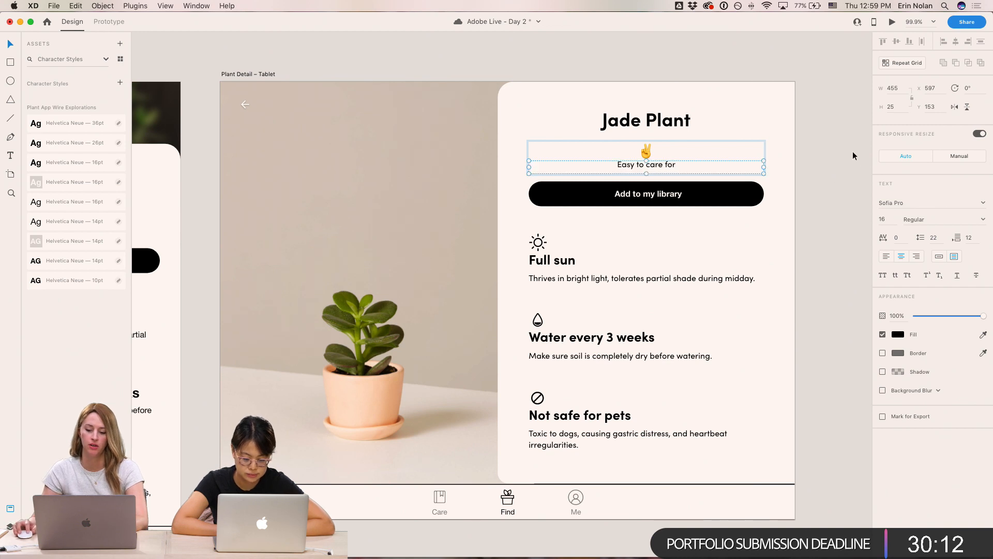
pyautogui.click(854, 151)
# - Set the "Add to my library" button label's font to Sofia Pro
pyautogui.hscroll(1, 856, 153)
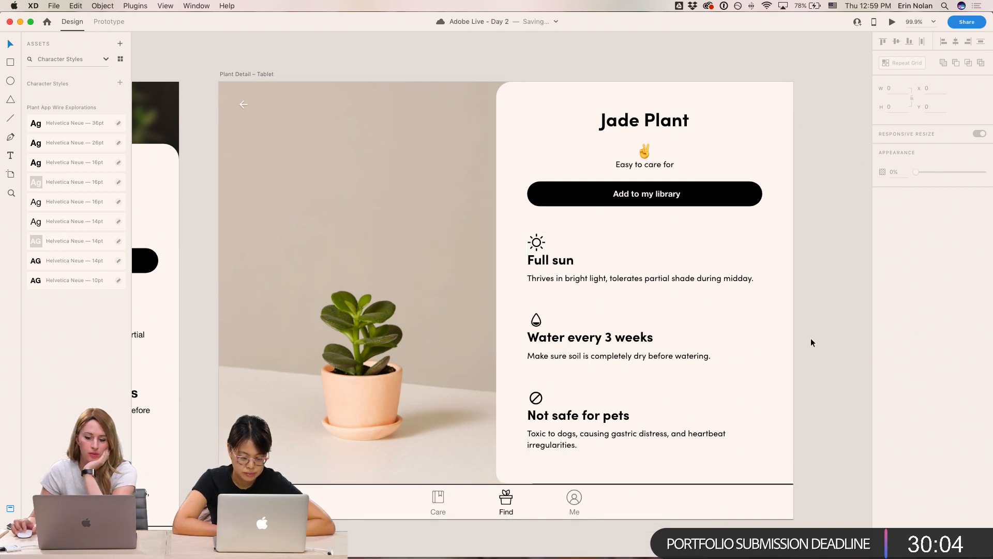
pyautogui.hscroll(5, 811, 338)
pyautogui.hscroll(-2, 811, 343)
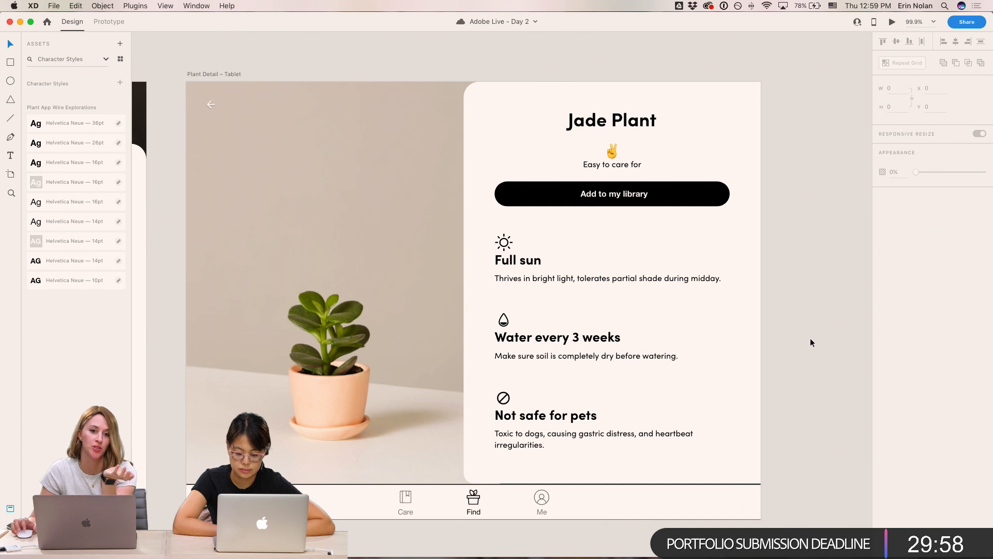
pyautogui.doubleClick(614, 193)
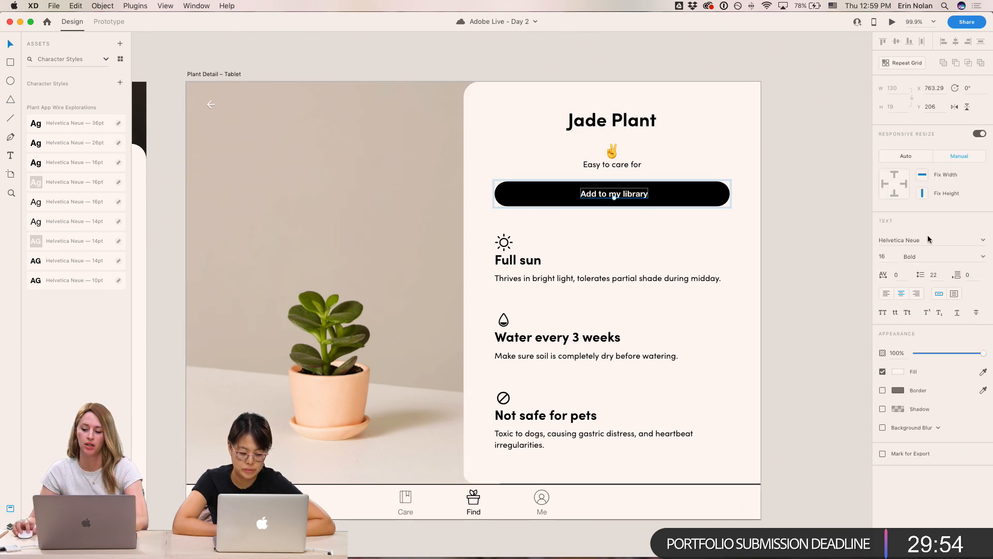
pyautogui.click(926, 239)
pyautogui.write('Sofia Pro')
pyautogui.press('Return')
pyautogui.click(826, 161)
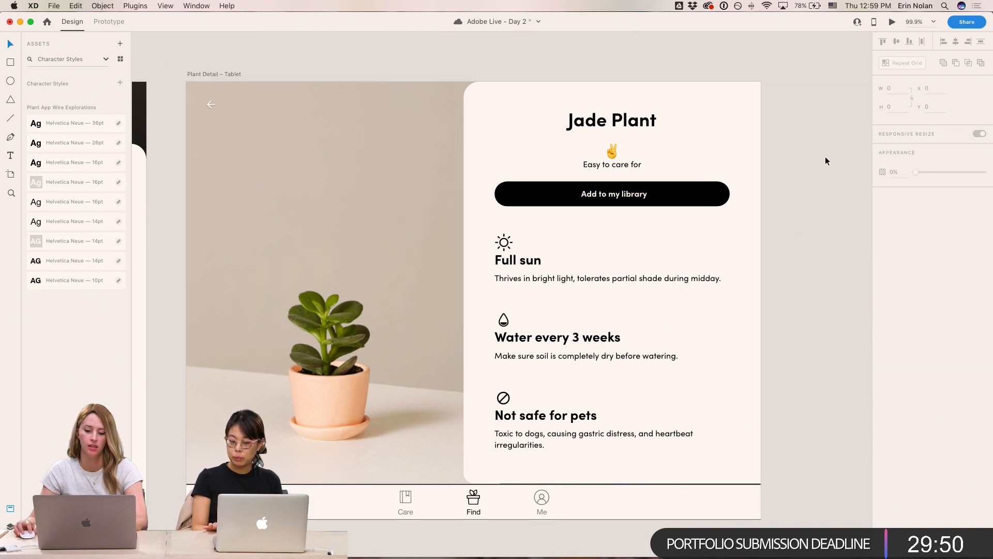
# - Save the Jade Plant heading's text as a new Sofia Pro 36pt character style
pyautogui.click(641, 124)
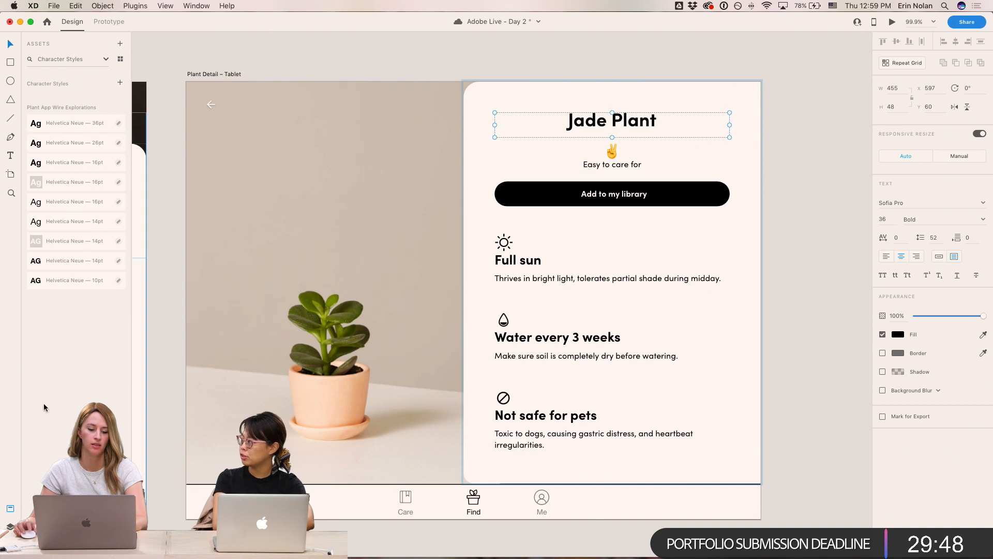
pyautogui.click(120, 86)
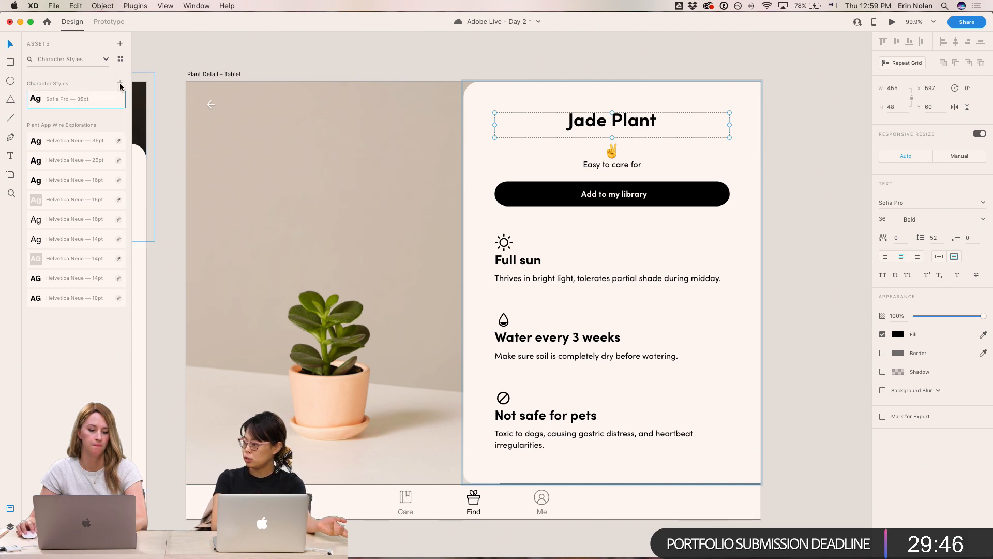
# - Save the Full sun subheading's text as a Sofia Pro 26pt character style
pyautogui.click(619, 165)
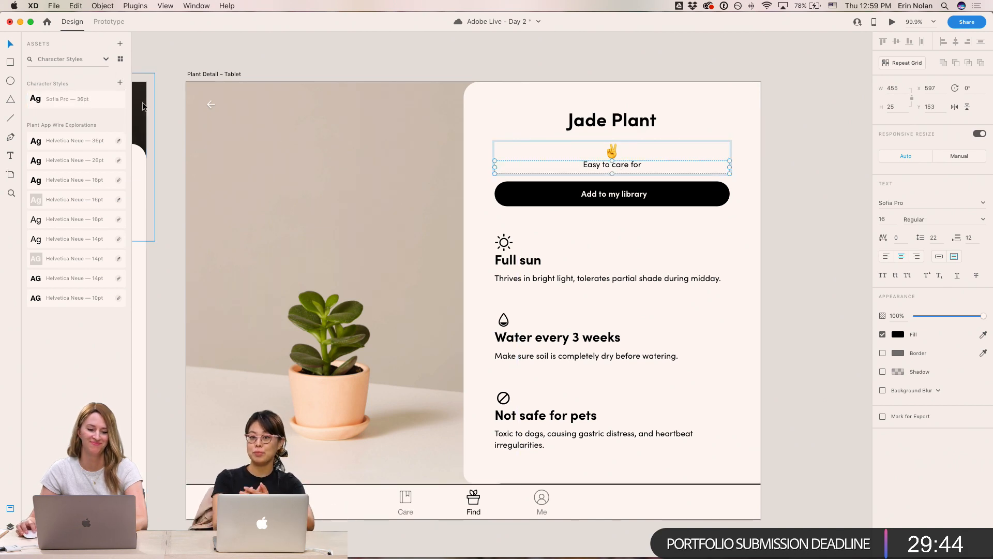
pyautogui.doubleClick(511, 262)
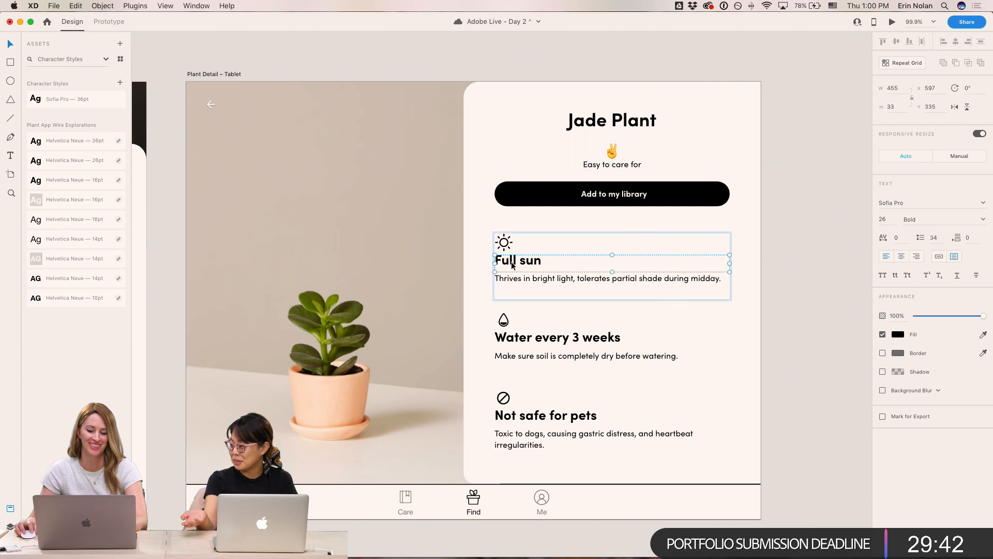
pyautogui.click(119, 85)
# - Save the watering description paragraph's text as a Sofia Pro 16pt character style
pyautogui.doubleClick(602, 336)
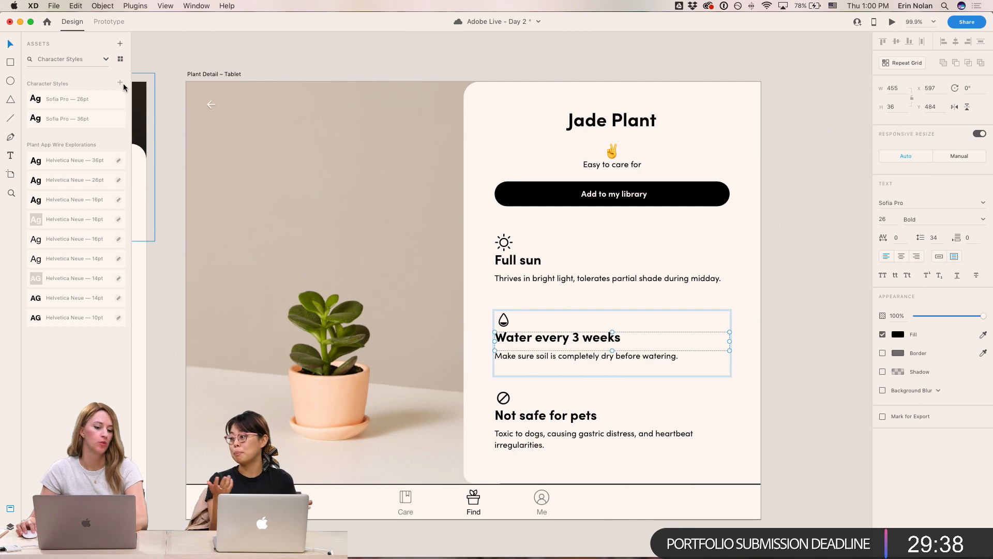
pyautogui.press('super+shift+a')
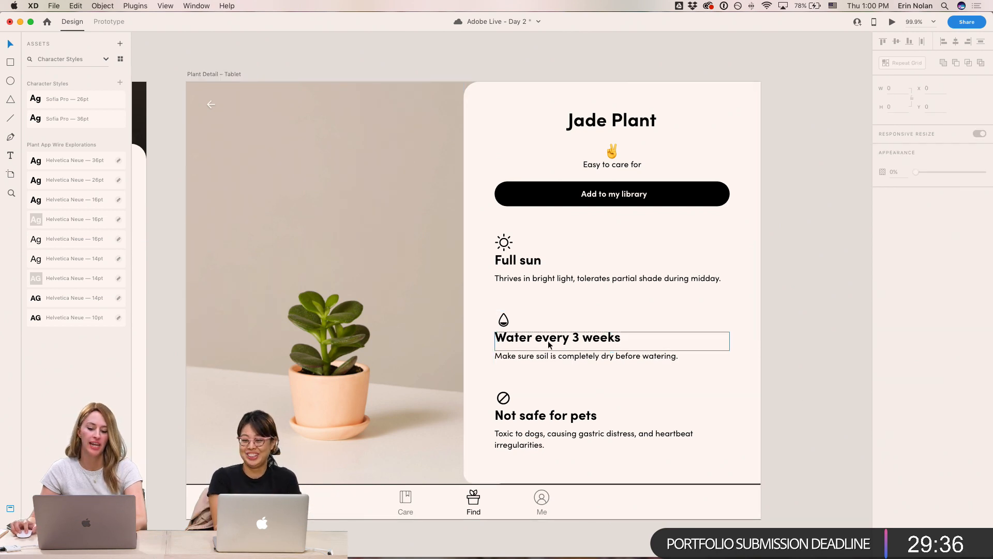
pyautogui.click(521, 261)
pyautogui.doubleClick(544, 356)
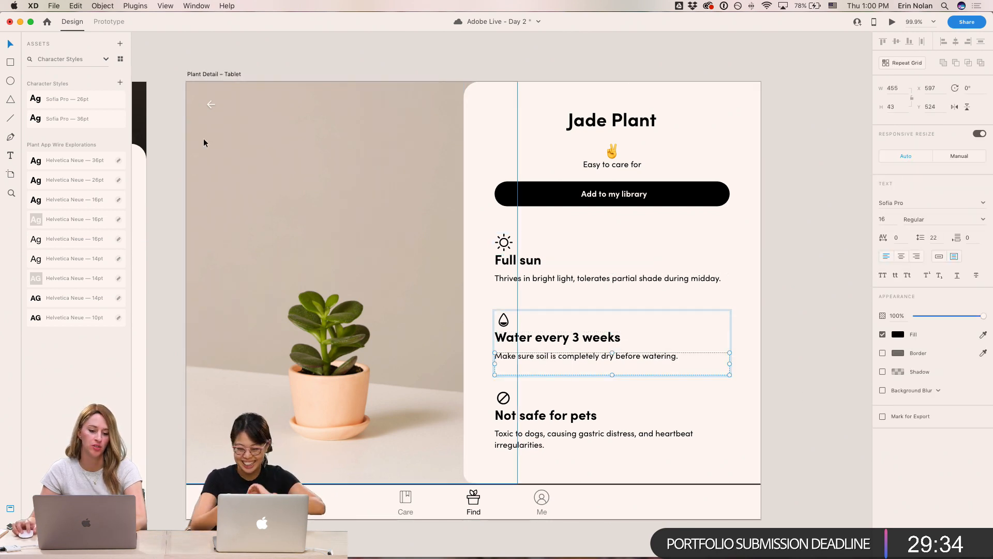
pyautogui.click(119, 83)
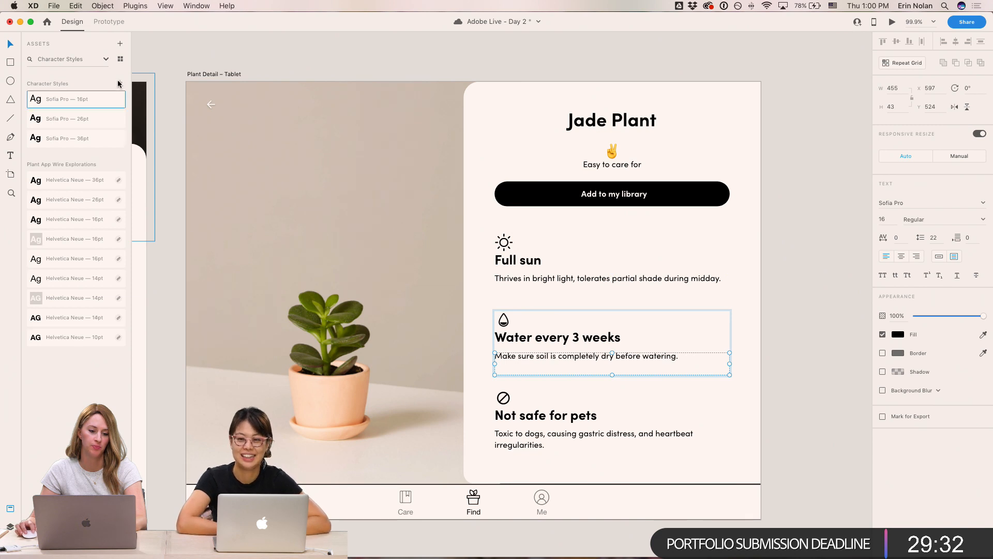
# - Reorder the character styles so they run 36pt, 26pt, then 16pt
pyautogui.moveTo(76, 138); pyautogui.dragTo(77, 92)
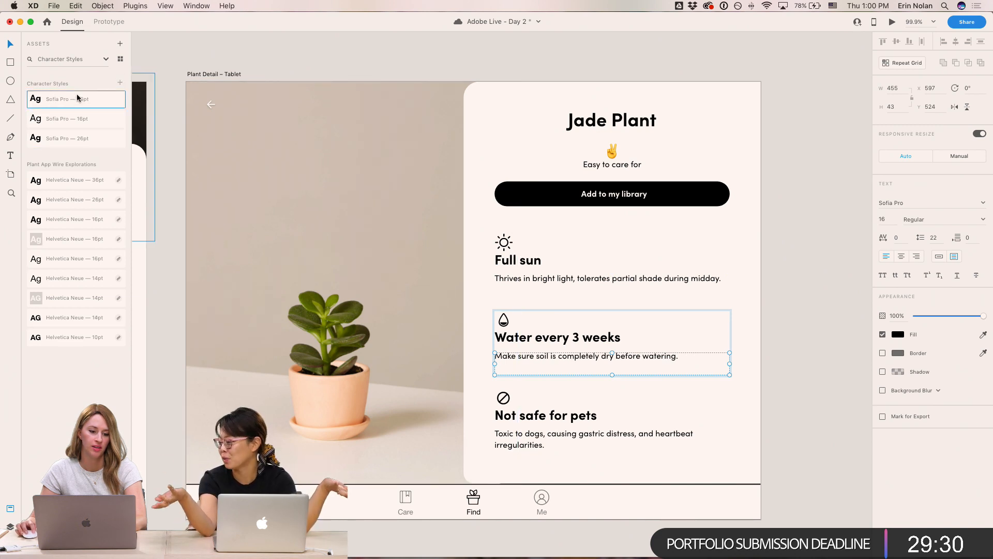
pyautogui.moveTo(70, 140); pyautogui.dragTo(70, 114)
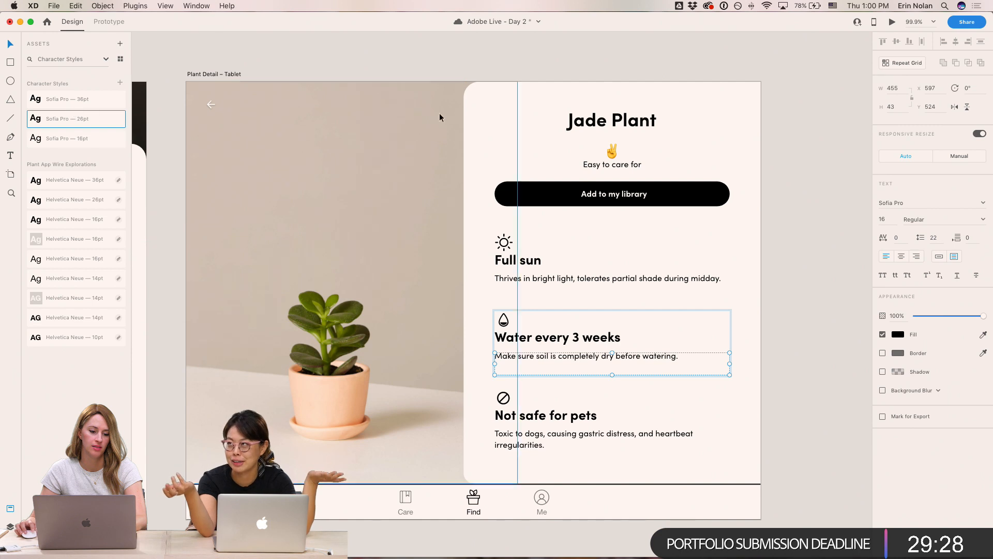
pyautogui.click(775, 241)
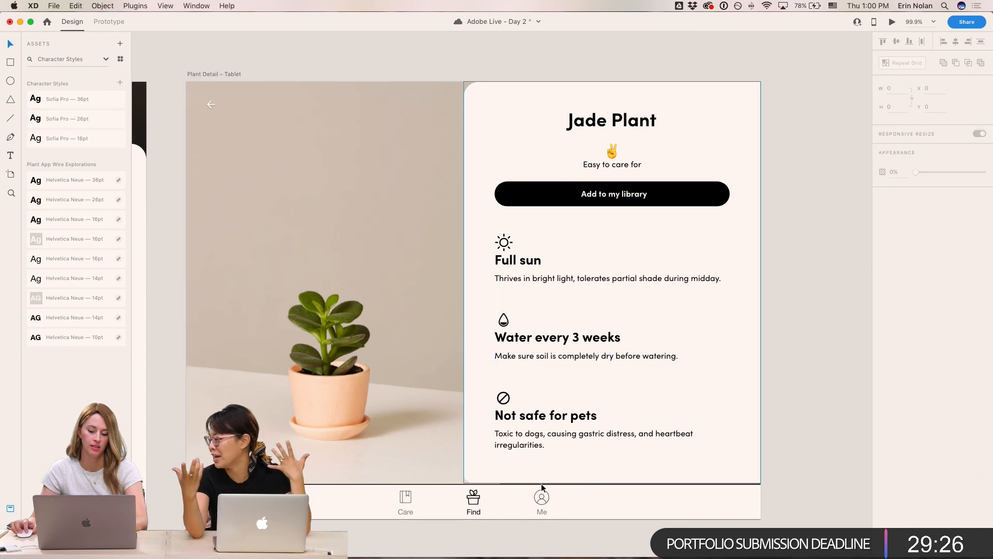
# - Save the button label's bold Sofia Pro 16pt text as a character style and move it to the end of the list
pyautogui.doubleClick(602, 194)
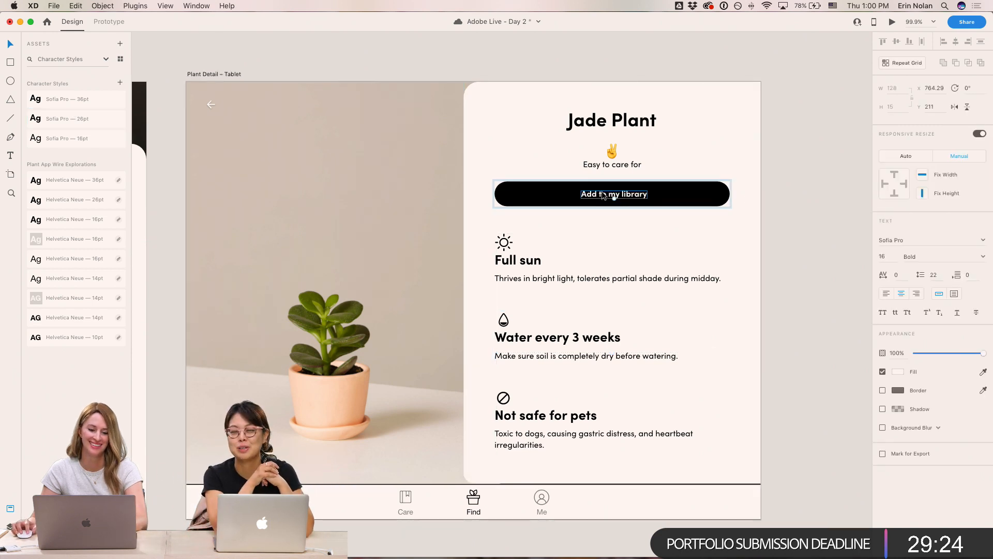
pyautogui.click(121, 83)
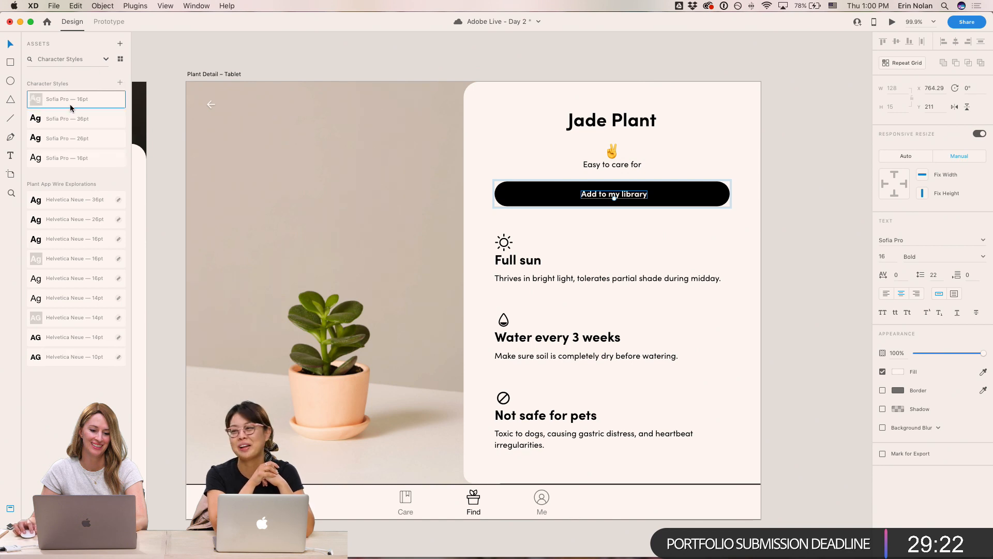
pyautogui.moveTo(70, 99); pyautogui.dragTo(65, 165)
pyautogui.click(580, 60)
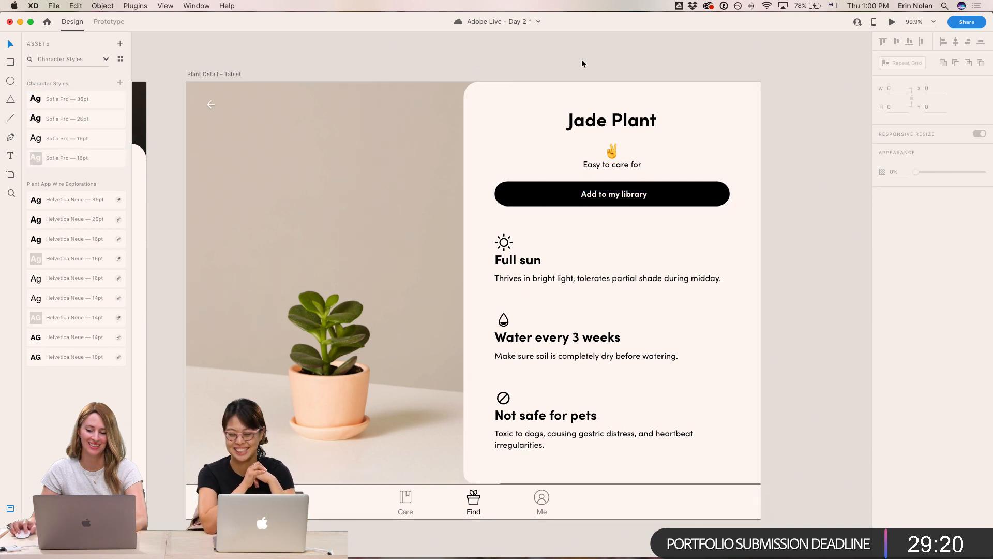
# - Inspect the tablet emoji's and heading's text settings and pan across the artboards to the mobile Plant Detail screen
pyautogui.hscroll(2, 604, 67)
pyautogui.hscroll(2, 605, 67)
pyautogui.doubleClick(532, 152)
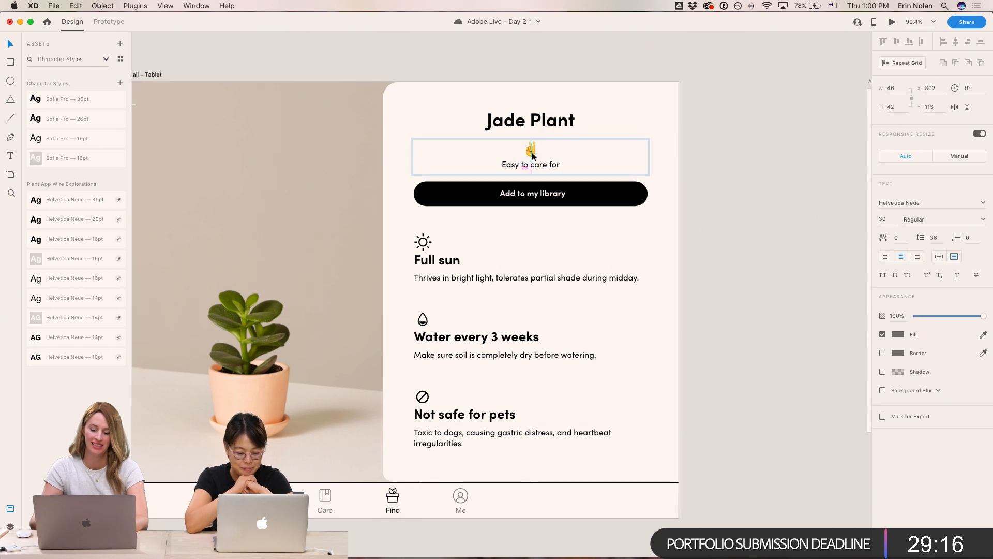
pyautogui.click(730, 159)
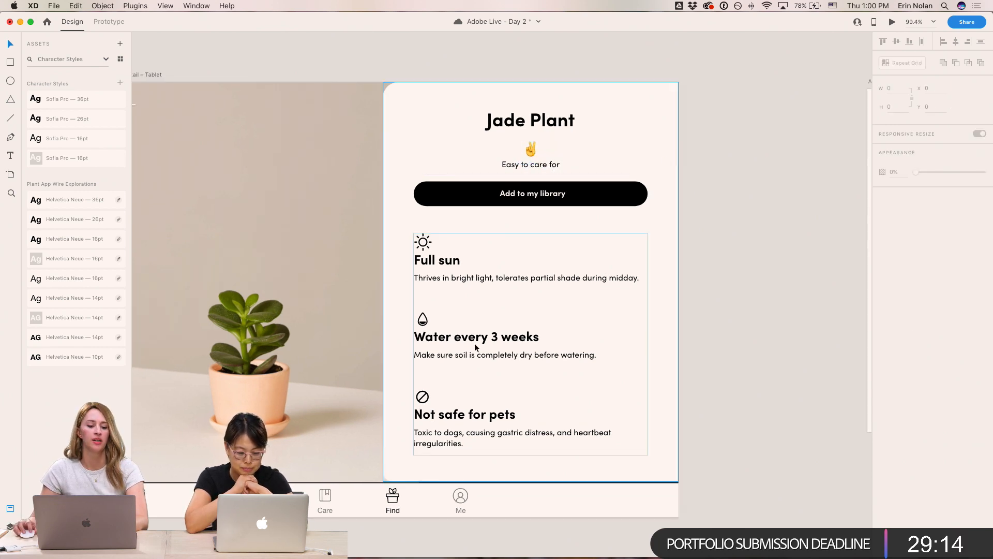
pyautogui.click(558, 122)
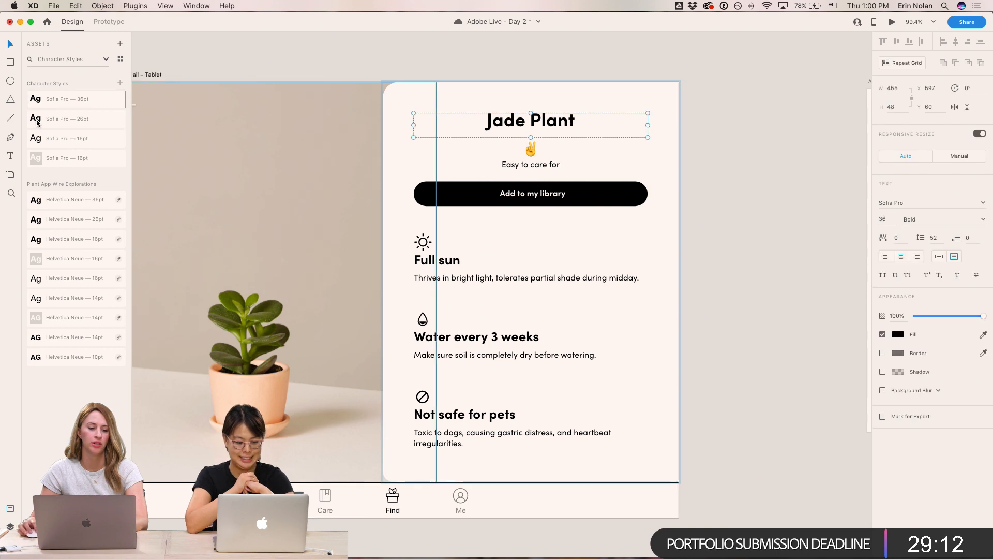
pyautogui.click(727, 225)
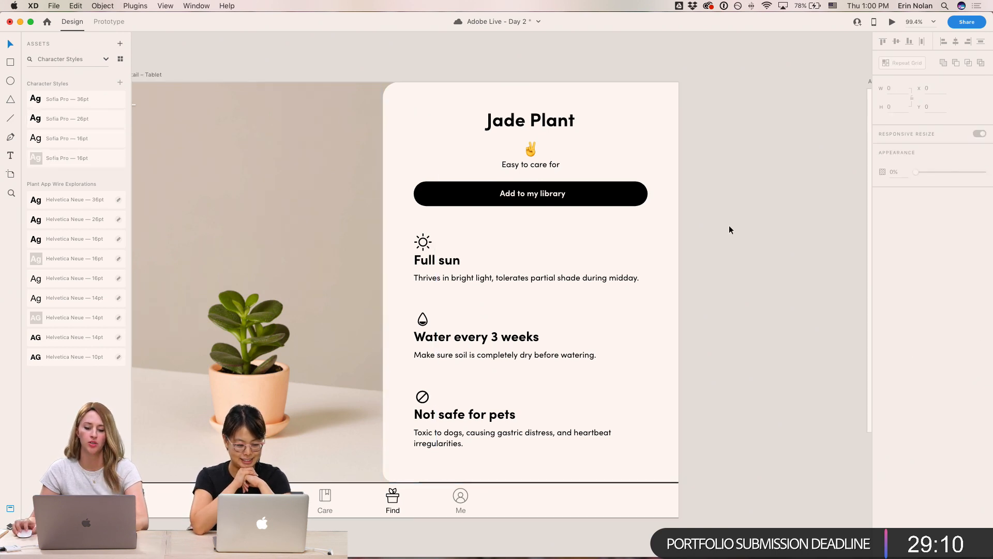
pyautogui.hscroll(5, 728, 225)
pyautogui.hscroll(5, 729, 225)
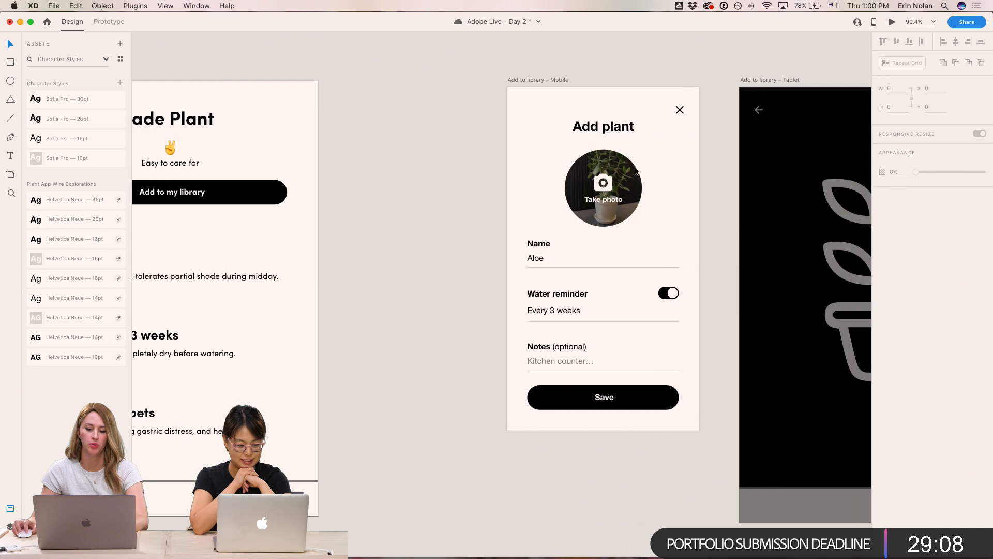
pyautogui.hscroll(-15, 373, 137)
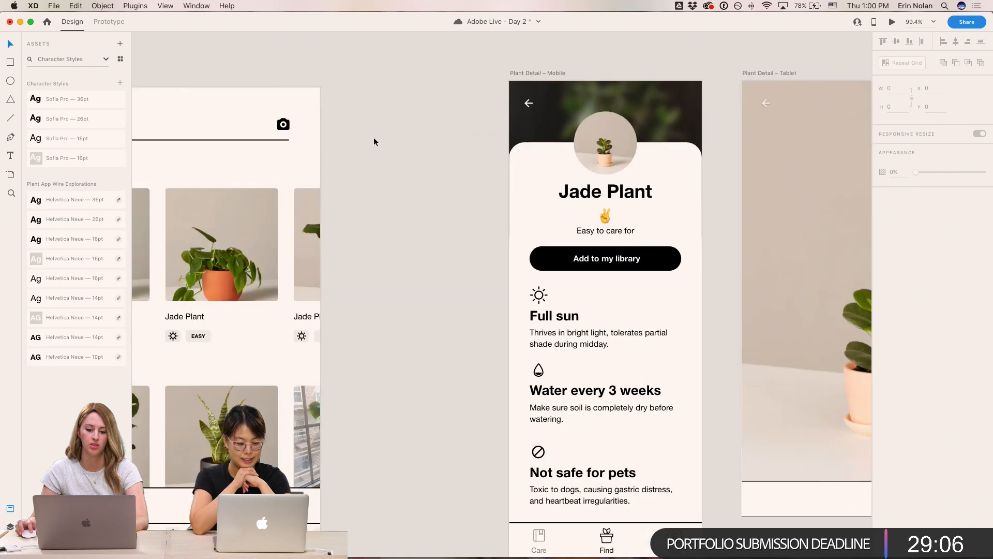
pyautogui.hscroll(-6, 367, 137)
pyautogui.hscroll(5, 364, 138)
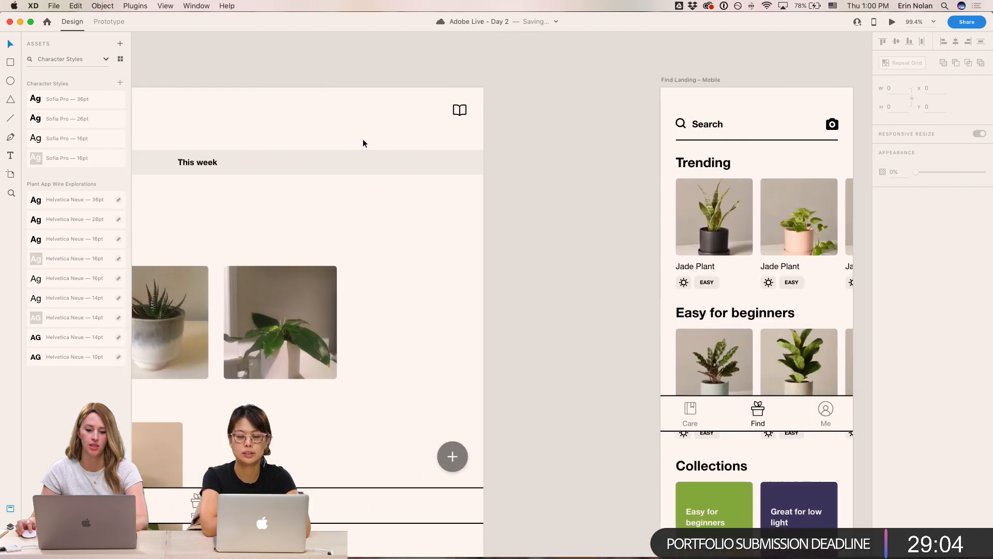
pyautogui.hscroll(15, 389, 140)
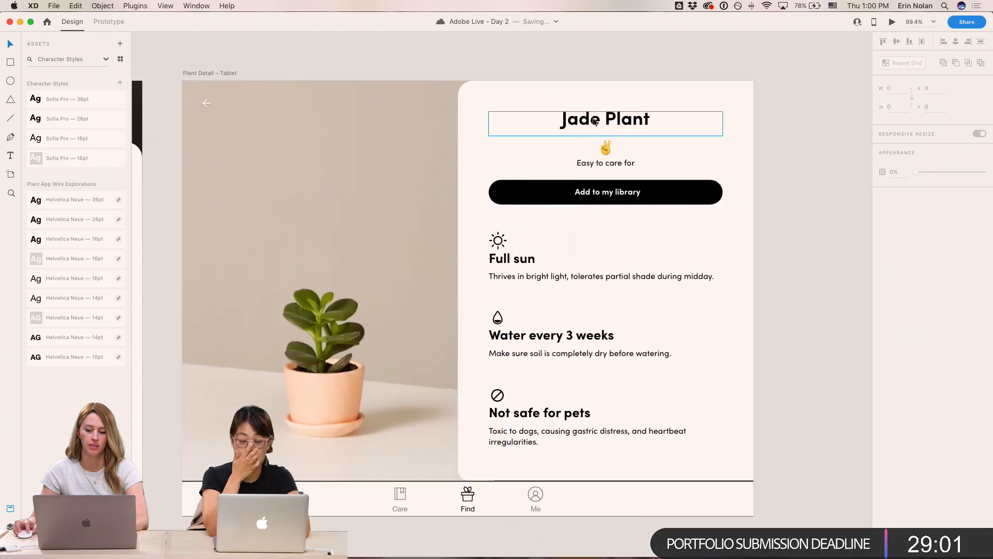
pyautogui.click(594, 121)
pyautogui.hscroll(-5, 546, 122)
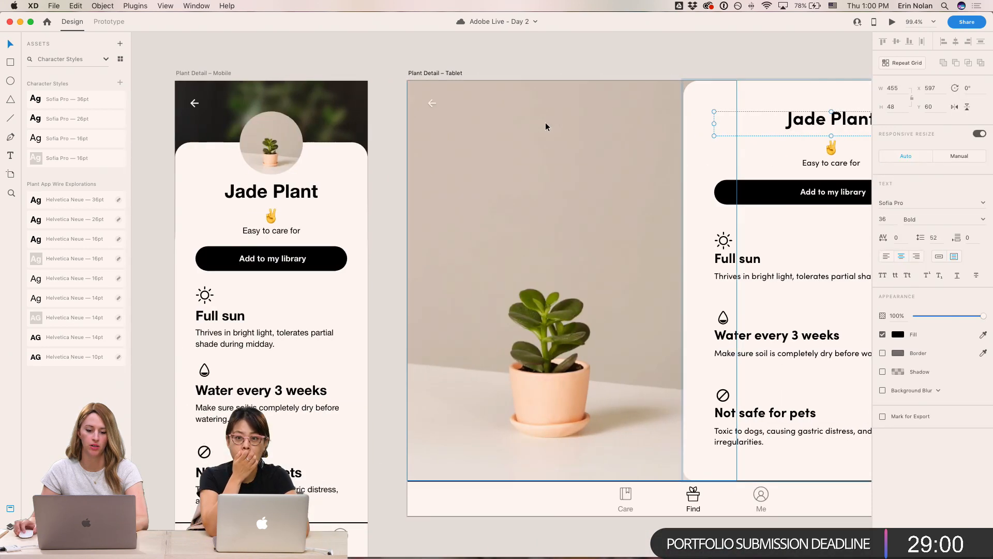
# - Apply the Sofia Pro 36pt character style to the mobile screen's Jade Plant heading and nudge it down 3 px
pyautogui.click(302, 191)
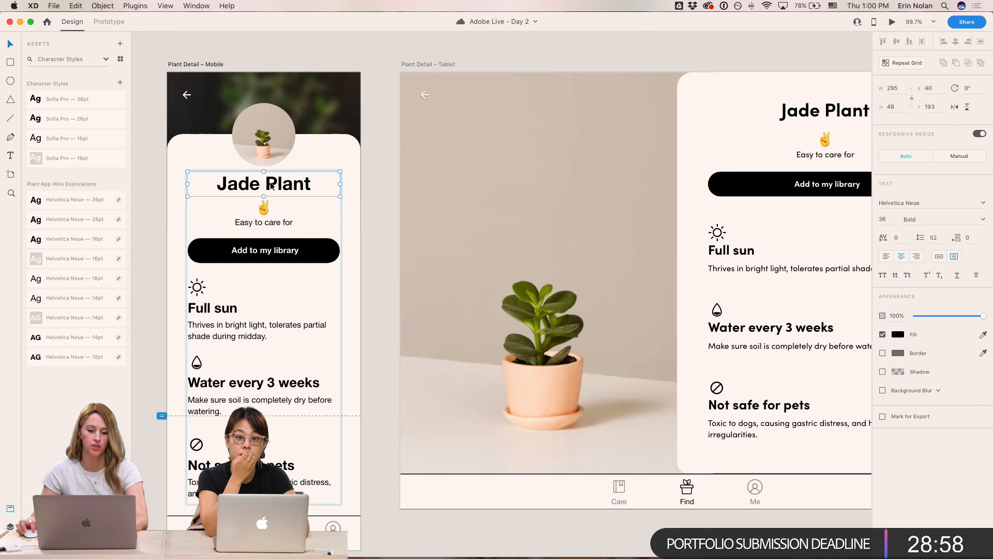
pyautogui.click(73, 99)
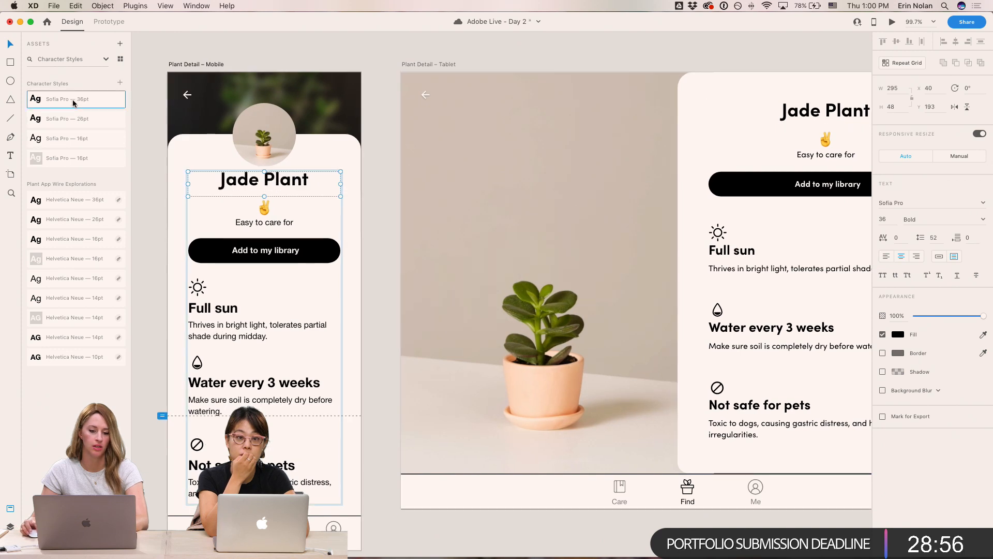
pyautogui.press('Down')
pyautogui.press('Down')
pyautogui.press('Down')
pyautogui.press('Down')
pyautogui.press('Down')
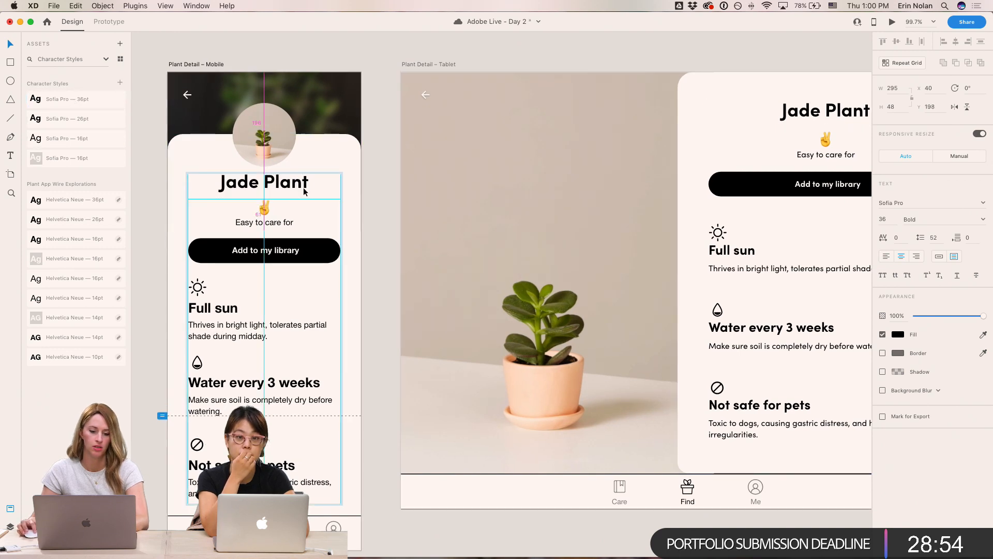
# - Apply the Sofia Pro 16pt character style to the mobile screen's "Easy to care for" tagline and nudge it down 3 px
pyautogui.click(259, 224)
pyautogui.click(56, 138)
pyautogui.press('Down')
pyautogui.press('Down')
pyautogui.press('Down')
pyautogui.press('Down')
pyautogui.press('Down')
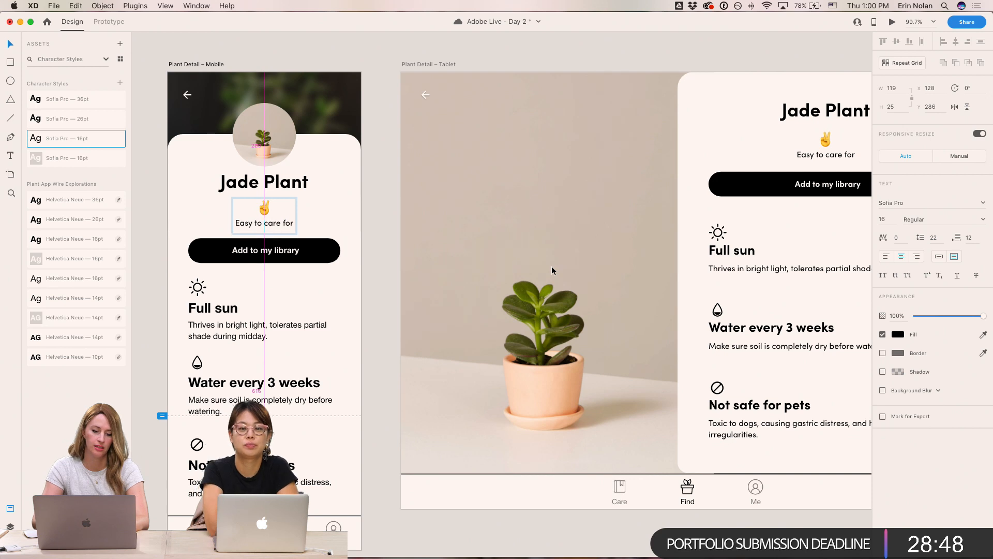
pyautogui.hscroll(-5, 317, 206)
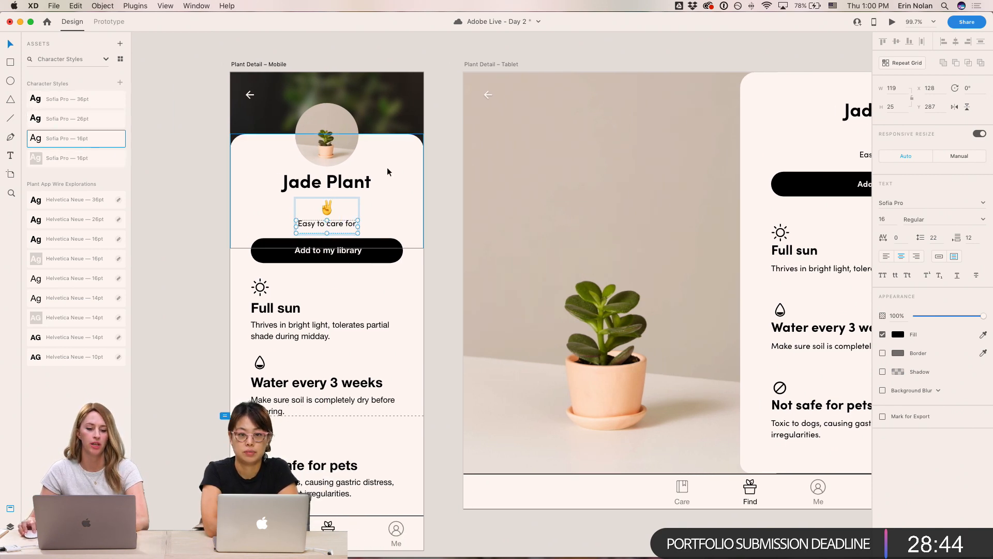
pyautogui.click(59, 101)
pyautogui.press('super+shift+a')
pyautogui.doubleClick(50, 101)
pyautogui.click(35, 103)
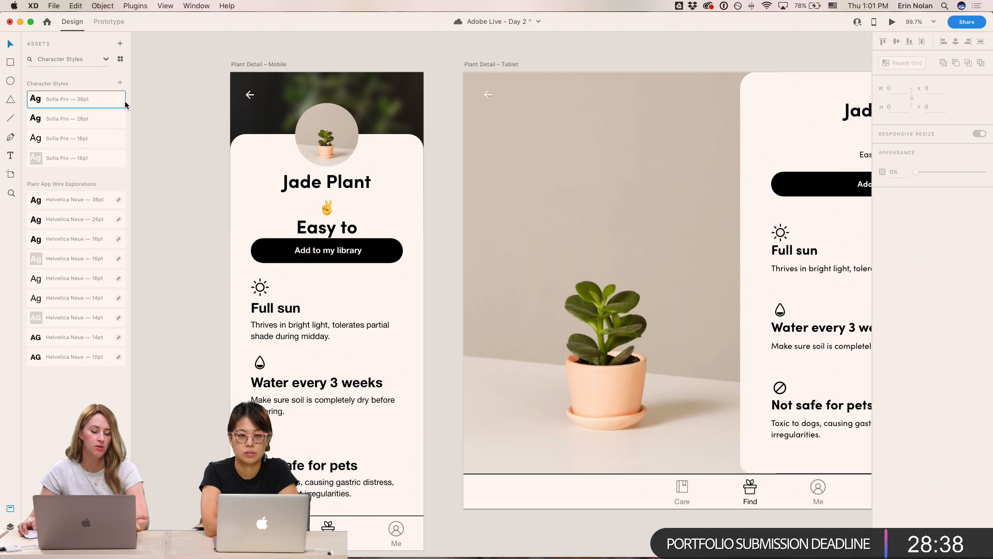
pyautogui.press('super+s')
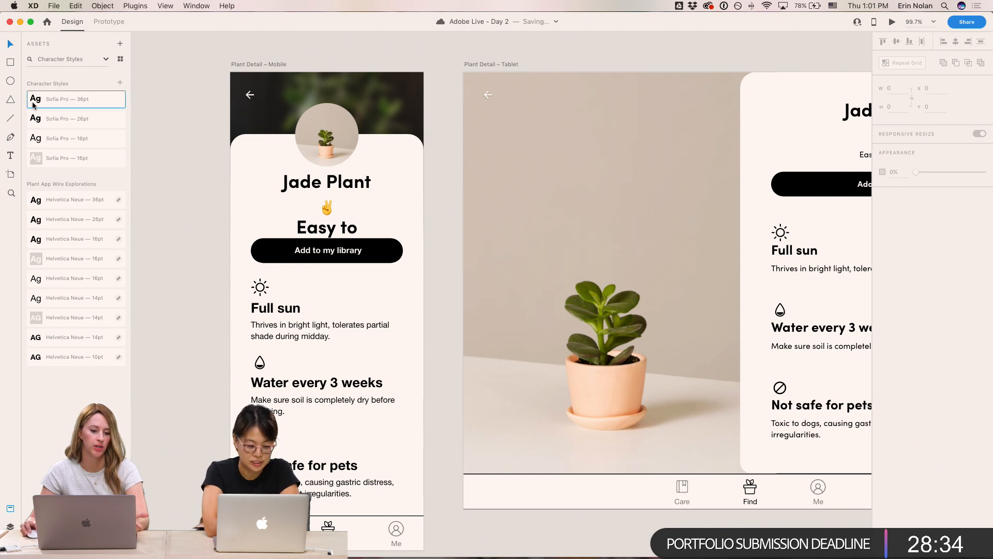
pyautogui.press('super+z')
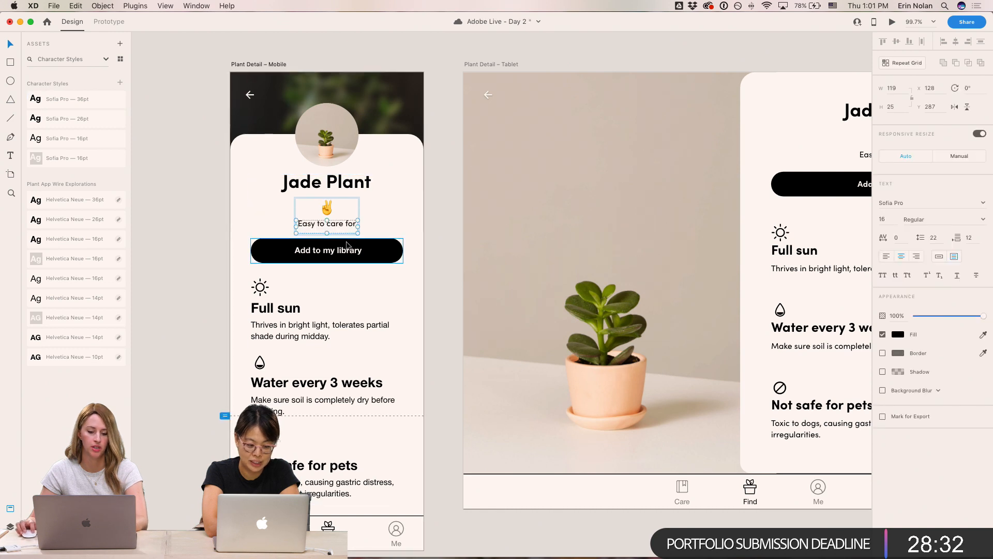
# - Apply the bold Sofia Pro 16pt character style to the "Add to my library" button label
pyautogui.click(226, 222)
pyautogui.doubleClick(344, 256)
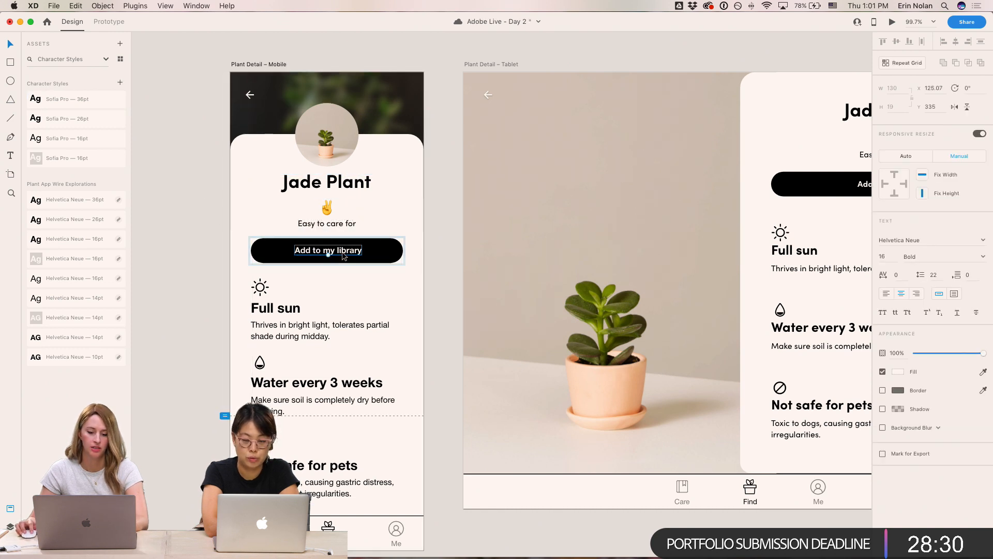
pyautogui.click(72, 157)
pyautogui.click(199, 212)
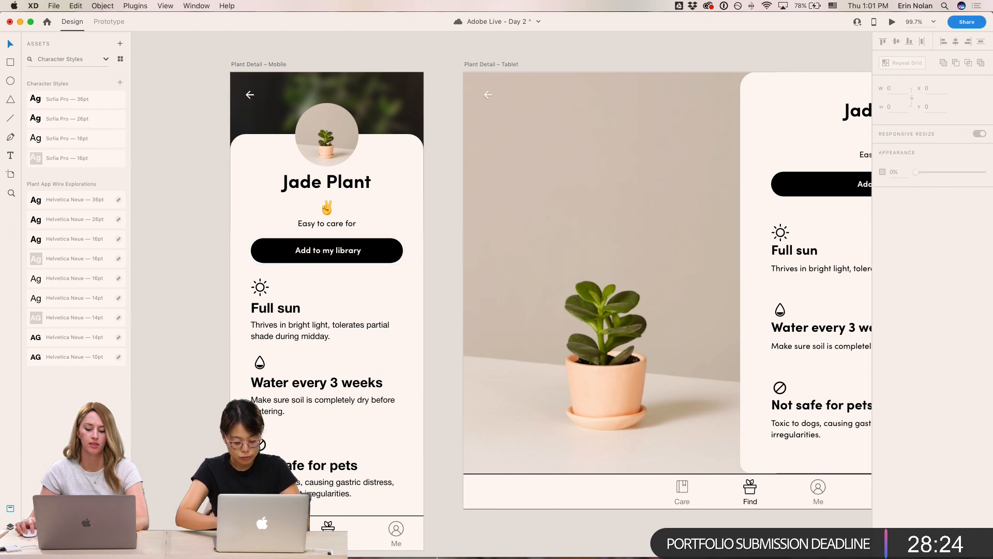
# - Inspect the Sofia Pro 36pt character style's edit settings and the linked Helvetica Neue 36pt style's options
pyautogui.click(66, 100)
pyautogui.rightClick(33, 102)
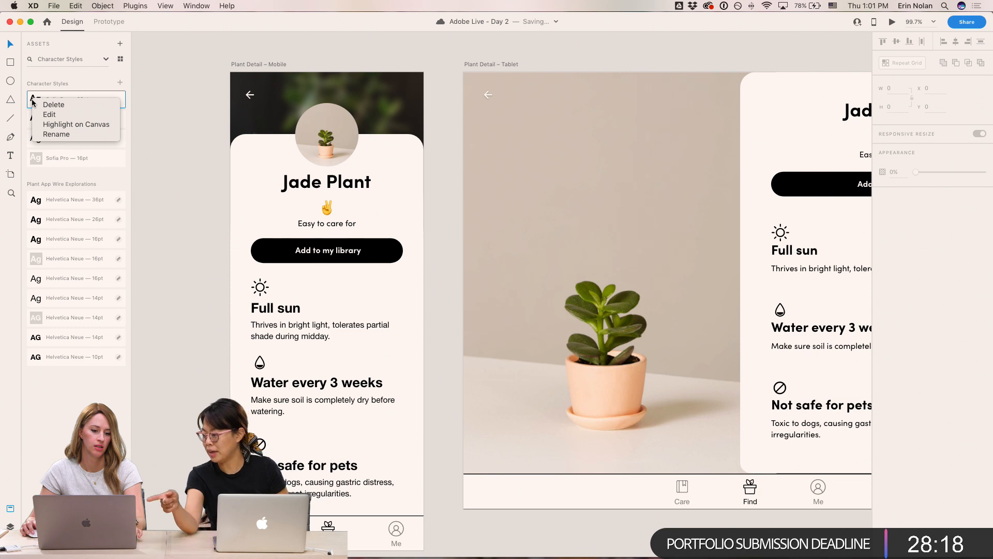
pyautogui.click(63, 115)
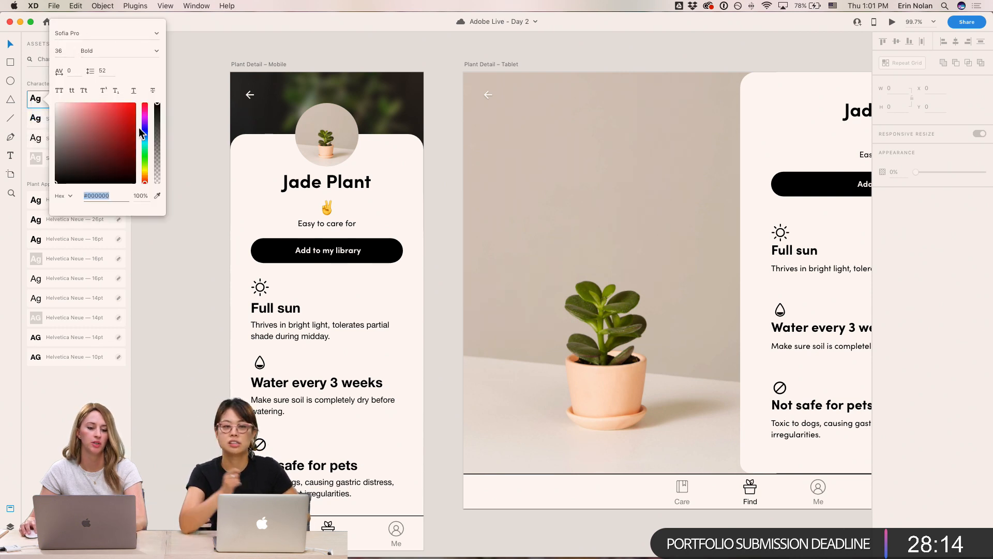
pyautogui.click(166, 248)
pyautogui.rightClick(36, 202)
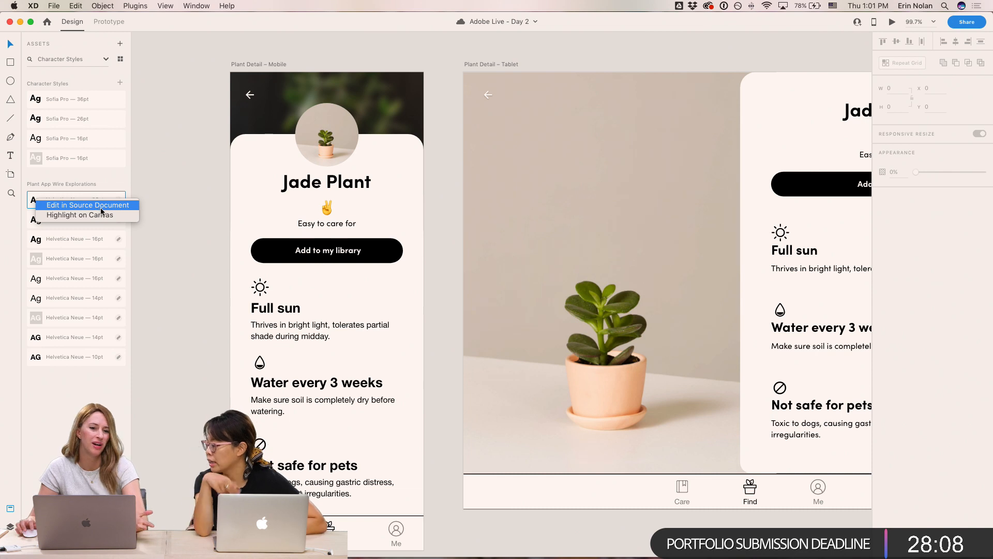
pyautogui.click(174, 100)
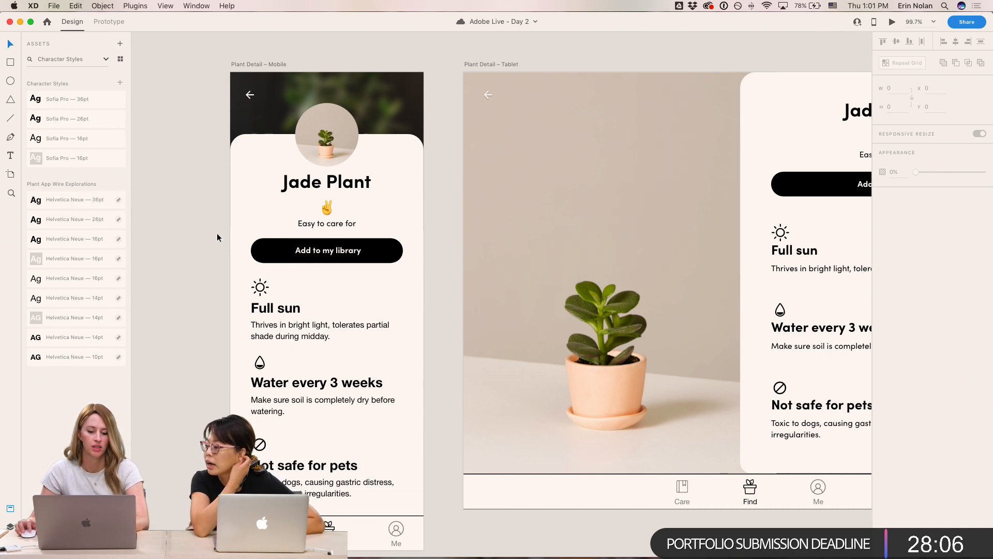
# - Apply the Sofia Pro 26pt character style to the Full sun, Water every 3 weeks and Not safe for pets headings
pyautogui.doubleClick(278, 311)
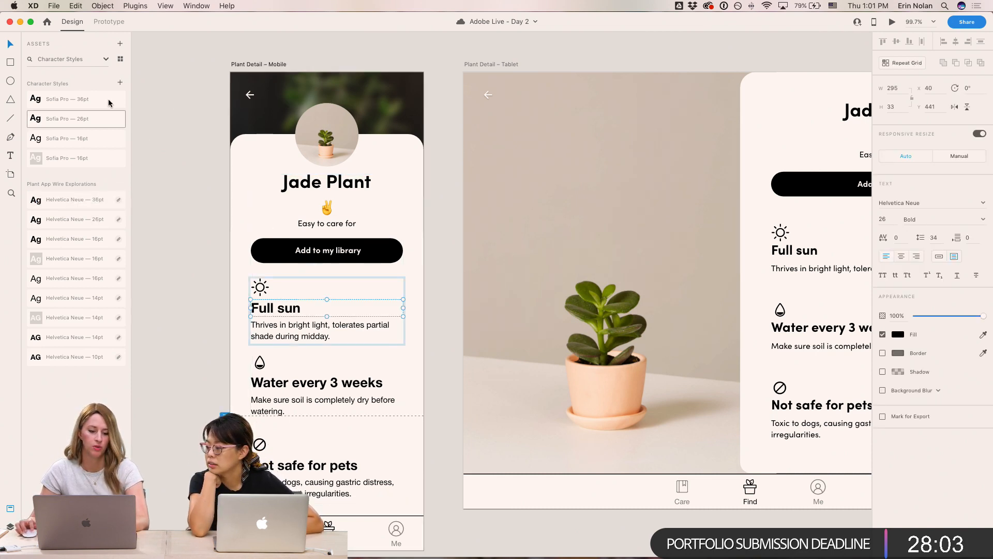
pyautogui.click(67, 122)
pyautogui.doubleClick(310, 383)
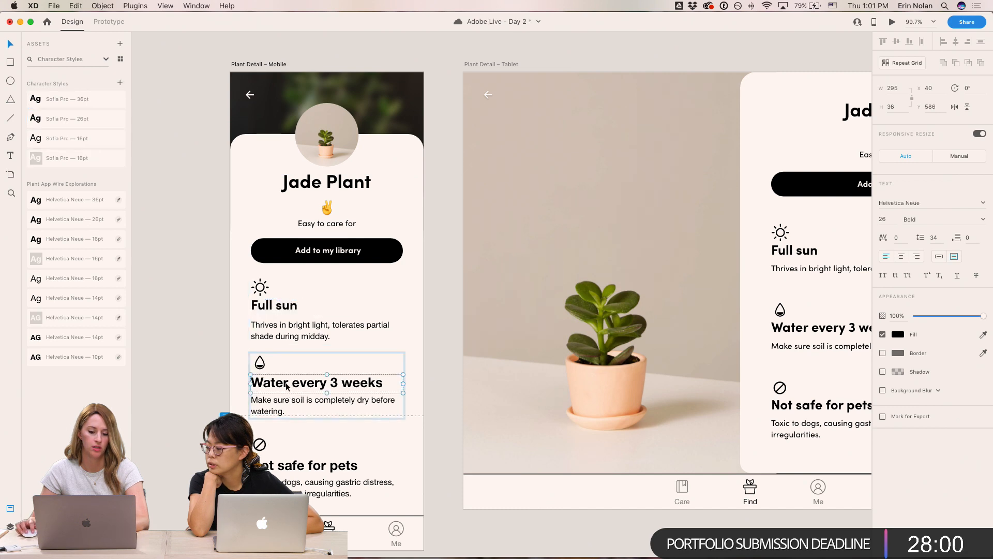
pyautogui.keyDown('shift'); pyautogui.click(290, 462); pyautogui.keyUp('shift')
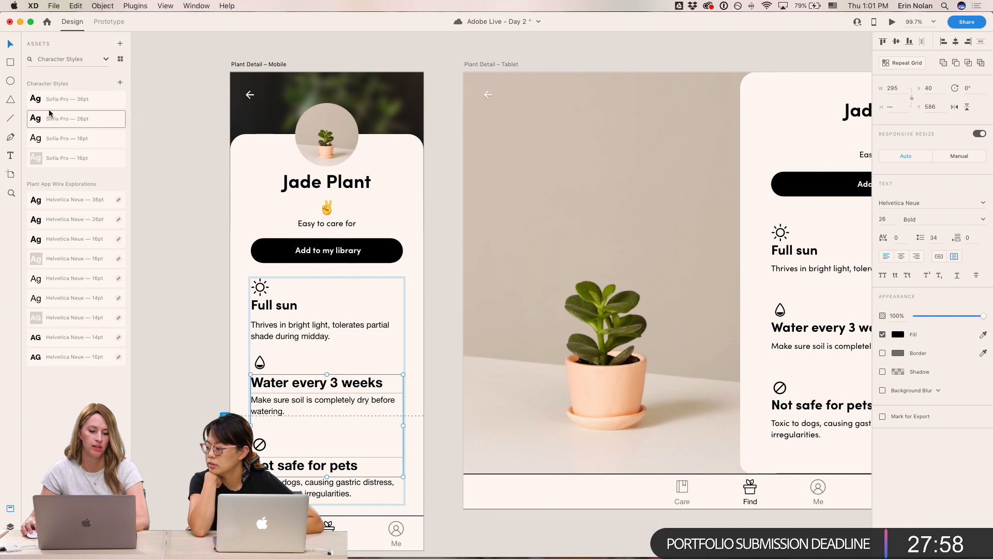
pyautogui.click(72, 119)
# - Apply the regular Sofia Pro 16pt character style to the three section descriptions
pyautogui.click(201, 417)
pyautogui.click(277, 340)
pyautogui.keyDown('shift'); pyautogui.click(279, 406); pyautogui.keyUp('shift')
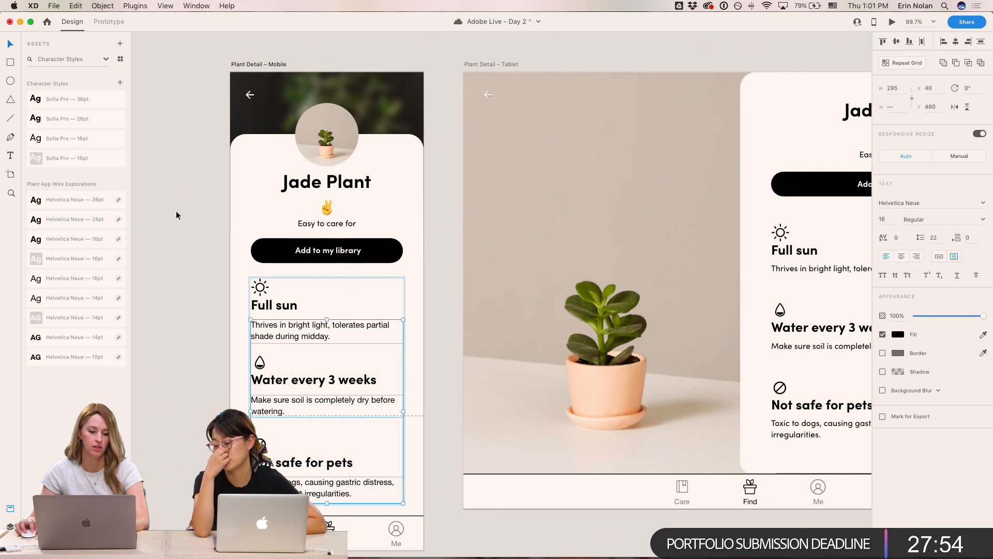
pyautogui.click(83, 139)
pyautogui.click(205, 358)
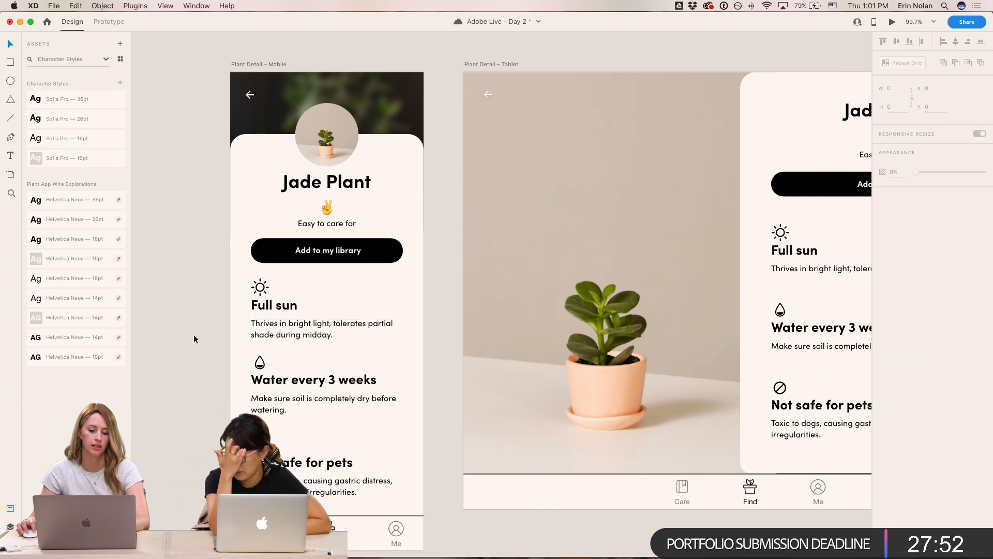
# - Nudge the section headings and their descriptions down 3 px to rebalance the spacing
pyautogui.click(291, 389)
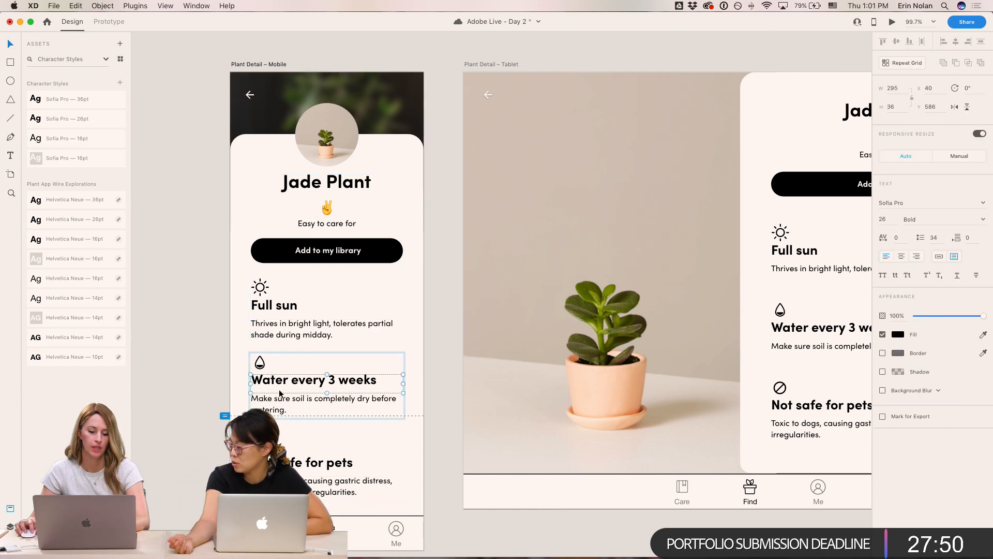
pyautogui.click(277, 323)
pyautogui.press('Down')
pyautogui.press('Down')
pyautogui.press('Down')
pyautogui.press('Down')
pyautogui.press('Down')
pyautogui.press('Down')
pyautogui.press('Down')
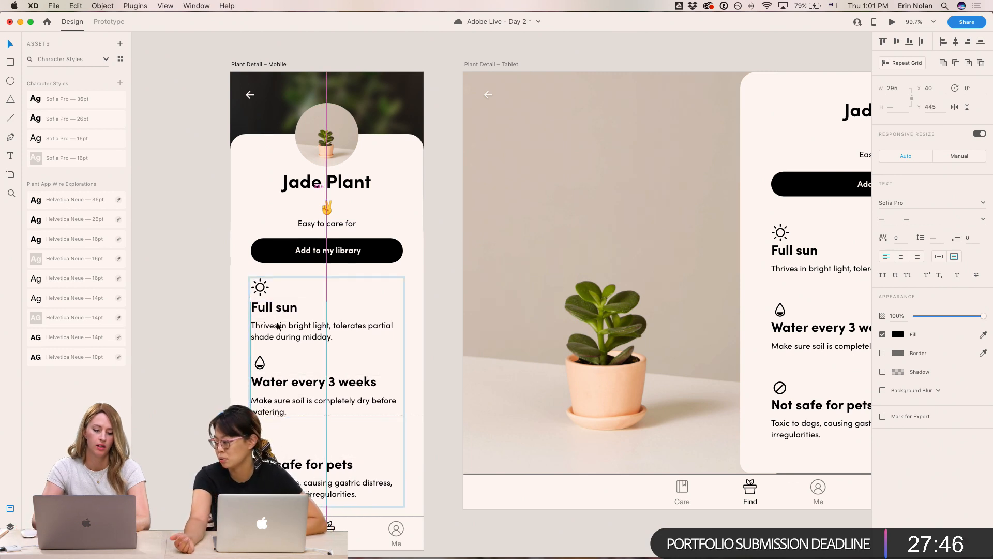
pyautogui.click(184, 261)
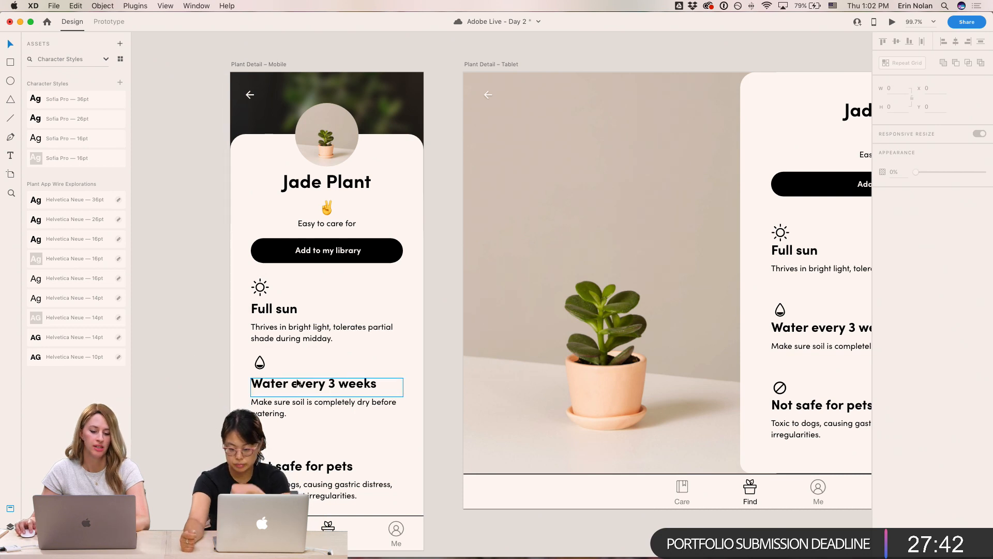
pyautogui.click(263, 382)
pyautogui.keyDown('shift'); pyautogui.click(274, 308); pyautogui.keyUp('shift')
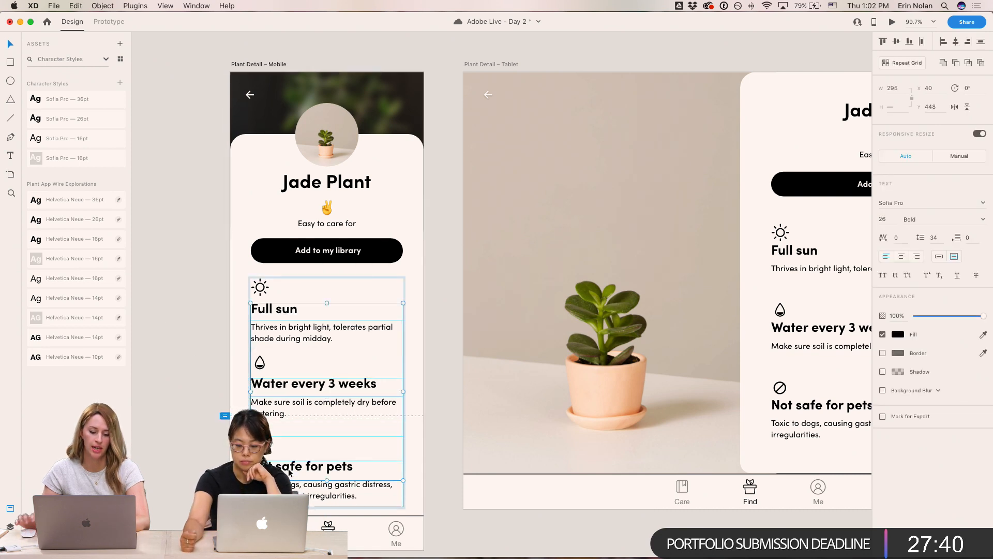
pyautogui.press('Down')
pyautogui.press('Down')
pyautogui.press('Down')
pyautogui.press('Down')
pyautogui.click(210, 343)
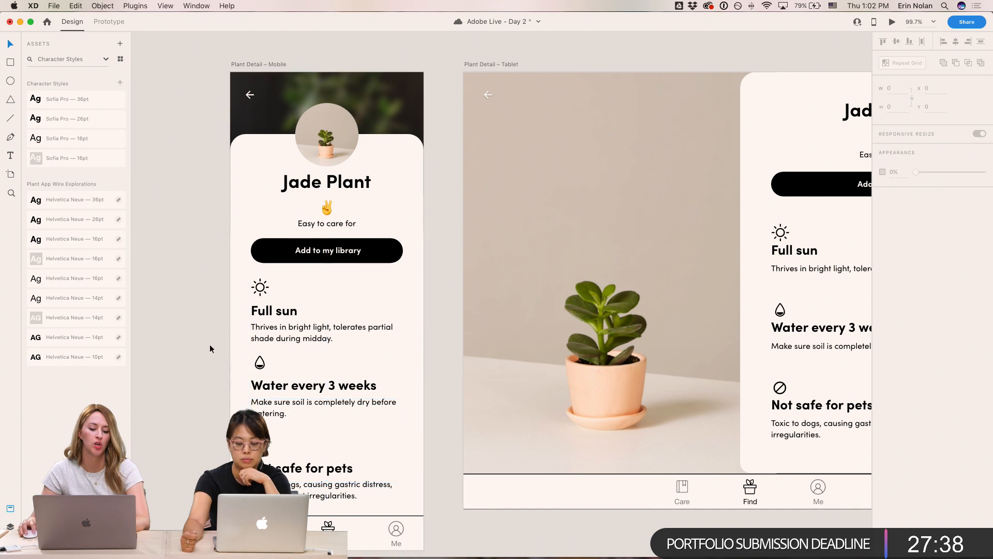
# - Change the mobile tab bar labels' font to Sofia Pro
pyautogui.hscroll(3, 200, 343)
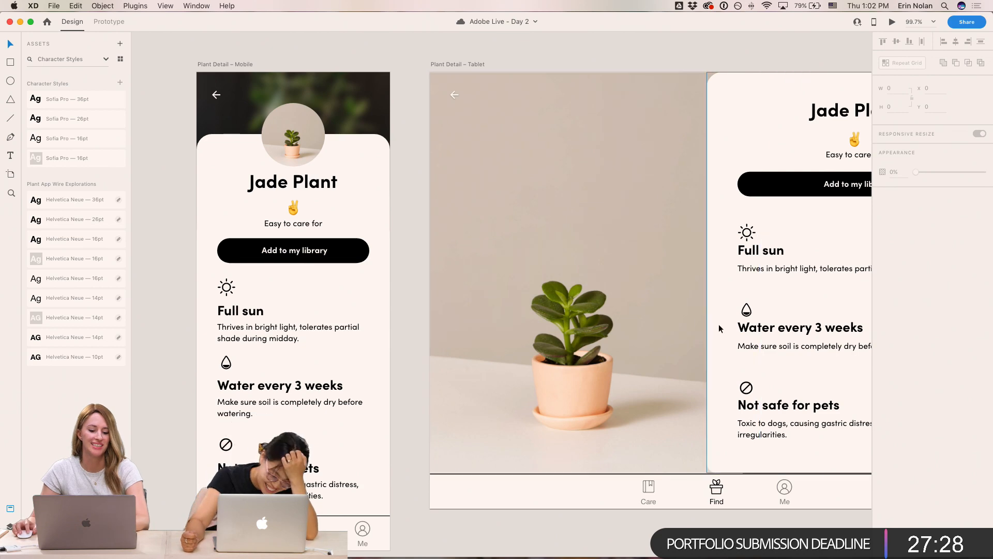
pyautogui.moveTo(729, 310); pyautogui.dragTo(496, 315)
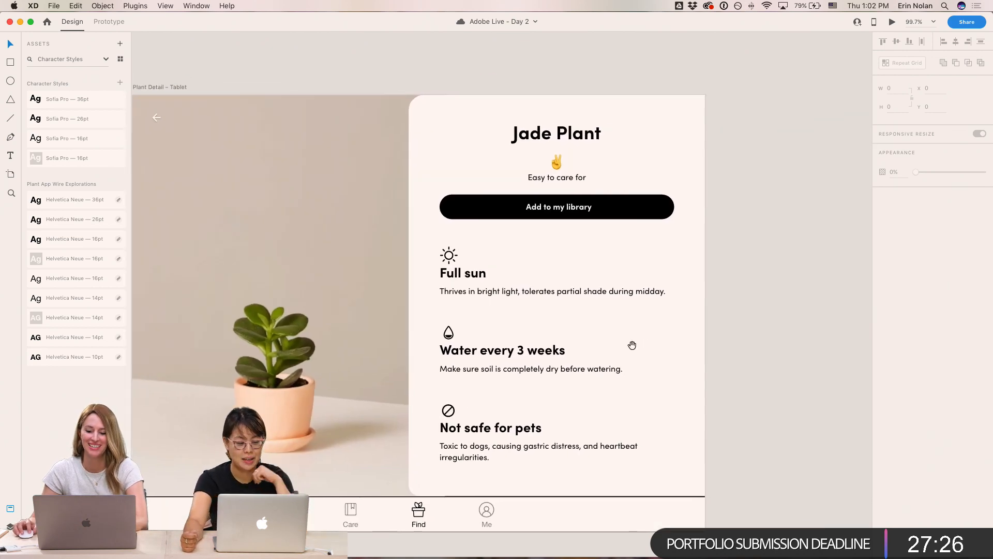
pyautogui.hscroll(-10, 638, 344)
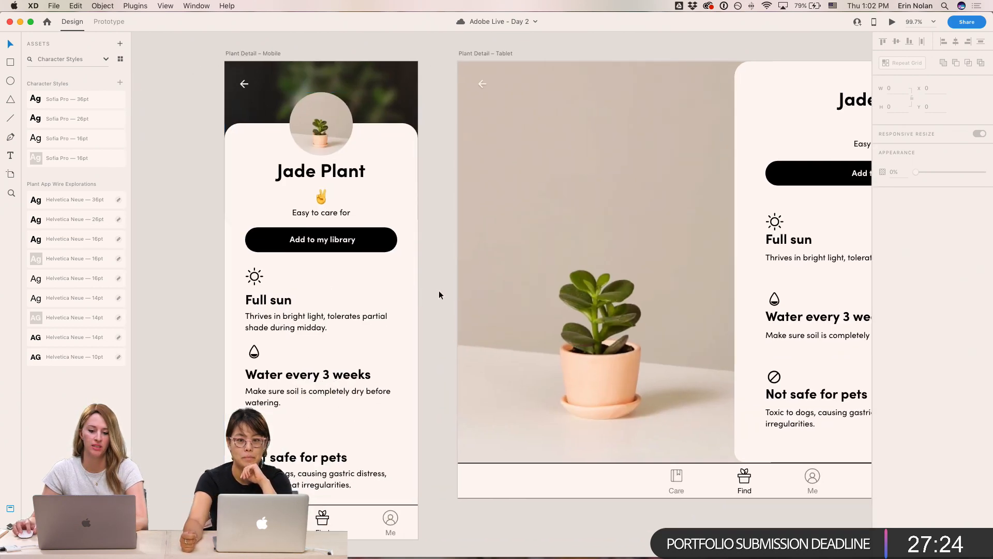
pyautogui.moveTo(437, 250); pyautogui.dragTo(448, 252)
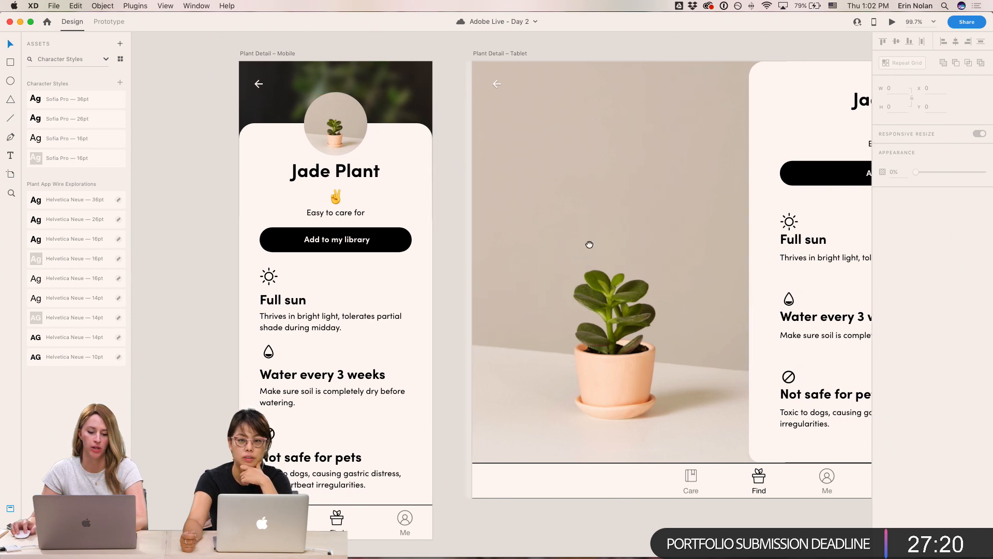
pyautogui.moveTo(591, 244); pyautogui.dragTo(587, 228)
pyautogui.doubleClick(334, 517)
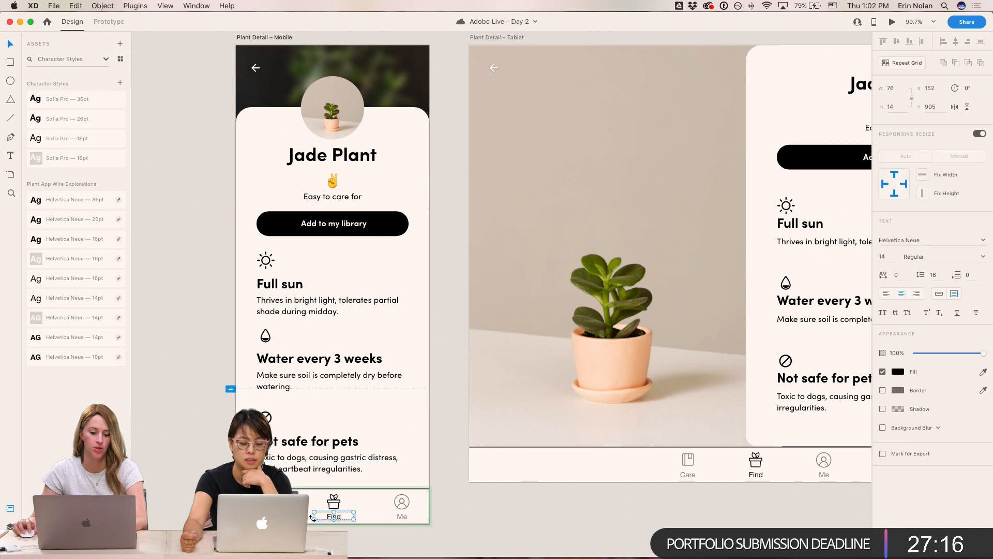
pyautogui.keyDown('shift'); pyautogui.click(266, 516); pyautogui.keyUp('shift')
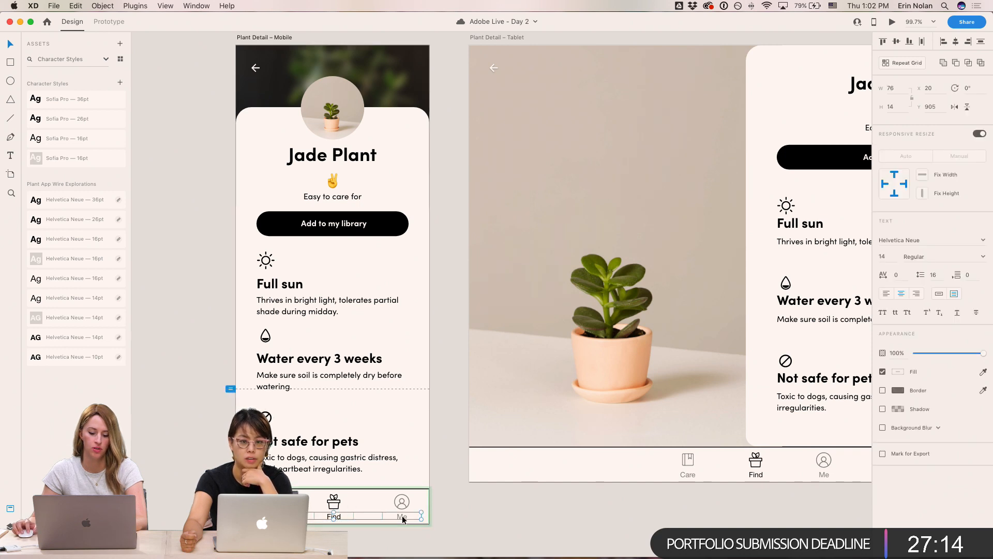
pyautogui.click(923, 240)
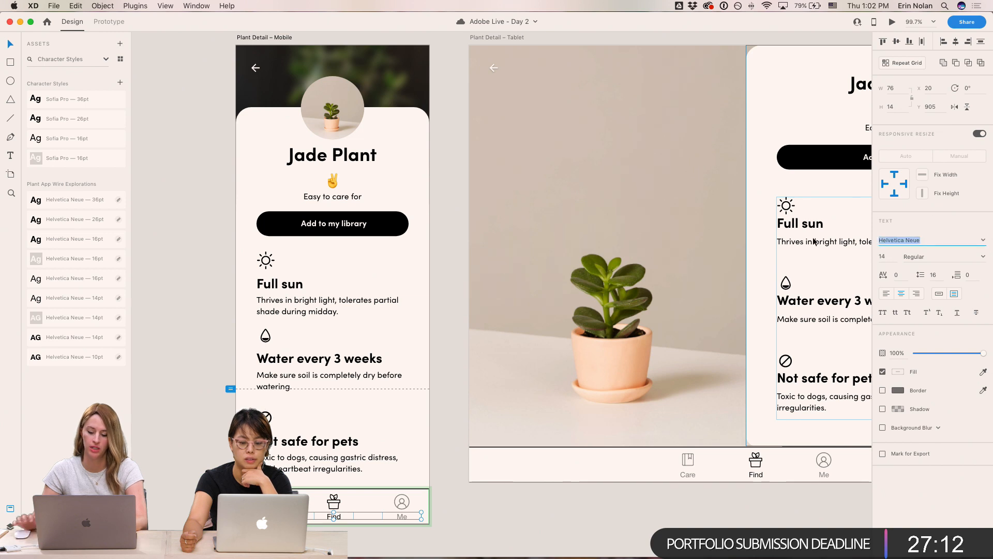
pyautogui.write('Sofia Pro')
pyautogui.press('Return')
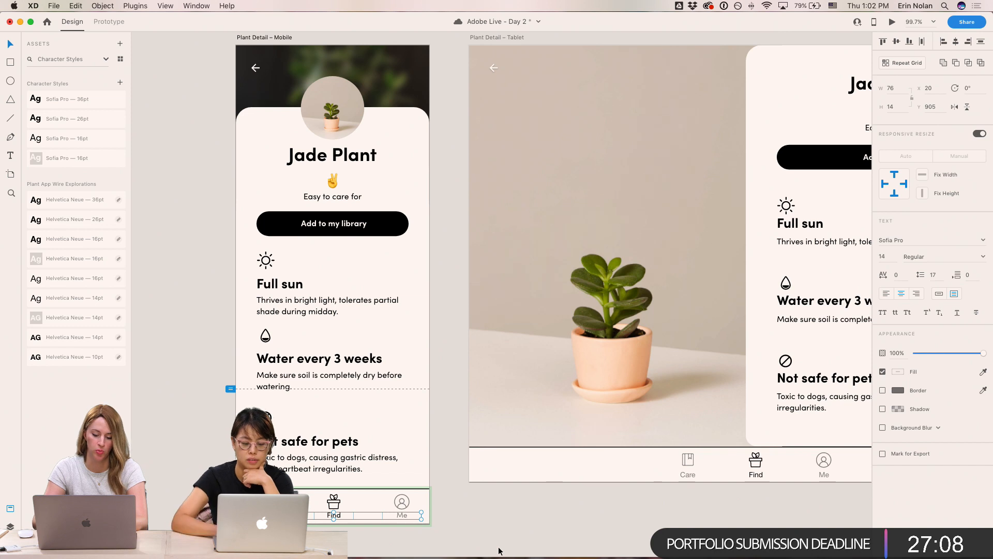
pyautogui.press('Escape')
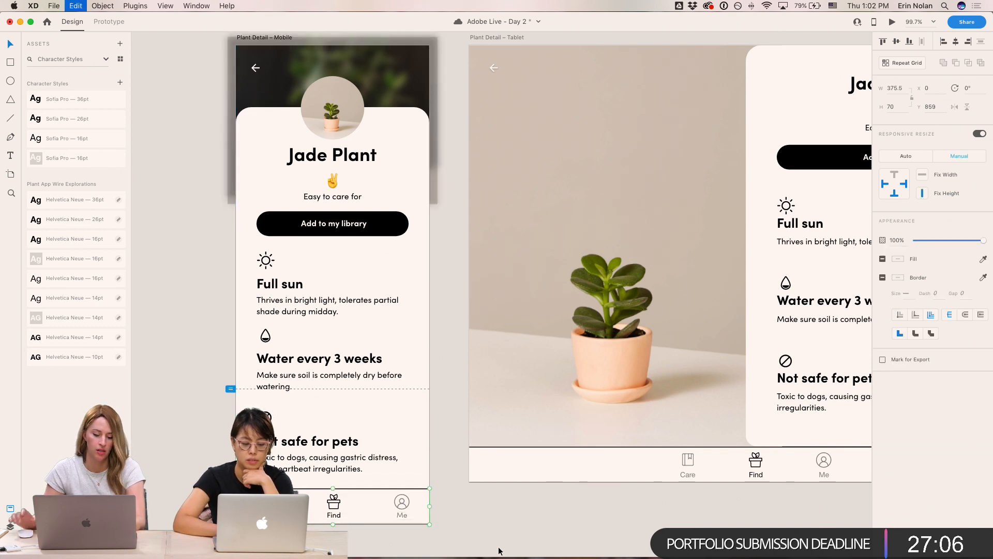
# - Nudge the tab bar labels down 2 px
pyautogui.doubleClick(404, 515)
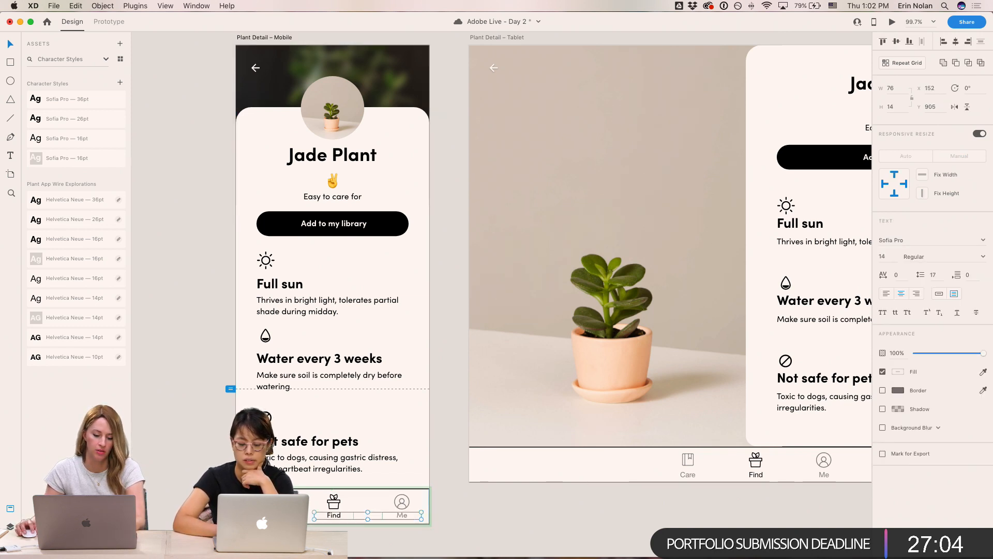
pyautogui.press('Down')
pyautogui.press('Down')
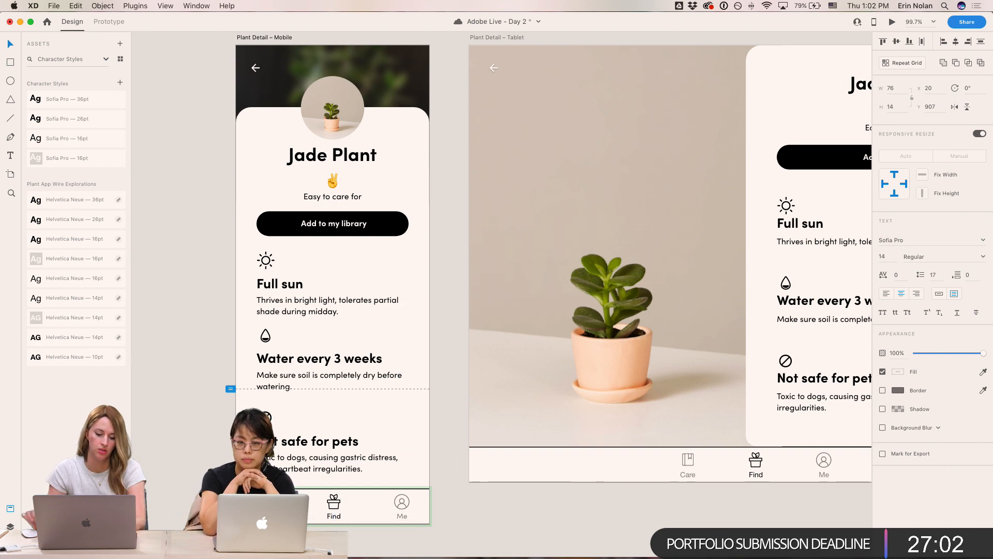
pyautogui.hscroll(-3, 310, 421)
pyautogui.click(226, 233)
pyautogui.moveTo(215, 231); pyautogui.dragTo(678, 250)
pyautogui.moveTo(264, 364); pyautogui.dragTo(810, 257)
pyautogui.moveTo(641, 291); pyautogui.dragTo(188, 263)
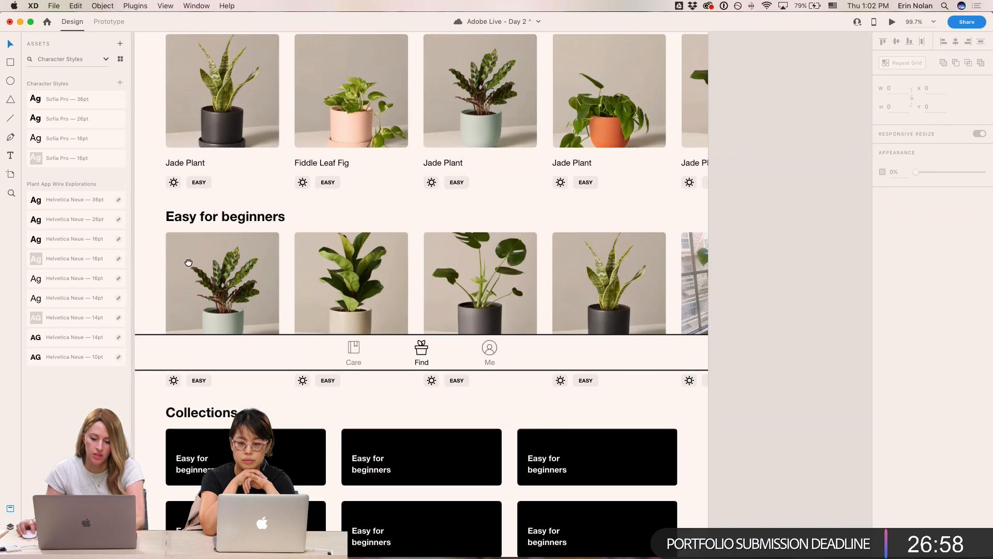
pyautogui.hscroll(10, 189, 262)
pyautogui.click(455, 382)
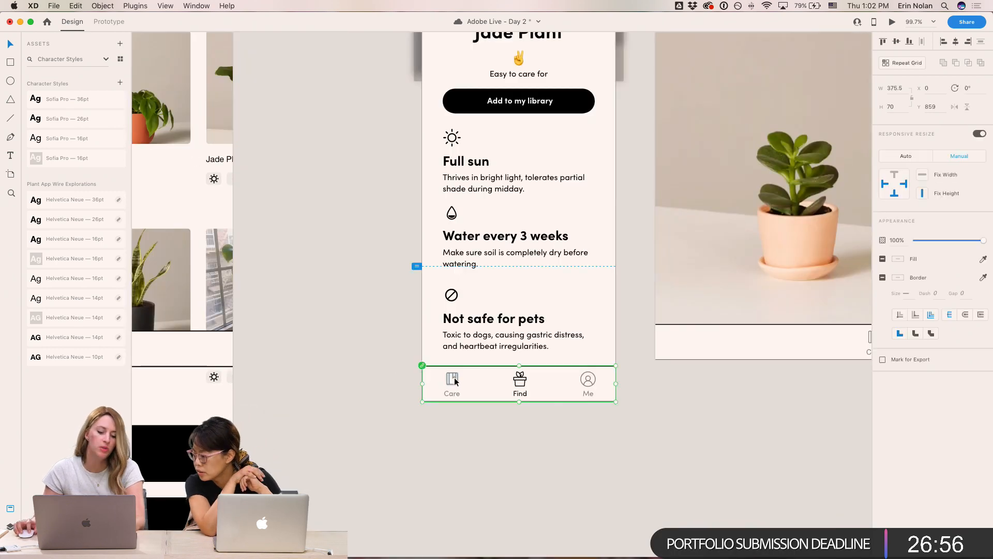
pyautogui.scroll(1, 510, 382)
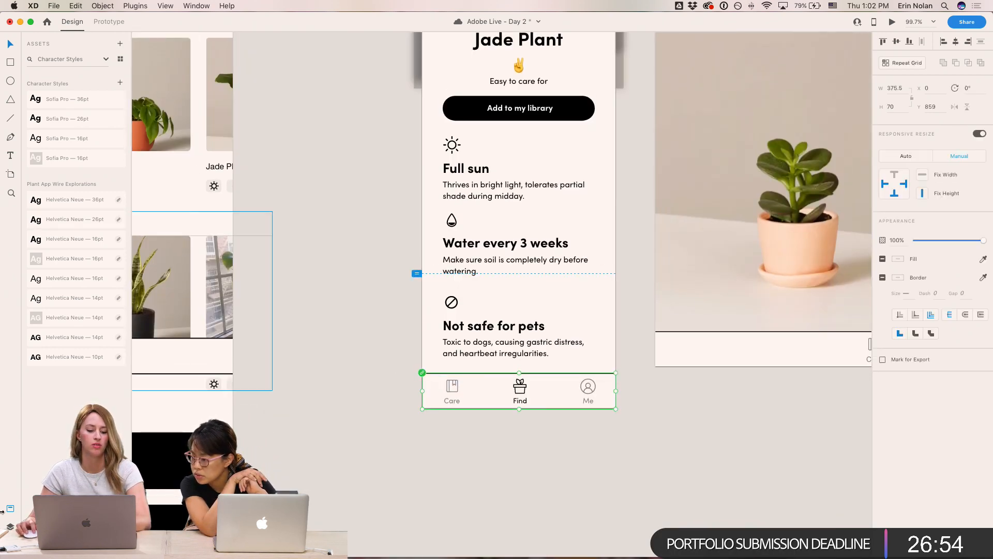
# - Show all assets in the assets panel and scroll through the colors, character styles and components
pyautogui.click(107, 60)
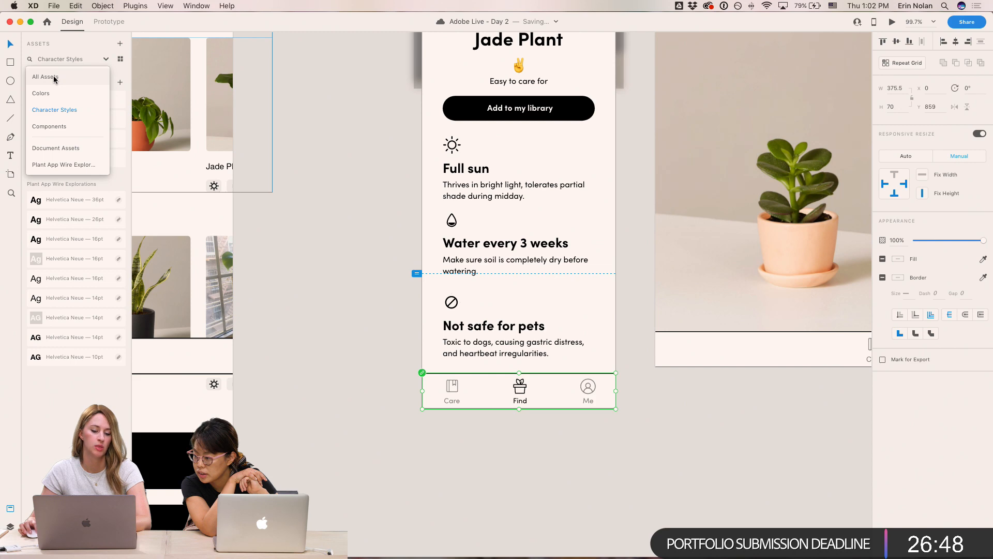
pyautogui.click(46, 77)
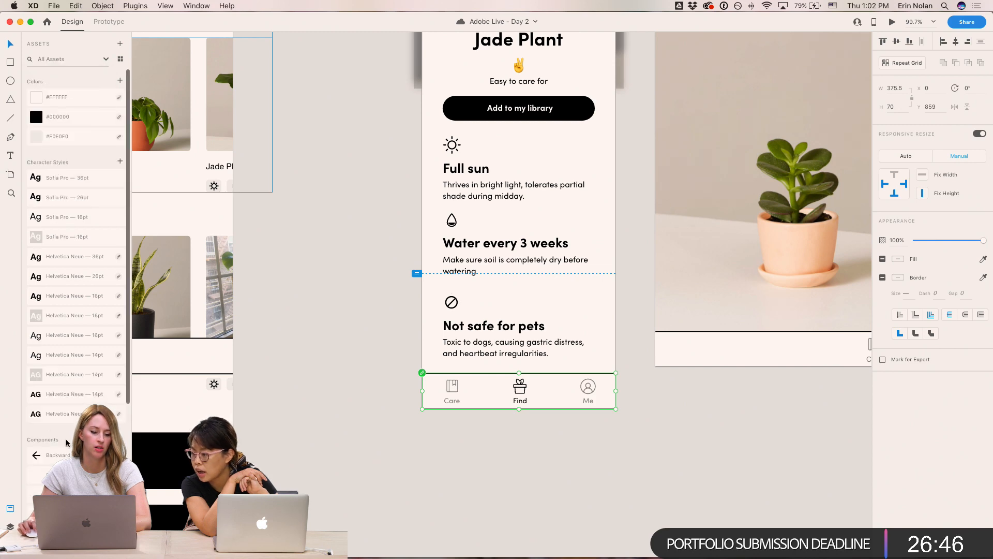
pyautogui.scroll(-5, 534, 425)
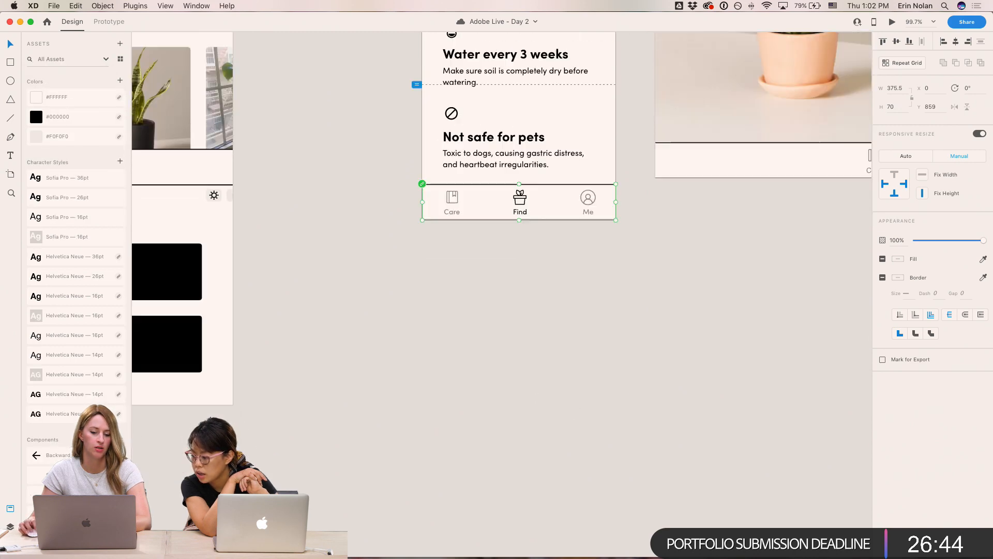
pyautogui.scroll(-5, 73, 331)
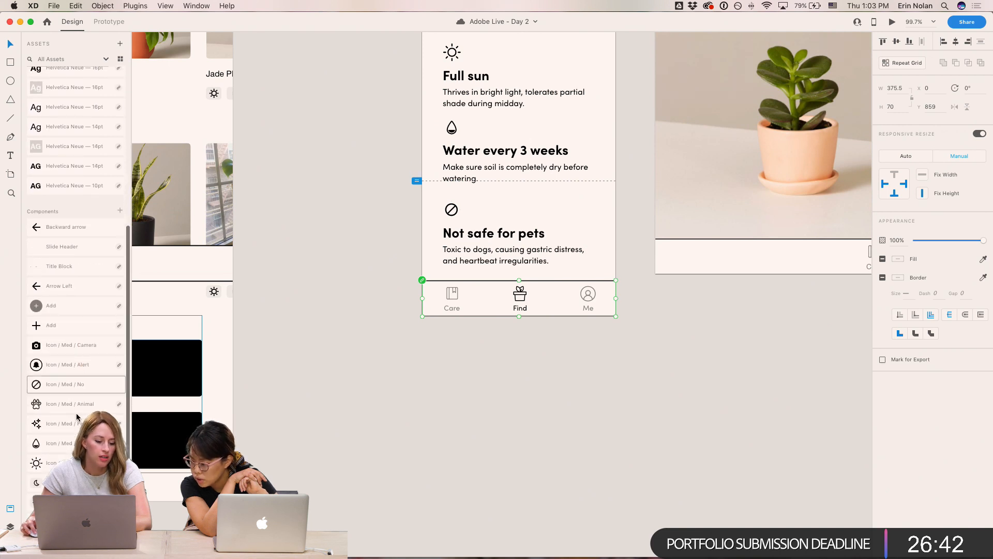
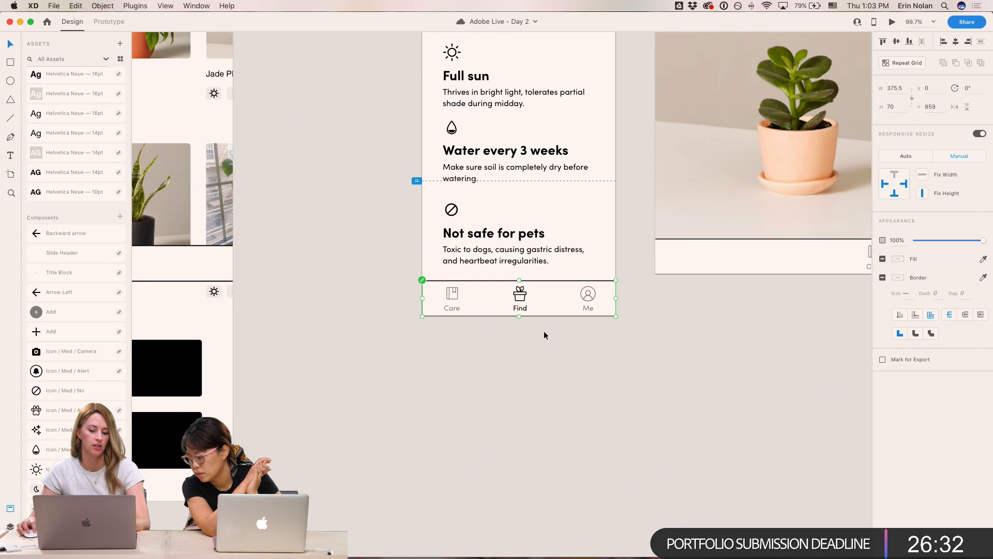
# - Duplicate the mobile tab bar, unlink the copy from its master, rename it Nav Bar and make it a new component
pyautogui.moveTo(549, 306); pyautogui.dragTo(480, 209)
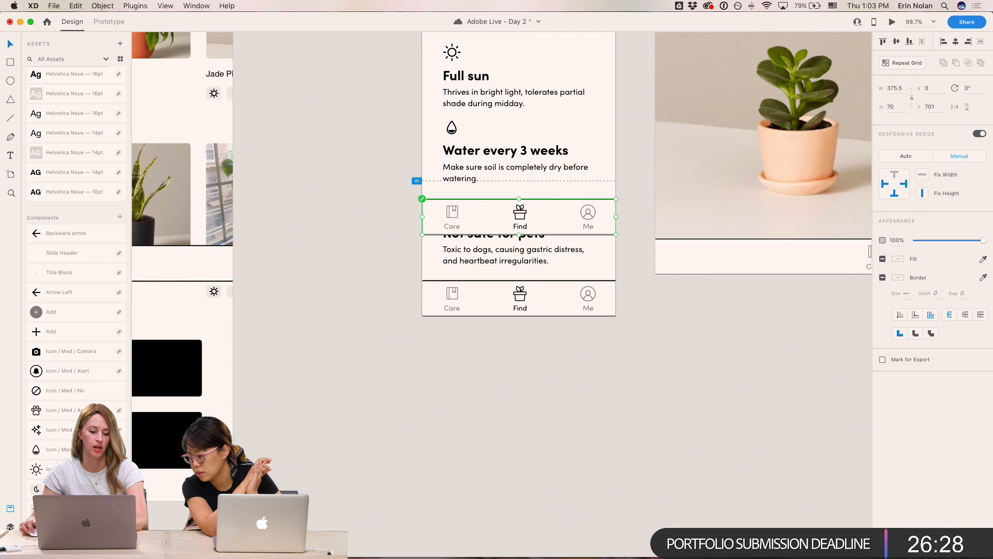
pyautogui.click(11, 526)
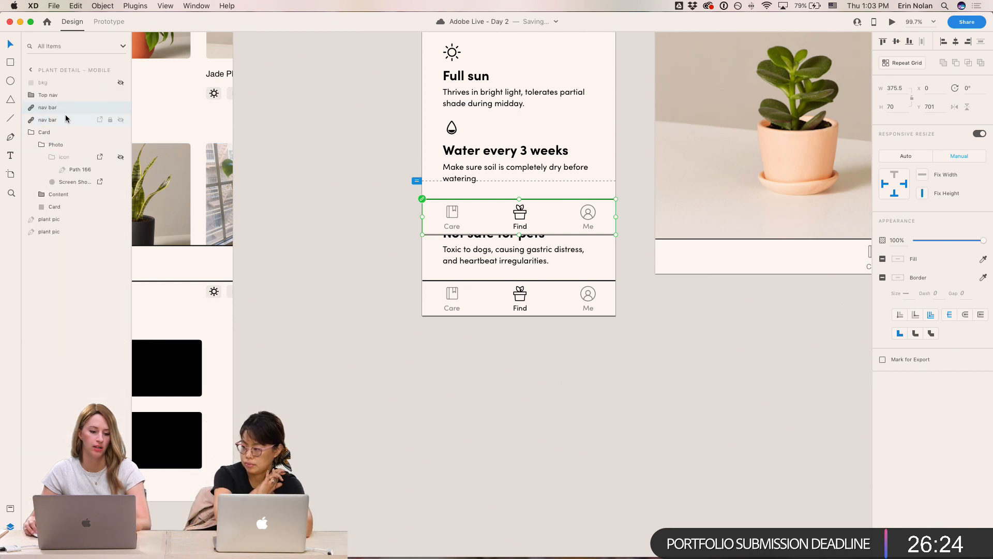
pyautogui.rightClick(73, 108)
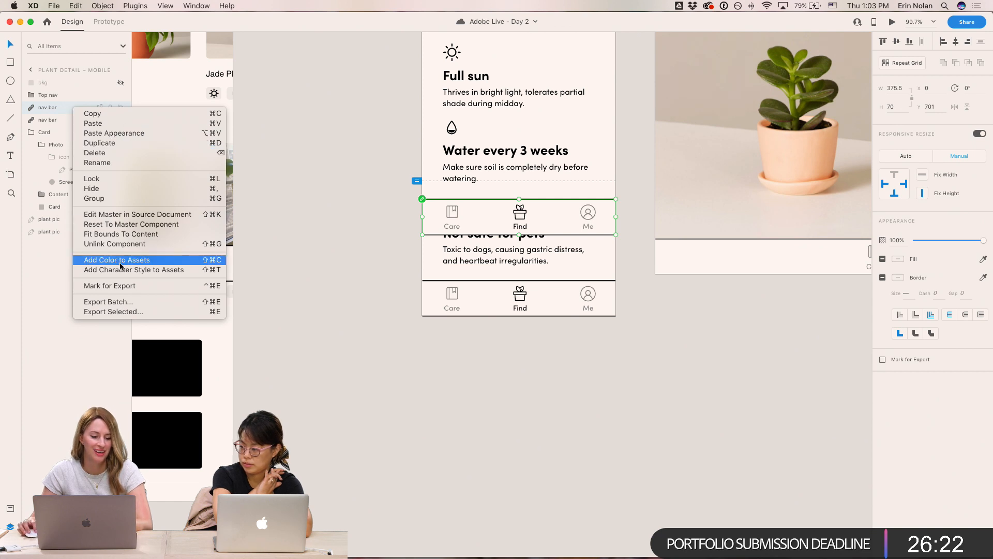
pyautogui.click(118, 244)
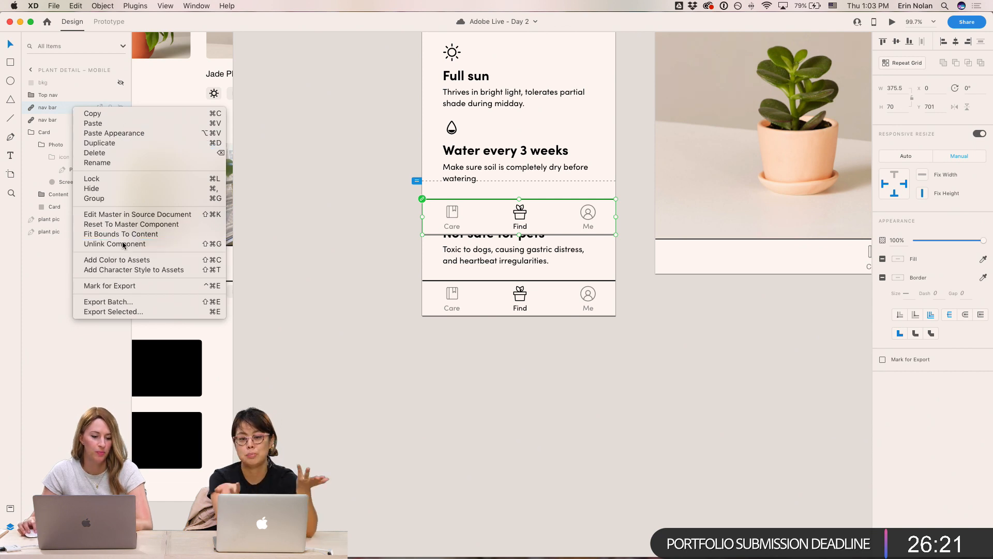
pyautogui.doubleClick(52, 108)
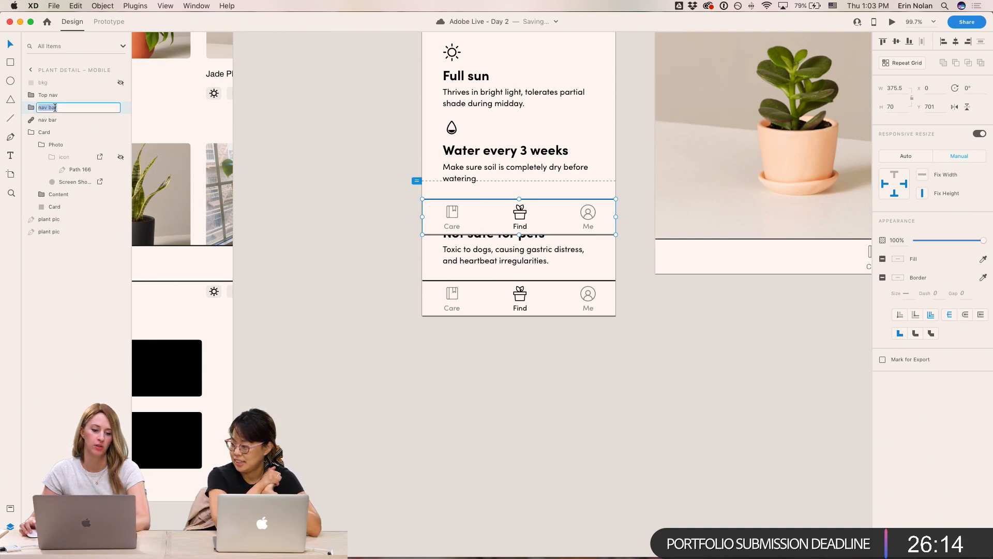
pyautogui.write('N')
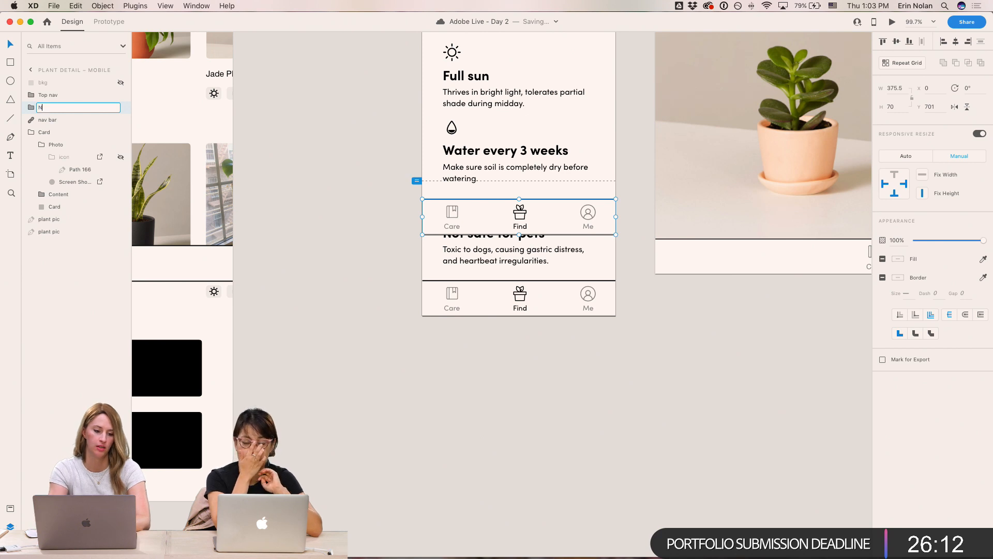
pyautogui.write('av Bar')
pyautogui.press('Return')
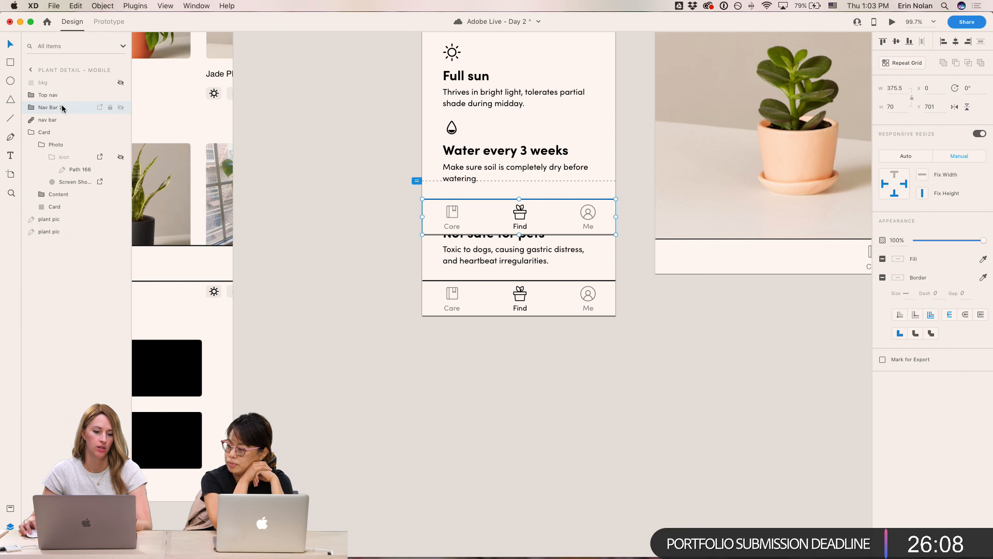
pyautogui.rightClick(41, 110)
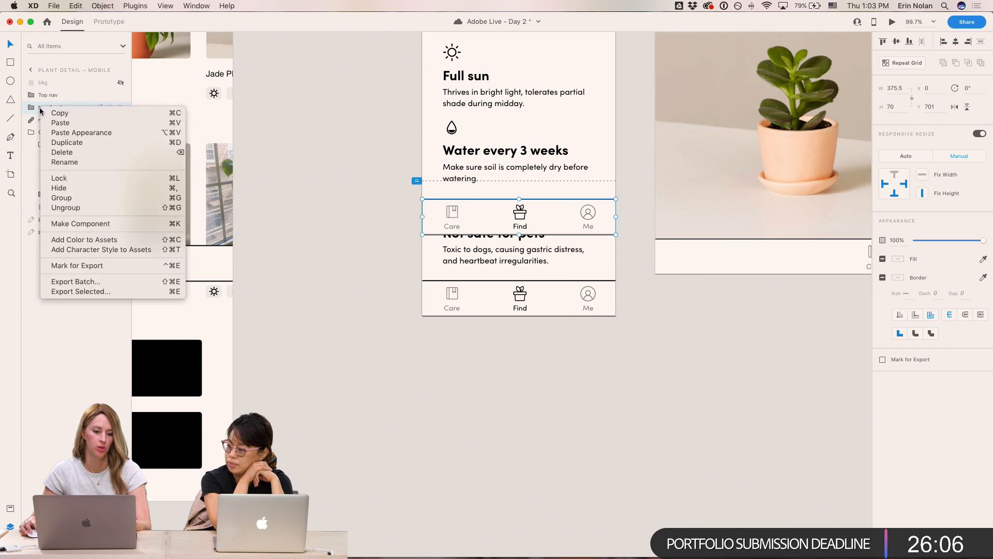
pyautogui.click(99, 224)
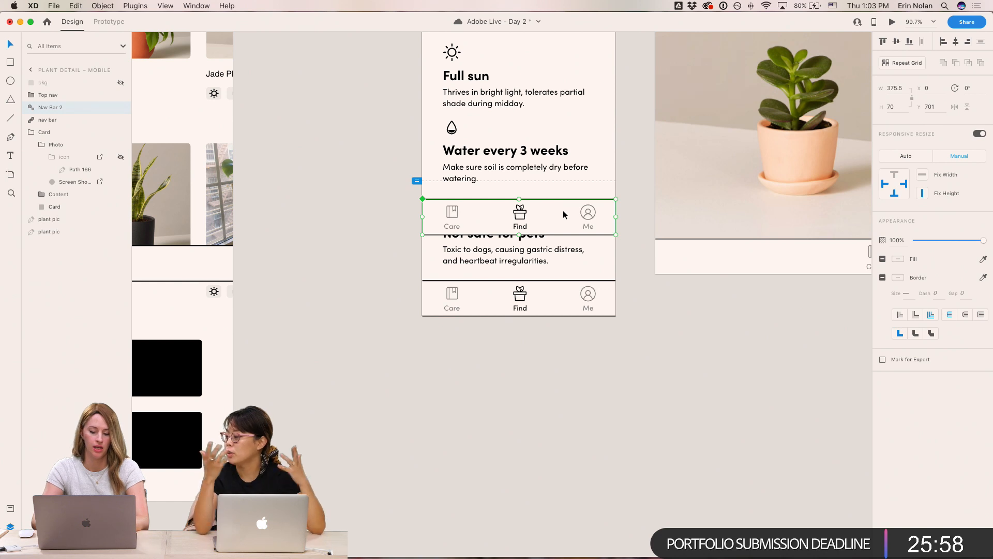
# - Delete the original nav bar and place the new Nav Bar component at the bottom of the Plant Detail mobile screen
pyautogui.press('ctrl+super+Down')
pyautogui.click(49, 121)
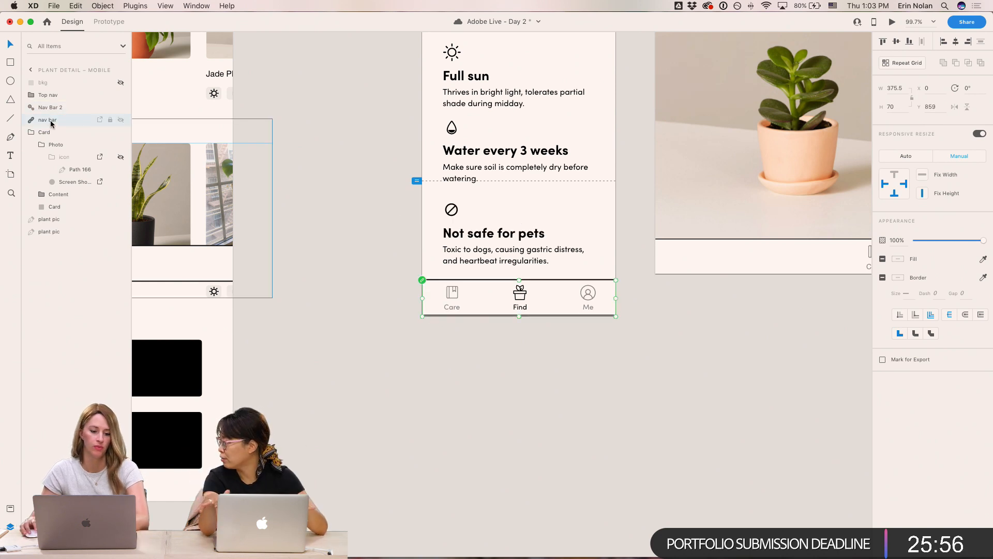
pyautogui.press('Delete')
pyautogui.click(593, 292)
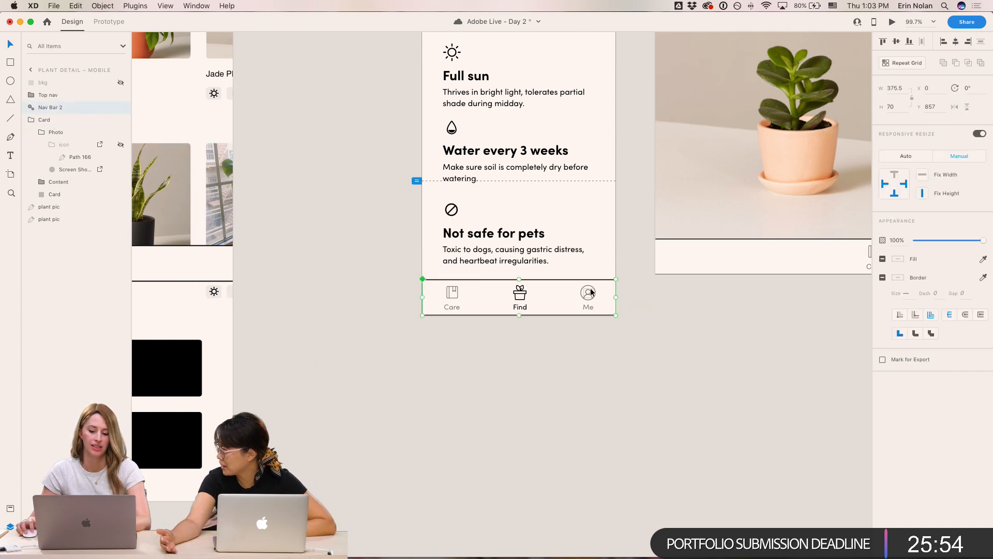
pyautogui.click(613, 322)
pyautogui.click(562, 294)
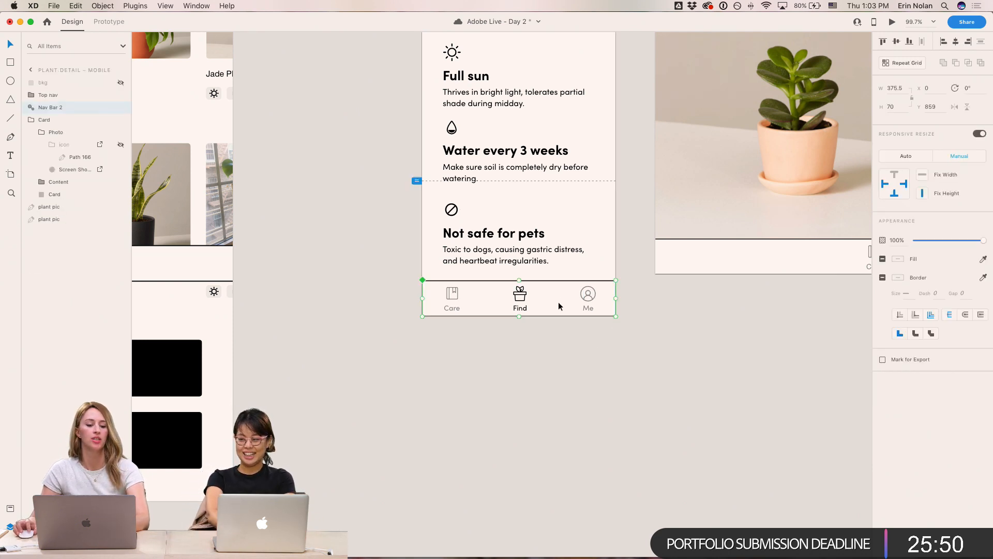
pyautogui.click(420, 331)
# - Replace the Find Landing mobile screen's nav bar with a pasted copy of the Nav Bar component
pyautogui.hscroll(-15, 403, 311)
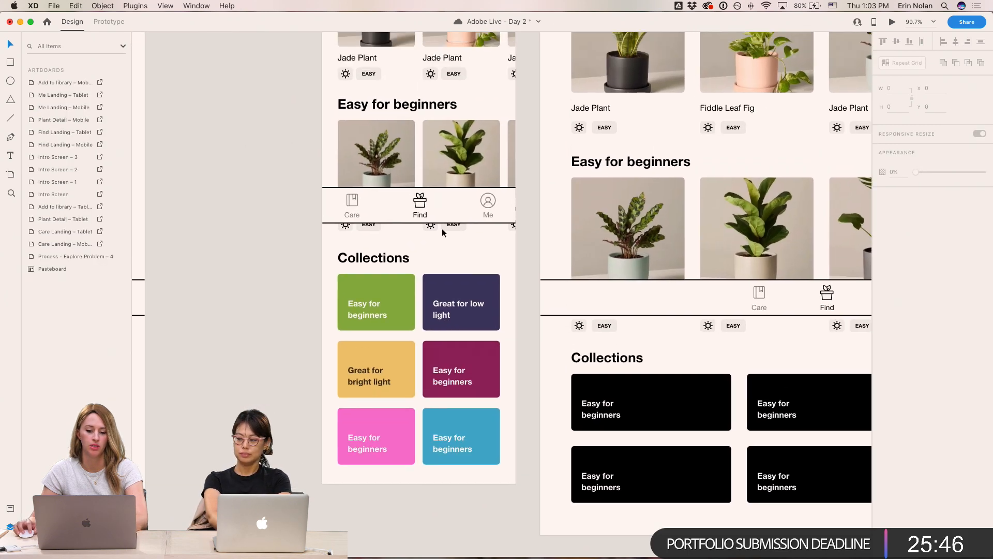
pyautogui.click(448, 203)
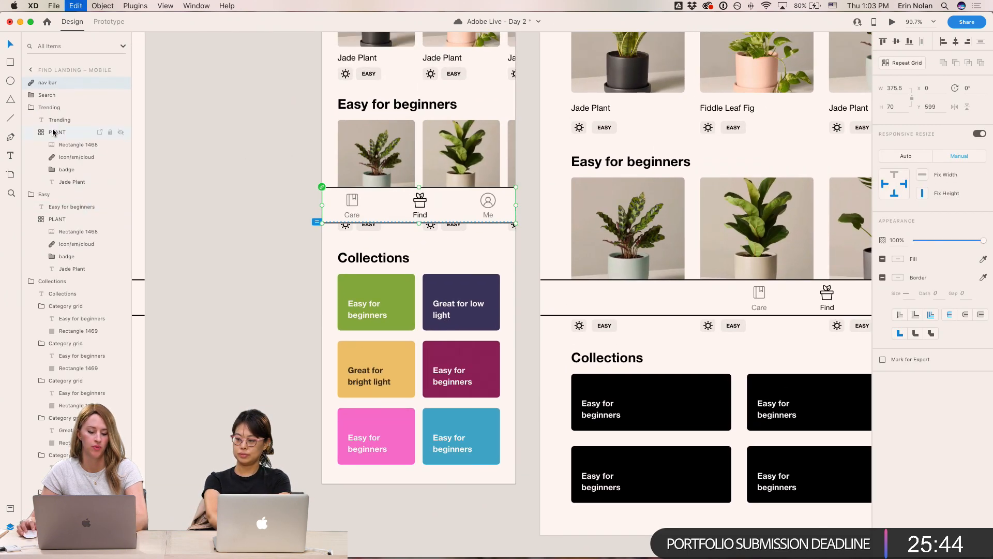
pyautogui.press('super+v')
pyautogui.keyDown('shift'); pyautogui.click(52, 98); pyautogui.keyUp('shift')
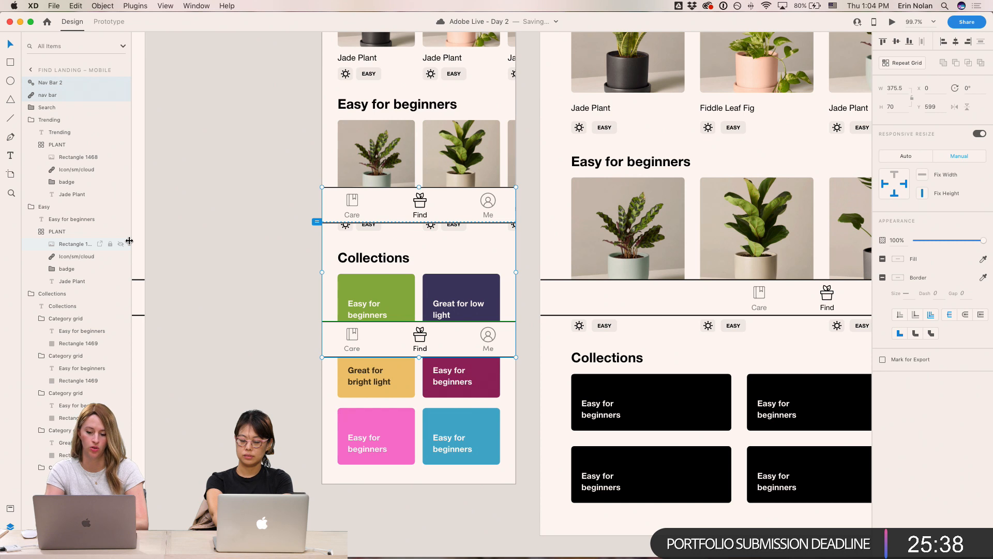
pyautogui.click(58, 133)
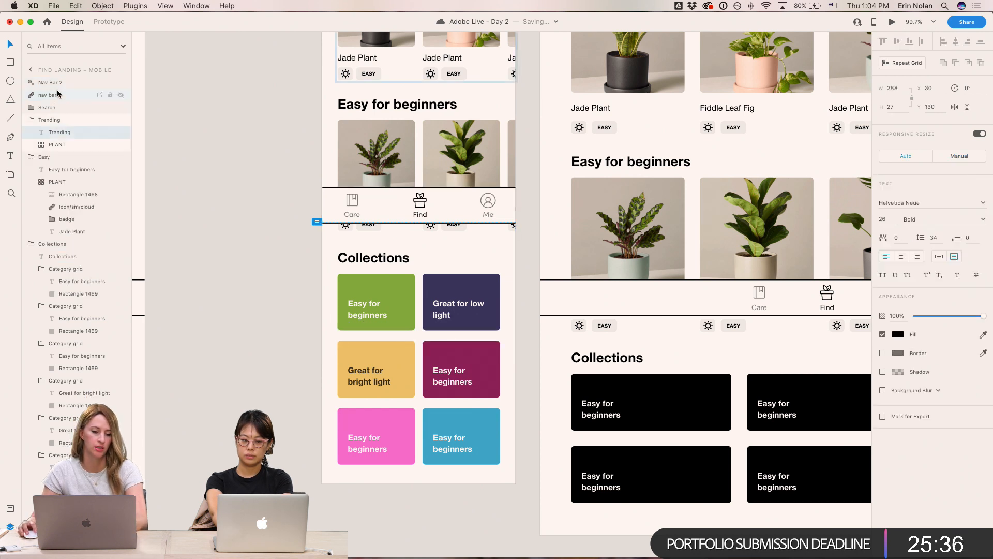
pyautogui.click(53, 95)
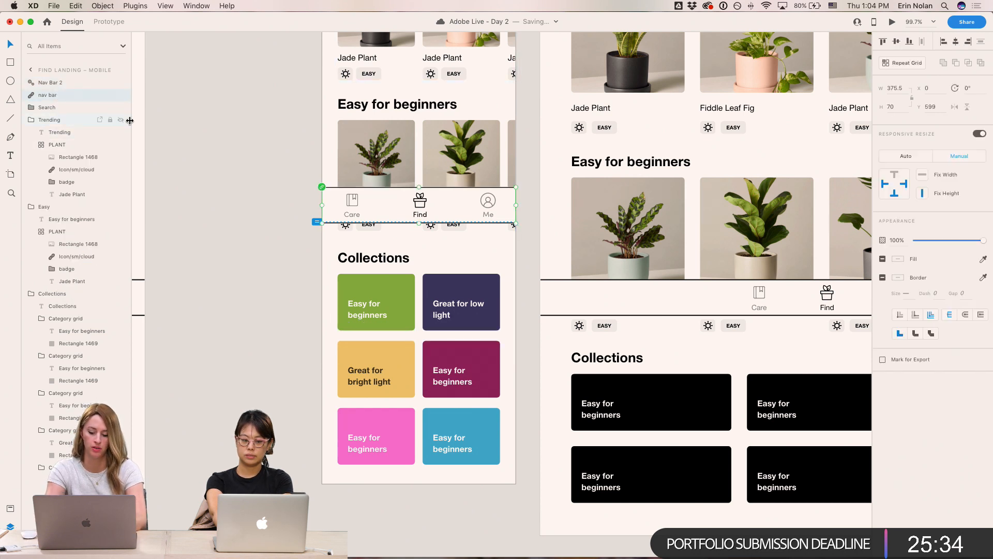
pyautogui.press('Delete')
# - Paste the Nav Bar component onto the Me Landing mobile screen and move it to the bottom edge
pyautogui.click(267, 143)
pyautogui.moveTo(285, 295); pyautogui.dragTo(168, 364)
pyautogui.moveTo(616, 364); pyautogui.dragTo(604, 364)
pyautogui.moveTo(695, 371); pyautogui.dragTo(208, 363)
pyautogui.moveTo(820, 350); pyautogui.dragTo(414, 326)
pyautogui.moveTo(528, 333); pyautogui.dragTo(289, 334)
pyautogui.moveTo(754, 296); pyautogui.dragTo(377, 308)
pyautogui.moveTo(578, 314); pyautogui.dragTo(277, 332)
pyautogui.moveTo(658, 317); pyautogui.dragTo(161, 335)
pyautogui.moveTo(641, 297); pyautogui.dragTo(268, 295)
pyautogui.hscroll(2, 386, 300)
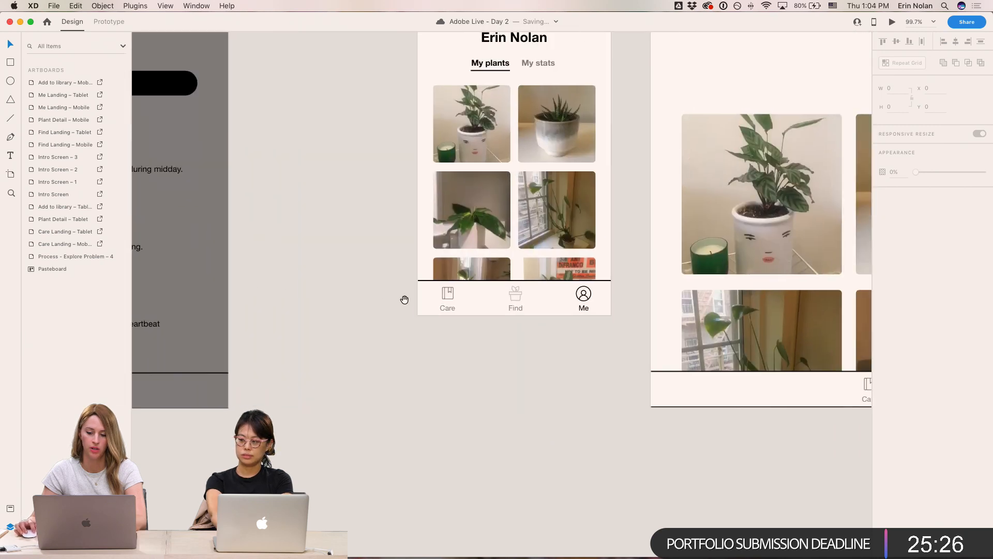
pyautogui.click(582, 301)
pyautogui.press('super+v')
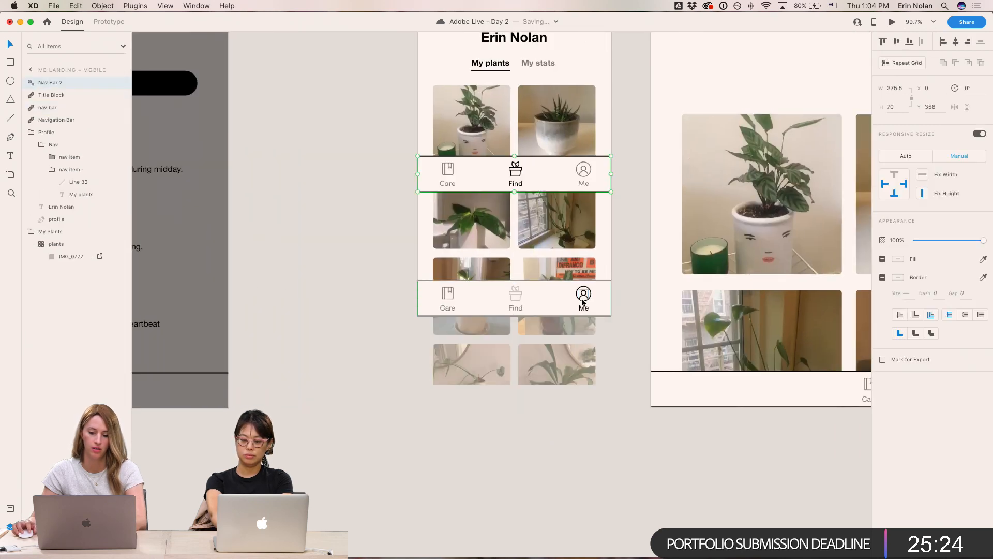
pyautogui.press('ctrl+super+Up')
pyautogui.press('Down')
pyautogui.press('Down')
pyautogui.click(320, 199)
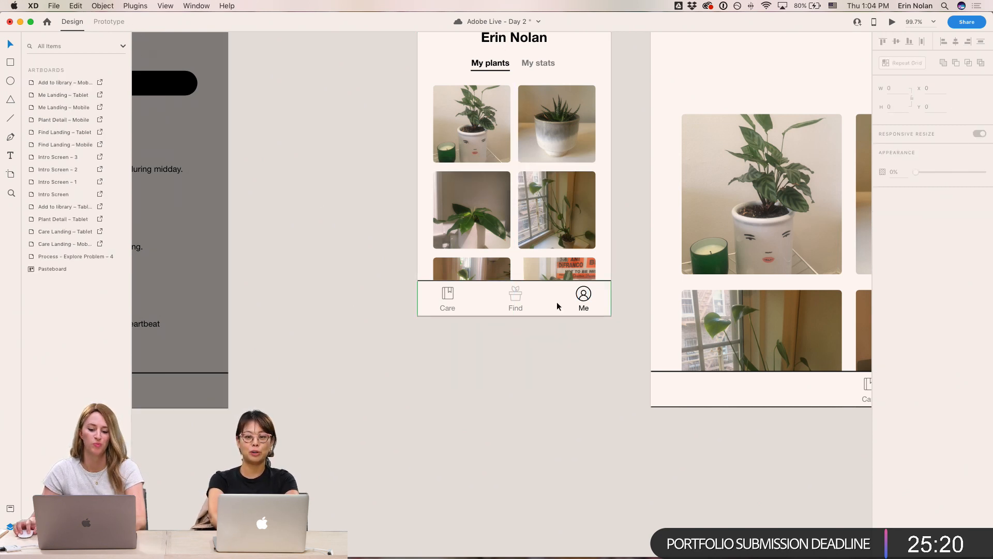
pyautogui.moveTo(394, 294); pyautogui.dragTo(395, 381)
pyautogui.click(556, 74)
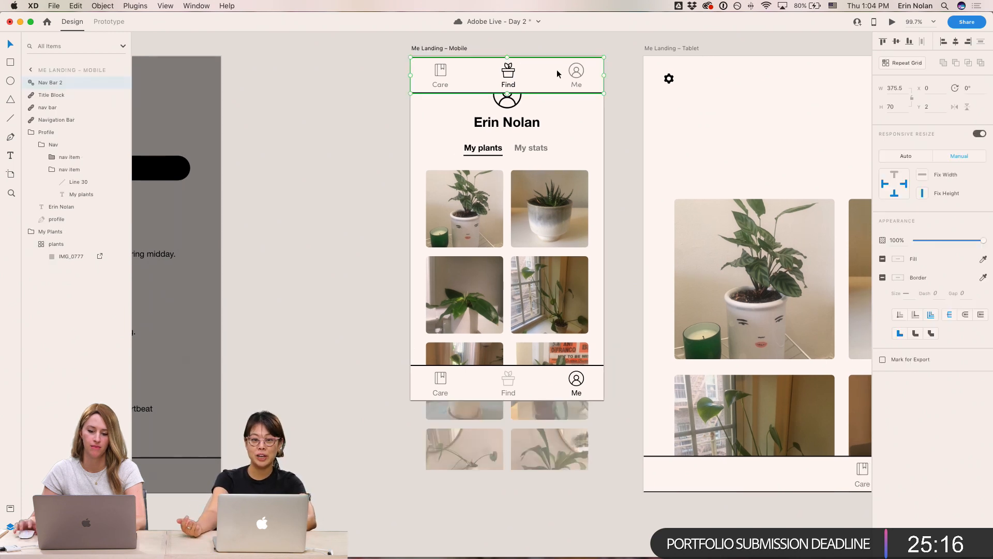
pyautogui.press('ctrl+super+Down')
pyautogui.click(557, 71)
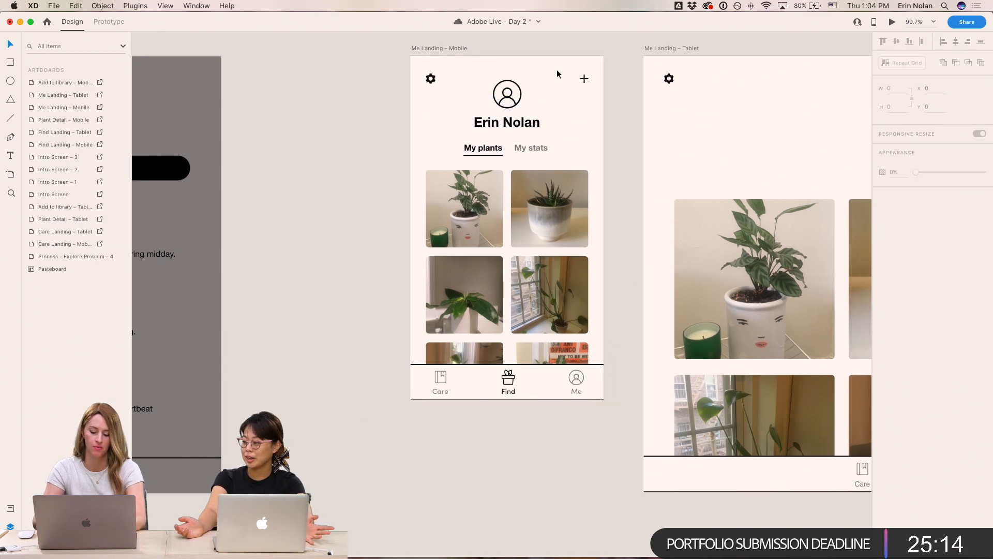
pyautogui.click(509, 385)
pyautogui.click(346, 245)
# - Change the font of the Plant Detail tablet tab bar labels Care, Find and Me to Sofia Pro
pyautogui.moveTo(336, 209); pyautogui.dragTo(779, 231)
pyautogui.moveTo(180, 304); pyautogui.dragTo(731, 346)
pyautogui.doubleClick(489, 464)
pyautogui.keyDown('shift'); pyautogui.click(550, 467); pyautogui.keyUp('shift')
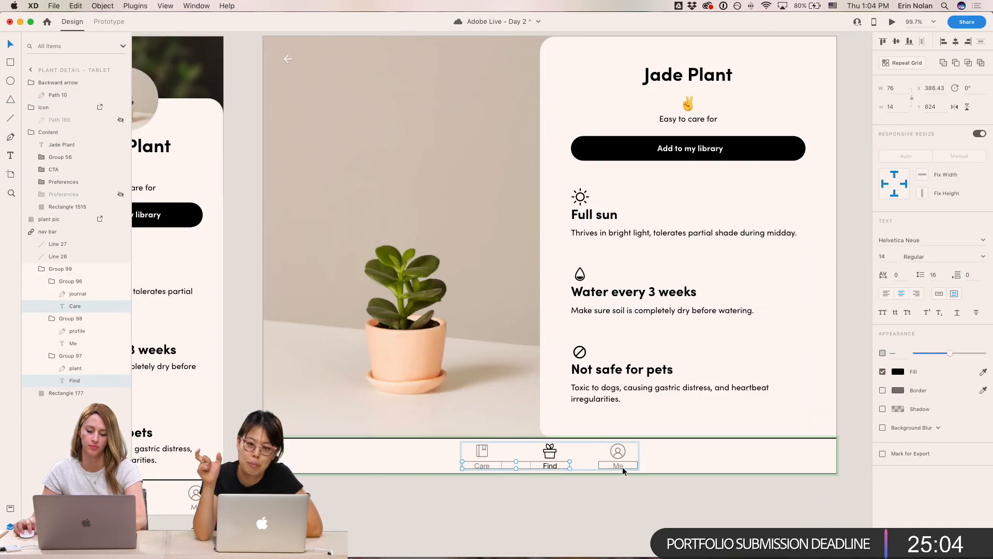
pyautogui.keyDown('shift'); pyautogui.click(621, 466); pyautogui.keyUp('shift')
pyautogui.click(926, 238)
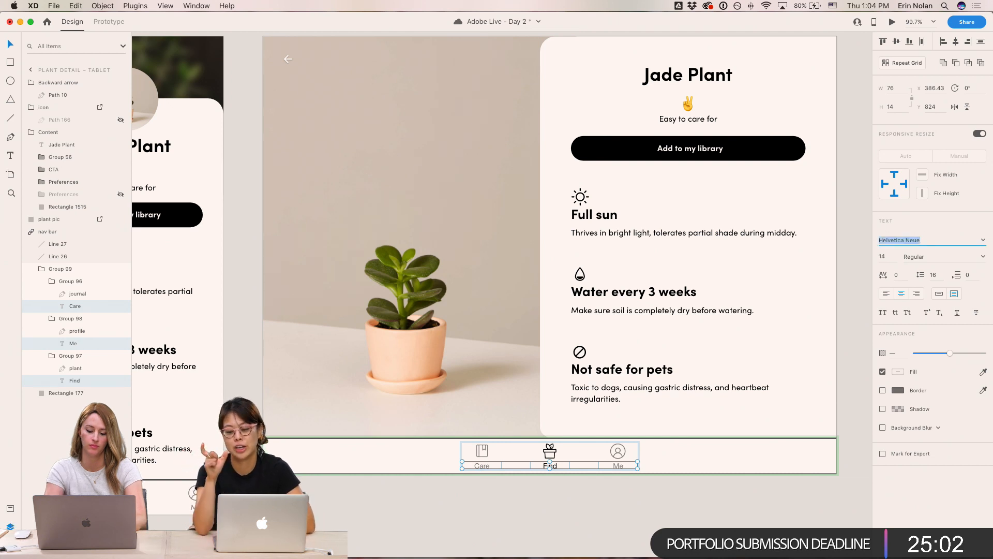
pyautogui.write('Sof')
pyautogui.press('Return')
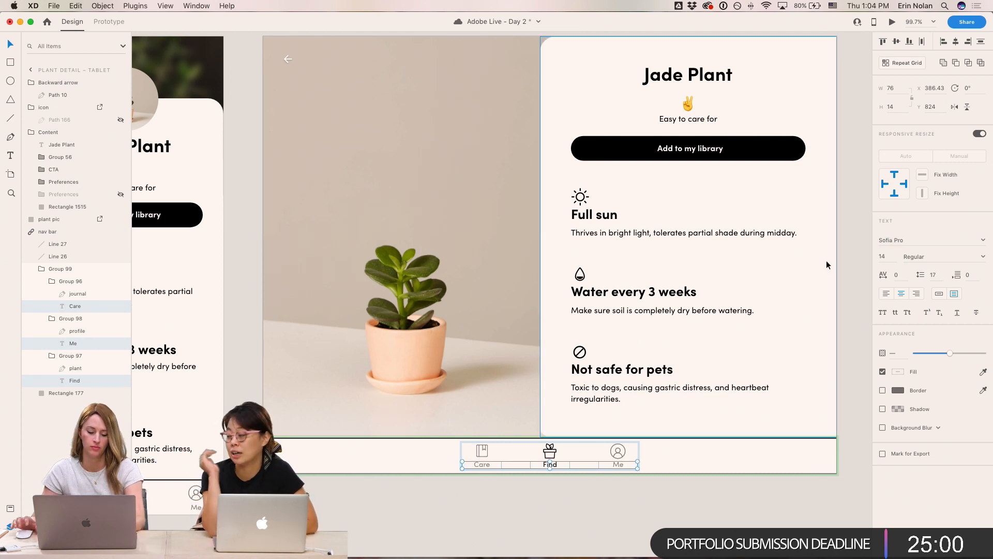
pyautogui.press('Escape')
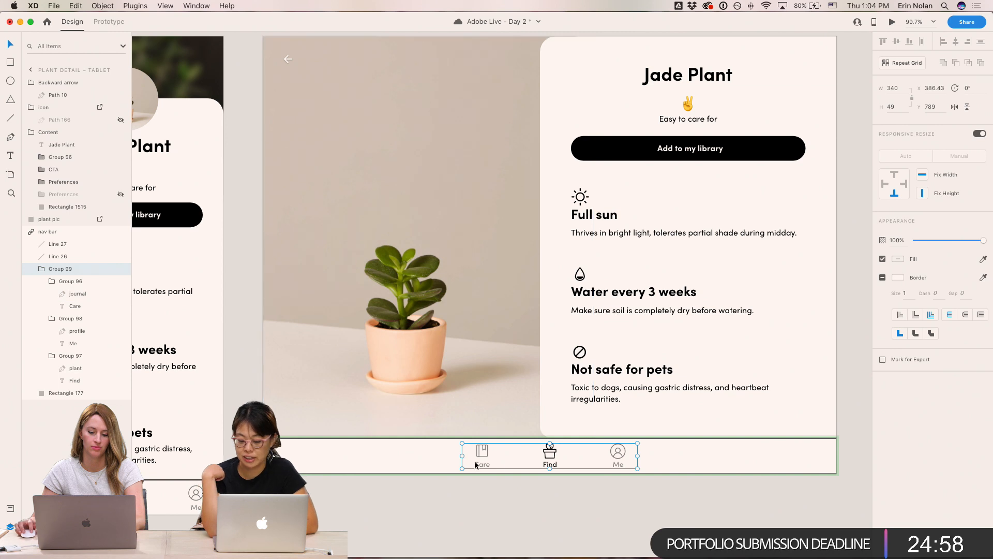
pyautogui.click(544, 493)
pyautogui.keyDown('super'); pyautogui.click(499, 464); pyautogui.keyUp('super')
pyautogui.keyDown('shift'); pyautogui.keyDown('super'); pyautogui.click(555, 464); pyautogui.keyUp('super'); pyautogui.keyUp('shift')
pyautogui.keyDown('shift'); pyautogui.keyDown('super'); pyautogui.click(617, 462); pyautogui.keyUp('super'); pyautogui.keyUp('shift')
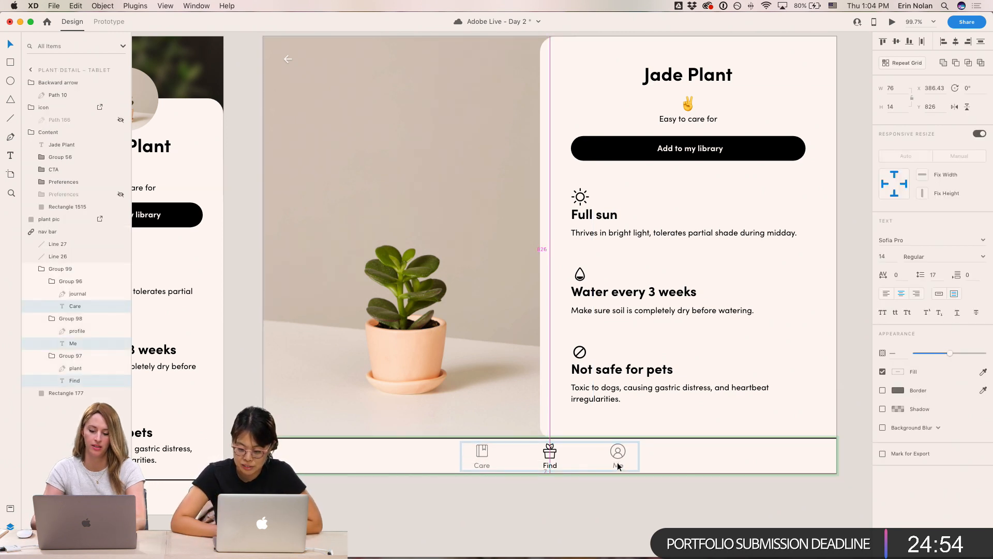
# - Select the EASY badge on the Find Landing mobile screen and filter the assets to show only character styles
pyautogui.click(607, 519)
pyautogui.moveTo(610, 496); pyautogui.dragTo(588, 519)
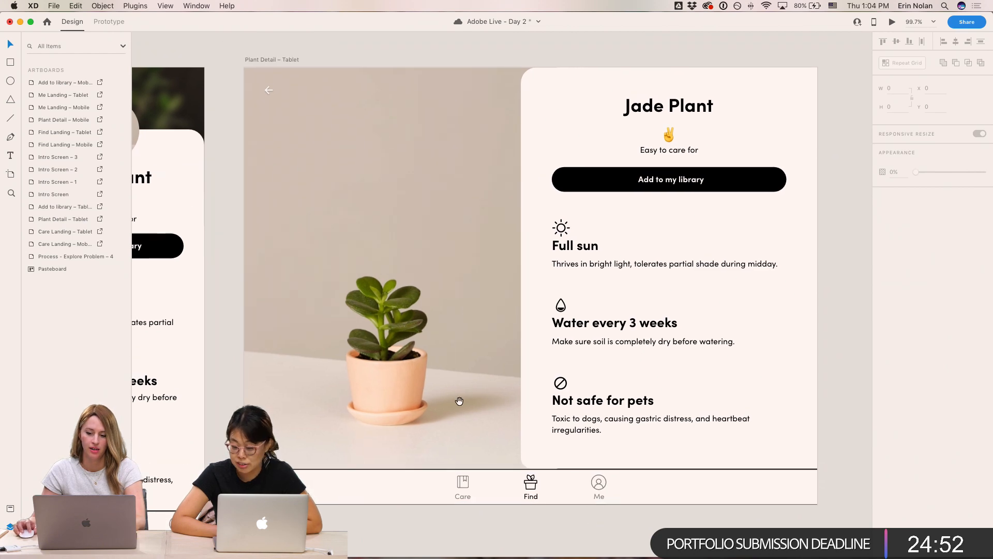
pyautogui.moveTo(468, 405); pyautogui.dragTo(753, 395)
pyautogui.moveTo(506, 409); pyautogui.dragTo(564, 403)
pyautogui.moveTo(288, 356); pyautogui.dragTo(819, 366)
pyautogui.moveTo(704, 371); pyautogui.dragTo(872, 372)
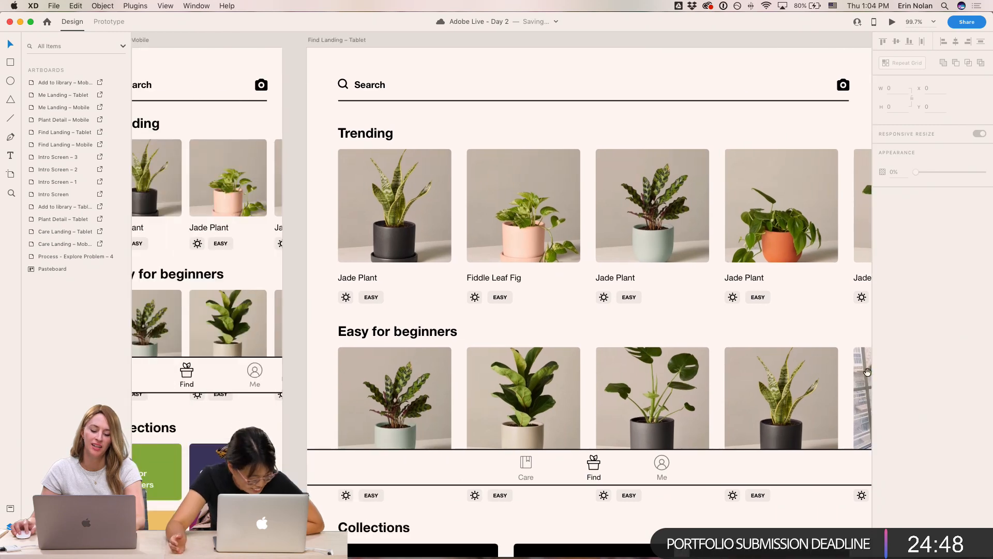
pyautogui.hscroll(-5, 384, 300)
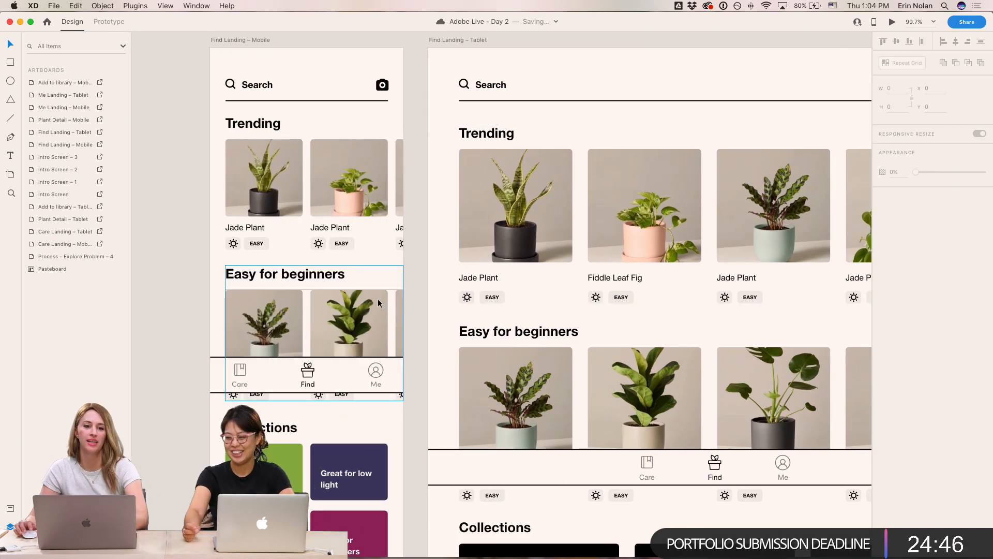
pyautogui.keyDown('super'); pyautogui.click(256, 243); pyautogui.keyUp('super')
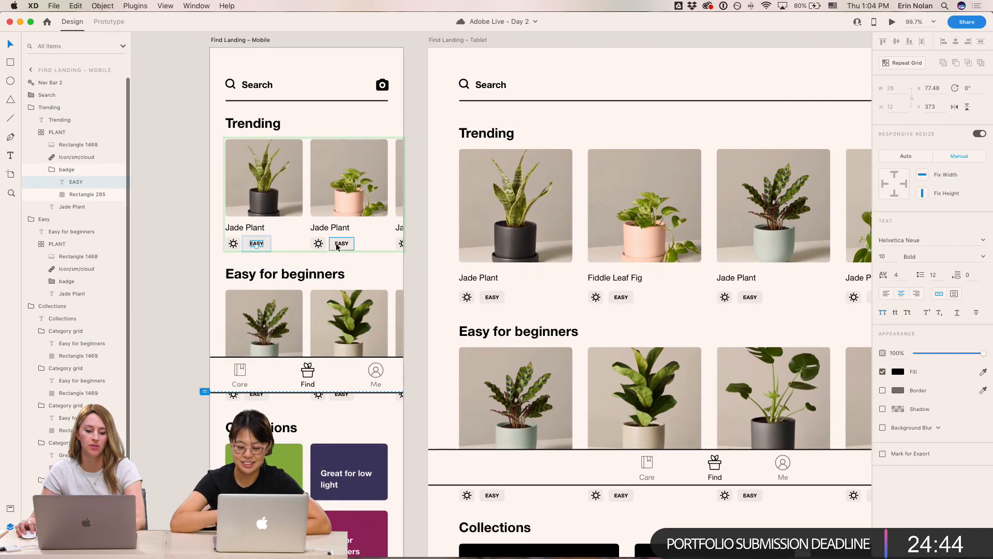
pyautogui.click(10, 508)
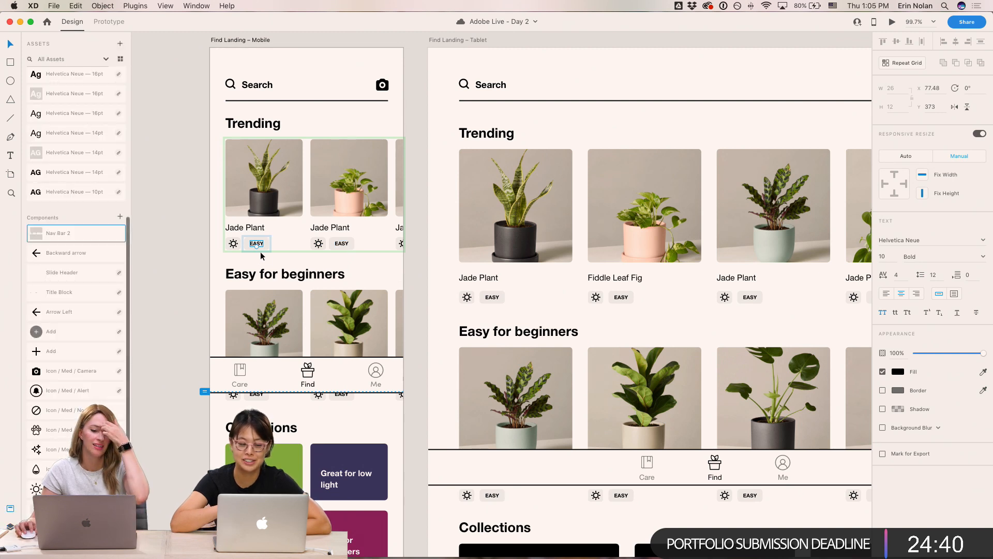
pyautogui.scroll(10, 86, 243)
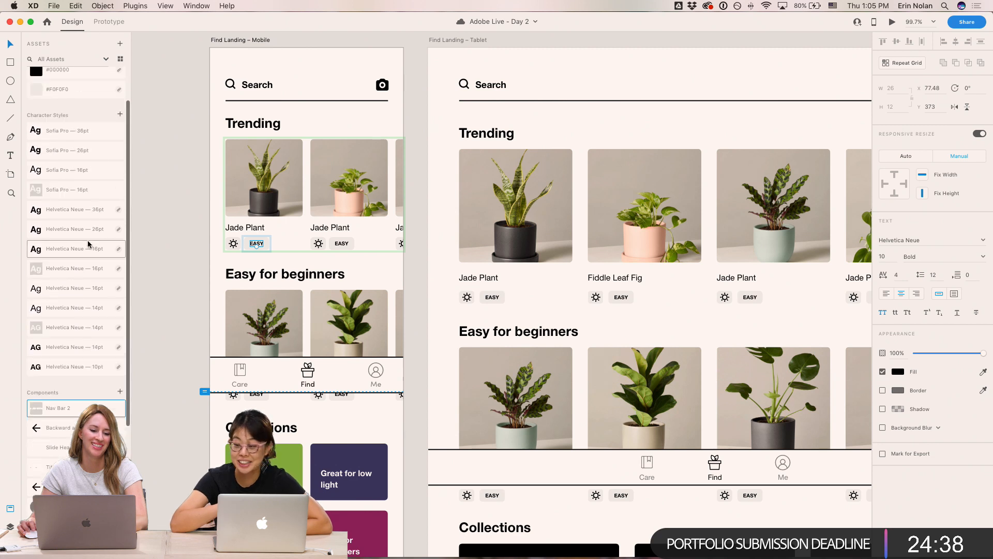
pyautogui.scroll(-1, 88, 244)
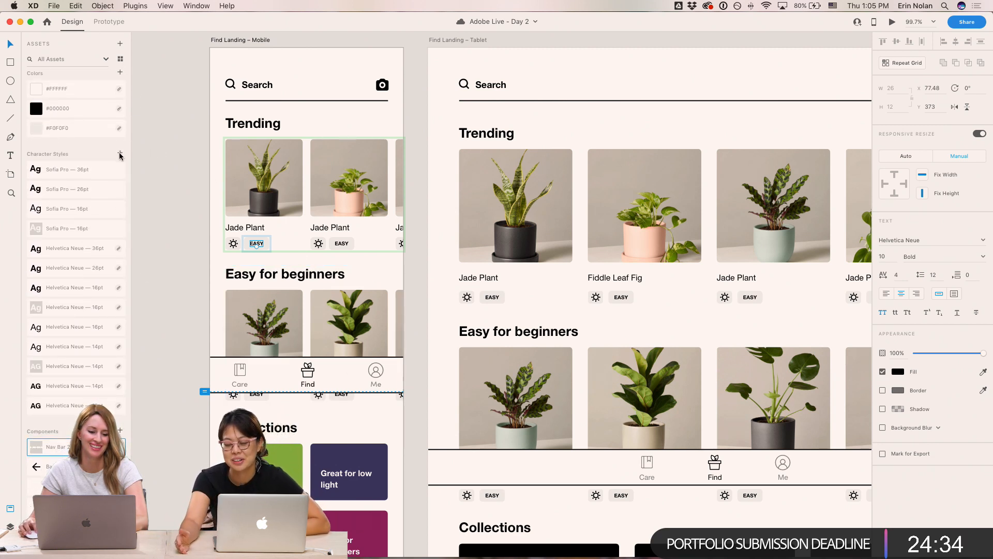
pyautogui.click(106, 60)
pyautogui.click(55, 111)
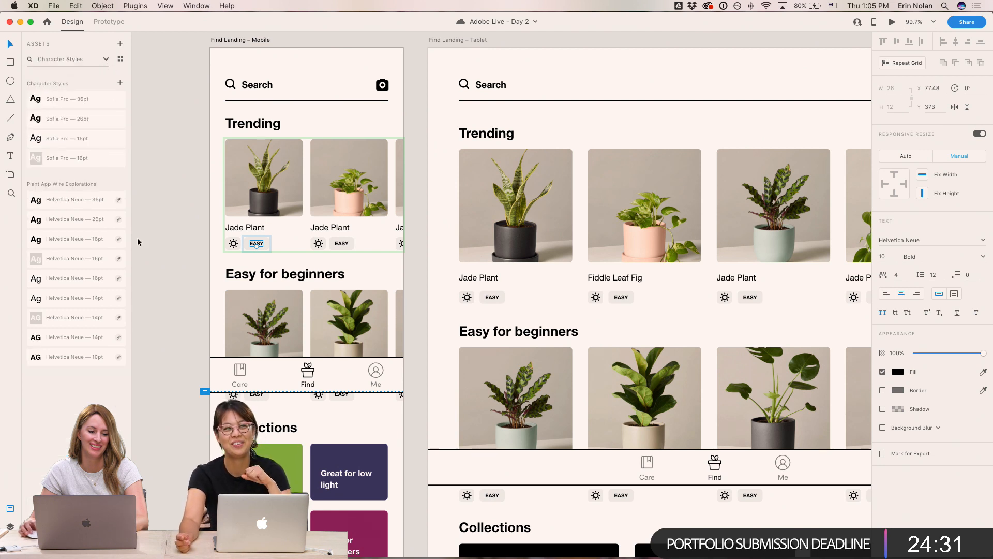
# - Add a character style from the selected badge text and undo it
pyautogui.click(121, 83)
pyautogui.press('super+z')
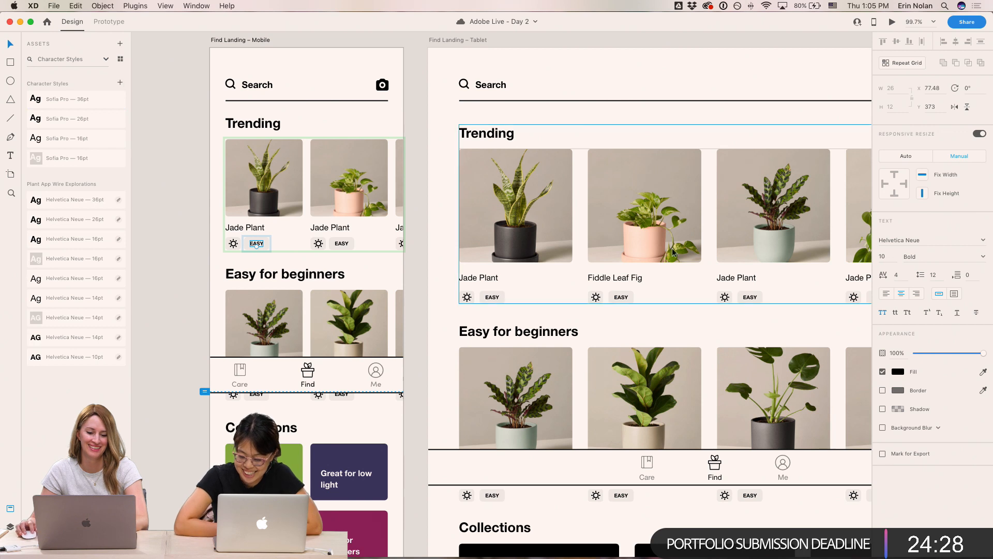
# - Set the EASY badge text font to Sofia Pro and its character spacing to 10
pyautogui.click(908, 241)
pyautogui.press('Return')
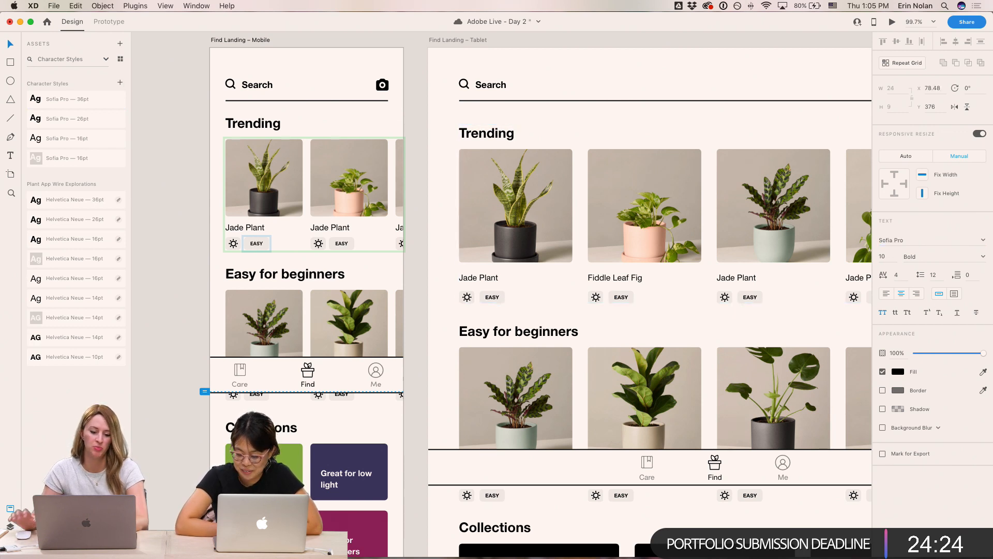
pyautogui.press('Up')
pyautogui.press('Up')
pyautogui.press('Up')
pyautogui.press('Up')
pyautogui.press('Up')
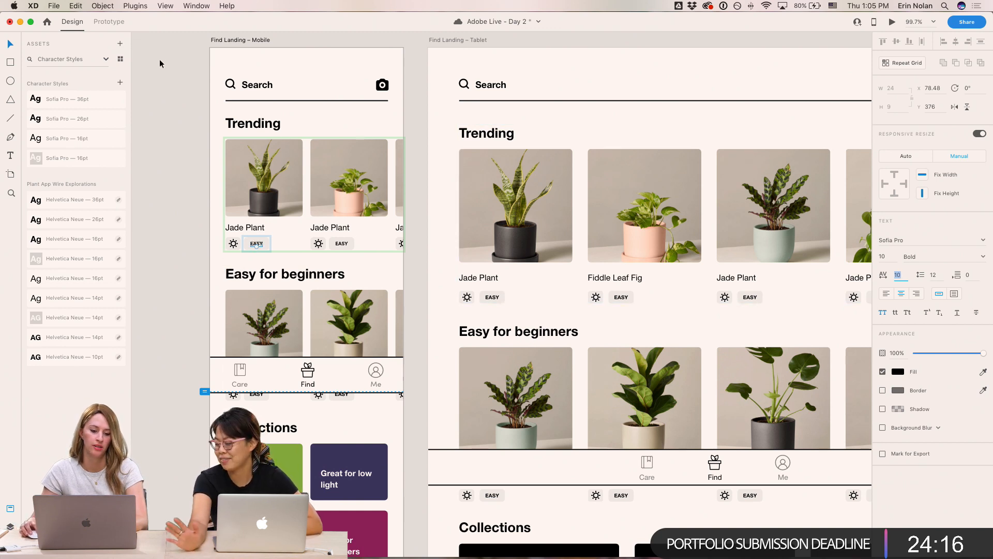
# - Save the badge's text formatting as a new character style
pyautogui.click(120, 82)
pyautogui.click(343, 243)
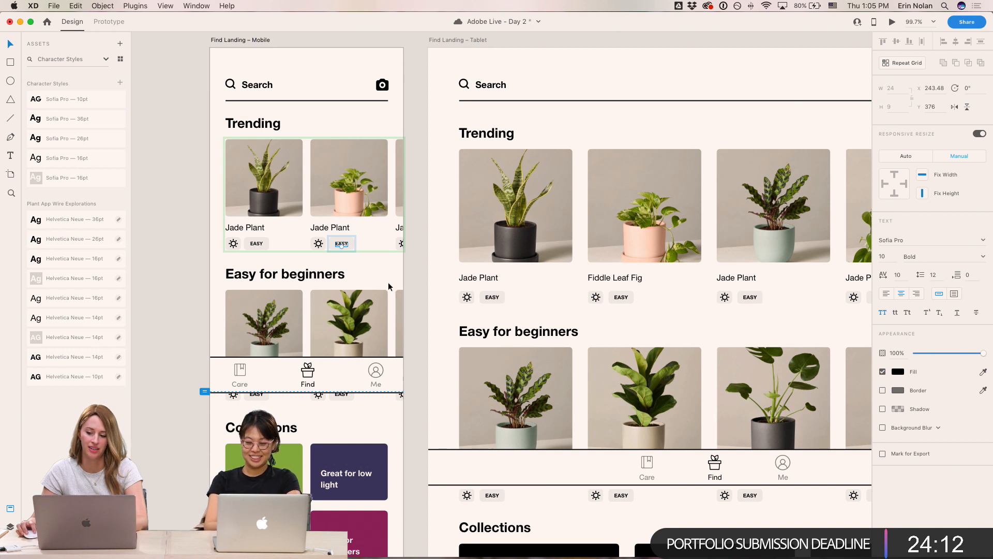
pyautogui.press('Escape')
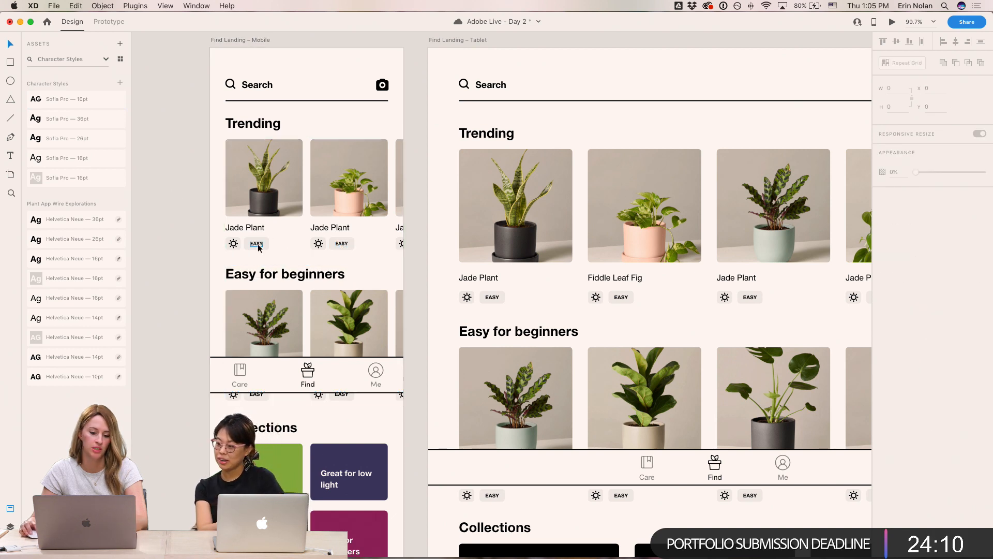
# - Apply the Sofia Pro 10pt character style to the EASY badges in the mobile and tablet Find Landing plant grids
pyautogui.click(256, 394)
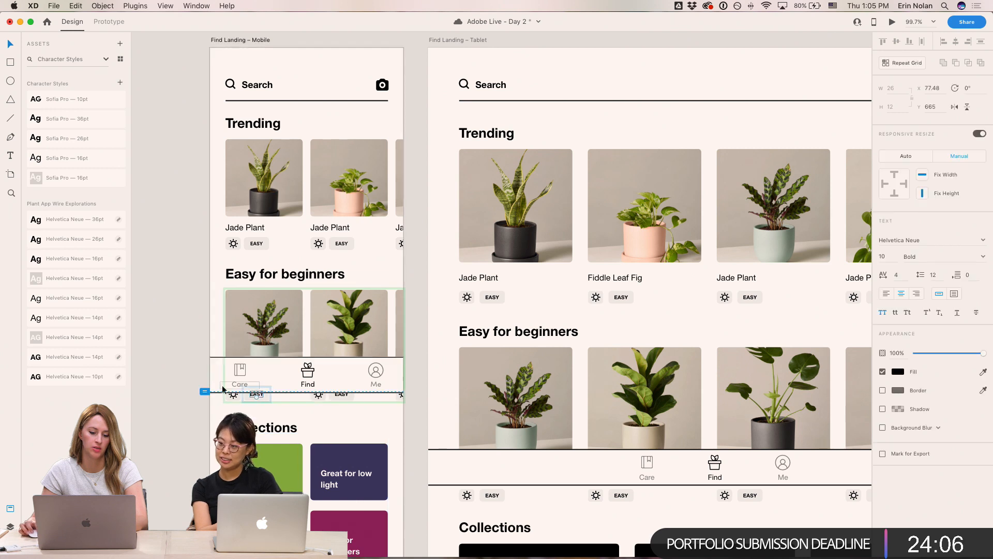
pyautogui.click(64, 101)
pyautogui.click(184, 263)
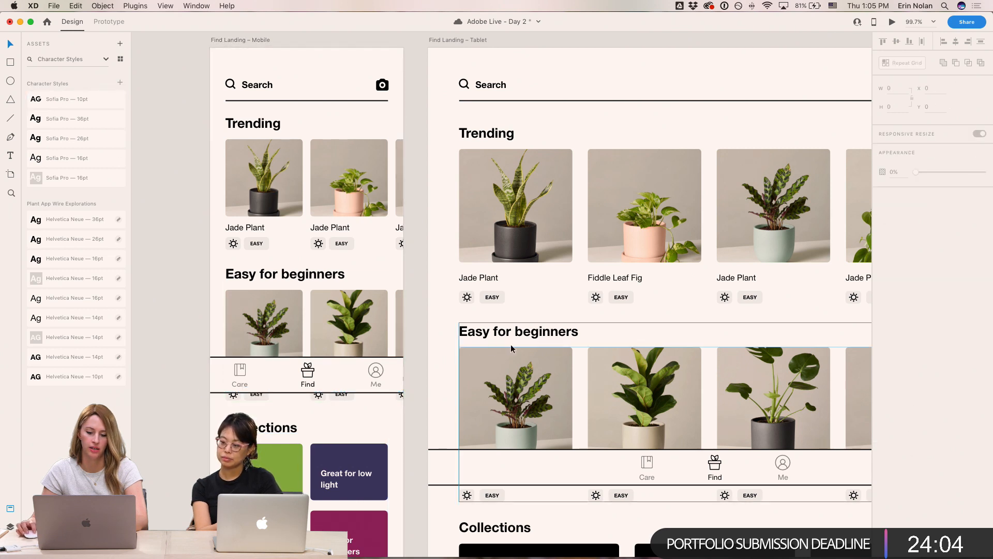
pyautogui.doubleClick(492, 296)
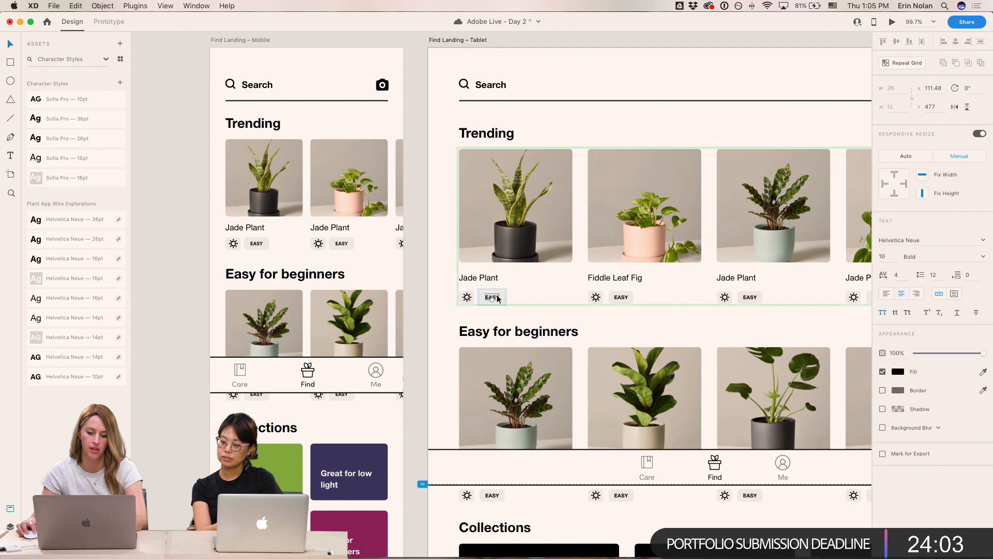
pyautogui.click(55, 101)
pyautogui.doubleClick(492, 495)
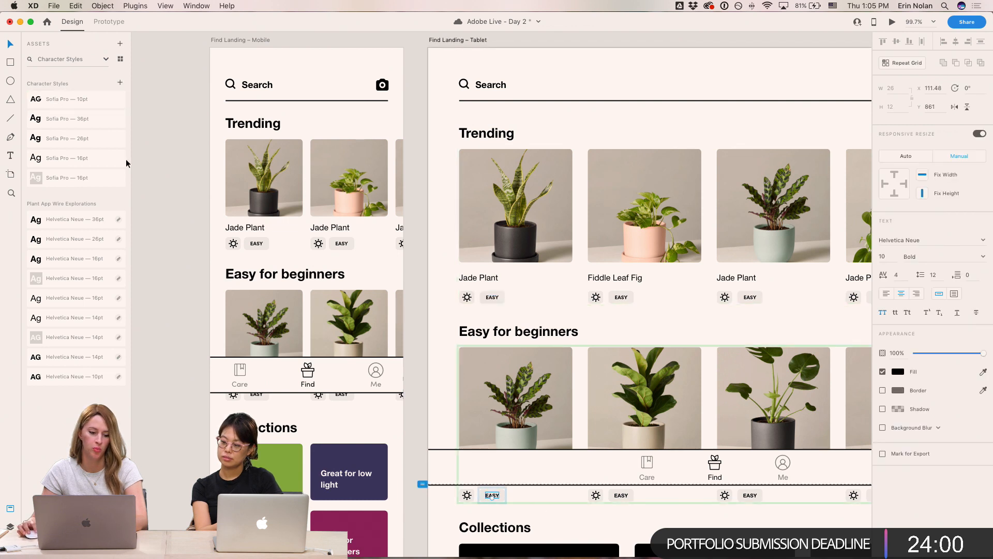
pyautogui.click(182, 296)
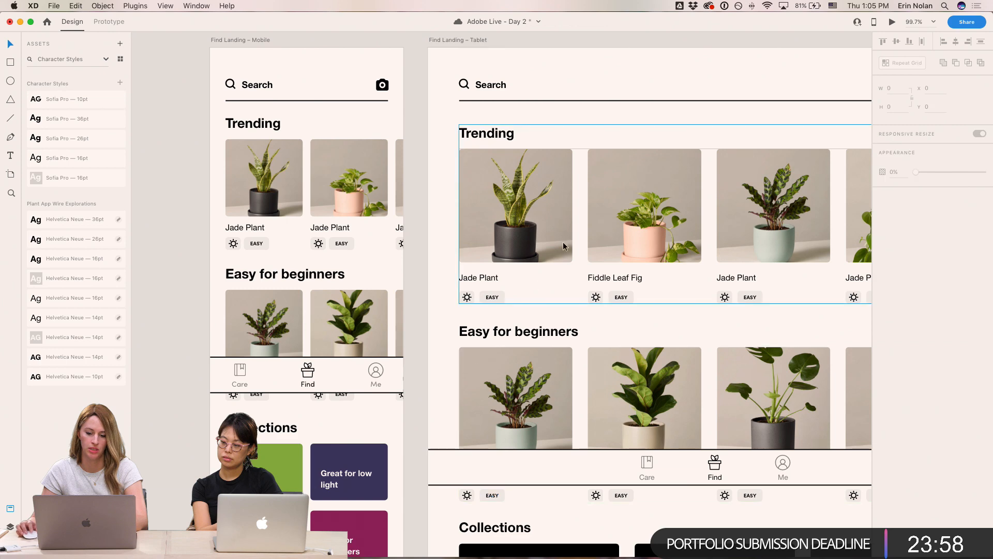
# - Change the font of the Search label on the Find Landing tablet screen to Sofia Pro
pyautogui.hscroll(8, 559, 261)
pyautogui.hscroll(-3, 412, 291)
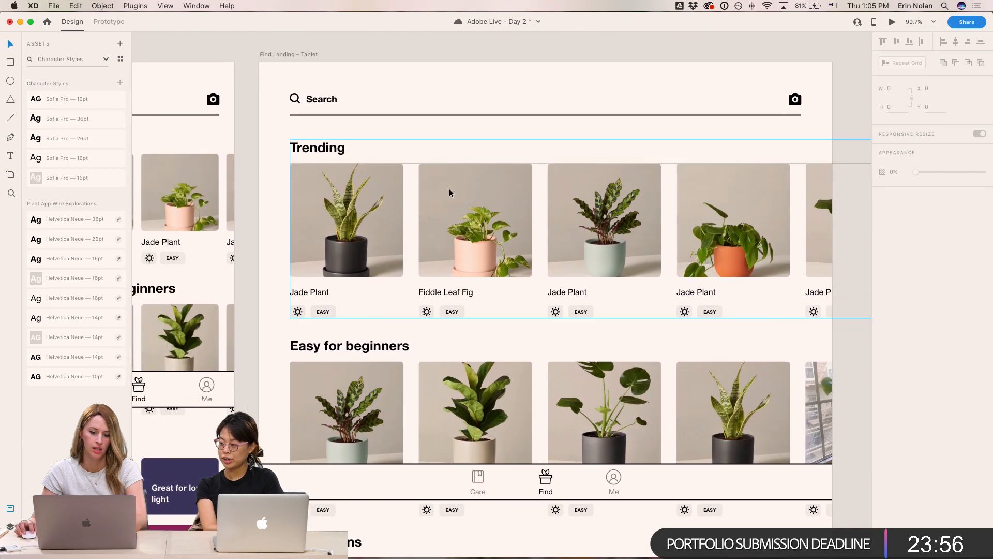
pyautogui.doubleClick(321, 100)
pyautogui.click(926, 202)
pyautogui.write('Sofi')
pyautogui.press('Return')
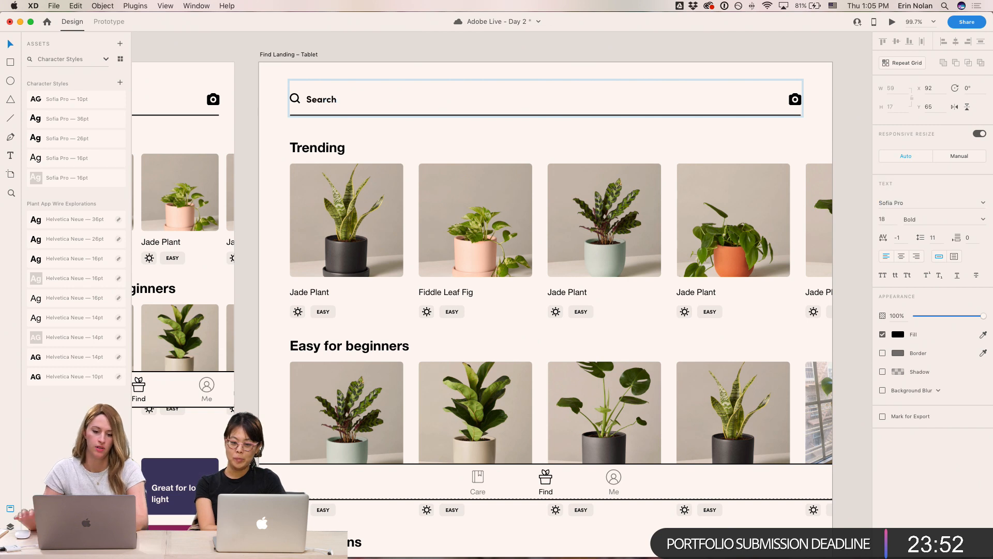
# - Save the Search label's formatting as a new character style and move it below the Sofia Pro 26pt style
pyautogui.click(120, 84)
pyautogui.moveTo(102, 104); pyautogui.dragTo(85, 151)
pyautogui.click(626, 59)
pyautogui.hscroll(-2, 615, 61)
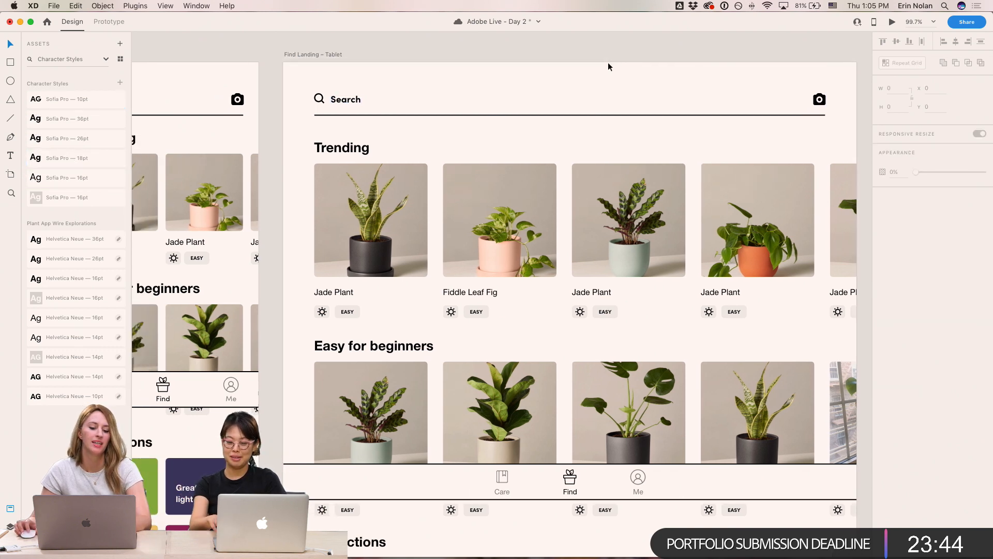
# - Apply the Sofia Pro 26pt character style to the Trending and Easy for beginners headings on the tablet screen
pyautogui.click(347, 153)
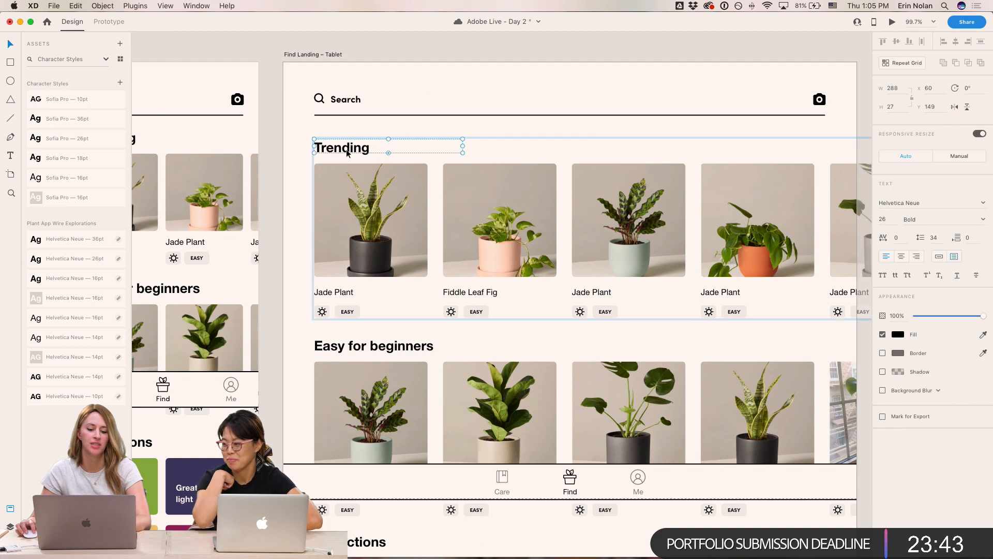
pyautogui.click(82, 139)
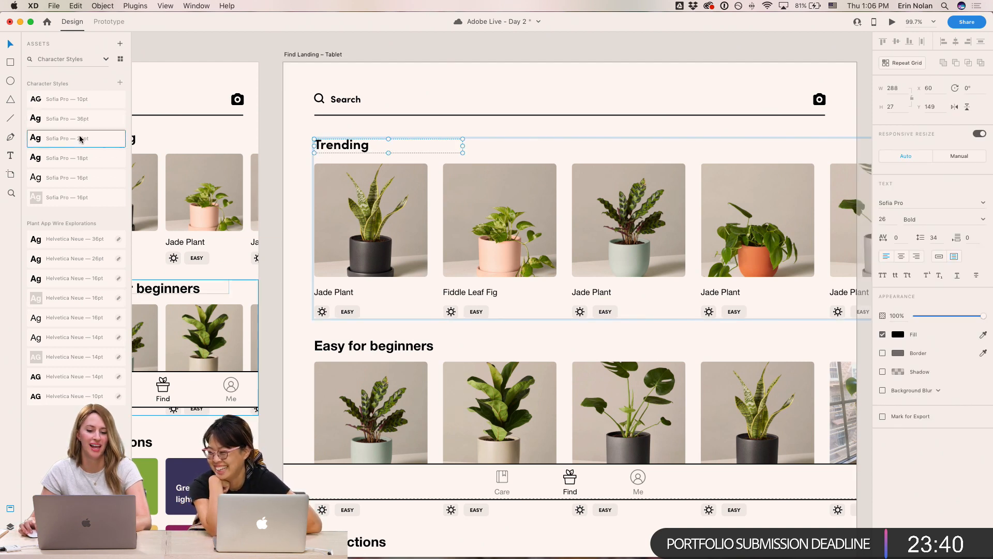
pyautogui.click(373, 346)
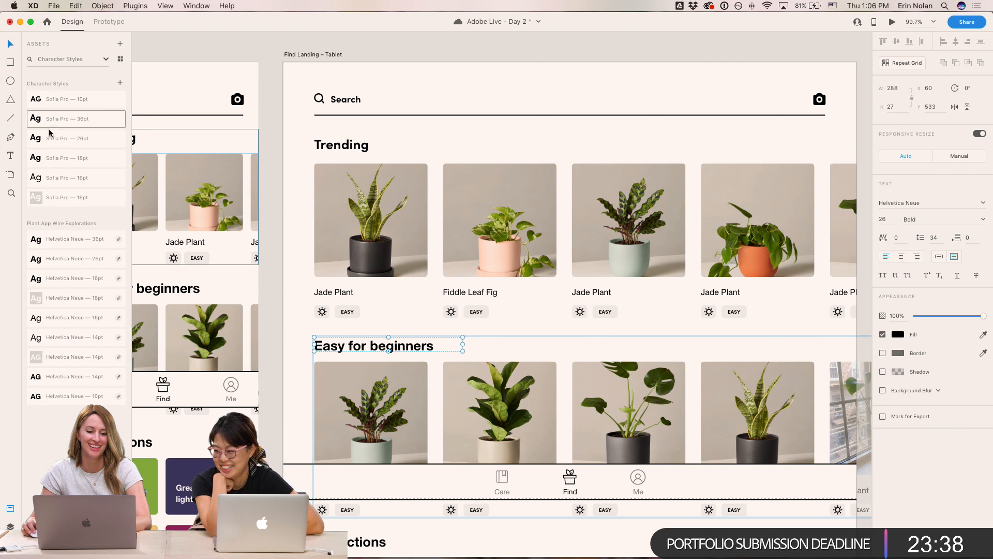
pyautogui.click(83, 138)
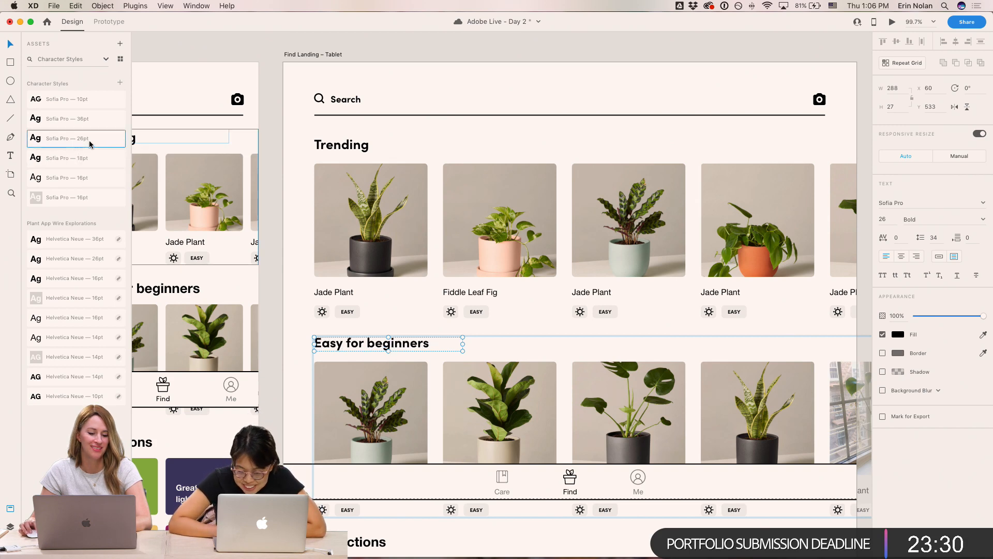
# - Set the tablet Search label's font weight to Medium
pyautogui.press('Escape')
pyautogui.moveTo(326, 382); pyautogui.dragTo(295, 386)
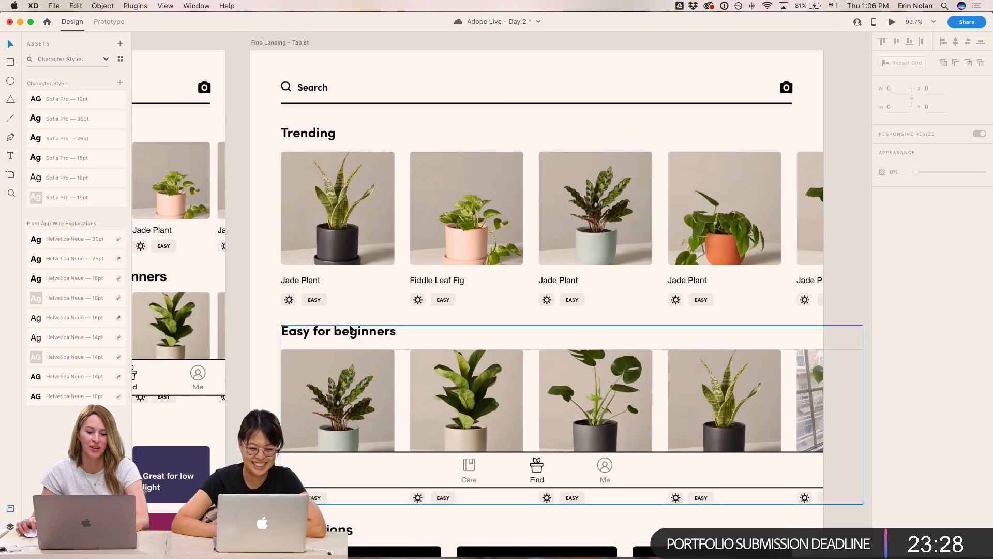
pyautogui.doubleClick(296, 93)
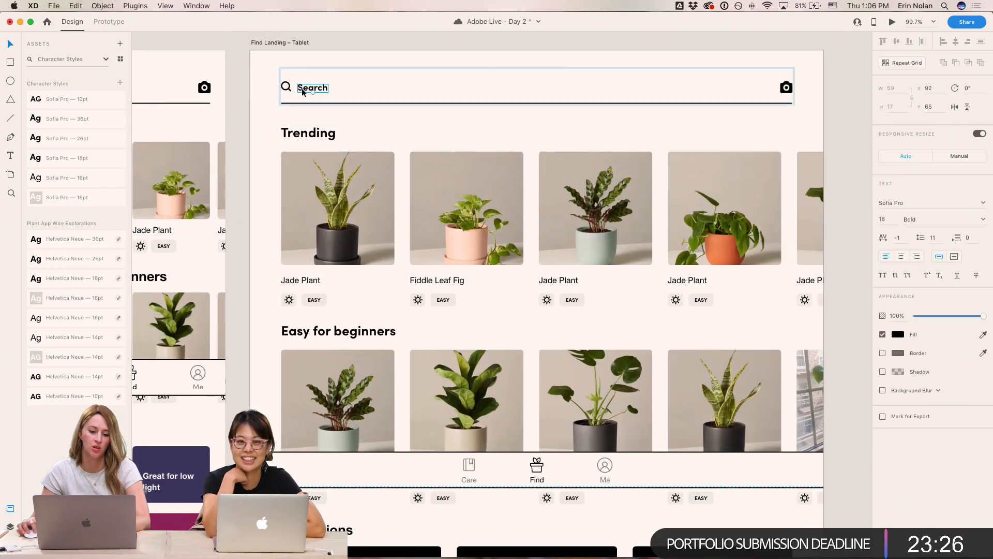
pyautogui.click(981, 222)
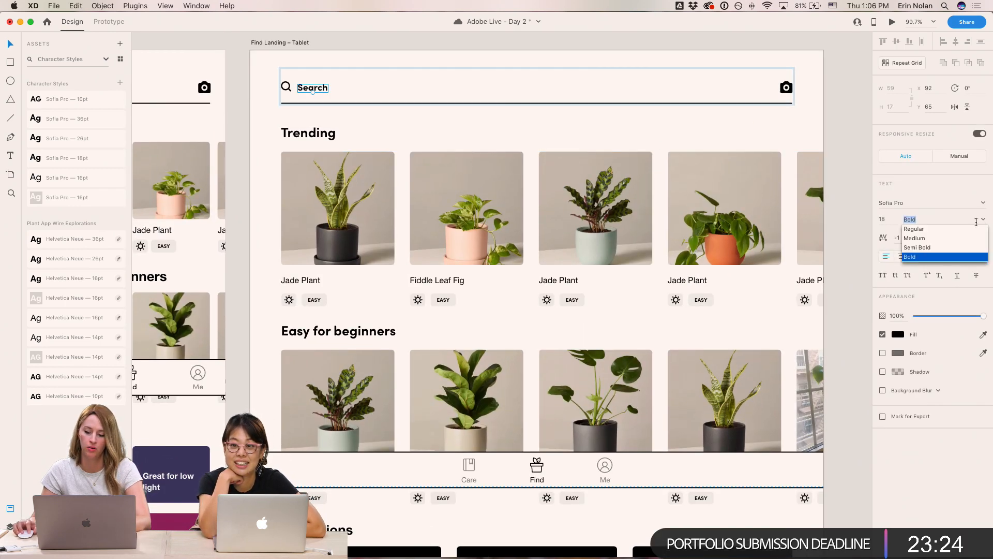
pyautogui.click(915, 238)
pyautogui.click(844, 126)
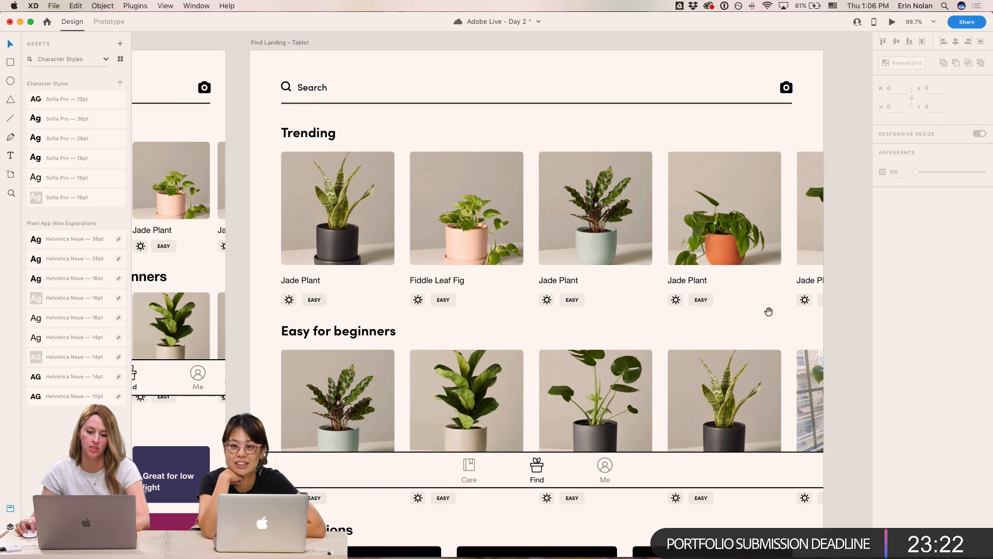
# - Apply the Sofia Pro 16pt character style to the Jade Plant name labels in the tablet Trending grid
pyautogui.moveTo(769, 309); pyautogui.dragTo(771, 216)
pyautogui.moveTo(702, 282); pyautogui.dragTo(702, 391)
pyautogui.doubleClick(308, 292)
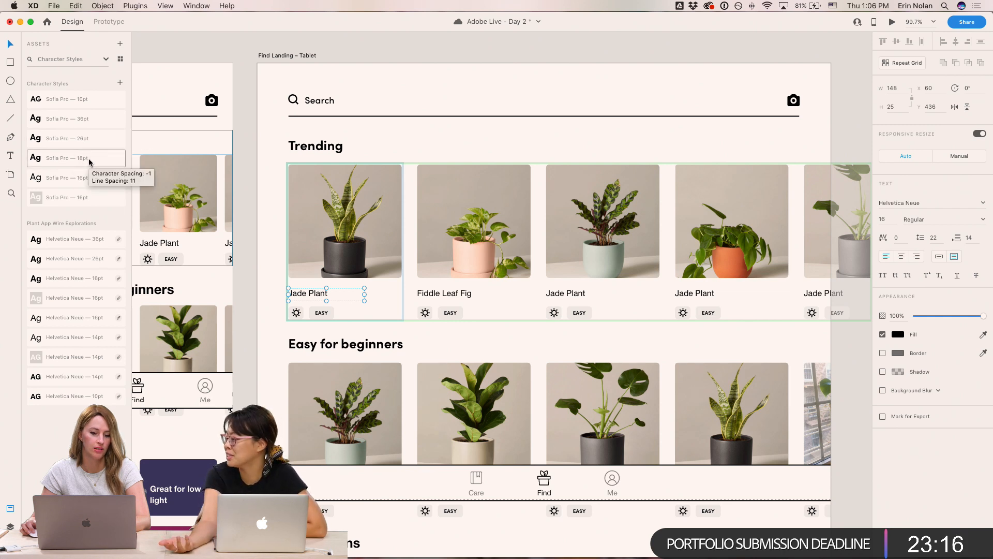
pyautogui.click(90, 177)
pyautogui.click(849, 99)
# - Apply the white Sofia Pro 16pt style to the Collections card labels and raise their font size to 18
pyautogui.scroll(-2, 613, 361)
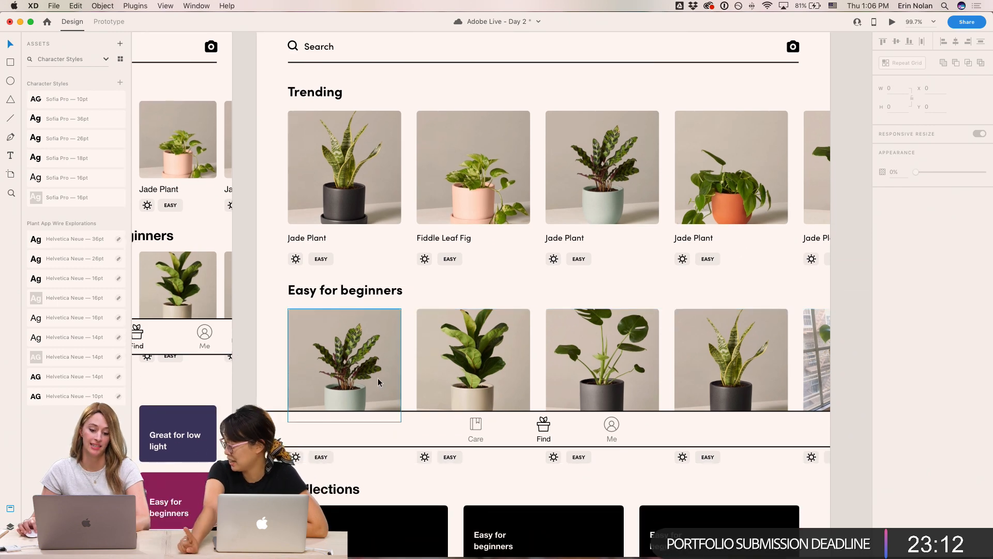
pyautogui.scroll(-7, 462, 442)
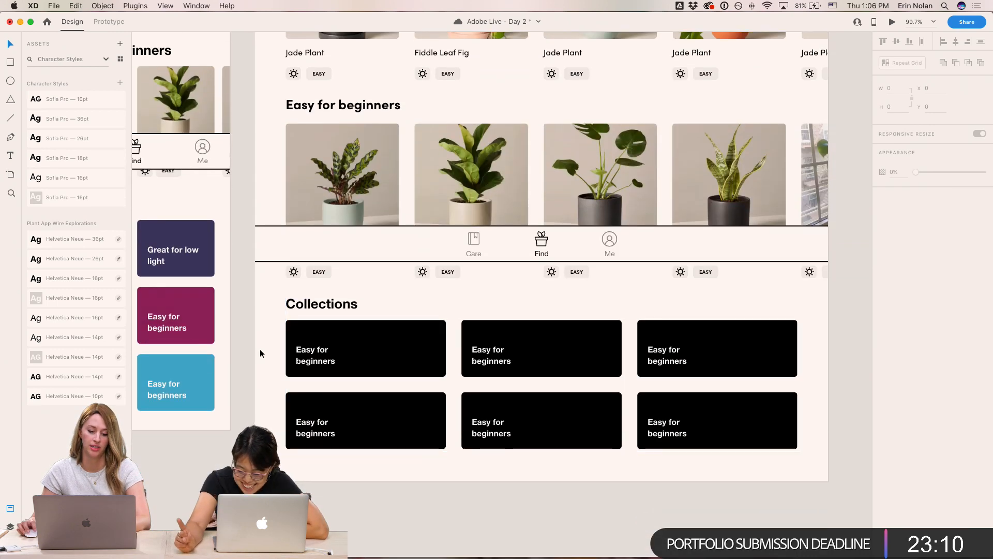
pyautogui.doubleClick(313, 356)
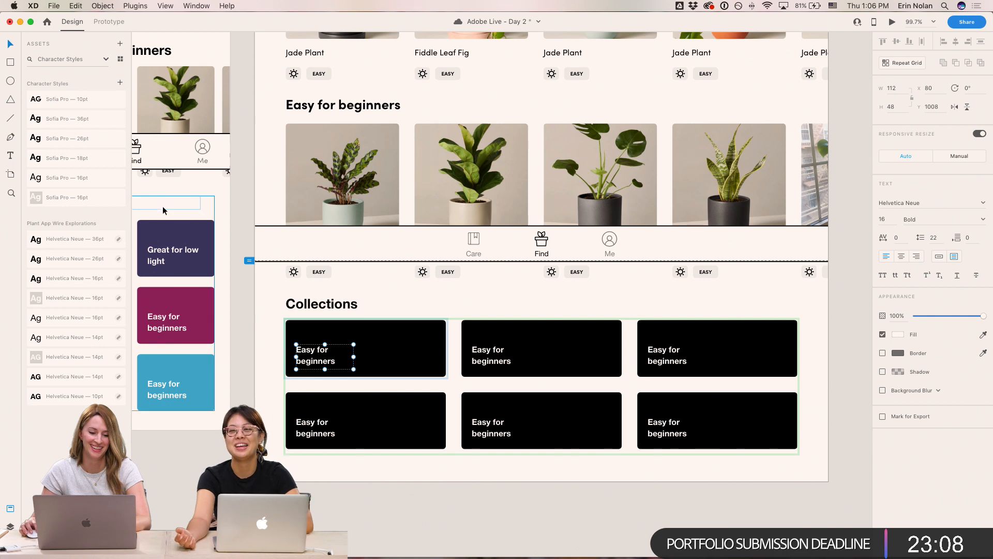
pyautogui.click(90, 195)
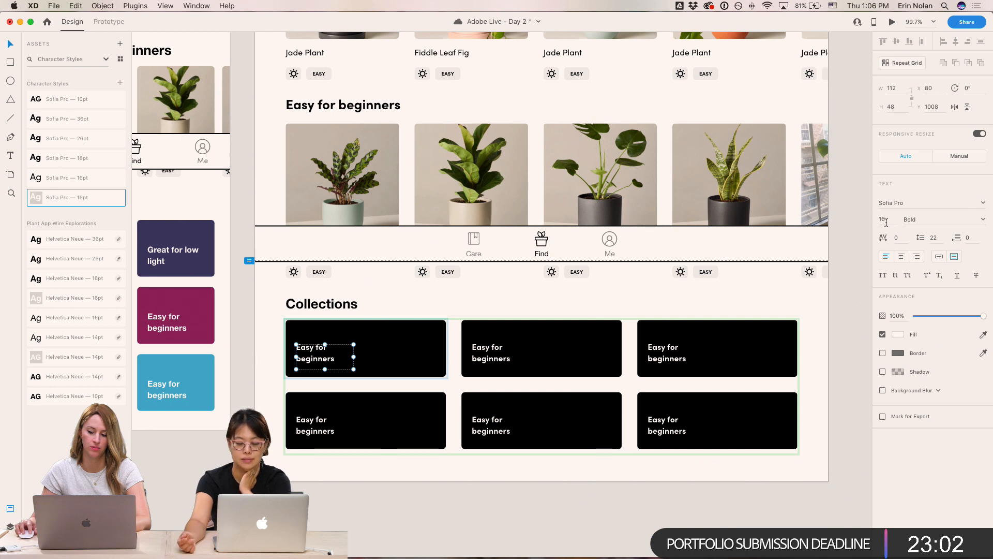
pyautogui.press('Up')
pyautogui.press('Up')
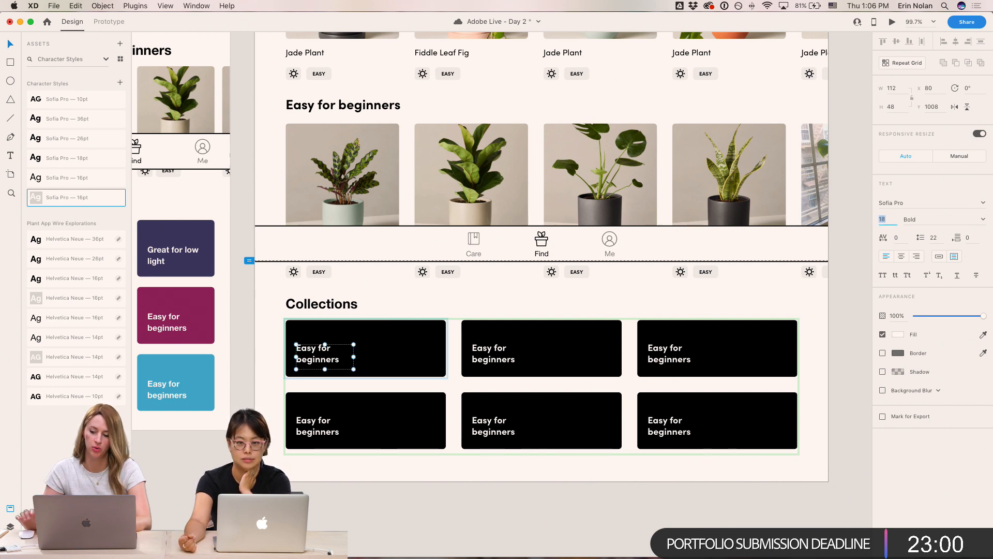
# - Save the white 18pt card label styling as a character style and apply Sofia Pro 26pt to the tablet Collections heading
pyautogui.click(121, 83)
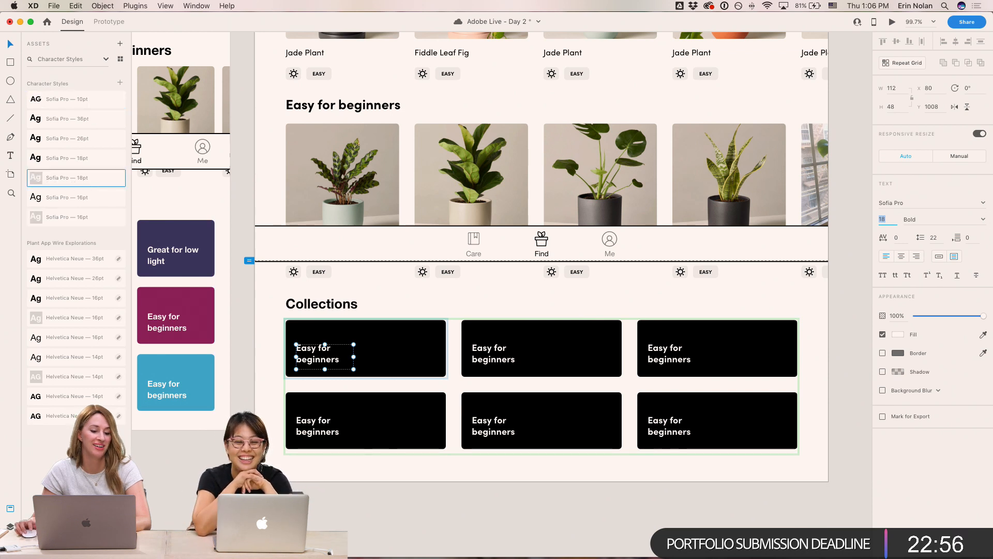
pyautogui.click(357, 457)
pyautogui.scroll(1, 672, 342)
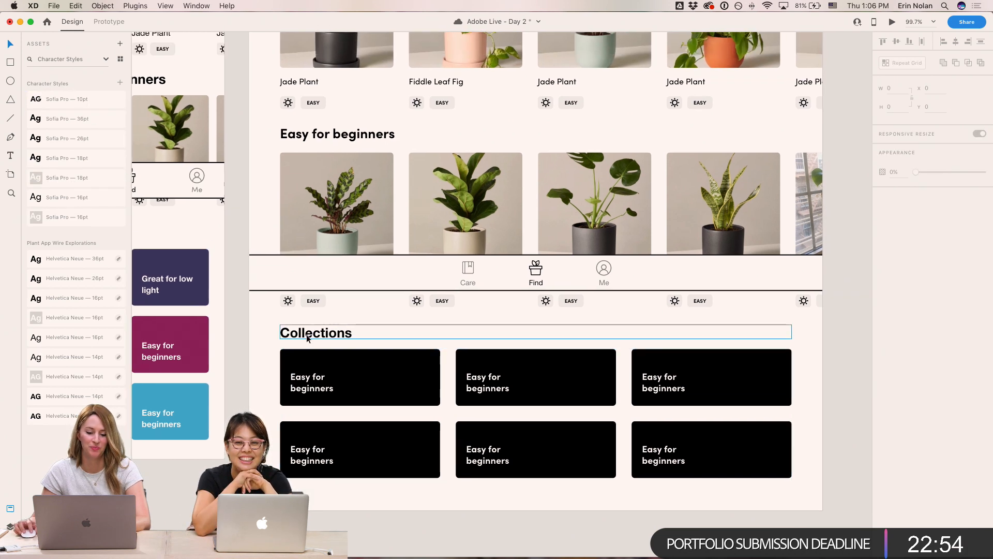
pyautogui.keyDown('super'); pyautogui.click(311, 335); pyautogui.keyUp('super')
pyautogui.click(72, 139)
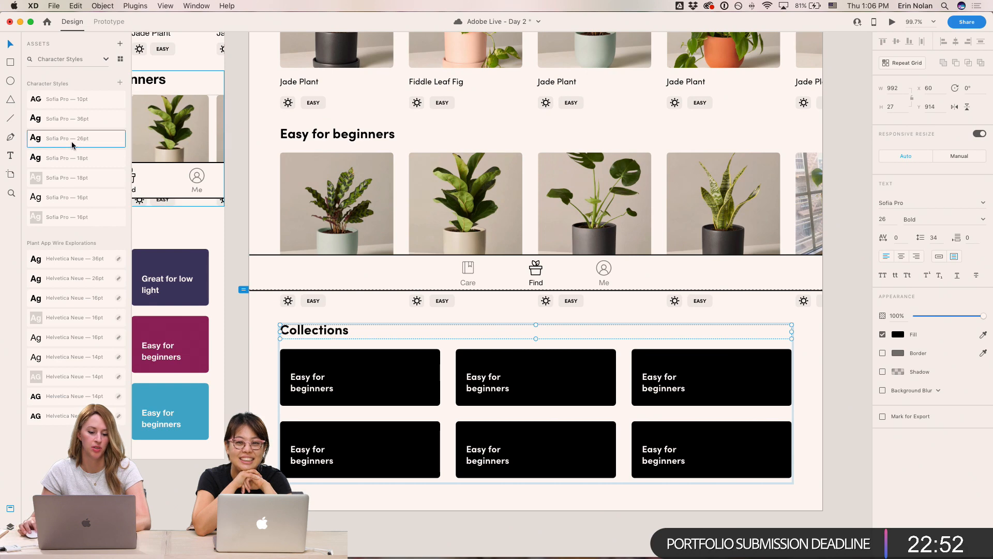
pyautogui.press('Escape')
# - Apply the Sofia Pro 26pt character style to the Trending heading on the mobile screen
pyautogui.scroll(5, 318, 438)
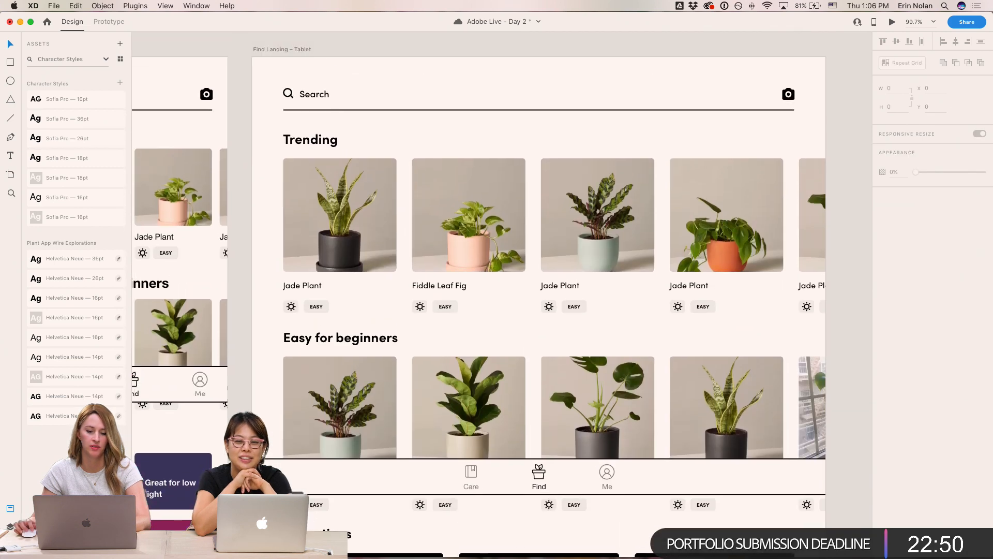
pyautogui.hscroll(-5, 318, 438)
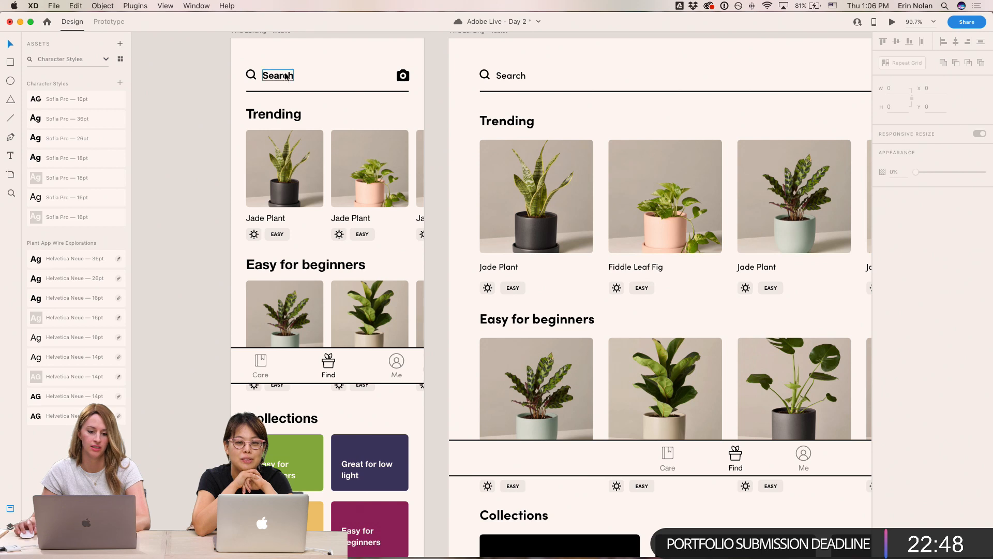
pyautogui.click(303, 78)
pyautogui.click(284, 76)
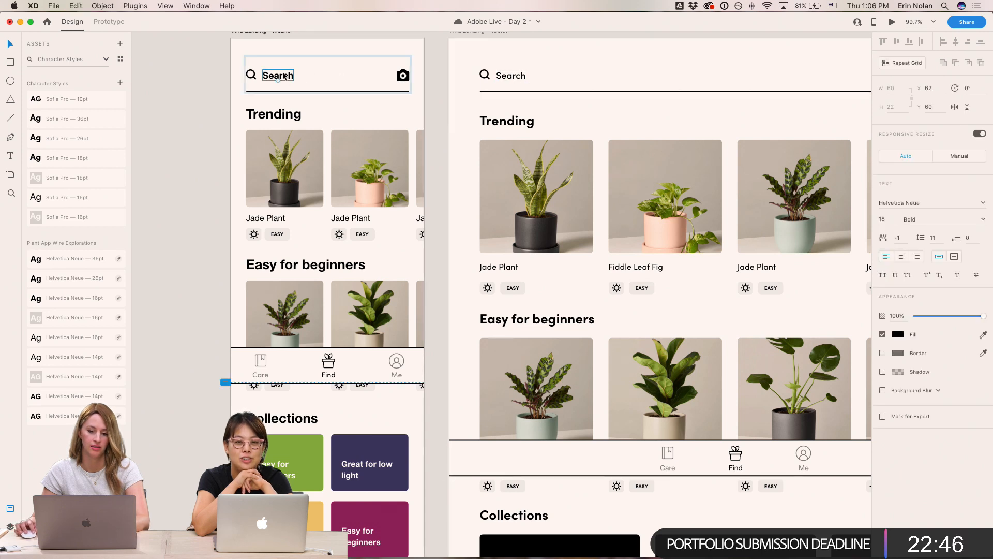
pyautogui.doubleClick(280, 114)
pyautogui.hscroll(2, 279, 115)
pyautogui.hscroll(-3, 283, 117)
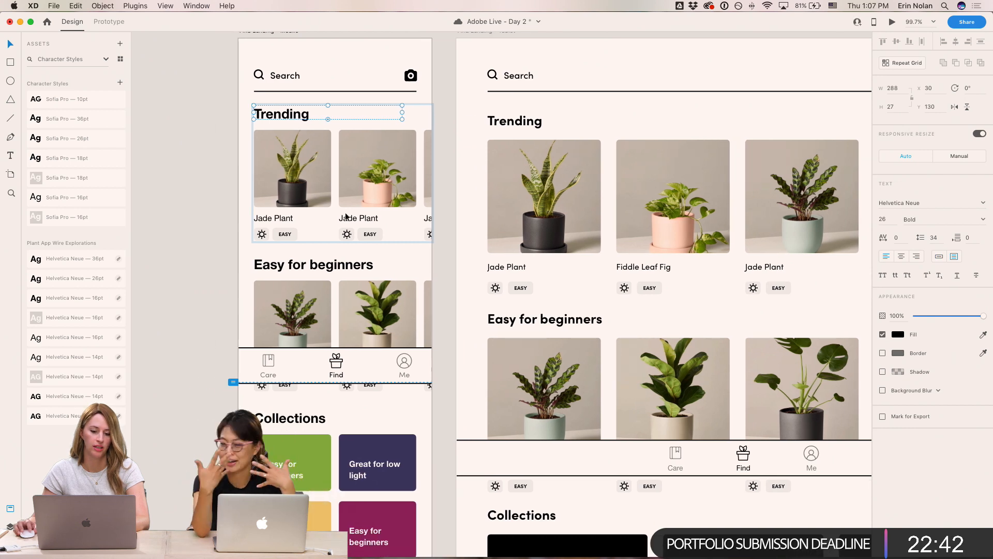
pyautogui.click(67, 139)
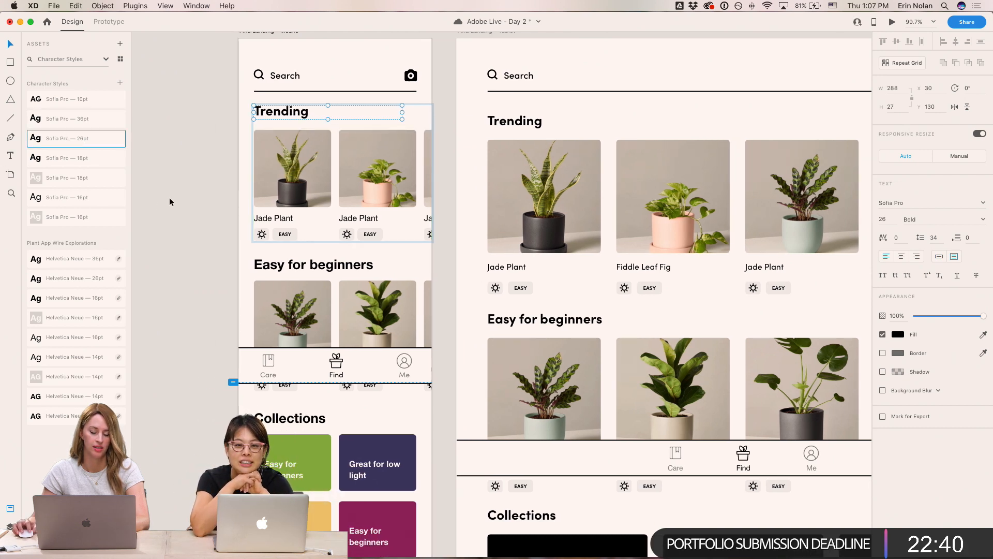
# - Apply the Sofia Pro 26pt character style to the mobile Easy for beginners heading
pyautogui.doubleClick(273, 260)
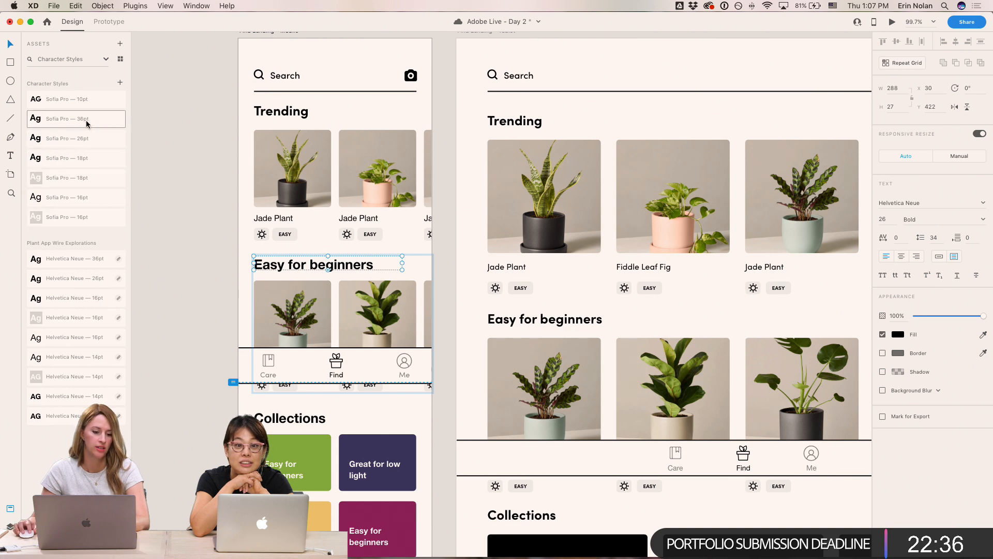
pyautogui.click(84, 138)
pyautogui.click(186, 315)
pyautogui.scroll(-2, 190, 316)
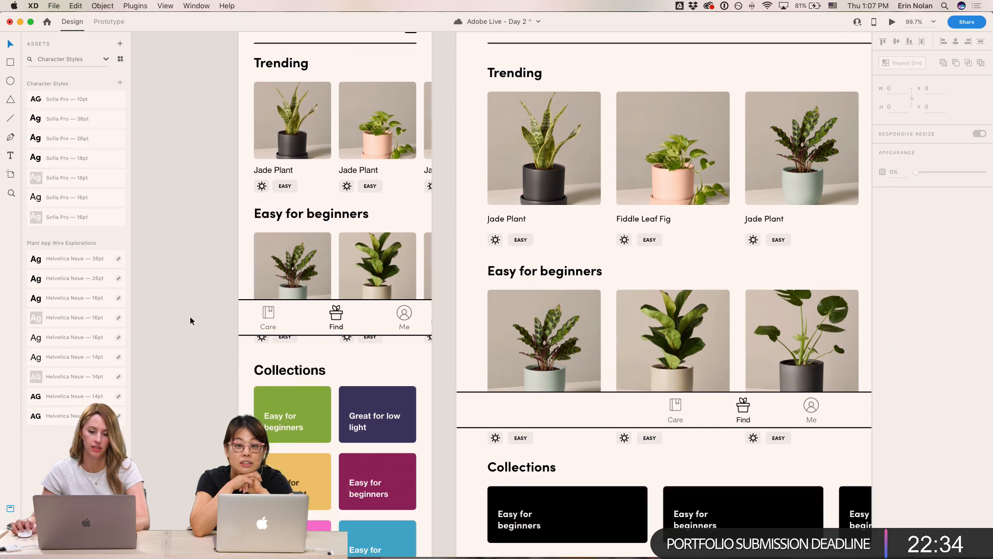
pyautogui.scroll(3, 190, 315)
# - Nudge the mobile Trending plant grid up 7 px closer to its heading
pyautogui.click(266, 278)
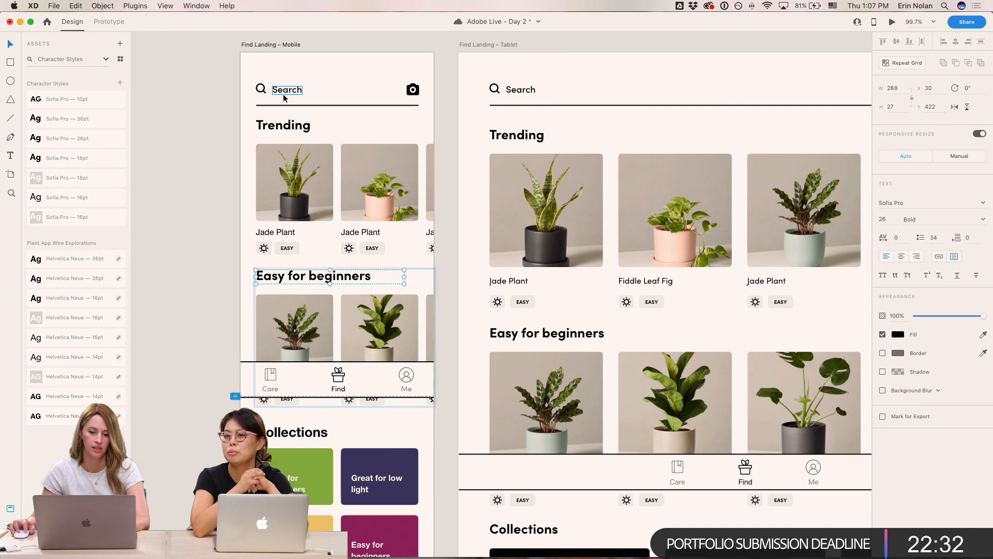
pyautogui.doubleClick(296, 199)
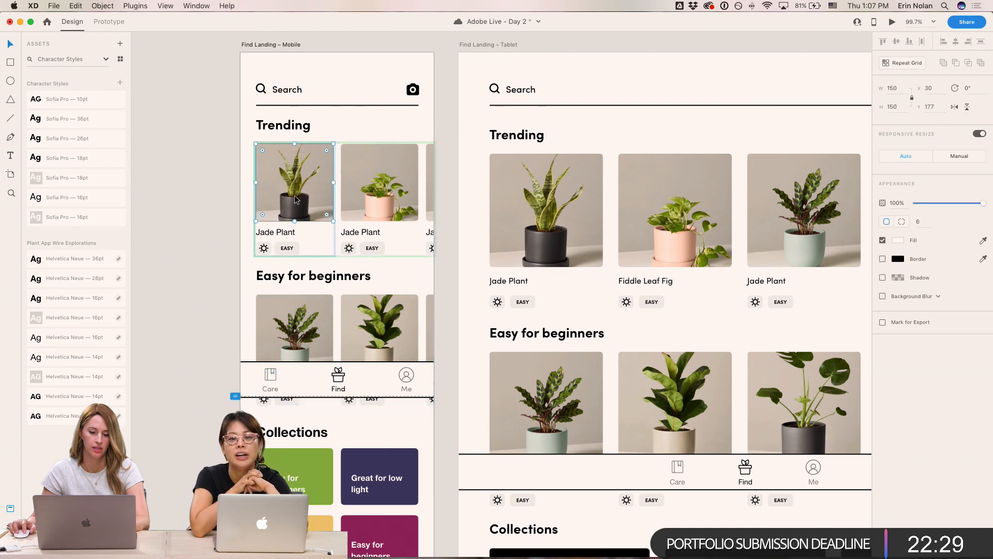
pyautogui.click(8, 526)
pyautogui.click(54, 134)
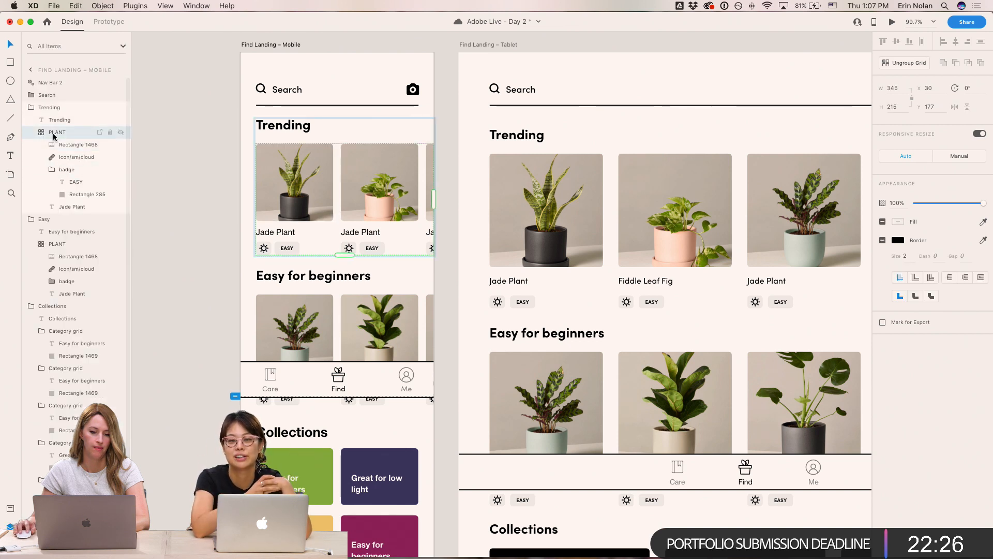
pyautogui.hotkey('shift', 'Up')
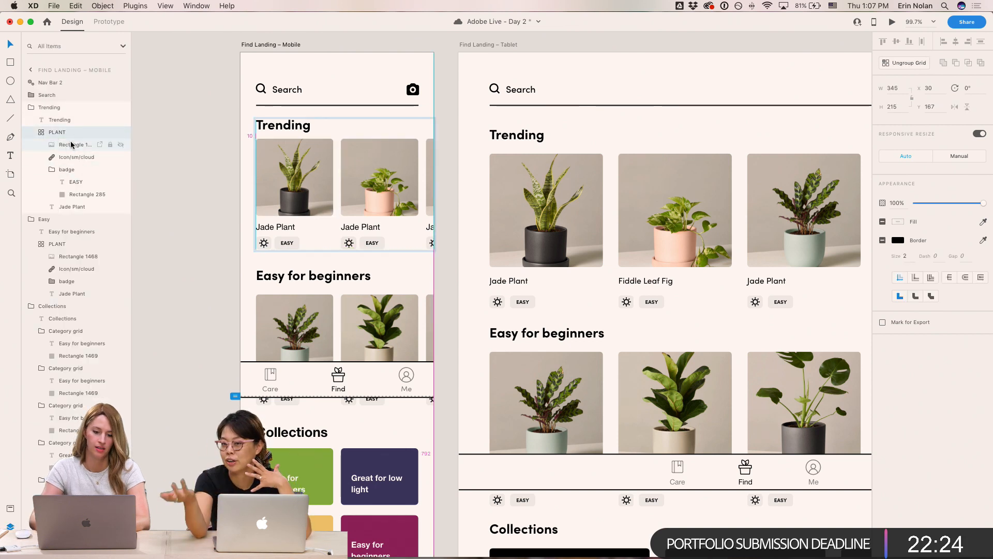
pyautogui.press('Down')
pyautogui.press('Down')
pyautogui.press('Down')
pyautogui.press('Down')
pyautogui.press('Down')
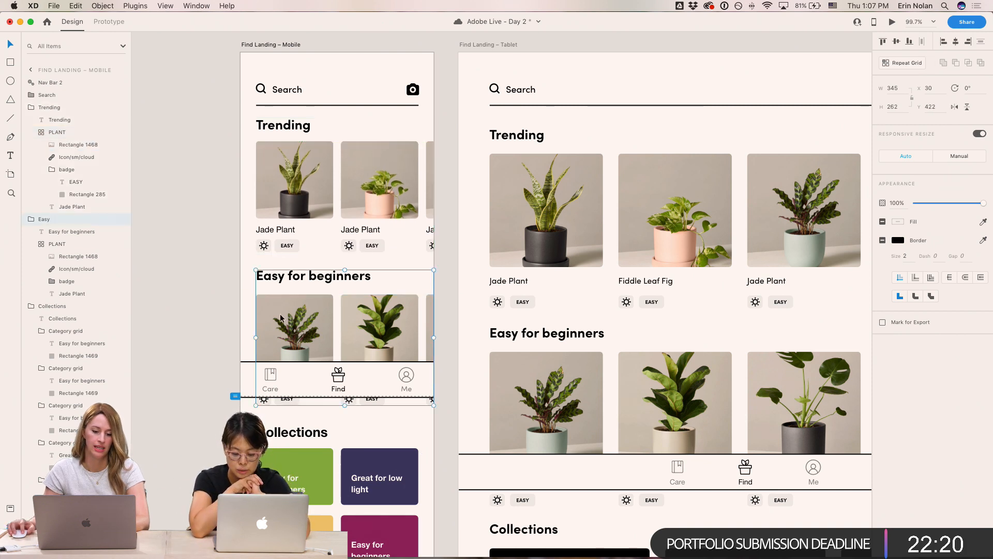
# - Nudge the mobile Easy for beginners plant grid up 3 px
pyautogui.click(82, 256)
pyautogui.click(72, 244)
pyautogui.press('Up')
pyautogui.press('Up')
pyautogui.press('Up')
pyautogui.press('Up')
pyautogui.press('Up')
pyautogui.click(169, 178)
pyautogui.click(290, 130)
pyautogui.click(216, 164)
pyautogui.hscroll(3, 200, 169)
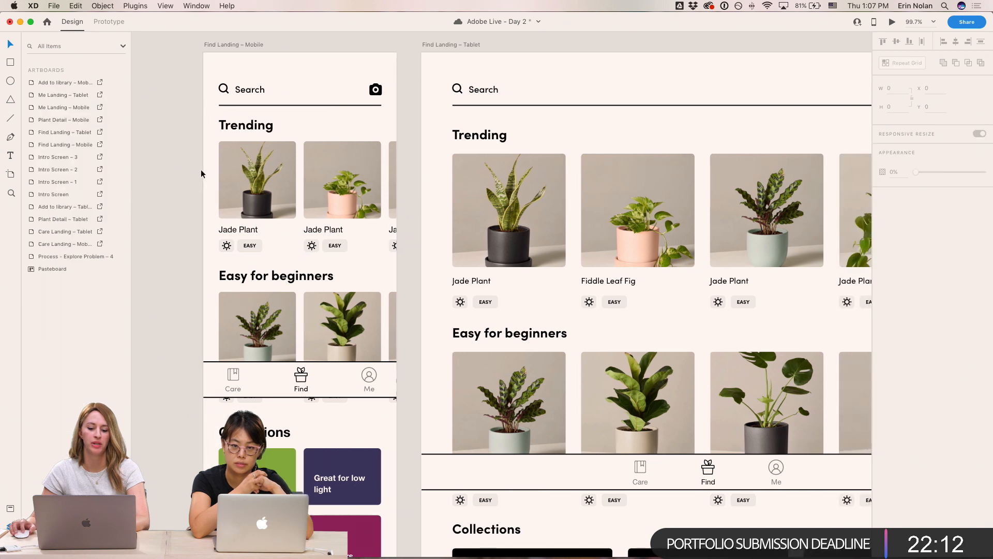
# - Apply the Sofia Pro 16pt character style to the Jade Plant labels in the mobile Trending grid
pyautogui.hscroll(-3, 200, 170)
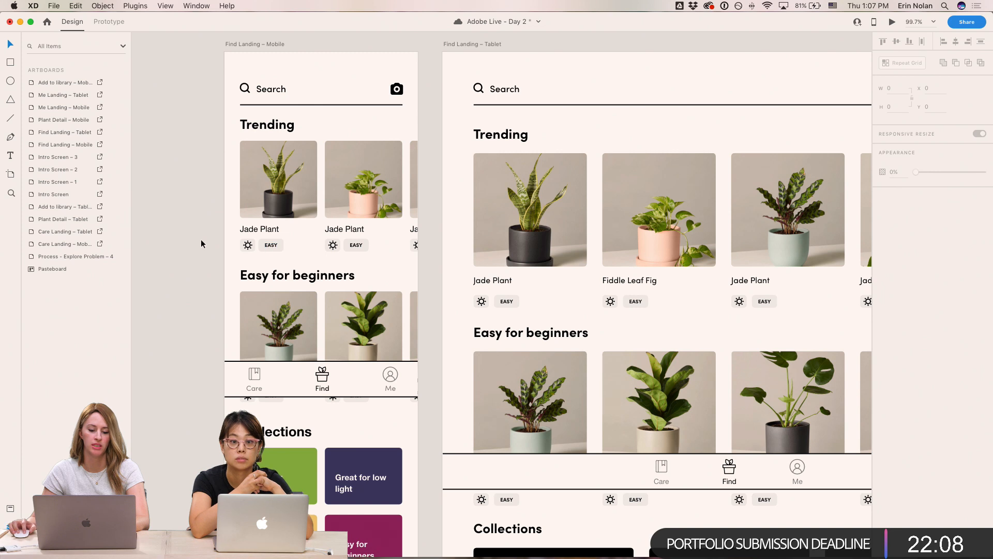
pyautogui.click(505, 305)
pyautogui.click(269, 246)
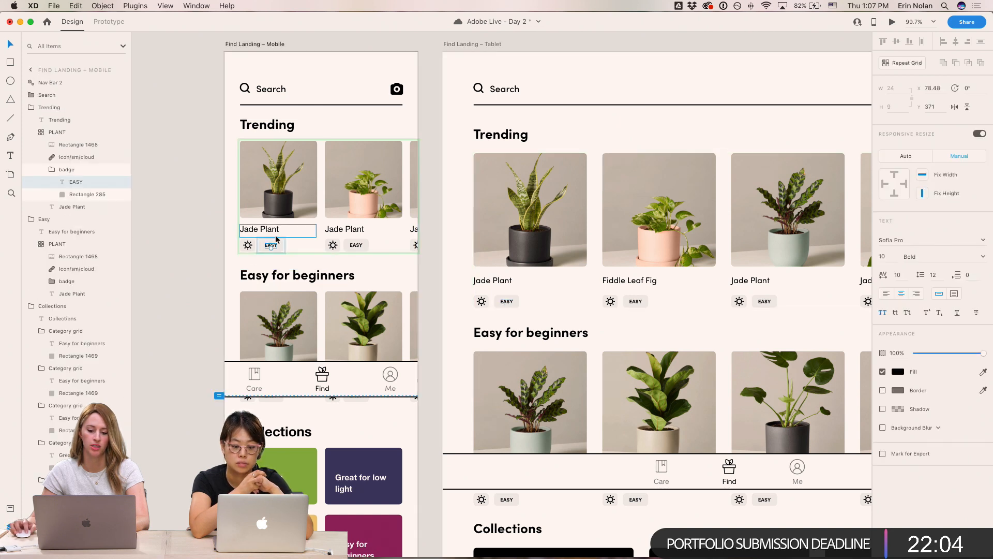
pyautogui.click(269, 231)
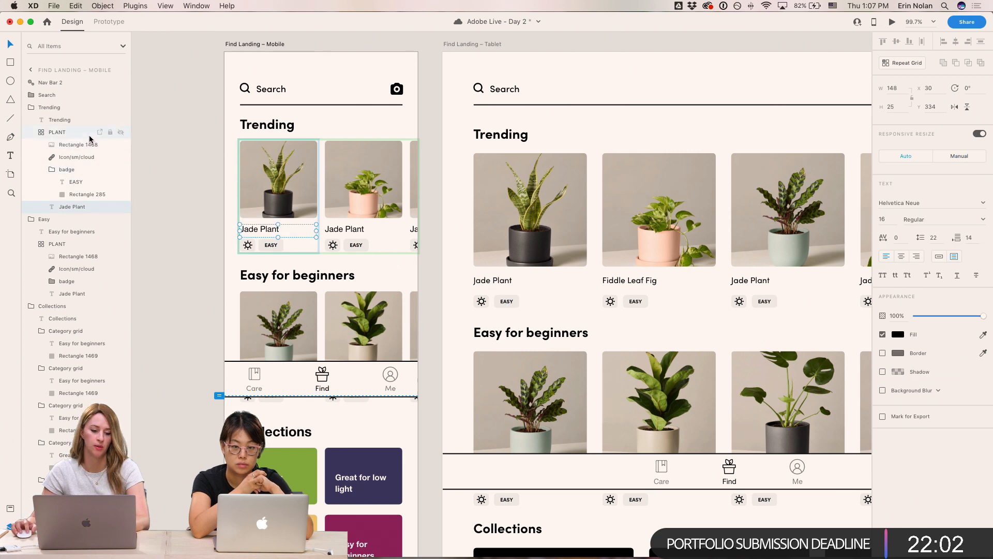
pyautogui.click(10, 508)
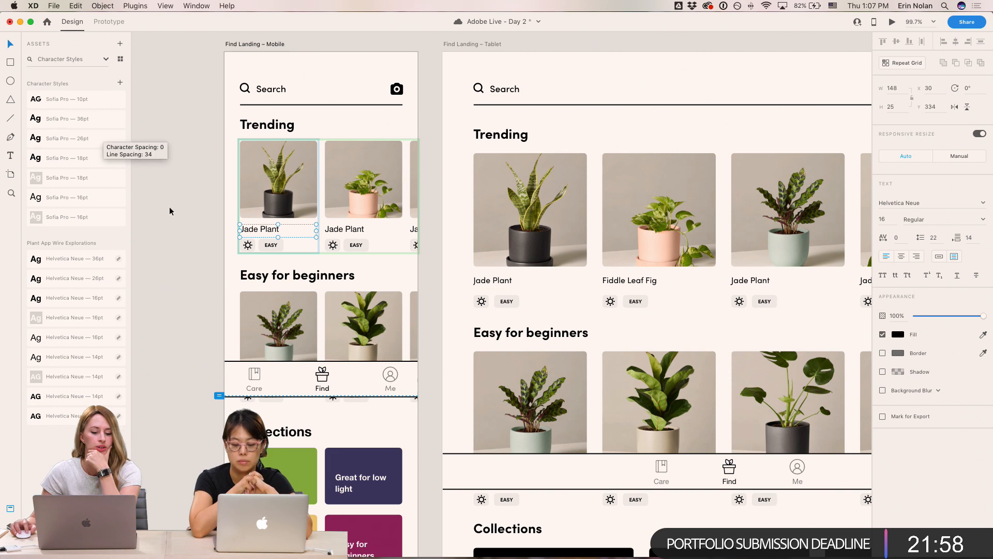
pyautogui.click(91, 199)
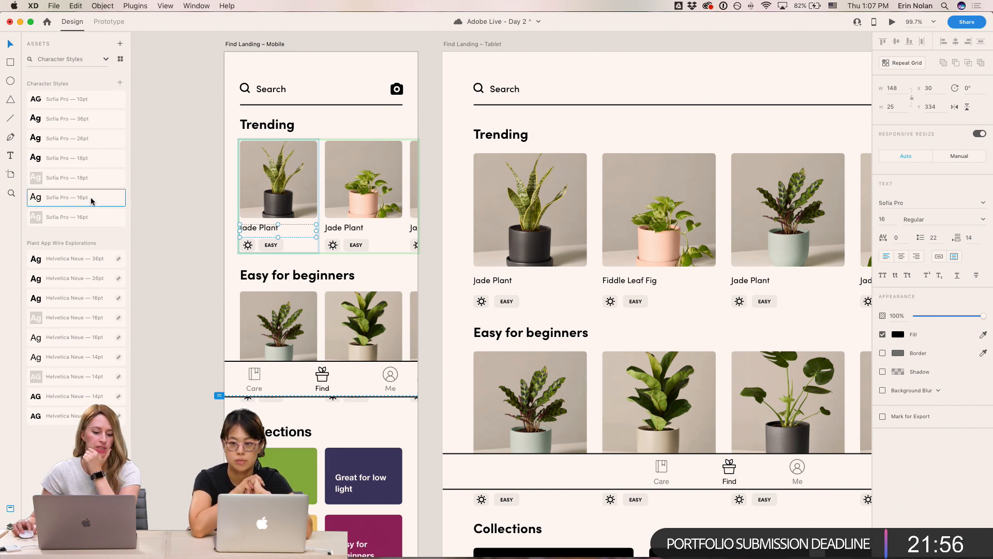
pyautogui.click(176, 228)
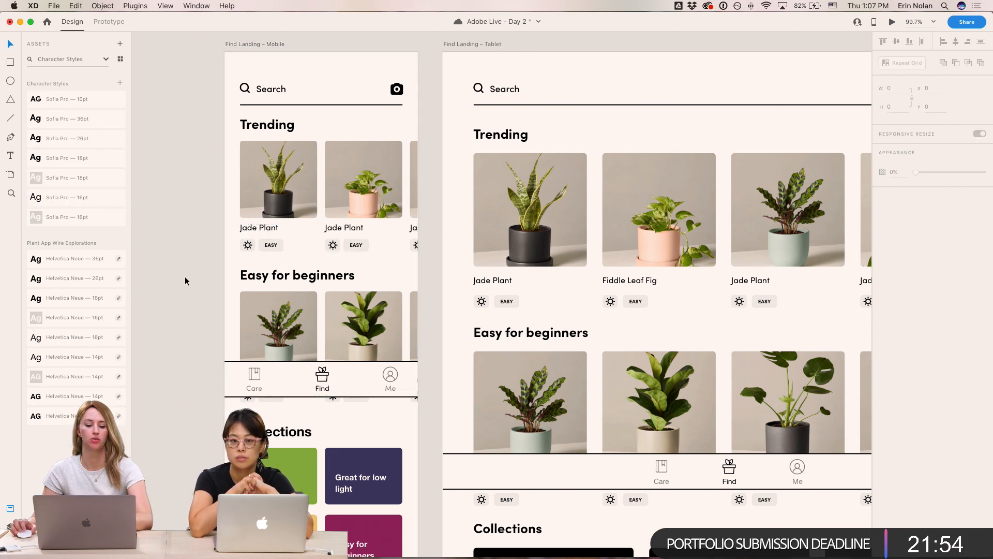
# - Hide the mobile Nav Bar and apply the Sofia Pro 16pt style to the Easy for beginners plant labels
pyautogui.scroll(-2, 185, 275)
pyautogui.click(278, 323)
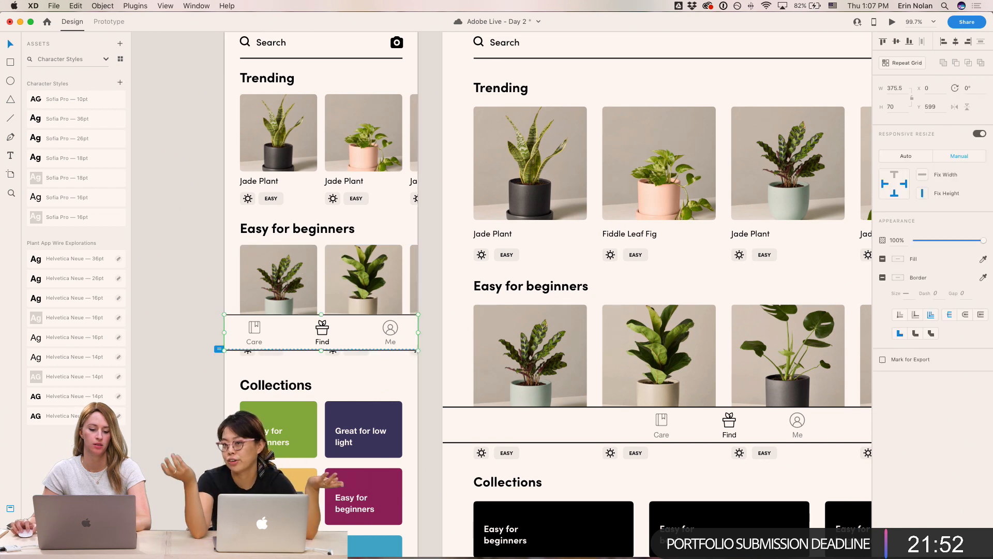
pyautogui.click(9, 527)
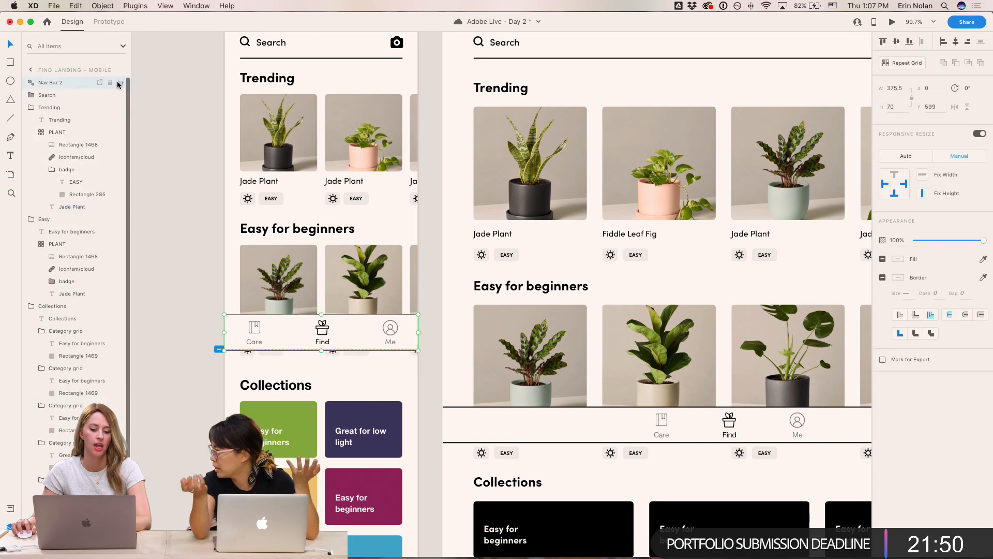
pyautogui.click(120, 83)
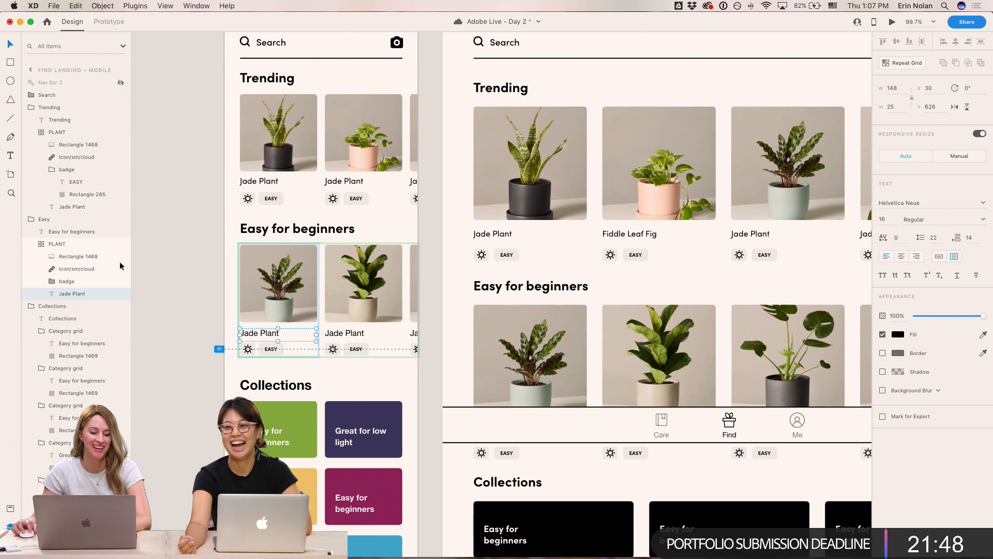
pyautogui.click(8, 510)
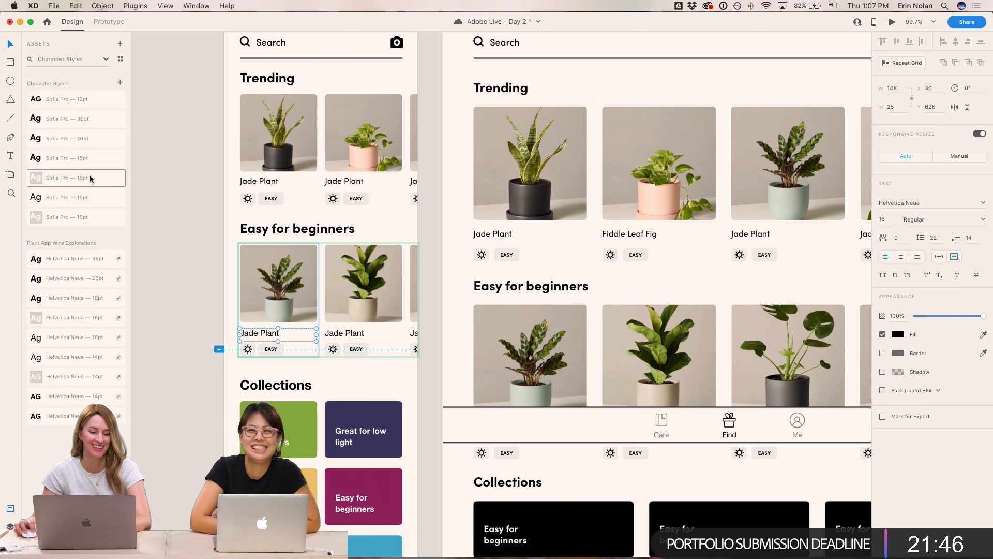
pyautogui.click(94, 202)
pyautogui.click(155, 218)
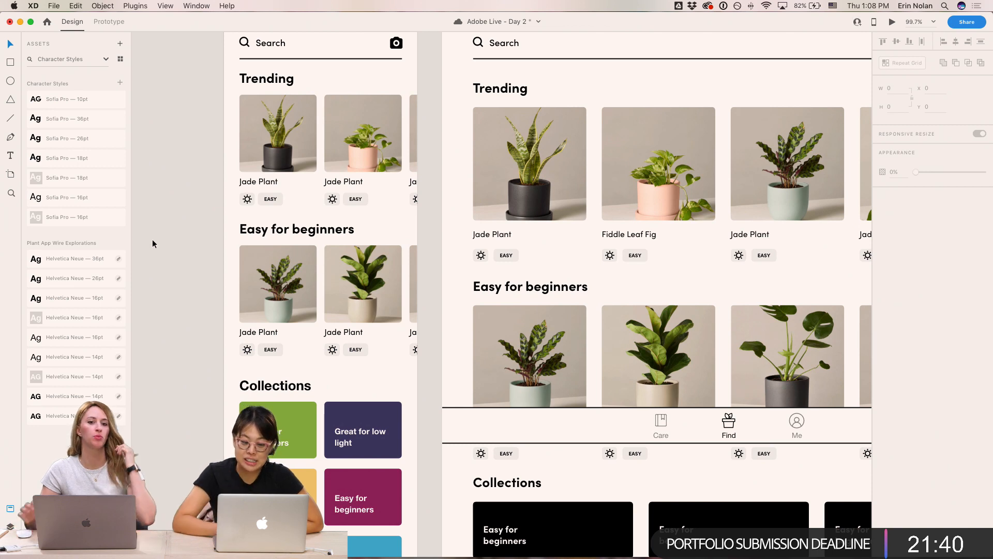
# - Show the mobile Nav Bar again
pyautogui.click(262, 305)
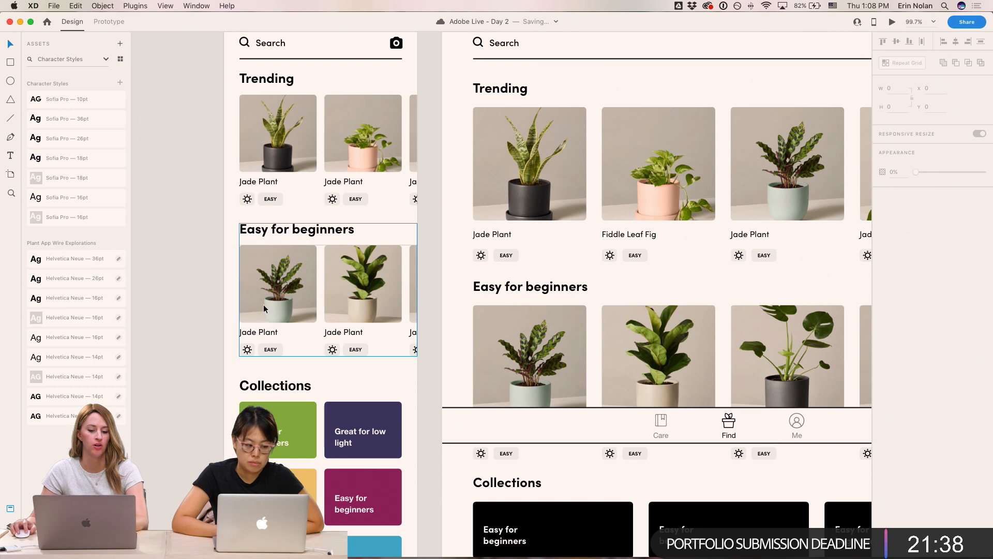
pyautogui.click(10, 508)
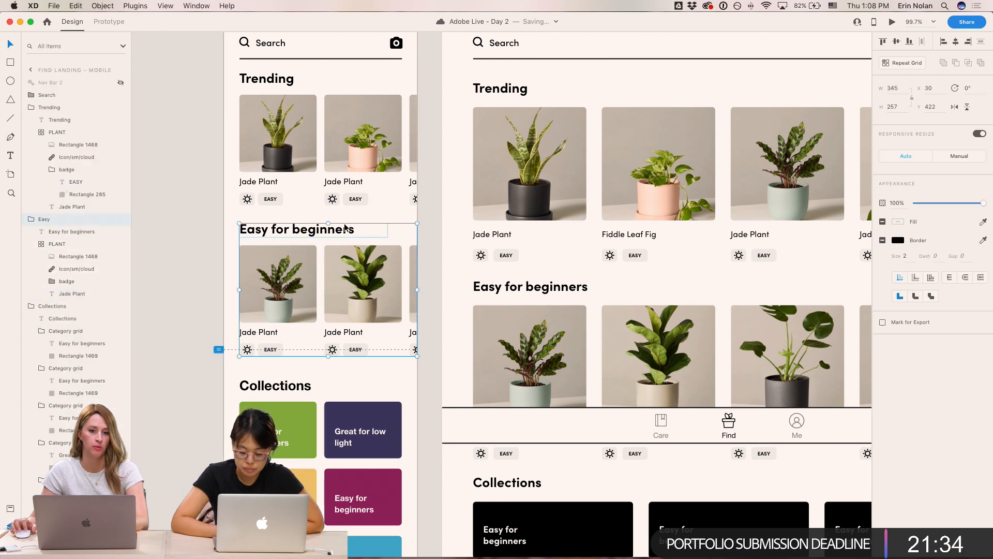
pyautogui.click(121, 82)
pyautogui.click(185, 184)
pyautogui.hscroll(2, 184, 184)
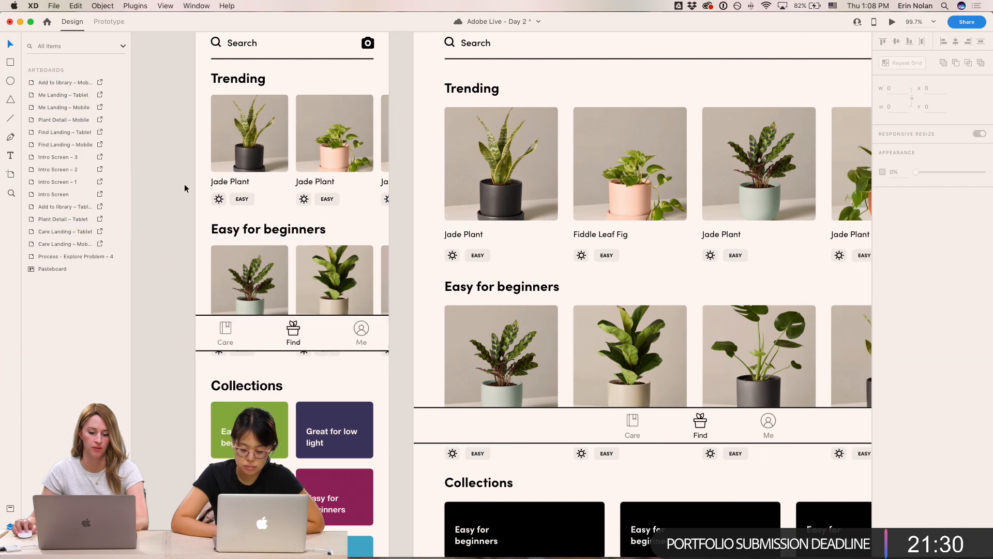
pyautogui.hscroll(-2, 184, 184)
pyautogui.scroll(2, 184, 184)
pyautogui.scroll(-2, 185, 184)
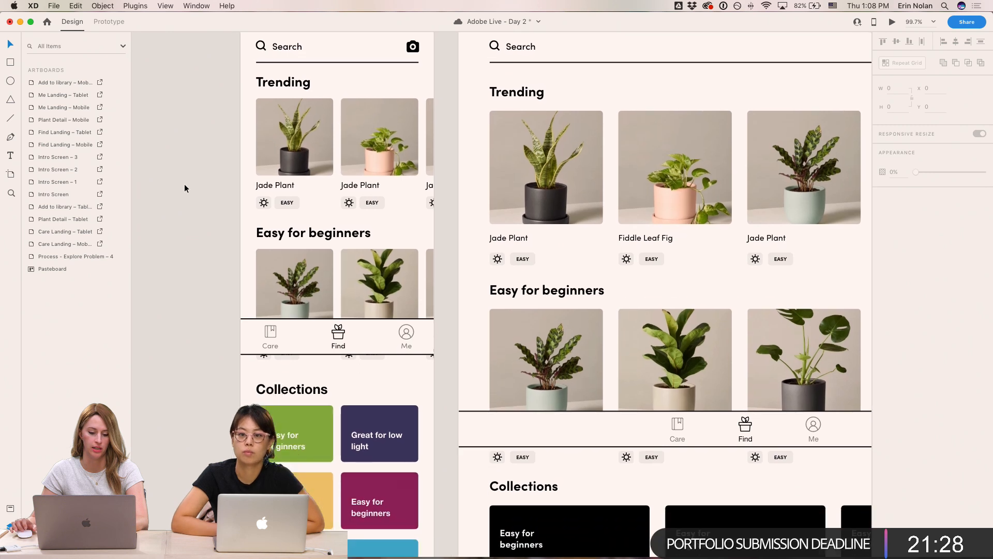
# - Apply the Sofia Pro 26pt character style to the mobile Collections heading
pyautogui.click(297, 393)
pyautogui.press('super+shift+y')
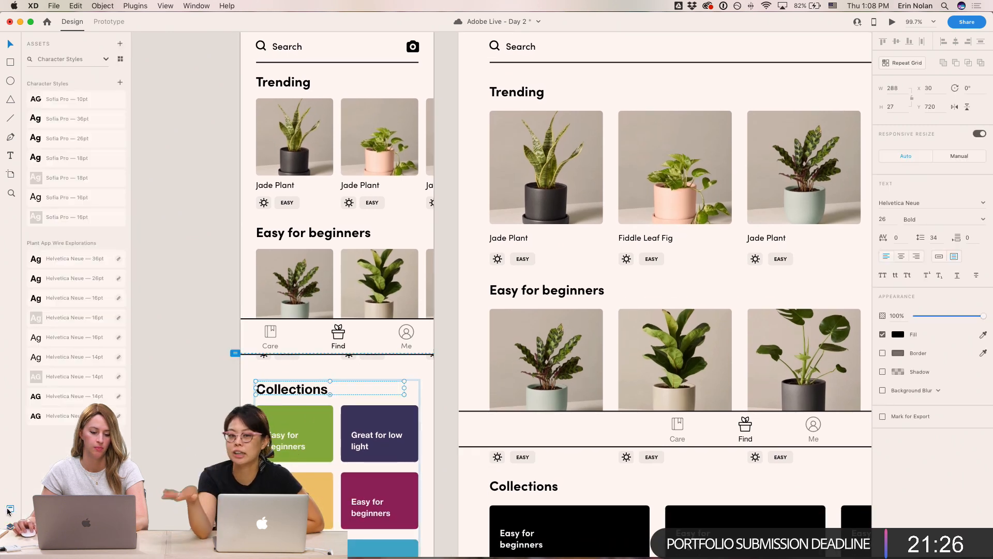
pyautogui.click(98, 138)
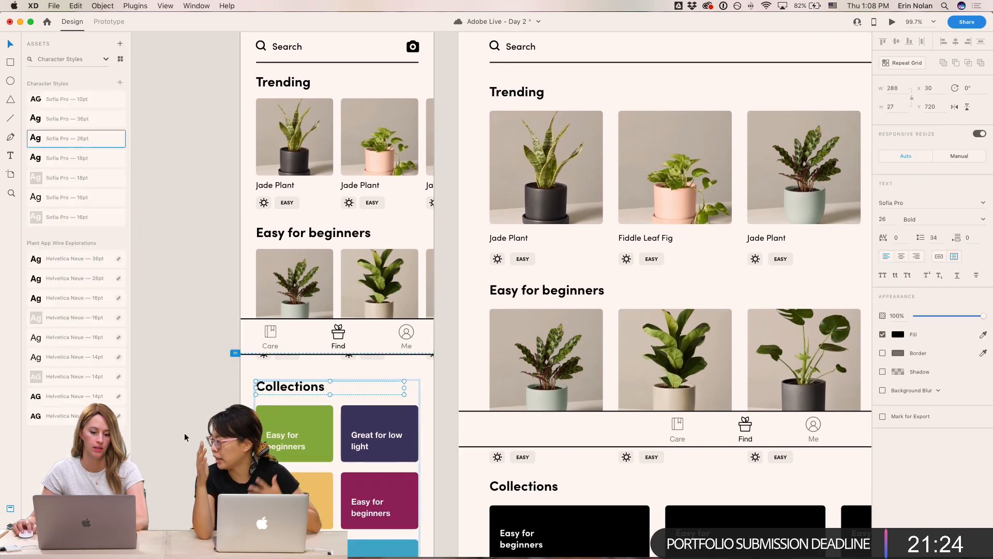
# - Apply the Sofia Pro 18pt character style to all the colored card labels in the mobile Collections grid
pyautogui.click(290, 449)
pyautogui.keyDown('shift'); pyautogui.click(364, 444); pyautogui.keyUp('shift')
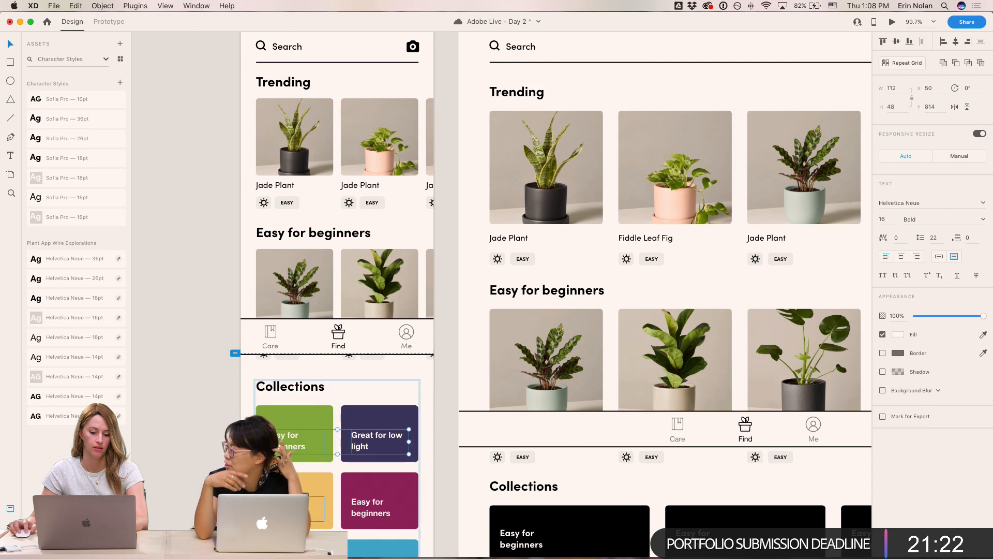
pyautogui.keyDown('shift'); pyautogui.click(302, 507); pyautogui.keyUp('shift')
pyautogui.keyDown('shift'); pyautogui.click(371, 504); pyautogui.keyUp('shift')
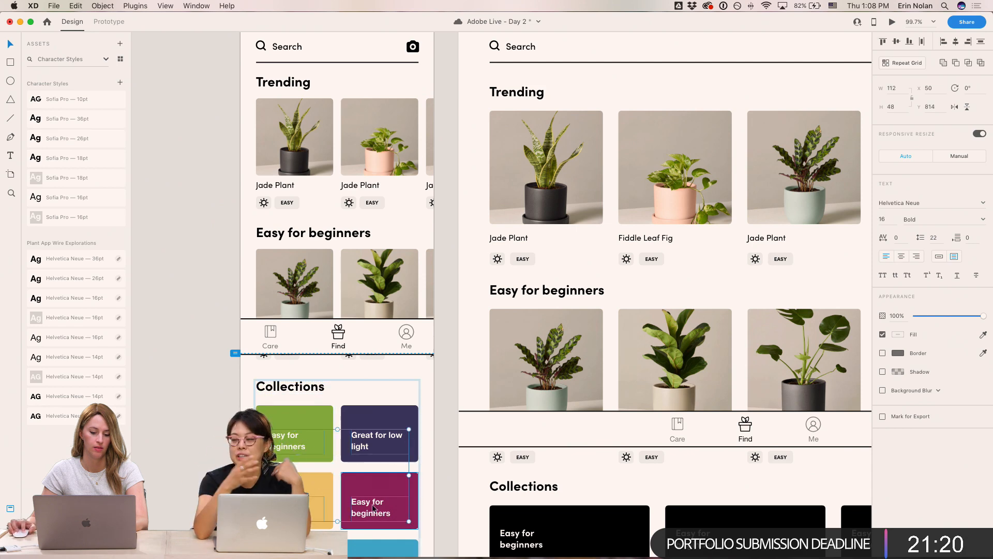
pyautogui.scroll(-5, 371, 504)
pyautogui.keyDown('shift'); pyautogui.click(292, 406); pyautogui.keyUp('shift')
pyautogui.keyDown('shift'); pyautogui.click(371, 404); pyautogui.keyUp('shift')
pyautogui.scroll(3, 293, 382)
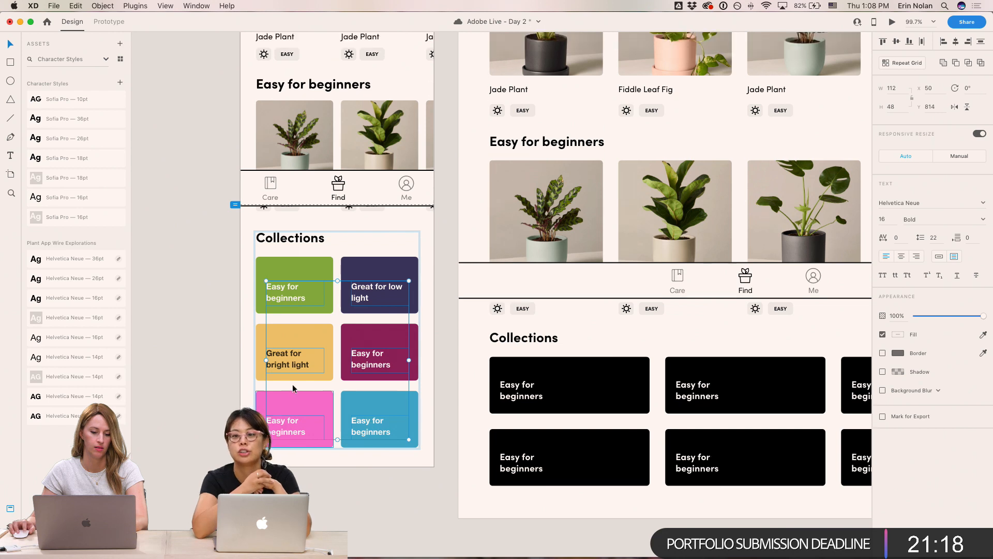
pyautogui.click(85, 178)
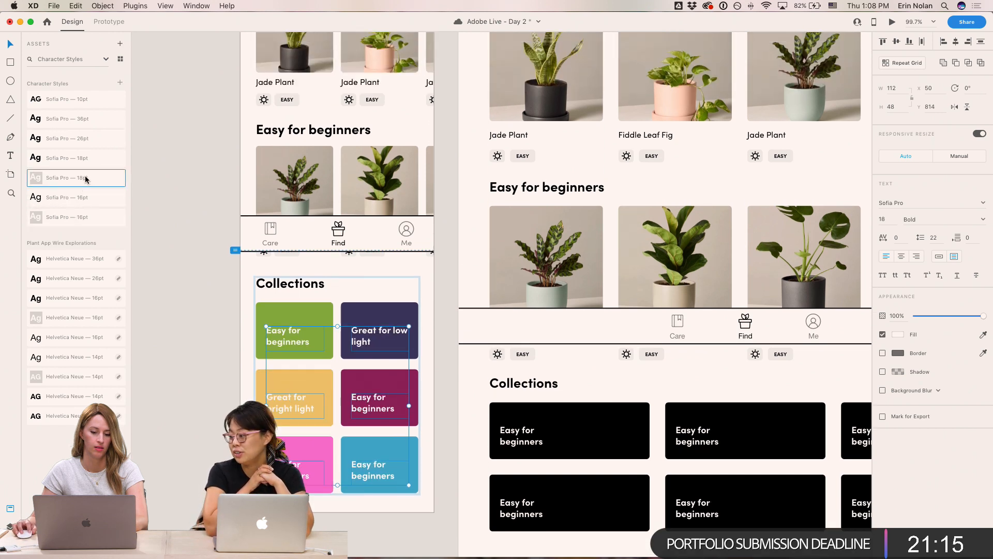
# - Set the font size of the Collections card labels to 16
pyautogui.click(185, 348)
pyautogui.doubleClick(288, 336)
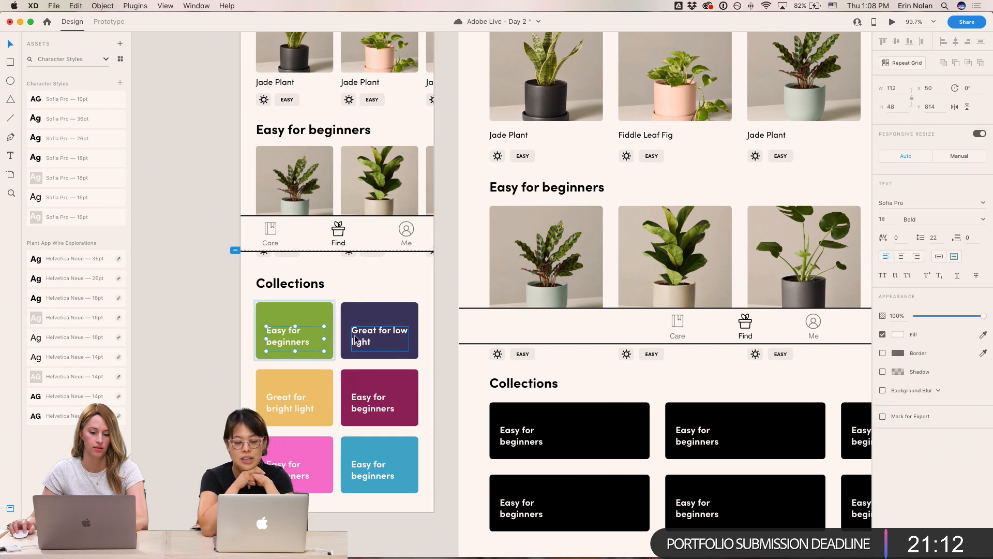
pyautogui.keyDown('shift'); pyautogui.click(379, 337); pyautogui.keyUp('shift')
pyautogui.keyDown('shift'); pyautogui.click(373, 411); pyautogui.keyUp('shift')
pyautogui.keyDown('shift'); pyautogui.click(295, 405); pyautogui.keyUp('shift')
pyautogui.keyDown('shift'); pyautogui.click(295, 471); pyautogui.keyUp('shift')
pyautogui.keyDown('shift'); pyautogui.click(372, 476); pyautogui.keyUp('shift')
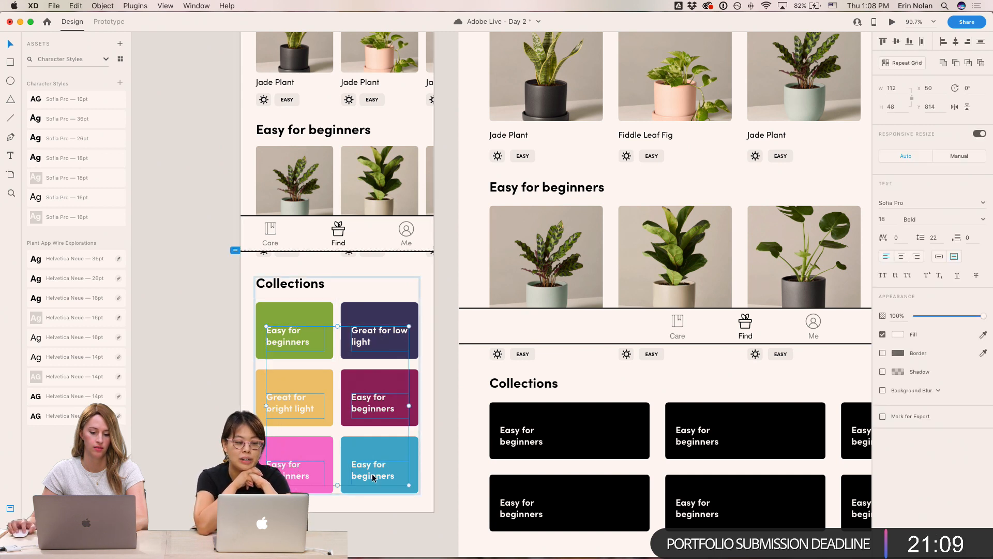
pyautogui.click(887, 219)
pyautogui.write('16')
pyautogui.press('Return')
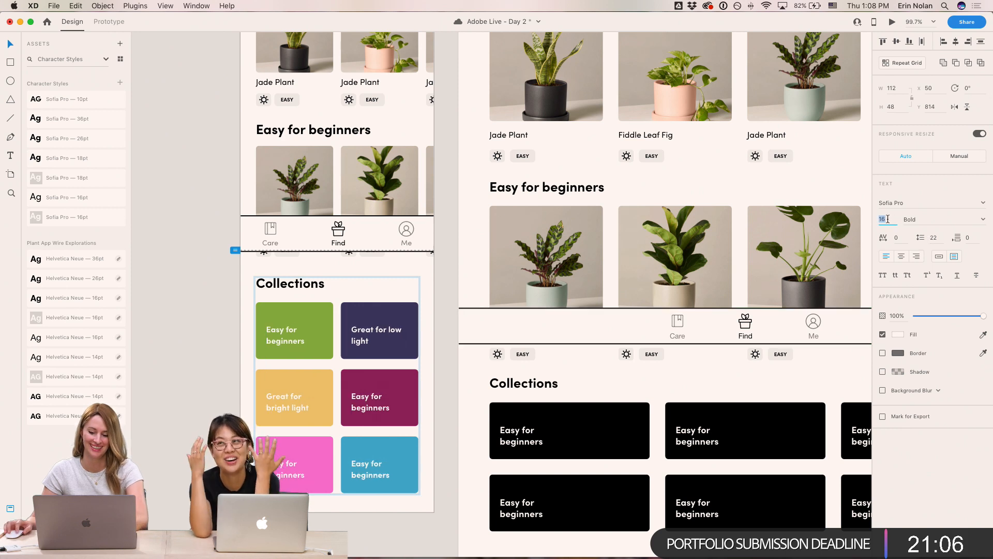
# - Set the Collections card labels' line spacing to 19 and nudge them down slightly
pyautogui.click(932, 237)
pyautogui.write('19')
pyautogui.press('Return')
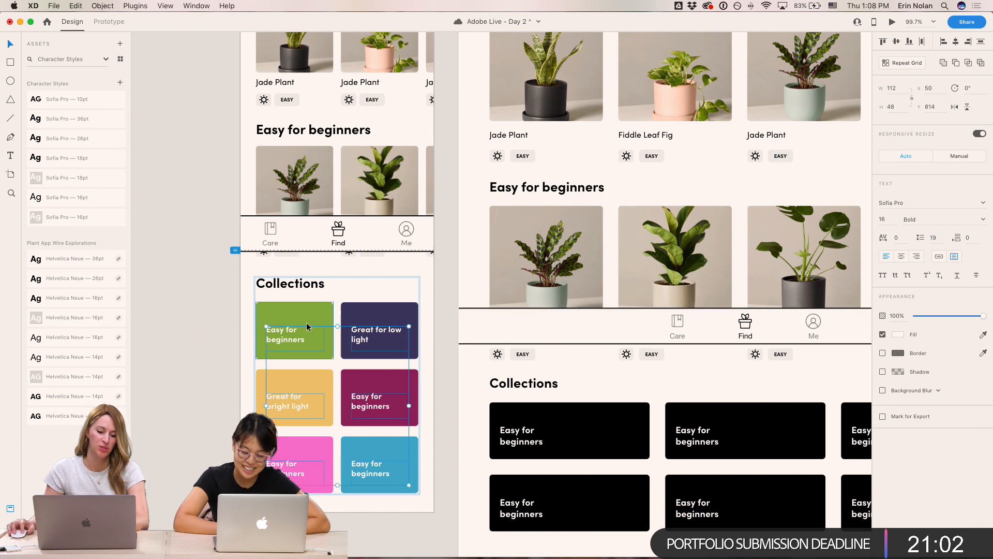
pyautogui.press('Down')
pyautogui.press('Down')
pyautogui.press('Down')
pyautogui.press('Down')
pyautogui.press('Down')
pyautogui.press('Down')
pyautogui.press('Down')
pyautogui.press('Down')
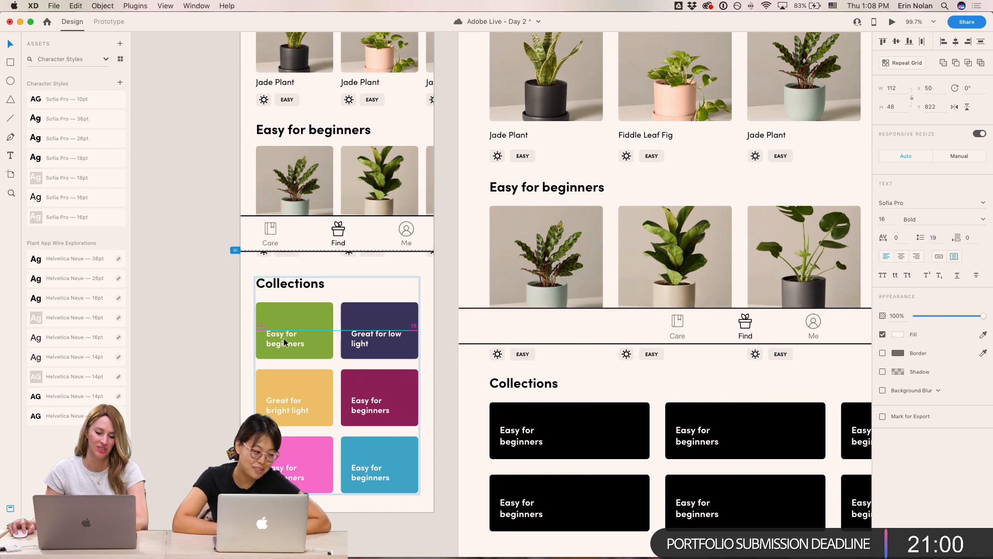
# - Apply the Sofia Pro 36pt character style to the Care heading on the tablet Care Landing screen
pyautogui.click(209, 303)
pyautogui.moveTo(196, 197)
pyautogui.mouseDown()
pyautogui.moveTo(186, 330)
pyautogui.moveTo(202, 237)
pyautogui.moveTo(205, 245)
pyautogui.mouseUp()
pyautogui.moveTo(209, 289); pyautogui.dragTo(546, 274)
pyautogui.moveTo(715, 268); pyautogui.dragTo(187, 265)
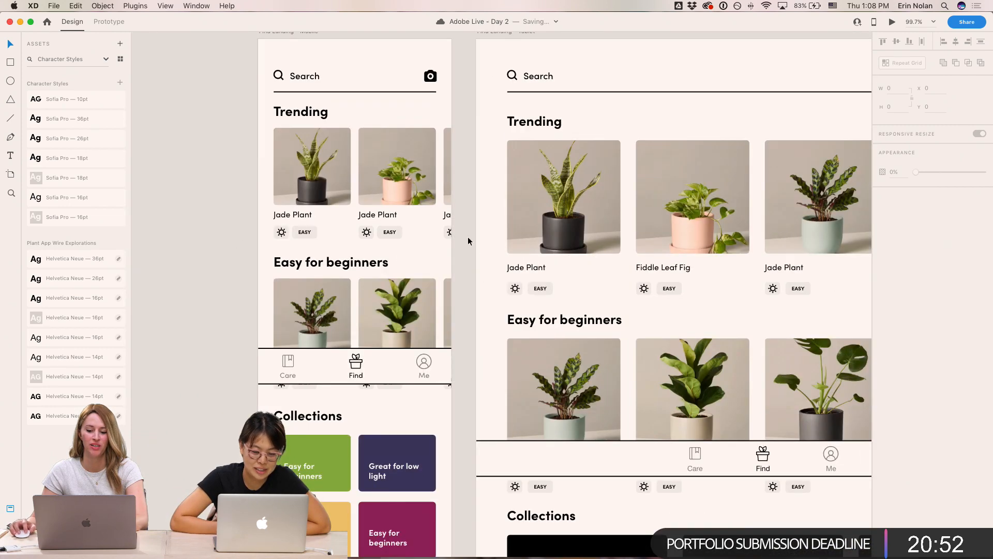
pyautogui.moveTo(147, 240); pyautogui.dragTo(829, 251)
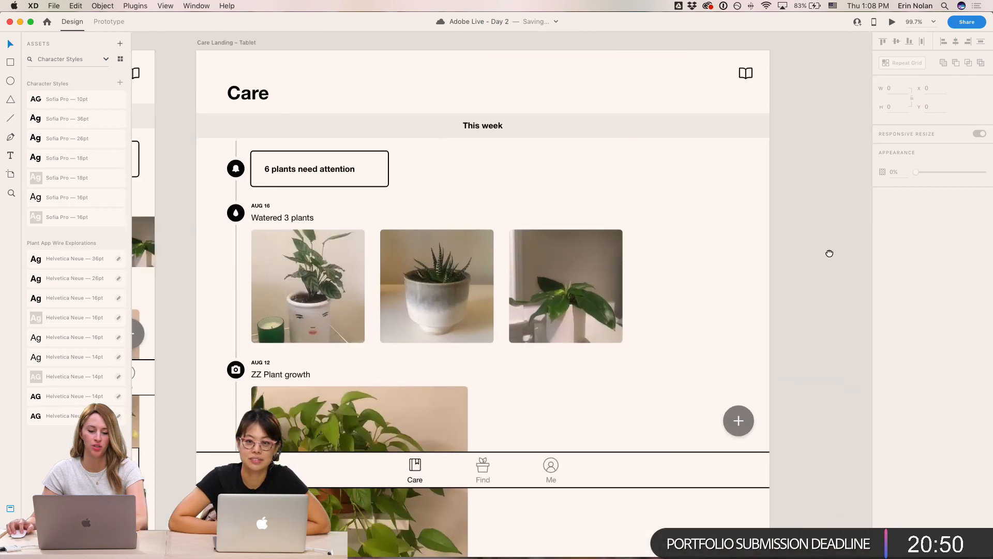
pyautogui.click(253, 105)
pyautogui.click(77, 118)
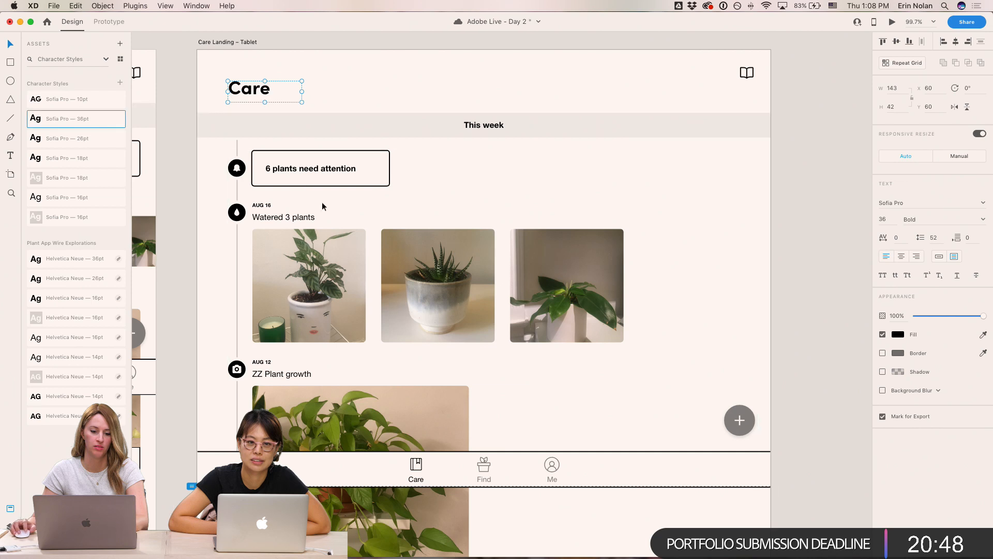
# - Apply the Sofia Pro 16pt character style to the This week header bar text
pyautogui.click(489, 130)
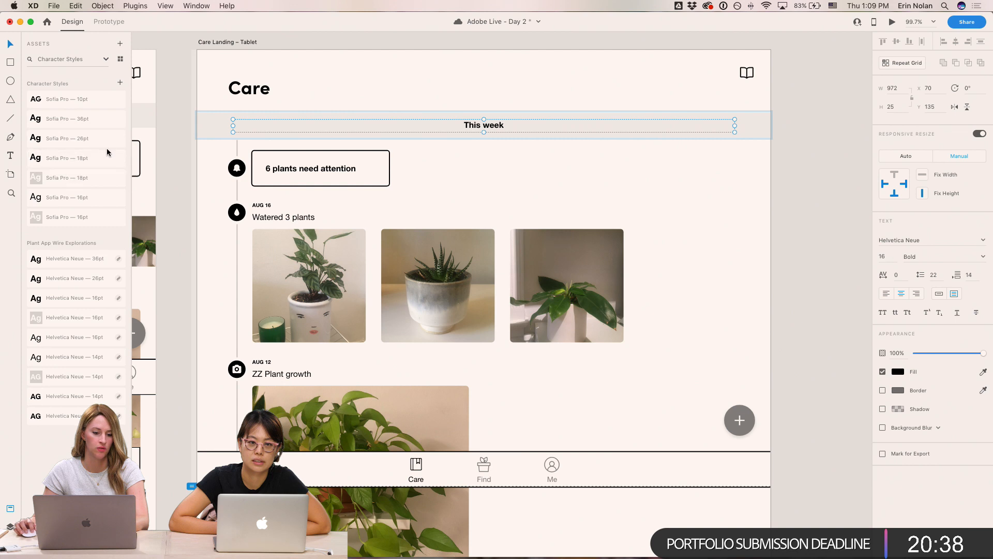
pyautogui.click(98, 197)
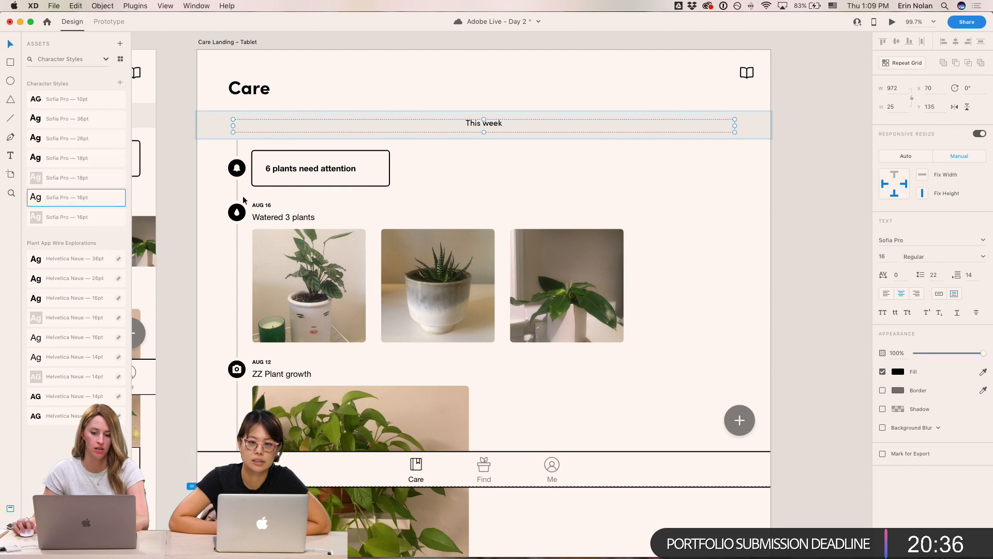
pyautogui.click(805, 193)
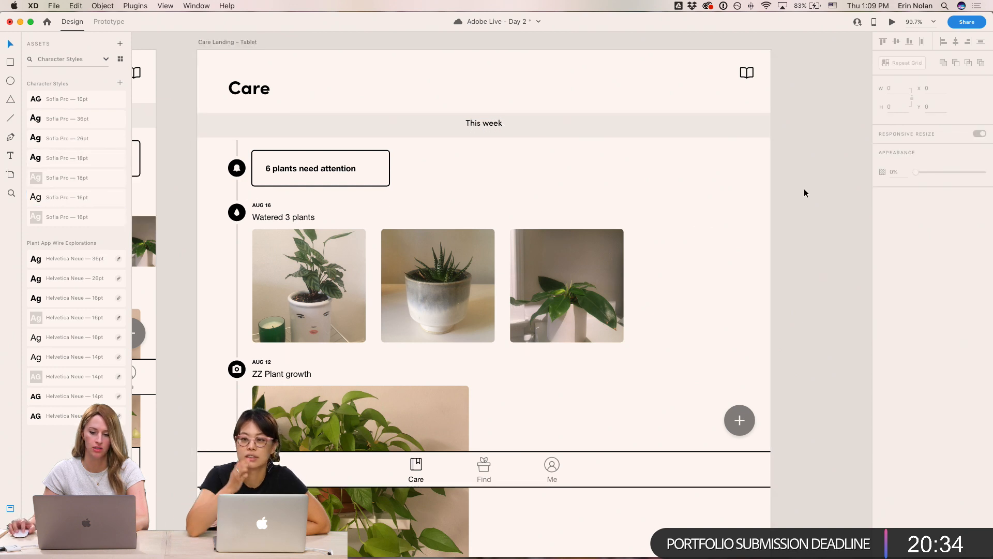
# - Apply the Sofia Pro 16pt character style to the 6 plants need attention label
pyautogui.click(481, 124)
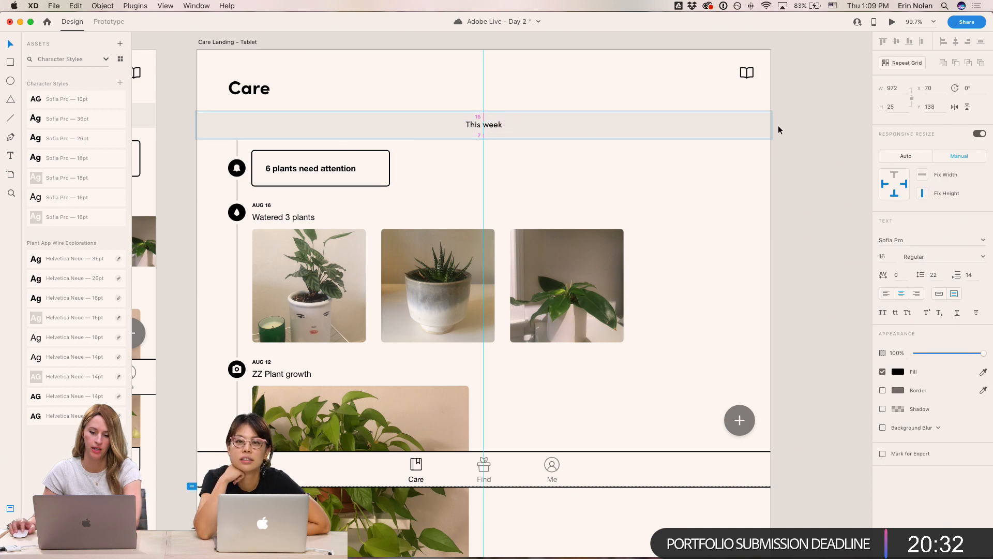
pyautogui.click(791, 129)
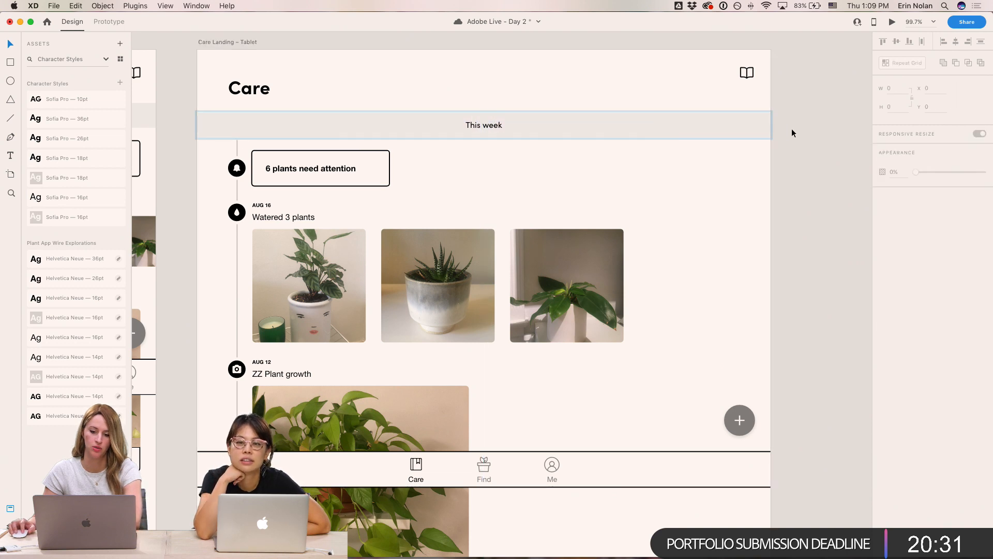
pyautogui.doubleClick(322, 169)
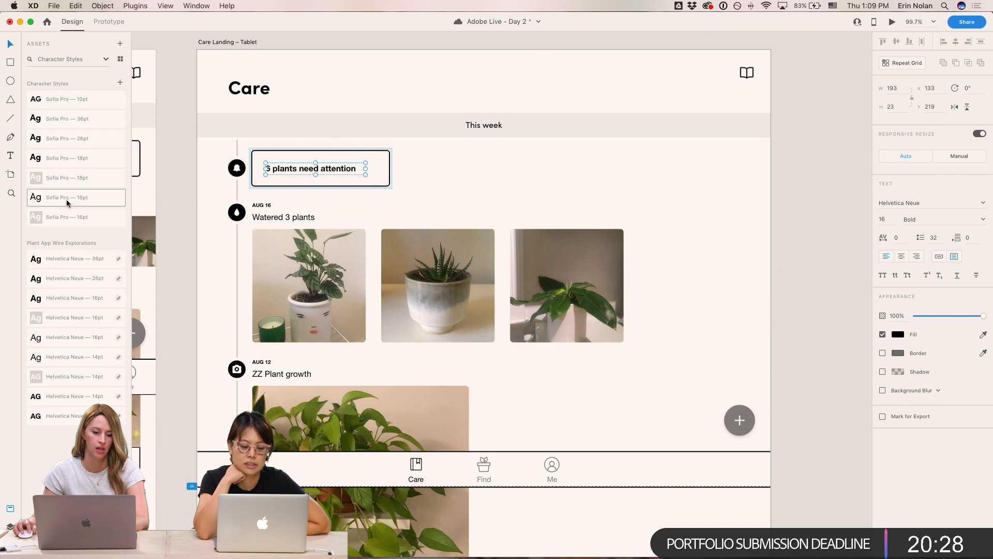
pyautogui.click(87, 200)
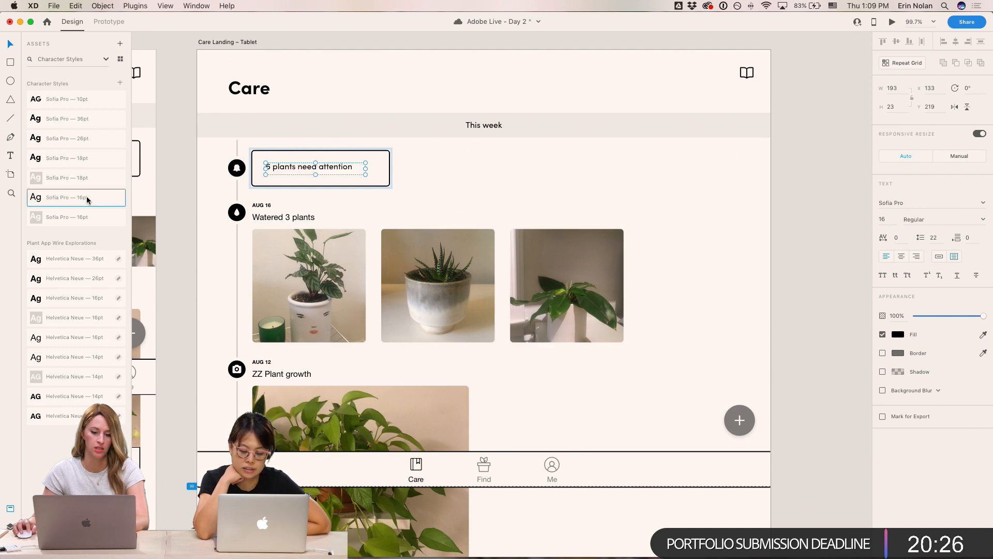
# - Set the 6 plants need attention label's weight to Semi Bold and nudge it down slightly
pyautogui.press('super+b')
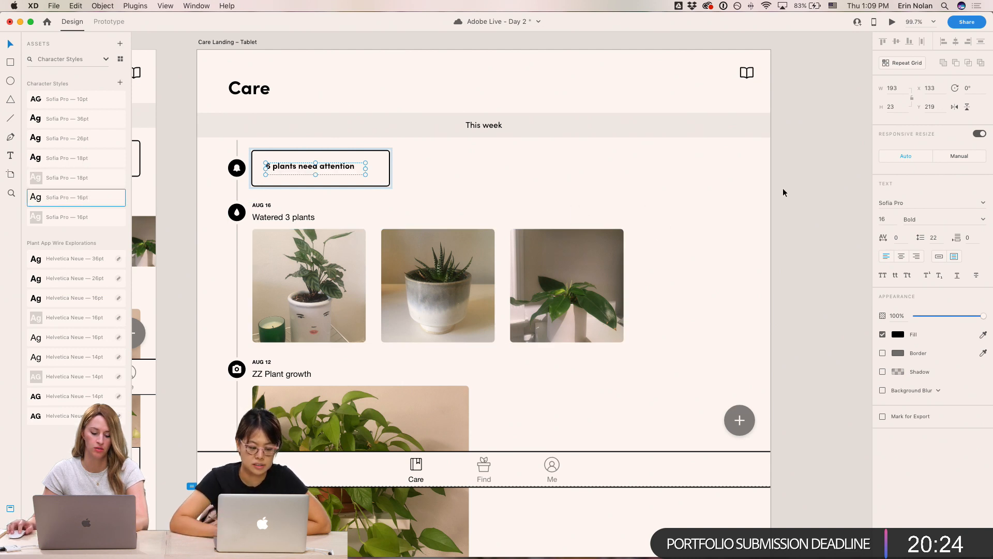
pyautogui.press('super+b')
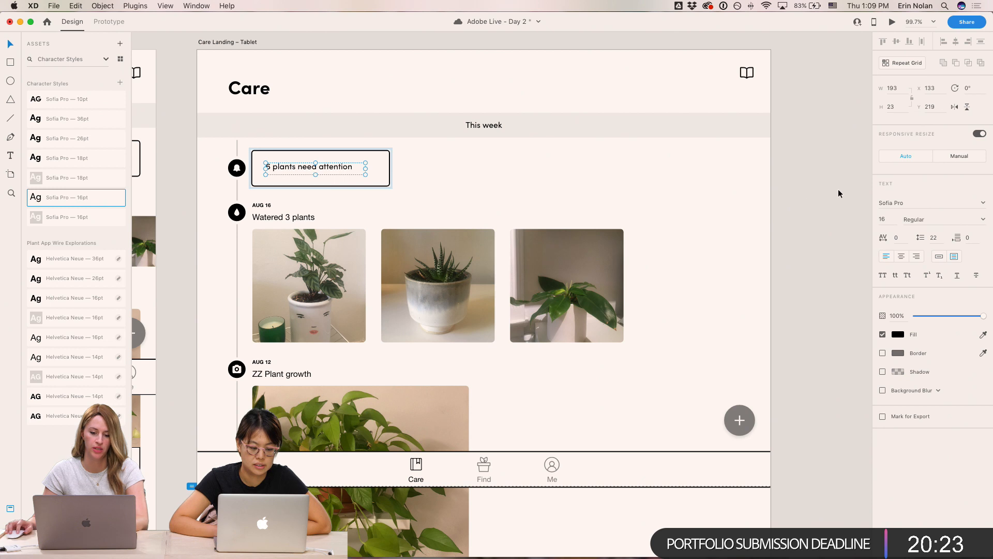
pyautogui.click(985, 221)
pyautogui.click(915, 239)
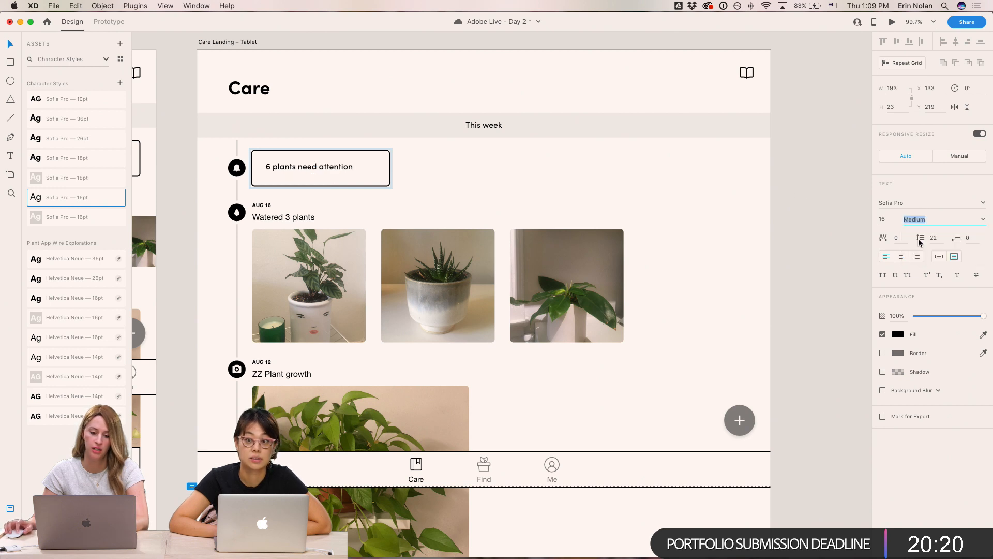
pyautogui.click(984, 221)
pyautogui.click(936, 248)
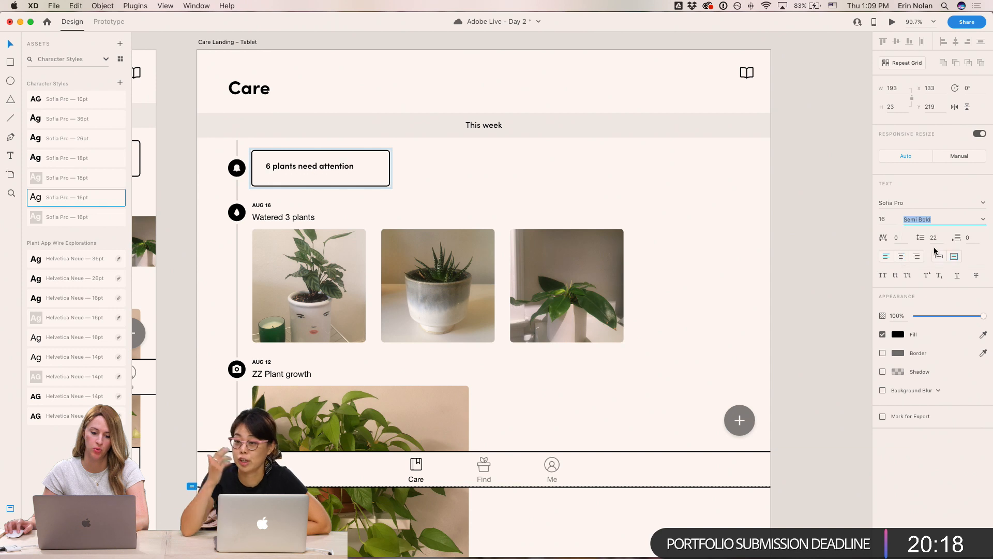
pyautogui.click(730, 185)
pyautogui.keyDown('super'); pyautogui.click(300, 167); pyautogui.keyUp('super')
pyautogui.press('Down')
pyautogui.press('Down')
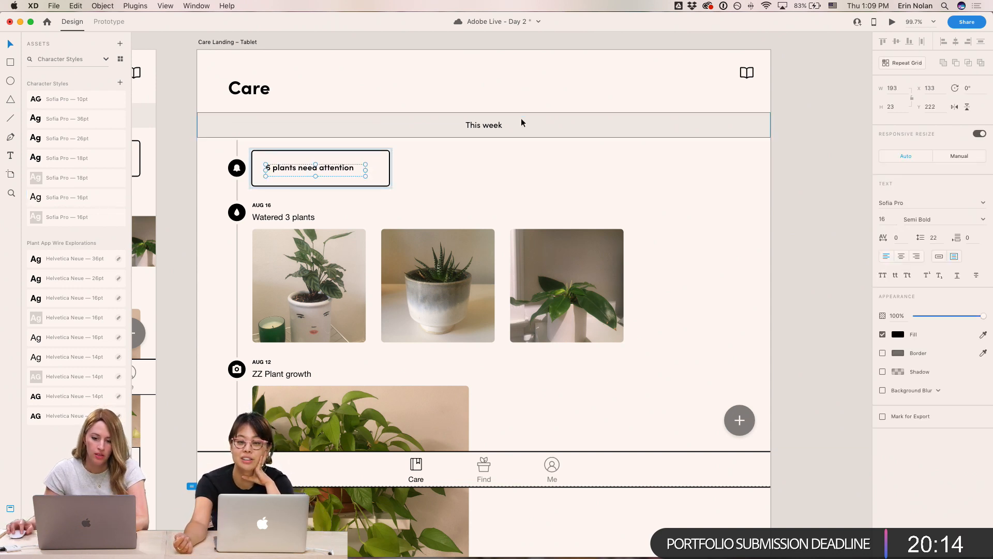
# - Set the This week header text weight to Semi Bold
pyautogui.keyDown('super'); pyautogui.click(567, 133); pyautogui.keyUp('super')
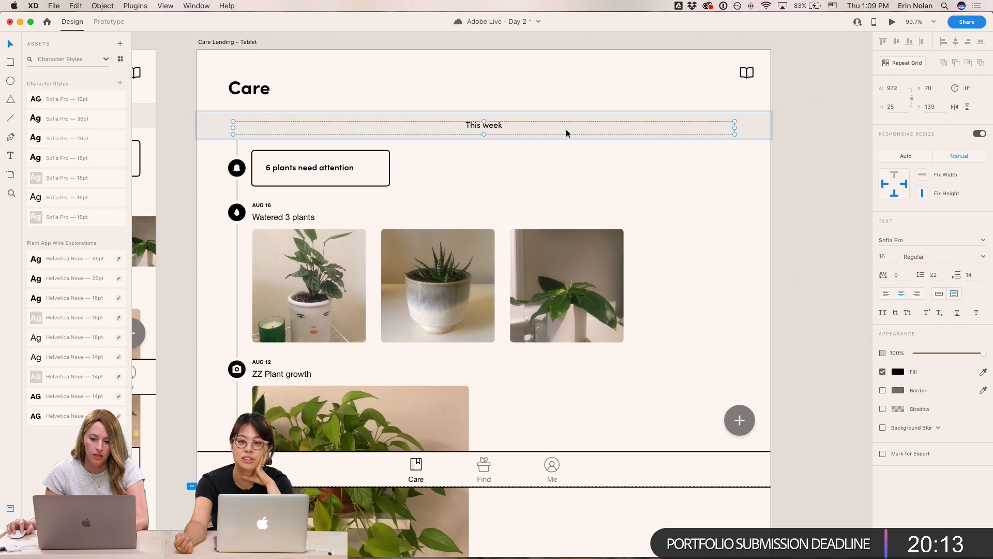
pyautogui.click(982, 257)
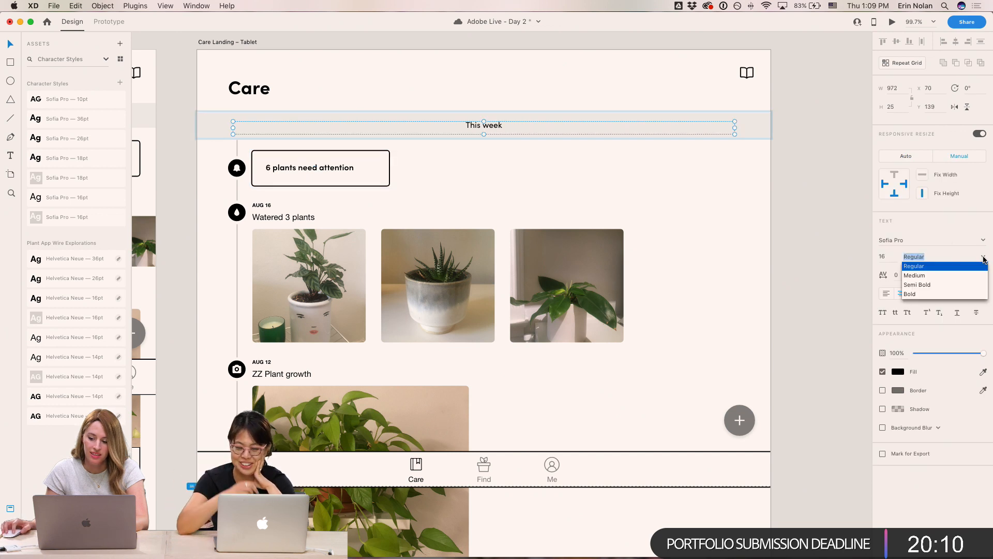
pyautogui.click(931, 285)
pyautogui.click(821, 189)
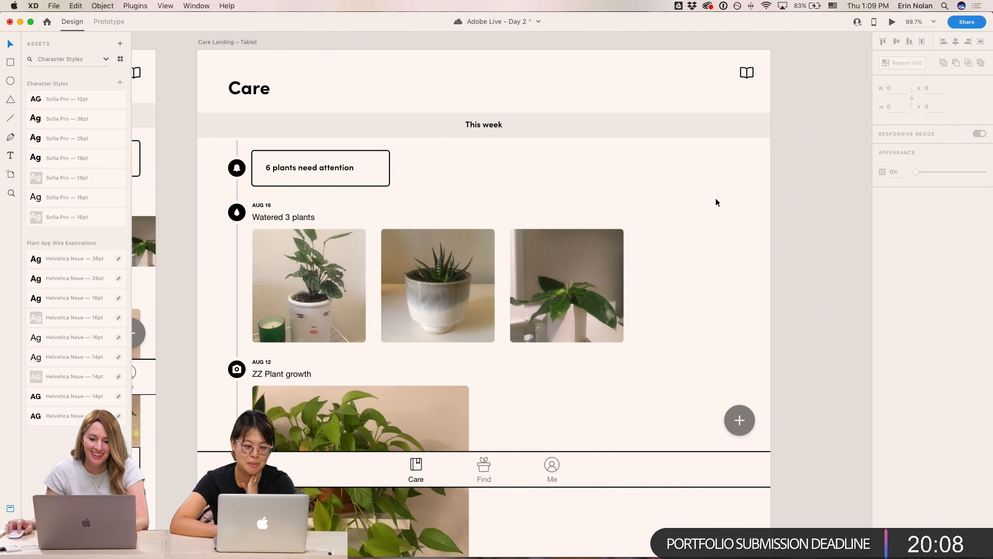
# - Apply the Sofia Pro 10pt character style to the AUG 16 date label
pyautogui.doubleClick(263, 207)
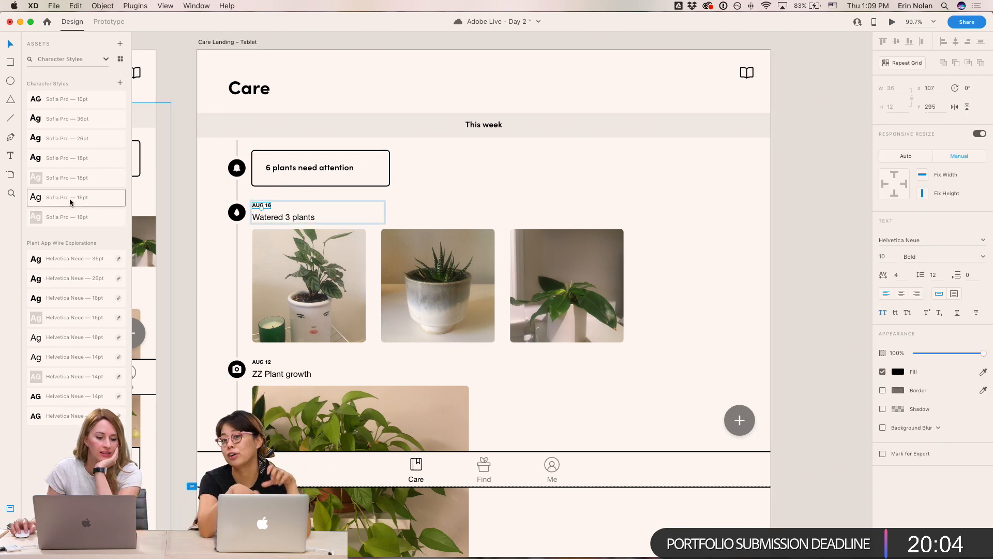
pyautogui.click(78, 99)
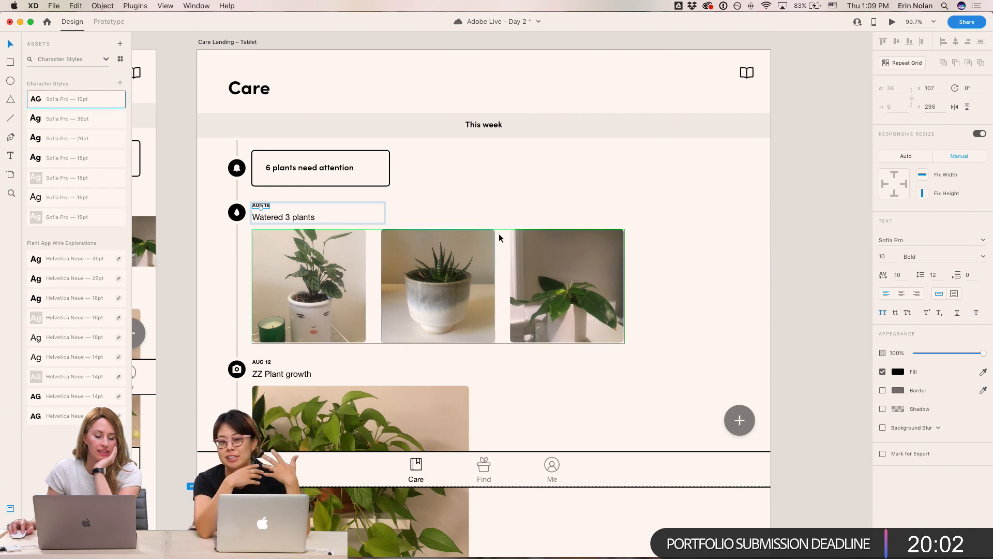
pyautogui.click(851, 312)
# - Apply the Sofia Pro 16pt character style to the Watered 3 plants and ZZ Plant growth labels
pyautogui.click(266, 220)
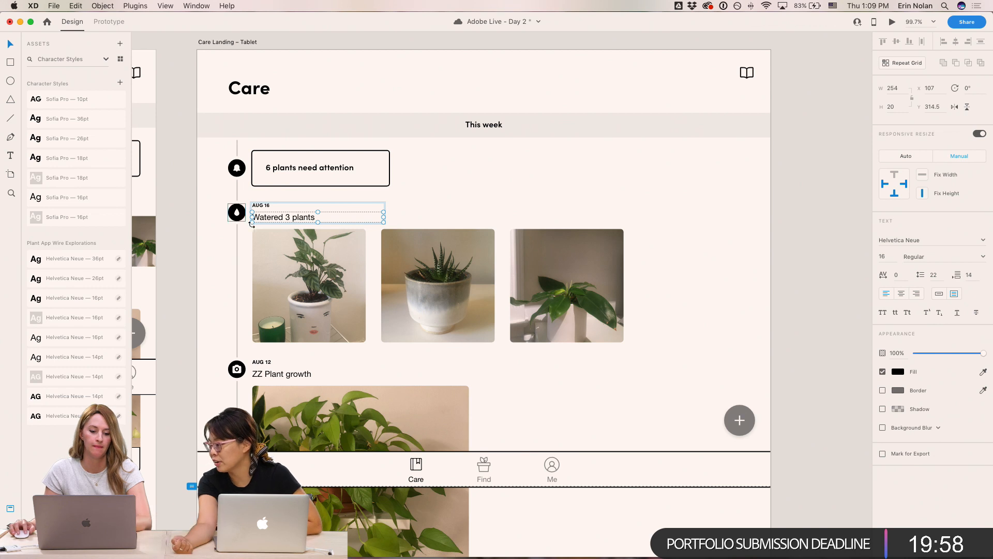
pyautogui.click(86, 201)
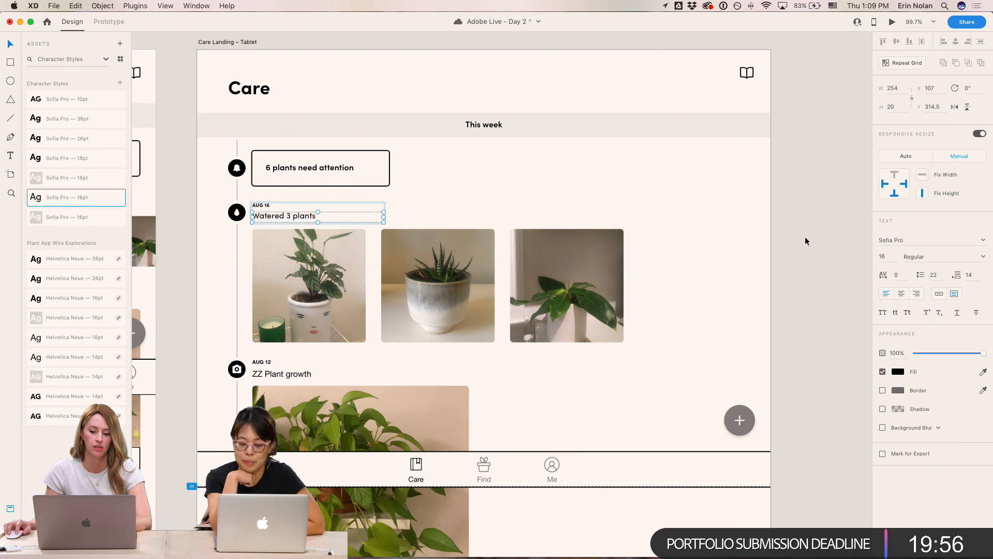
pyautogui.scroll(-3, 812, 258)
pyautogui.hscroll(-3, 812, 259)
pyautogui.click(315, 328)
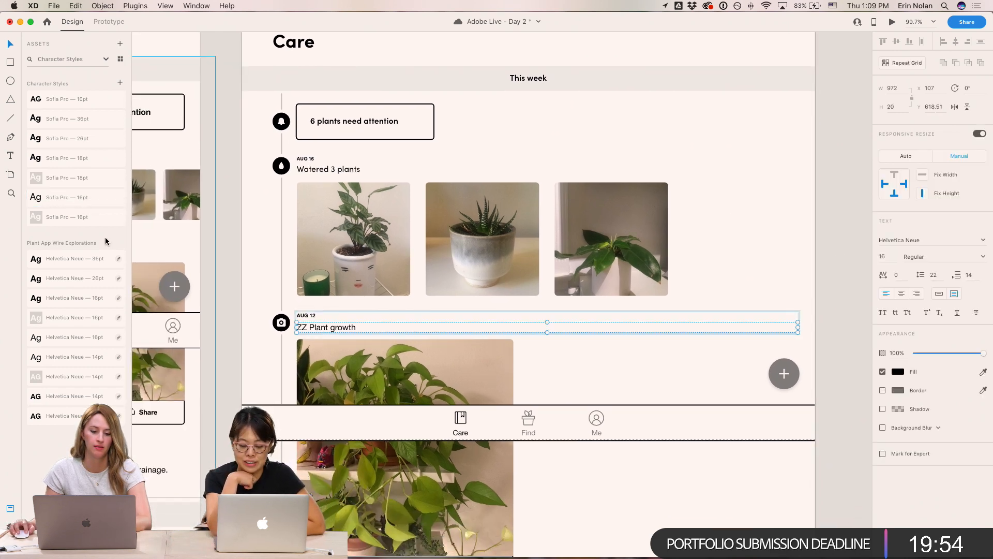
pyautogui.scroll(-5, 350, 362)
pyautogui.keyDown('shift'); pyautogui.click(351, 359); pyautogui.keyUp('shift')
pyautogui.scroll(1, 353, 358)
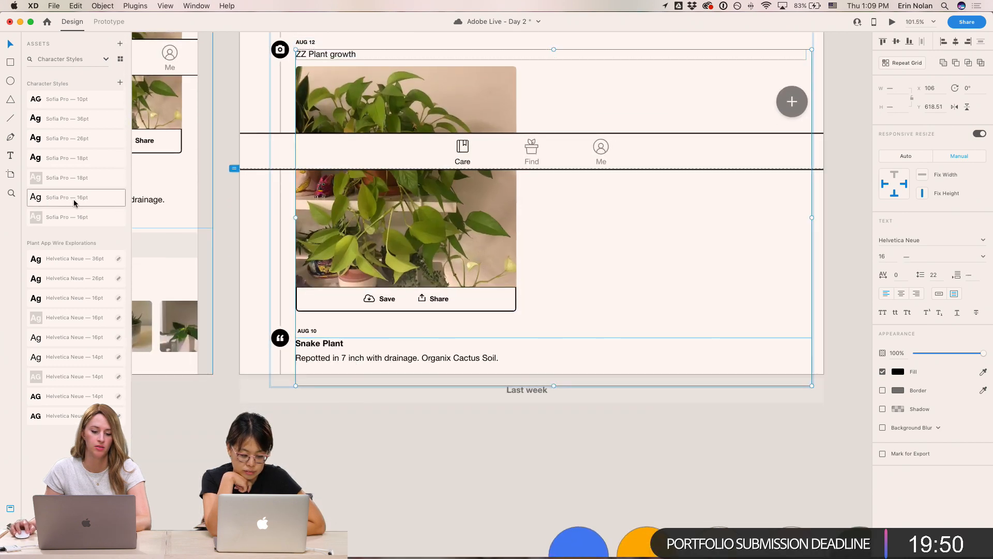
pyautogui.click(354, 319)
pyautogui.scroll(4, 353, 290)
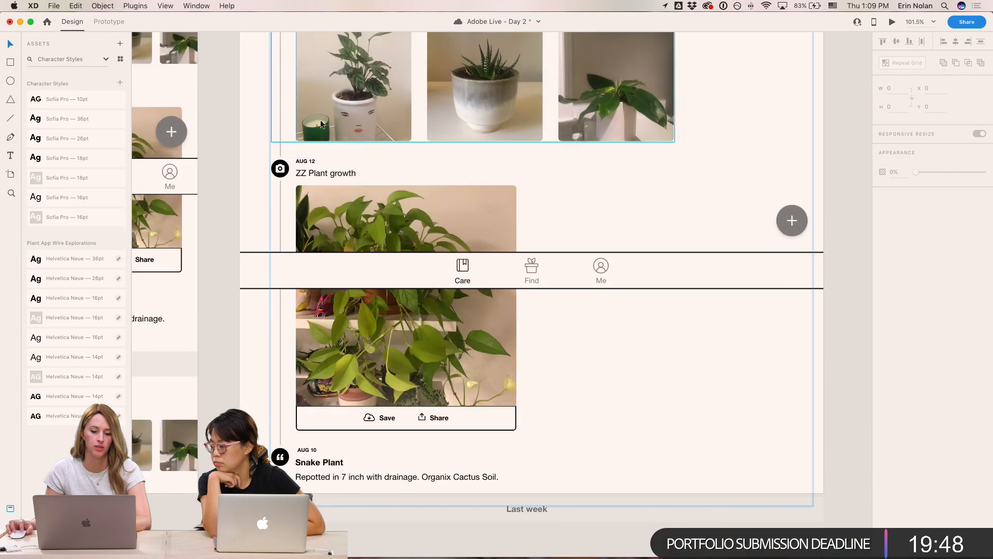
pyautogui.click(317, 175)
pyautogui.click(86, 205)
# - Apply the Sofia Pro 16pt character style to the Snake Plant entry text and set its Snake Plant title to Semi Bold
pyautogui.click(311, 468)
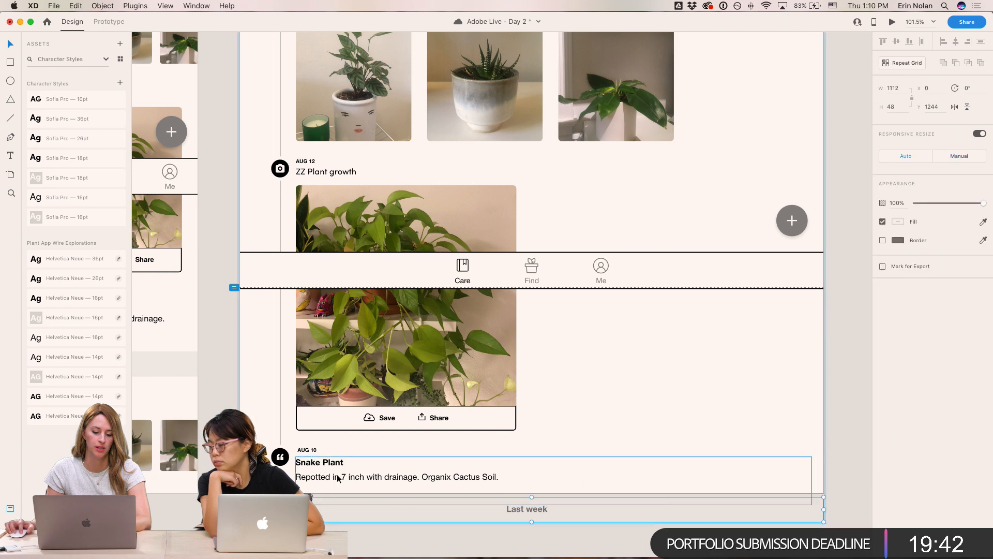
pyautogui.click(88, 196)
pyautogui.doubleClick(333, 458)
pyautogui.tripleClick(333, 458)
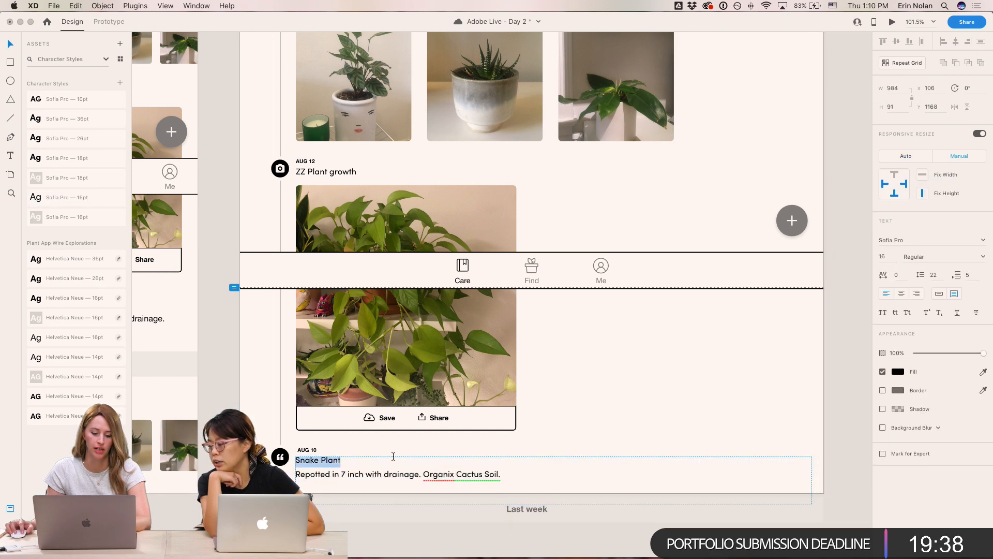
pyautogui.click(935, 258)
pyautogui.click(936, 258)
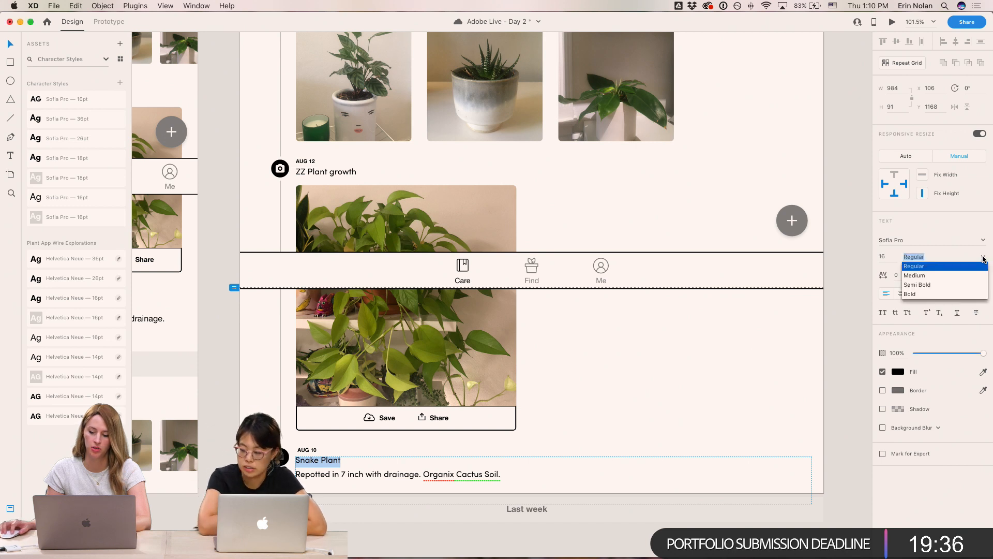
pyautogui.click(931, 284)
pyautogui.press('Escape')
# - Apply the Sofia Pro 10pt character style to the AUG 10 date label
pyautogui.click(307, 450)
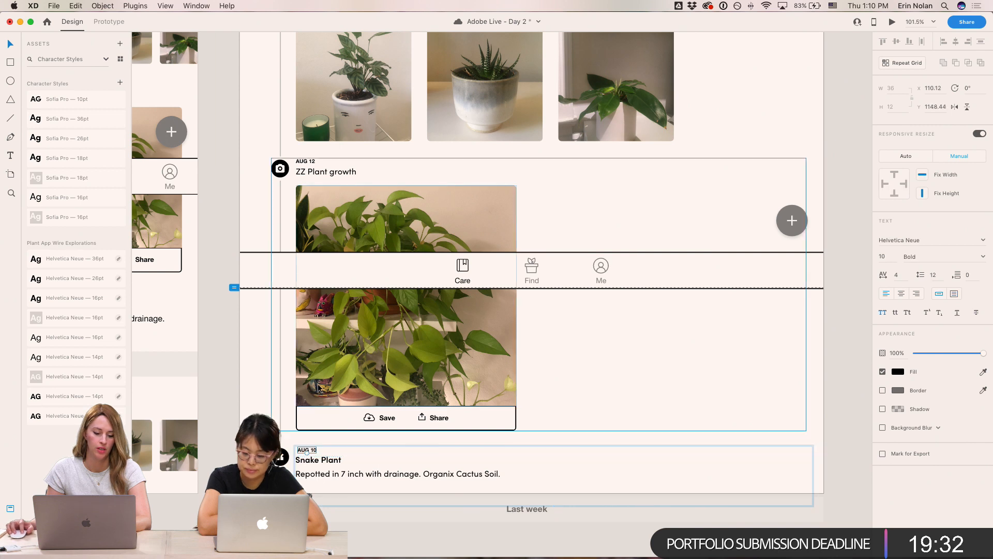
pyautogui.keyDown('shift'); pyautogui.click(309, 462); pyautogui.keyUp('shift')
pyautogui.press('ctrl+super+Left')
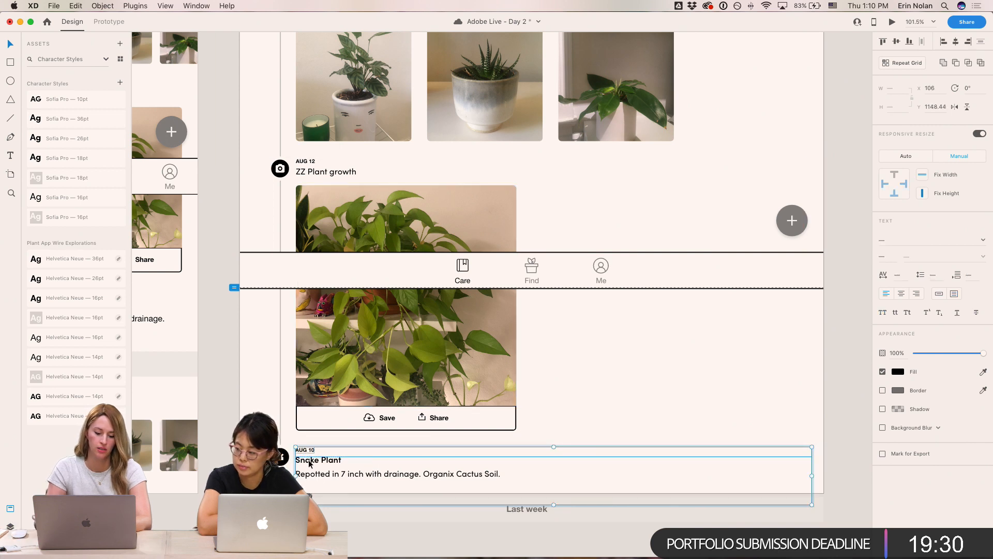
pyautogui.keyDown('shift'); pyautogui.click(357, 453); pyautogui.keyUp('shift')
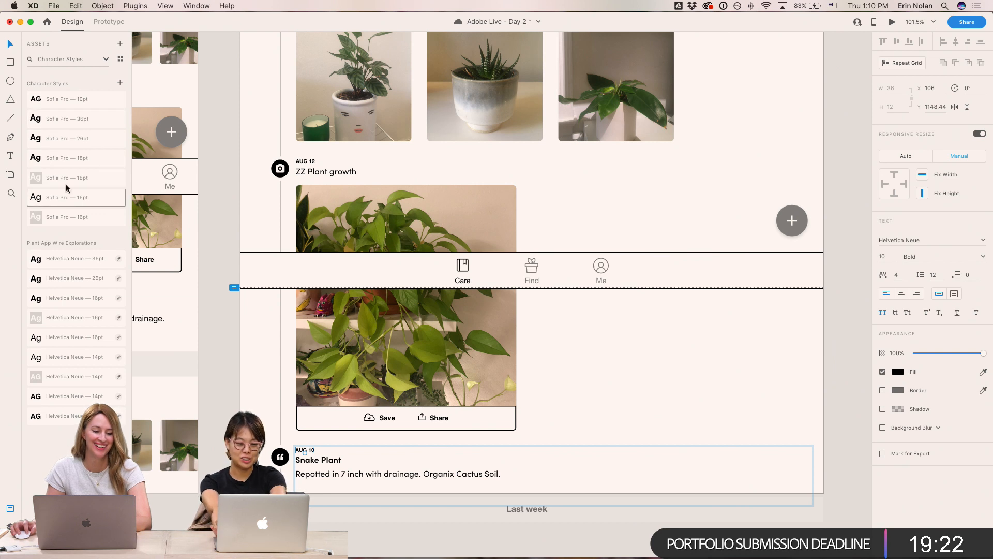
pyautogui.click(80, 100)
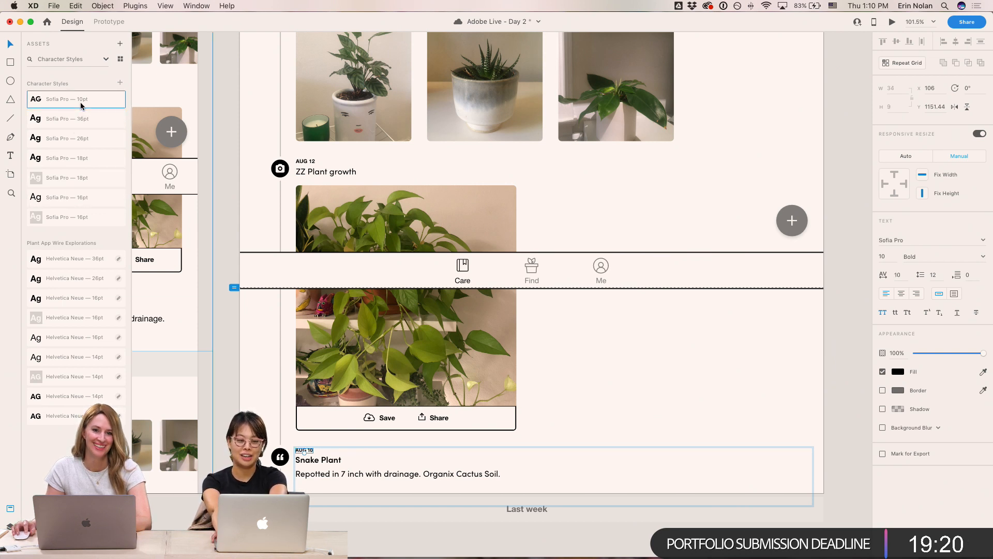
pyautogui.click(216, 184)
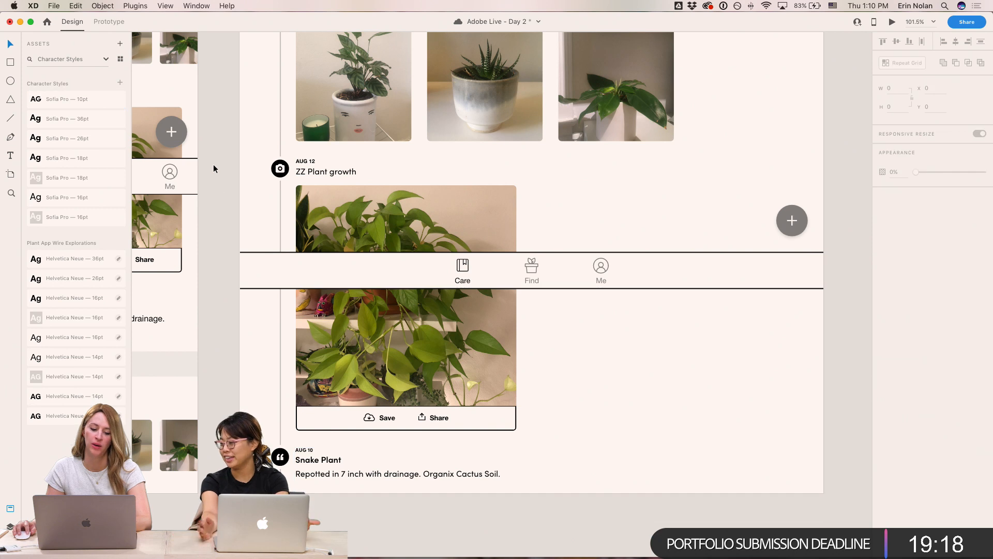
# - Apply the Sofia Pro 26pt character style to the Care title on the mobile screen
pyautogui.scroll(4, 214, 168)
pyautogui.hscroll(-1, 214, 168)
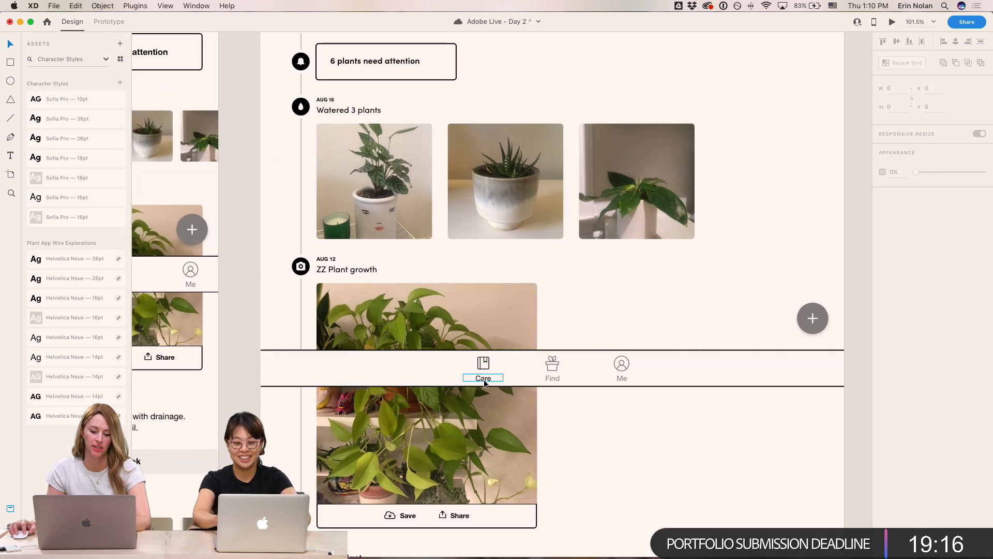
pyautogui.scroll(5, 249, 290)
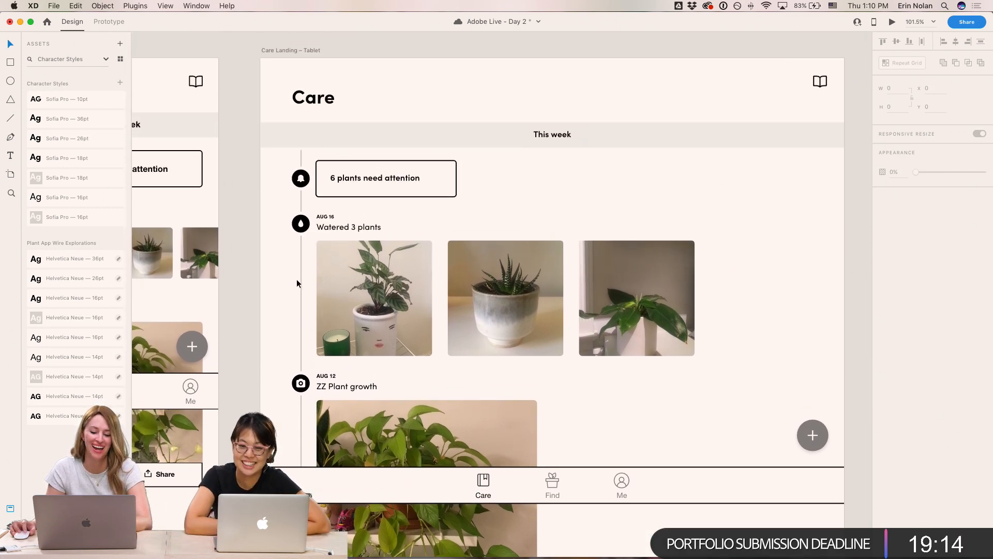
pyautogui.scroll(-4, 702, 352)
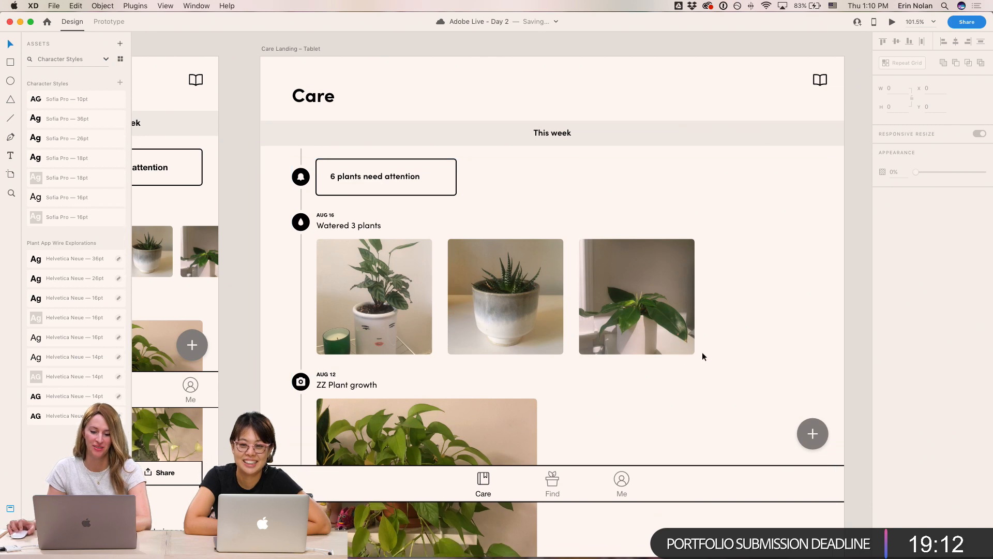
pyautogui.scroll(-5, 731, 358)
pyautogui.scroll(5, 721, 358)
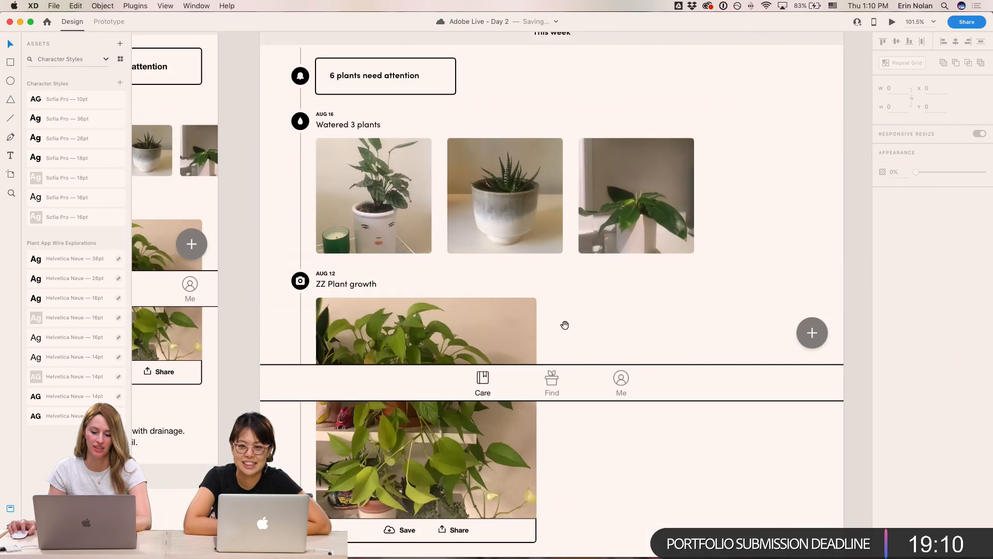
pyautogui.moveTo(522, 311); pyautogui.dragTo(754, 323)
pyautogui.scroll(6, 534, 421)
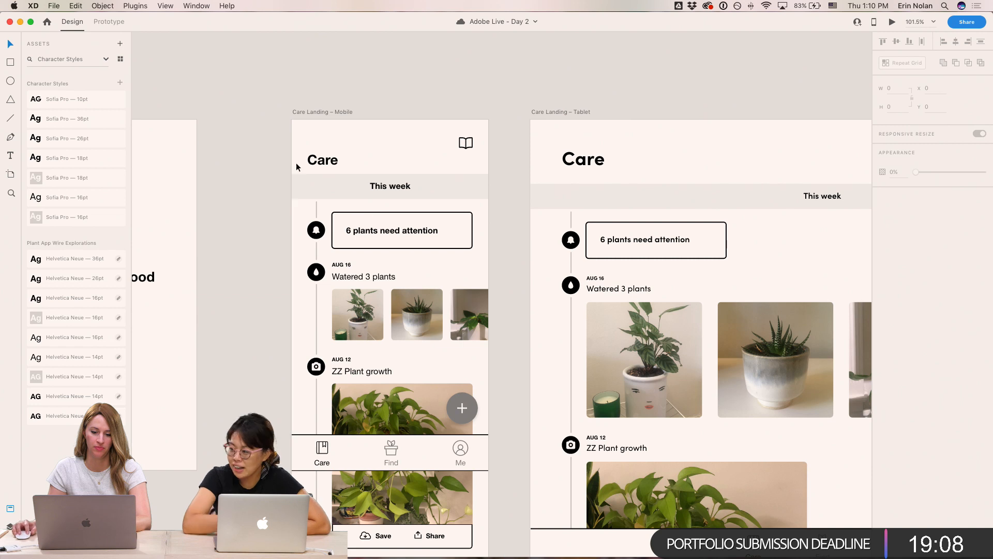
pyautogui.click(323, 163)
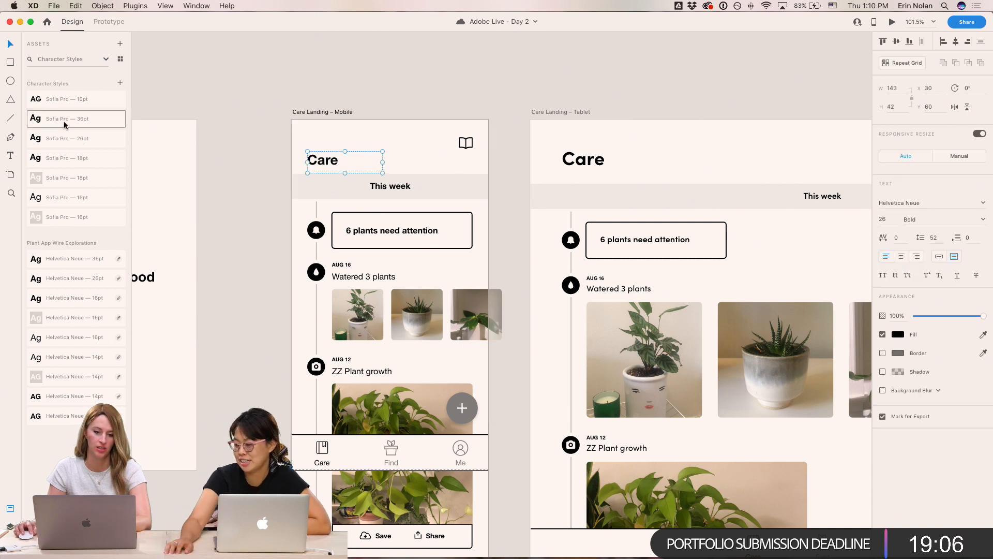
pyautogui.click(70, 142)
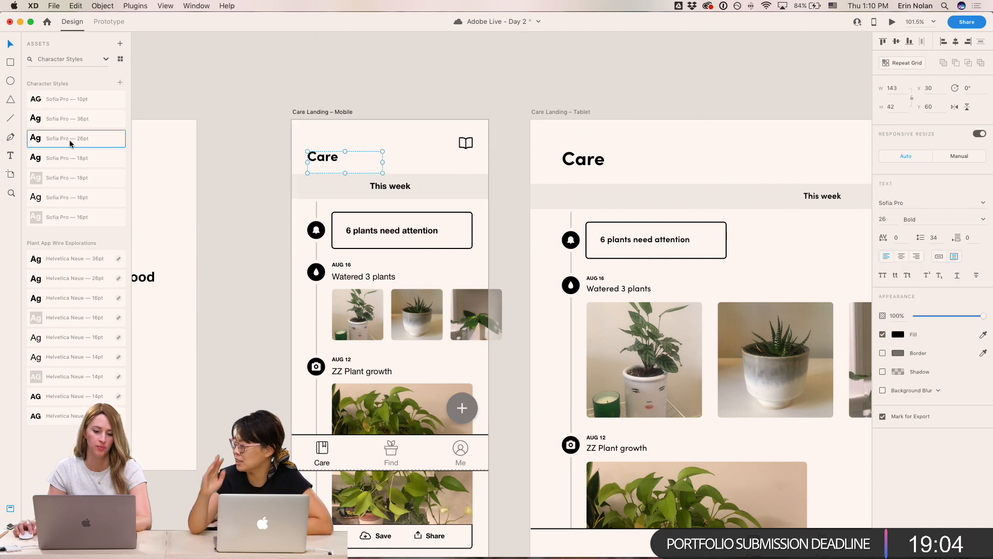
pyautogui.click(227, 194)
# - Apply the Sofia Pro 16pt style to the mobile This week header and paste the tablet header's Semi Bold appearance onto it
pyautogui.doubleClick(387, 185)
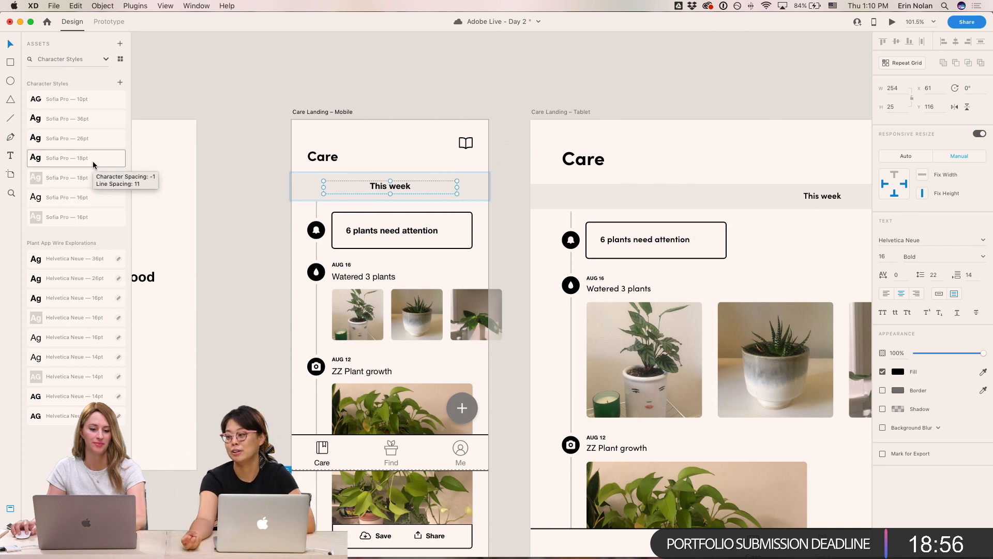
pyautogui.click(92, 198)
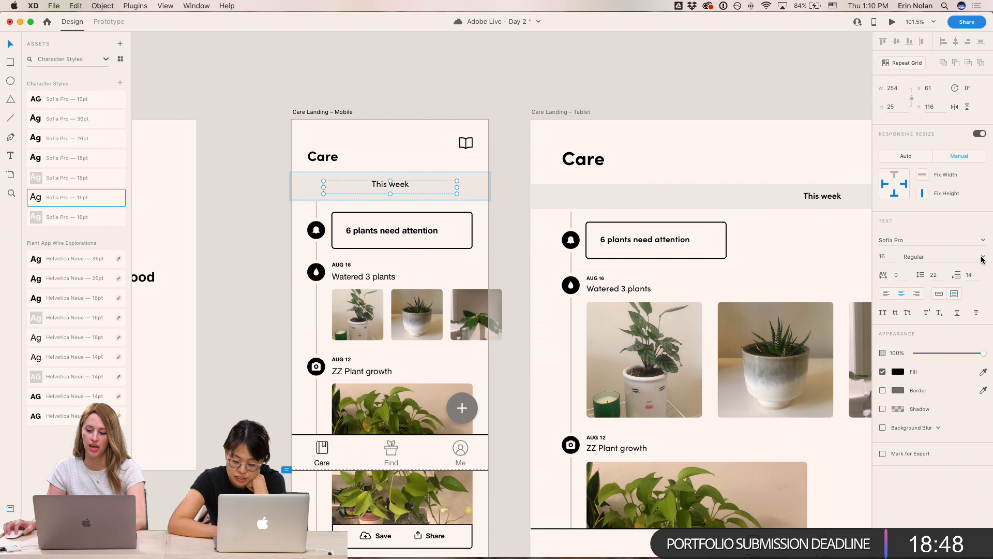
pyautogui.click(826, 200)
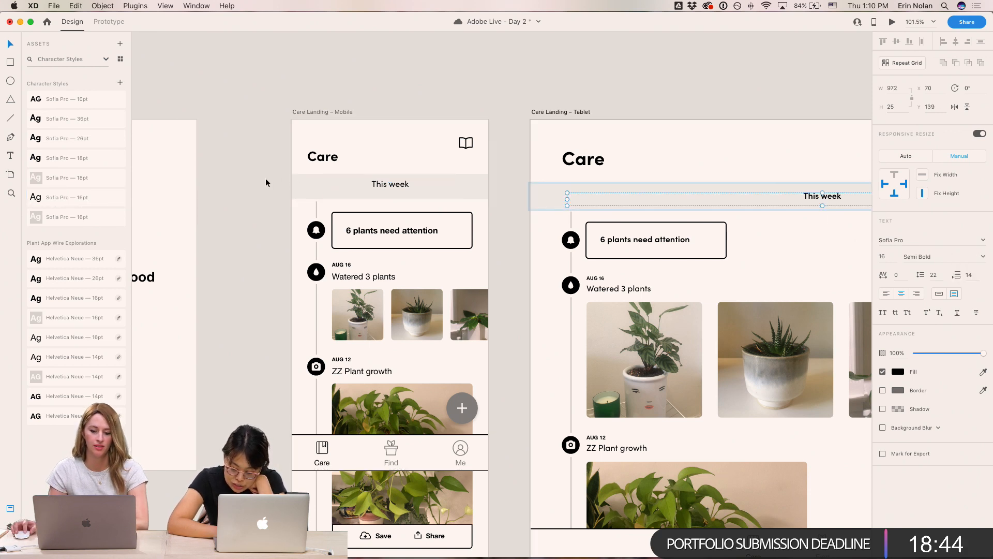
pyautogui.click(389, 185)
pyautogui.press('super+alt+v')
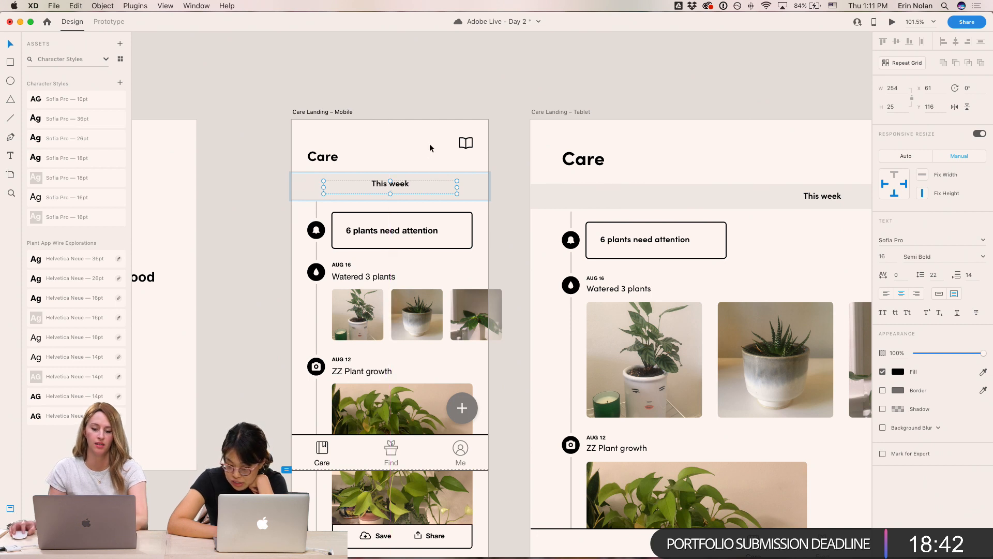
pyautogui.click(492, 78)
pyautogui.keyDown('super'); pyautogui.click(407, 186); pyautogui.keyUp('super')
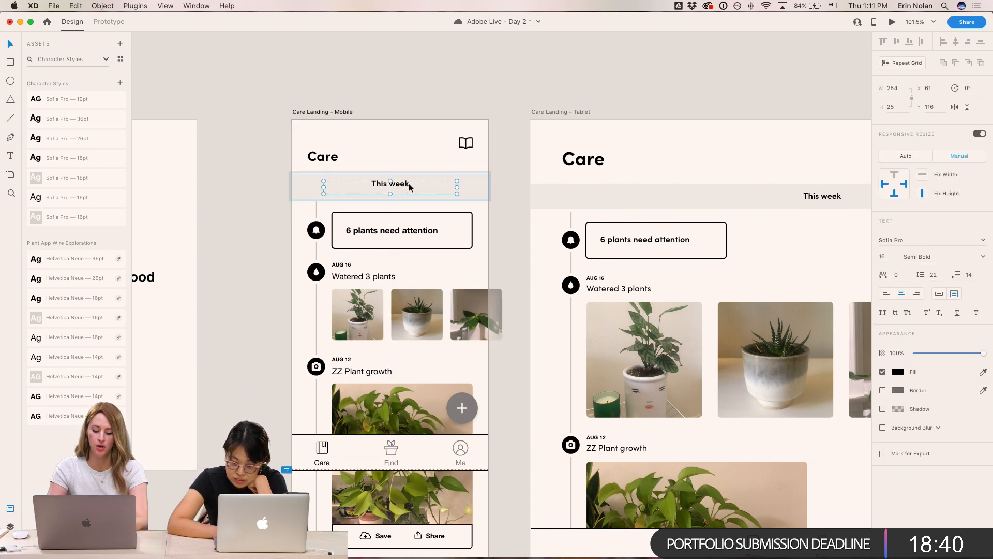
pyautogui.moveTo(410, 184); pyautogui.dragTo(409, 186)
pyautogui.click(552, 77)
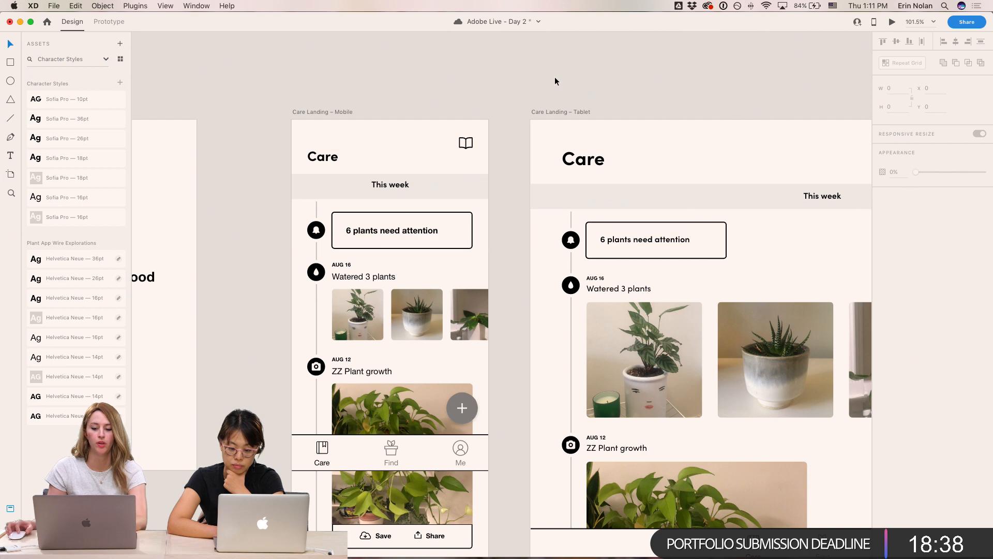
# - Zoom in to inspect the mobile Care screen's typography against the tablet screen
pyautogui.hscroll(-3, 554, 77)
pyautogui.hscroll(1, 554, 77)
pyautogui.press('super+equal')
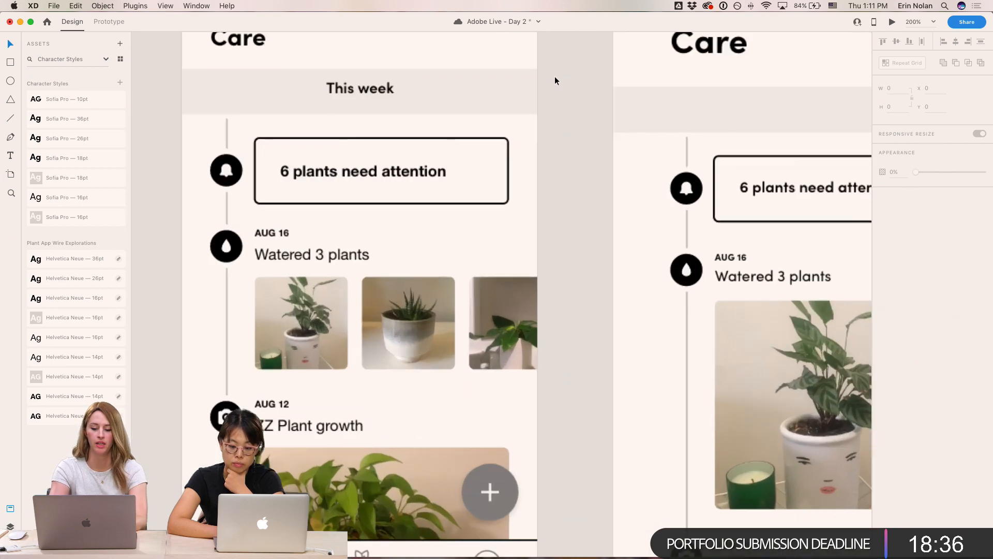
pyautogui.moveTo(555, 78); pyautogui.dragTo(652, 268)
pyautogui.press('super+minus')
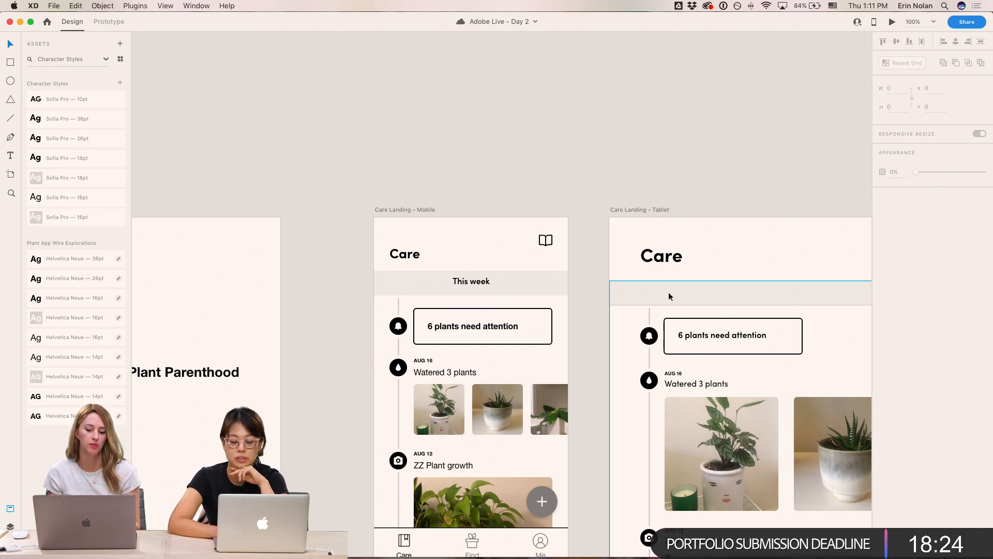
pyautogui.scroll(-3, 694, 318)
pyautogui.hscroll(5, 694, 318)
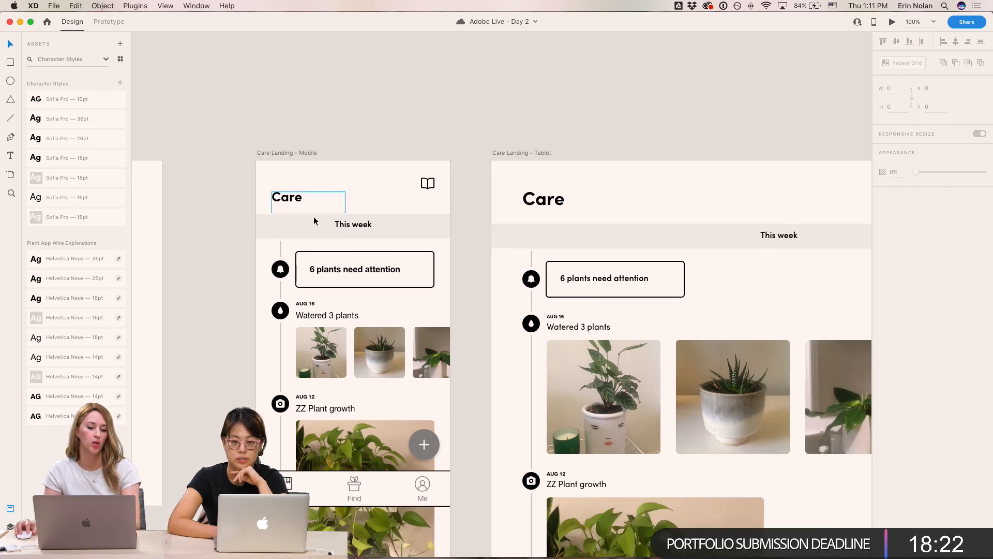
# - Switch to Chrome and open the Ghostly Ferns website in a new tab
pyautogui.click(479, 544)
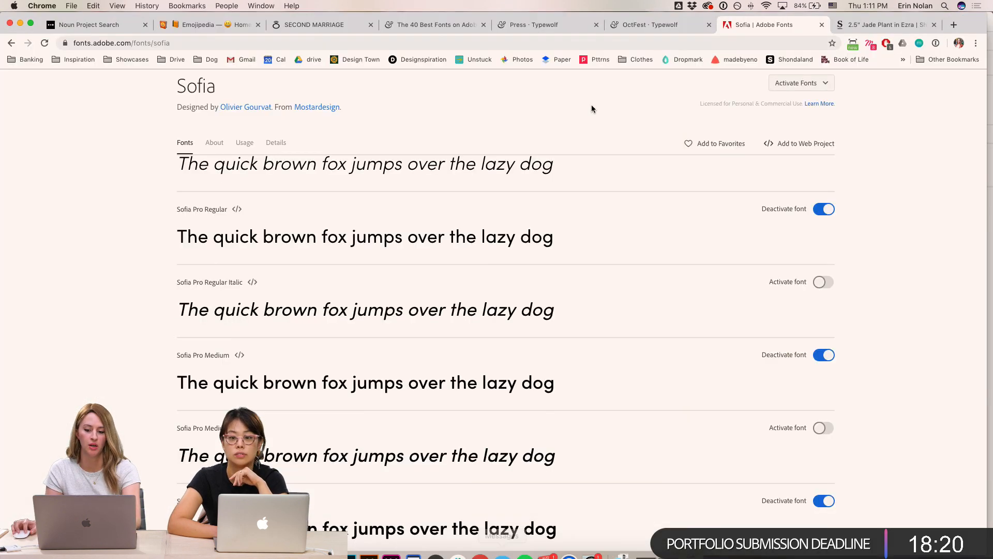
pyautogui.click(953, 25)
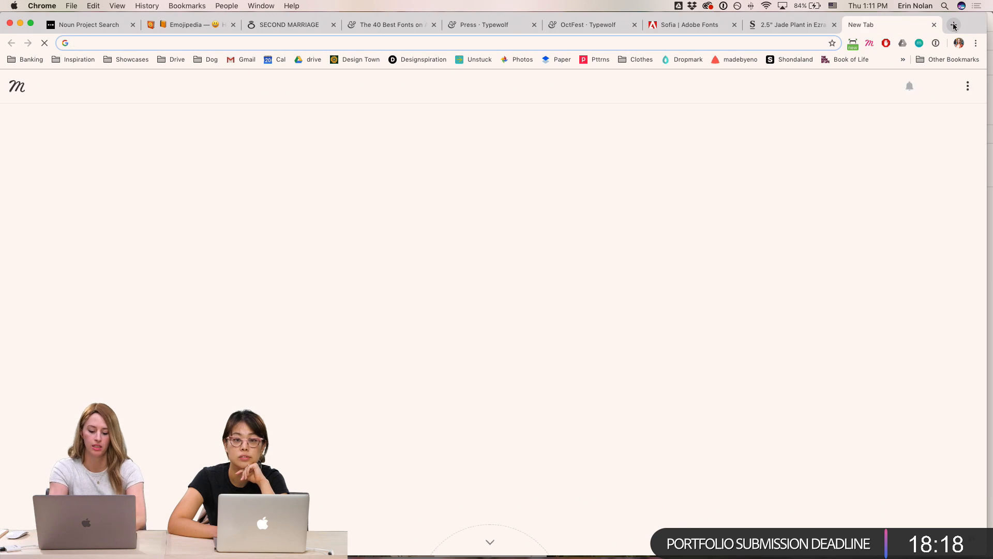
pyautogui.write('ghostlyferns')
pyautogui.press('Return')
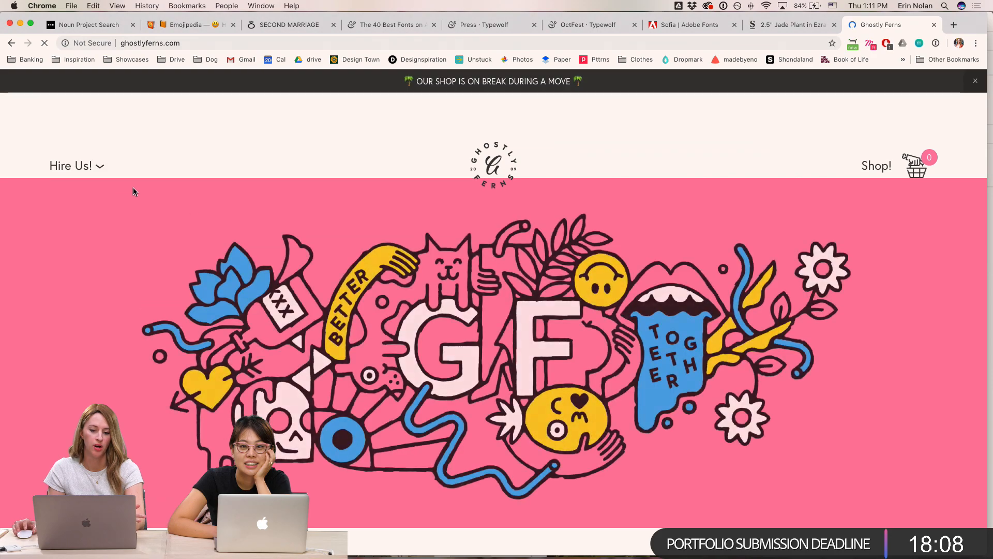
# - Scroll through the Ghostly Ferns site to examine its typography and layout
pyautogui.scroll(-10, 270, 255)
pyautogui.scroll(-15, 270, 255)
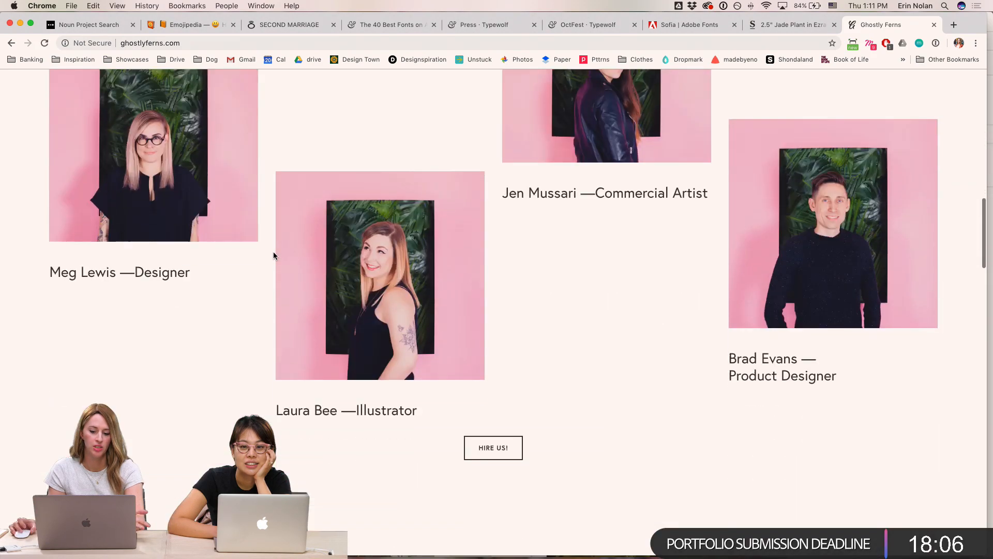
pyautogui.scroll(20, 282, 255)
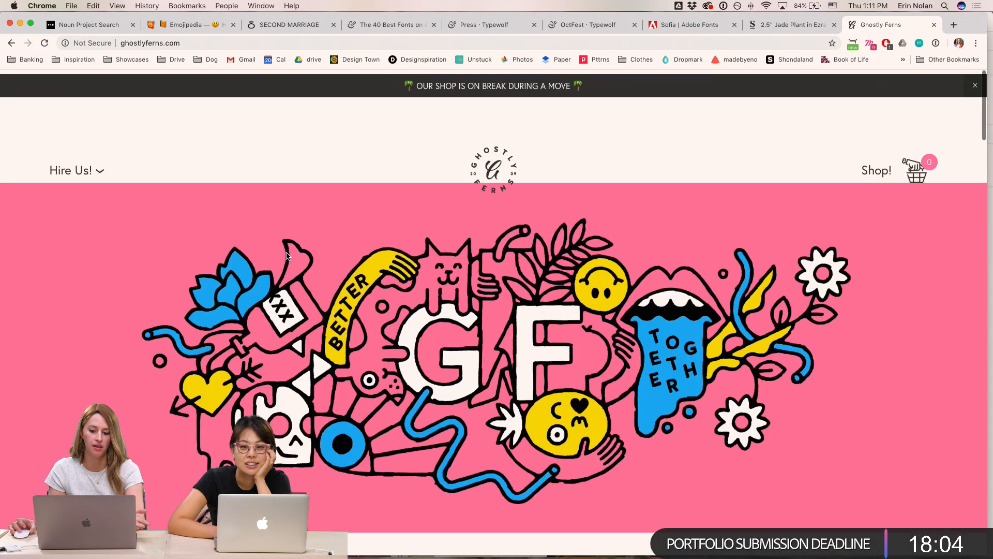
pyautogui.scroll(-3, 469, 184)
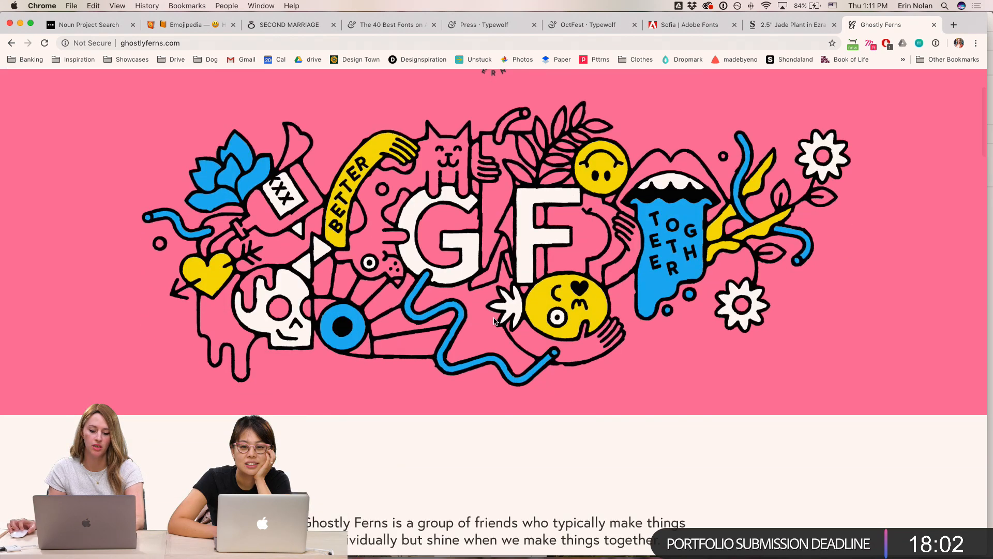
pyautogui.scroll(-12, 494, 322)
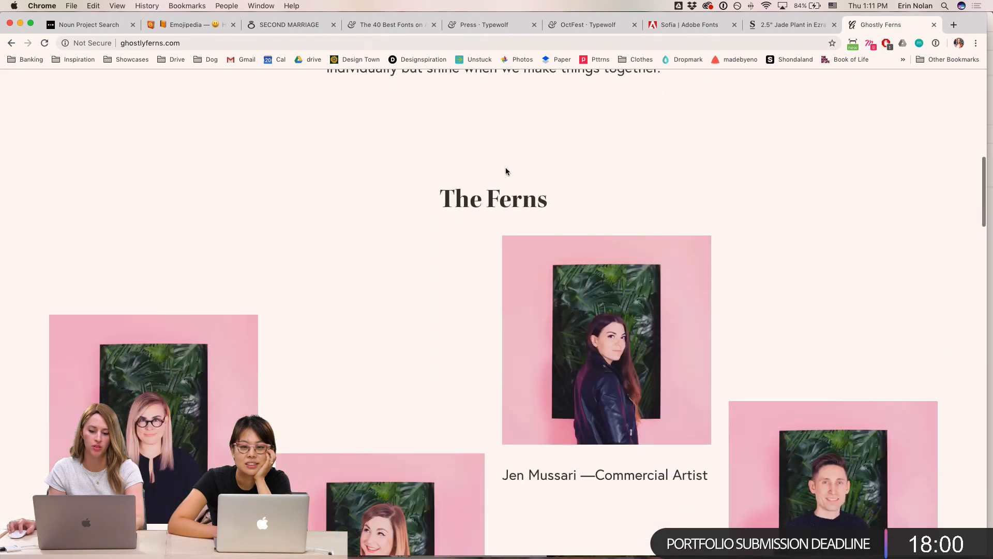
pyautogui.scroll(-6, 574, 240)
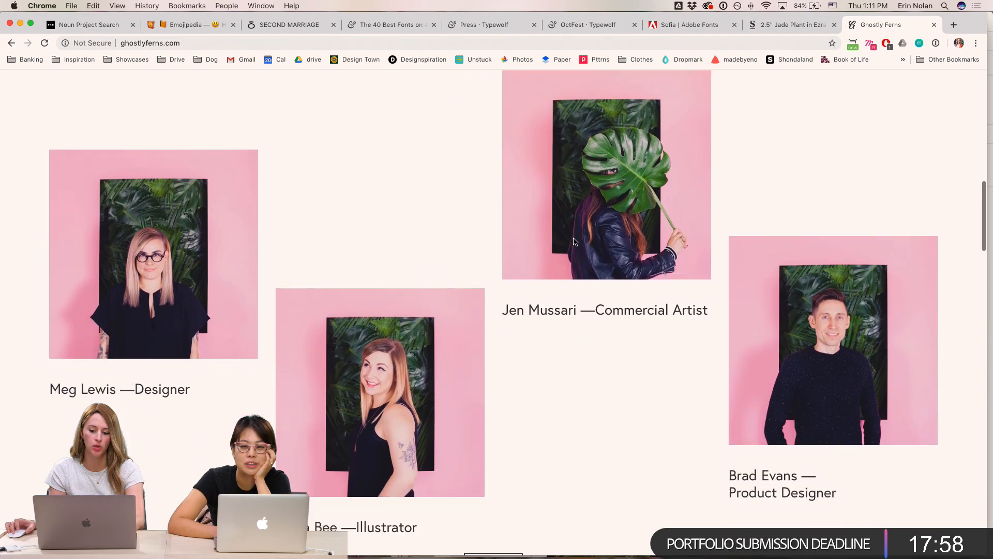
pyautogui.scroll(-12, 496, 361)
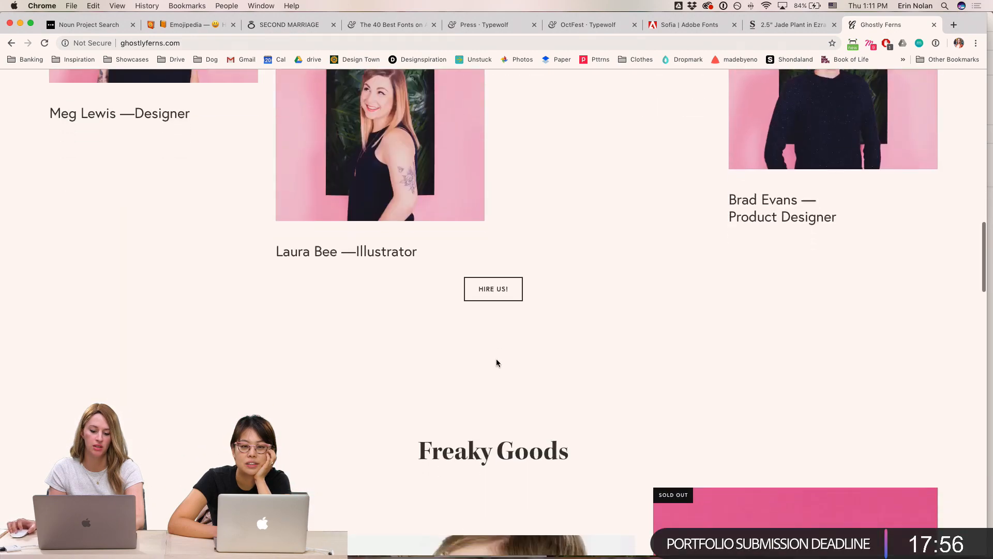
pyautogui.scroll(-15, 500, 362)
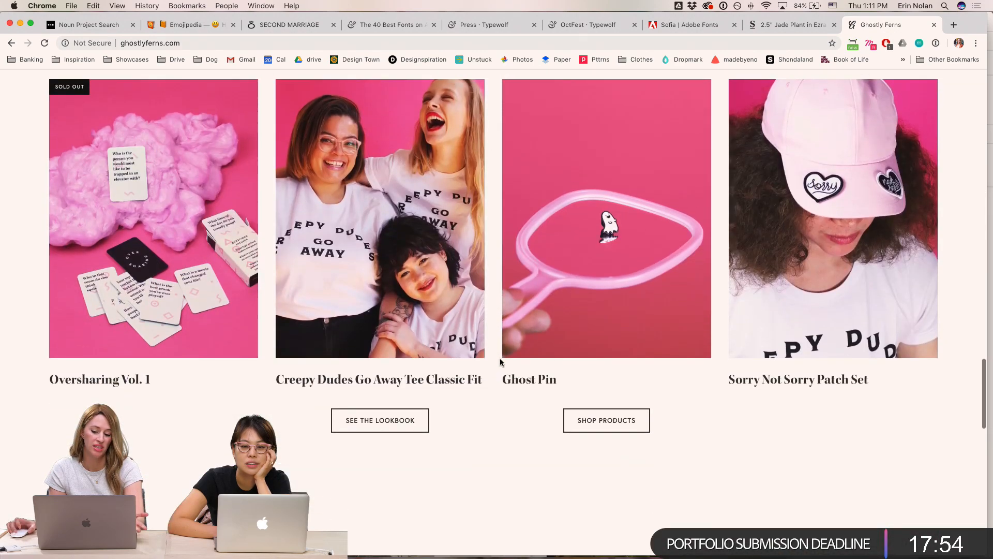
pyautogui.scroll(15, 501, 361)
pyautogui.scroll(20, 503, 361)
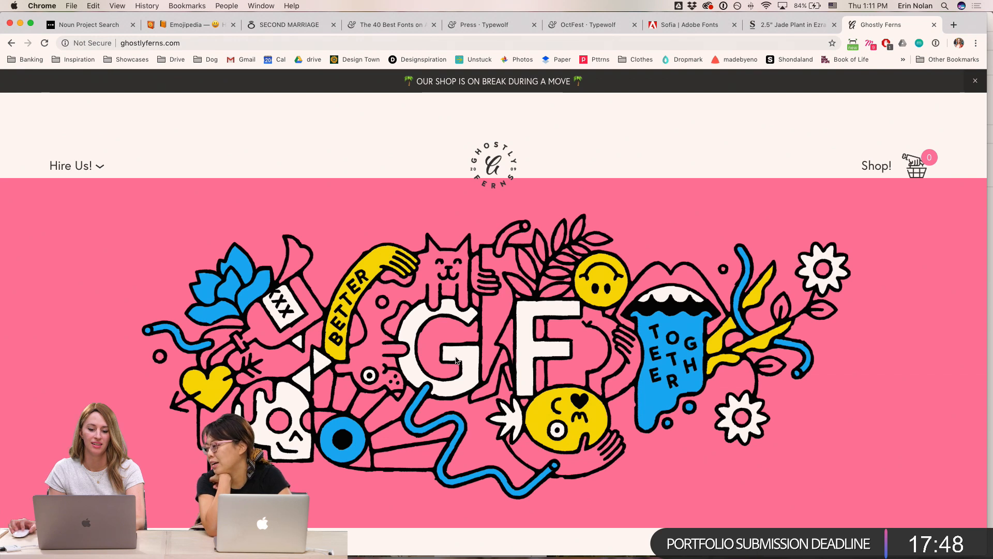
# - Switch back to Adobe XD and inspect the mobile This week header's text settings
pyautogui.moveTo(496, 553)
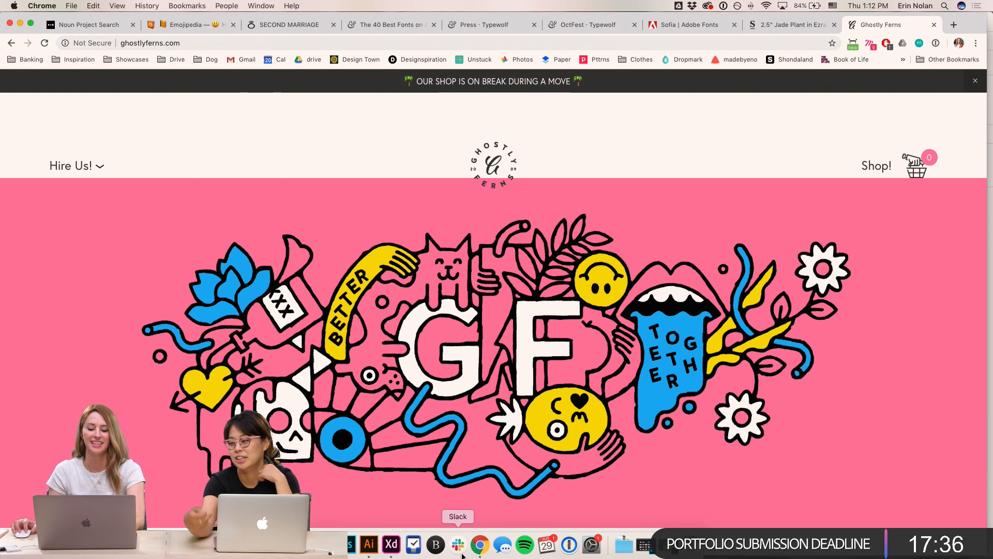
pyautogui.click(387, 549)
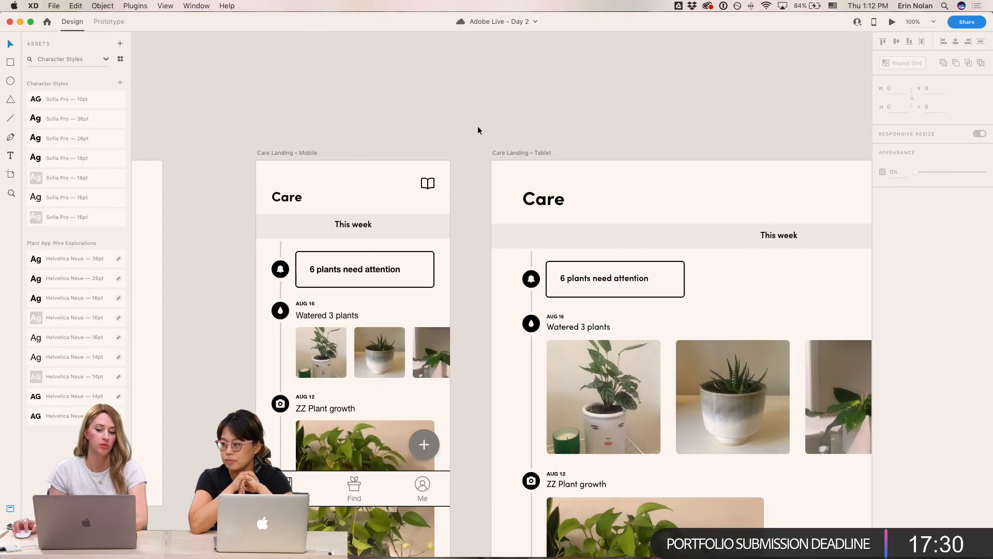
pyautogui.scroll(-3, 486, 129)
pyautogui.hscroll(-2, 486, 129)
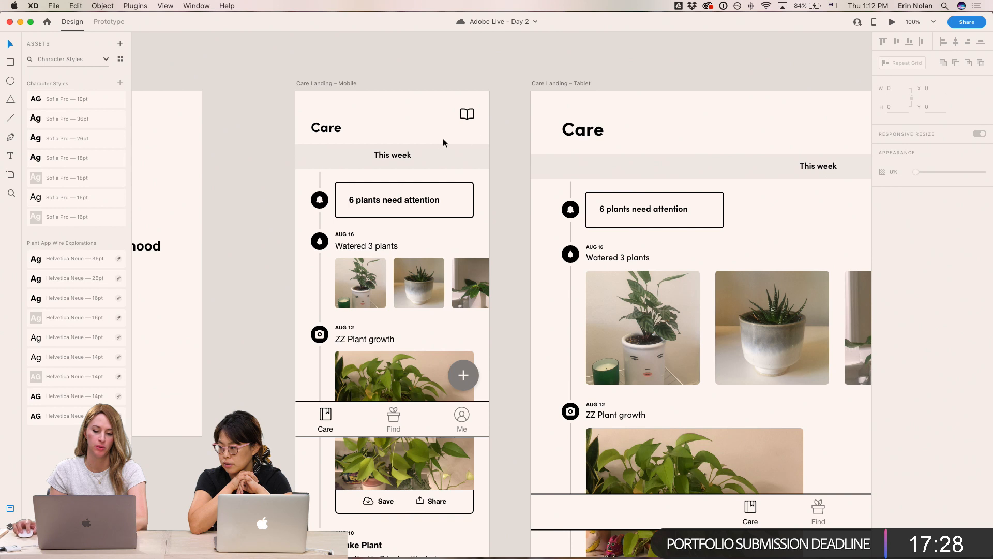
pyautogui.click(403, 158)
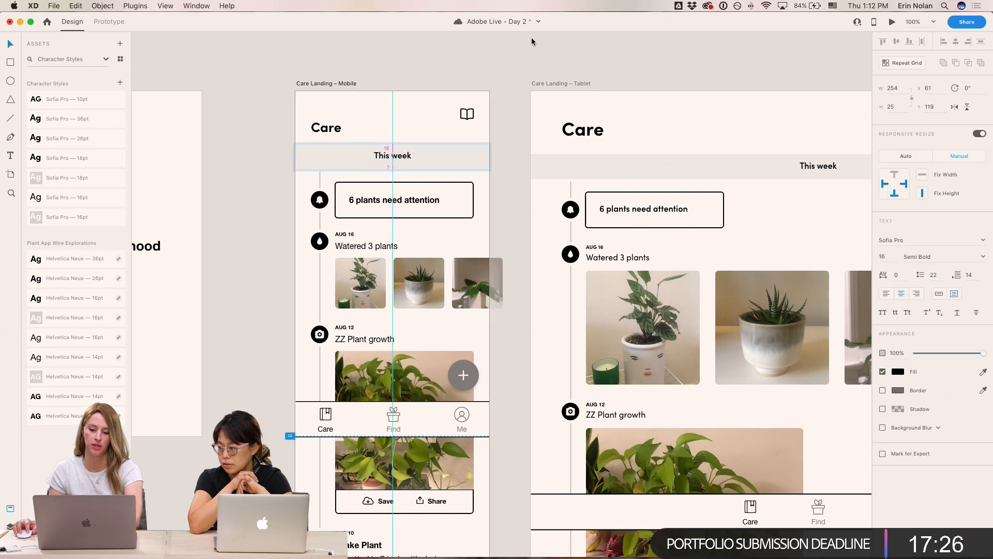
pyautogui.click(516, 83)
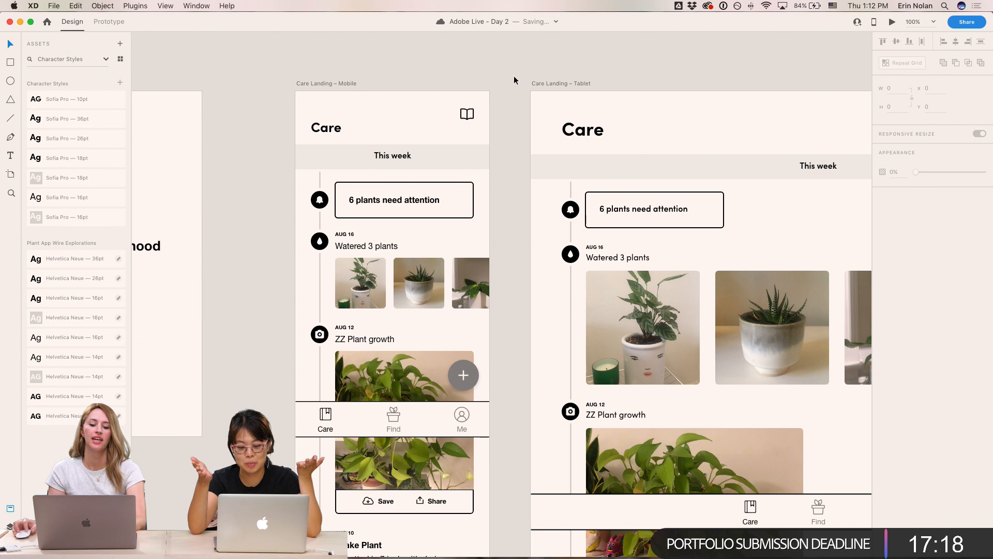
# - Apply the Sofia Pro 16pt style to the mobile 6 plants need attention text and set its weight to Semi Bold
pyautogui.doubleClick(420, 201)
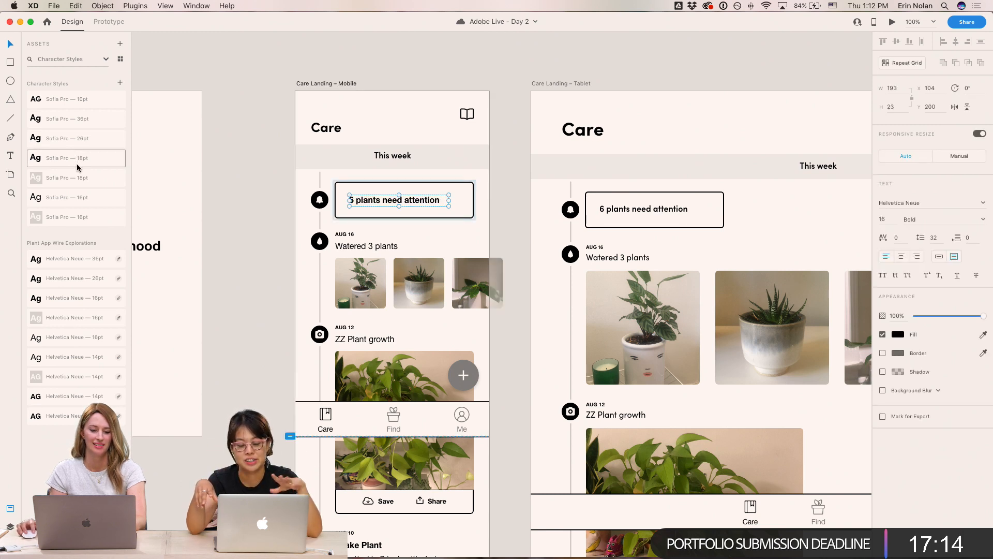
pyautogui.click(89, 199)
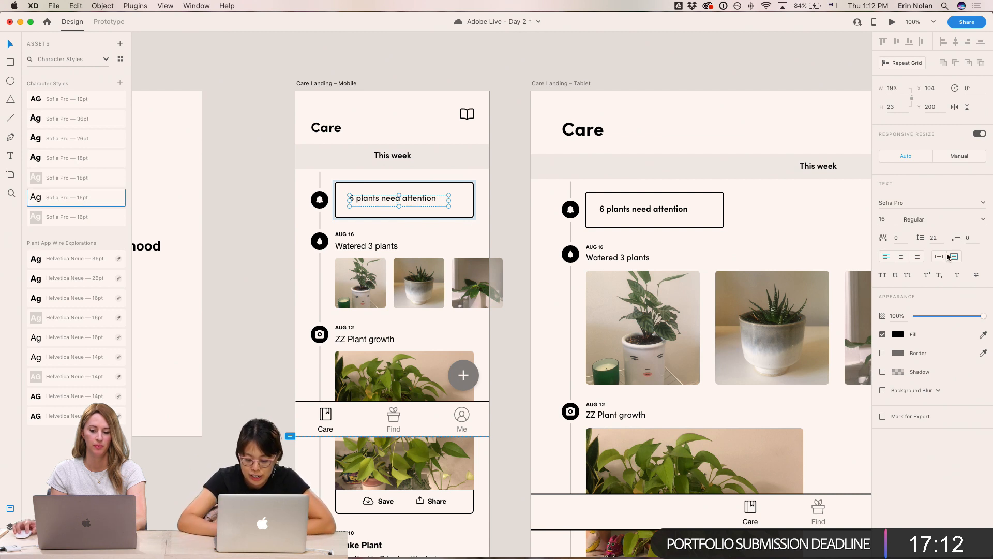
pyautogui.click(983, 220)
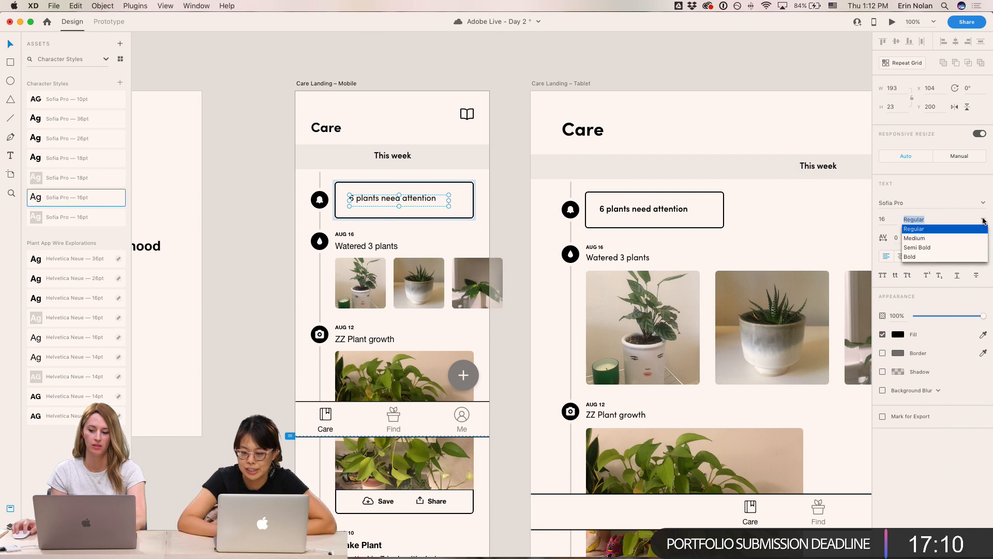
pyautogui.click(926, 249)
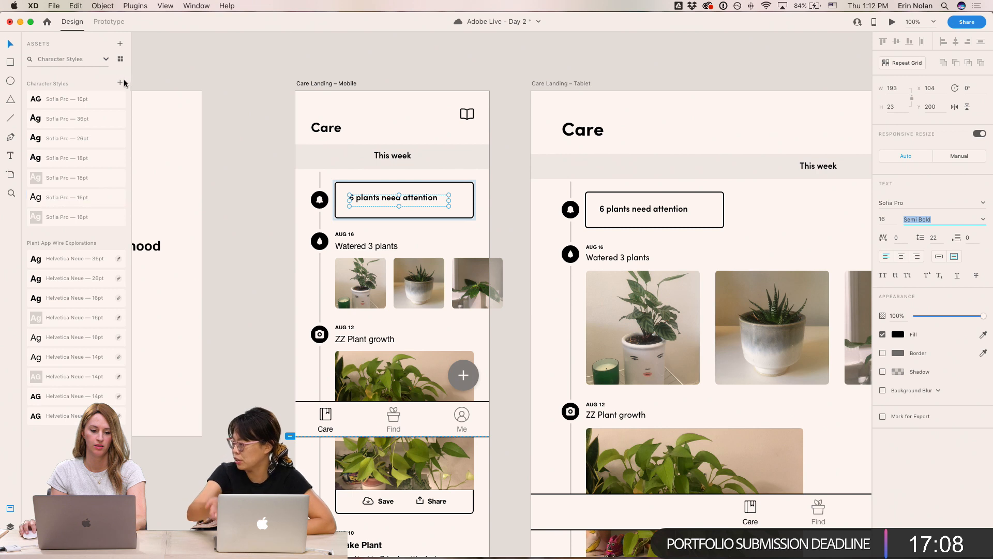
# - Save the attention text's appearance as a new character style and move it beside the other 16pt styles
pyautogui.click(120, 83)
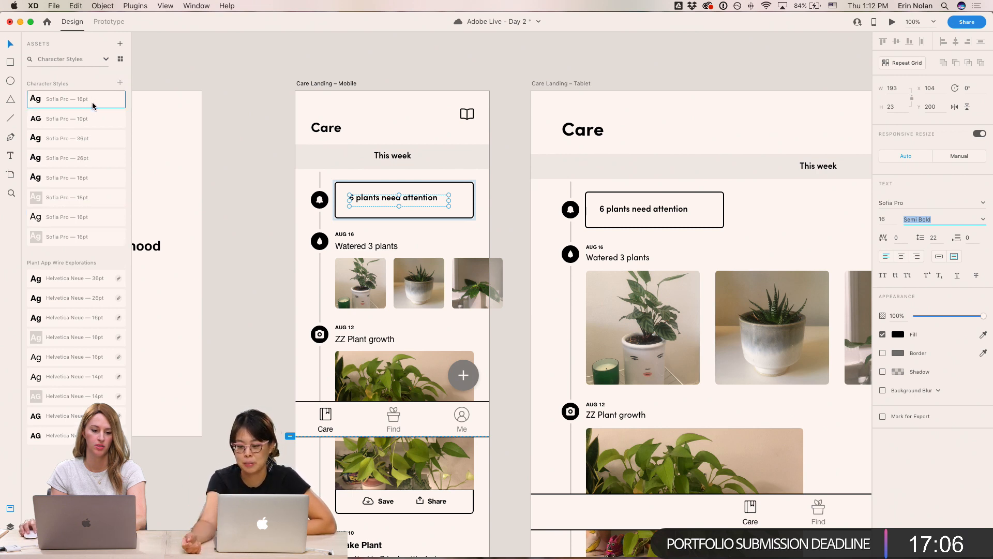
pyautogui.moveTo(86, 110); pyautogui.dragTo(83, 220)
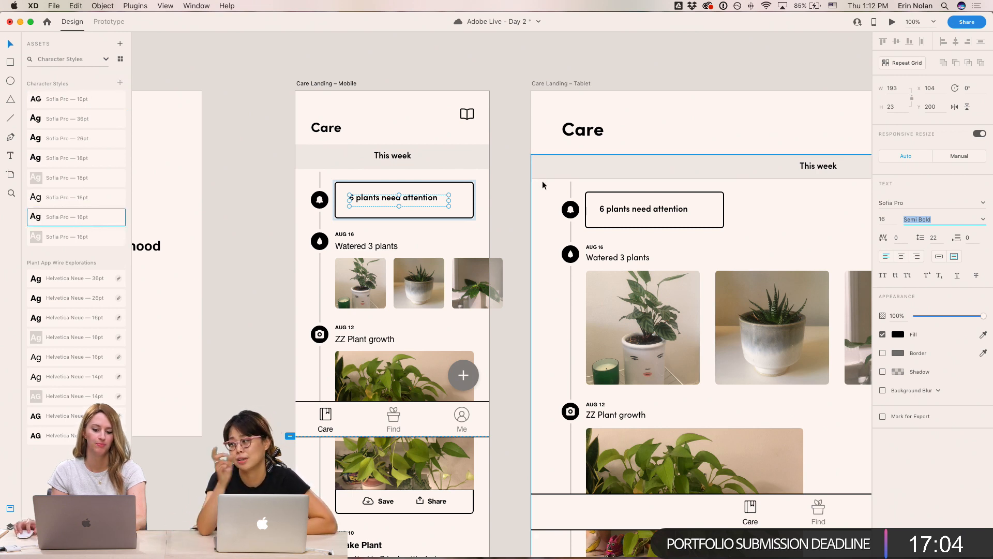
# - Compare the tablet and mobile 6 plants need attention texts' formatting
pyautogui.click(611, 211)
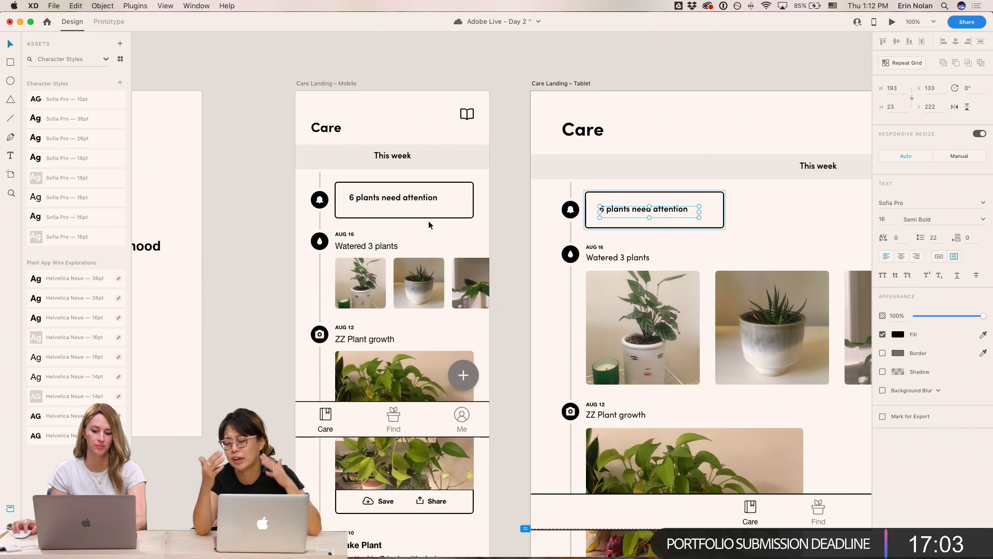
pyautogui.click(404, 203)
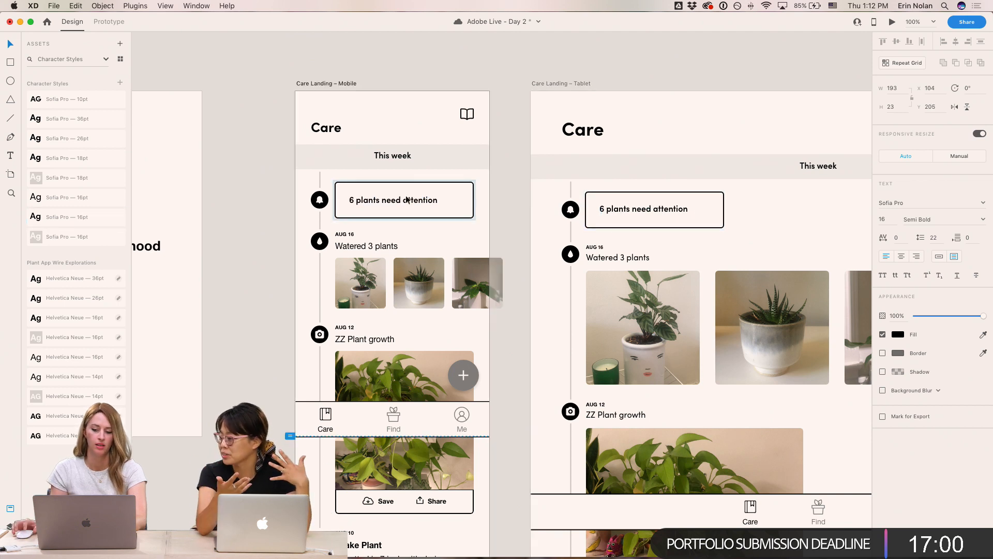
pyautogui.click(661, 76)
pyautogui.click(656, 214)
pyautogui.press('Down')
pyautogui.press('Down')
pyautogui.click(745, 52)
# - Select the AUG 16, AUG 12 and AUG 10 date labels on the mobile screen and apply the Sofia Pro 10pt style
pyautogui.moveTo(518, 313); pyautogui.dragTo(536, 288)
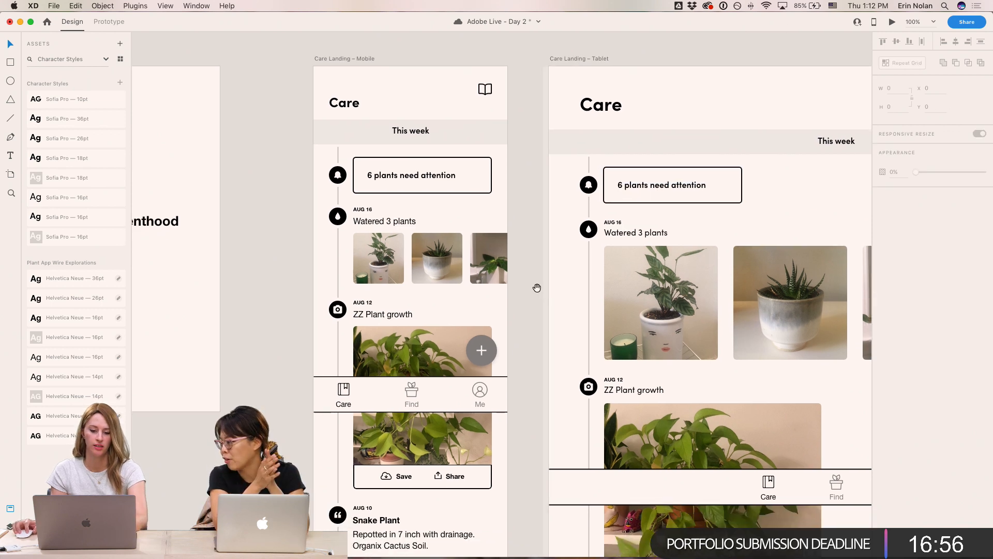
pyautogui.doubleClick(364, 208)
pyautogui.keyDown('shift'); pyautogui.click(362, 303); pyautogui.keyUp('shift')
pyautogui.keyDown('shift'); pyautogui.click(364, 507); pyautogui.keyUp('shift')
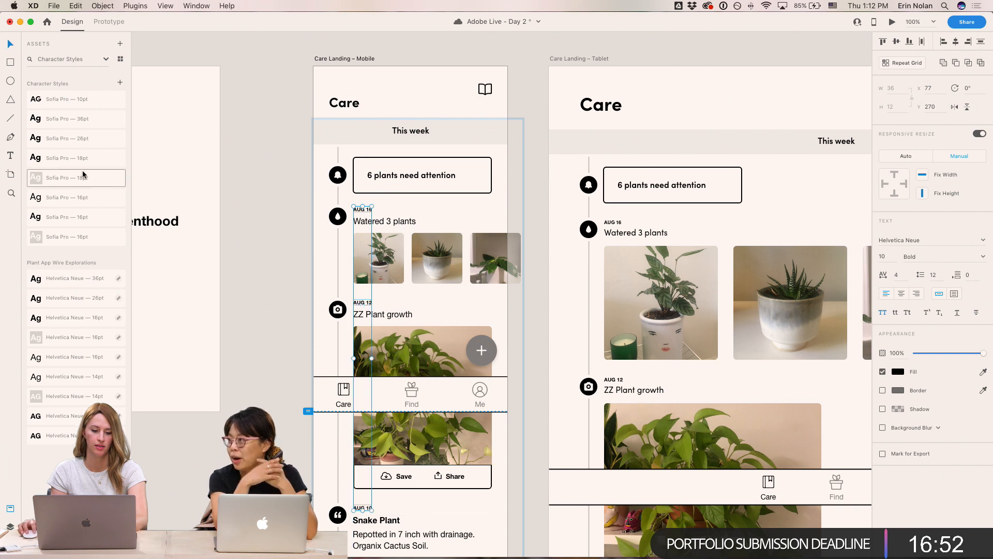
pyautogui.click(93, 100)
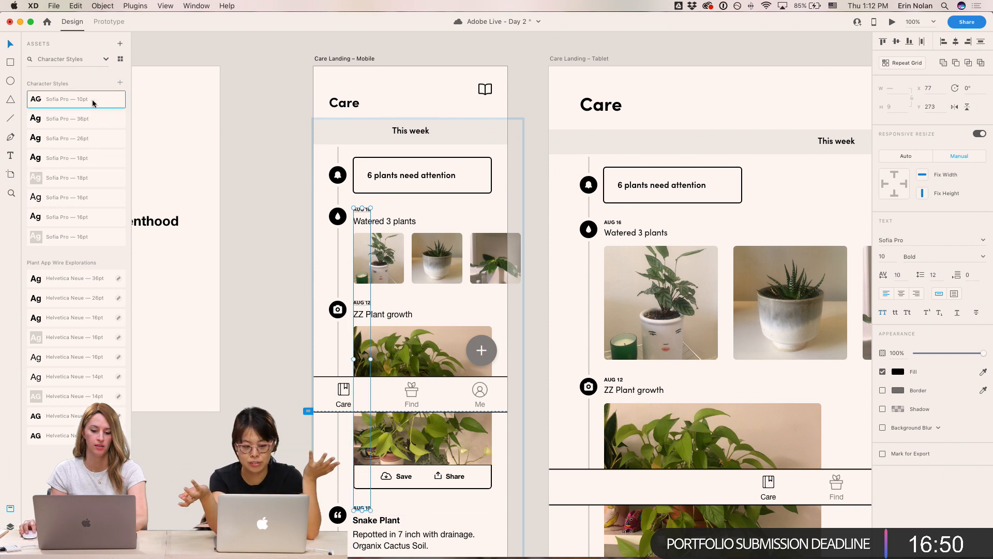
# - Apply the regular Sofia Pro 16pt style to the Watered 3 plants, ZZ Plant growth and Snake Plant entries
pyautogui.click(393, 221)
pyautogui.keyDown('shift'); pyautogui.click(393, 316); pyautogui.keyUp('shift')
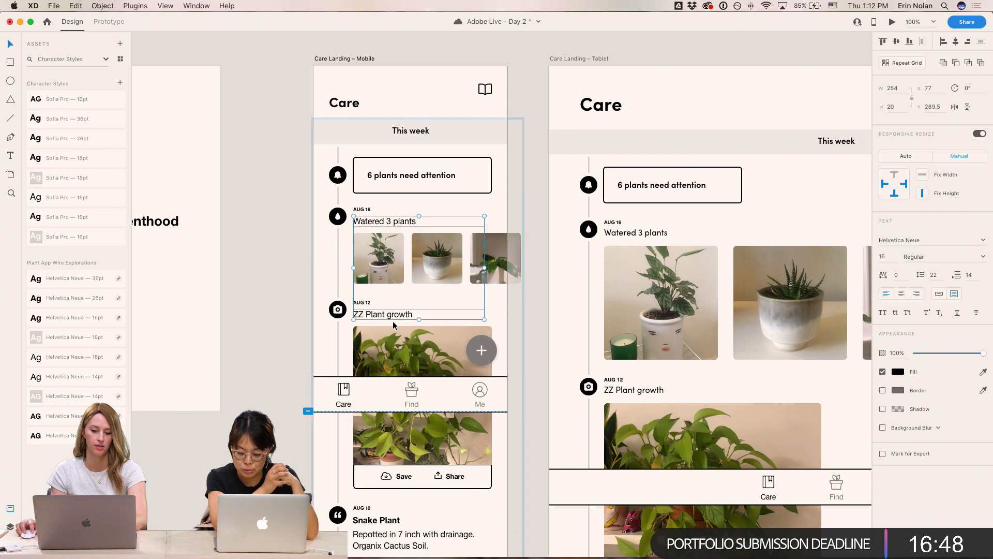
pyautogui.keyDown('shift'); pyautogui.click(376, 519); pyautogui.keyUp('shift')
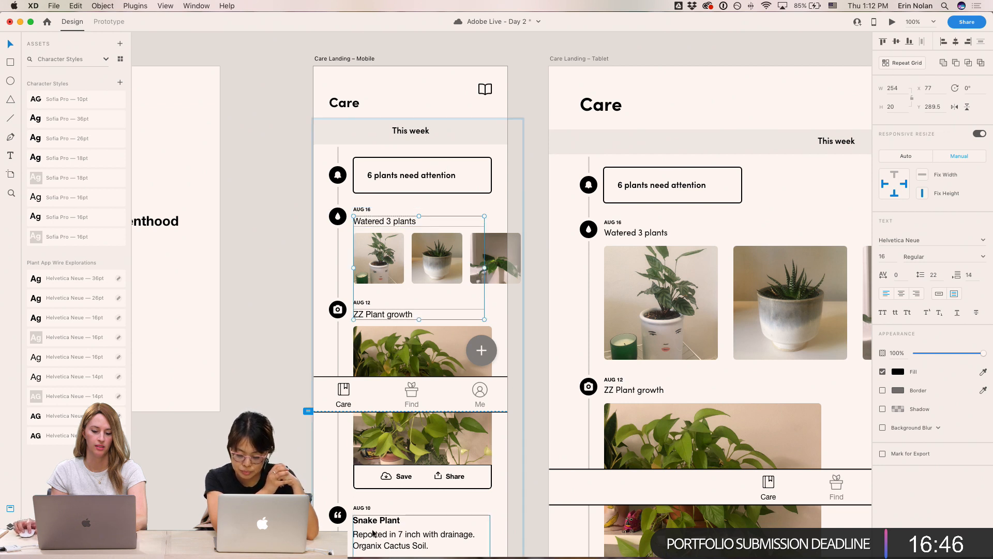
pyautogui.click(82, 216)
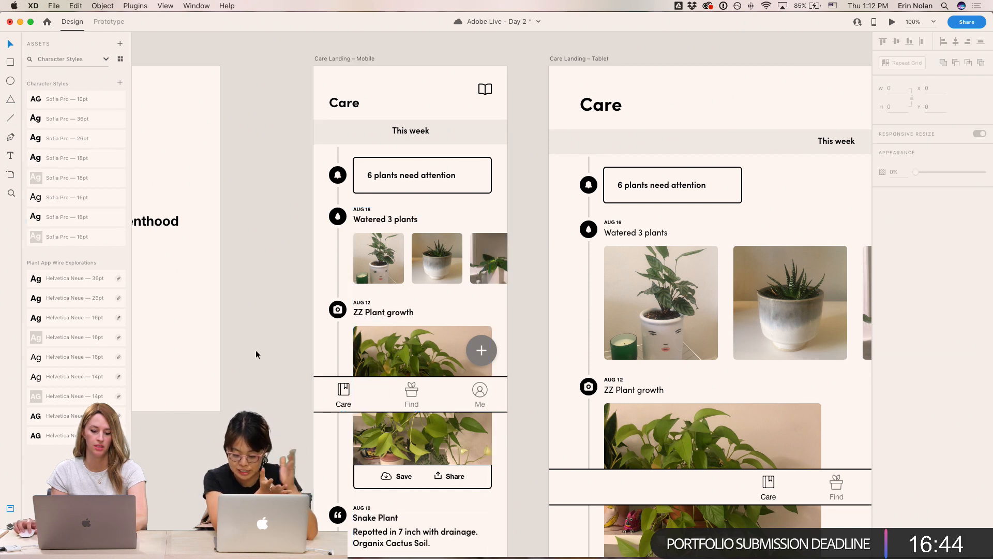
pyautogui.press('super+z')
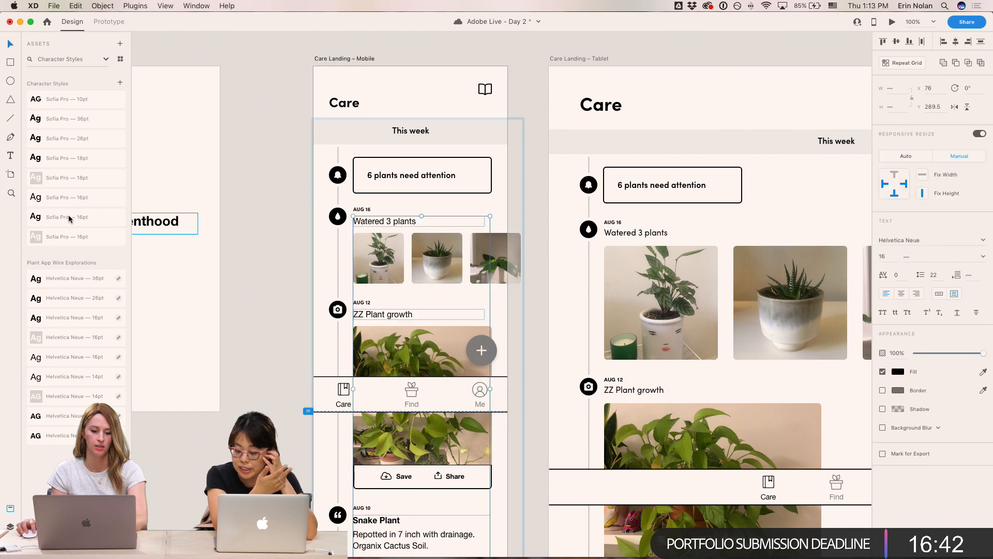
pyautogui.click(67, 197)
pyautogui.click(217, 293)
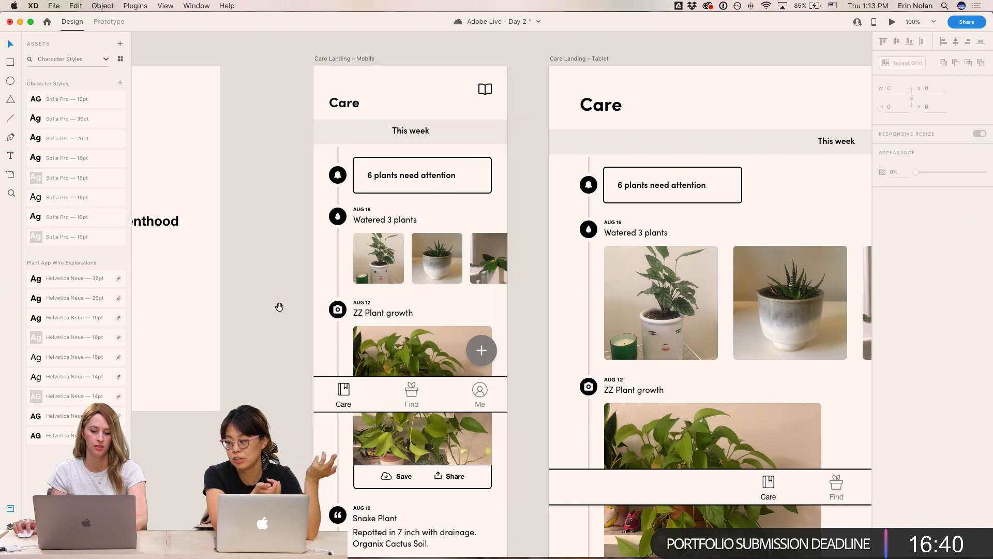
# - Set the Snake Plant title's weight to Semi Bold
pyautogui.scroll(-5, 277, 305)
pyautogui.doubleClick(368, 453)
pyautogui.doubleClick(368, 453)
pyautogui.moveTo(332, 432); pyautogui.dragTo(380, 433)
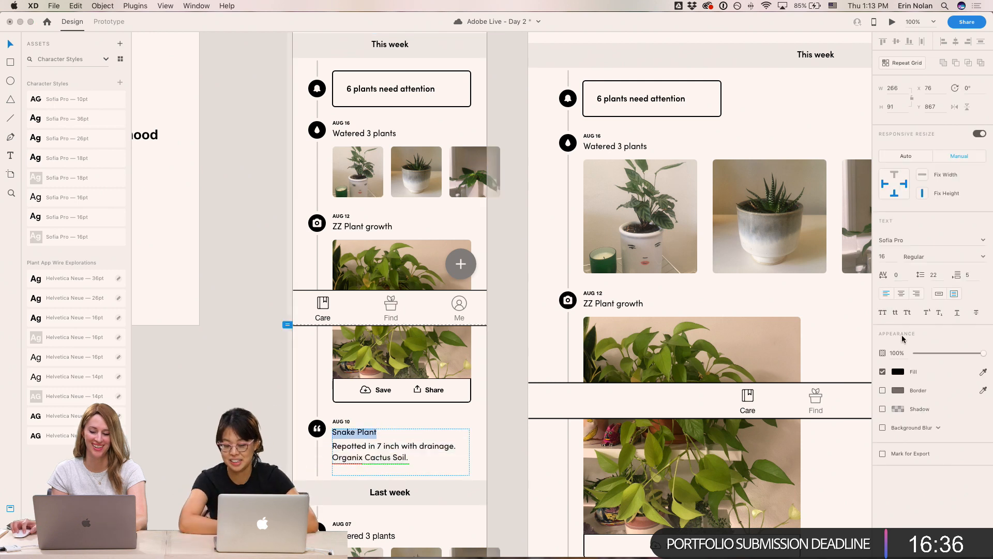
pyautogui.click(982, 257)
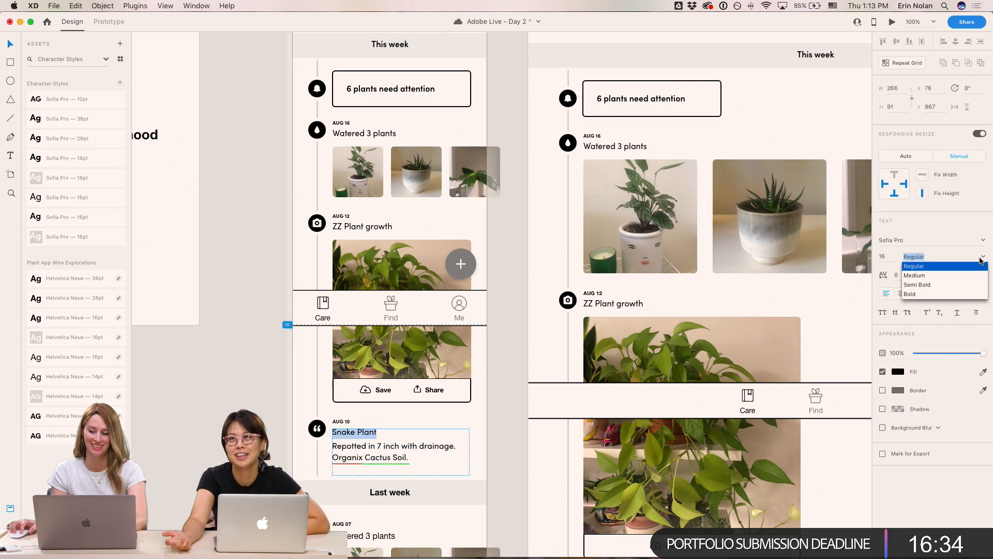
pyautogui.click(929, 286)
# - Apply the regular Sofia Pro 16pt style to the mobile Add plant form's Aloe, Every 3 weeks and Kitchen counter values
pyautogui.click(244, 227)
pyautogui.moveTo(244, 226); pyautogui.dragTo(202, 389)
pyautogui.moveTo(267, 417); pyautogui.dragTo(236, 128)
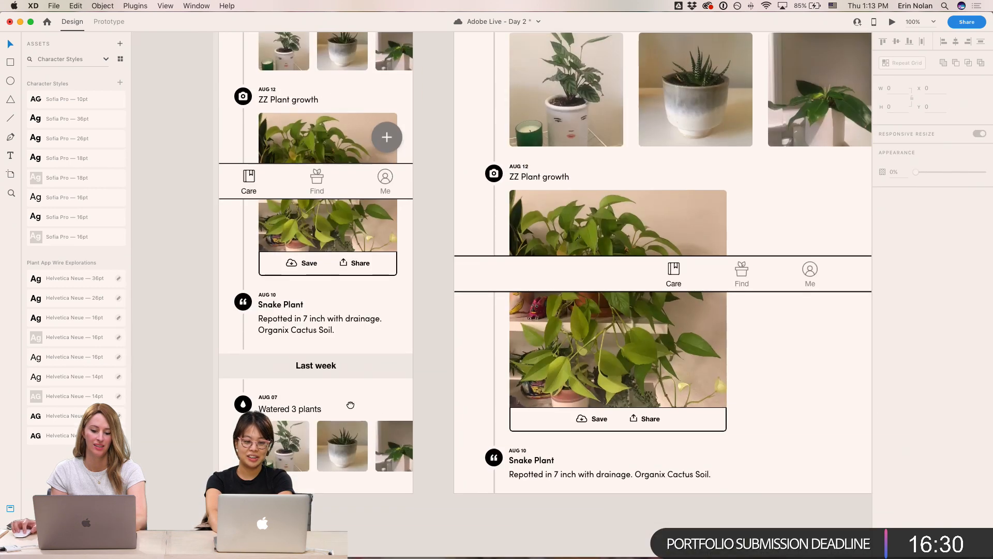
pyautogui.moveTo(347, 407); pyautogui.dragTo(310, 401)
pyautogui.moveTo(315, 65); pyautogui.dragTo(198, 313)
pyautogui.moveTo(625, 319); pyautogui.dragTo(227, 291)
pyautogui.moveTo(719, 298); pyautogui.dragTo(375, 307)
pyautogui.moveTo(700, 342); pyautogui.dragTo(449, 312)
pyautogui.moveTo(671, 367); pyautogui.dragTo(565, 361)
pyautogui.moveTo(619, 379); pyautogui.dragTo(372, 372)
pyautogui.moveTo(708, 360); pyautogui.dragTo(272, 362)
pyautogui.moveTo(502, 351); pyautogui.dragTo(124, 362)
pyautogui.moveTo(602, 319); pyautogui.dragTo(300, 336)
pyautogui.moveTo(543, 321); pyautogui.dragTo(196, 331)
pyautogui.moveTo(455, 325); pyautogui.dragTo(403, 324)
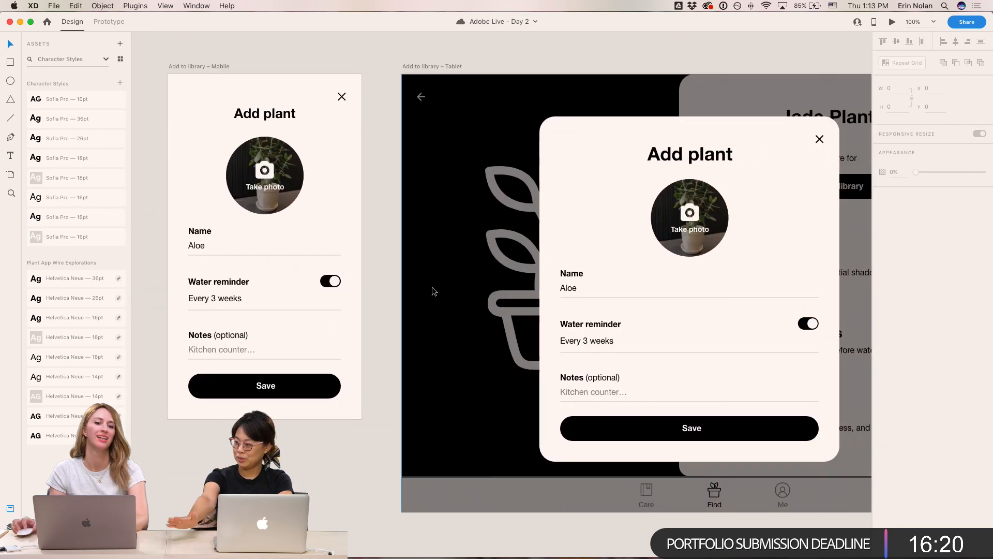
pyautogui.hscroll(-3, 436, 288)
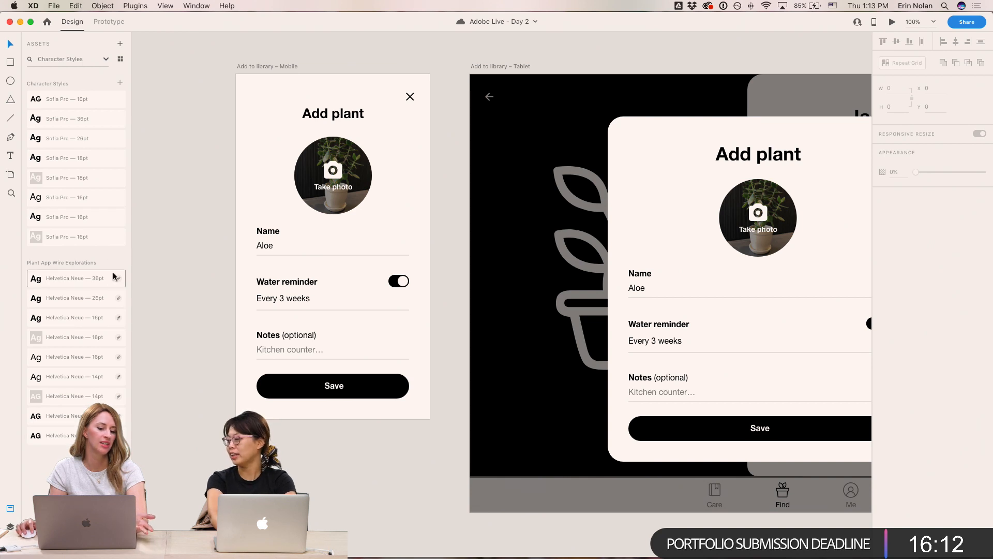
pyautogui.doubleClick(266, 251)
pyautogui.keyDown('shift'); pyautogui.click(295, 301); pyautogui.keyUp('shift')
pyautogui.keyDown('shift'); pyautogui.click(282, 350); pyautogui.keyUp('shift')
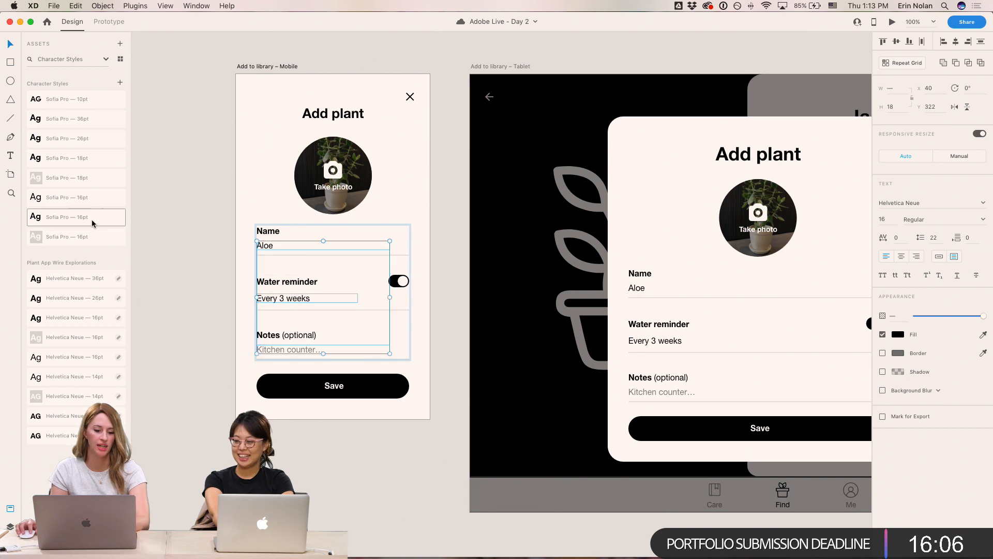
pyautogui.click(88, 197)
# - Apply the Semi Bold Sofia Pro 16pt style to the Name, Water reminder and Notes labels
pyautogui.click(206, 279)
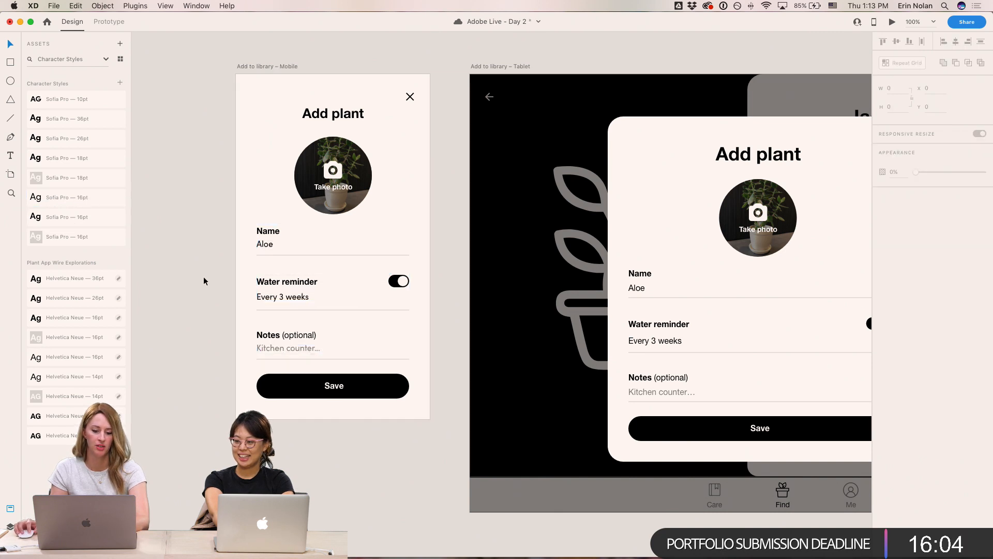
pyautogui.doubleClick(264, 230)
pyautogui.keyDown('shift'); pyautogui.click(277, 287); pyautogui.keyUp('shift')
pyautogui.keyDown('shift'); pyautogui.click(270, 335); pyautogui.keyUp('shift')
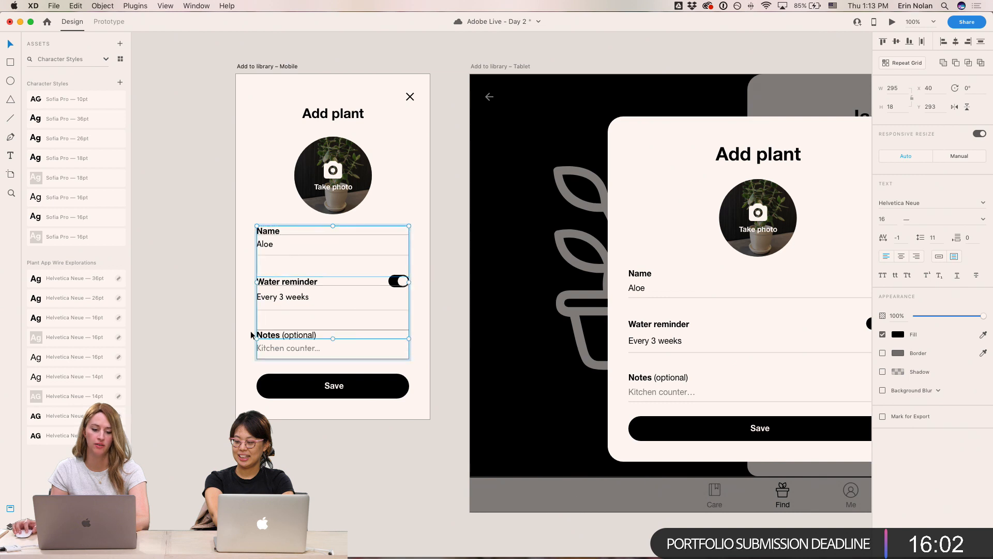
pyautogui.click(69, 217)
pyautogui.click(166, 289)
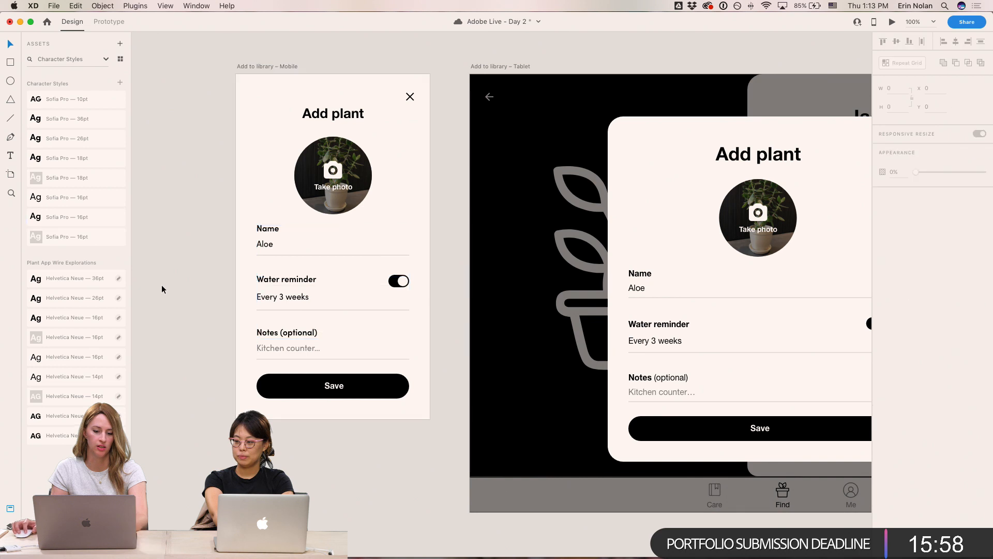
# - Apply the bold Sofia Pro 16pt style to the Take photo label and nudge it slightly down
pyautogui.hscroll(3, 175, 285)
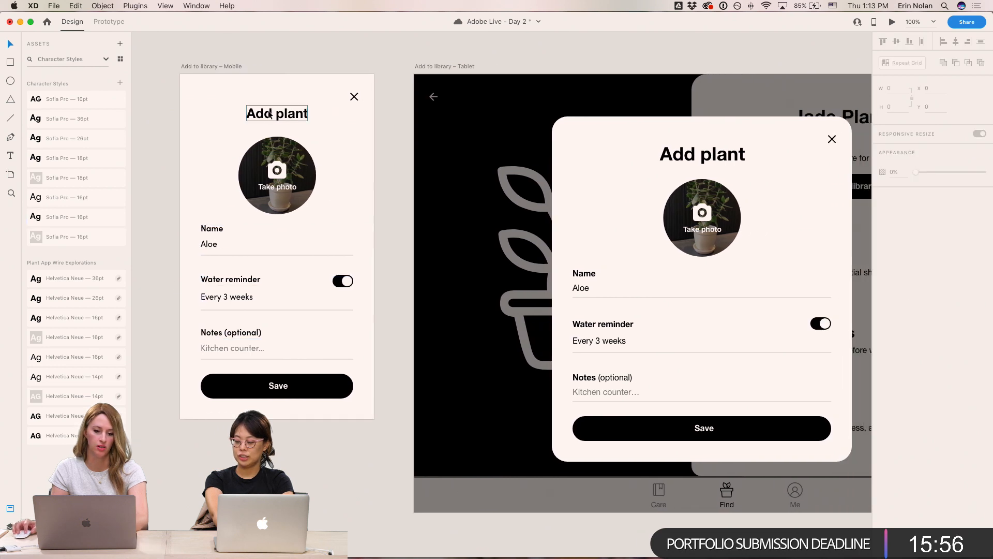
pyautogui.click(248, 114)
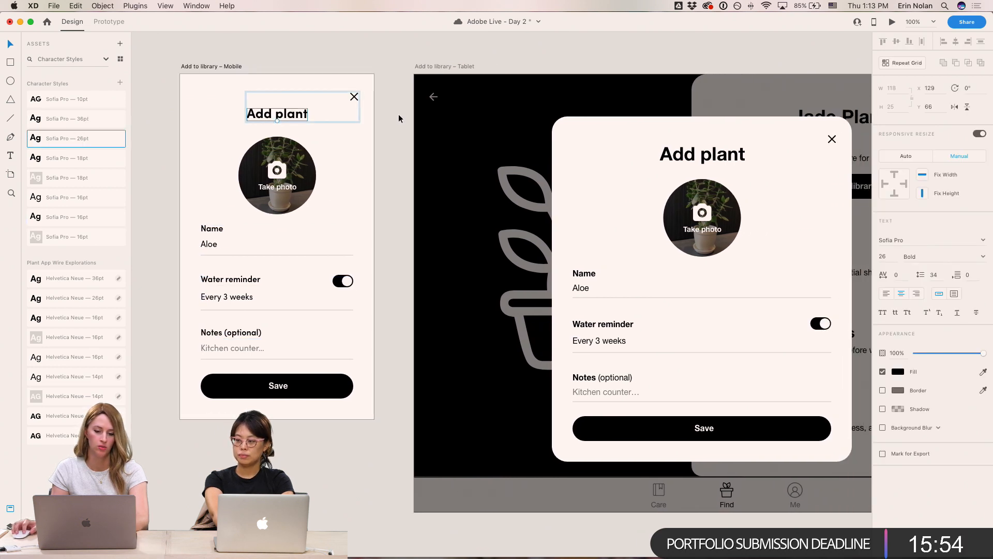
pyautogui.click(371, 127)
pyautogui.doubleClick(278, 186)
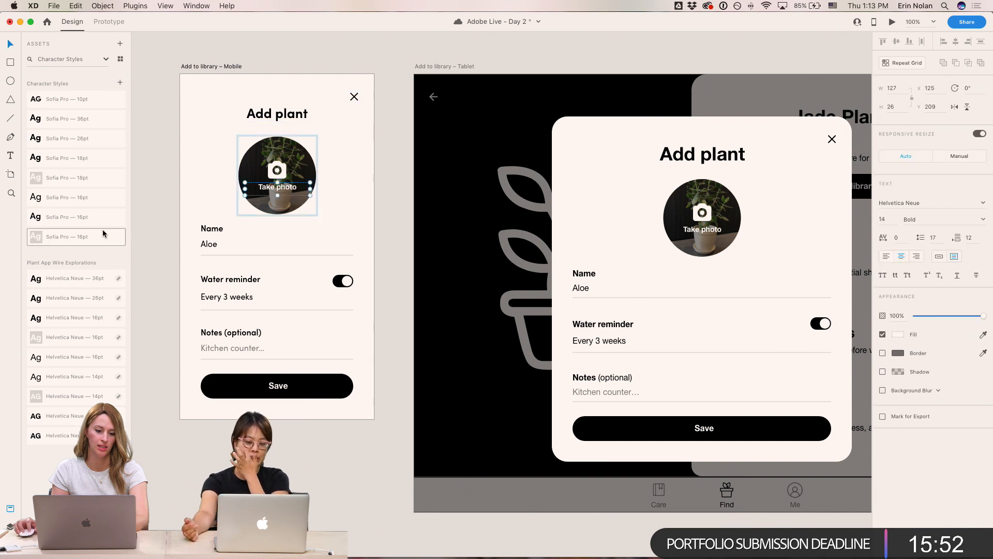
pyautogui.click(67, 236)
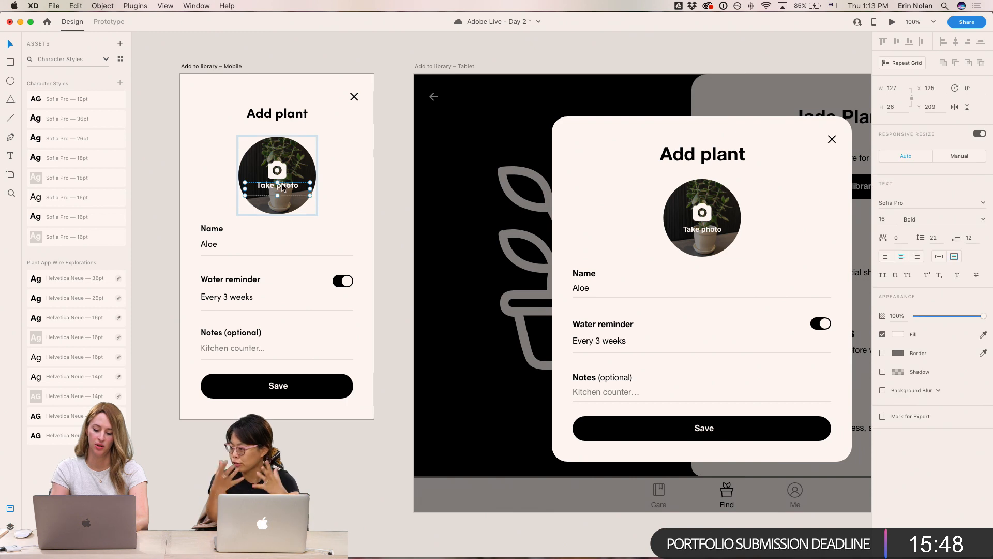
pyautogui.moveTo(282, 186); pyautogui.dragTo(282, 187)
pyautogui.click(399, 150)
pyautogui.hscroll(5, 398, 150)
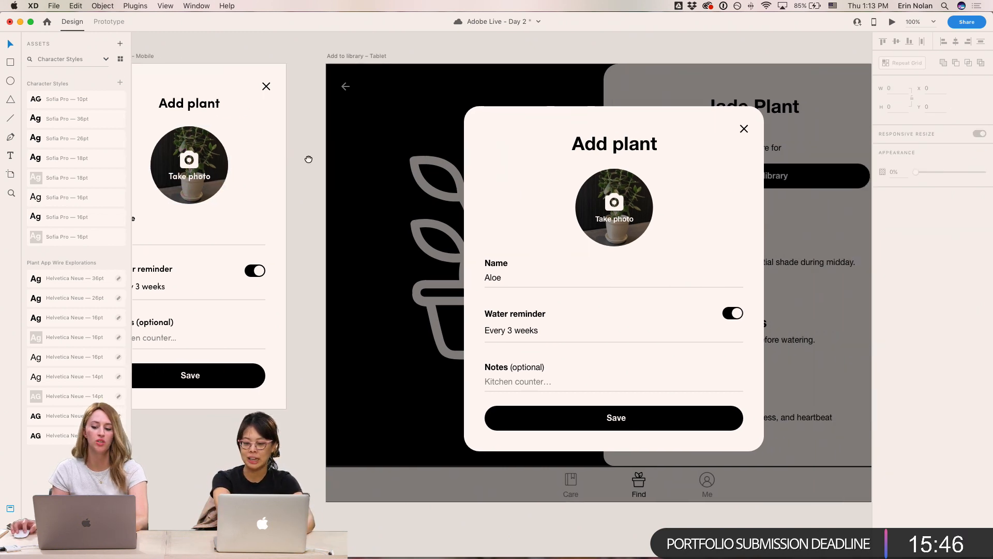
# - Apply the Semi Bold Sofia Pro 16pt style to the tablet Add plant form's Name, Water reminder and Notes labels
pyautogui.click(621, 143)
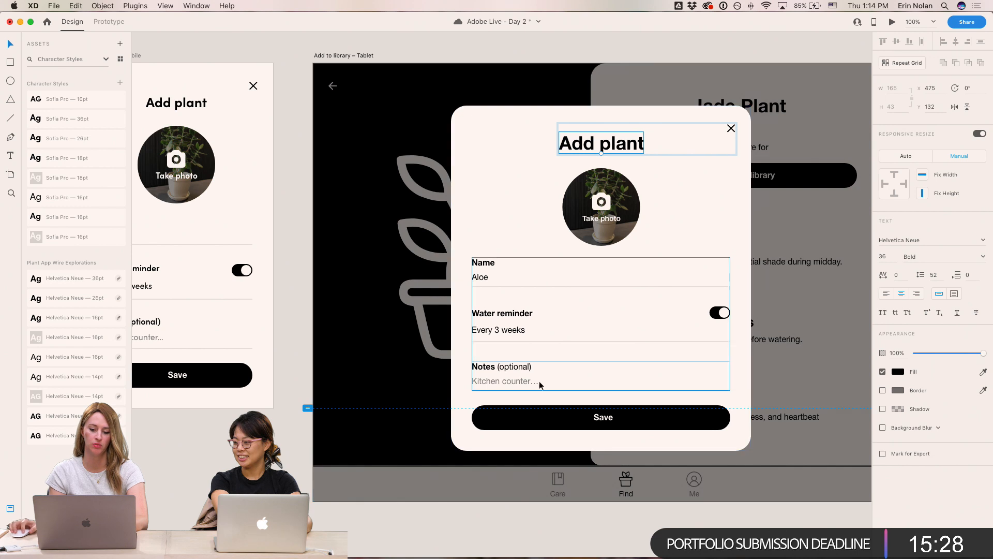
pyautogui.click(486, 268)
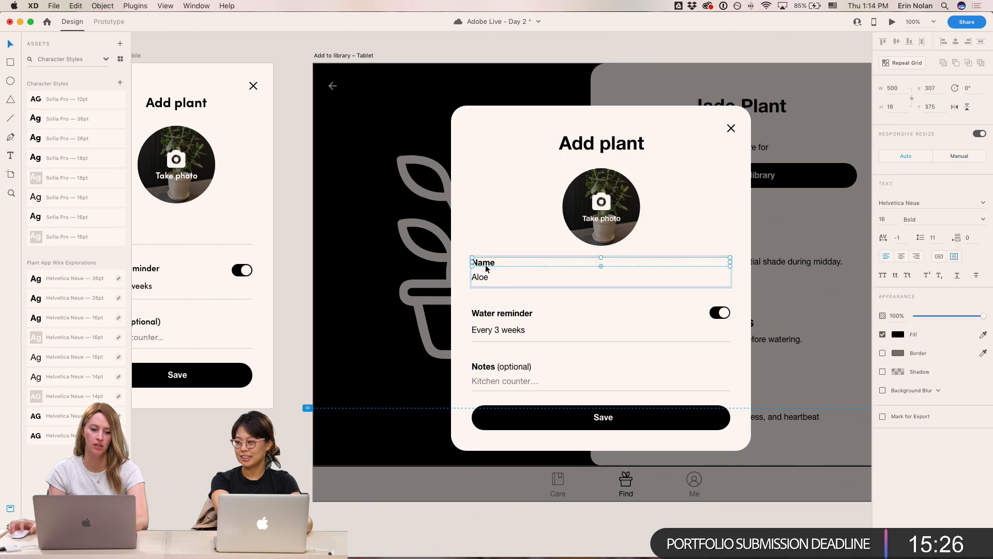
pyautogui.keyDown('shift'); pyautogui.click(504, 316); pyautogui.keyUp('shift')
pyautogui.keyDown('shift'); pyautogui.click(497, 366); pyautogui.keyUp('shift')
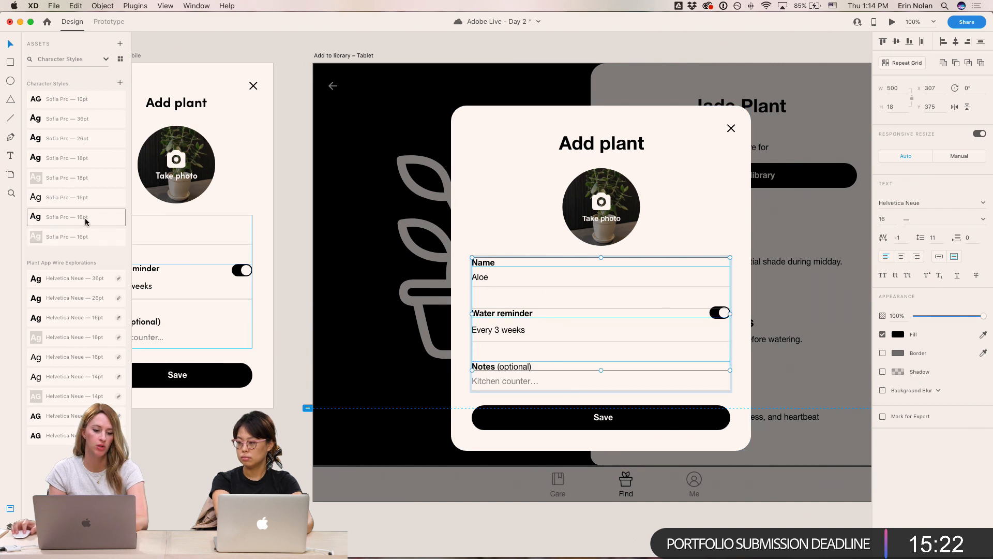
pyautogui.click(86, 223)
# - Apply the regular Sofia Pro 16pt style to the tablet form's Aloe, Every 3 weeks and Kitchen counter values
pyautogui.click(486, 277)
pyautogui.keyDown('shift'); pyautogui.click(497, 331); pyautogui.keyUp('shift')
pyautogui.keyDown('shift'); pyautogui.click(499, 381); pyautogui.keyUp('shift')
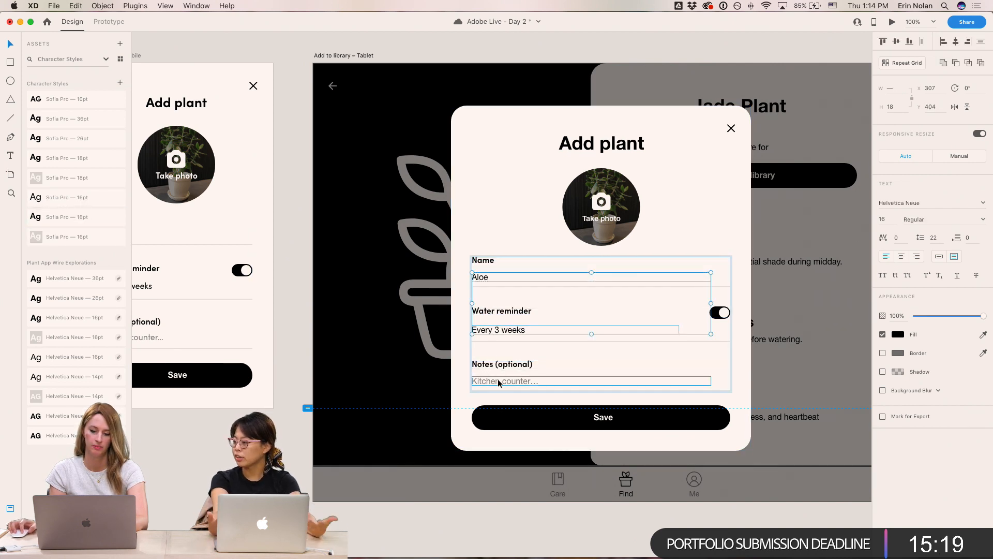
pyautogui.click(59, 200)
pyautogui.click(283, 168)
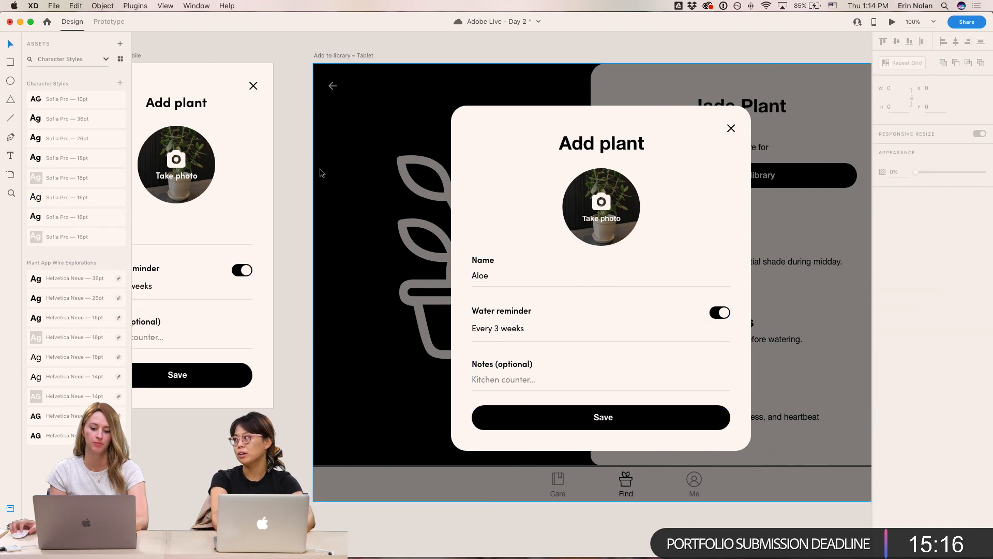
# - Apply the Sofia Pro 36pt style to the tablet Add plant title
pyautogui.hscroll(2, 319, 170)
pyautogui.click(684, 182)
pyautogui.doubleClick(594, 146)
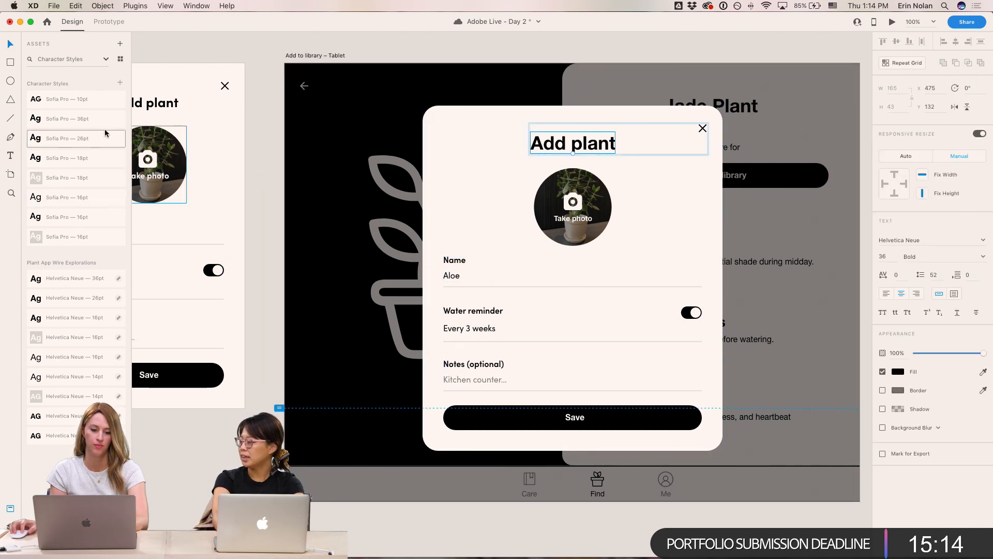
pyautogui.click(72, 118)
# - Apply the bold Sofia Pro 16pt style to the tablet Take photo label
pyautogui.click(580, 222)
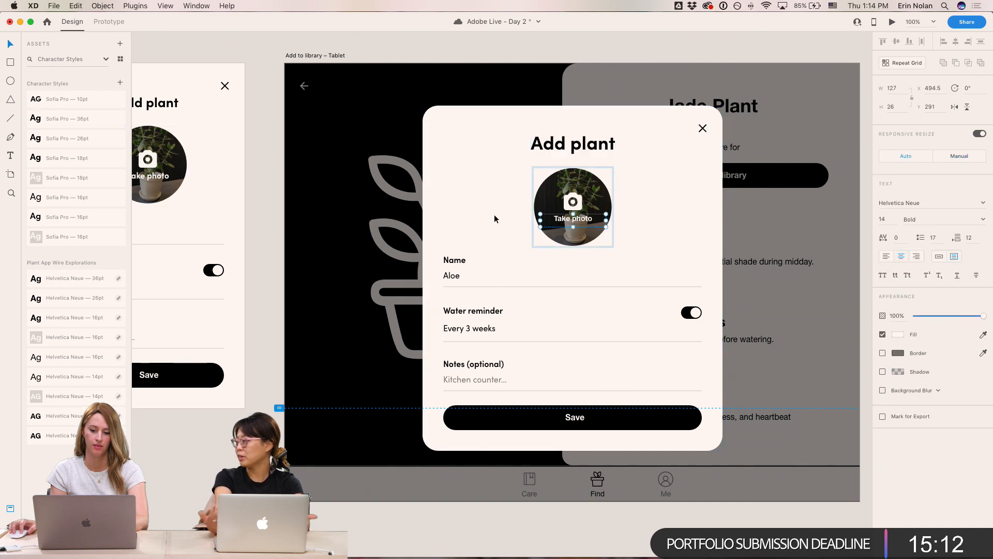
pyautogui.click(79, 234)
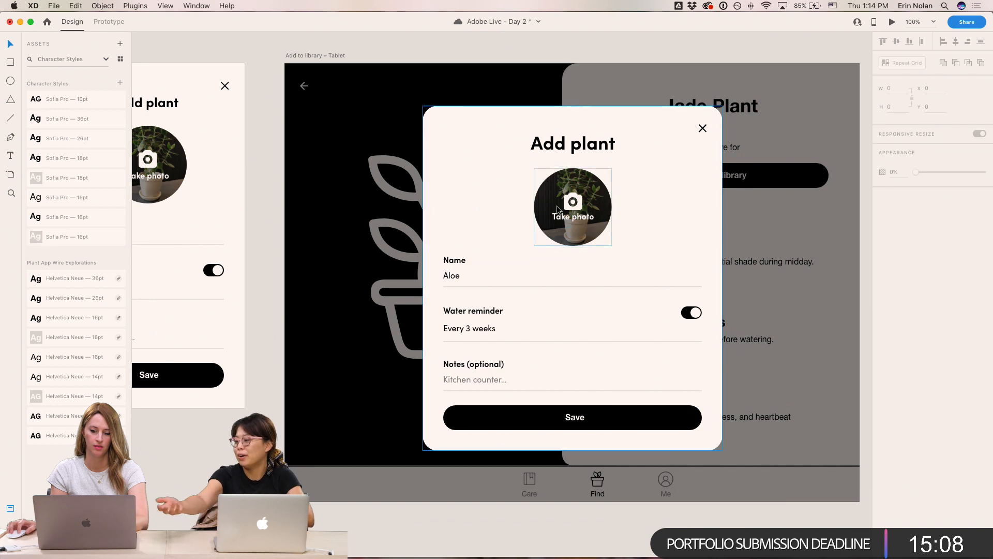
pyautogui.moveTo(578, 223); pyautogui.dragTo(579, 224)
pyautogui.click(777, 61)
# - Apply the Sofia Pro 26pt style to the profile name on the mobile Me Landing screen
pyautogui.scroll(1, 777, 61)
pyautogui.moveTo(786, 139); pyautogui.dragTo(369, 135)
pyautogui.moveTo(625, 206); pyautogui.dragTo(219, 206)
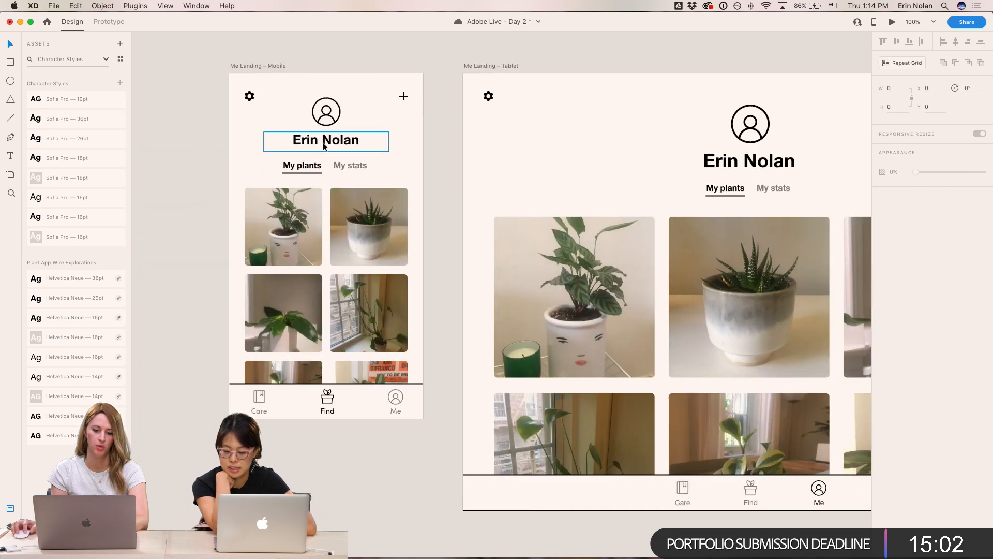
pyautogui.doubleClick(324, 148)
pyautogui.click(78, 138)
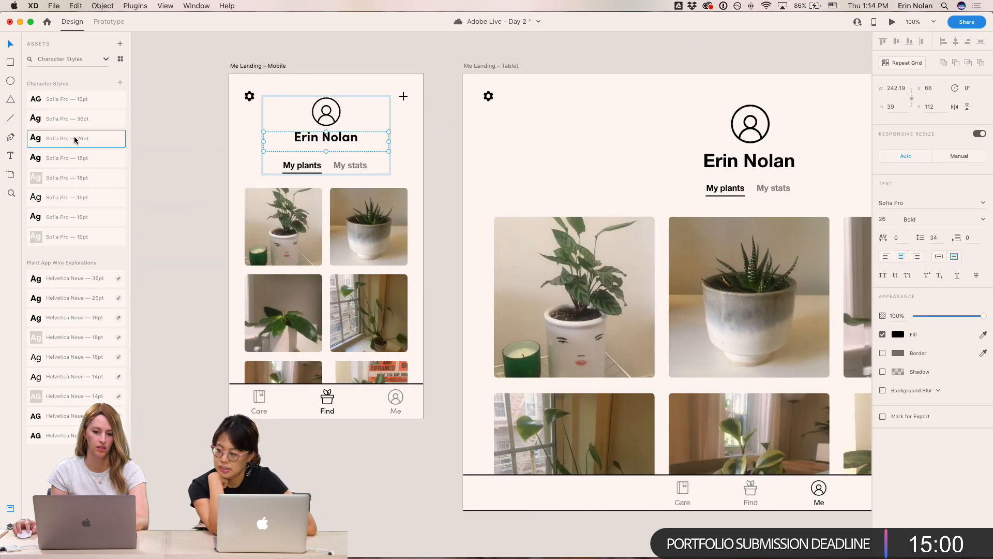
# - Apply the Semi Bold Sofia Pro 16pt style to the mobile My plants and My stats tabs and nudge them down 3 px
pyautogui.click(316, 165)
pyautogui.keyDown('shift'); pyautogui.click(360, 166); pyautogui.keyUp('shift')
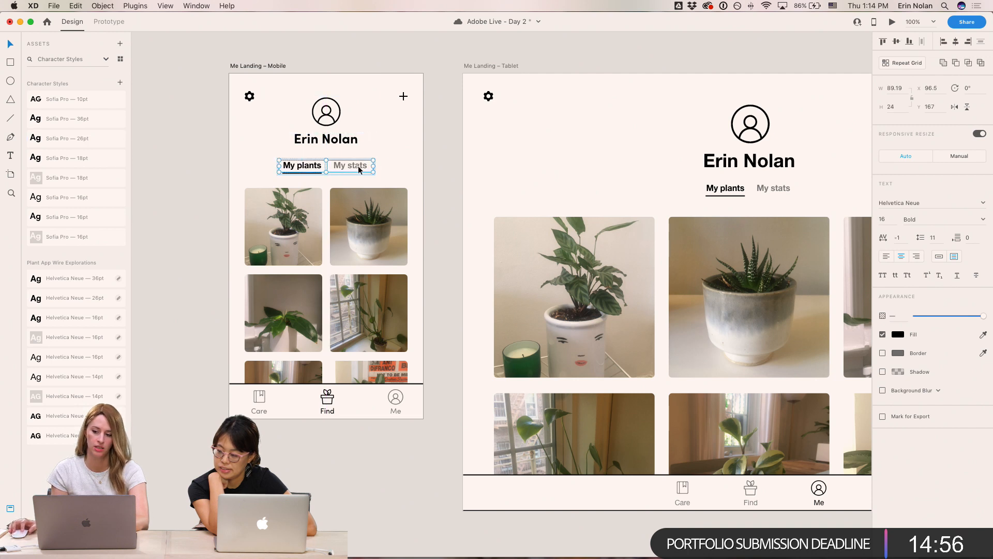
pyautogui.click(74, 202)
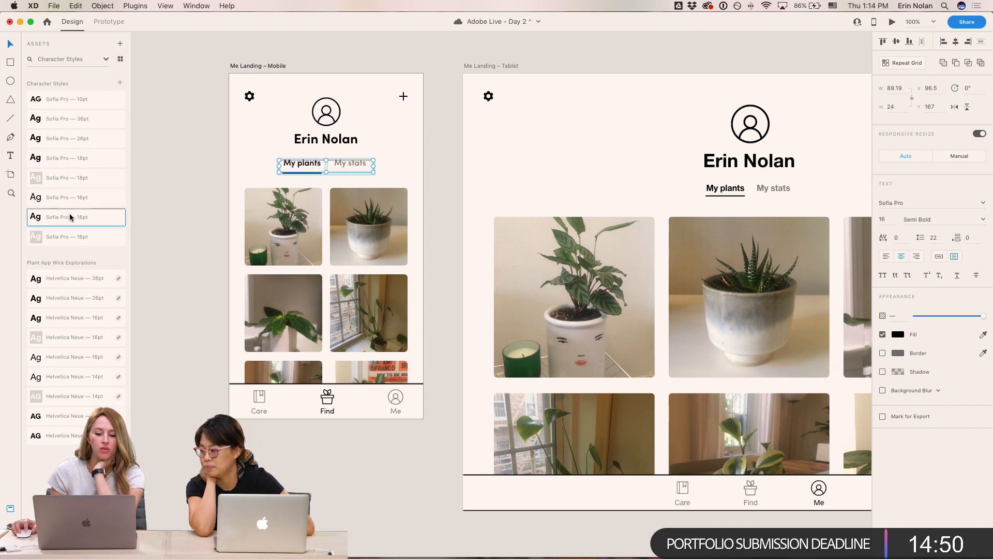
pyautogui.press('Down')
pyautogui.press('Down')
pyautogui.press('Down')
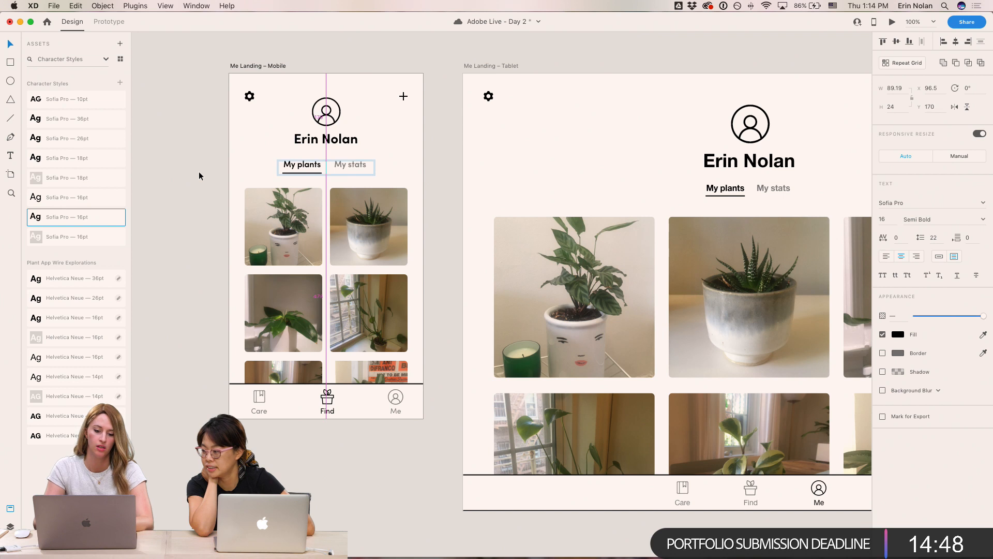
# - Apply the Sofia Pro 36pt style to the tablet profile name and Semi Bold 16pt style to its My plants and My stats tabs
pyautogui.doubleClick(753, 164)
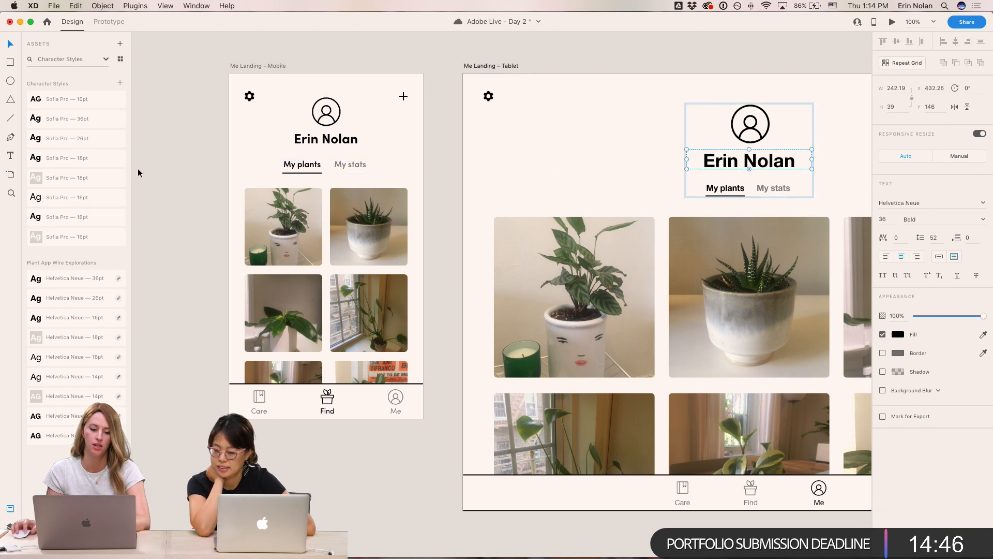
pyautogui.click(89, 122)
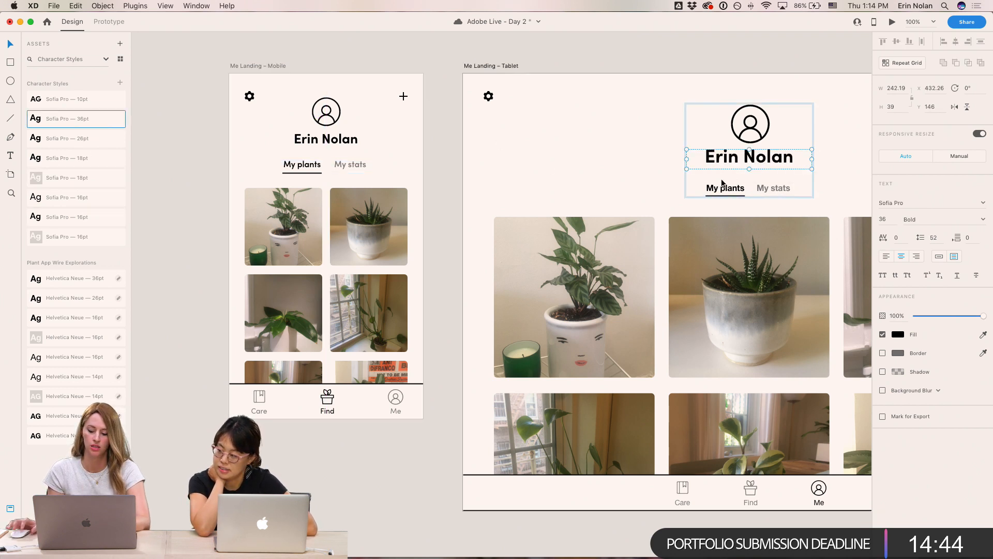
pyautogui.click(726, 196)
pyautogui.keyDown('shift'); pyautogui.click(773, 188); pyautogui.keyUp('shift')
pyautogui.click(83, 221)
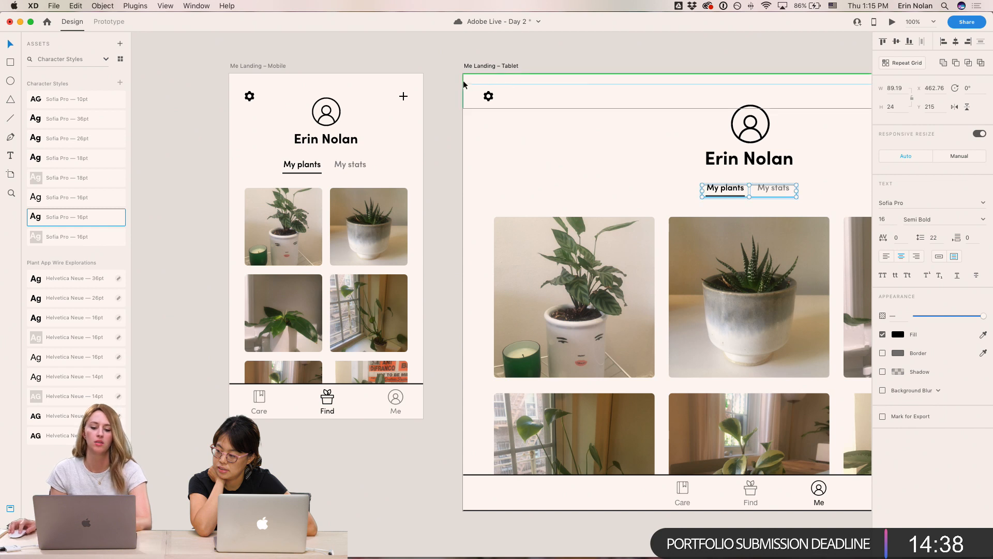
pyautogui.click(430, 61)
# - Set the font of the tablet Me Landing nav bar labels Care, Find and Me to Sofia Pro
pyautogui.moveTo(447, 198)
pyautogui.mouseDown()
pyautogui.moveTo(384, 209)
pyautogui.moveTo(447, 189)
pyautogui.mouseUp()
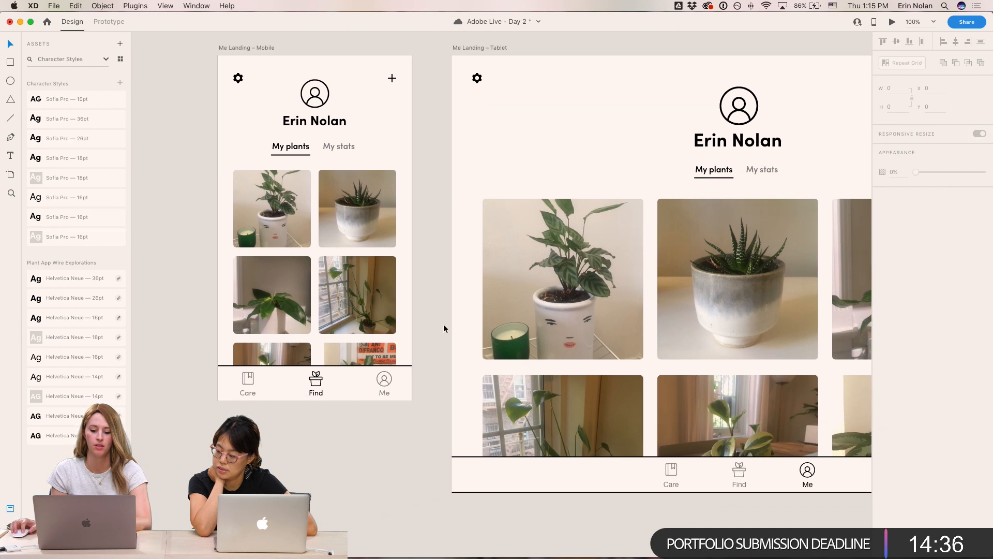
pyautogui.moveTo(431, 466); pyautogui.dragTo(386, 452)
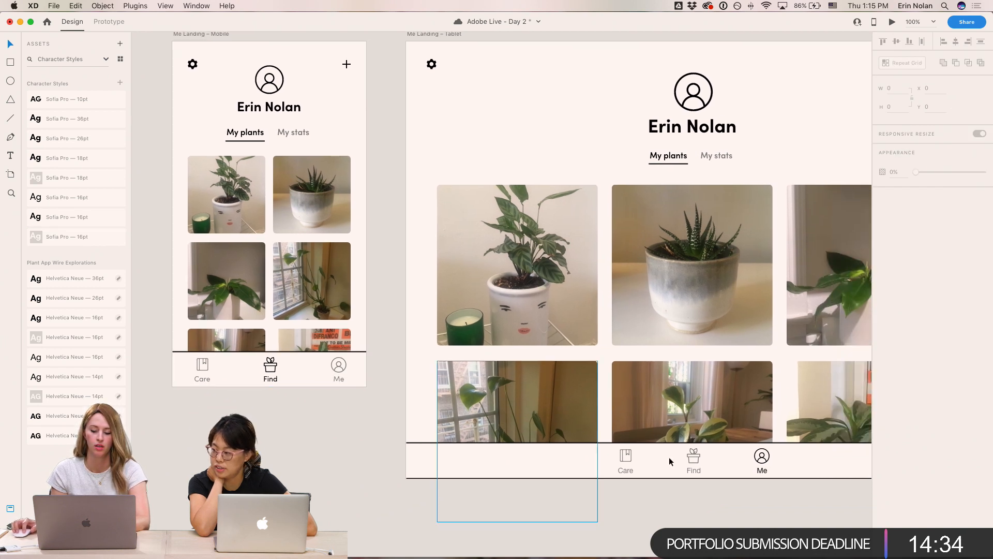
pyautogui.click(637, 472)
pyautogui.keyDown('shift'); pyautogui.click(698, 471); pyautogui.keyUp('shift')
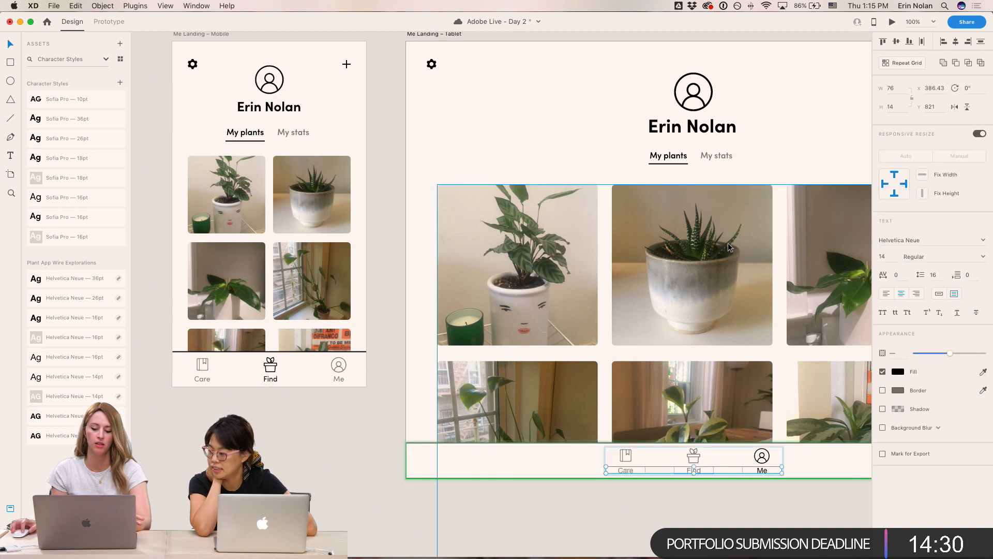
pyautogui.click(935, 240)
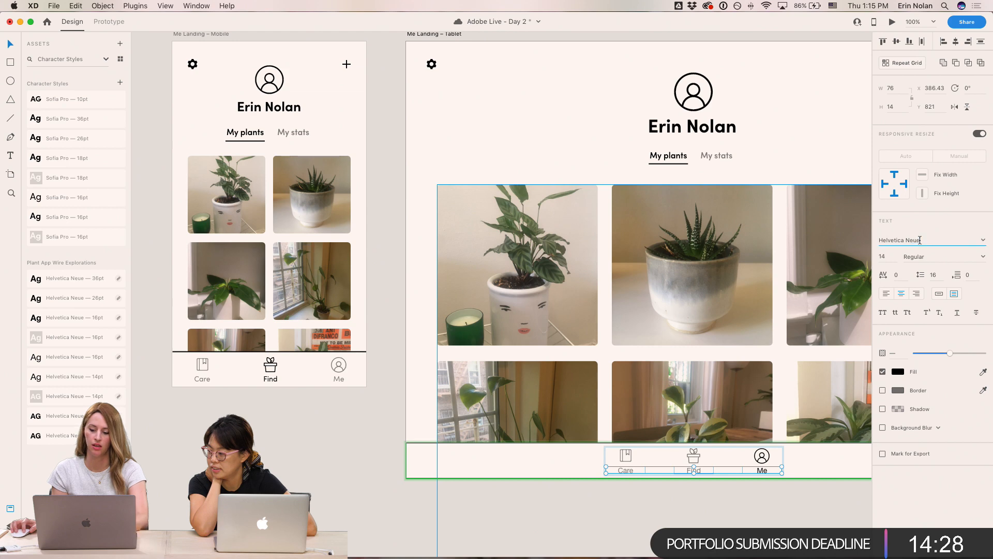
pyautogui.write('Sof')
pyautogui.press('Return')
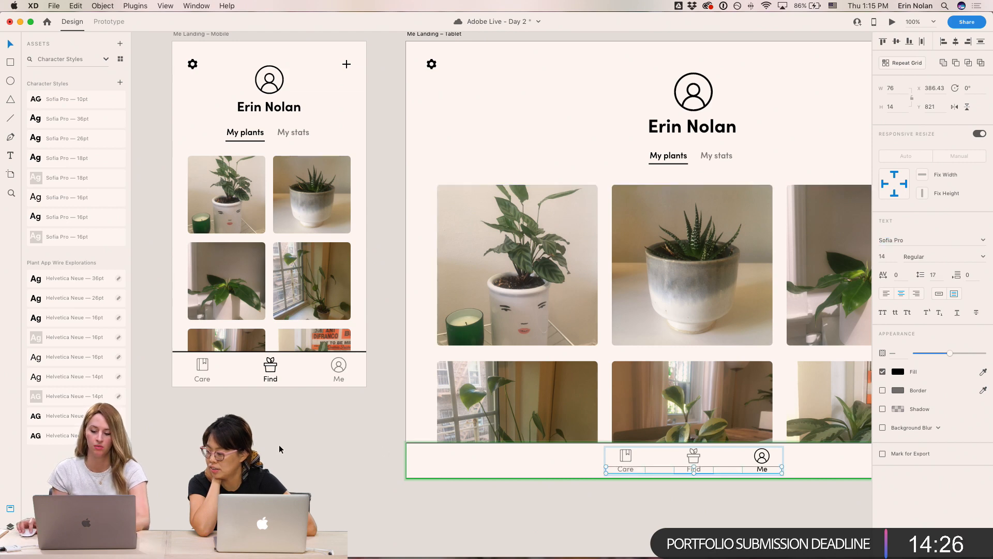
# - Examine the Add plant, Plant Detail and Care Landing screens for text still needing restyling
pyautogui.click(287, 435)
pyautogui.moveTo(276, 406); pyautogui.dragTo(660, 397)
pyautogui.moveTo(302, 422); pyautogui.dragTo(704, 407)
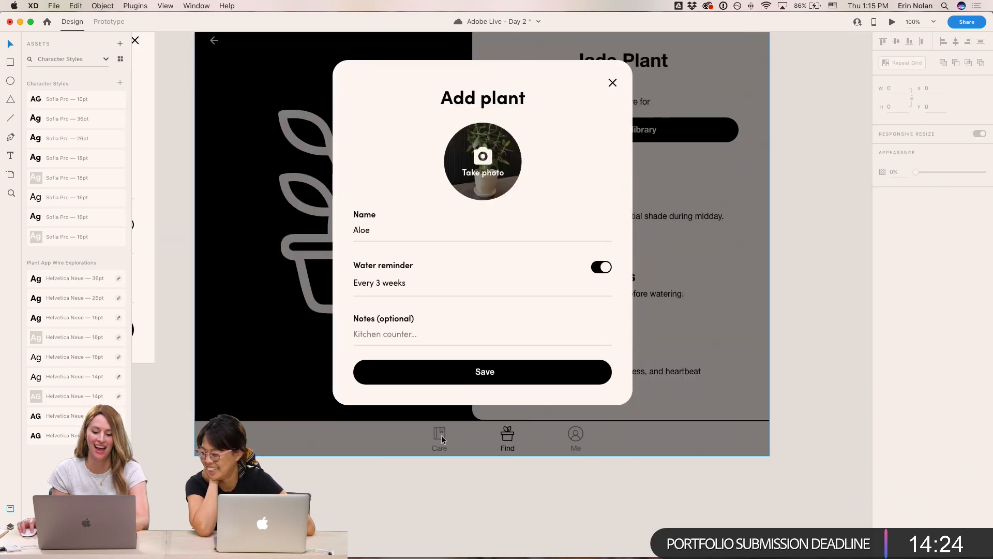
pyautogui.hscroll(-10, 483, 436)
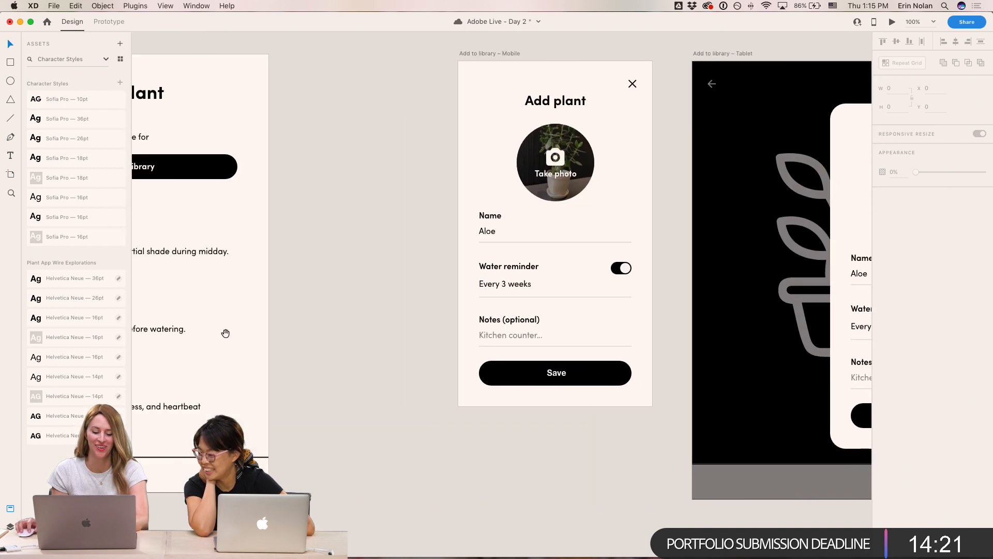
pyautogui.moveTo(225, 333); pyautogui.dragTo(611, 318)
pyautogui.moveTo(519, 357); pyautogui.dragTo(608, 356)
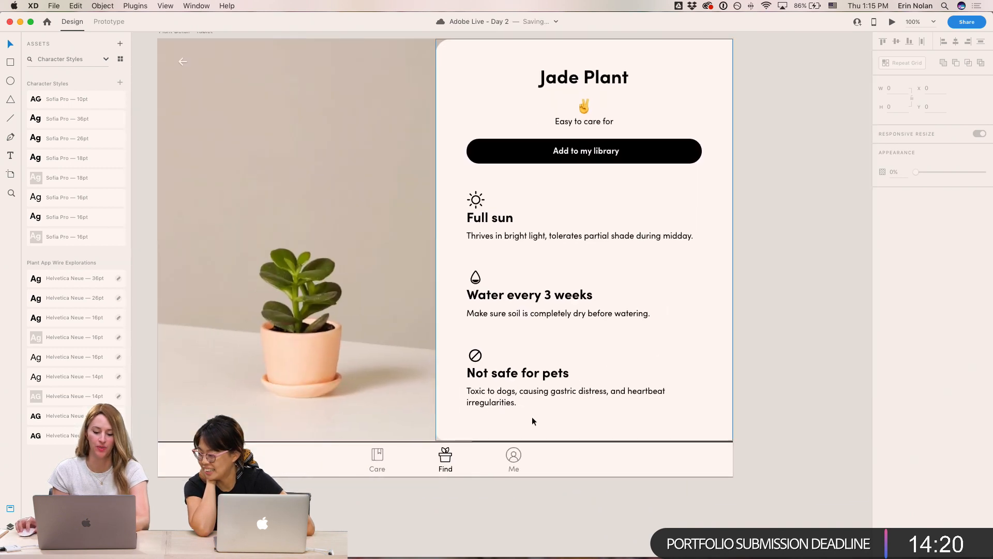
pyautogui.press('super+minus')
pyautogui.press('super+minus')
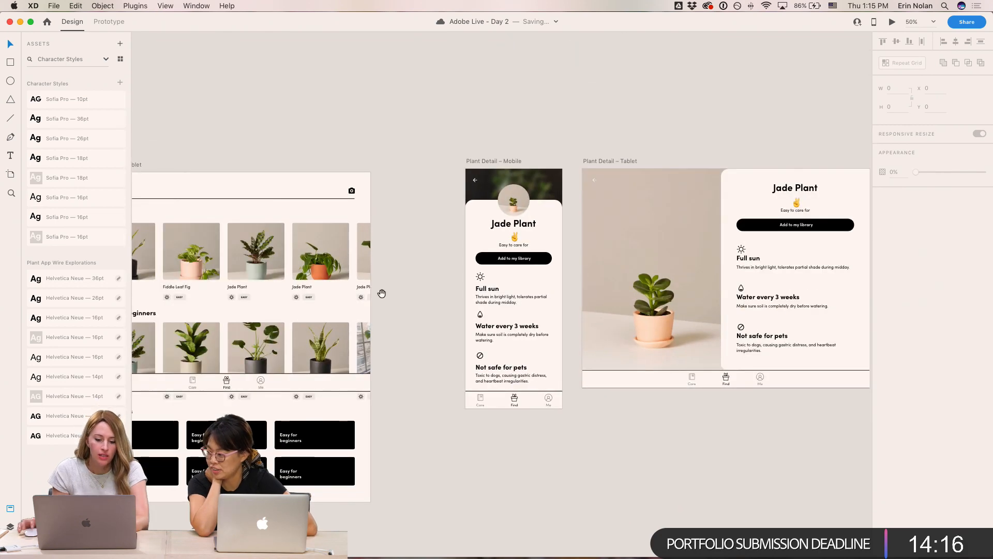
pyautogui.moveTo(382, 293); pyautogui.dragTo(726, 289)
pyautogui.moveTo(461, 306)
pyautogui.mouseDown()
pyautogui.moveTo(819, 306)
pyautogui.moveTo(521, 305)
pyautogui.moveTo(618, 308)
pyautogui.mouseUp()
pyautogui.press('super+equal')
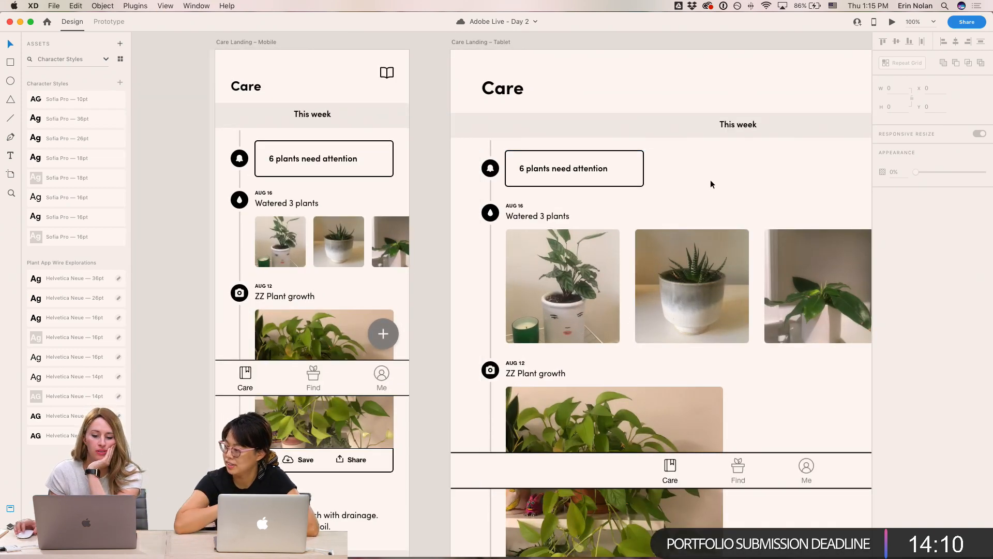
pyautogui.press('super+minus')
pyautogui.press('super+minus')
pyautogui.press('super+minus')
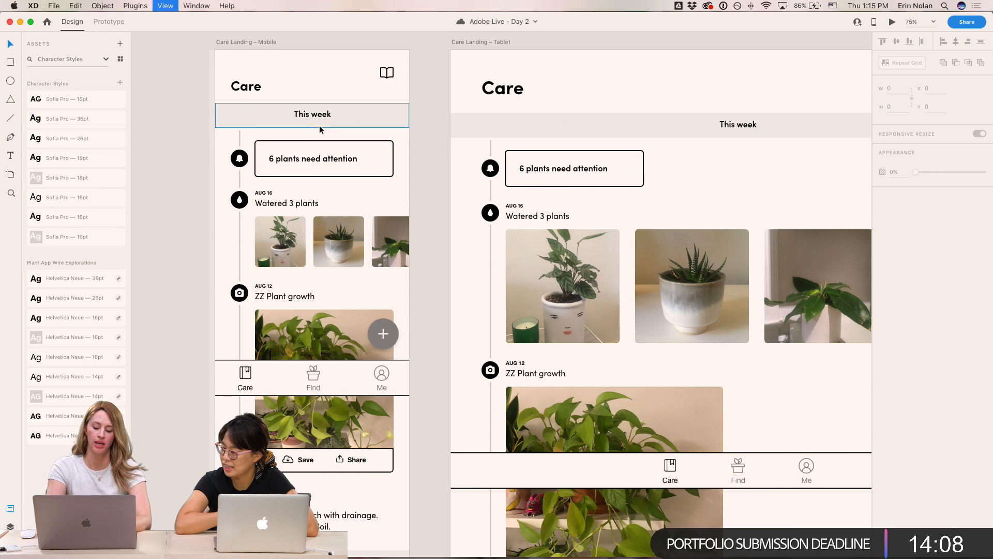
pyautogui.moveTo(685, 405); pyautogui.dragTo(549, 357)
pyautogui.moveTo(736, 376); pyautogui.dragTo(592, 363)
# - Browse the inspiration images laid out on the canvas
pyautogui.scroll(-6, 564, 449)
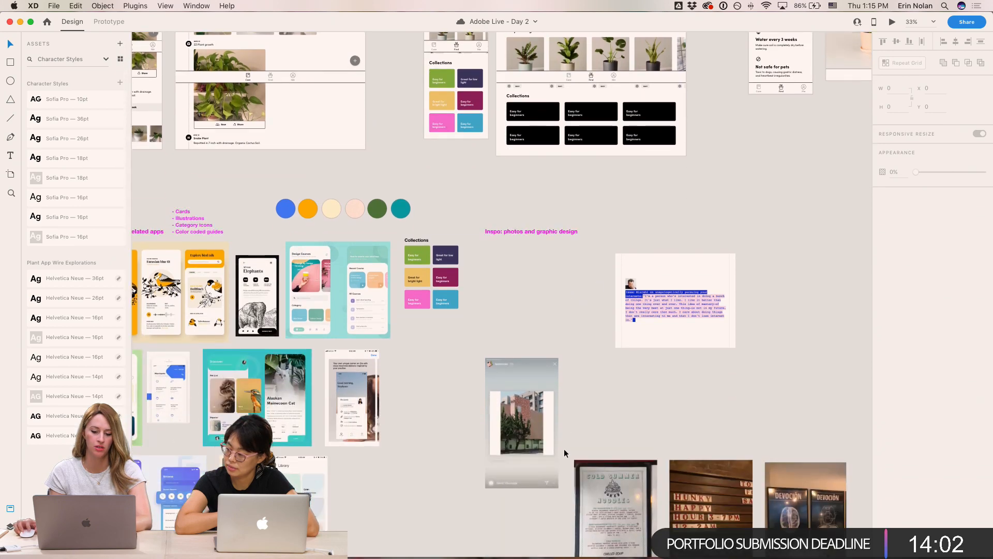
pyautogui.scroll(-2, 564, 448)
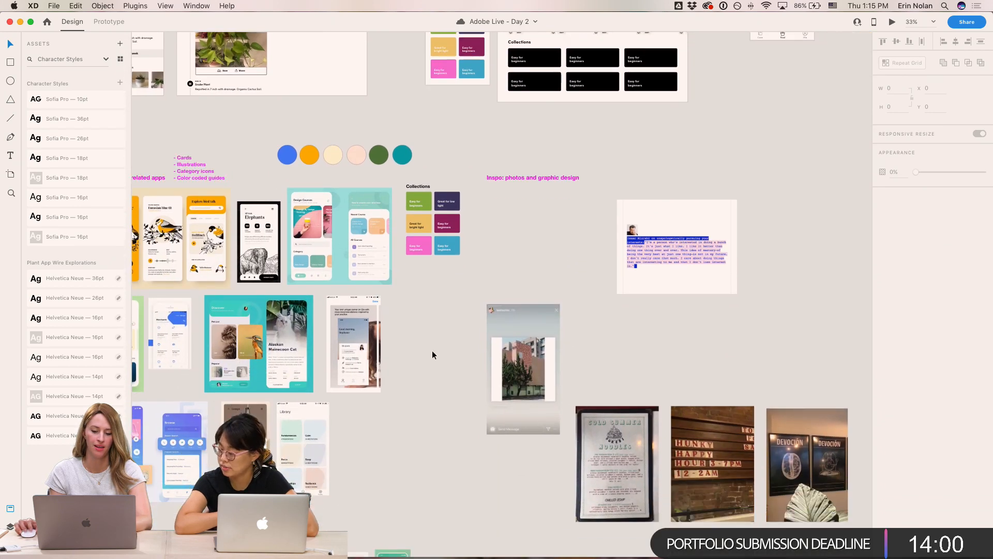
pyautogui.scroll(5, 418, 342)
pyautogui.hscroll(-5, 545, 308)
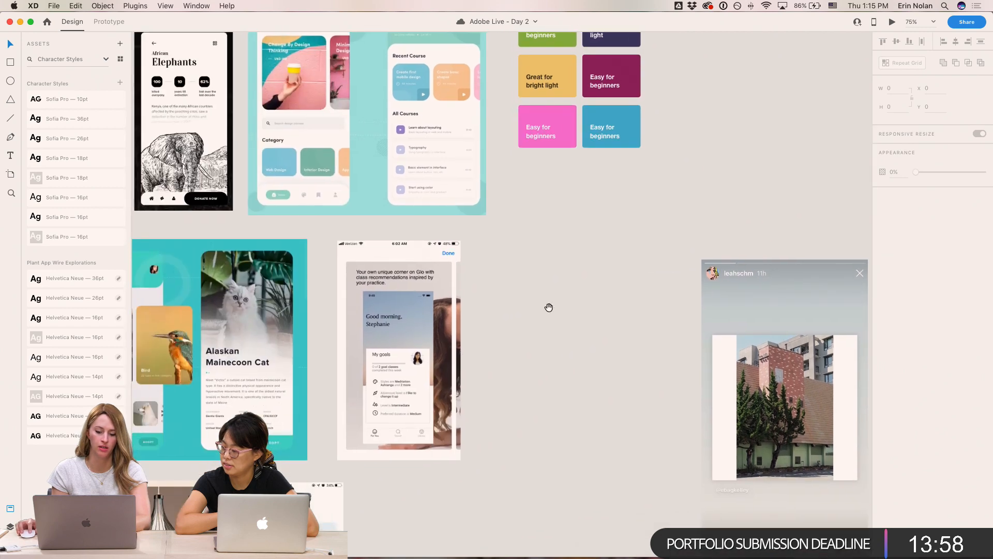
pyautogui.scroll(2, 549, 307)
pyautogui.moveTo(549, 308); pyautogui.dragTo(664, 267)
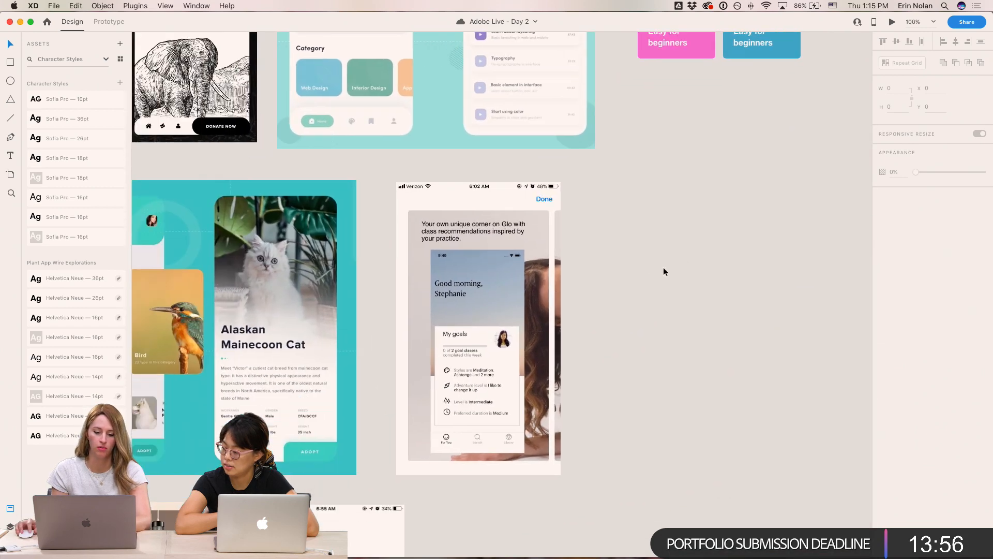
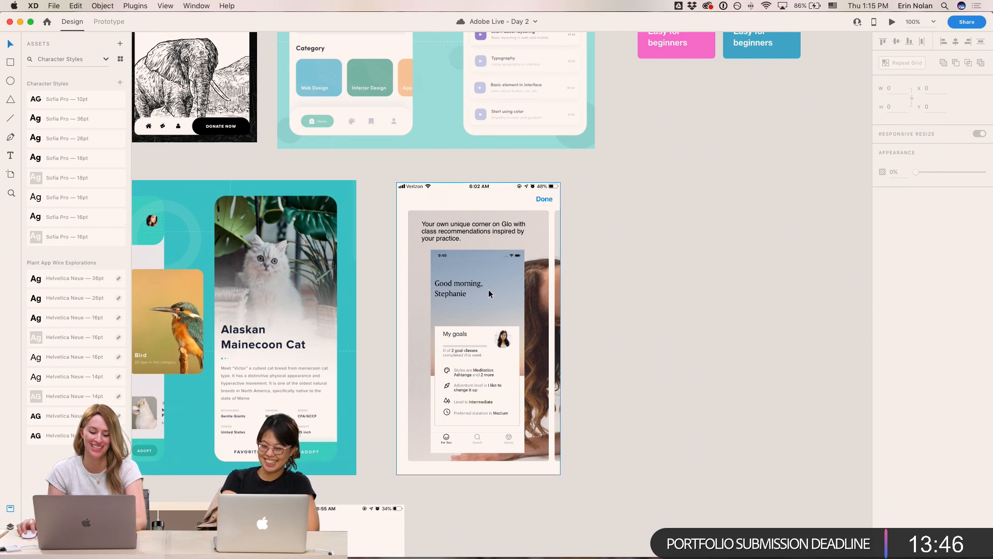
# - Place the Glo inspiration screenshot inside the Intro Screen artboard
pyautogui.keyDown('alt'); pyautogui.moveTo(489, 290); pyautogui.dragTo(799, 181); pyautogui.keyUp('alt')
pyautogui.scroll(8, 799, 181)
pyautogui.hscroll(4, 799, 181)
pyautogui.moveTo(590, 509); pyautogui.dragTo(674, 402)
pyautogui.press('super+minus')
pyautogui.moveTo(591, 401); pyautogui.dragTo(304, 253)
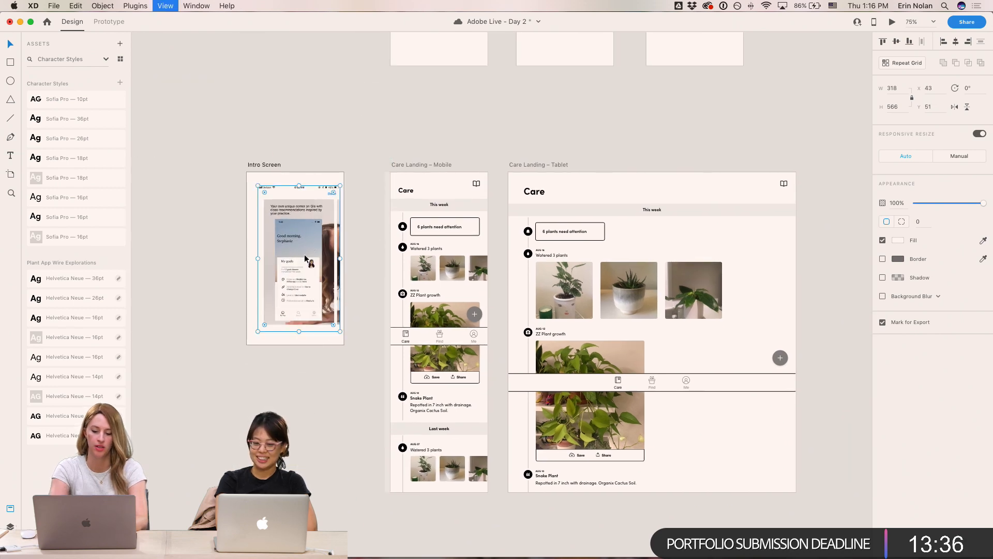
pyautogui.press('super+1')
pyautogui.moveTo(294, 176); pyautogui.dragTo(534, 264)
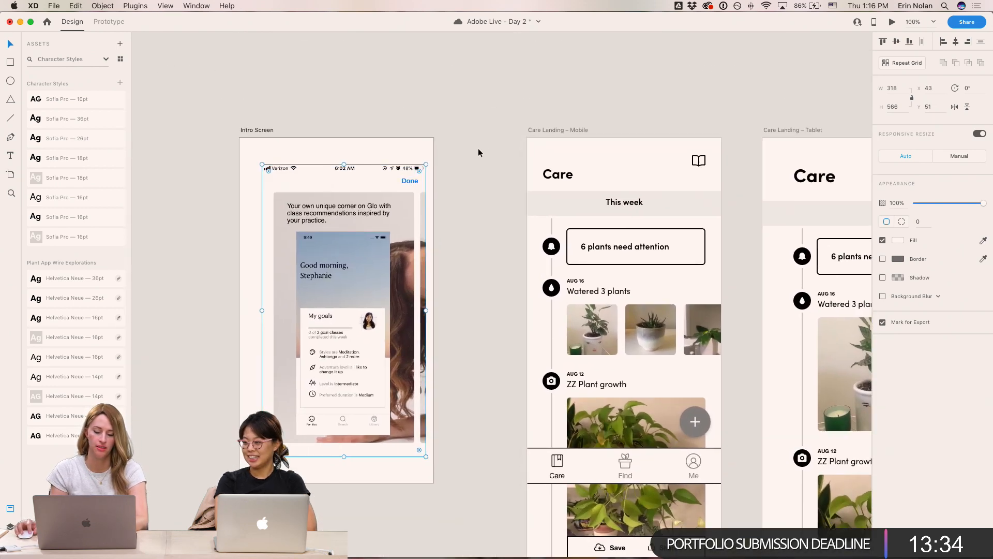
# - Switch the Care Landing – Mobile artboard's fill to a linear gradient
pyautogui.click(507, 118)
pyautogui.click(545, 130)
pyautogui.hscroll(5, 540, 134)
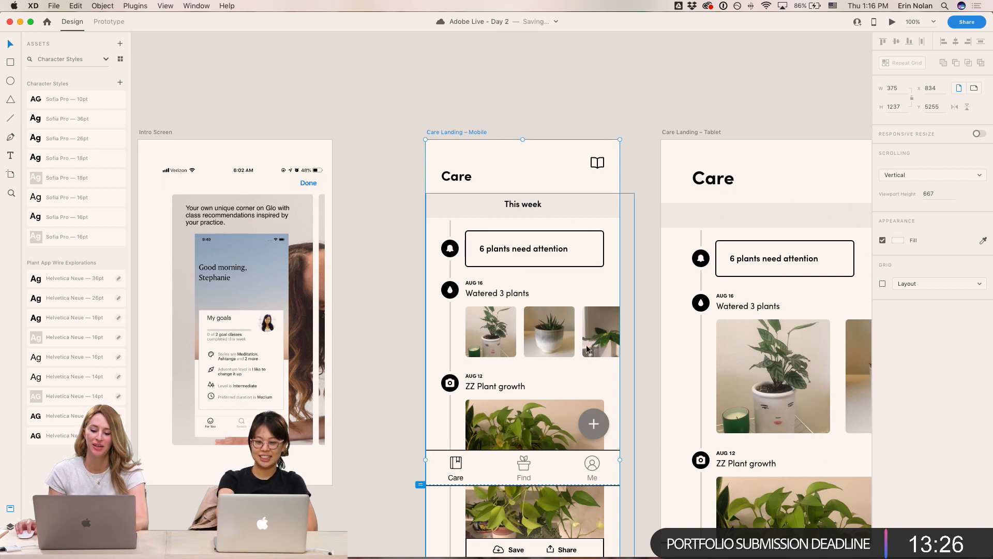
pyautogui.click(897, 241)
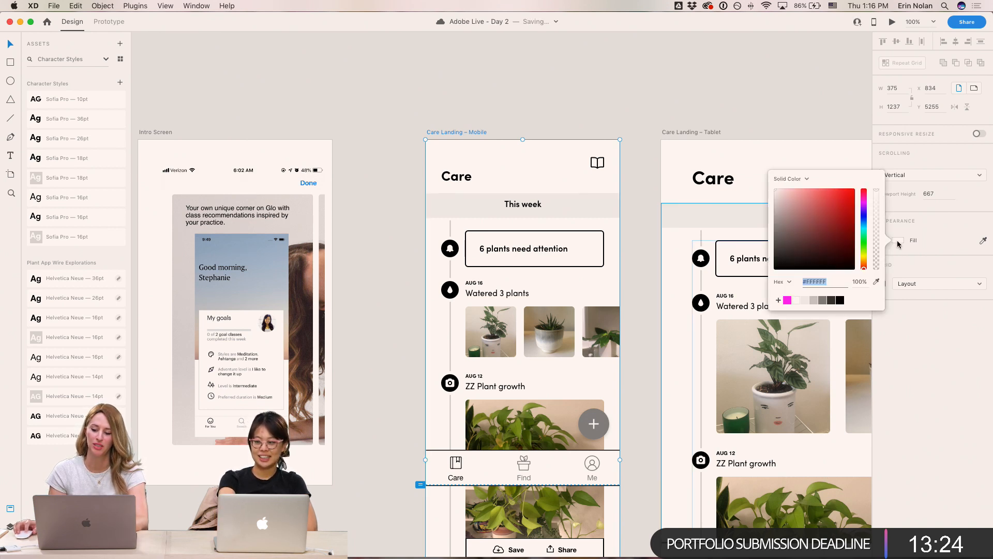
pyautogui.click(788, 178)
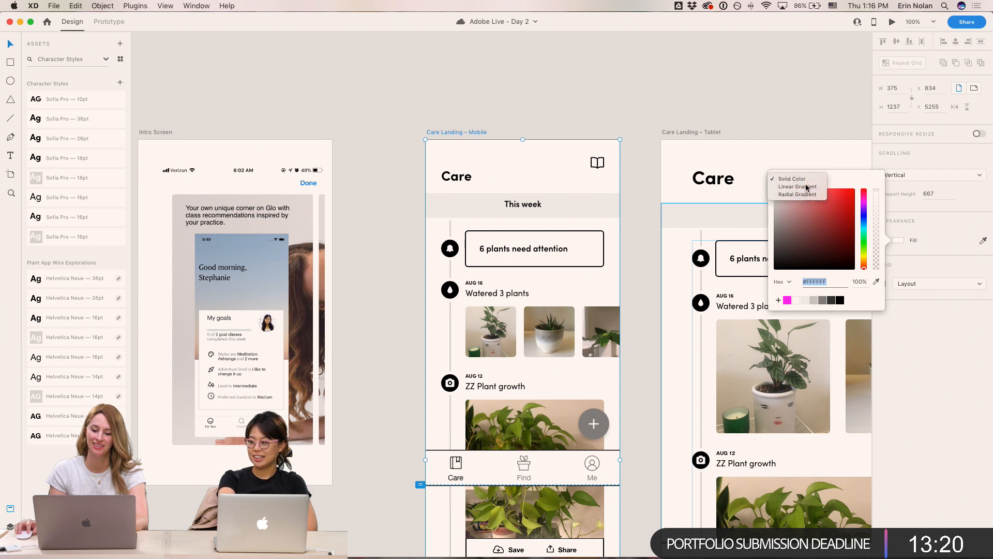
pyautogui.click(806, 186)
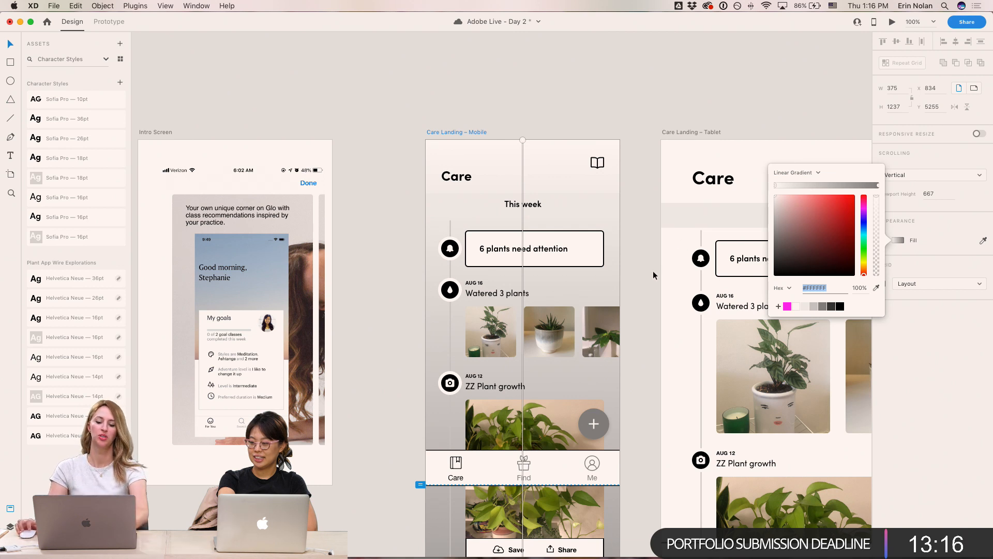
pyautogui.scroll(-3, 614, 322)
pyautogui.hscroll(-2, 614, 321)
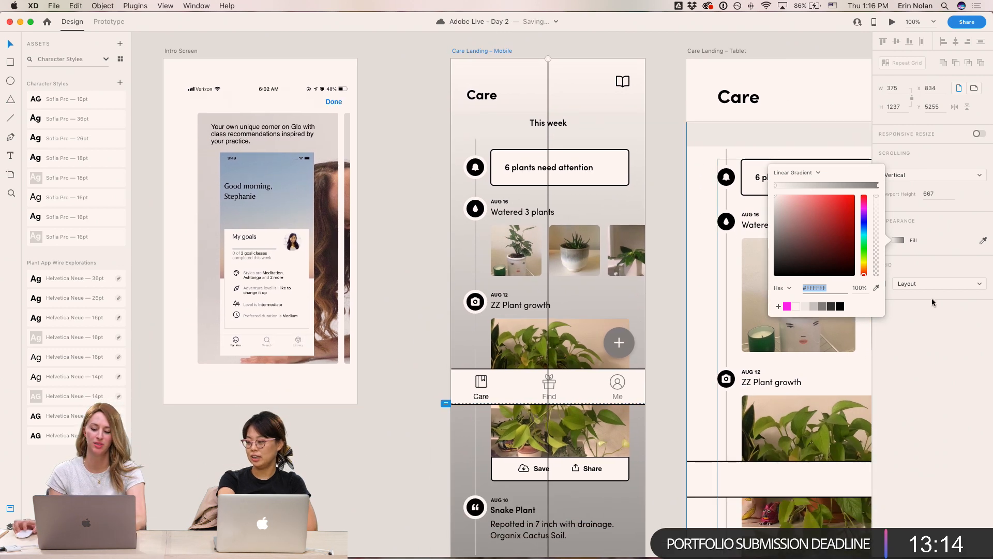
# - Sample the gradient's stop colours from the Glo screenshot with the eyedropper
pyautogui.click(877, 288)
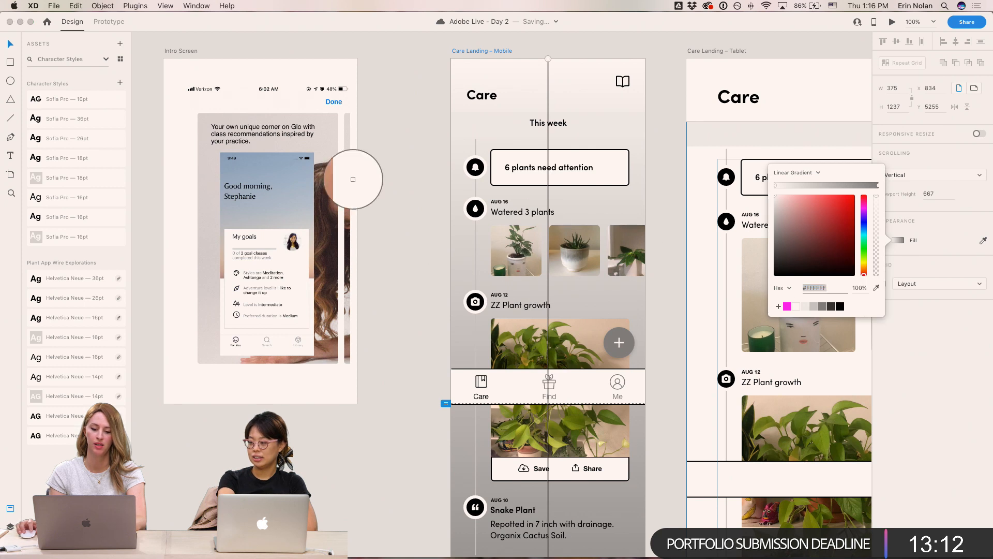
pyautogui.click(286, 153)
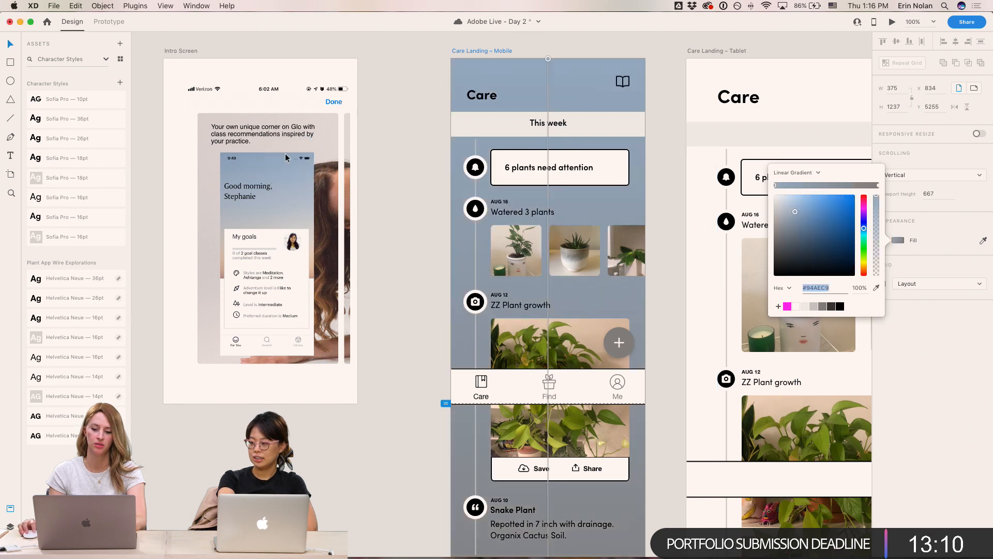
pyautogui.click(877, 288)
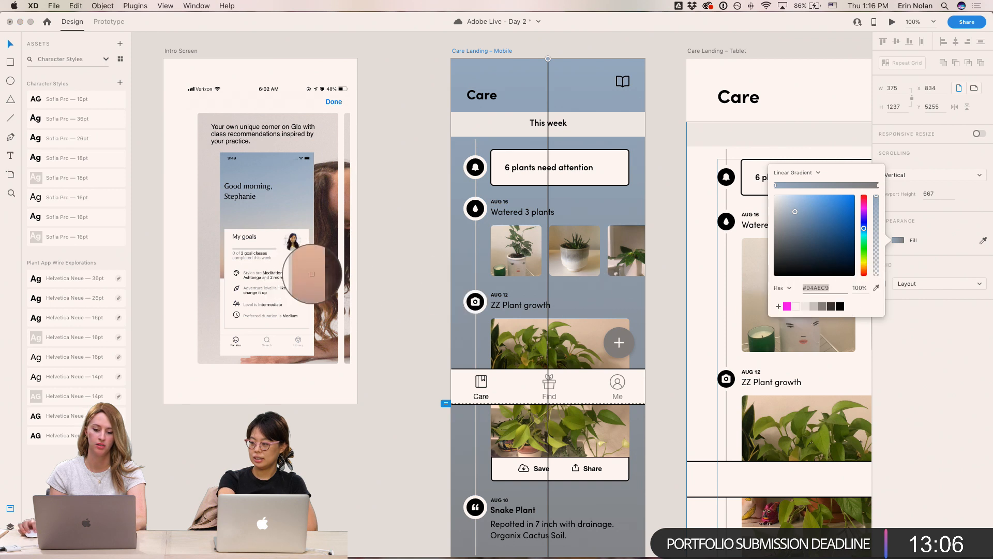
pyautogui.click(312, 275)
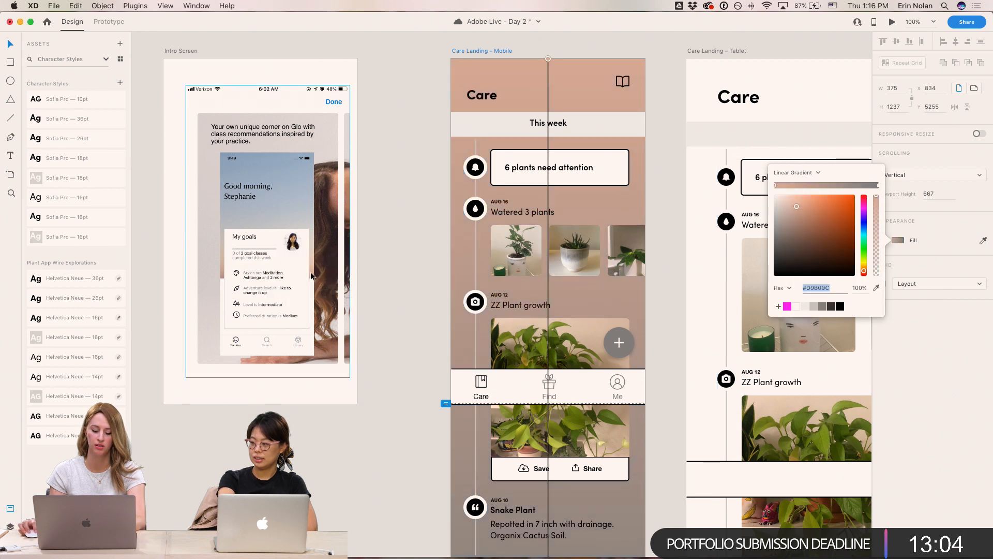
pyautogui.scroll(-5, 630, 484)
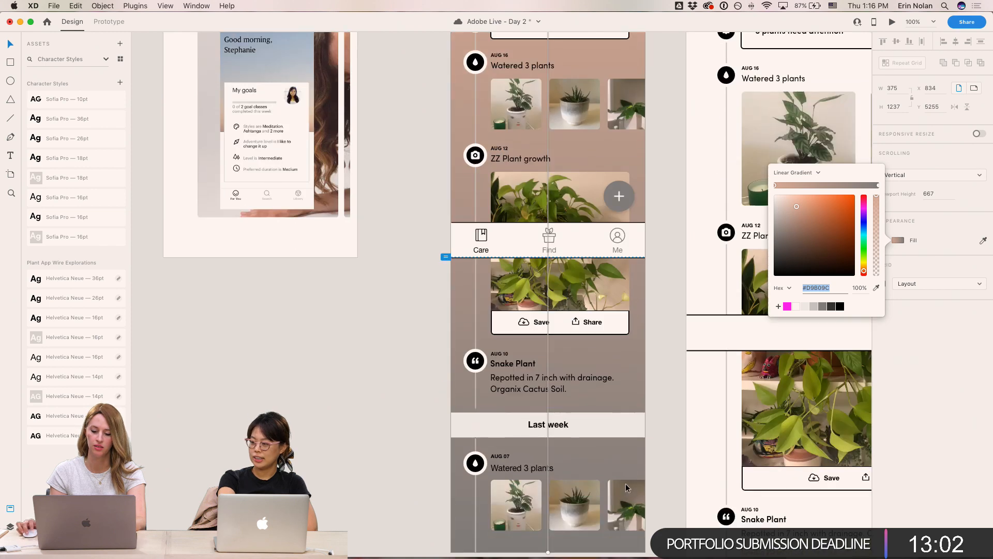
pyautogui.scroll(5, 630, 484)
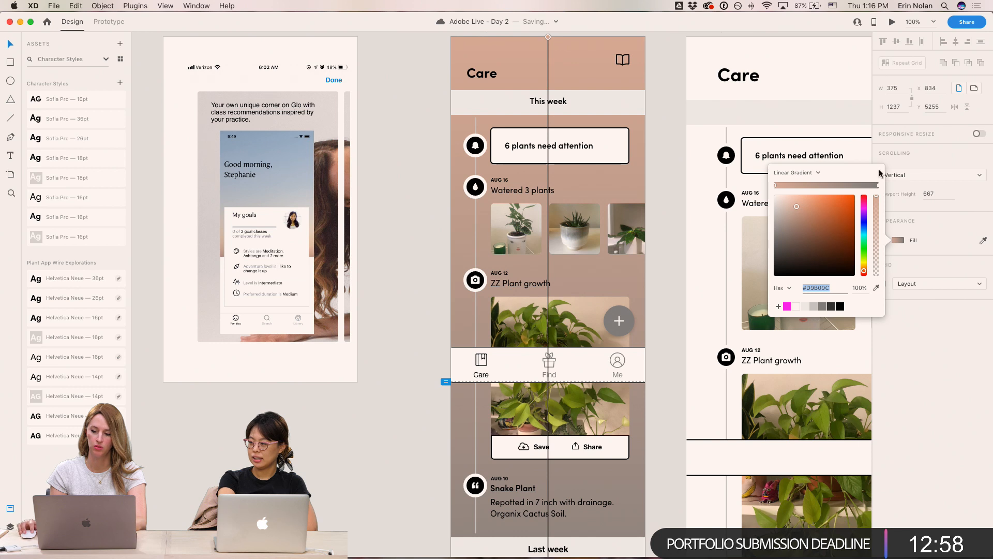
# - Adjust the gradient stops to a purple end colour and a peach start colour
pyautogui.click(877, 186)
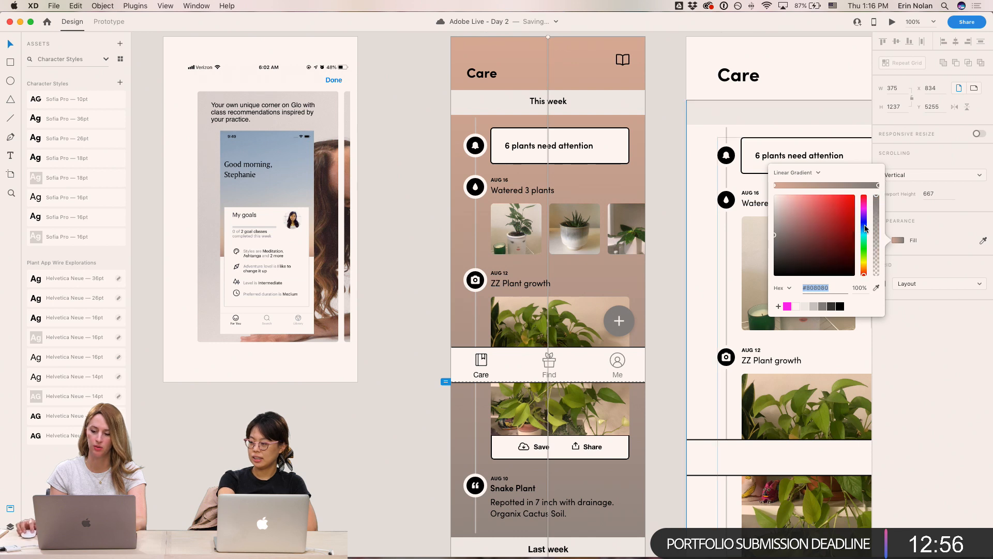
pyautogui.click(864, 226)
pyautogui.click(801, 217)
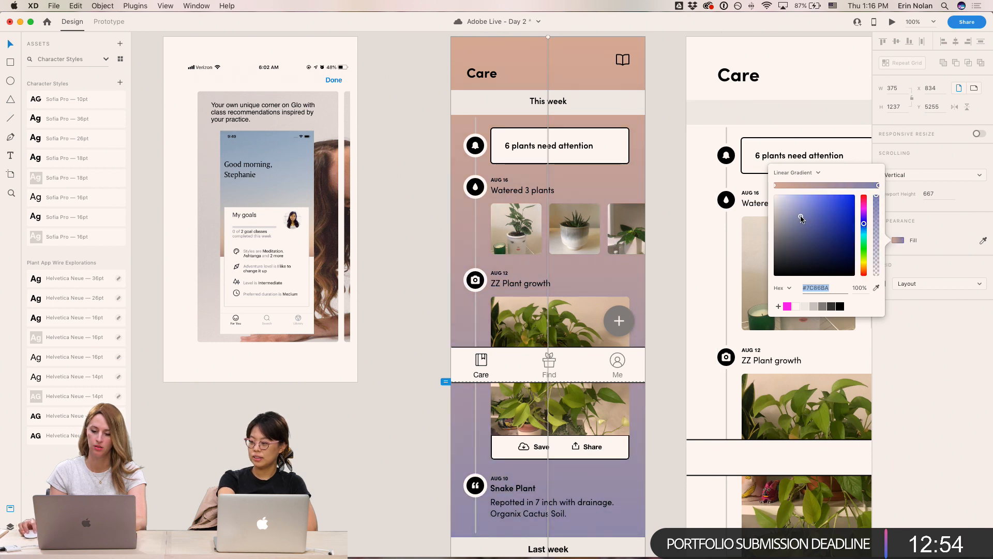
pyautogui.moveTo(864, 221); pyautogui.dragTo(863, 226)
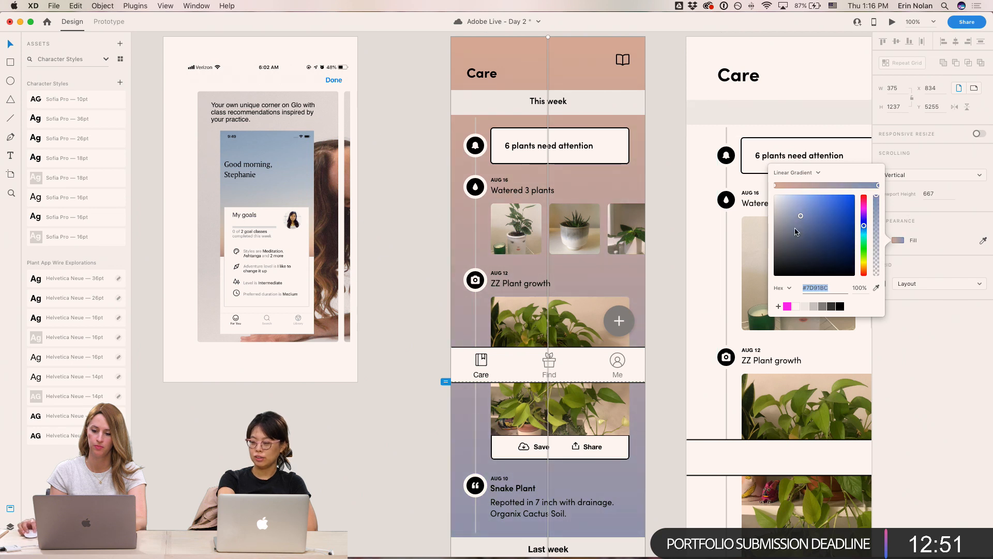
pyautogui.click(775, 185)
pyautogui.click(805, 199)
pyautogui.click(806, 197)
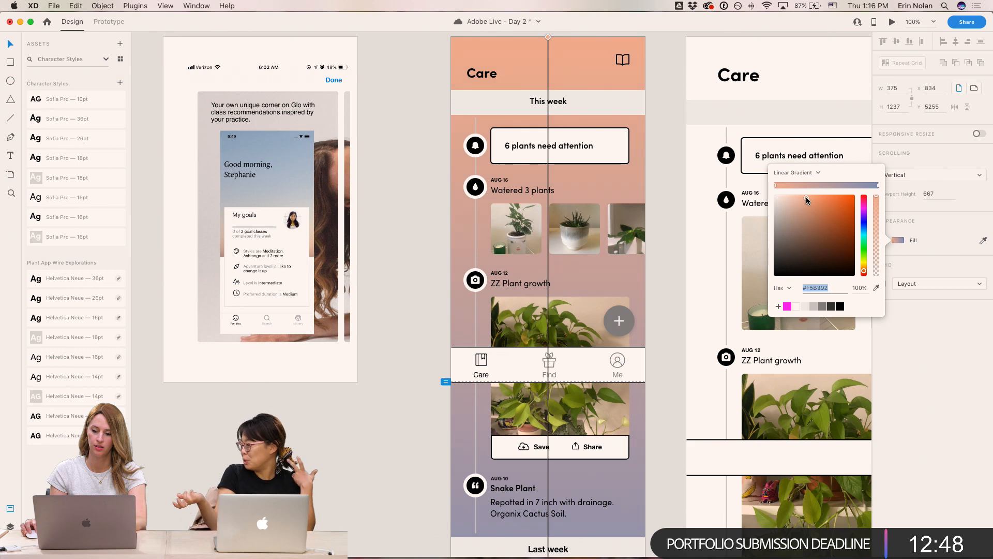
pyautogui.scroll(1, 659, 201)
pyautogui.click(664, 200)
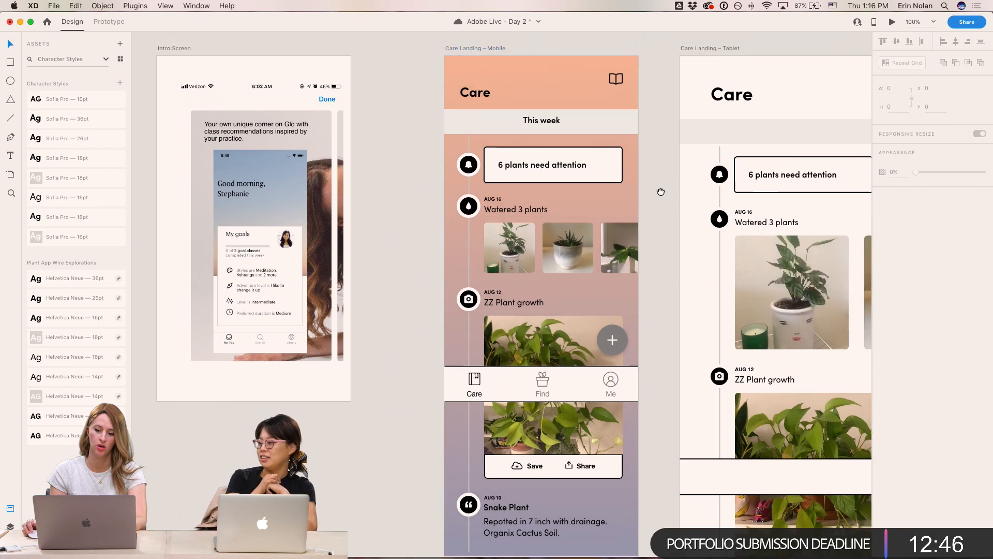
# - Save the document
pyautogui.moveTo(672, 176); pyautogui.dragTo(647, 198)
pyautogui.press('super+equal')
pyautogui.scroll(3, 701, 194)
pyautogui.hscroll(-2, 702, 194)
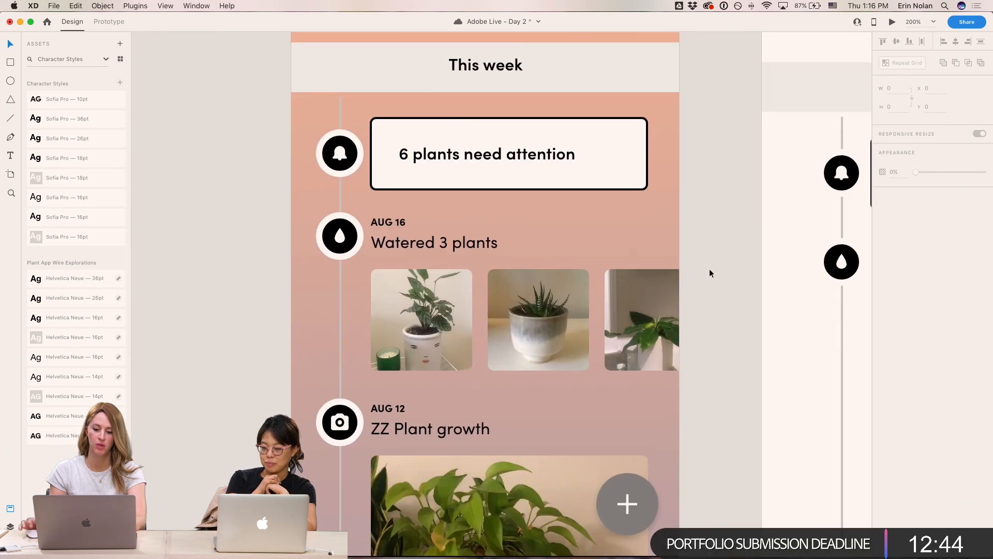
pyautogui.press('super+minus')
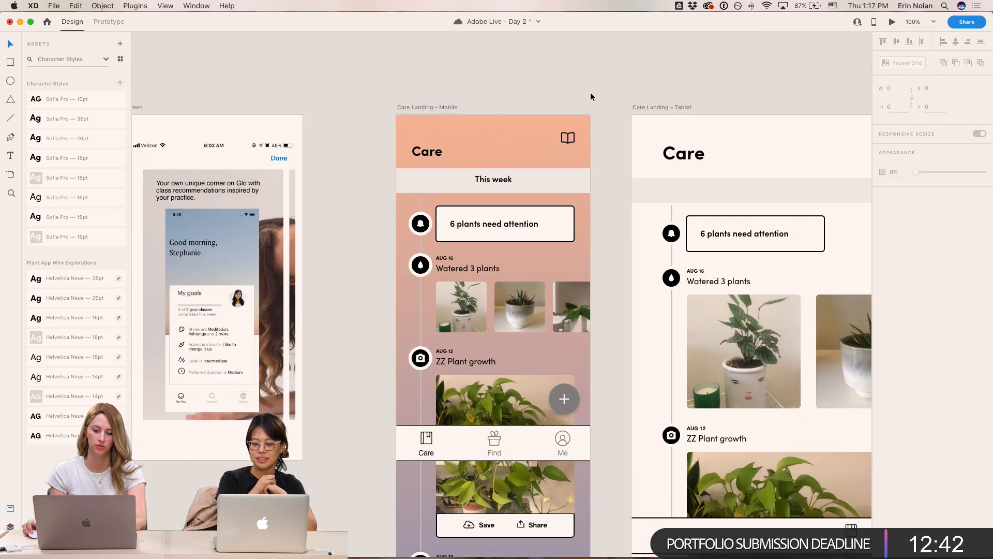
pyautogui.press('super+s')
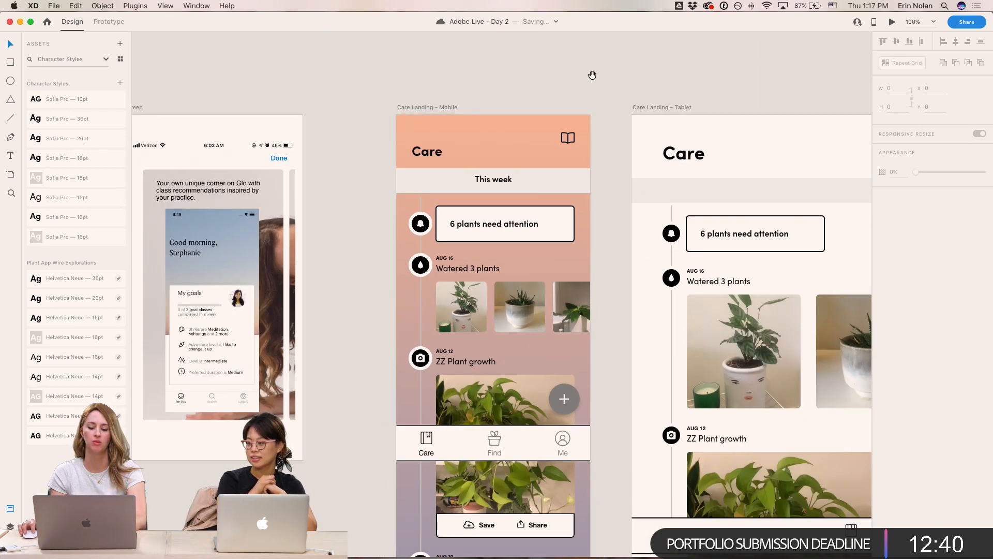
# - Undo the gradient fill changes on the Care Landing – Mobile artboard
pyautogui.hscroll(2, 569, 71)
pyautogui.scroll(-1, 569, 71)
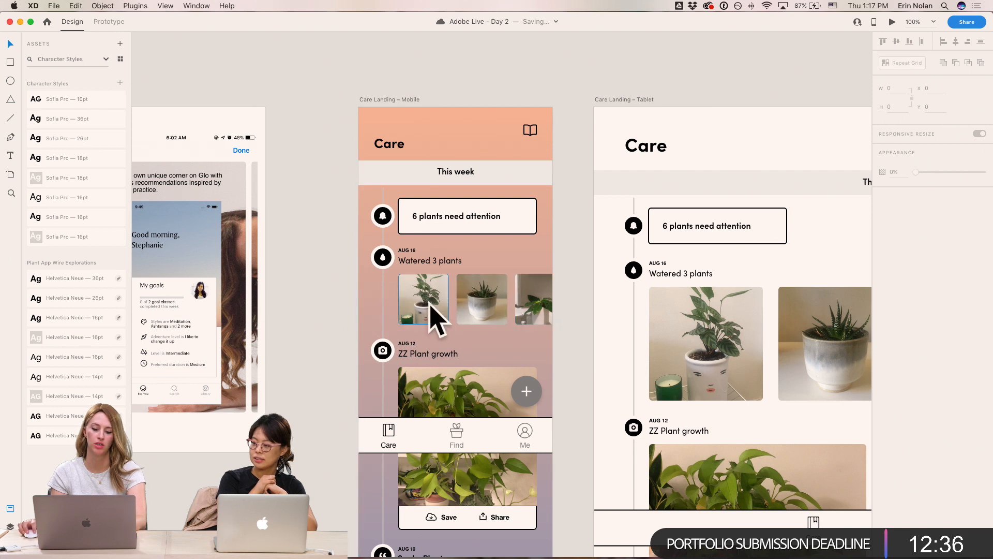
pyautogui.press('super+z')
pyautogui.press('super+z')
pyautogui.press('super+z')
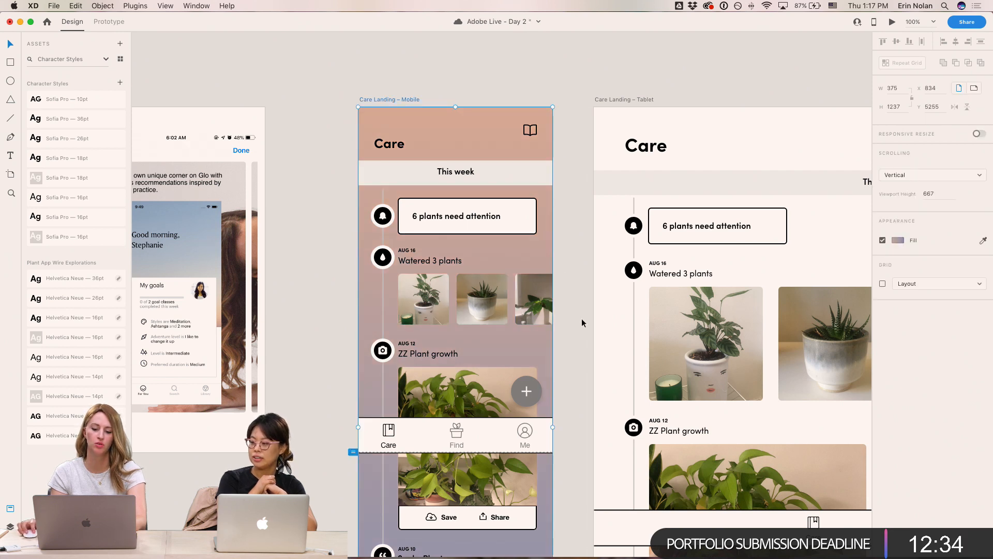
pyautogui.press('super+z')
pyautogui.press('super+z')
pyautogui.press('super+z')
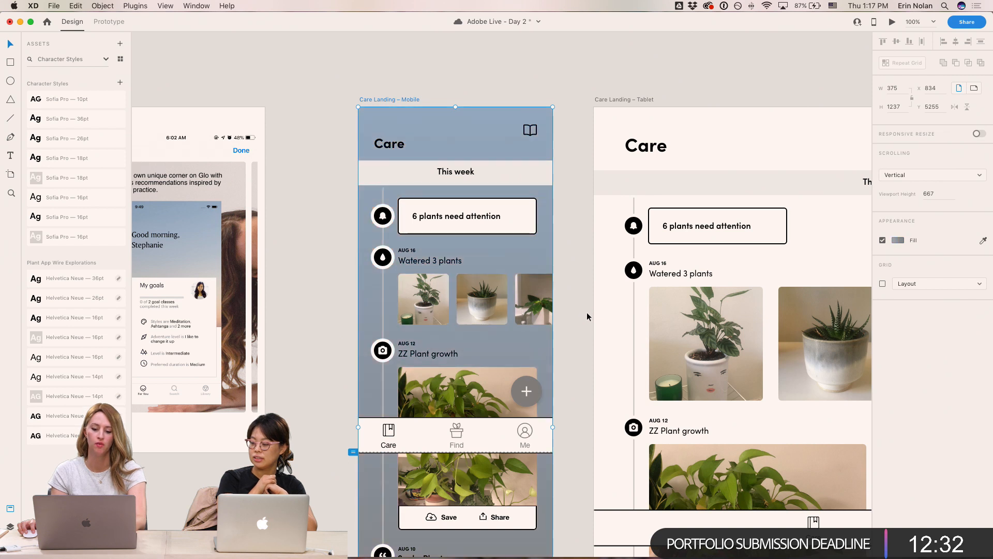
pyautogui.click(579, 307)
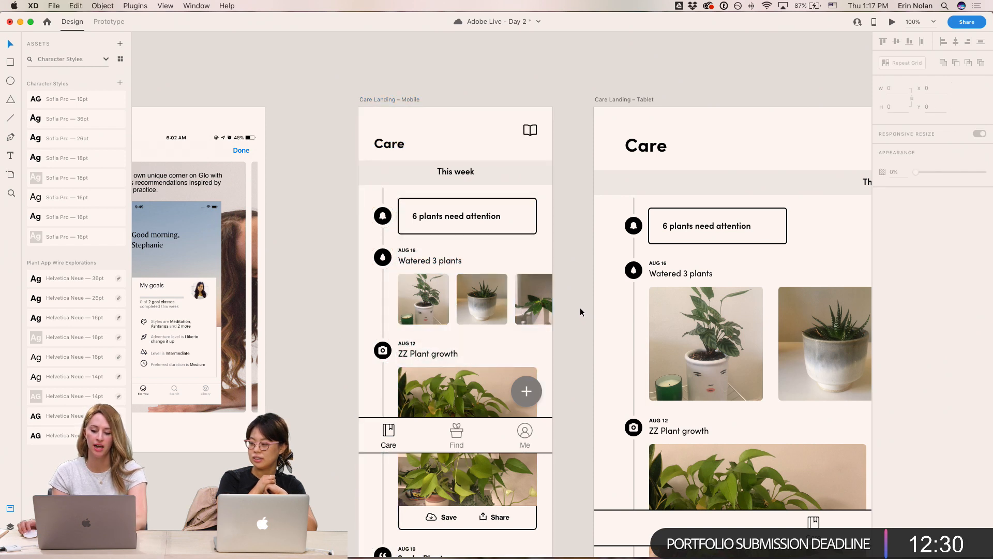
# - Set the Care Landing – Mobile artboard's background fill to the off-white #F5F4F4
pyautogui.hscroll(2, 580, 310)
pyautogui.click(518, 384)
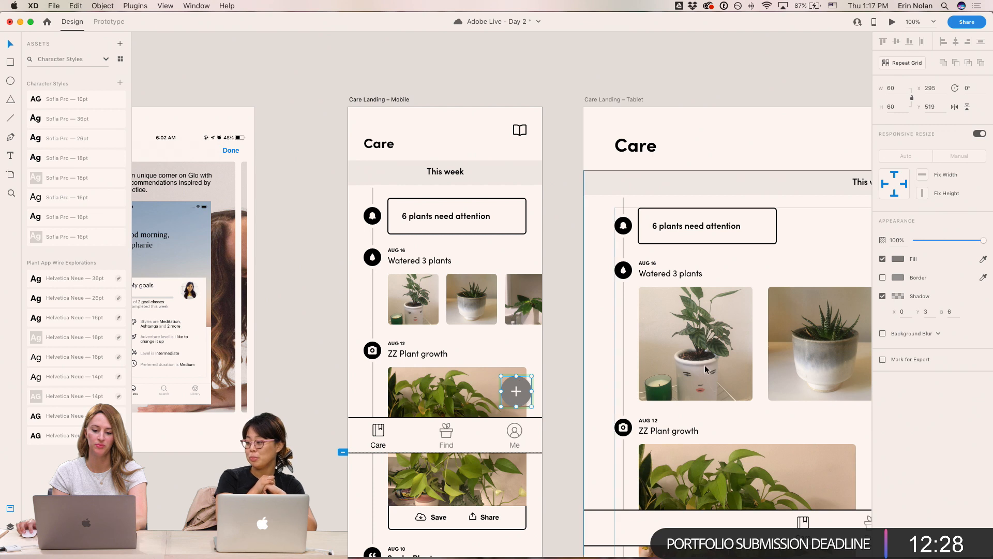
pyautogui.click(392, 101)
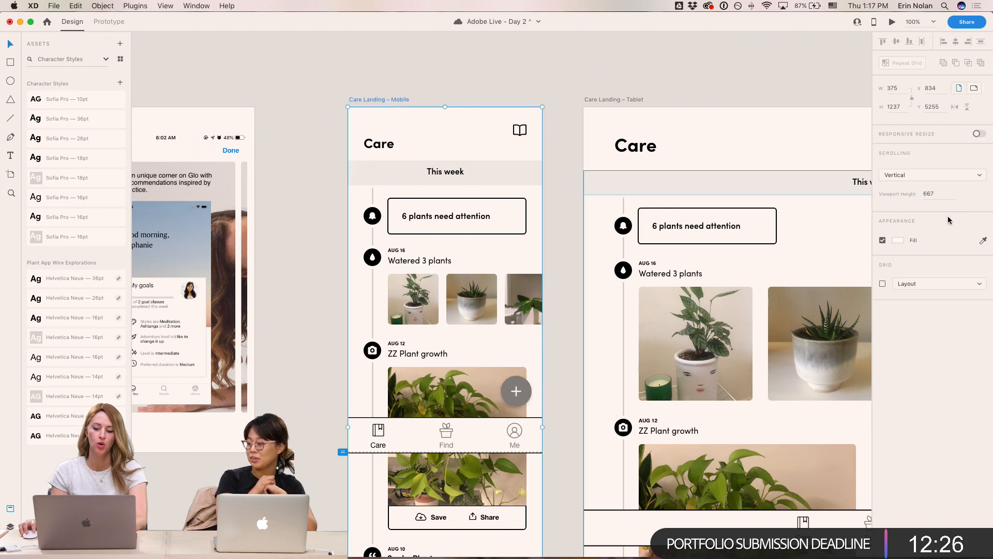
pyautogui.click(898, 240)
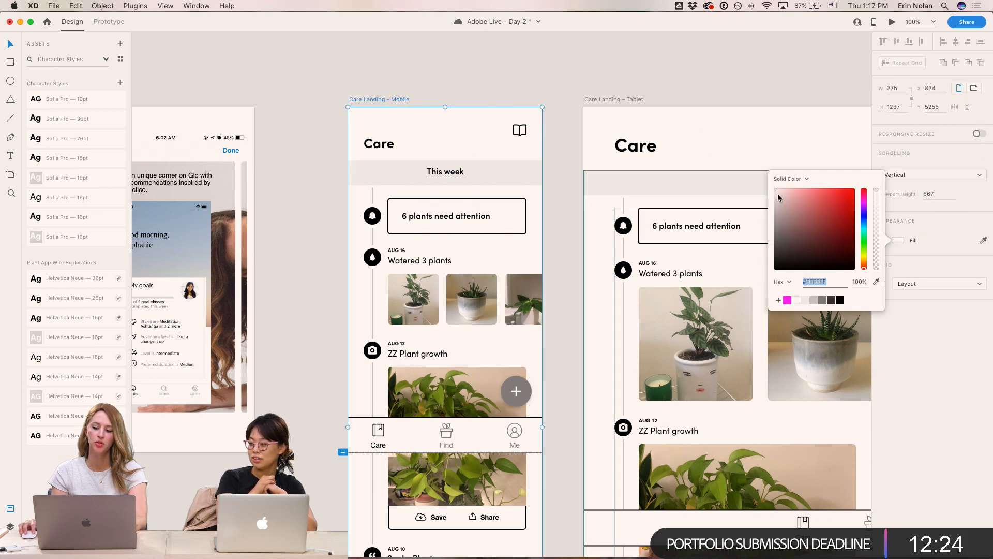
pyautogui.click(777, 193)
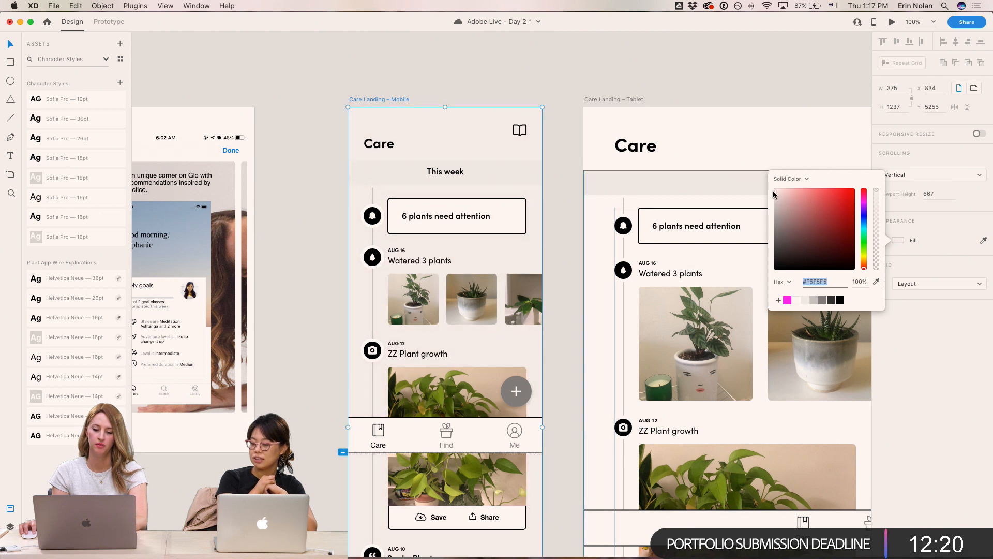
pyautogui.click(774, 191)
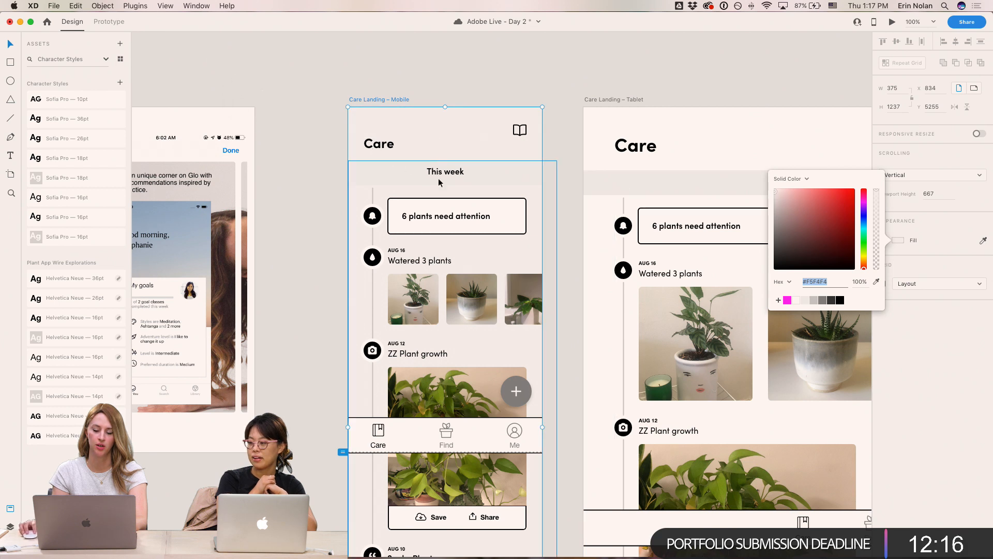
pyautogui.click(576, 253)
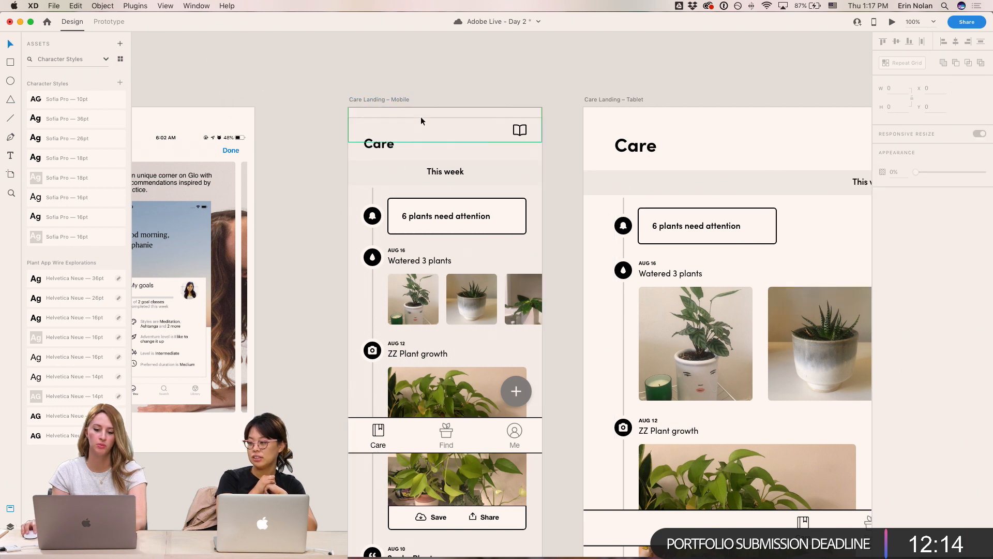
pyautogui.click(395, 101)
pyautogui.click(566, 165)
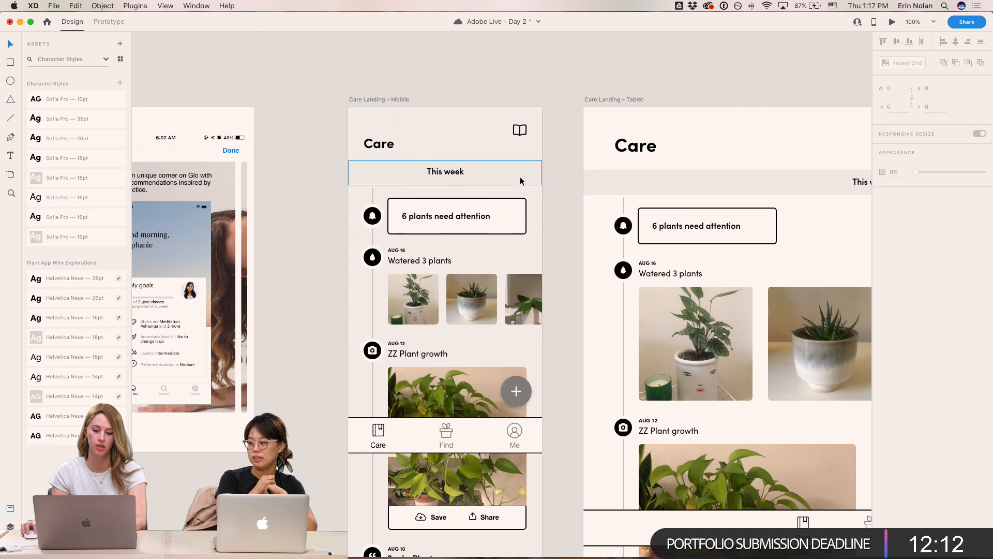
pyautogui.click(390, 101)
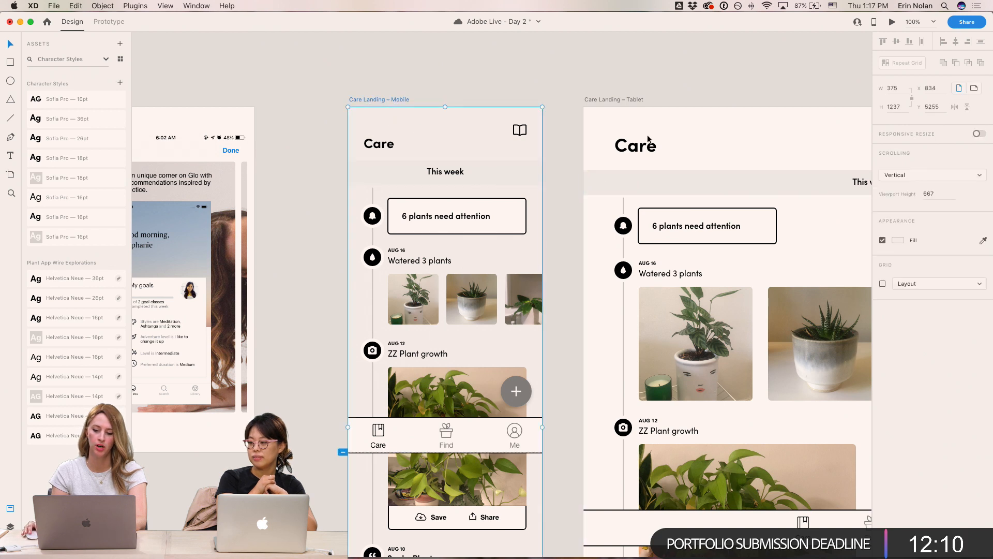
pyautogui.click(899, 241)
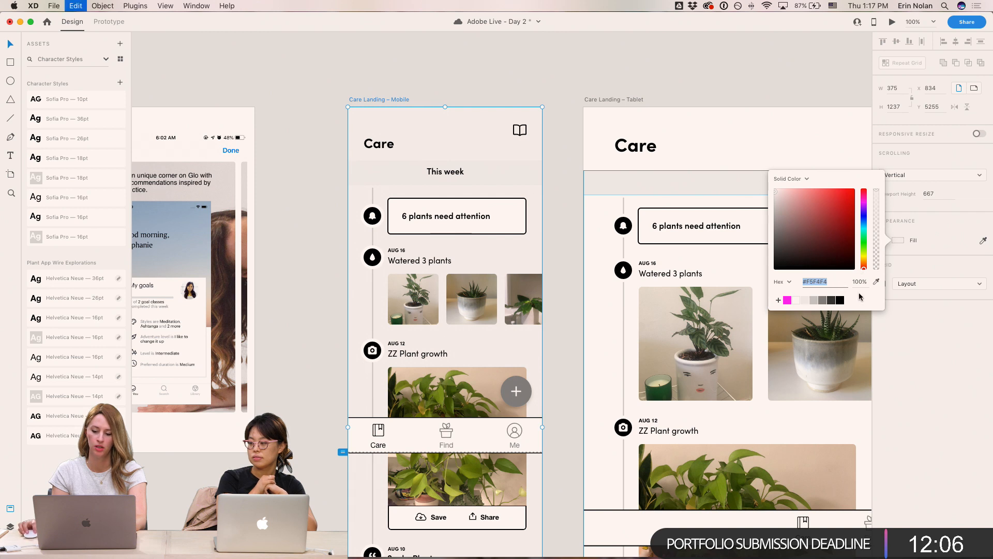
# - Filter the assets panel to show colours only
pyautogui.click(68, 61)
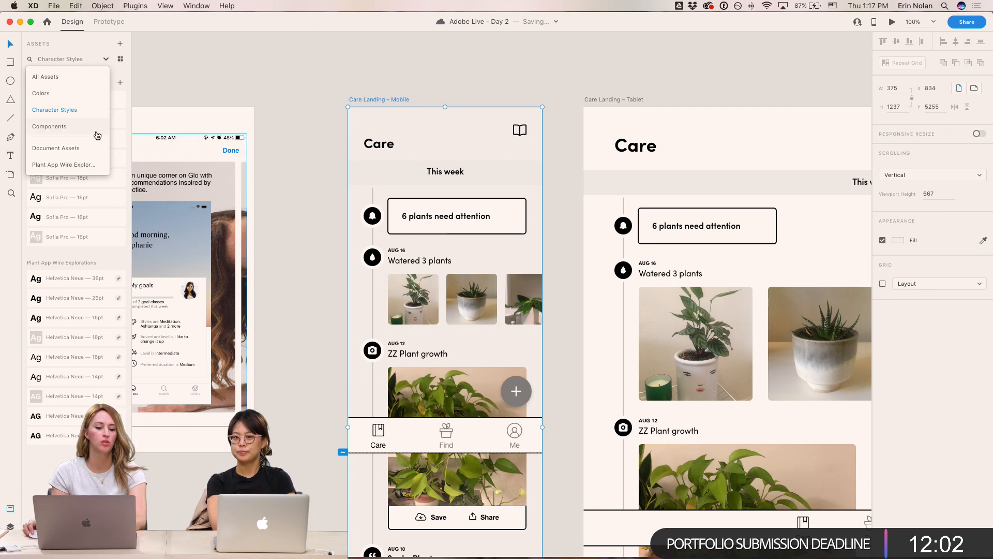
pyautogui.click(42, 93)
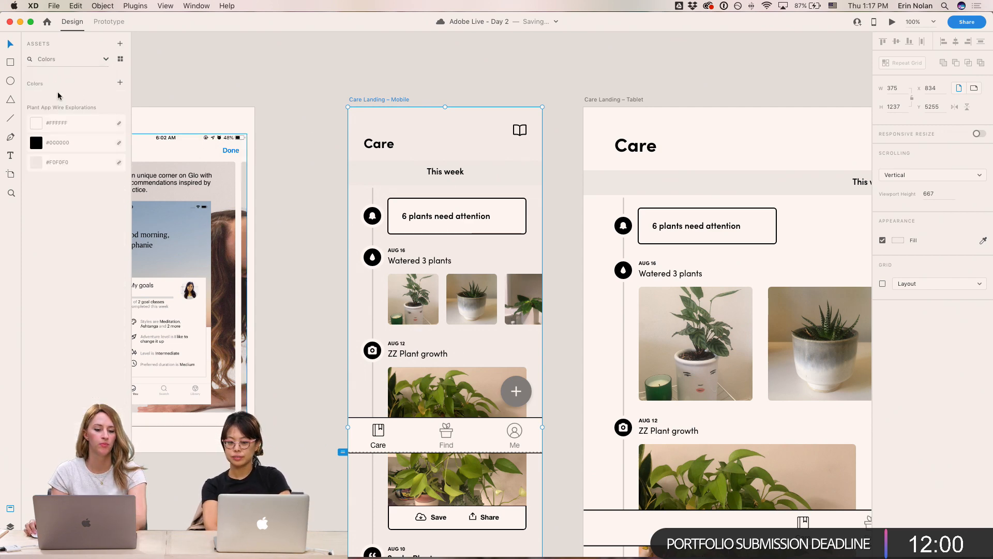
pyautogui.click(650, 70)
pyautogui.moveTo(653, 70); pyautogui.dragTo(266, 110)
pyautogui.hscroll(15, 265, 110)
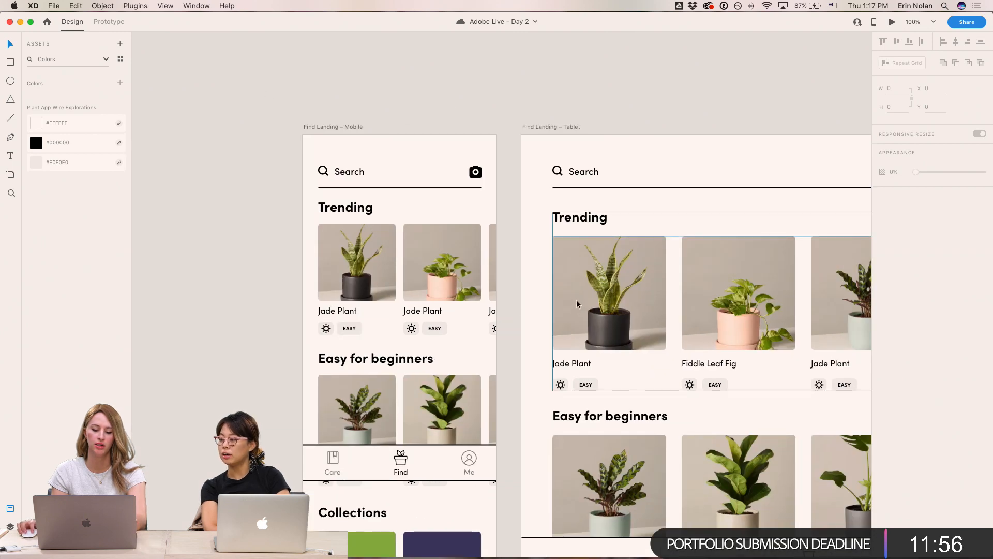
pyautogui.hscroll(-20, 577, 305)
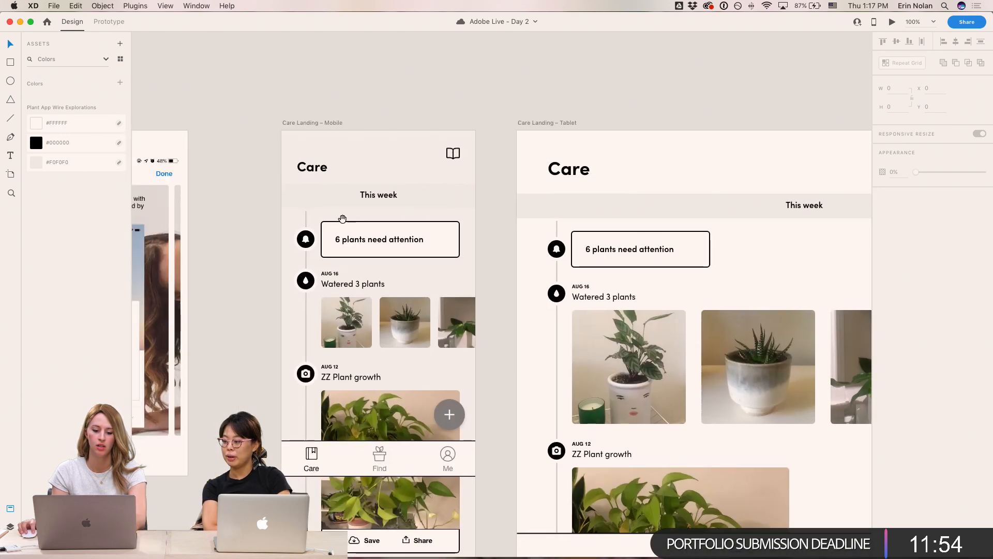
pyautogui.hscroll(-2, 350, 218)
# - Set the This week bar's fill on the mobile Care screen to light grey #E0E2E2
pyautogui.click(460, 194)
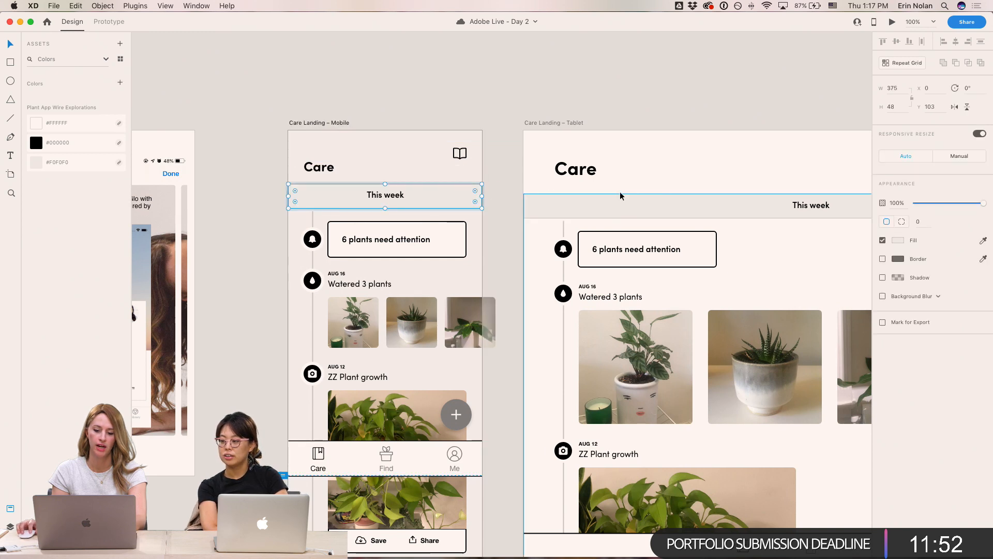
pyautogui.click(435, 156)
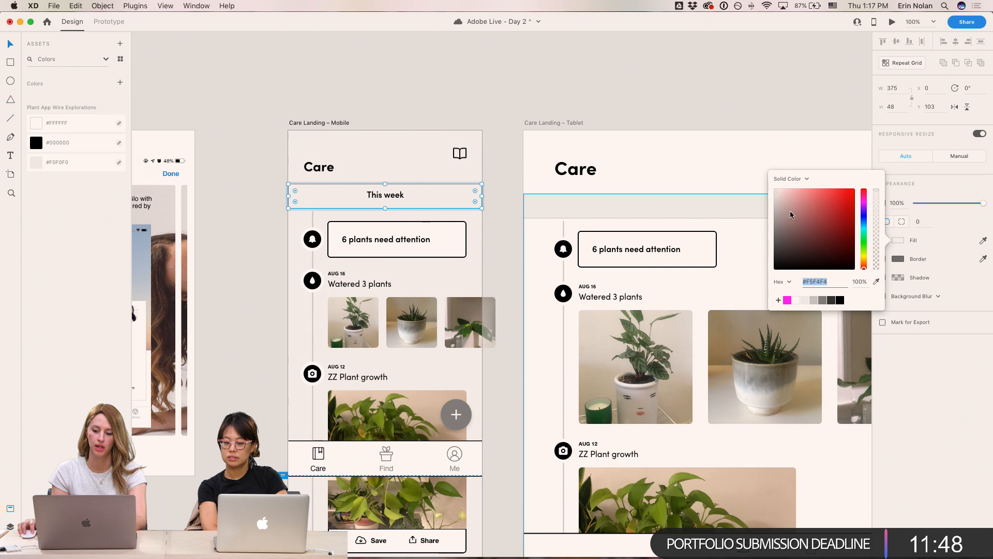
pyautogui.moveTo(776, 195); pyautogui.dragTo(775, 194)
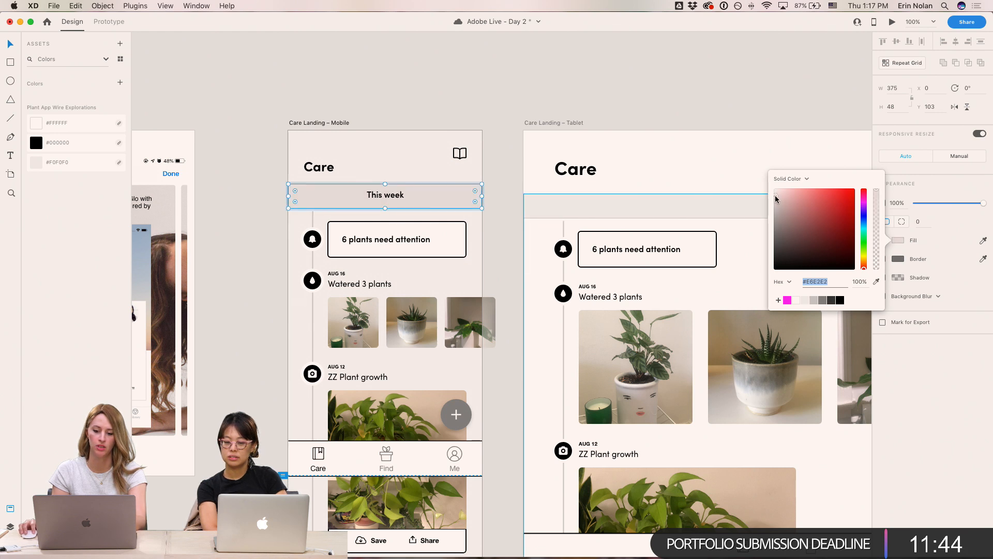
pyautogui.click(418, 94)
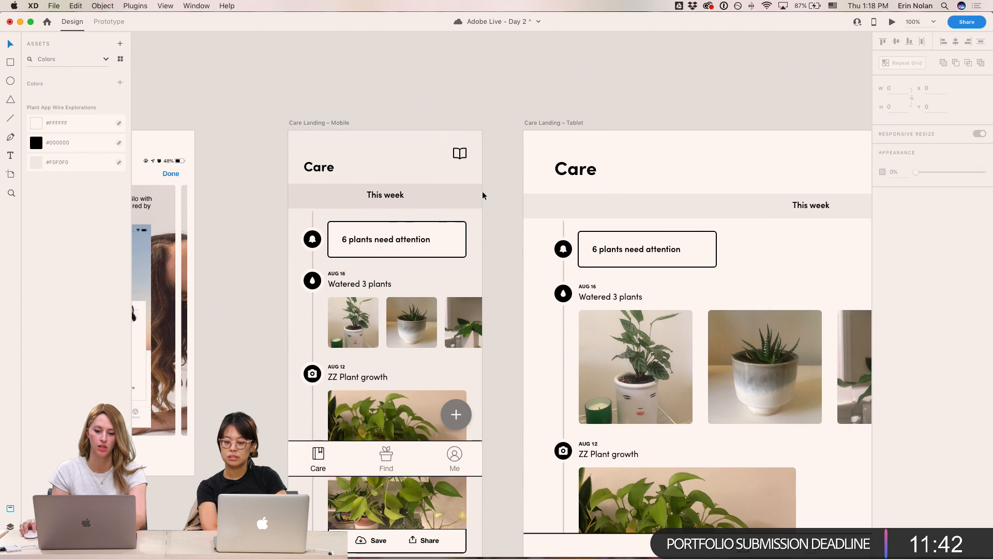
# - Set the This week bar's fill to the warm beige #E0D7CF
pyautogui.click(469, 192)
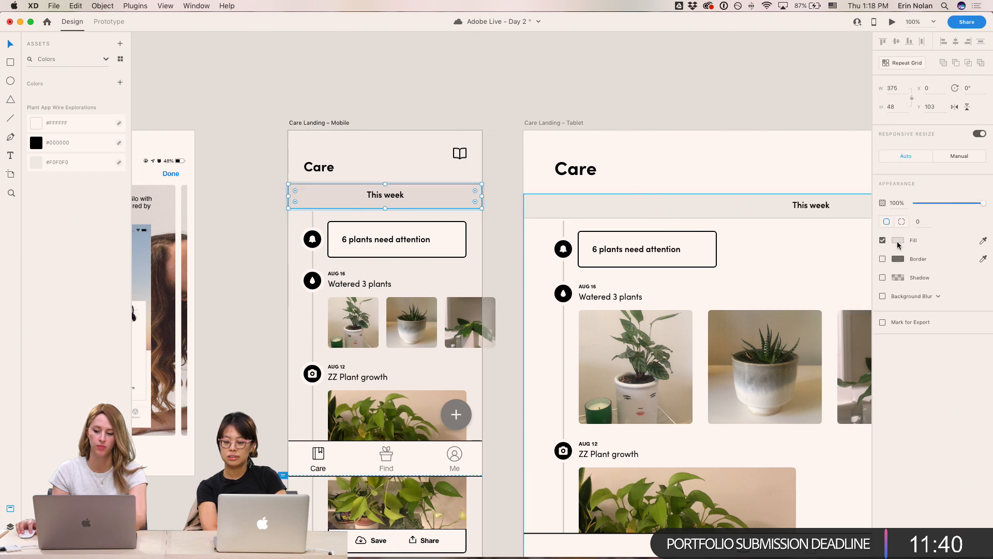
pyautogui.click(898, 241)
pyautogui.moveTo(776, 200); pyautogui.dragTo(774, 202)
pyautogui.click(514, 104)
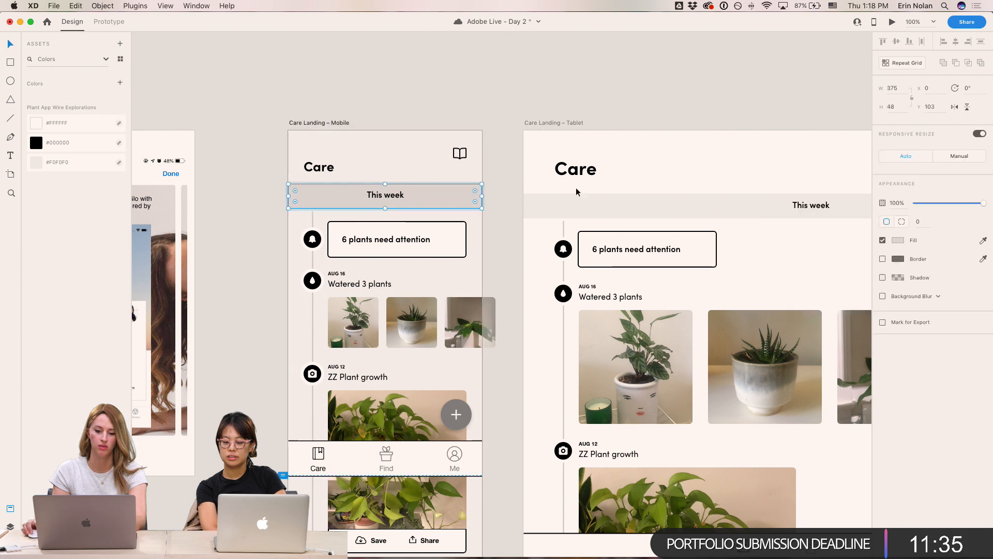
pyautogui.click(898, 241)
pyautogui.click(864, 264)
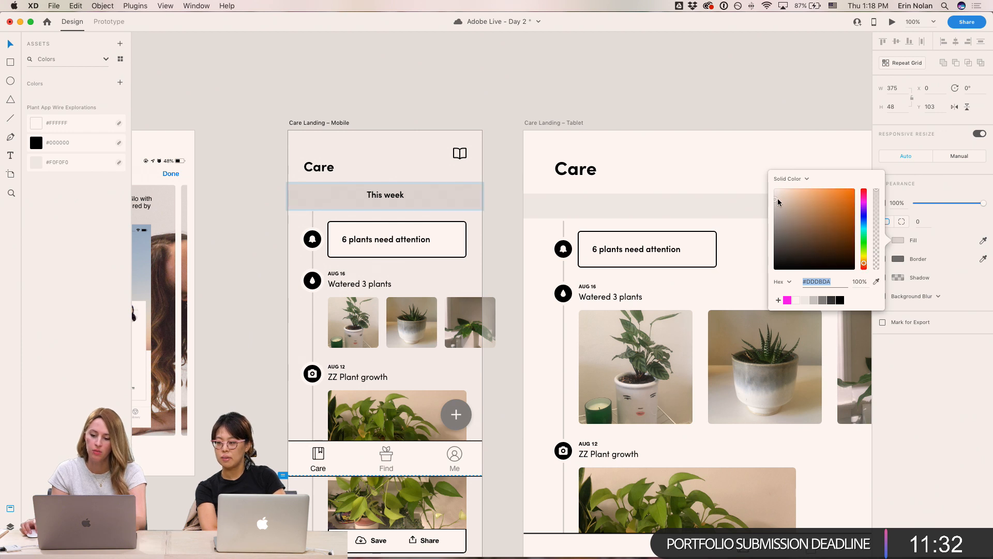
pyautogui.moveTo(777, 198); pyautogui.dragTo(780, 197)
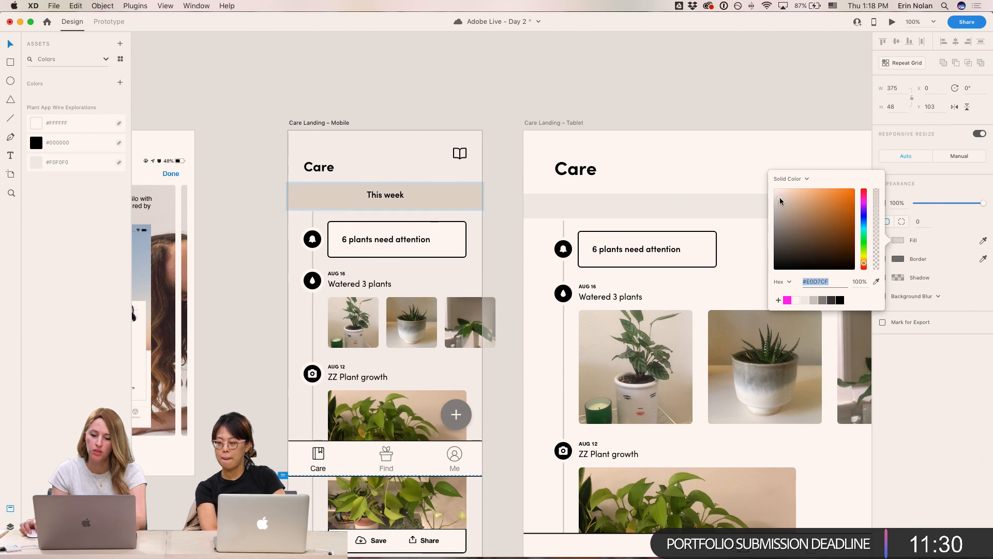
pyautogui.click(642, 118)
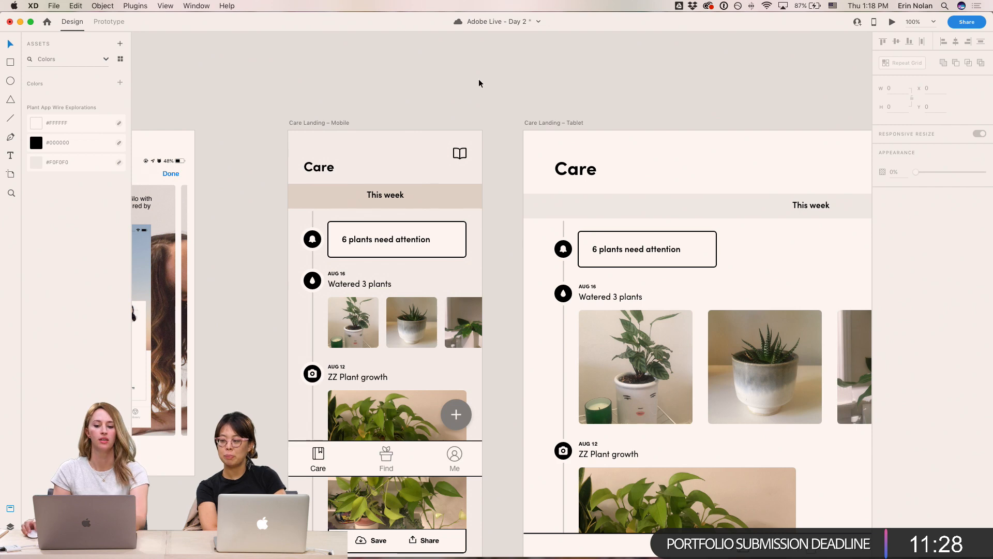
# - Add the This week bar's beige #E0D7CF to the document colour assets
pyautogui.moveTo(479, 79); pyautogui.dragTo(515, 68)
pyautogui.press('super+plus')
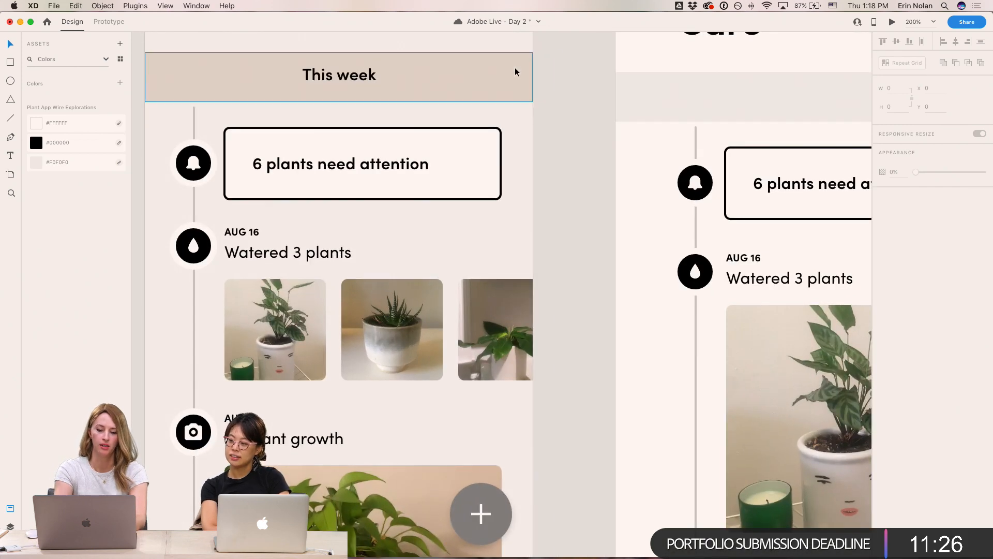
pyautogui.press('super+minus')
pyautogui.click(512, 188)
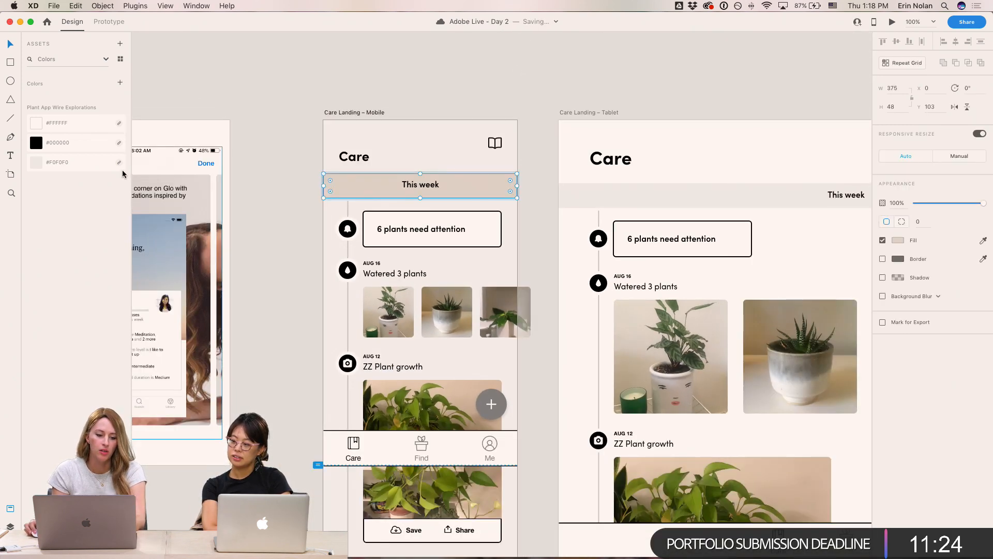
pyautogui.click(122, 85)
# - Try adding the Care Landing – Mobile artboard's colours to the colour assets
pyautogui.click(345, 113)
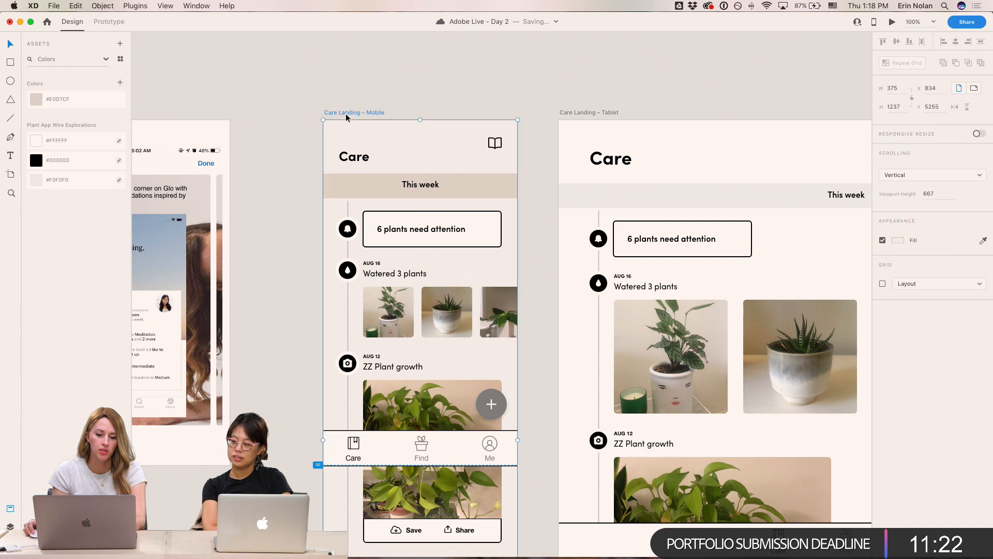
pyautogui.click(120, 83)
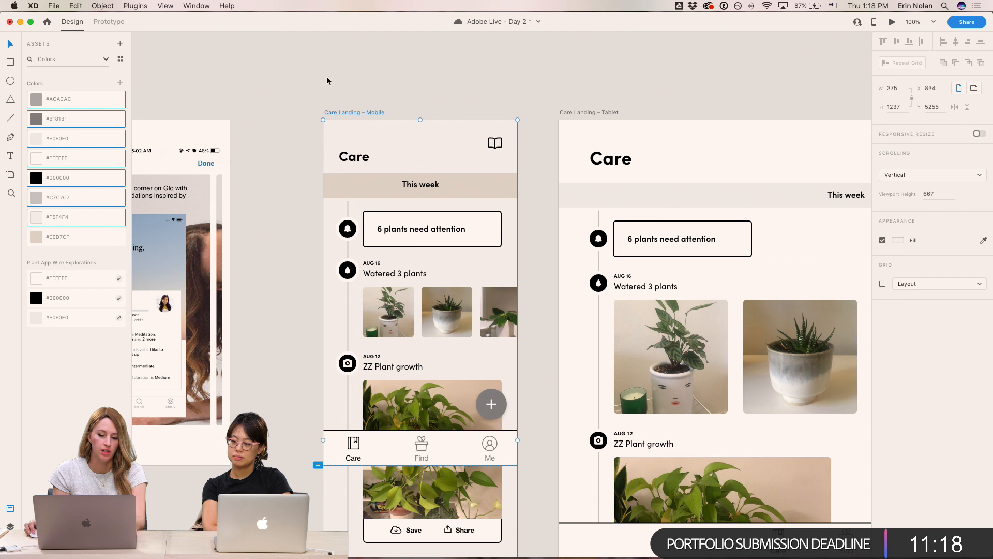
pyautogui.press('super+z')
# - Add the off-white #F5F4F4 to the colour assets using a temporary borderless rectangle, then delete that rectangle
pyautogui.click(459, 86)
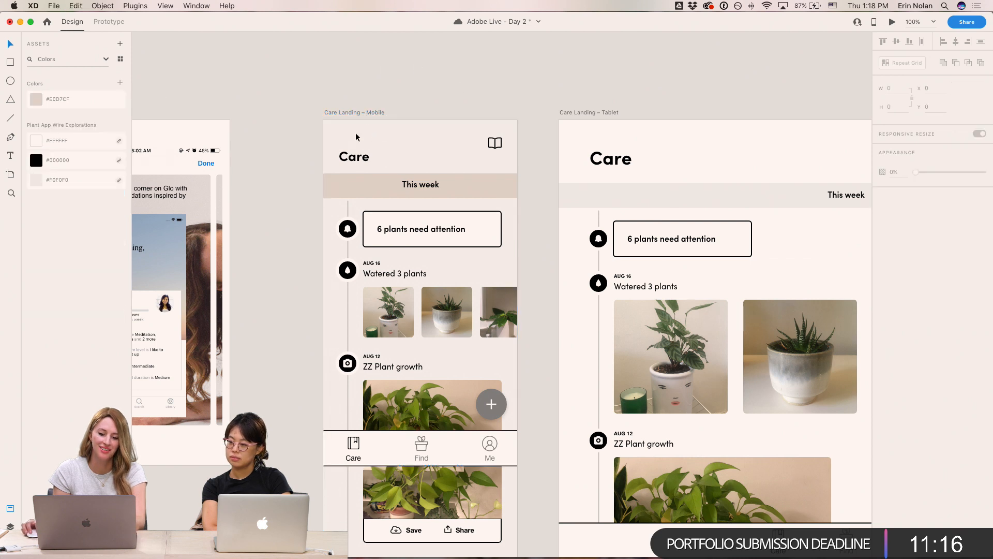
pyautogui.press('r')
pyautogui.moveTo(271, 58); pyautogui.dragTo(355, 98)
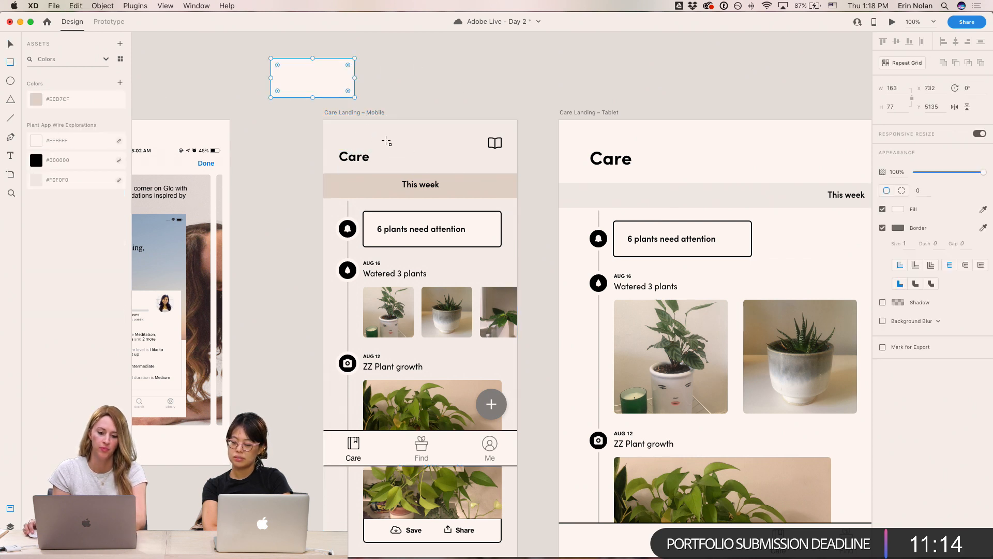
pyautogui.click(119, 83)
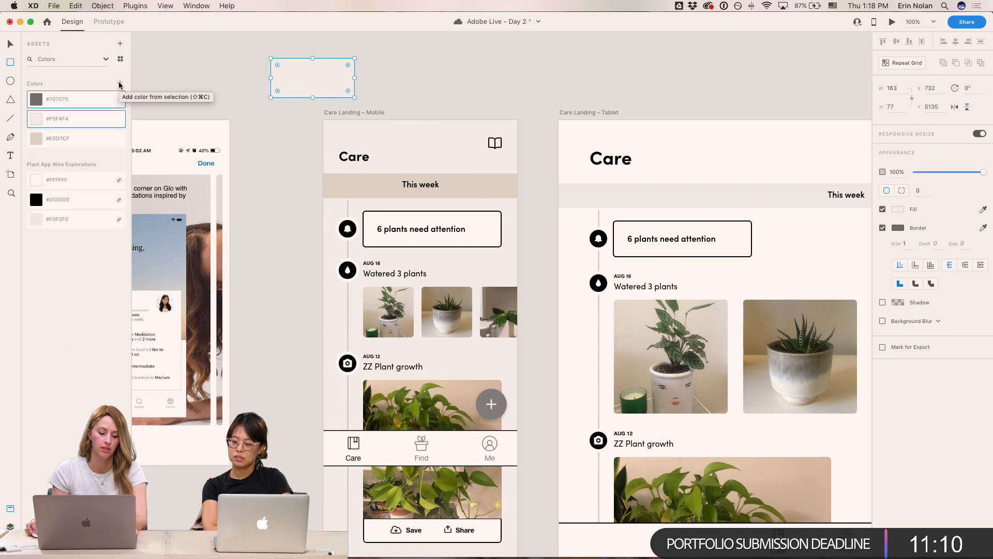
pyautogui.press('super+z')
pyautogui.click(882, 227)
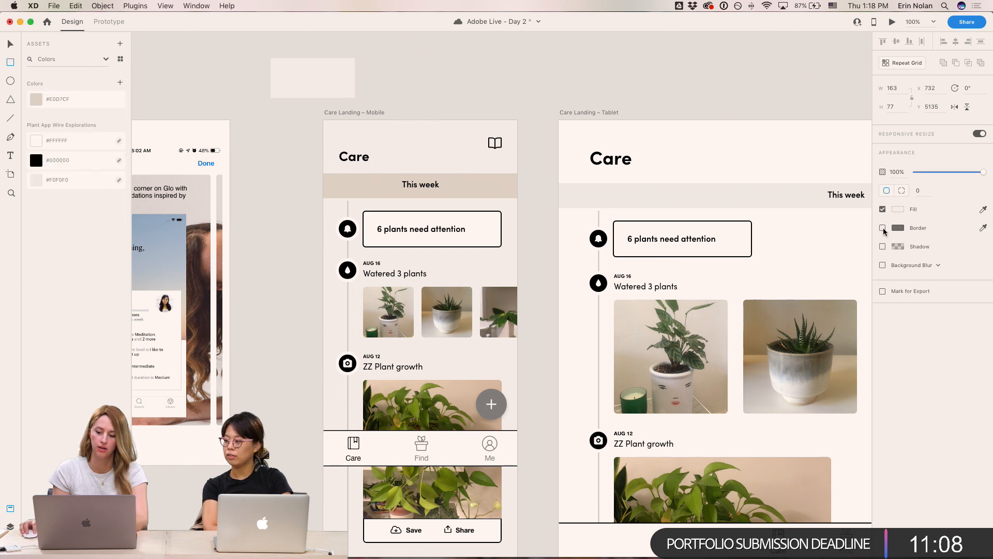
pyautogui.click(119, 83)
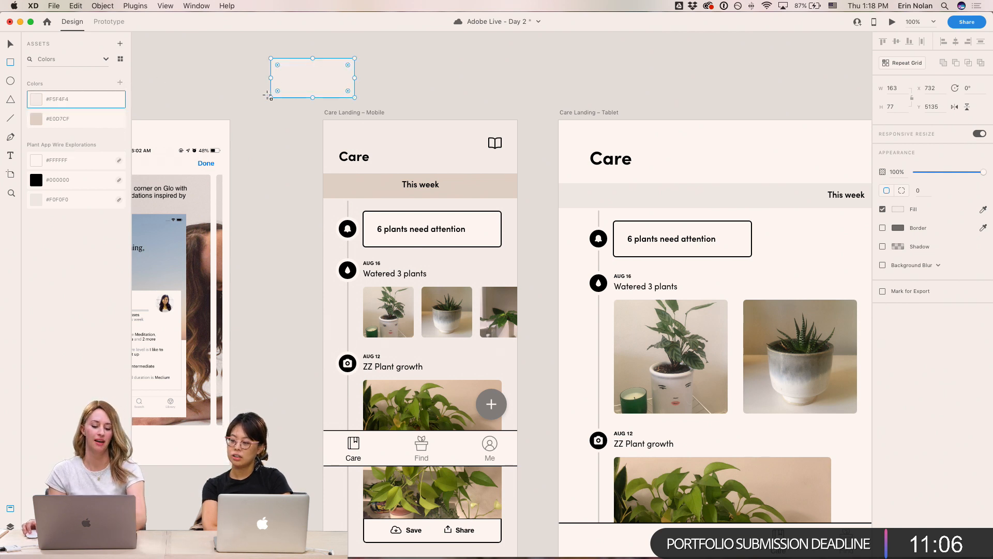
pyautogui.press('Delete')
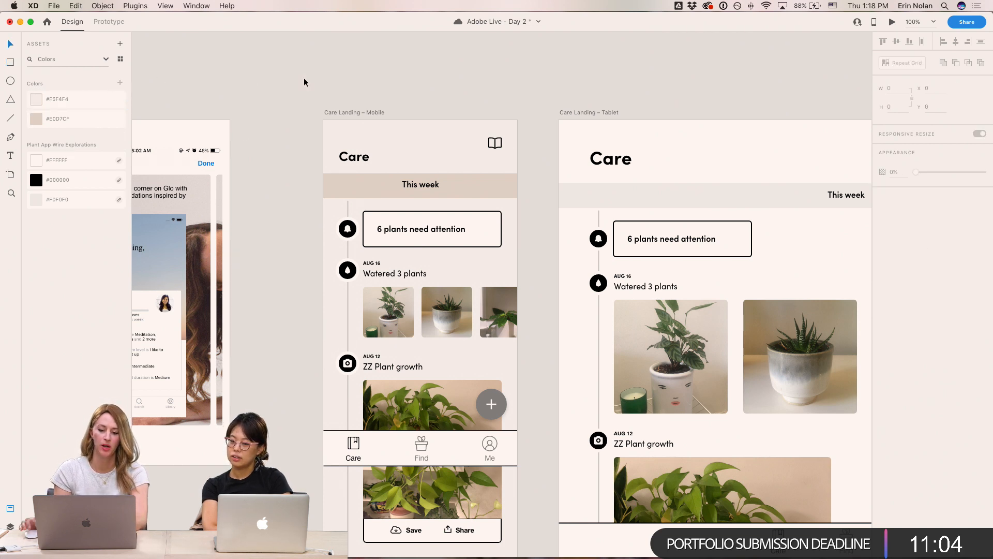
# - Remove the border from the 6 plants need attention card and give it a drop shadow
pyautogui.scroll(-2, 348, 64)
pyautogui.hscroll(2, 348, 64)
pyautogui.click(447, 176)
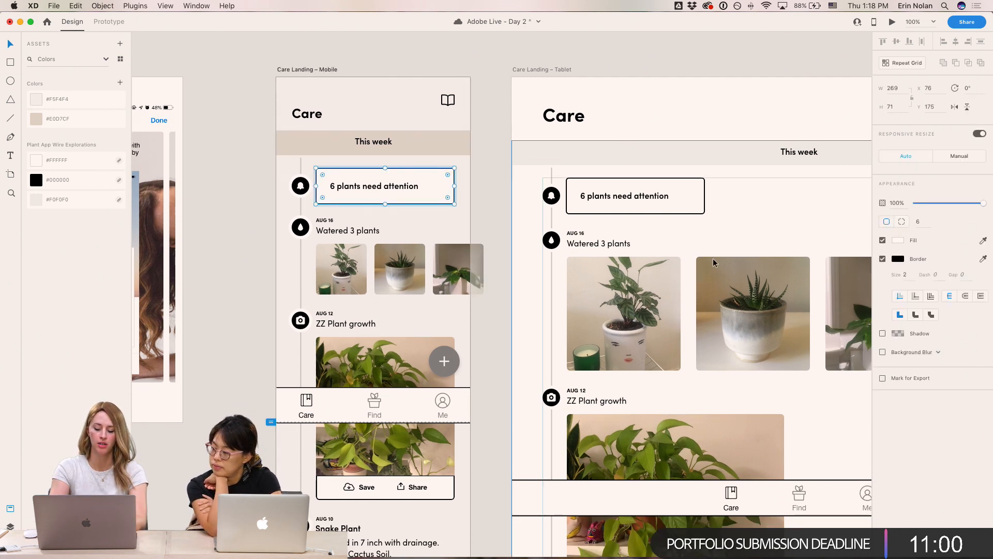
pyautogui.scroll(2, 719, 261)
pyautogui.hscroll(-2, 719, 261)
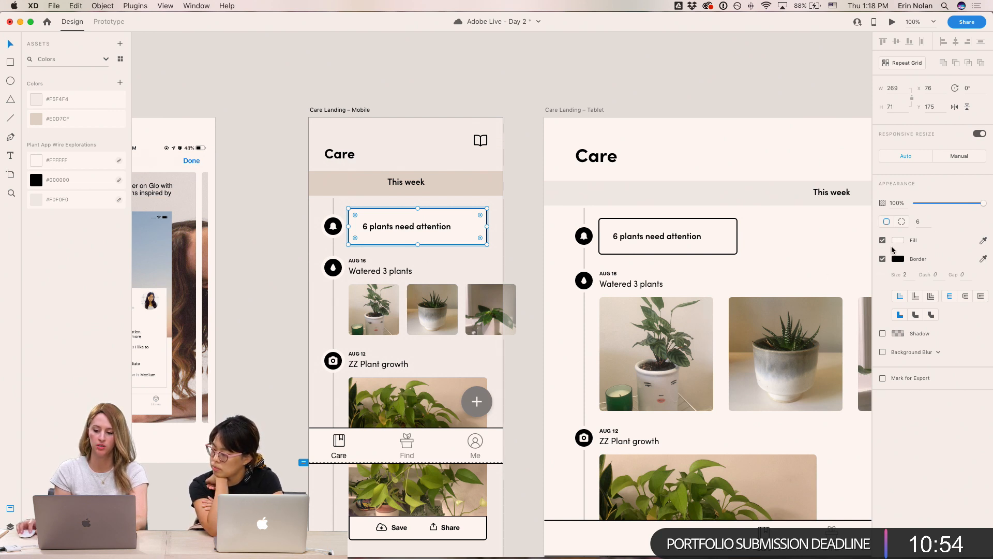
pyautogui.click(882, 259)
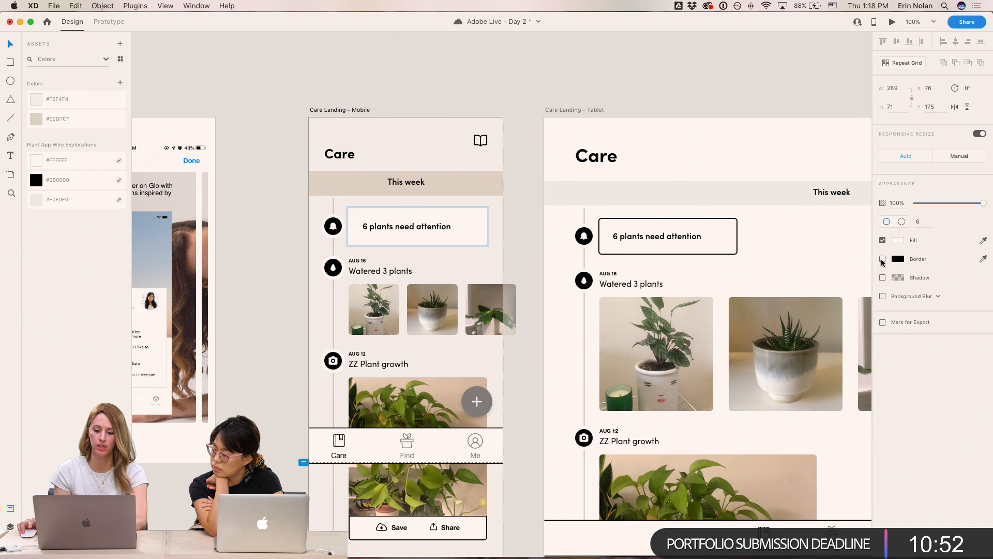
pyautogui.click(882, 277)
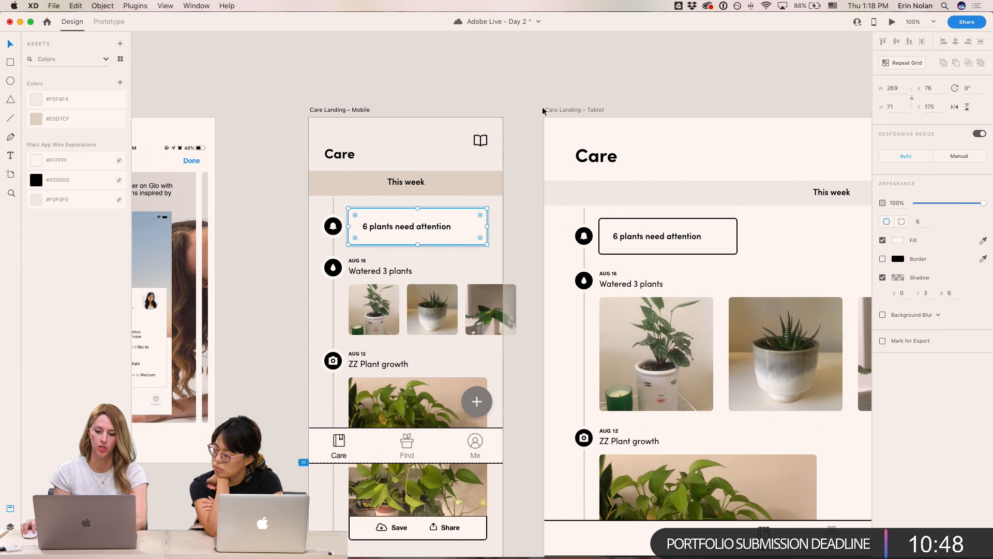
# - Set the card's shadow to X 0, Y 1 and blur 2
pyautogui.click(526, 96)
pyautogui.press('super+equal')
pyautogui.scroll(4, 526, 91)
pyautogui.hscroll(-3, 526, 91)
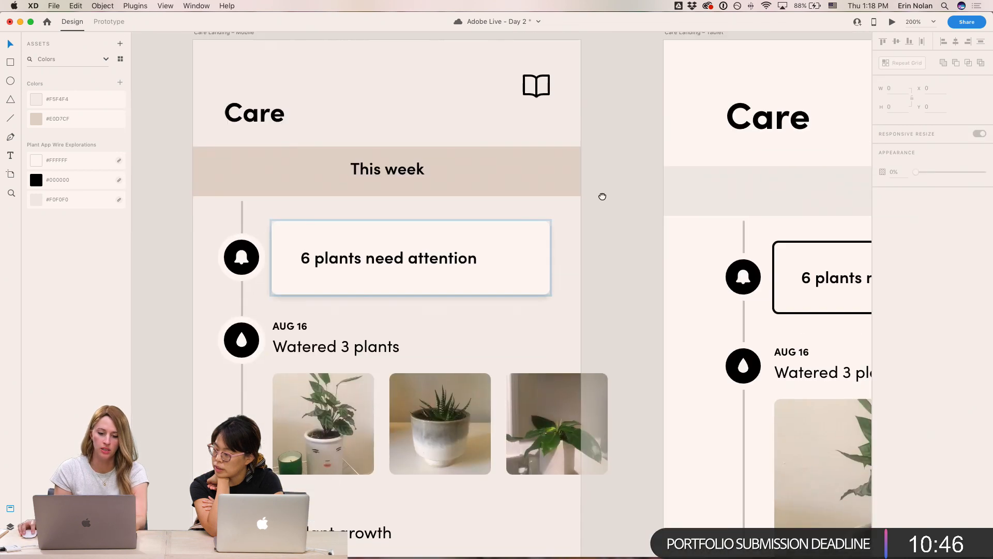
pyautogui.click(522, 228)
pyautogui.click(928, 294)
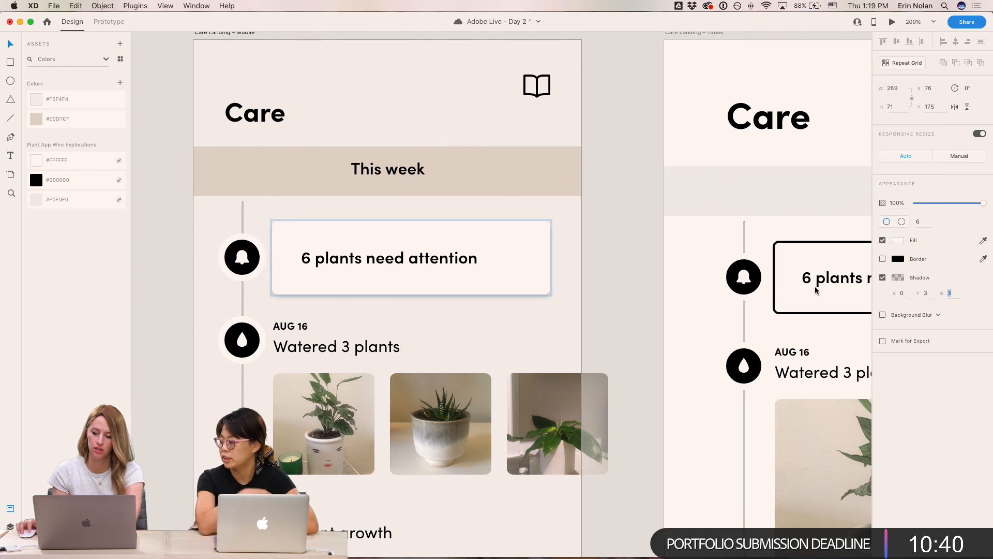
pyautogui.click(643, 266)
pyautogui.click(532, 228)
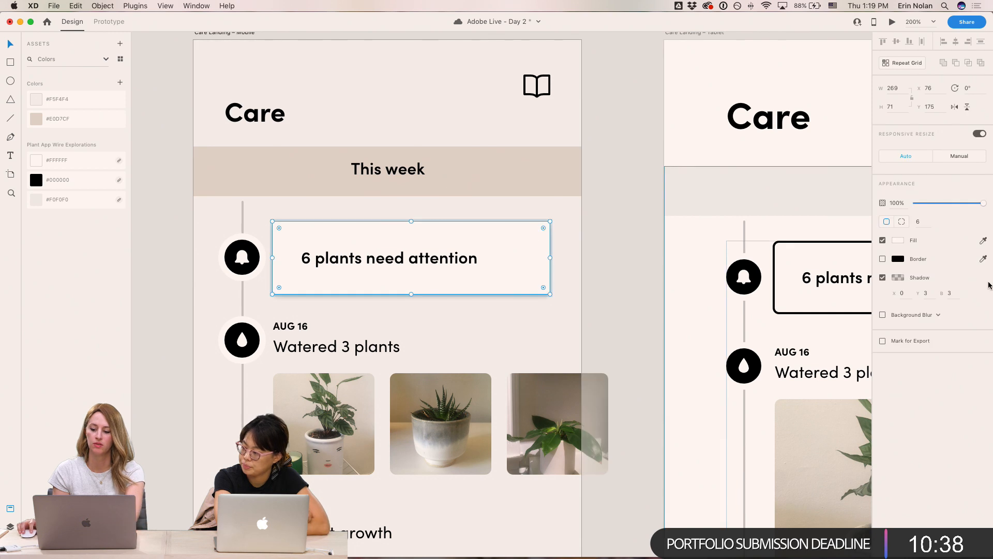
pyautogui.click(927, 292)
pyautogui.write('1')
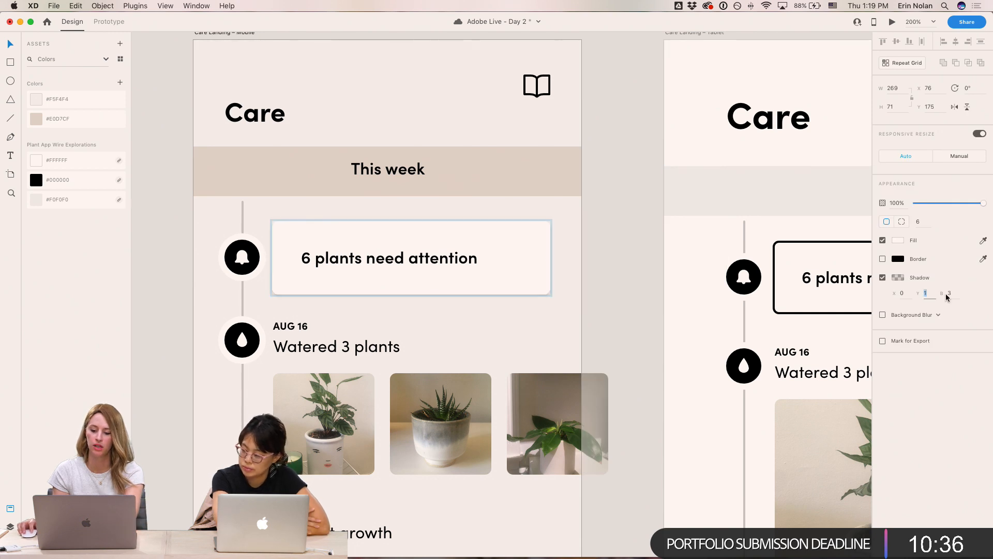
pyautogui.click(952, 294)
pyautogui.click(619, 122)
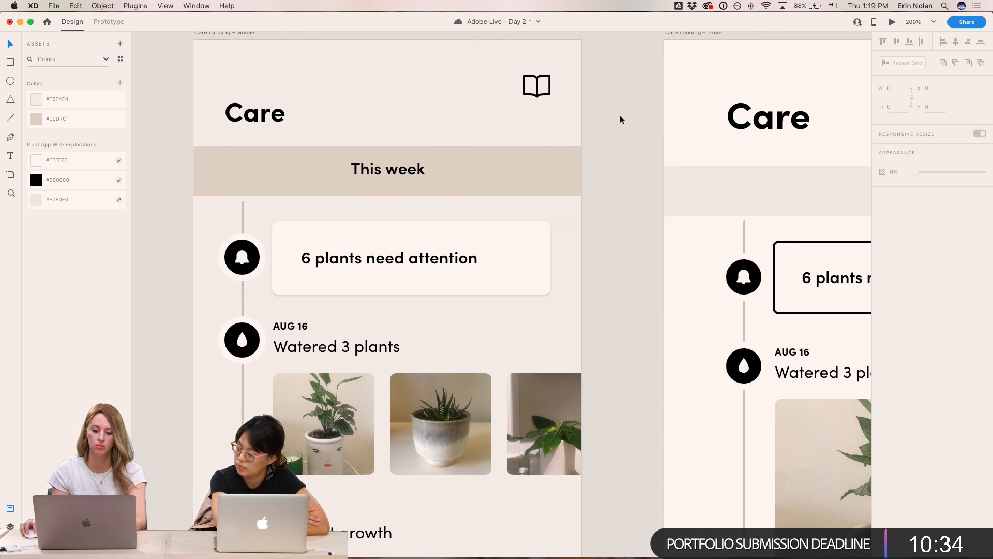
# - Re-enter the 6 plants need attention card's shadow Y offset as 1
pyautogui.moveTo(617, 148); pyautogui.dragTo(650, 164)
pyautogui.click(573, 241)
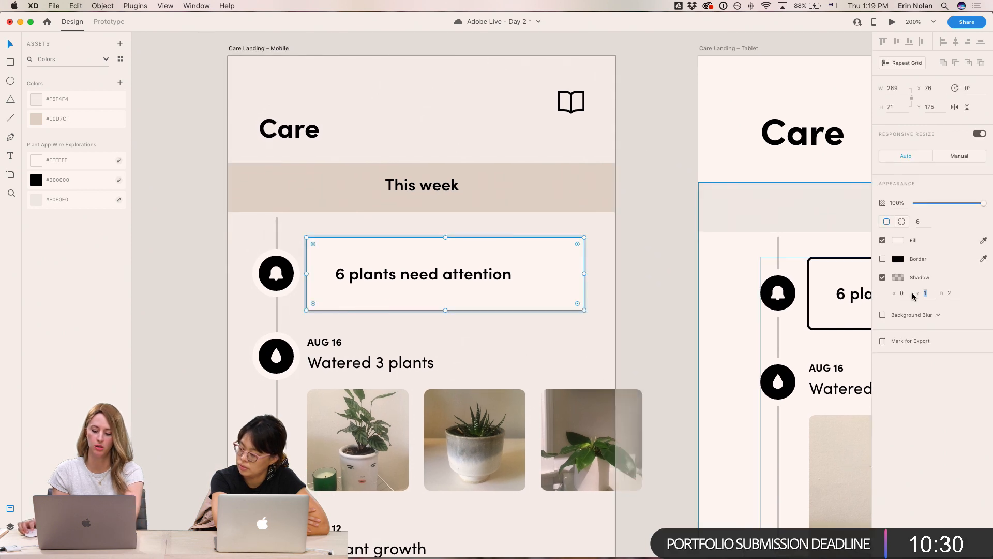
pyautogui.click(661, 201)
pyautogui.moveTo(664, 159); pyautogui.dragTo(696, 182)
pyautogui.hscroll(-2, 669, 158)
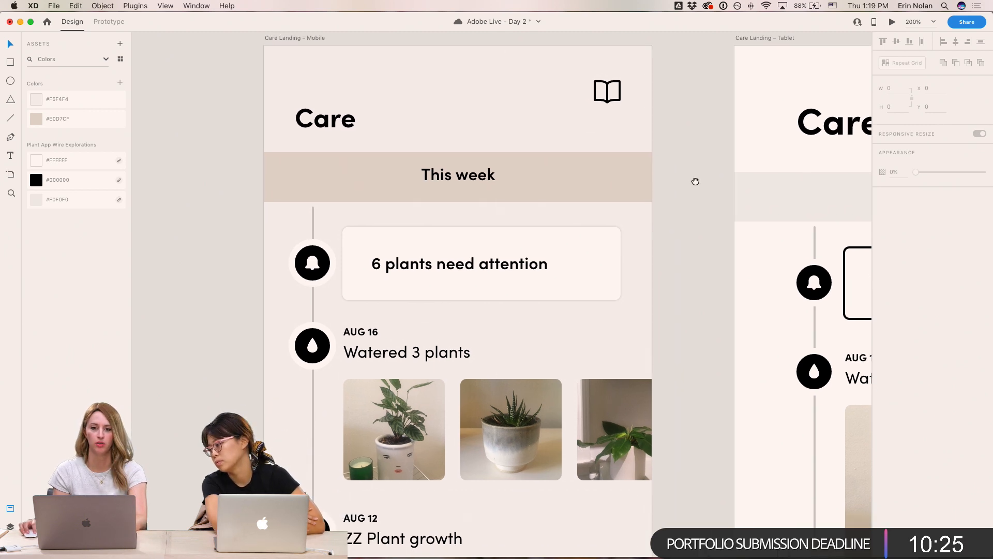
pyautogui.click(589, 238)
pyautogui.write('1')
pyautogui.click(925, 294)
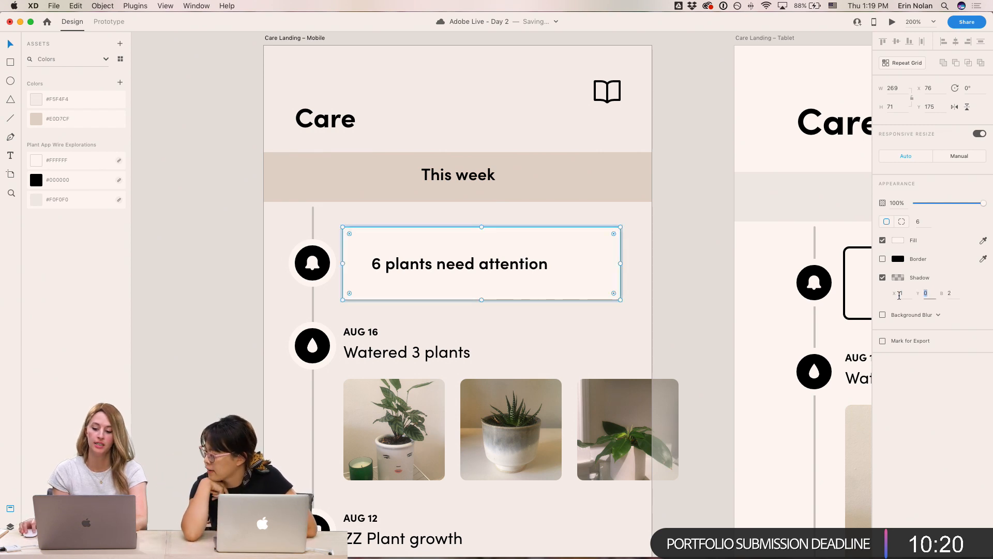
pyautogui.click(704, 228)
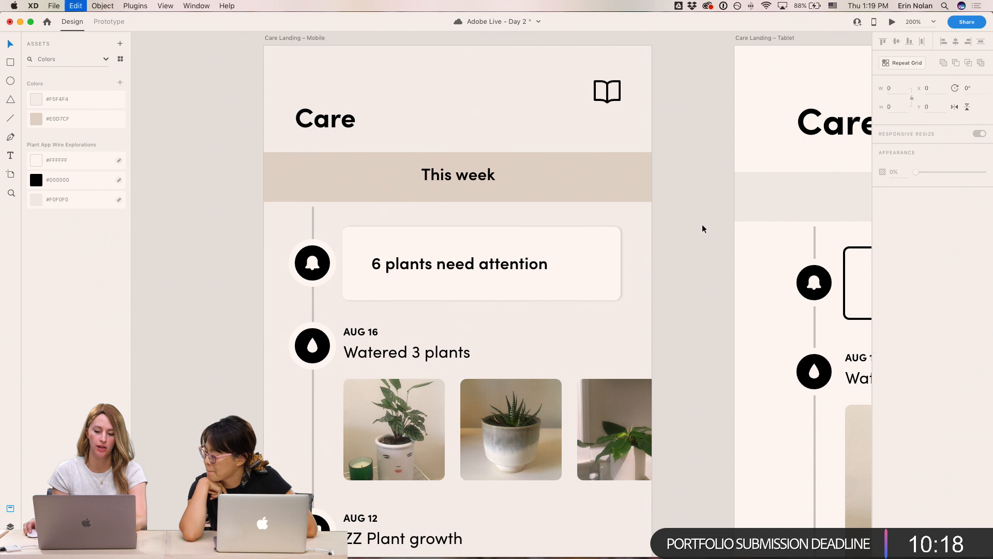
# - Open the Adobe Live – Day 1 document from the home screen
pyautogui.press('super+1')
pyautogui.scroll(10, 558, 244)
pyautogui.press('super+minus')
pyautogui.moveTo(650, 217); pyautogui.dragTo(607, 55)
pyautogui.moveTo(599, 325); pyautogui.dragTo(459, 213)
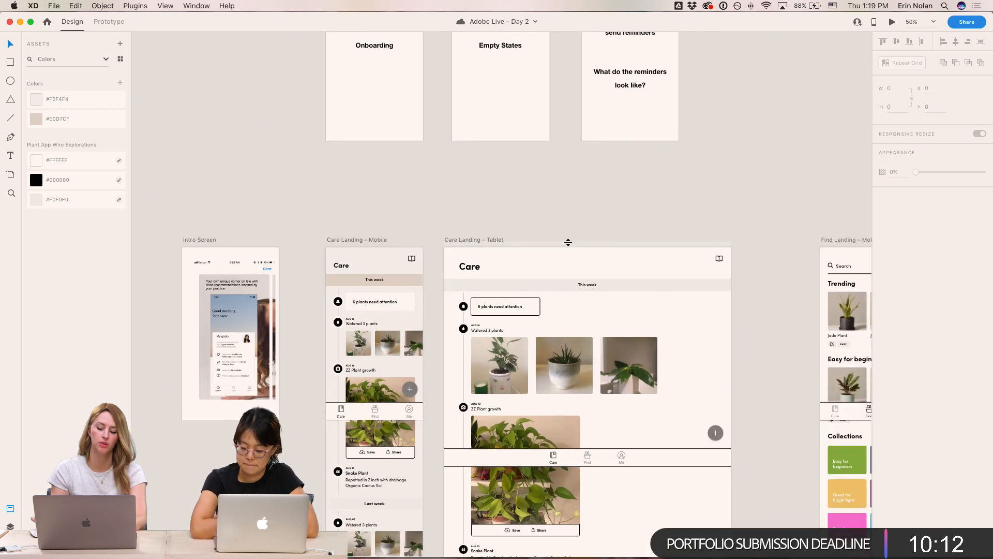
pyautogui.press('super+equal')
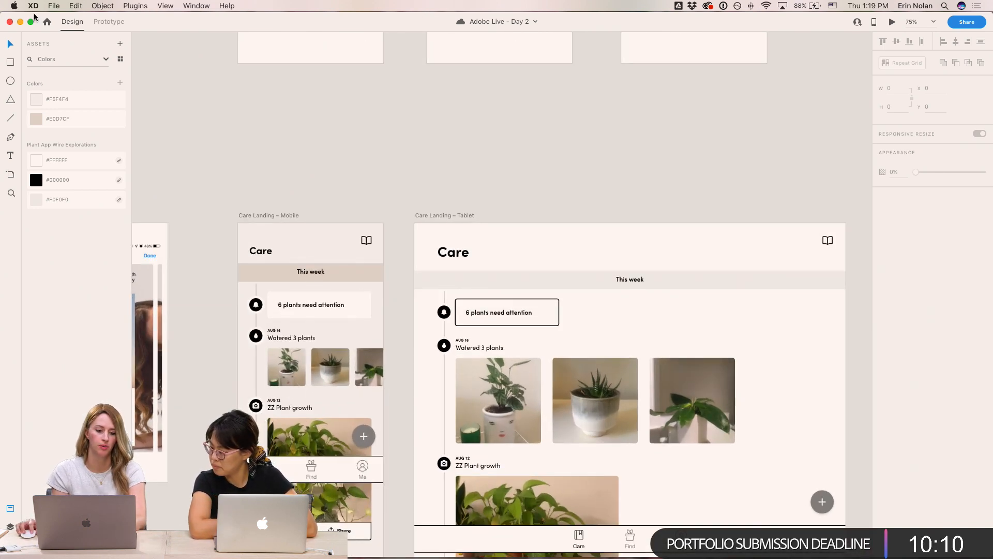
pyautogui.click(47, 21)
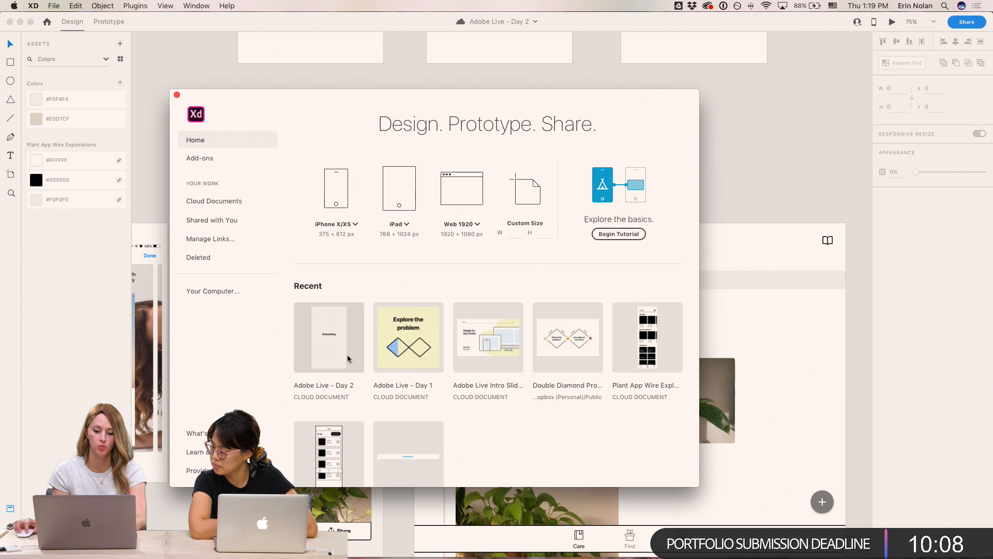
pyautogui.click(413, 355)
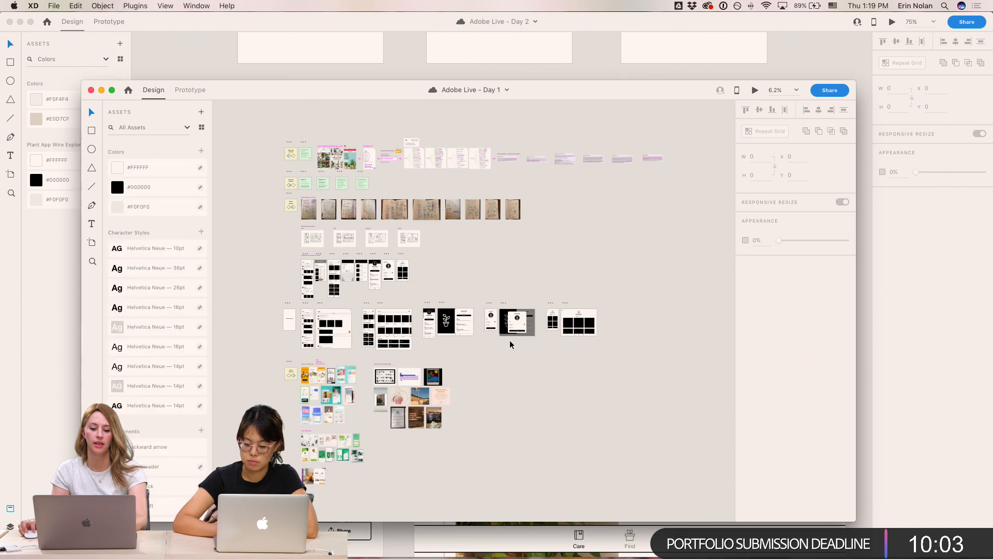
# - Examine the Care, Water and Find wireframe screens in the Day 1 document, then return to Day 2
pyautogui.hscroll(-3, 508, 343)
pyautogui.press('super+plus')
pyautogui.press('super+plus')
pyautogui.press('space')
pyautogui.moveTo(216, 195); pyautogui.dragTo(534, 386)
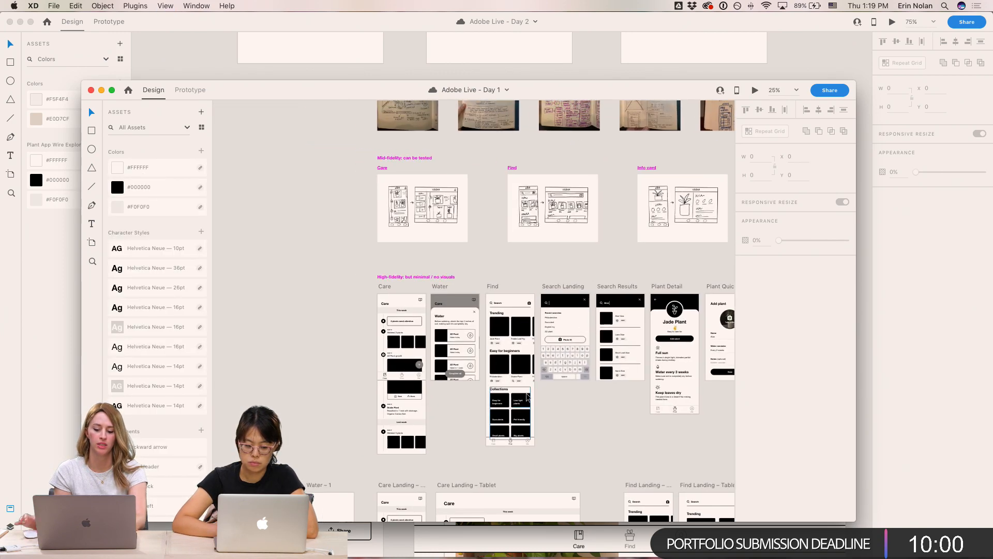
pyautogui.press('super+plus')
pyautogui.press('super+plus')
pyautogui.moveTo(534, 283); pyautogui.dragTo(564, 265)
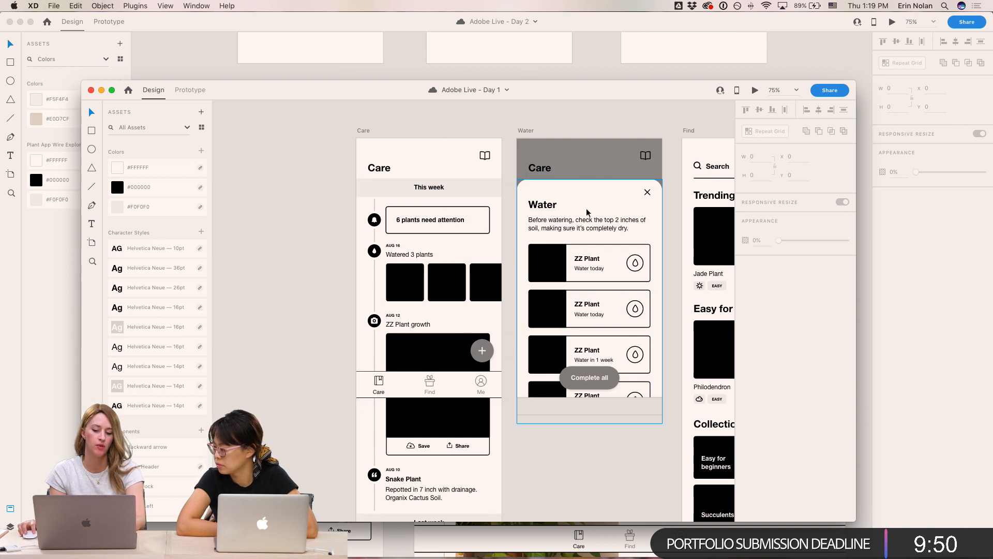
pyautogui.hscroll(2, 586, 228)
pyautogui.hscroll(1, 586, 228)
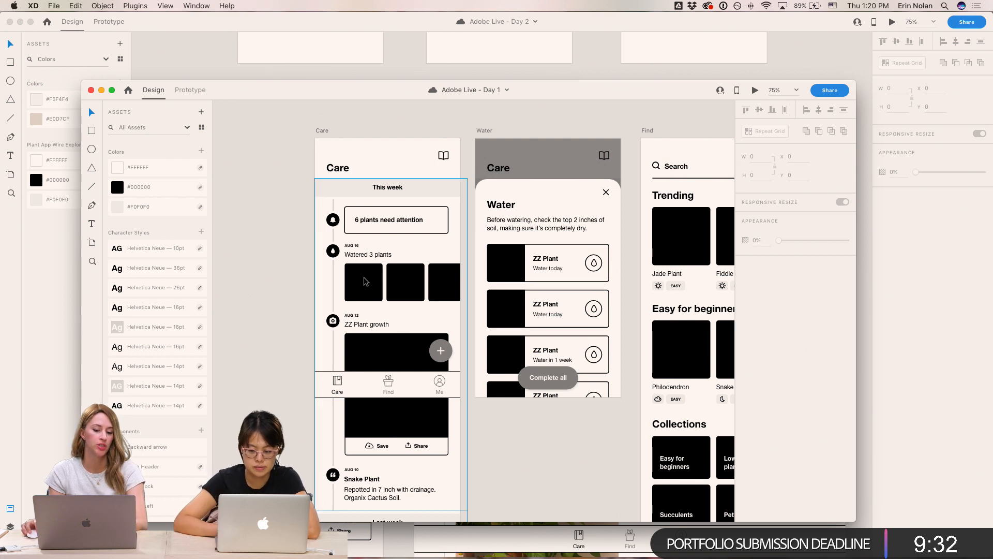
pyautogui.click(579, 40)
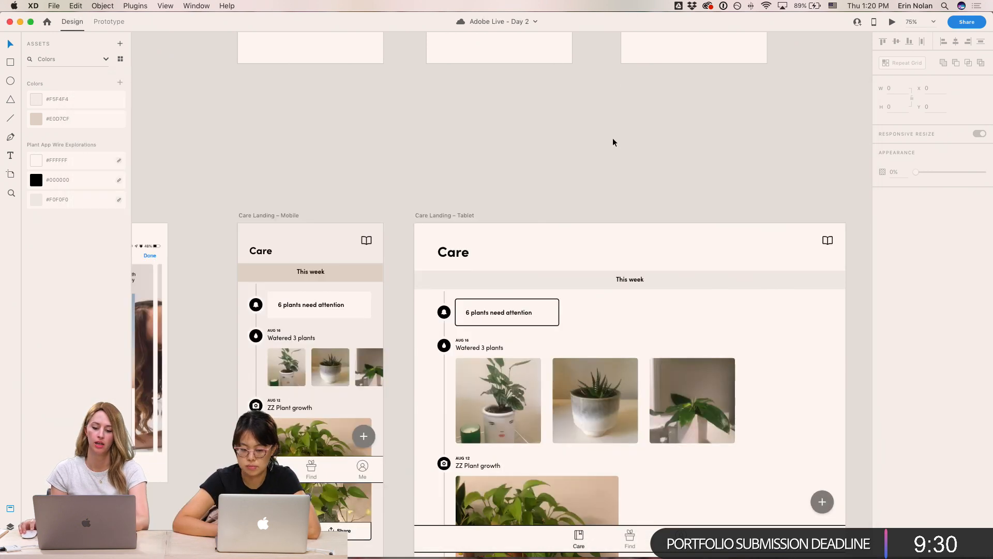
# - Inspect the bell icon circle and timeline line on the Care Landing – Mobile artboard
pyautogui.moveTo(422, 175); pyautogui.dragTo(606, 125)
pyautogui.press('super+plus')
pyautogui.press('super+plus')
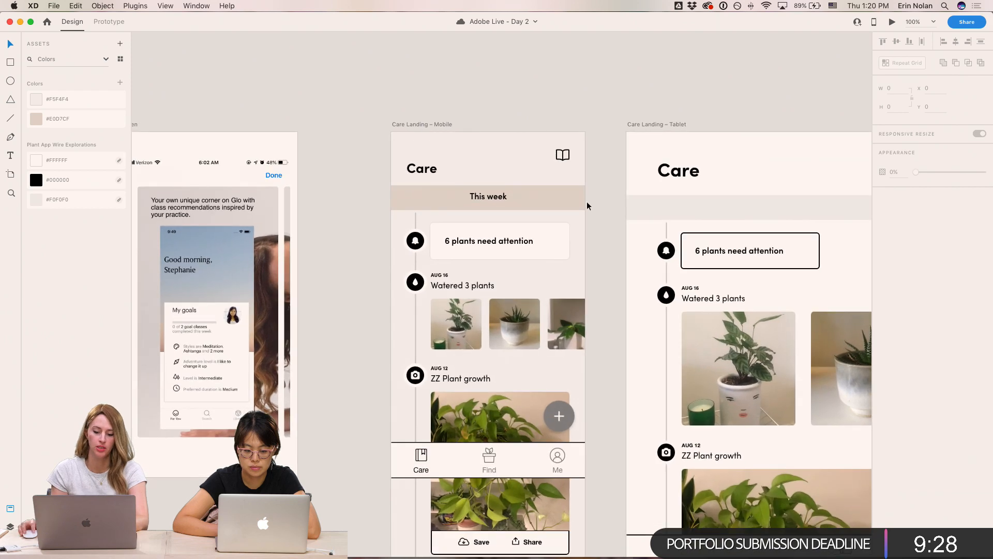
pyautogui.scroll(-2, 590, 166)
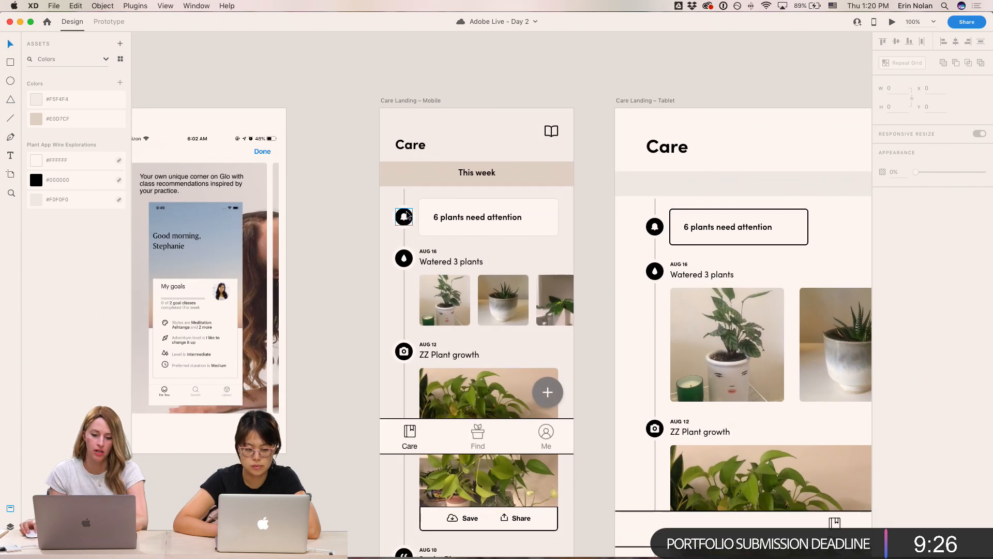
pyautogui.click(406, 216)
pyautogui.press('super+plus')
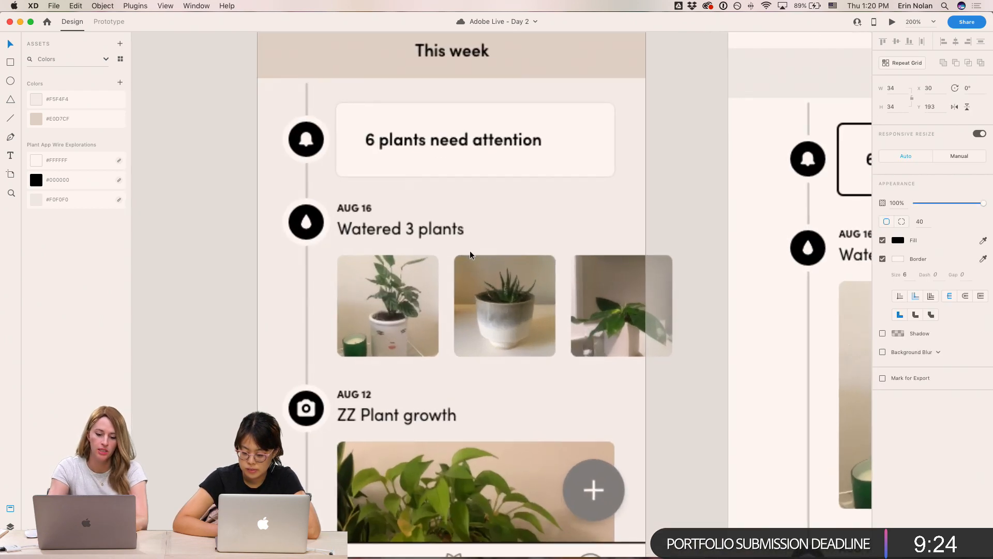
pyautogui.scroll(2, 240, 200)
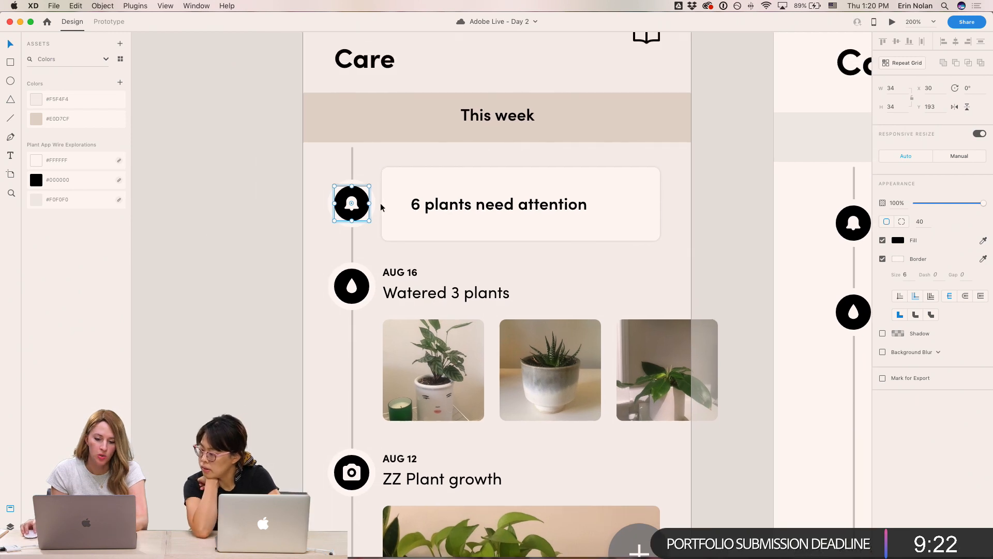
pyautogui.click(268, 235)
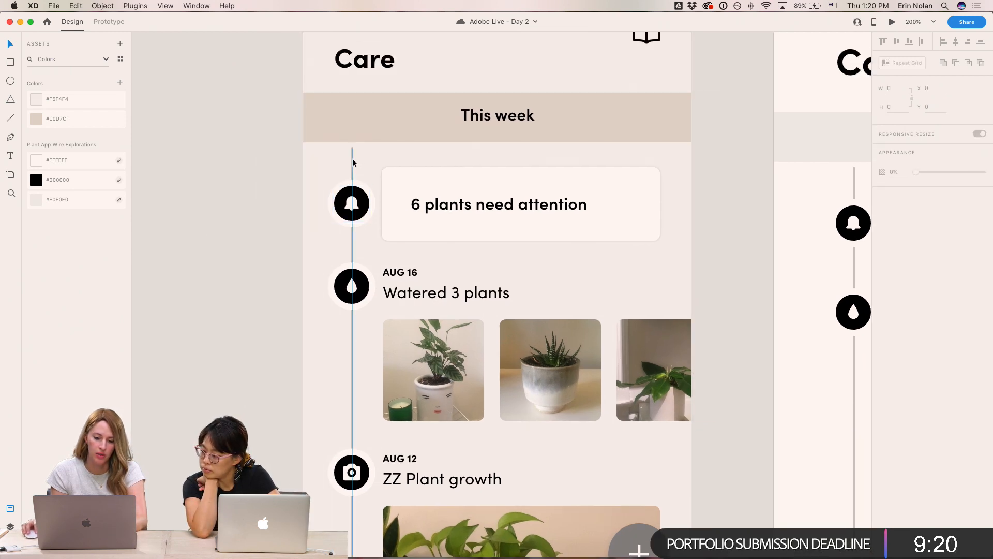
pyautogui.click(353, 162)
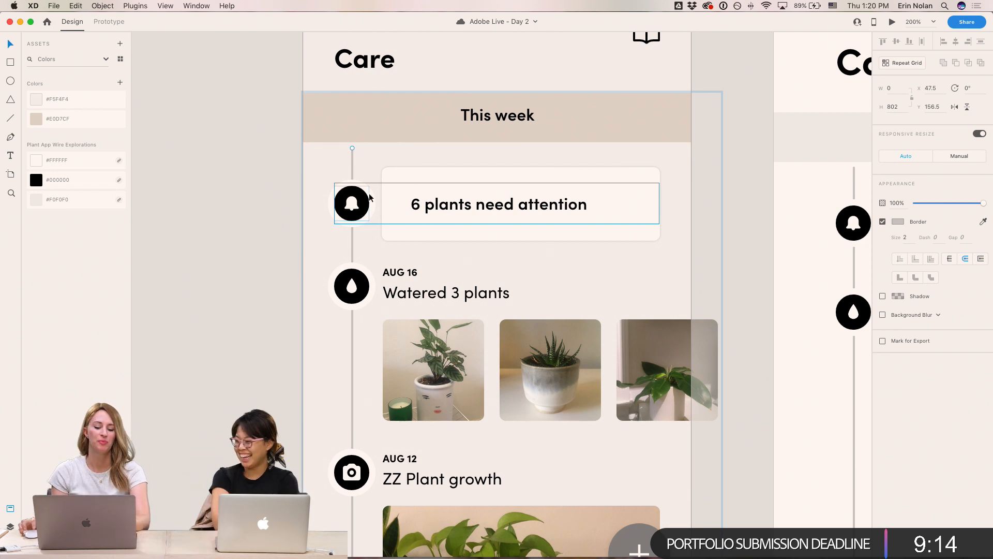
# - Set the bell icon circle's border colour to #F5F4F4 by sampling the artboard background
pyautogui.click(257, 192)
pyautogui.click(359, 207)
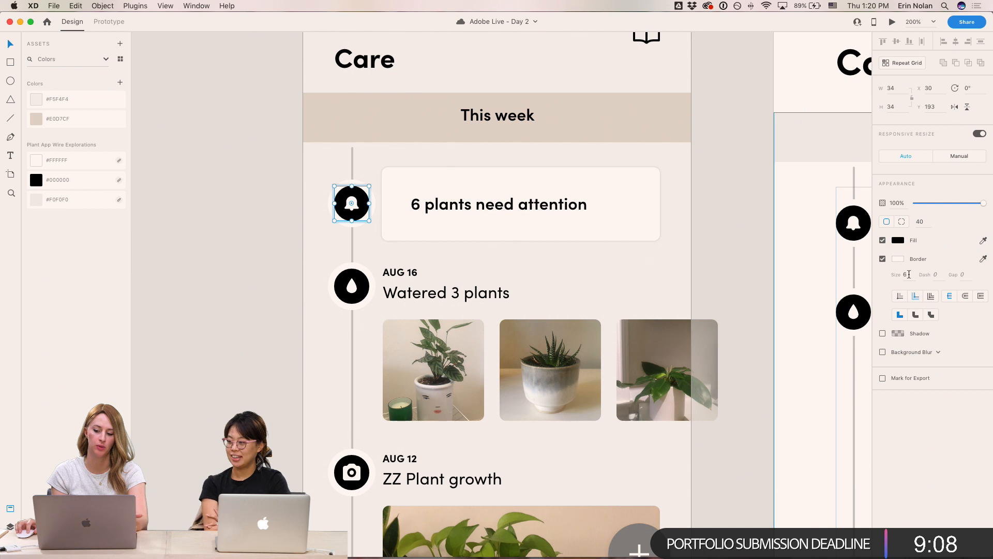
pyautogui.click(899, 260)
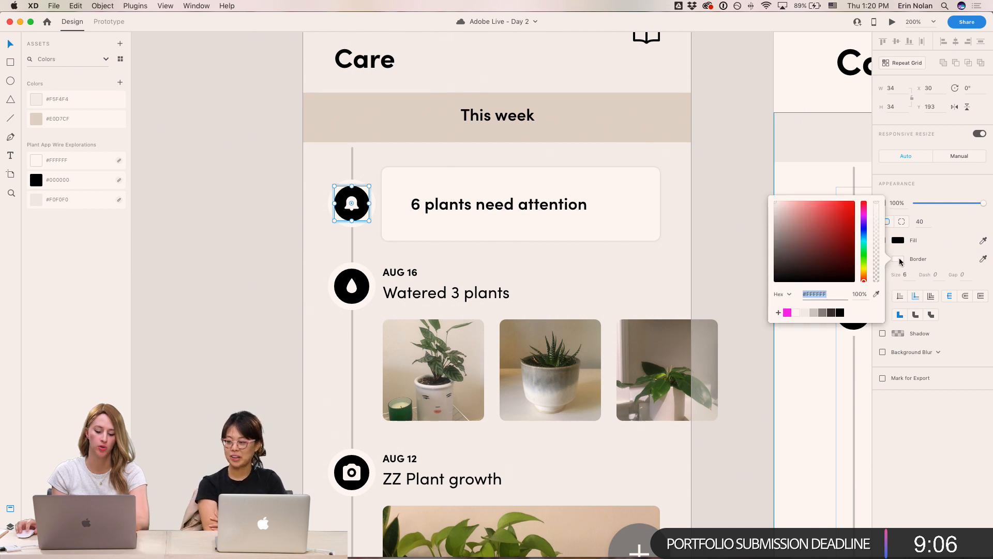
pyautogui.click(876, 295)
pyautogui.click(607, 264)
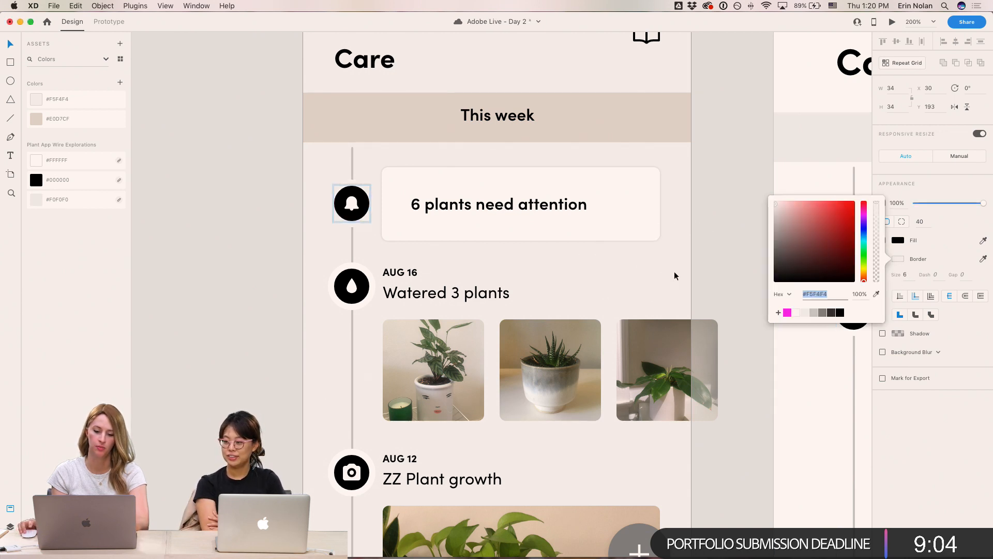
pyautogui.click(242, 163)
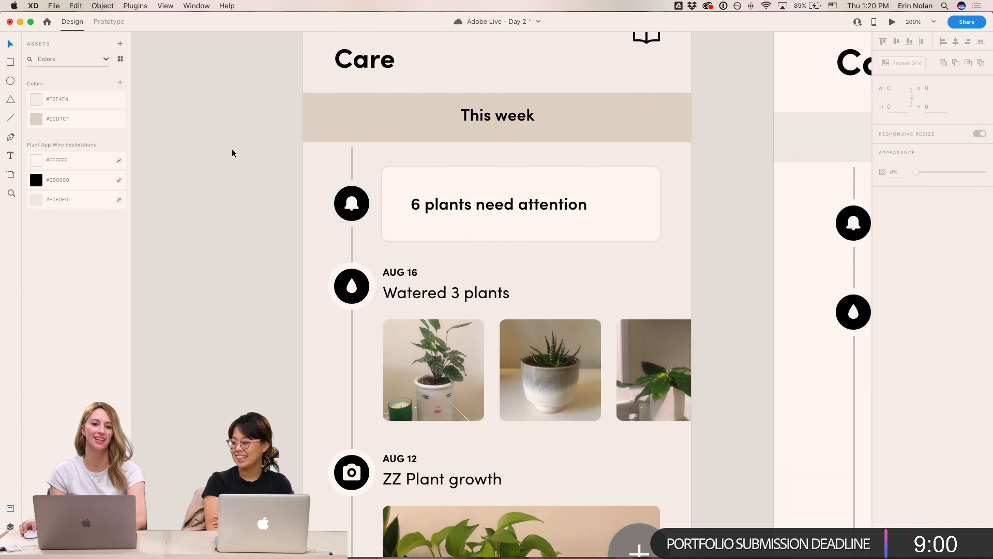
pyautogui.click(353, 166)
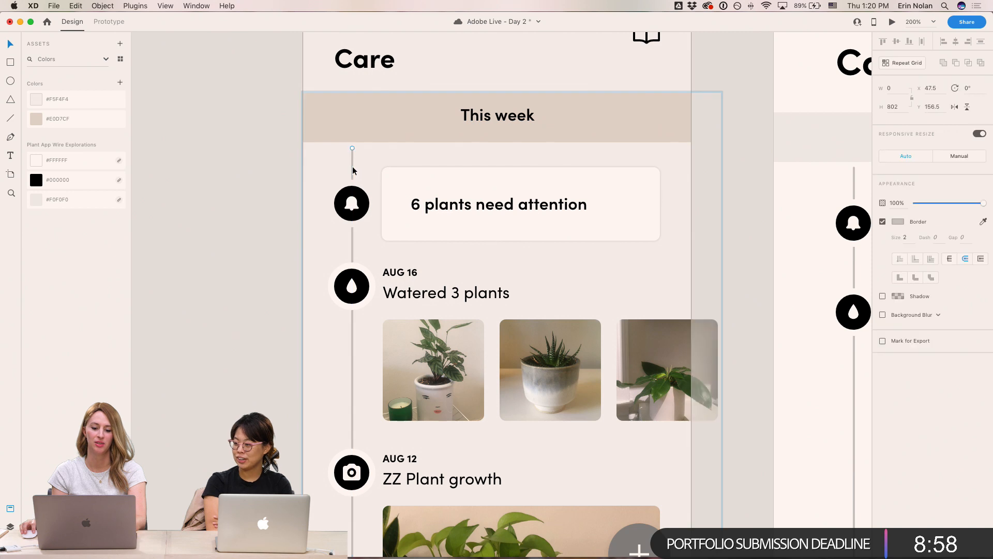
pyautogui.click(164, 202)
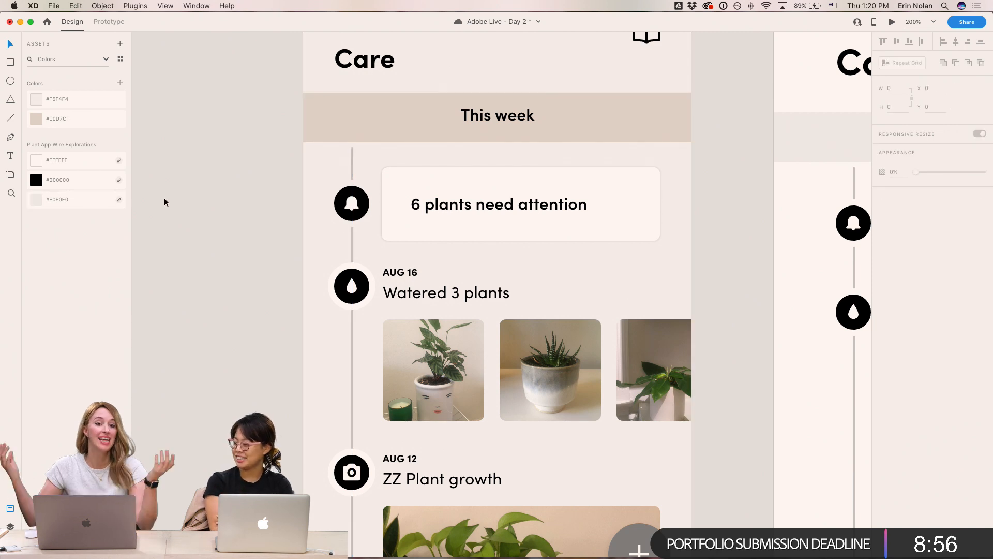
pyautogui.scroll(1, 192, 198)
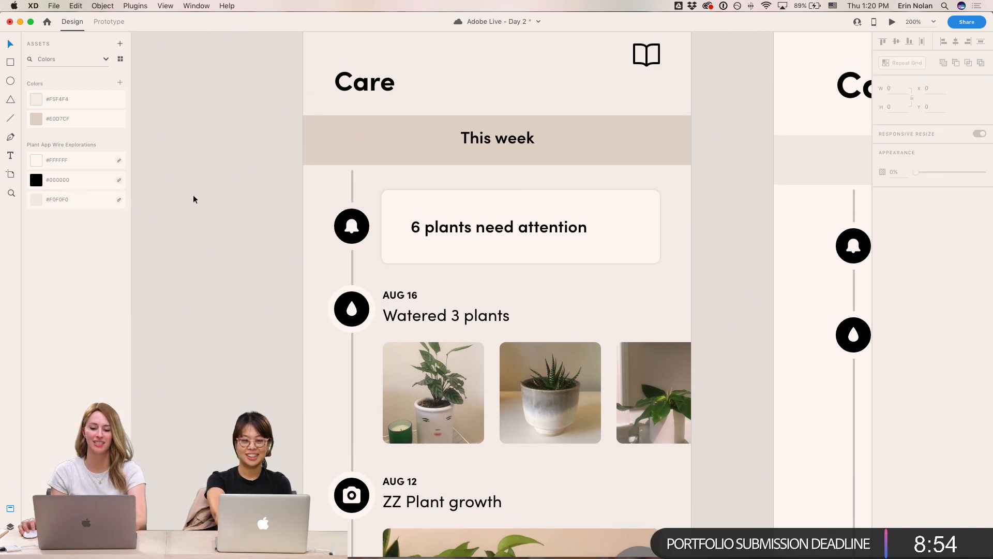
pyautogui.scroll(2, 191, 198)
pyautogui.scroll(-2, 191, 199)
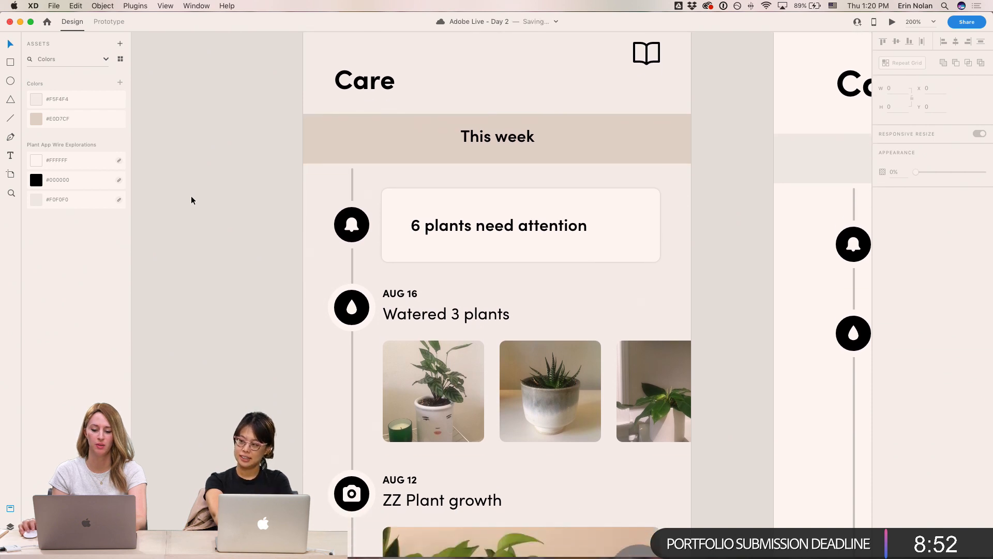
pyautogui.click(354, 224)
pyautogui.doubleClick(365, 217)
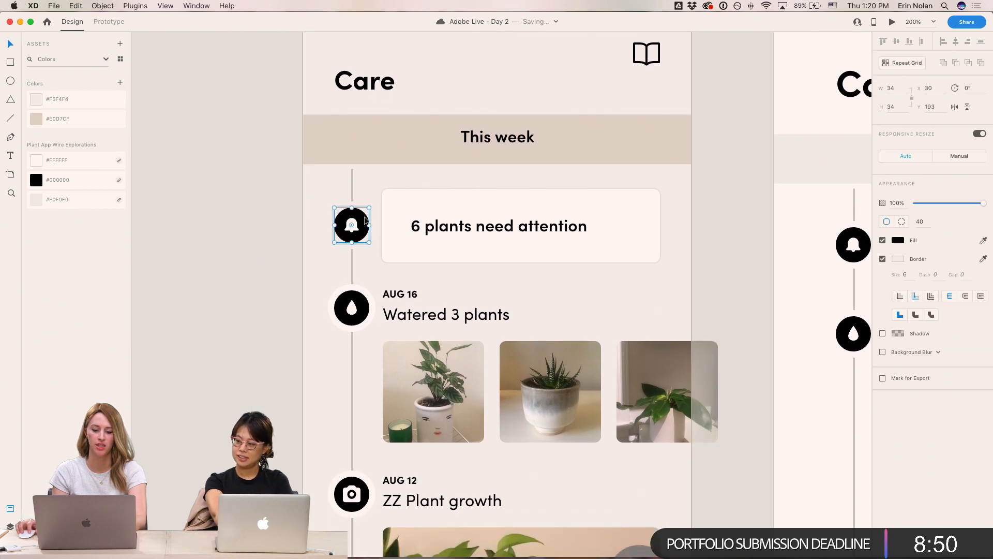
pyautogui.press('super+minus')
pyautogui.press('super+minus')
pyautogui.press('super+minus')
pyautogui.scroll(-10, 448, 260)
pyautogui.hscroll(5, 447, 260)
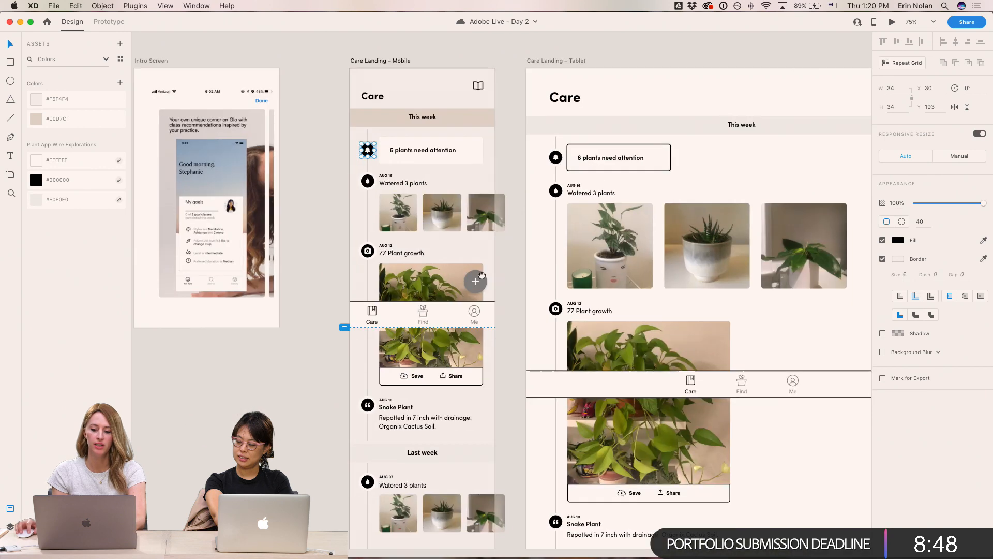
pyautogui.scroll(5, 648, 423)
pyautogui.hscroll(-6, 649, 423)
pyautogui.scroll(-4, 649, 423)
pyautogui.hscroll(5, 649, 423)
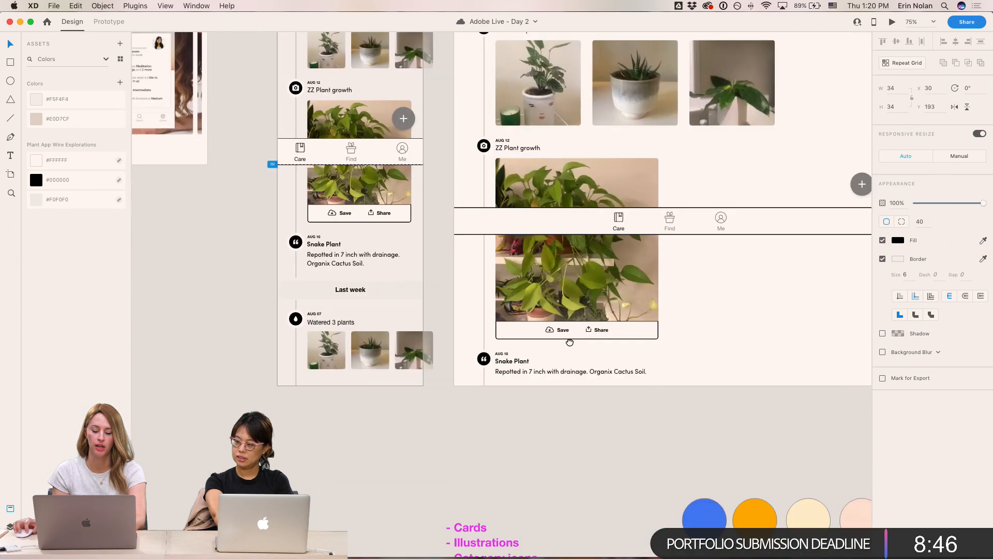
# - Move the blue colour swatch circle next to the Care Landing – Mobile artboard
pyautogui.click(649, 477)
pyautogui.moveTo(649, 476); pyautogui.dragTo(169, 179)
pyautogui.moveTo(199, 125); pyautogui.dragTo(310, 330)
pyautogui.press('super+1')
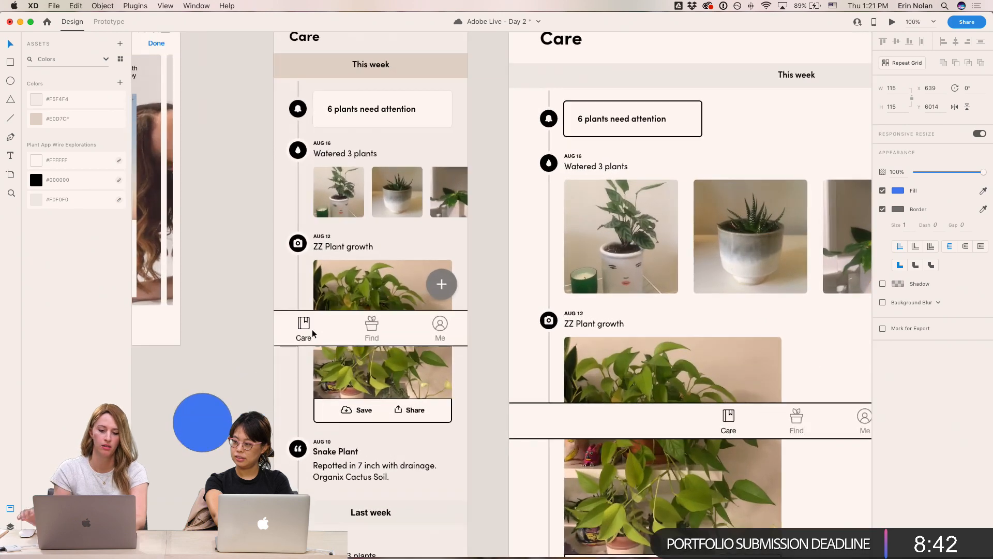
# - Fill the bell icon circle with the blue swatch colour using the eyedropper
pyautogui.click(350, 154)
pyautogui.press('i')
pyautogui.click(204, 415)
pyautogui.click(244, 157)
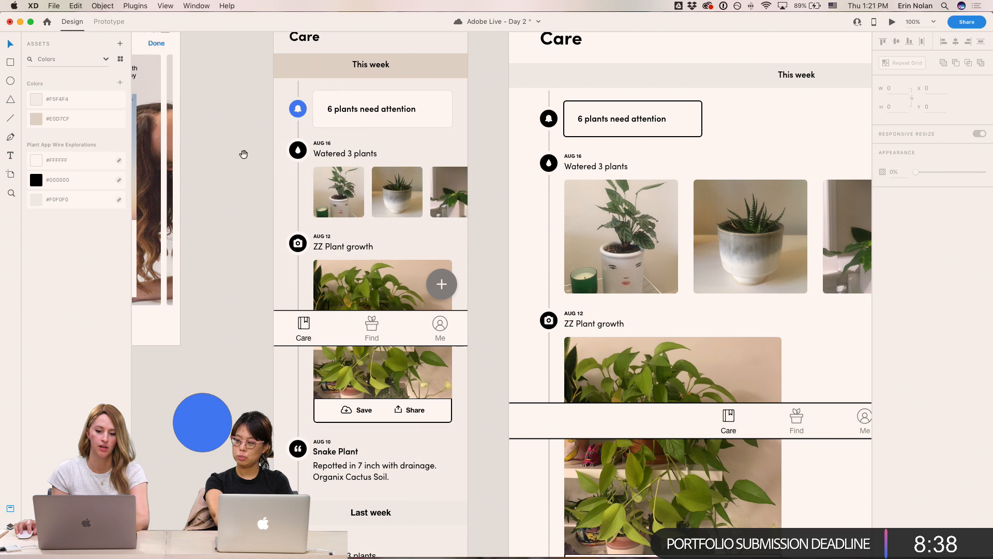
# - Adjust the bell icon circle's fill to #628EF4 and review it up close
pyautogui.scroll(3, 243, 158)
pyautogui.click(312, 173)
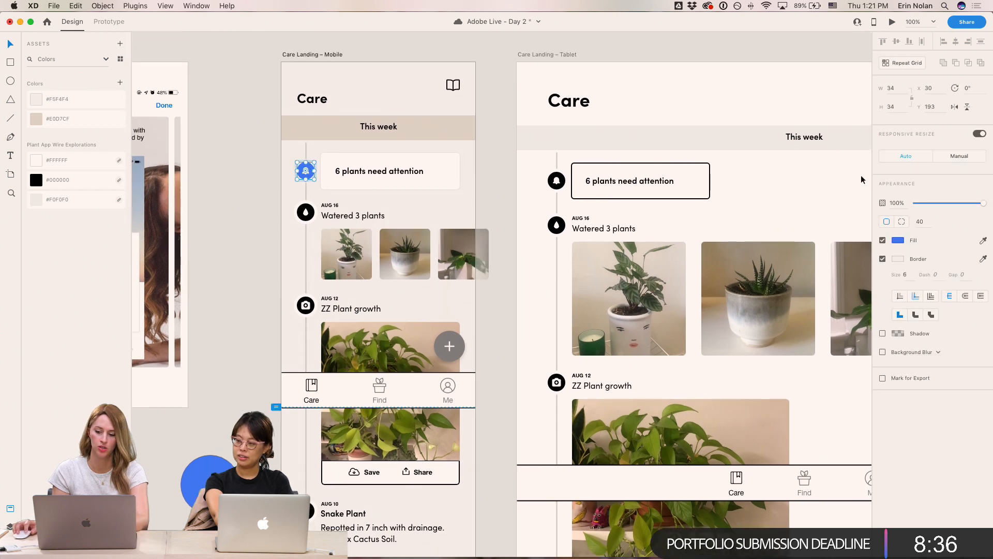
pyautogui.click(898, 240)
pyautogui.moveTo(825, 197); pyautogui.dragTo(822, 193)
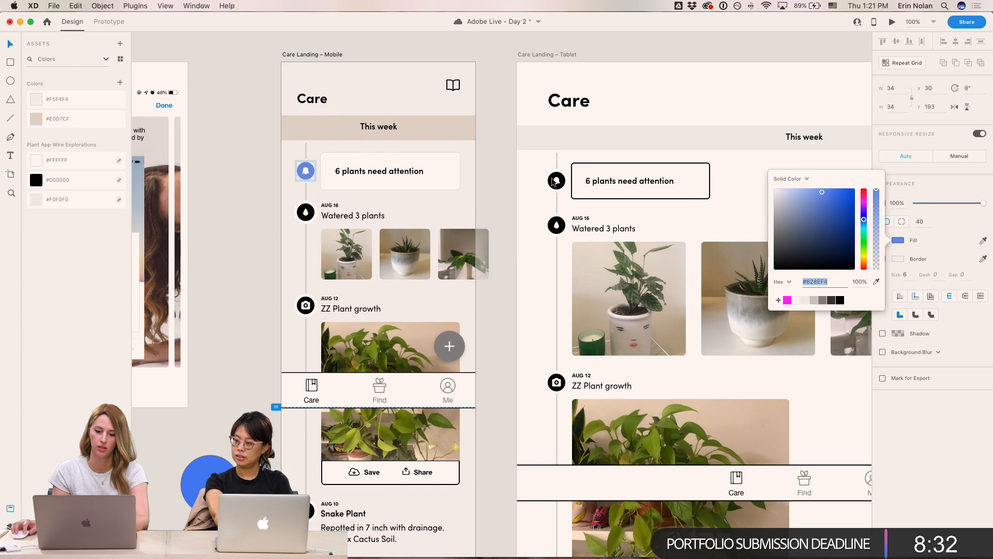
pyautogui.click(223, 123)
pyautogui.press('super+equal')
pyautogui.press('super+equal')
pyautogui.moveTo(264, 110); pyautogui.dragTo(450, 308)
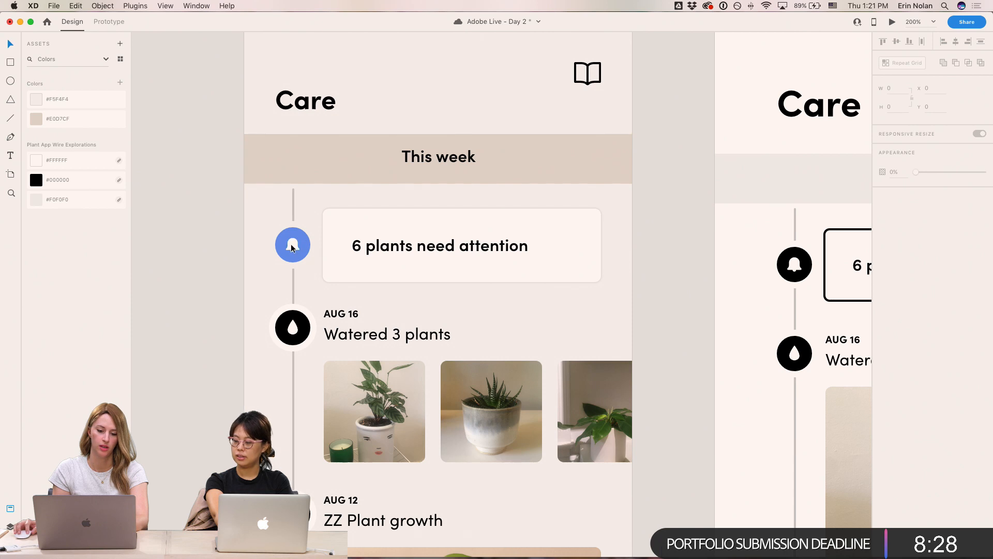
pyautogui.press('super+minus')
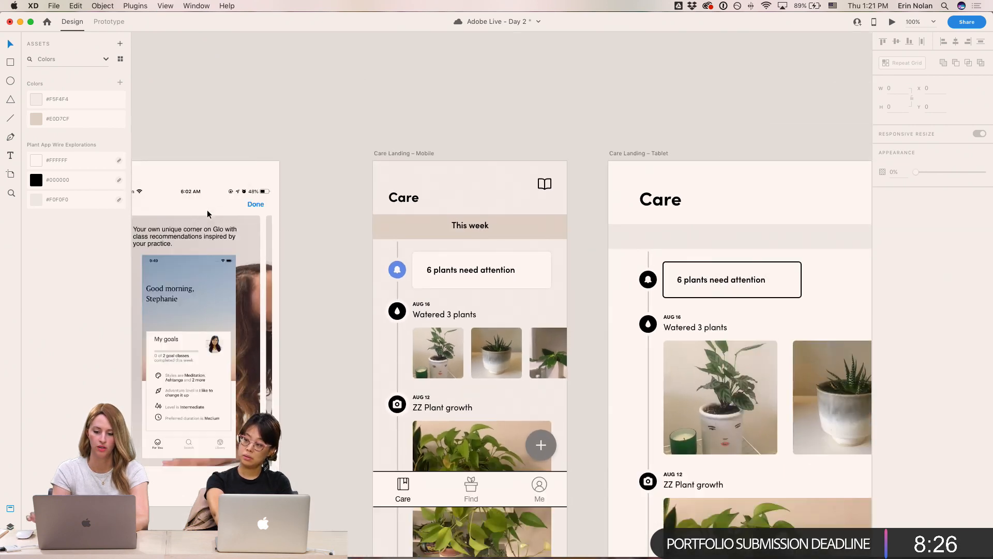
# - Save the document
pyautogui.moveTo(418, 337); pyautogui.dragTo(366, 287)
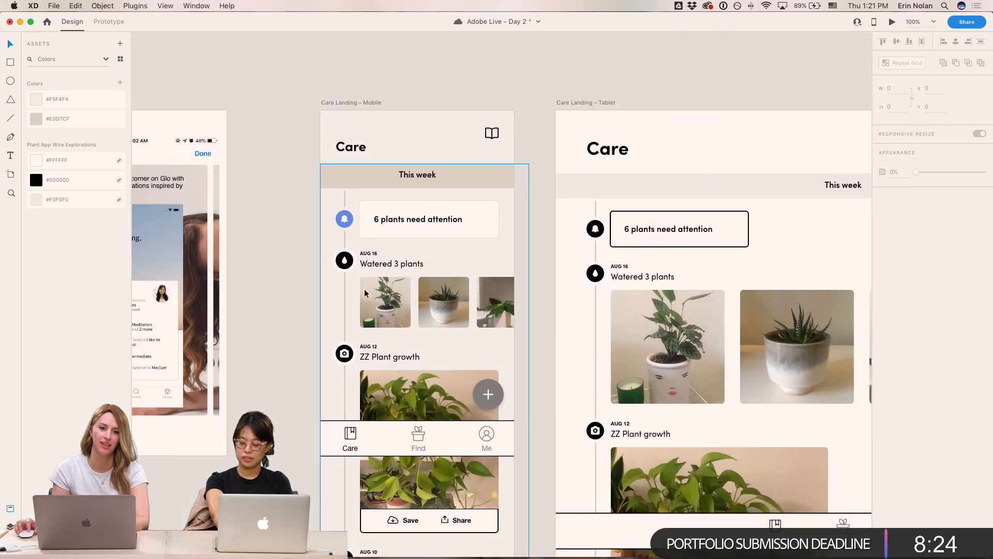
pyautogui.press('super+s')
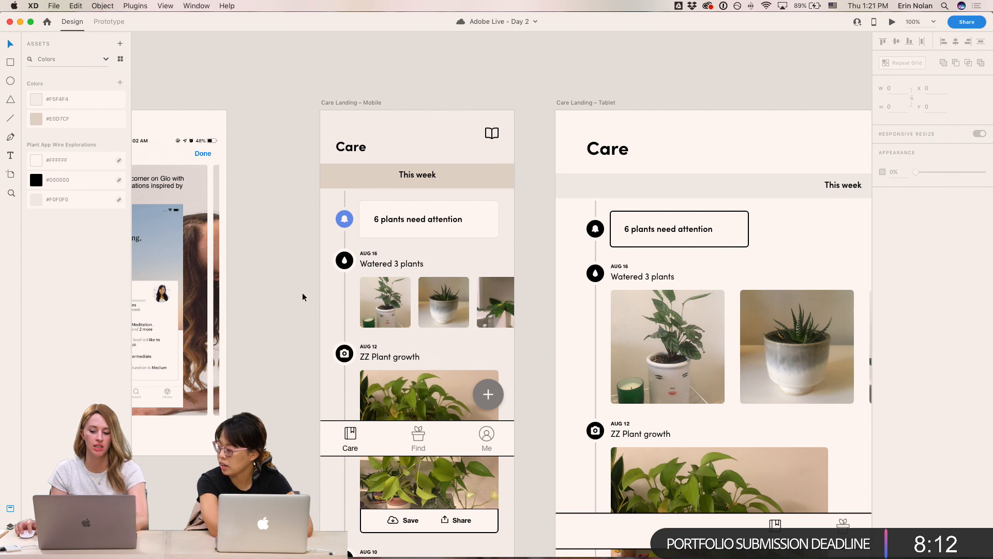
# - Paste the bell circle's appearance onto the Watered 3 plants water-drop icon circle
pyautogui.hscroll(2, 303, 297)
pyautogui.scroll(-1, 302, 297)
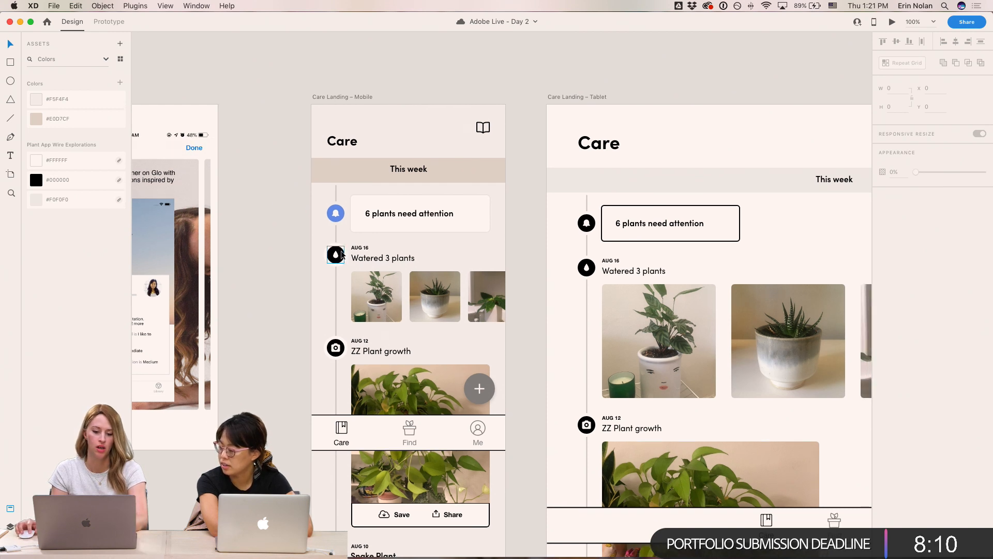
pyautogui.doubleClick(340, 211)
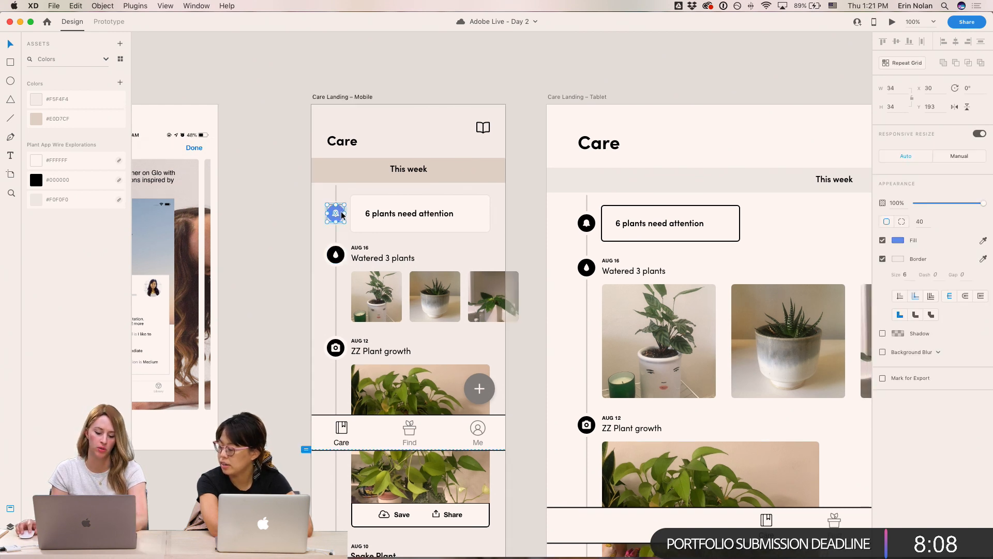
pyautogui.doubleClick(341, 256)
pyautogui.press('alt+super+v')
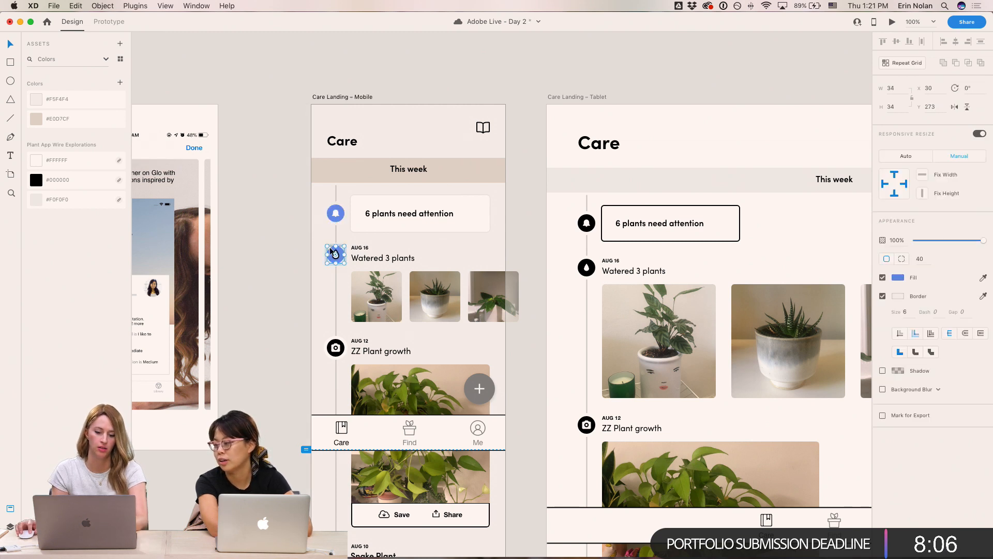
pyautogui.press('Escape')
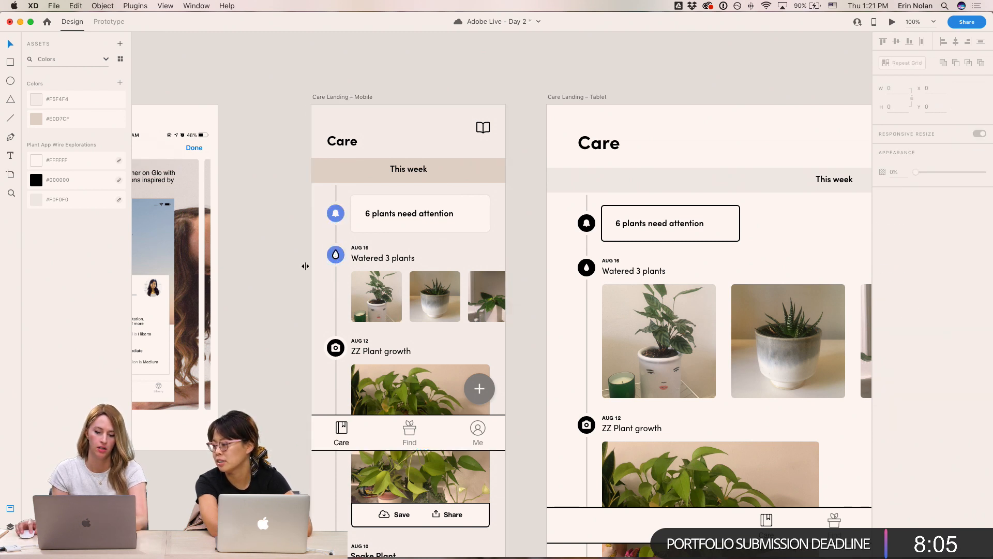
# - Change the bell icon circle's fill to orange #FDA968
pyautogui.doubleClick(337, 259)
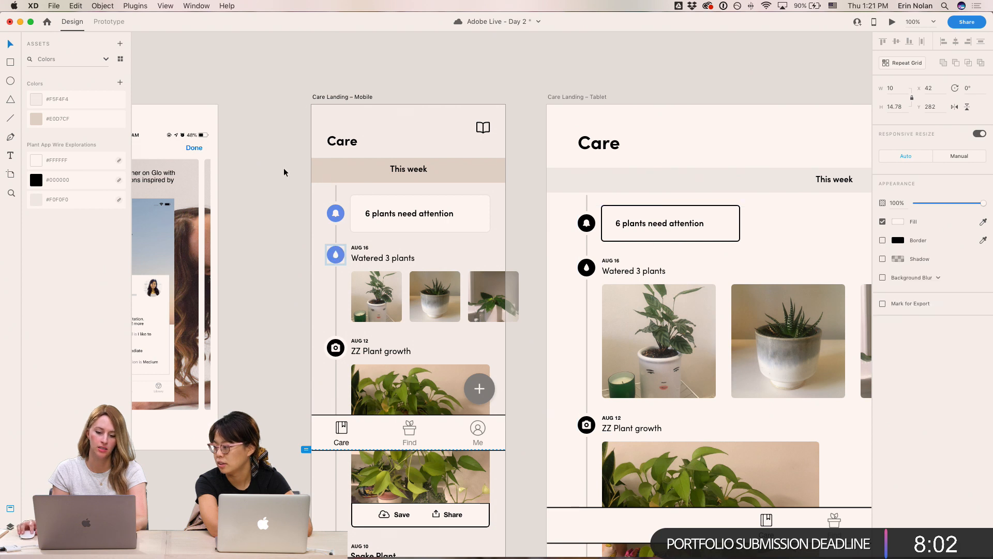
pyautogui.doubleClick(335, 213)
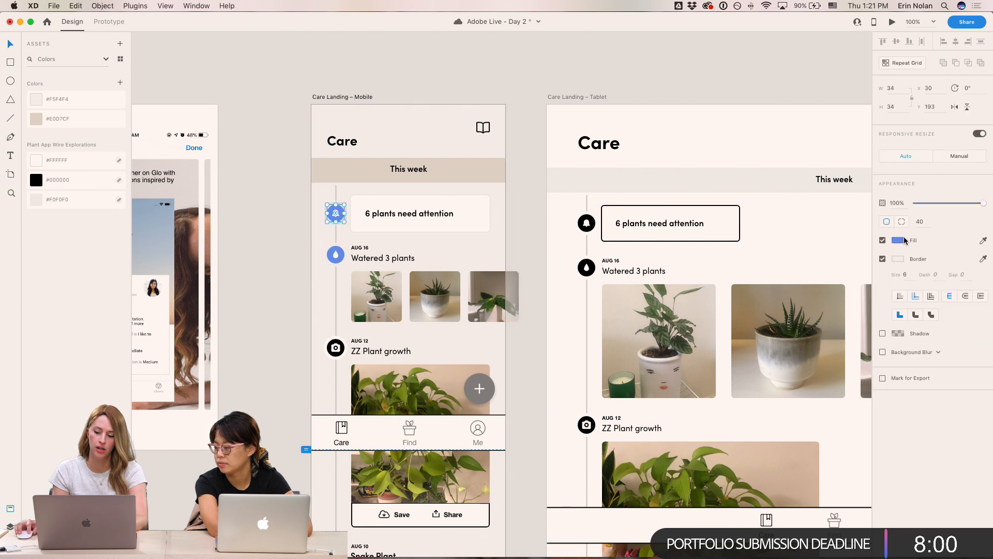
pyautogui.click(903, 240)
pyautogui.moveTo(864, 260); pyautogui.dragTo(864, 266)
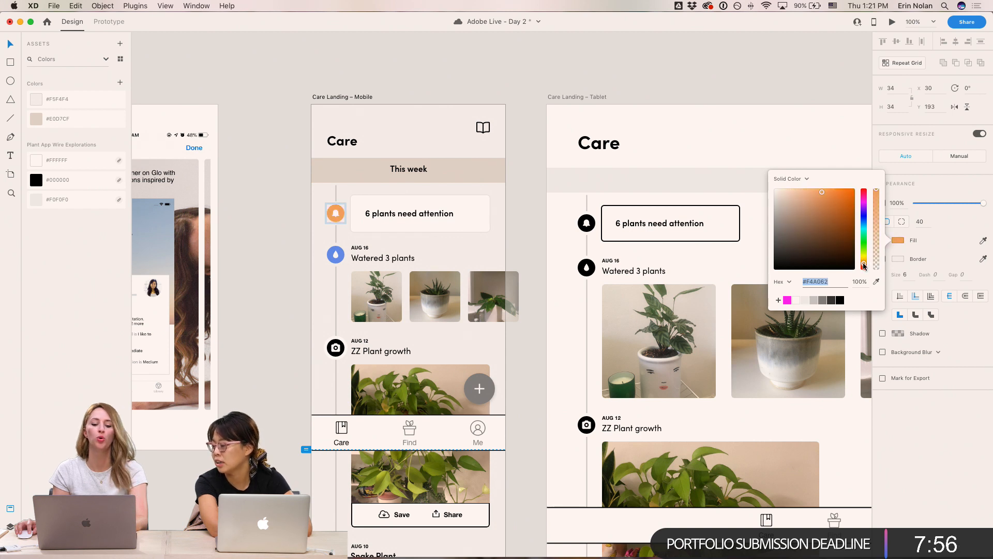
pyautogui.moveTo(822, 201)
pyautogui.mouseDown()
pyautogui.moveTo(830, 190)
pyautogui.moveTo(821, 188)
pyautogui.mouseUp()
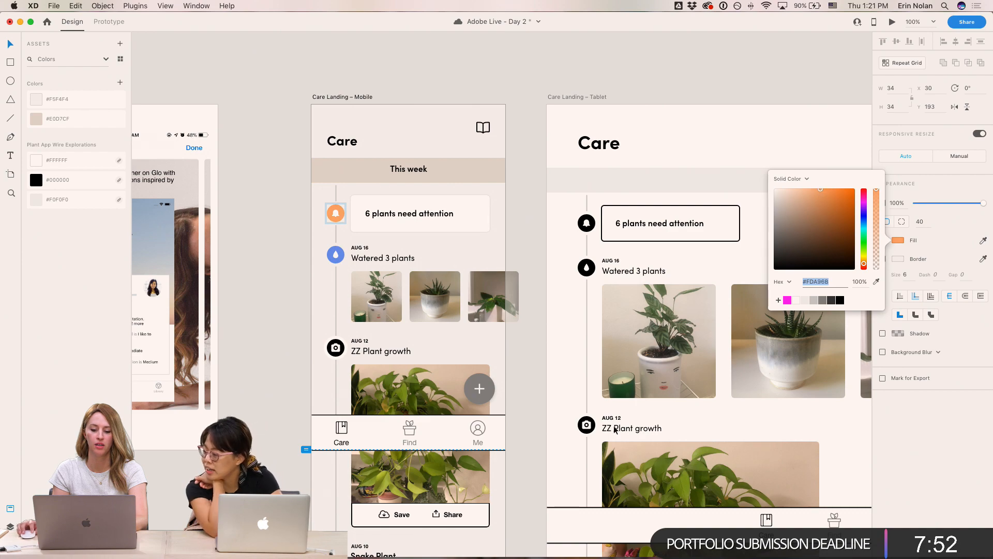
# - Examine the inspiration board's colour swatches and sample app screens
pyautogui.scroll(-20, 588, 433)
pyautogui.click(707, 153)
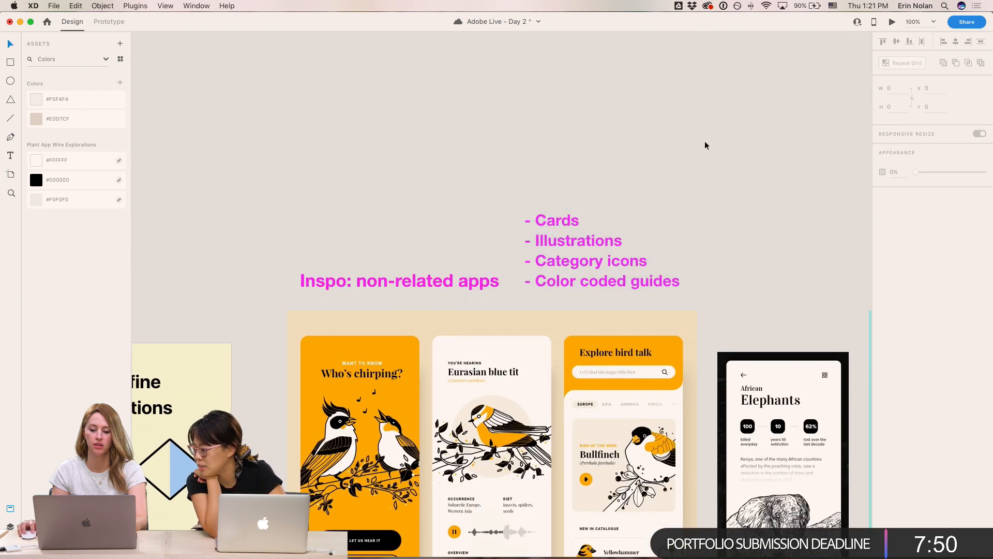
pyautogui.scroll(20, 636, 445)
pyautogui.hscroll(9, 348, 327)
pyautogui.scroll(-5, 349, 327)
pyautogui.moveTo(508, 434); pyautogui.dragTo(243, 337)
pyautogui.moveTo(311, 346); pyautogui.dragTo(587, 233)
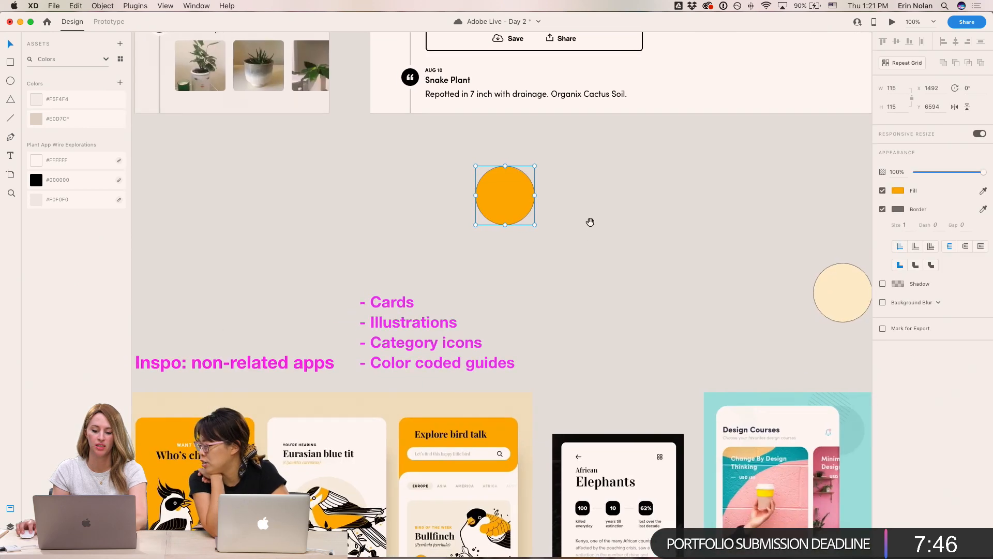
pyautogui.hscroll(7, 587, 233)
pyautogui.scroll(-5, 586, 234)
pyautogui.scroll(3, 465, 202)
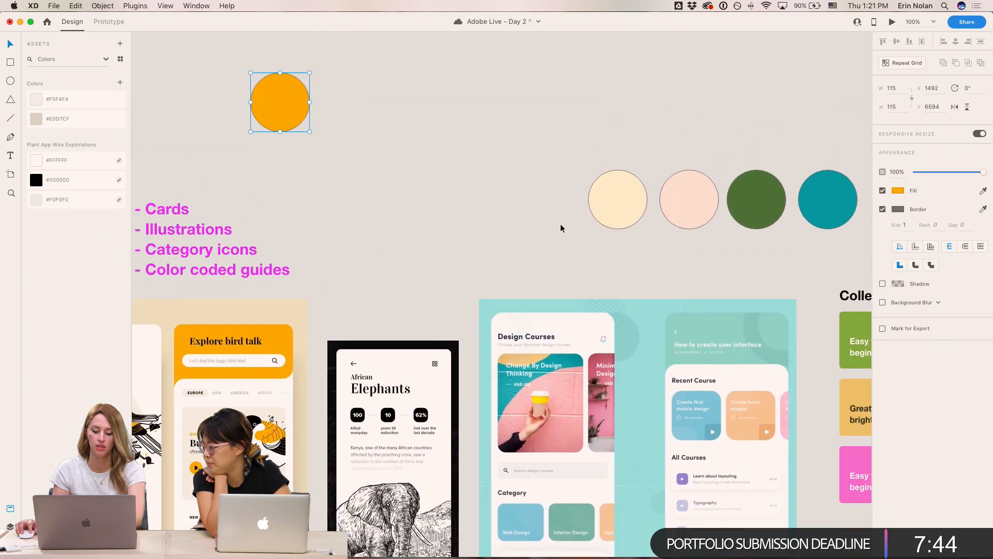
# - Sample a colour with the eyedropper and copy the orange swatch circle
pyautogui.press('i')
pyautogui.click(765, 434)
pyautogui.click(344, 75)
pyautogui.click(282, 111)
pyautogui.press('super+c')
pyautogui.moveTo(401, 67); pyautogui.dragTo(755, 399)
pyautogui.moveTo(339, 224); pyautogui.dragTo(454, 396)
pyautogui.press('super+plus')
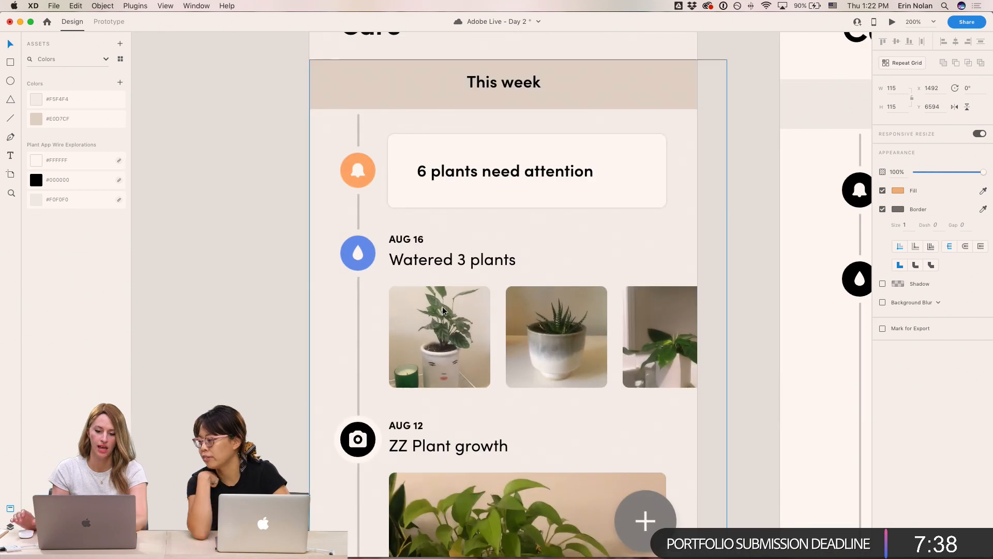
pyautogui.press('super+minus')
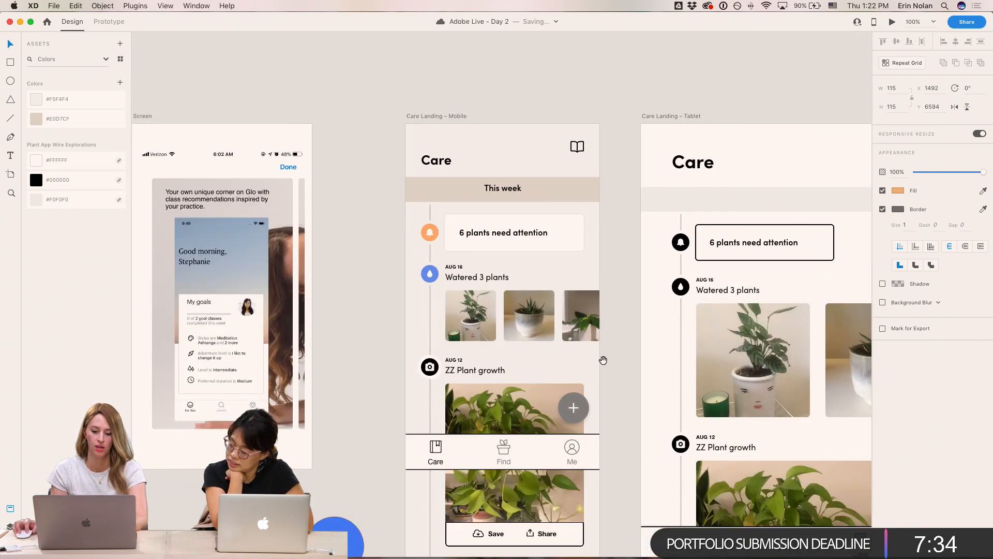
pyautogui.moveTo(603, 360); pyautogui.dragTo(575, 307)
pyautogui.click(396, 310)
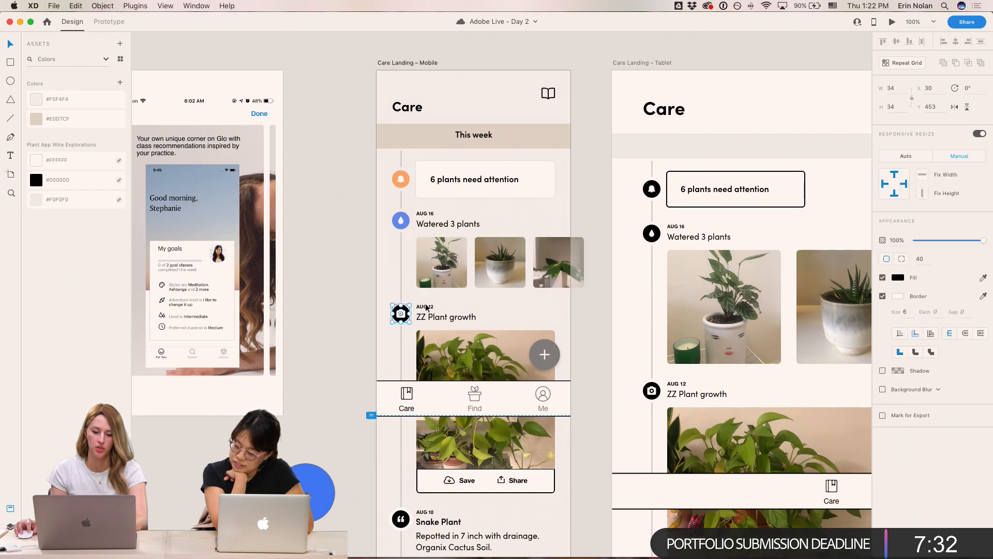
pyautogui.click(897, 278)
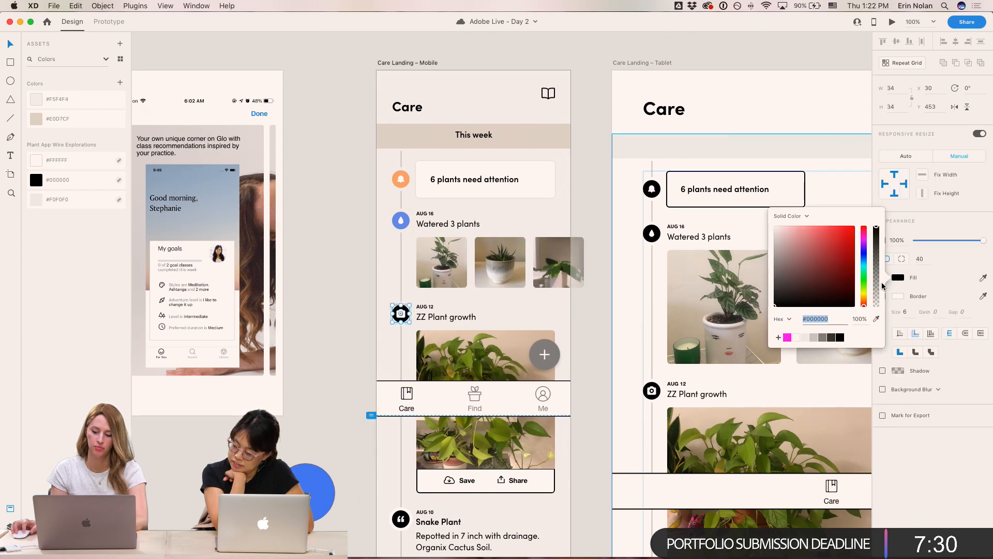
pyautogui.click(590, 371)
# - Move the four colour swatch circles above the Care Landing artboards
pyautogui.moveTo(579, 367); pyautogui.dragTo(383, 36)
pyautogui.moveTo(681, 475); pyautogui.dragTo(301, 321)
pyautogui.moveTo(734, 277); pyautogui.dragTo(344, 104)
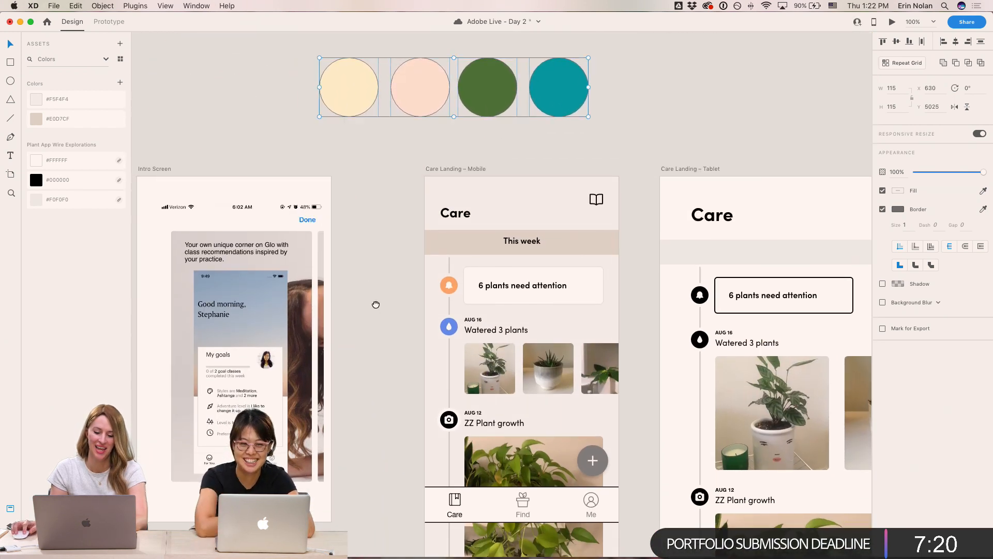
# - Fill the ZZ Plant growth camera icon circle with the green swatch colour
pyautogui.scroll(-1, 383, 321)
pyautogui.hscroll(1, 382, 321)
pyautogui.click(433, 406)
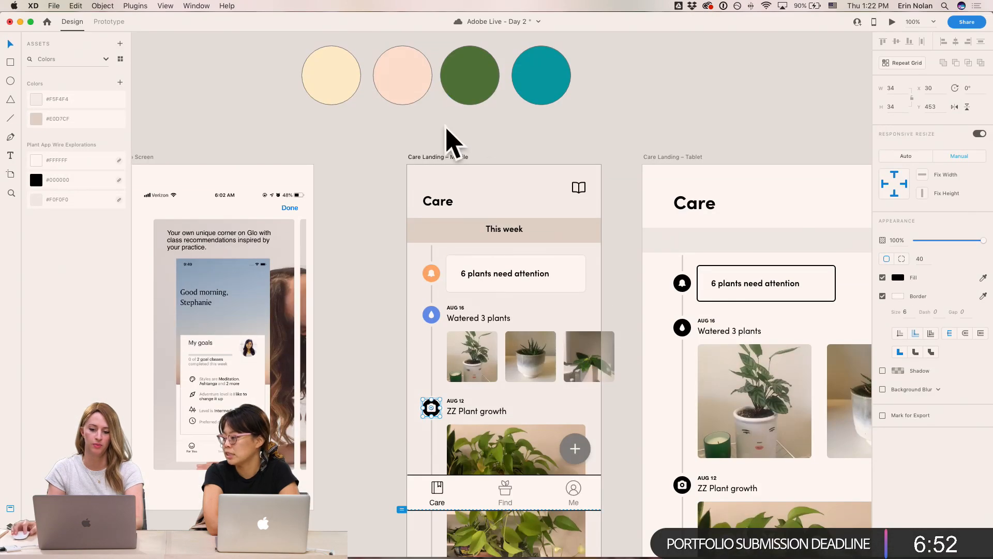
pyautogui.click(433, 138)
pyautogui.scroll(2, 432, 138)
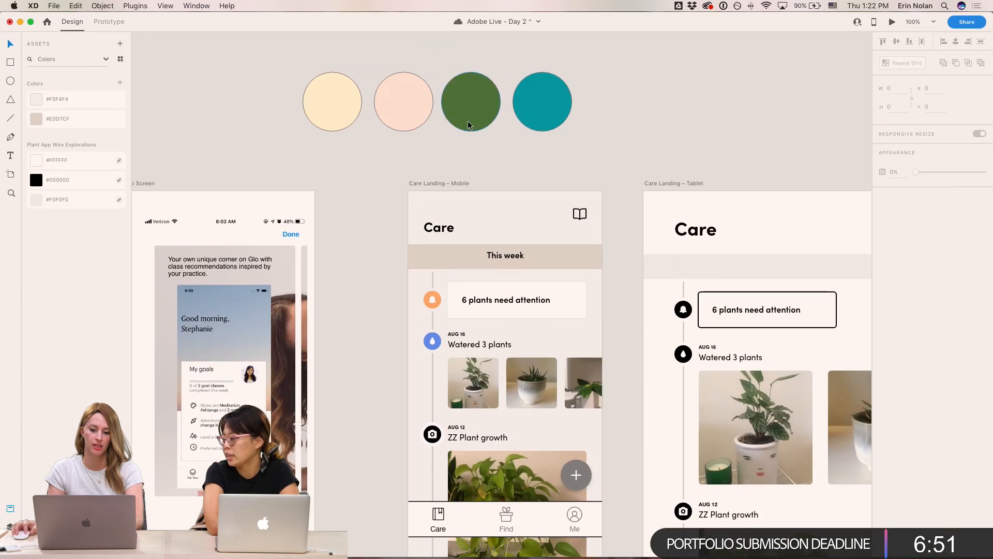
pyautogui.click(438, 430)
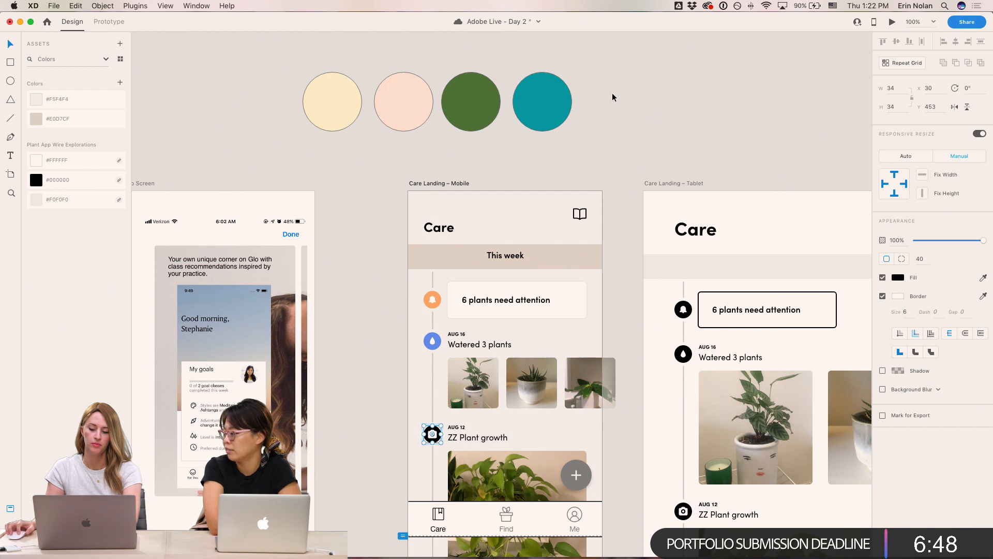
pyautogui.click(672, 148)
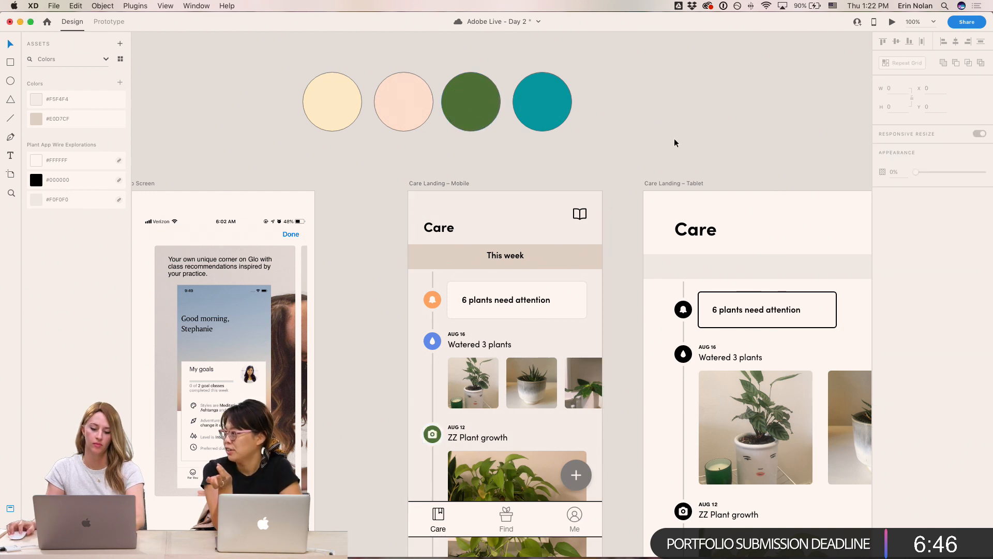
pyautogui.click(434, 433)
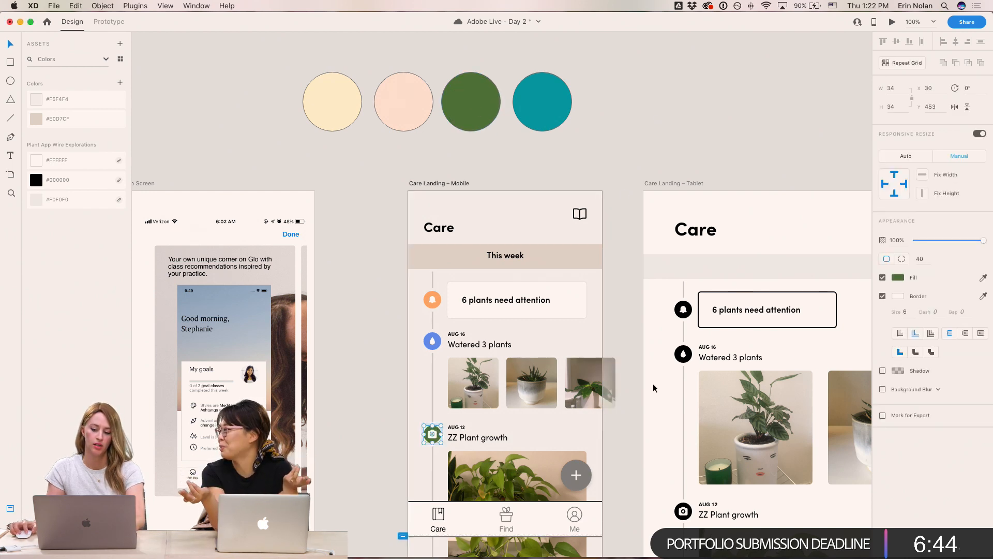
# - Set the camera circle's border colour to #F5F4F4 by sampling the artboard background
pyautogui.click(898, 296)
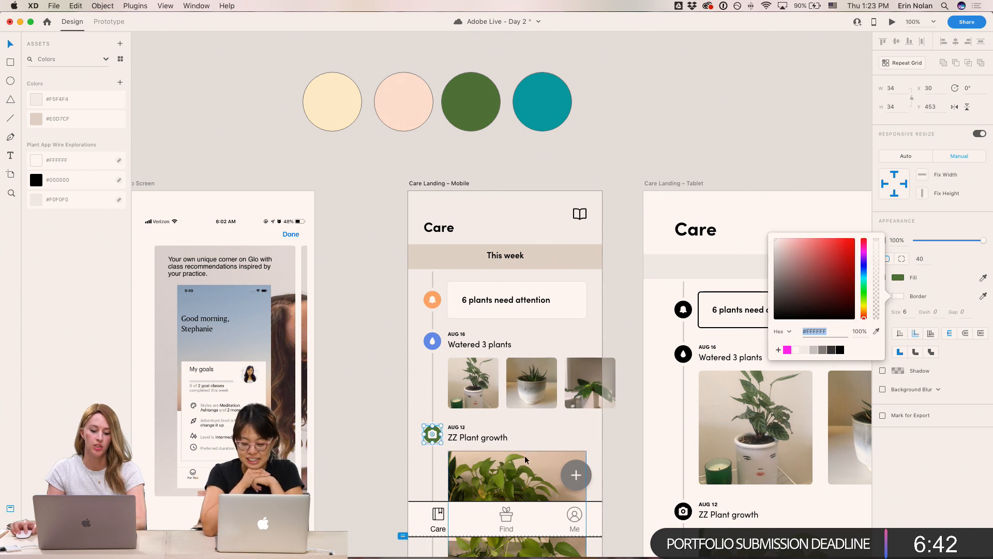
pyautogui.click(876, 331)
pyautogui.click(427, 414)
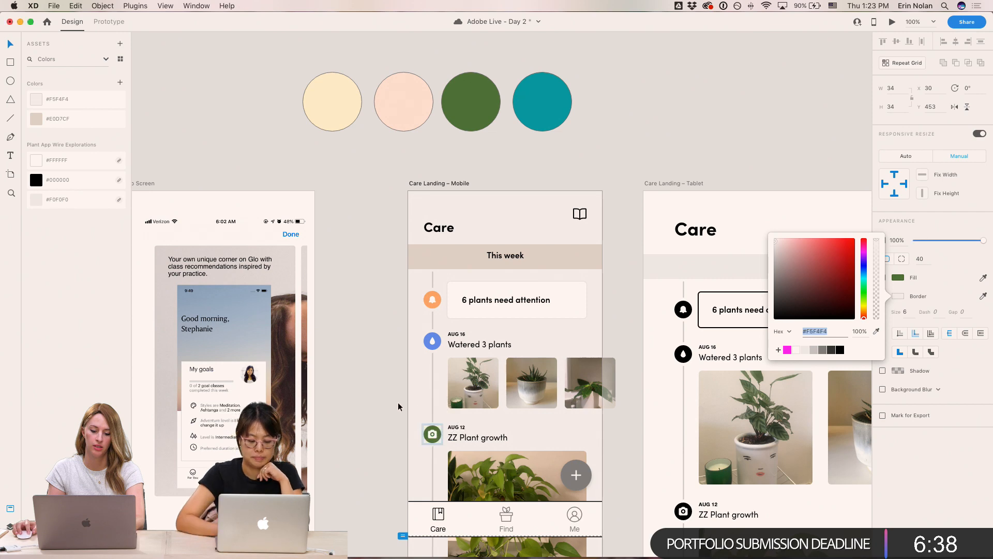
pyautogui.click(398, 402)
# - Save the document
pyautogui.press('super+2')
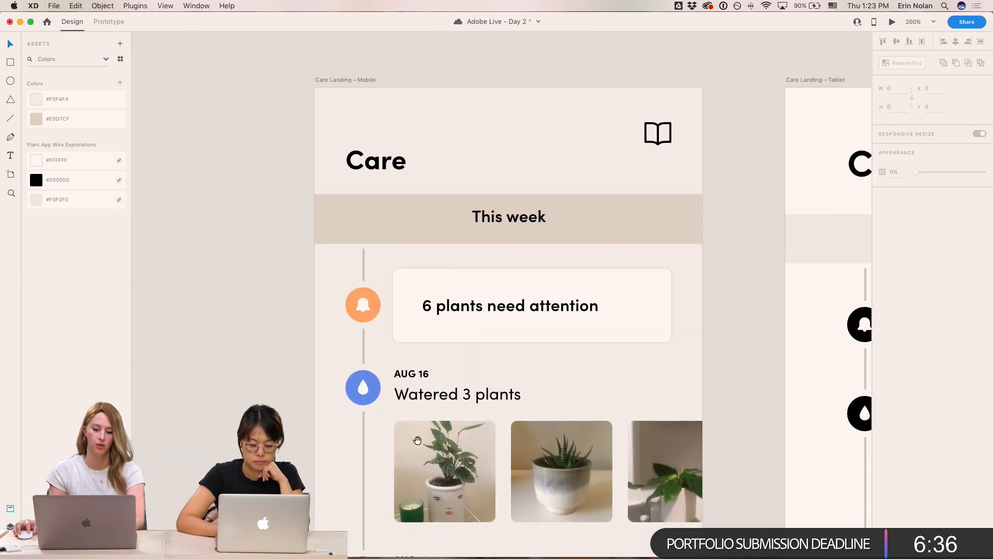
pyautogui.scroll(-3, 421, 320)
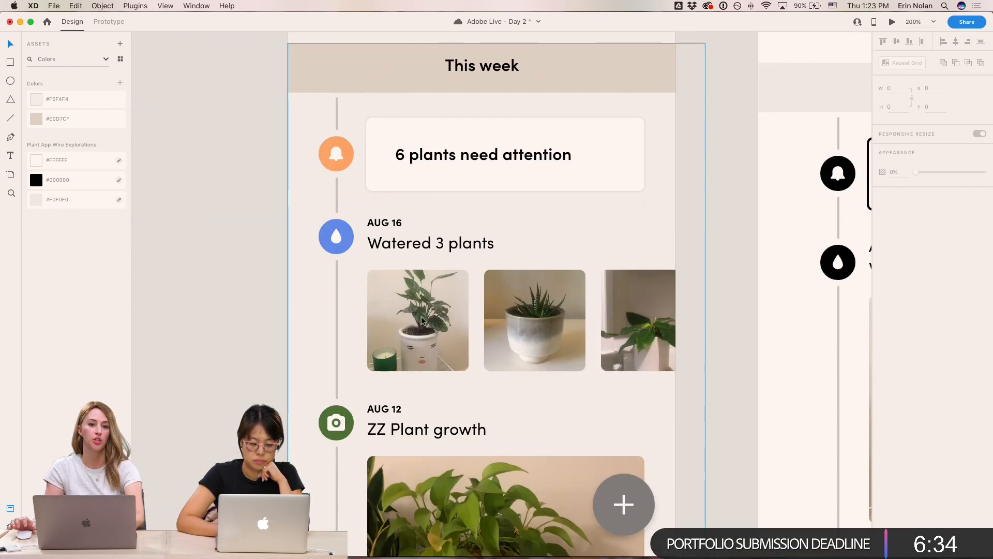
pyautogui.press('super+s')
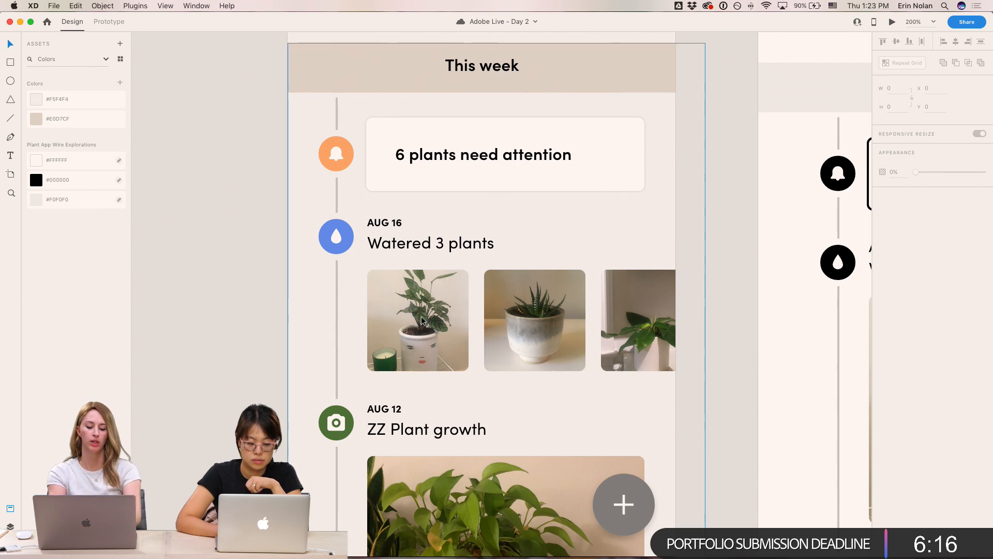
# - Select the floating plus button, open its fill colour, and browse the inspiration boards for a button colour
pyautogui.press('super+1')
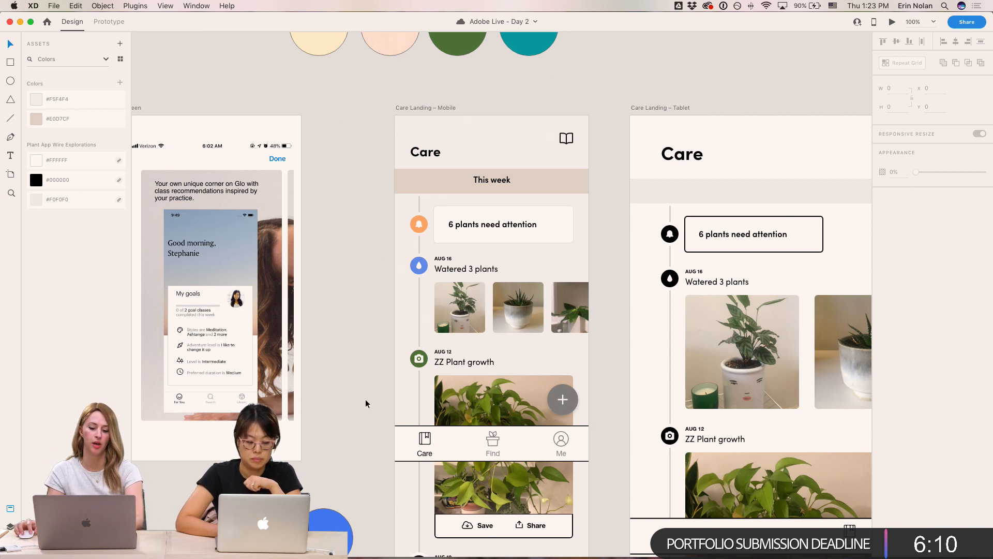
pyautogui.hscroll(2, 365, 402)
pyautogui.scroll(-1, 366, 403)
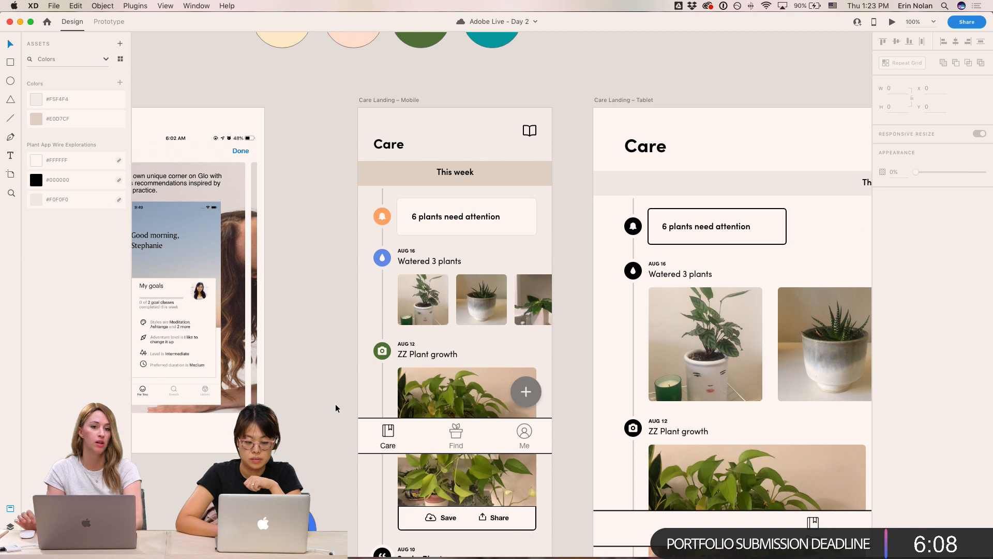
pyautogui.click(536, 387)
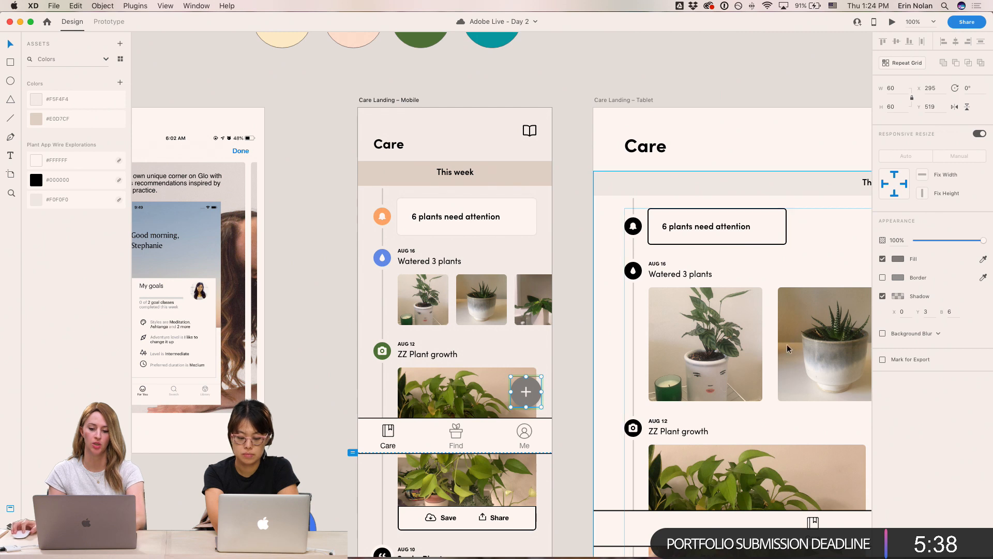
pyautogui.click(898, 258)
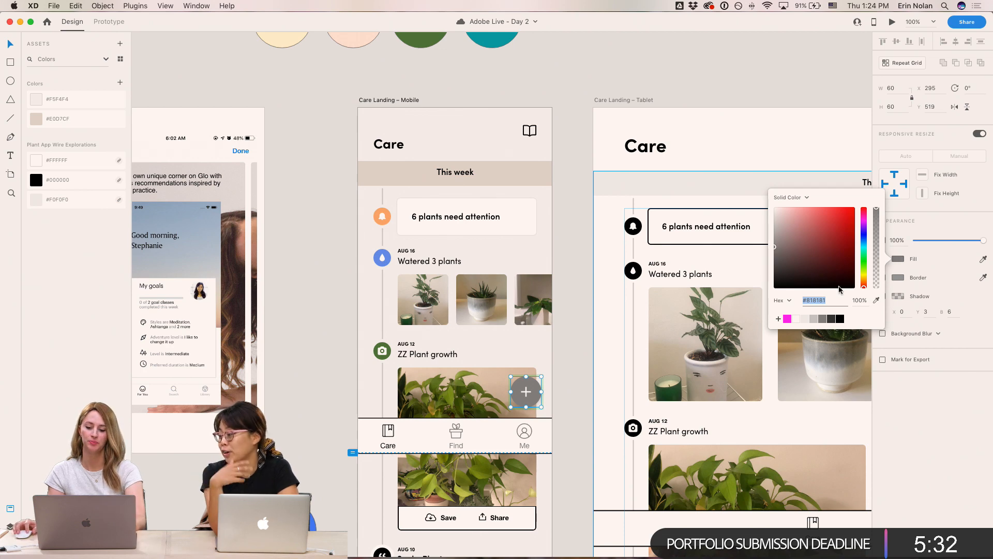
pyautogui.scroll(-10, 584, 402)
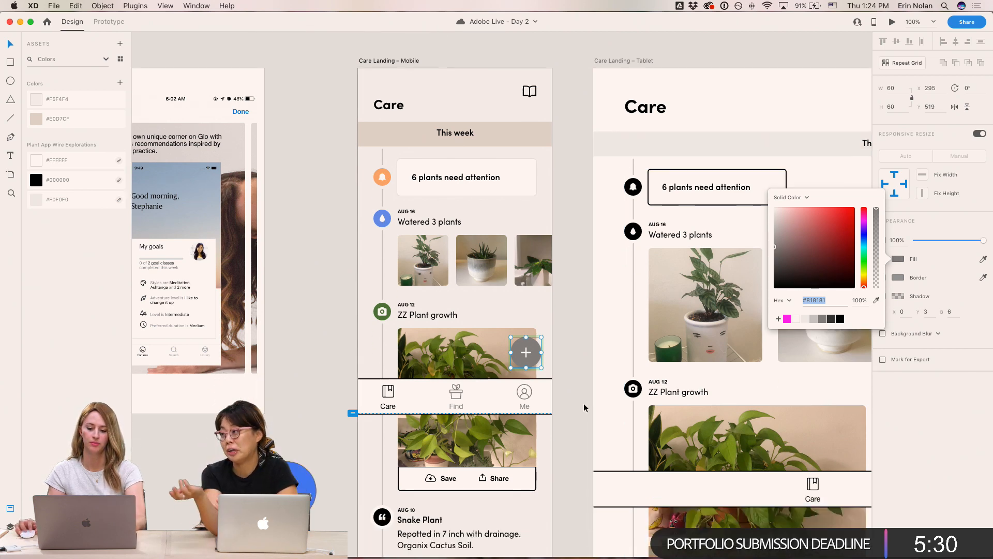
pyautogui.hscroll(12, 569, 380)
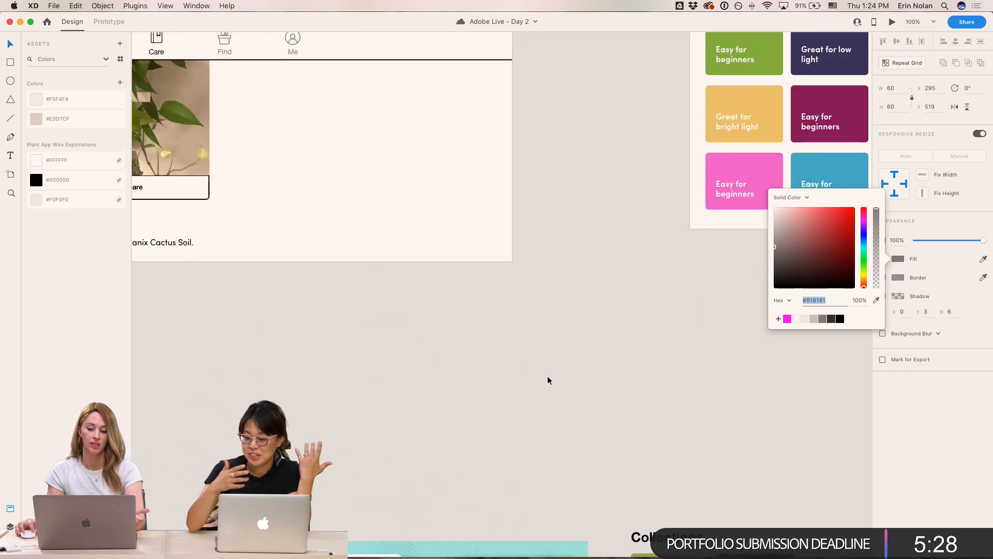
pyautogui.scroll(-5, 548, 374)
pyautogui.hscroll(10, 414, 380)
pyautogui.scroll(-10, 435, 380)
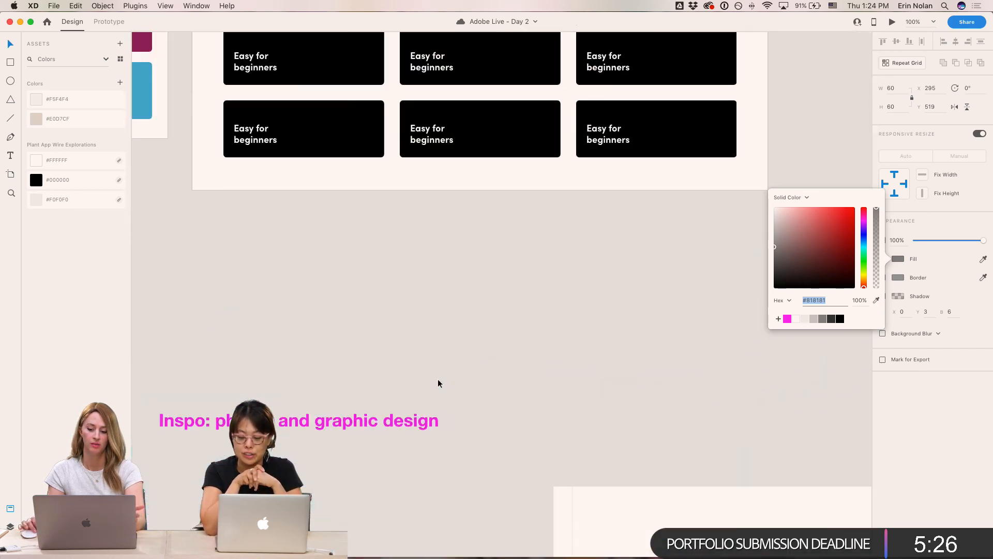
# - Copy the teal card from the inspiration collections onto the canvas near the app artboards
pyautogui.click(370, 356)
pyautogui.moveTo(286, 340); pyautogui.dragTo(744, 271)
pyautogui.moveTo(342, 312); pyautogui.dragTo(760, 221)
pyautogui.scroll(-1, 451, 513)
pyautogui.click(754, 315)
pyautogui.moveTo(754, 315); pyautogui.dragTo(505, 138)
pyautogui.press('i')
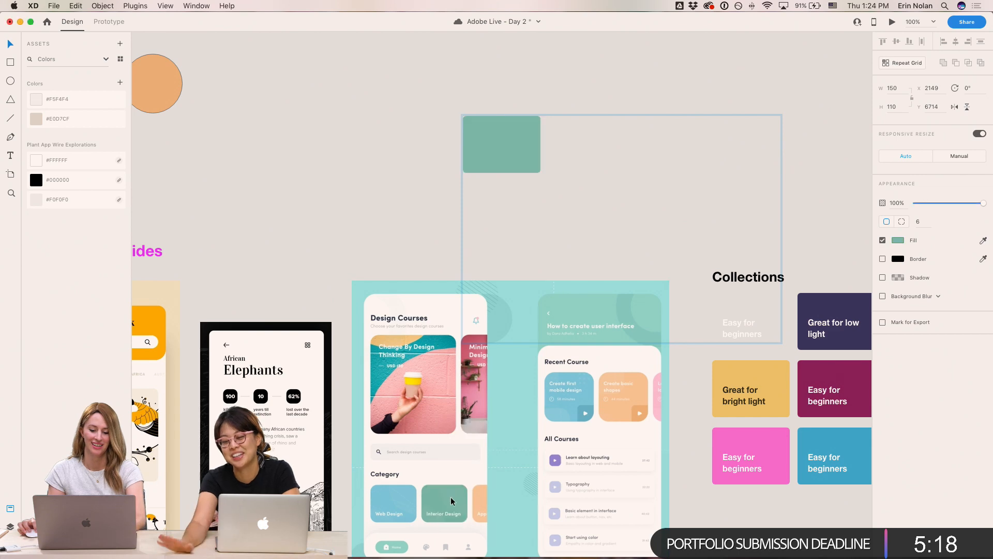
pyautogui.click(452, 498)
# - Paste the teal card's appearance onto the floating plus button in the Care Landing mobile screen
pyautogui.click(631, 98)
pyautogui.moveTo(589, 85); pyautogui.dragTo(661, 229)
pyautogui.click(579, 299)
pyautogui.doubleClick(582, 288)
pyautogui.click(397, 161)
pyautogui.moveTo(396, 161); pyautogui.dragTo(584, 461)
pyautogui.moveTo(490, 133); pyautogui.dragTo(627, 490)
pyautogui.moveTo(490, 299); pyautogui.dragTo(753, 207)
pyautogui.click(622, 364)
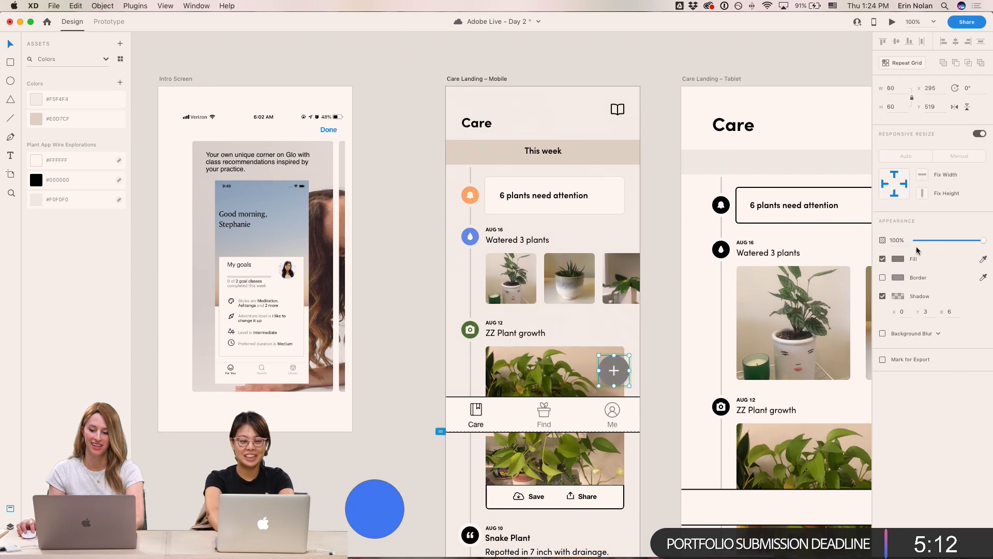
pyautogui.press('alt+super+v')
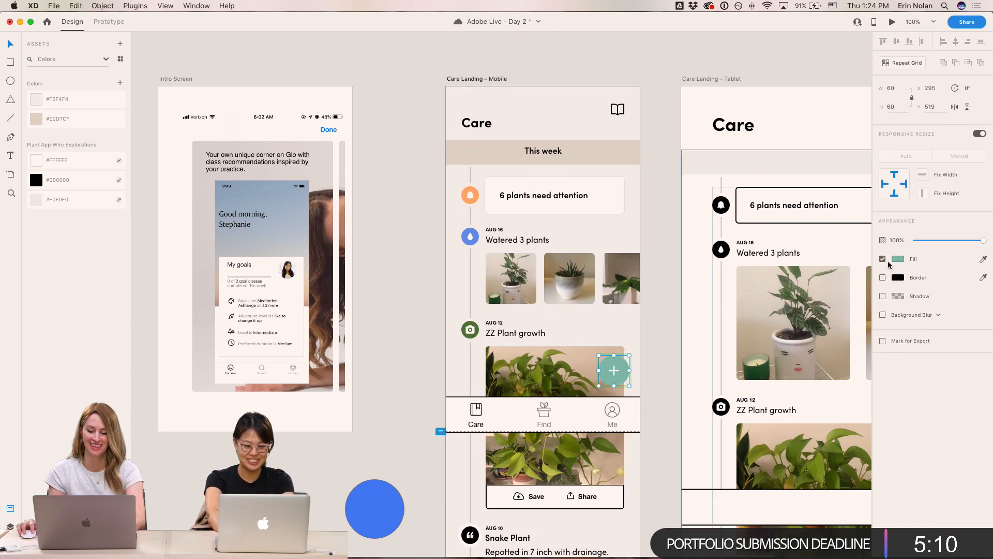
# - Set the floating plus button's fill colour to black #000000
pyautogui.moveTo(827, 232)
pyautogui.mouseDown()
pyautogui.moveTo(830, 222)
pyautogui.moveTo(813, 228)
pyautogui.mouseUp()
pyautogui.click(674, 119)
pyautogui.click(626, 365)
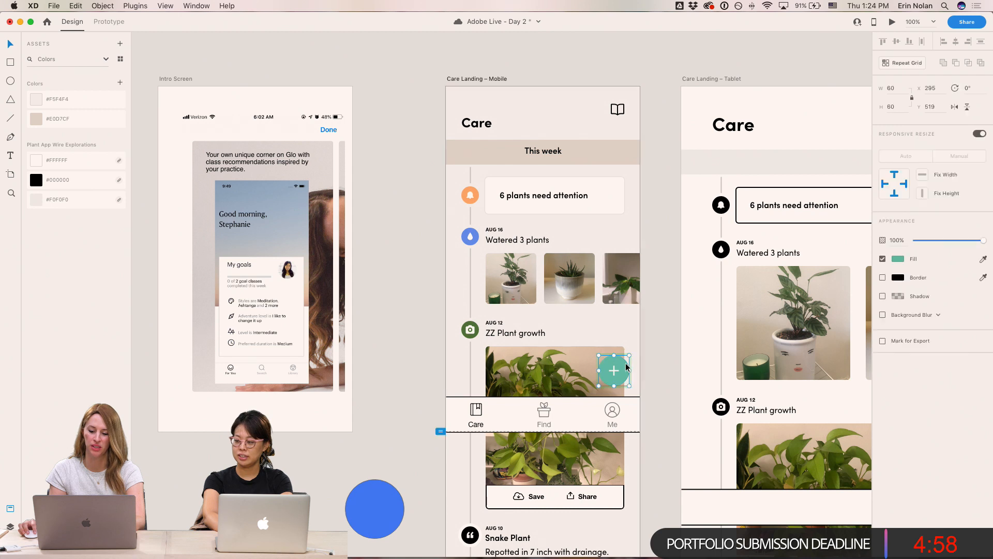
pyautogui.click(898, 258)
pyautogui.click(839, 319)
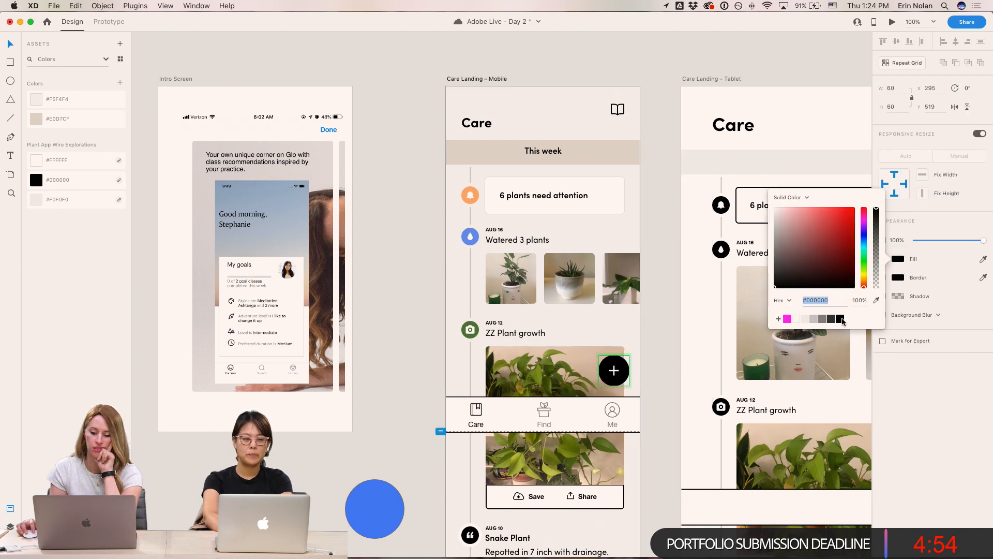
pyautogui.click(670, 279)
# - Select the Snake Plant quote icon, inspect its fill, and scroll the canvas to find the magenta card
pyautogui.scroll(-1, 668, 281)
pyautogui.scroll(2, 669, 281)
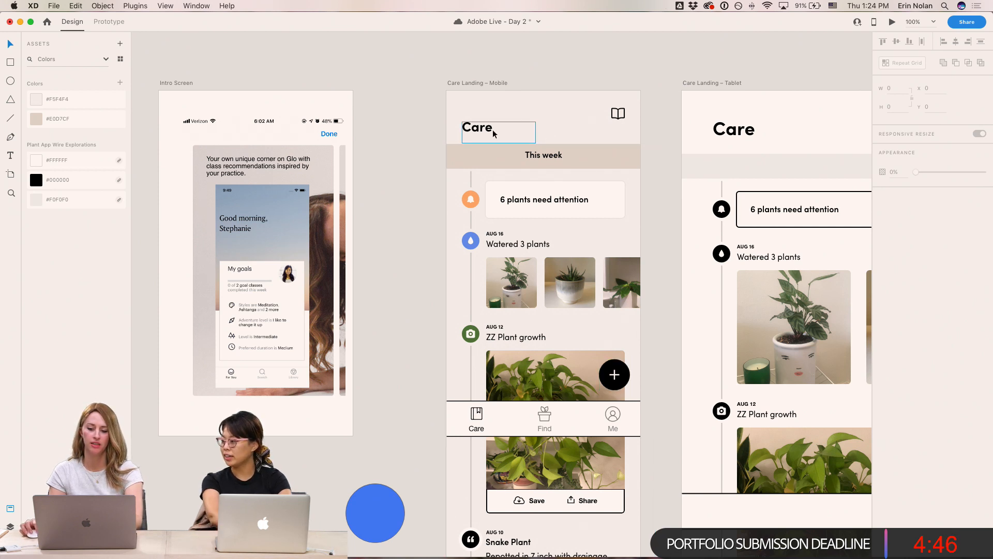
pyautogui.scroll(-1, 406, 209)
pyautogui.scroll(-2, 408, 212)
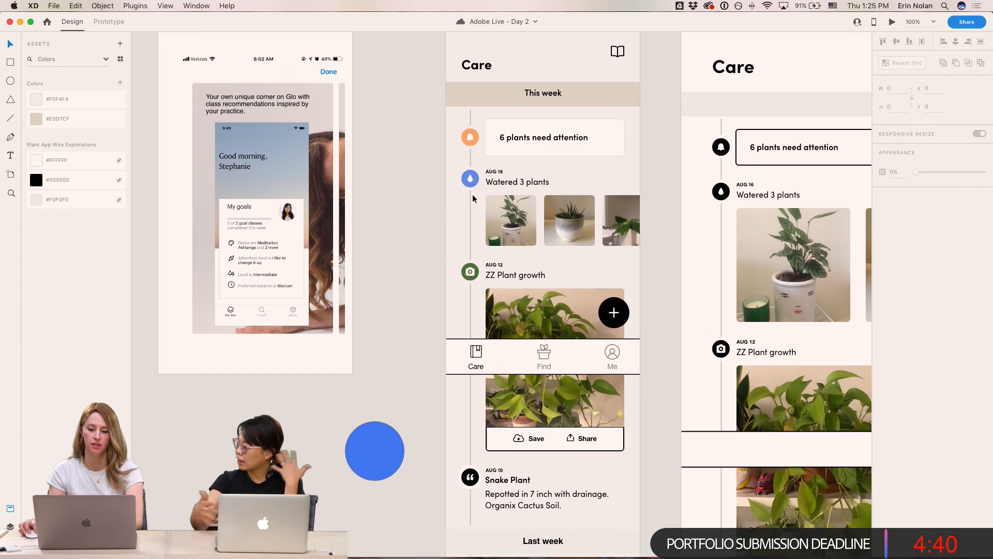
pyautogui.click(474, 473)
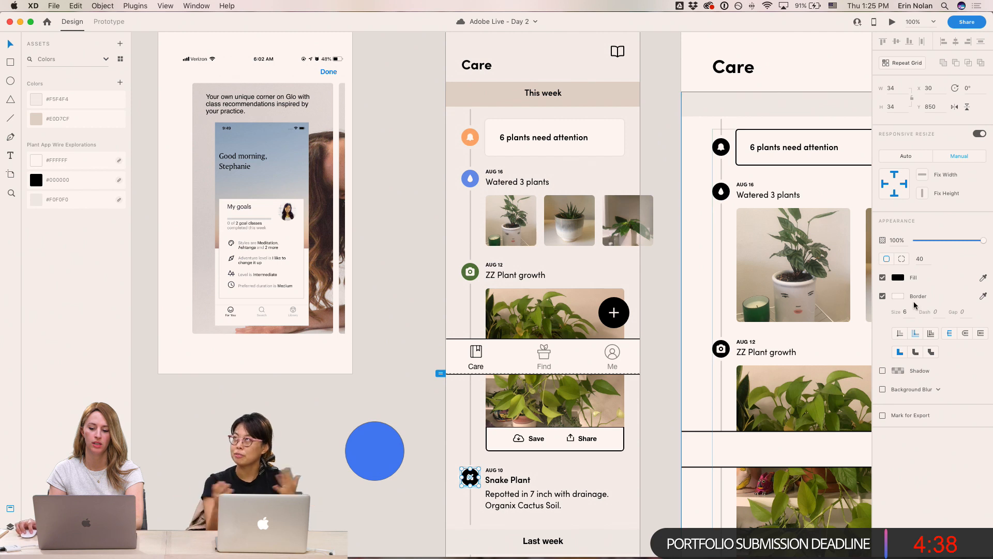
pyautogui.click(892, 278)
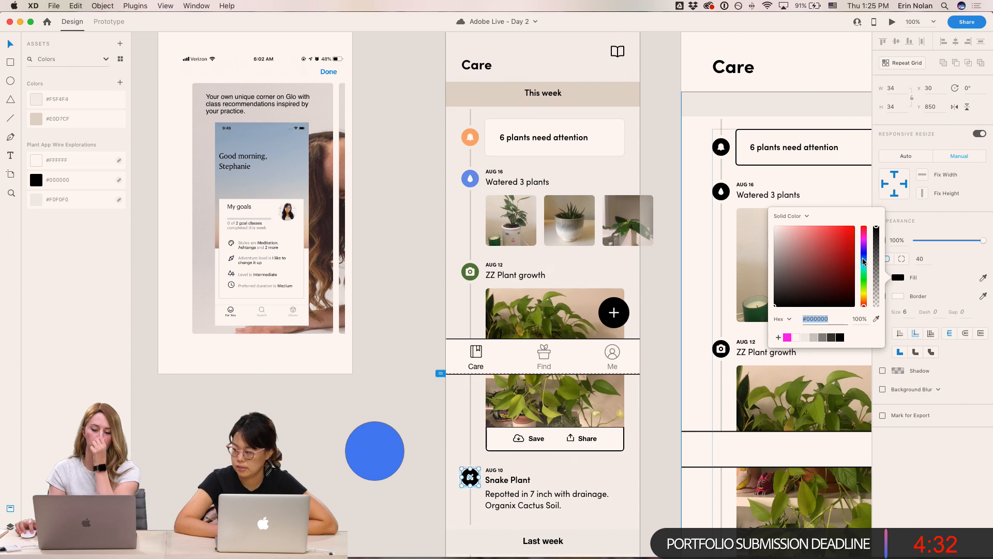
pyautogui.click(421, 286)
pyautogui.scroll(-1, 404, 304)
pyautogui.scroll(-10, 665, 408)
pyautogui.hscroll(6, 665, 407)
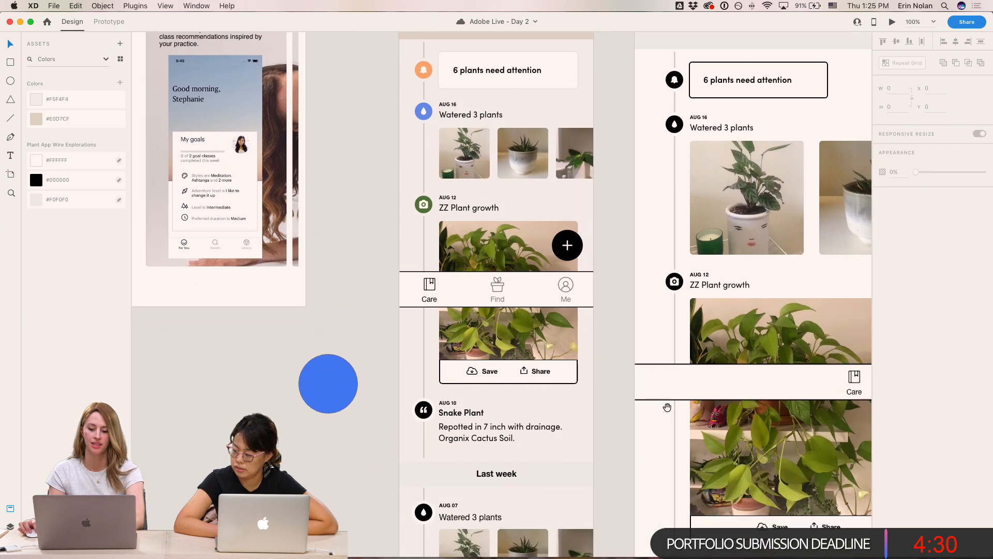
pyautogui.scroll(-5, 673, 463)
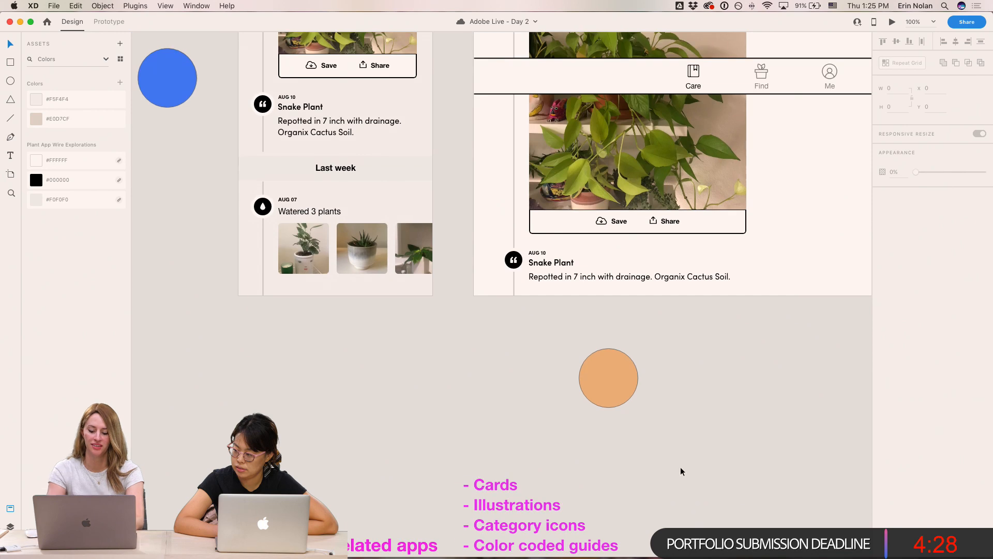
# - Move the magenta card from the inspiration board up beside the Care Landing artboards
pyautogui.moveTo(789, 422); pyautogui.dragTo(659, 426)
pyautogui.moveTo(773, 491); pyautogui.dragTo(193, 239)
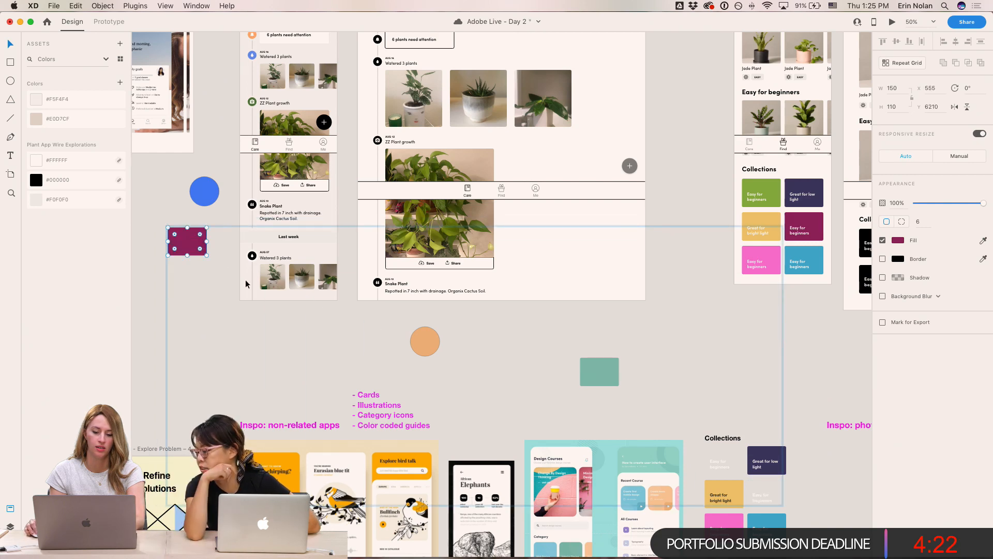
pyautogui.moveTo(416, 292); pyautogui.dragTo(559, 407)
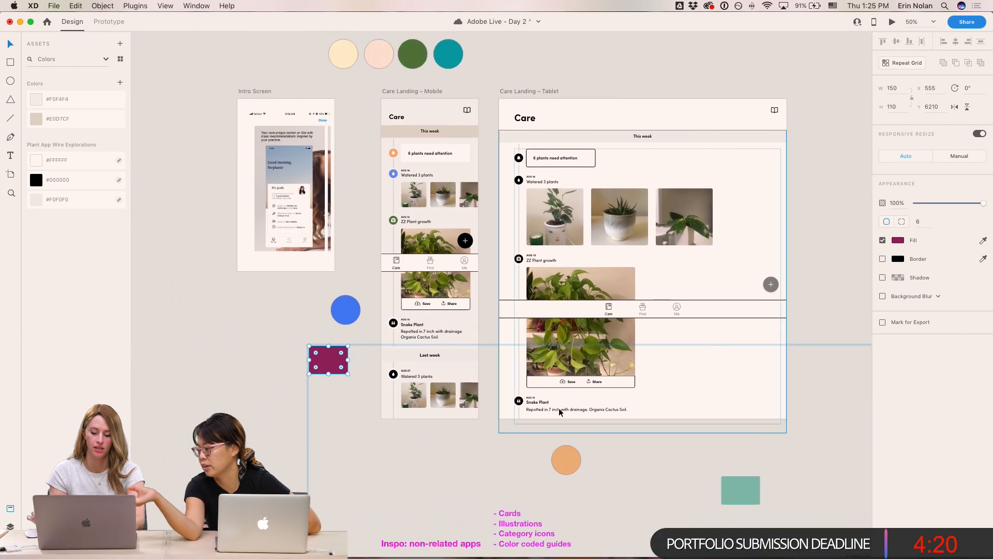
# - Fill the Snake Plant quote icon circle with the magenta card's colour
pyautogui.press('super+1')
pyautogui.moveTo(538, 308); pyautogui.dragTo(713, 318)
pyautogui.click(465, 358)
pyautogui.press('i')
pyautogui.click(355, 427)
pyautogui.click(412, 387)
pyautogui.moveTo(413, 371); pyautogui.dragTo(407, 432)
pyautogui.click(465, 423)
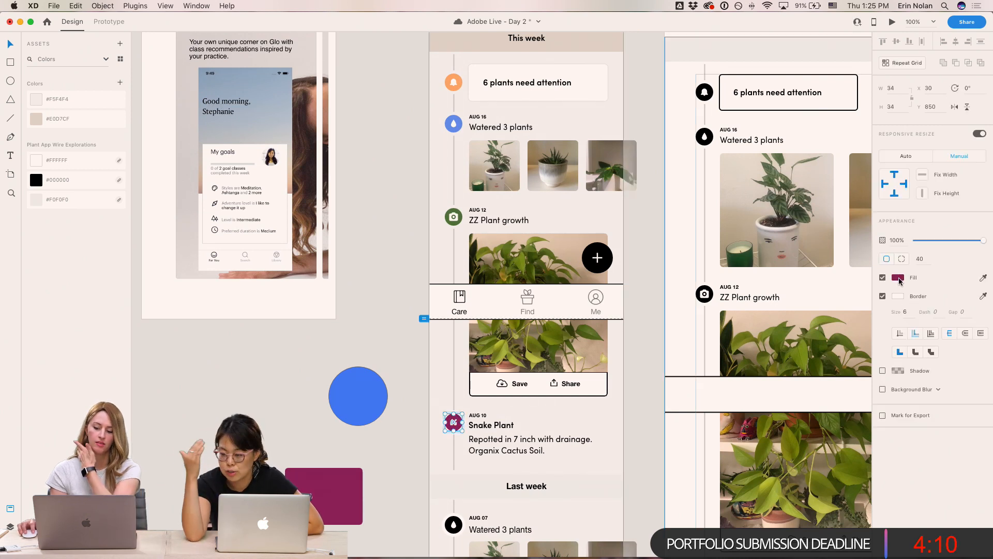
# - Lighten the quote icon's fill colour to #B94784
pyautogui.click(898, 278)
pyautogui.moveTo(834, 261); pyautogui.dragTo(824, 250)
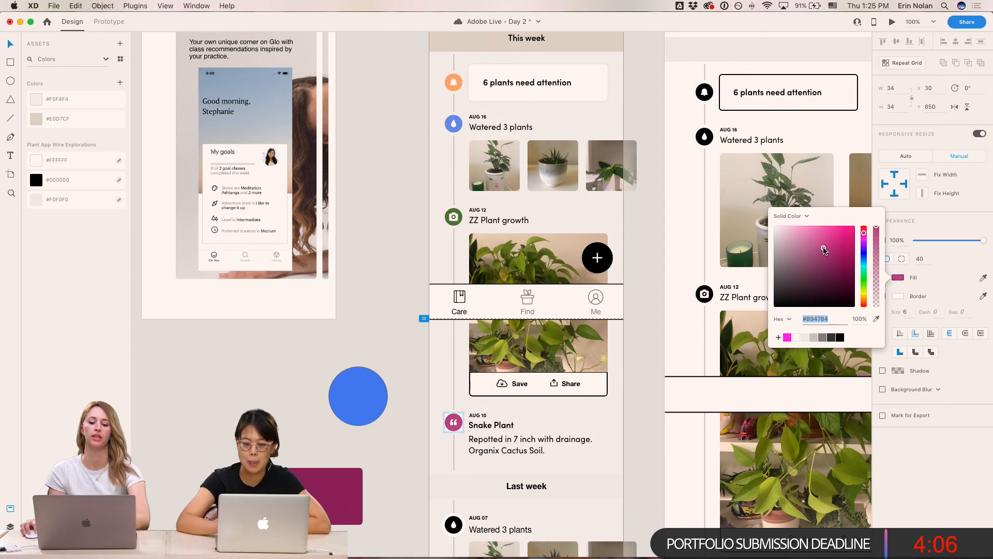
pyautogui.click(401, 282)
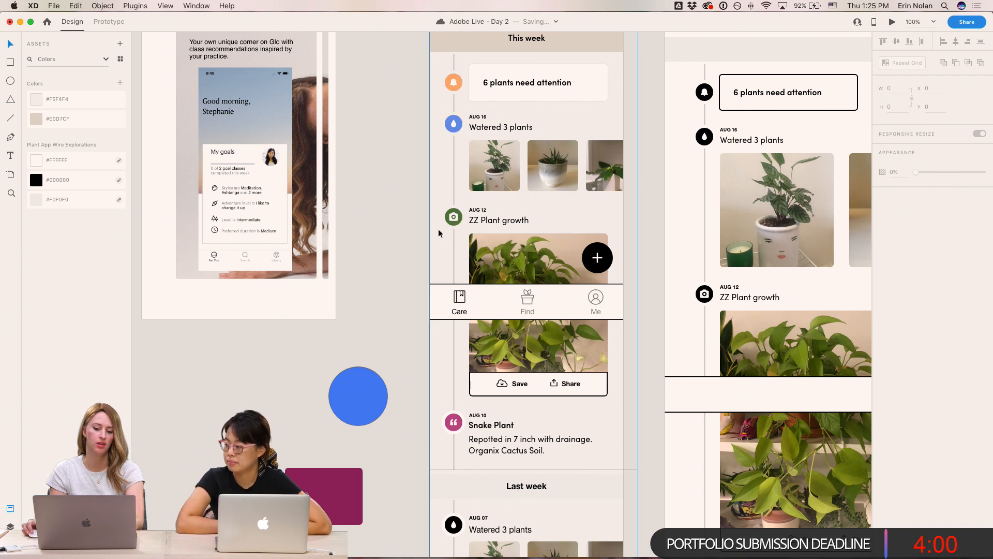
# - Set the quote icon's border colour to #F5F4F4 by sampling the artboard background, then save the document
pyautogui.click(453, 425)
pyautogui.click(883, 296)
pyautogui.click(883, 297)
pyautogui.click(893, 299)
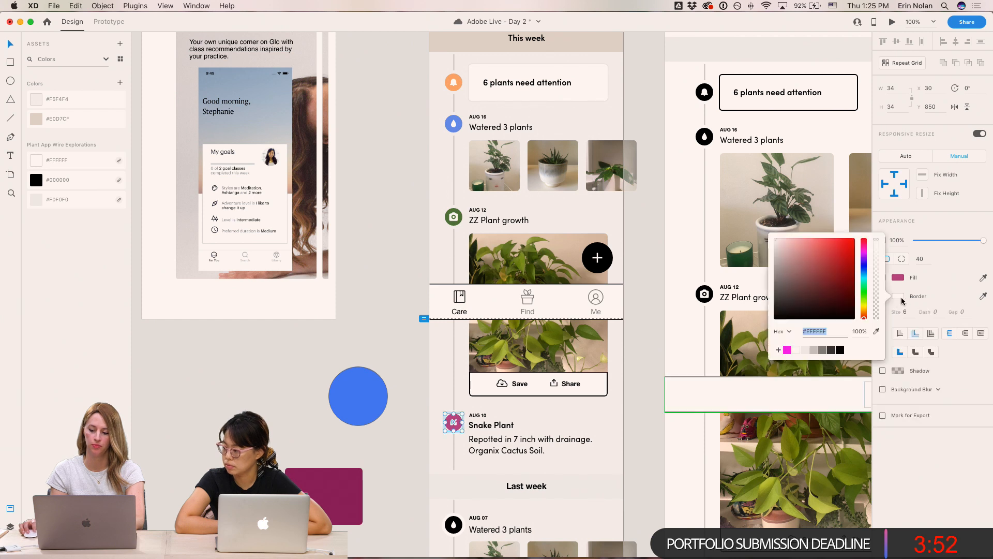
pyautogui.press('BackSpace')
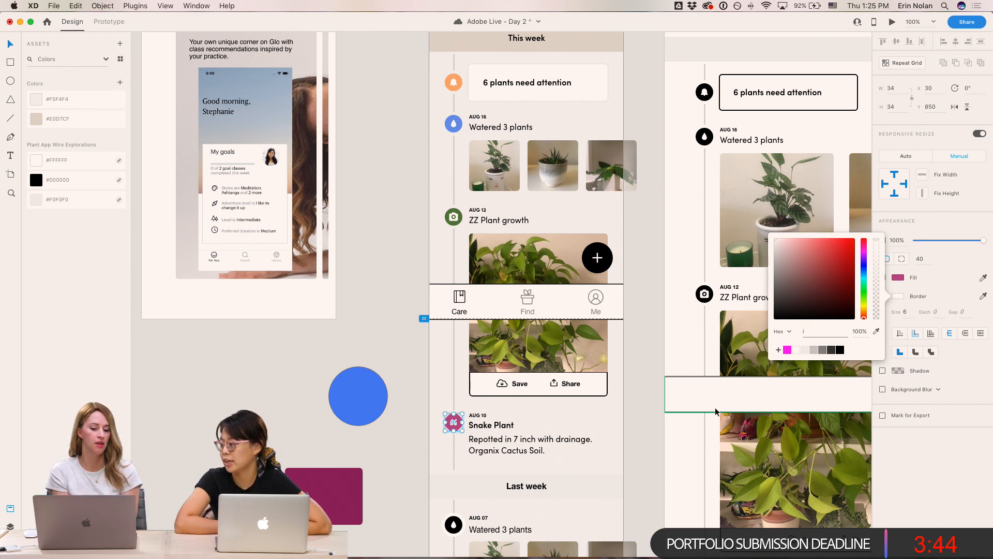
pyautogui.click(877, 331)
pyautogui.click(443, 381)
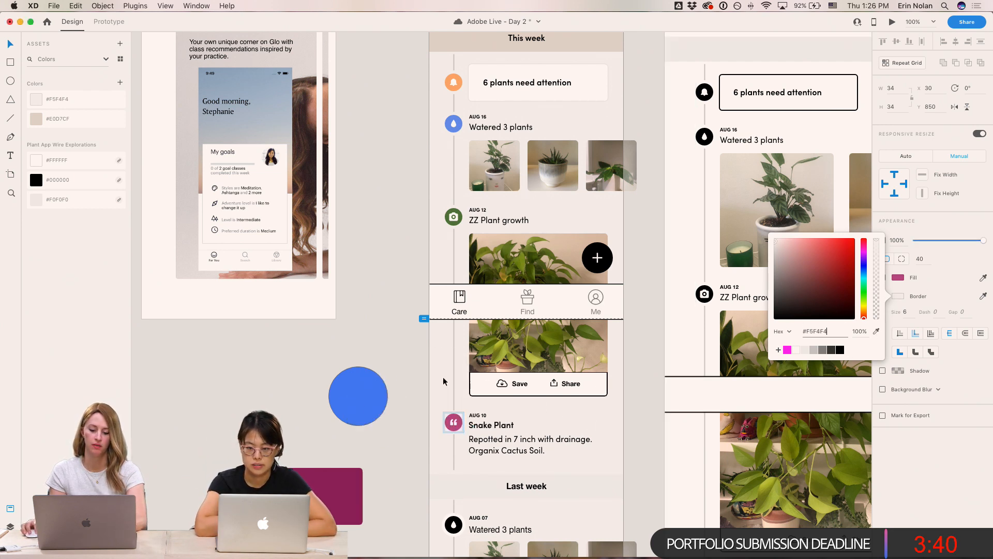
pyautogui.click(402, 362)
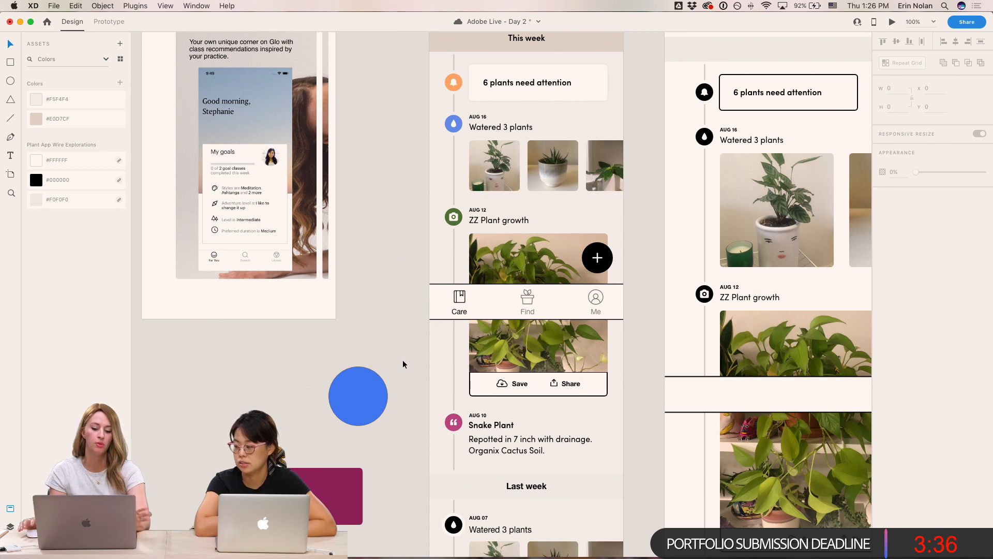
pyautogui.press('super+s')
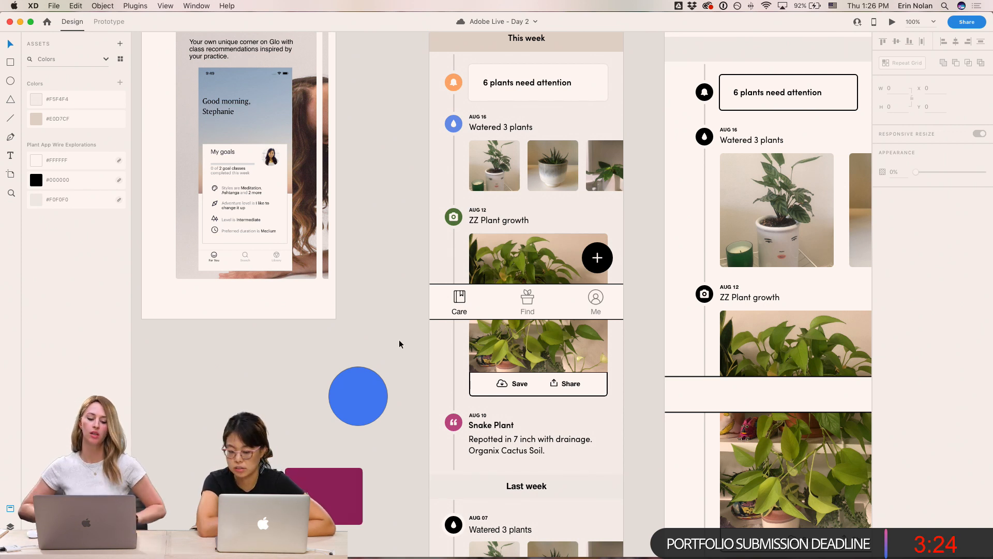
# - Try to recolour the Aug 07 water icon, then undo the change
pyautogui.click(457, 131)
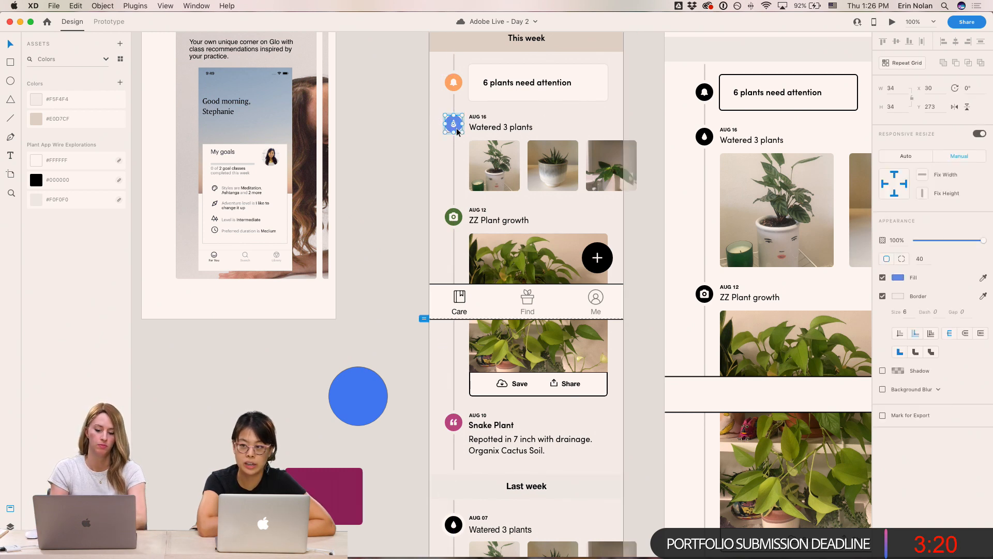
pyautogui.click(451, 529)
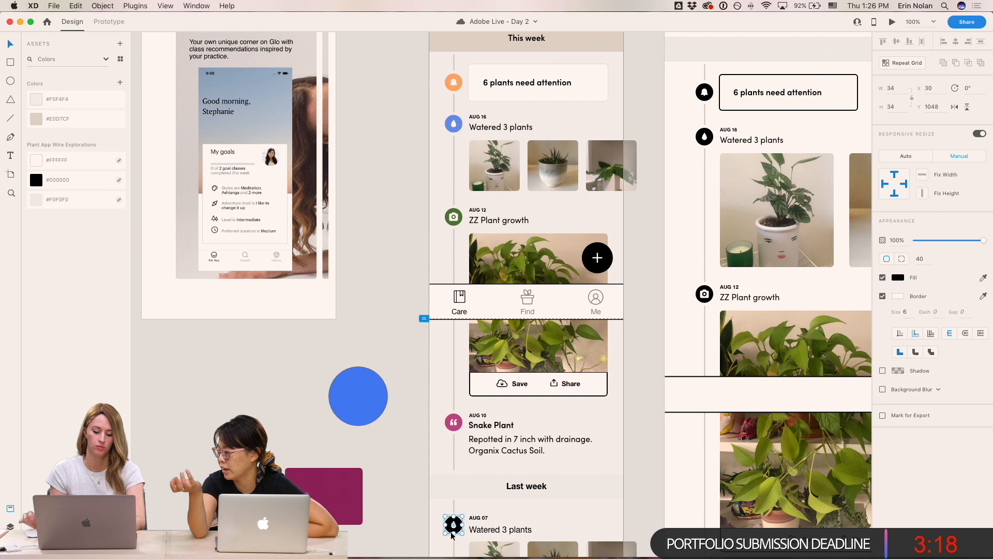
pyautogui.click(376, 280)
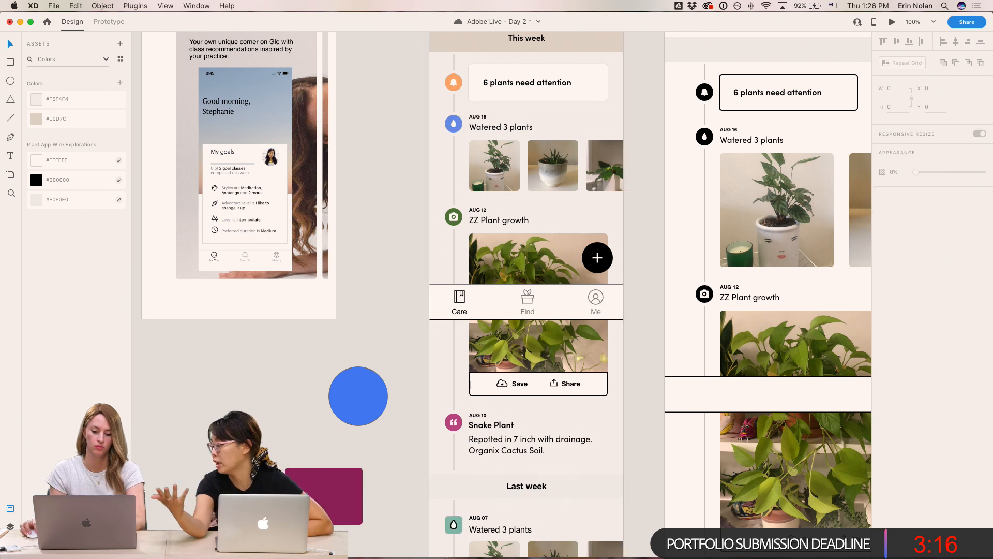
pyautogui.press('super+z')
pyautogui.click(420, 405)
# - Paste the Aug 16 water icon's appearance onto the Aug 07 water icon and remove the inner drop's border
pyautogui.click(453, 123)
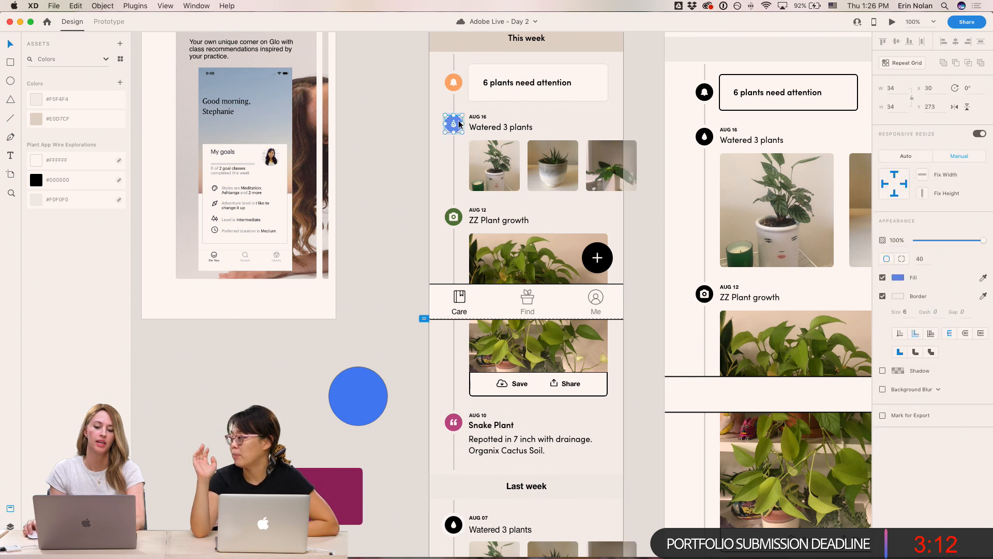
pyautogui.click(460, 521)
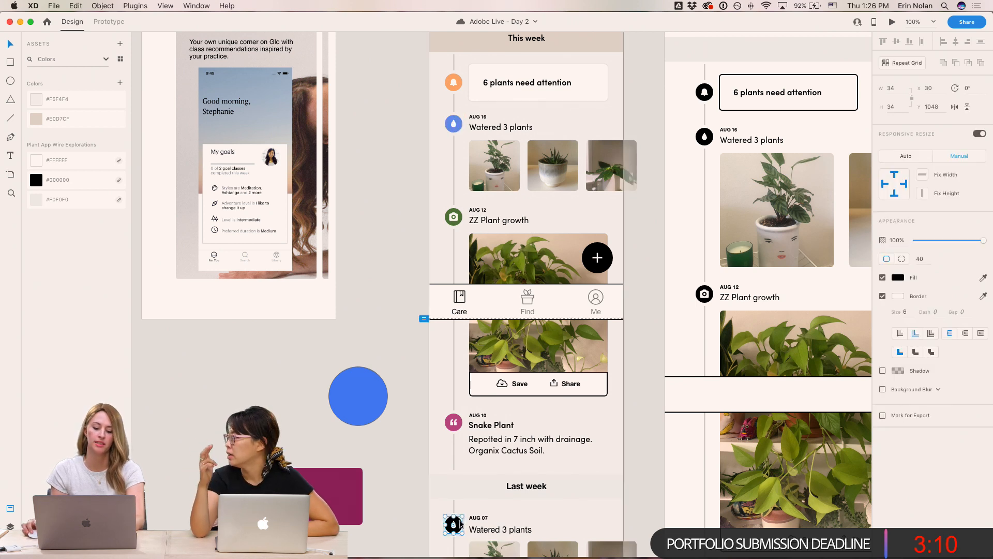
pyautogui.press('super+alt+v')
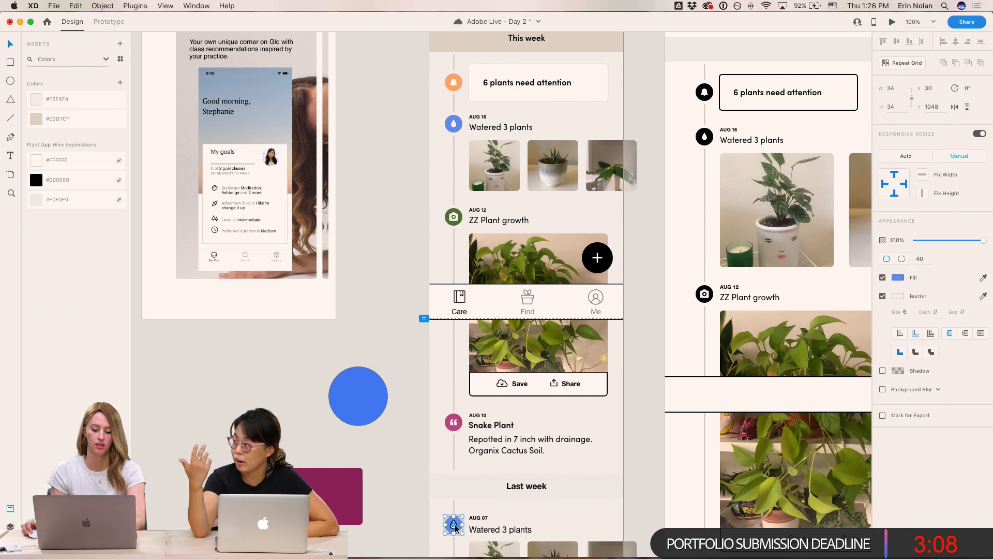
pyautogui.doubleClick(456, 527)
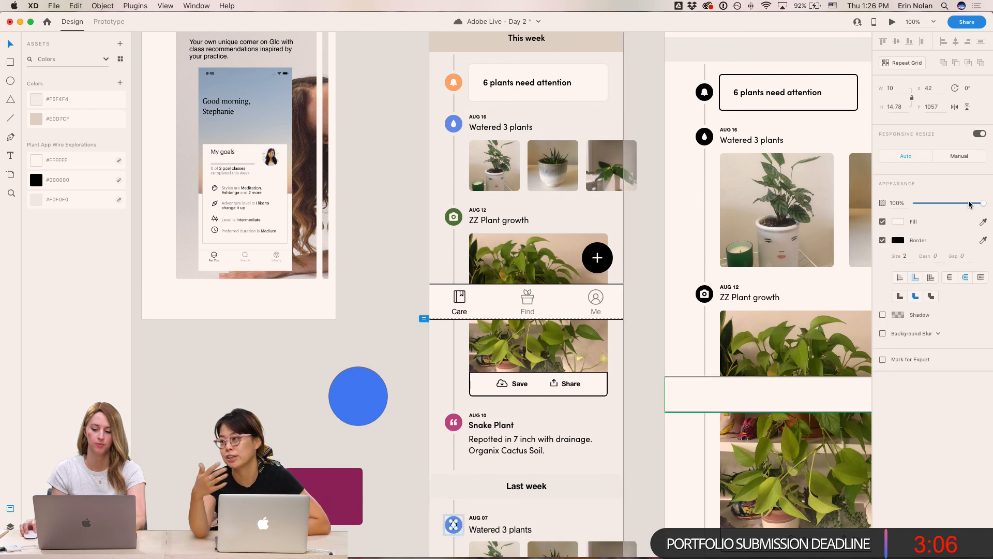
pyautogui.click(882, 240)
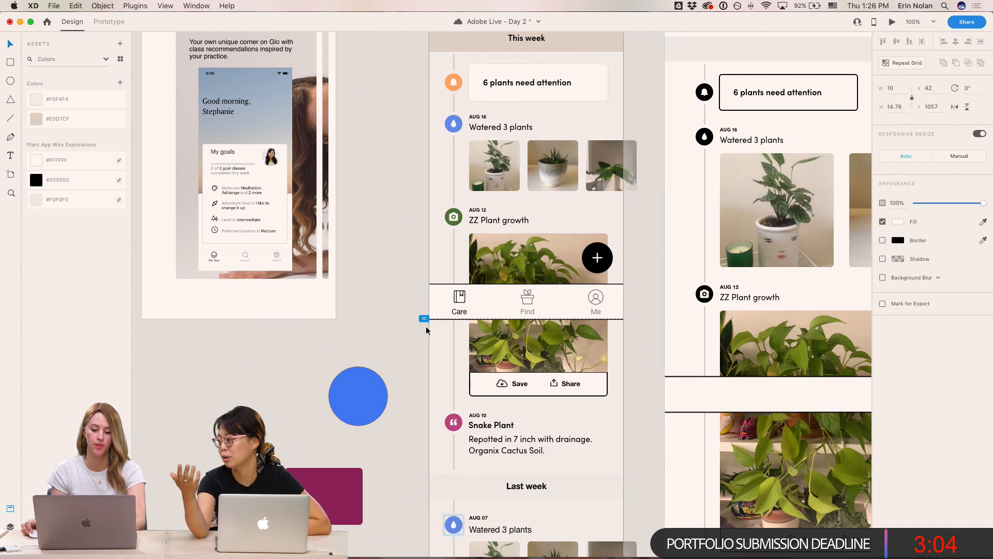
pyautogui.click(402, 269)
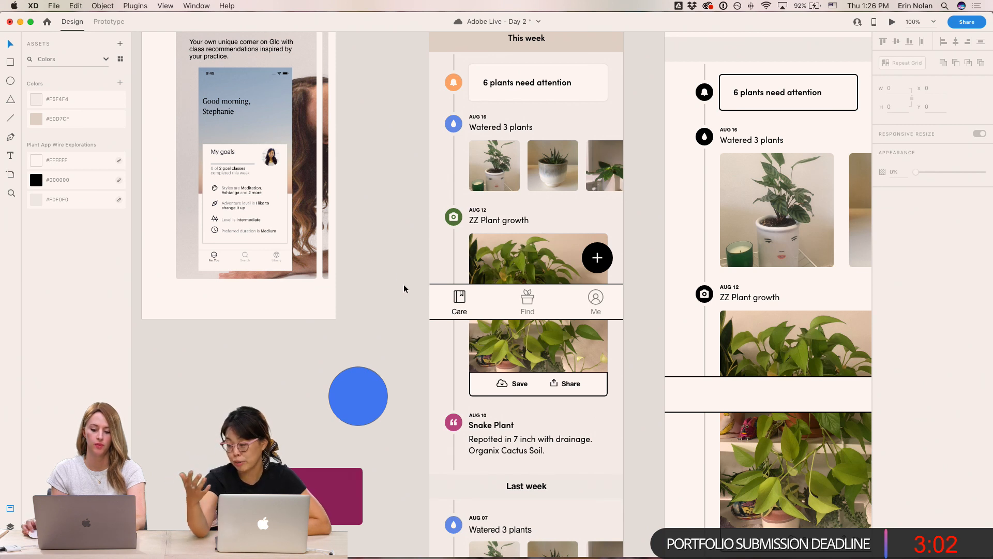
# - Copy the 'This week' label's text style and paste it onto the 'Last week' label
pyautogui.click(607, 41)
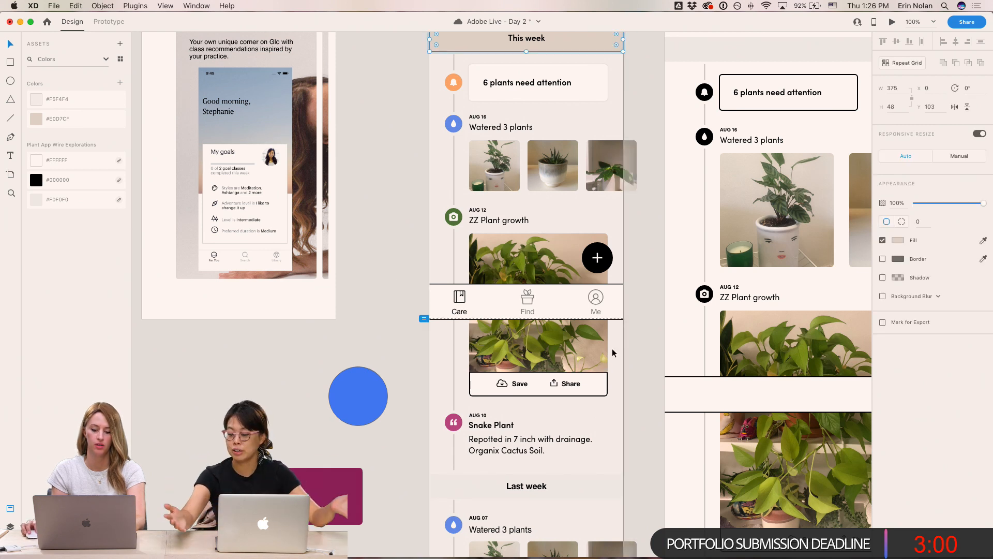
pyautogui.click(613, 478)
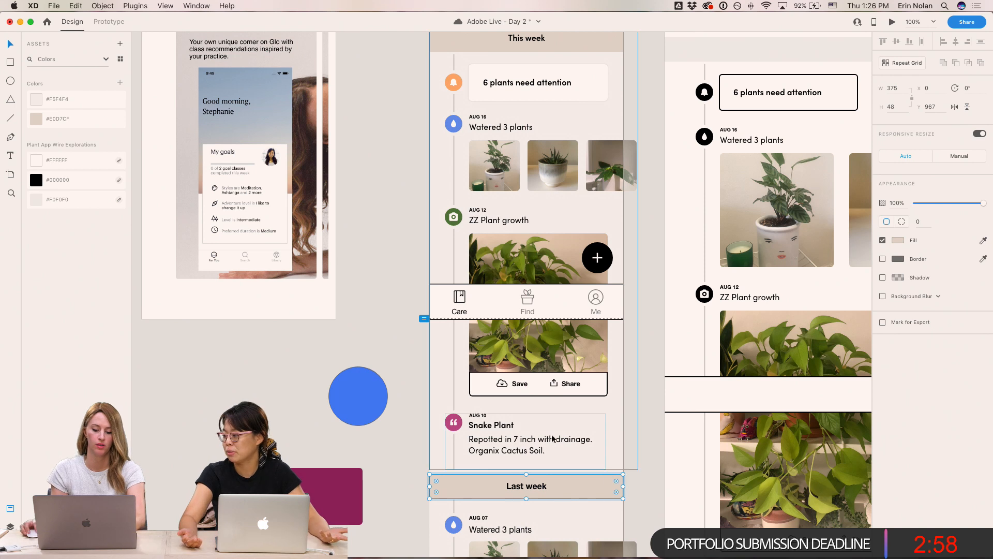
pyautogui.keyDown('super'); pyautogui.click(524, 47); pyautogui.keyUp('super')
pyautogui.press('super+c')
pyautogui.keyDown('super'); pyautogui.click(529, 487); pyautogui.keyUp('super')
pyautogui.press('super+alt+v')
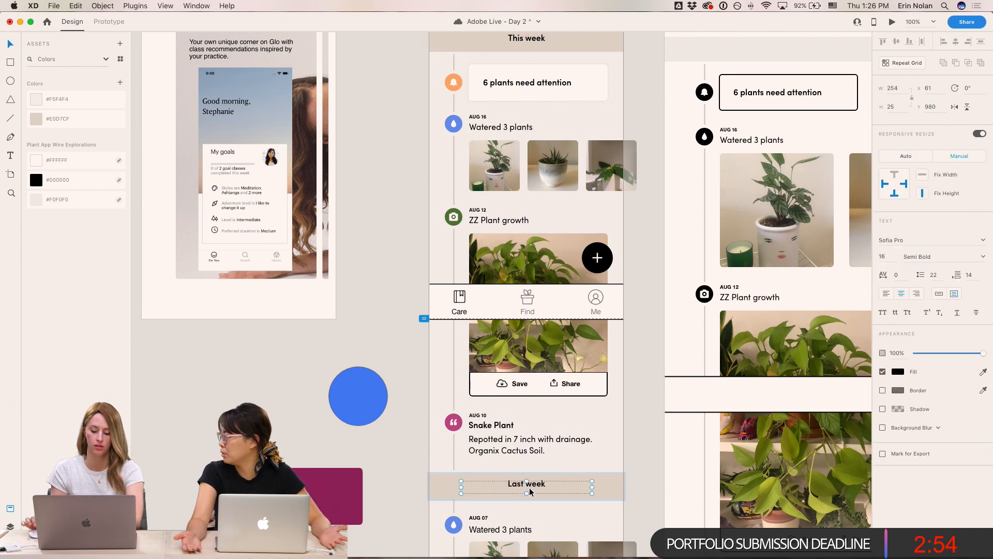
pyautogui.click(659, 376)
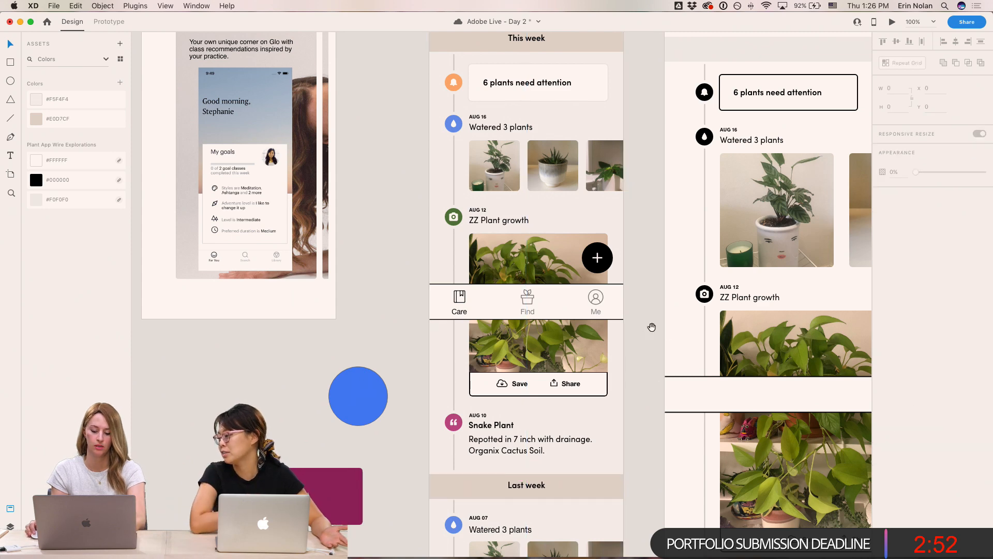
# - Set the nav bar's Care, Find and Me labels to the Sofia Pro font
pyautogui.scroll(-5, 652, 326)
pyautogui.scroll(9, 647, 204)
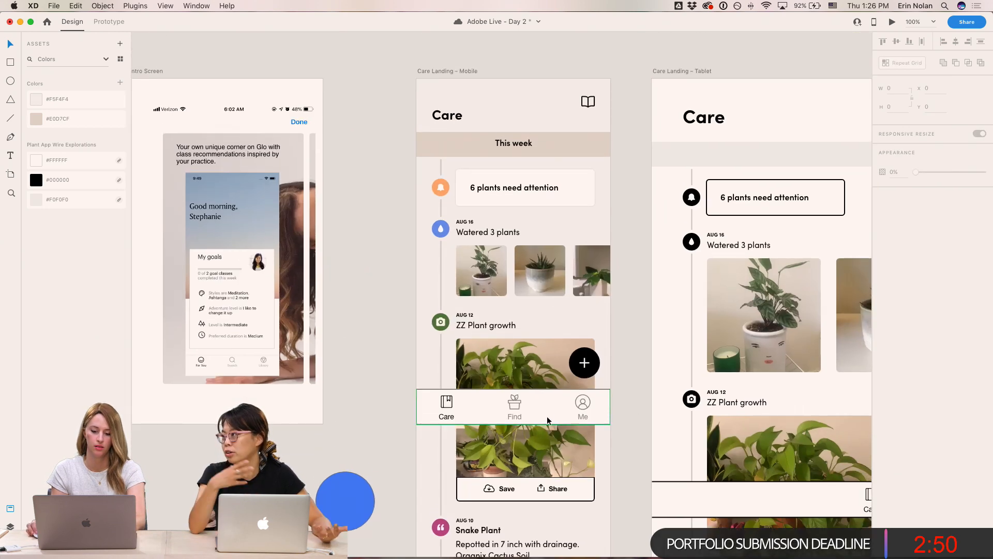
pyautogui.click(604, 407)
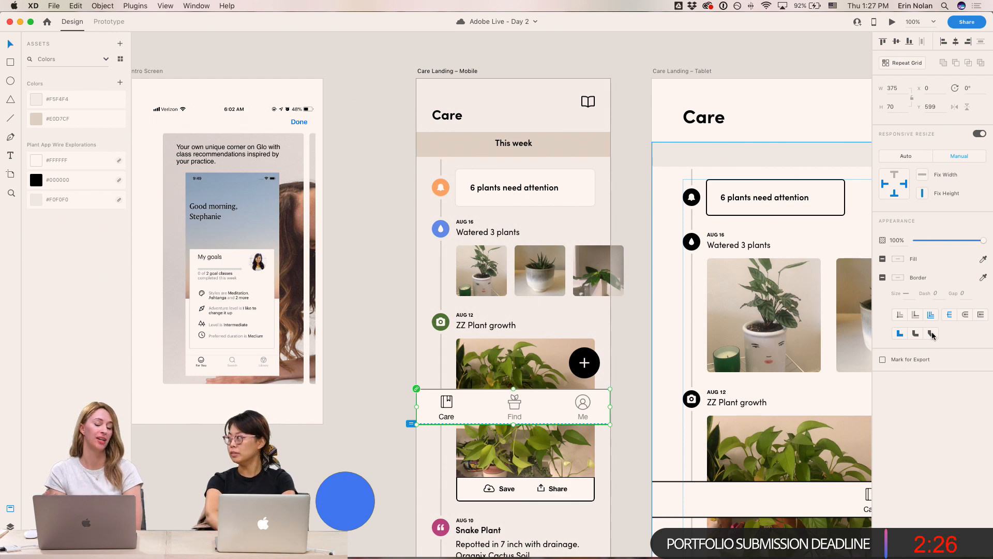
pyautogui.press('super+2')
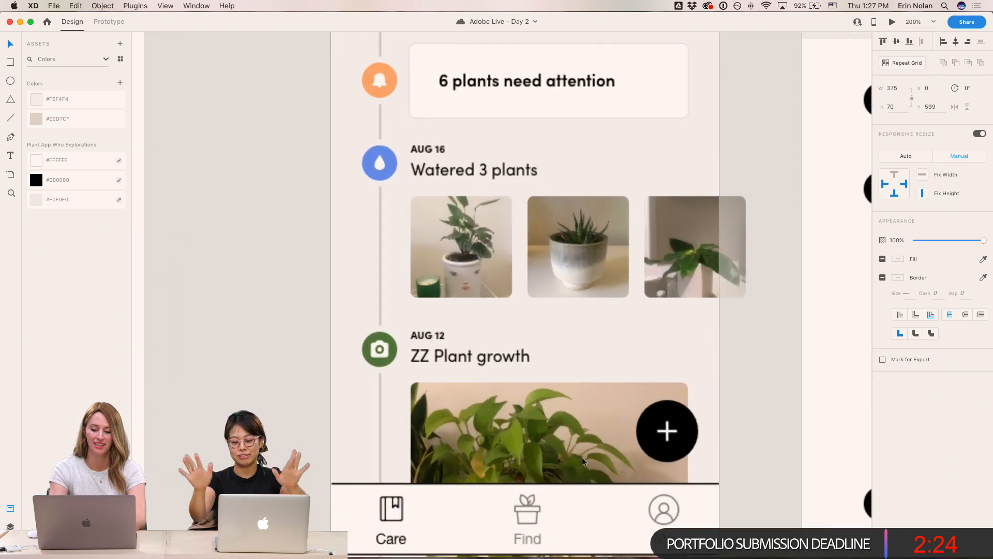
pyautogui.press('super+1')
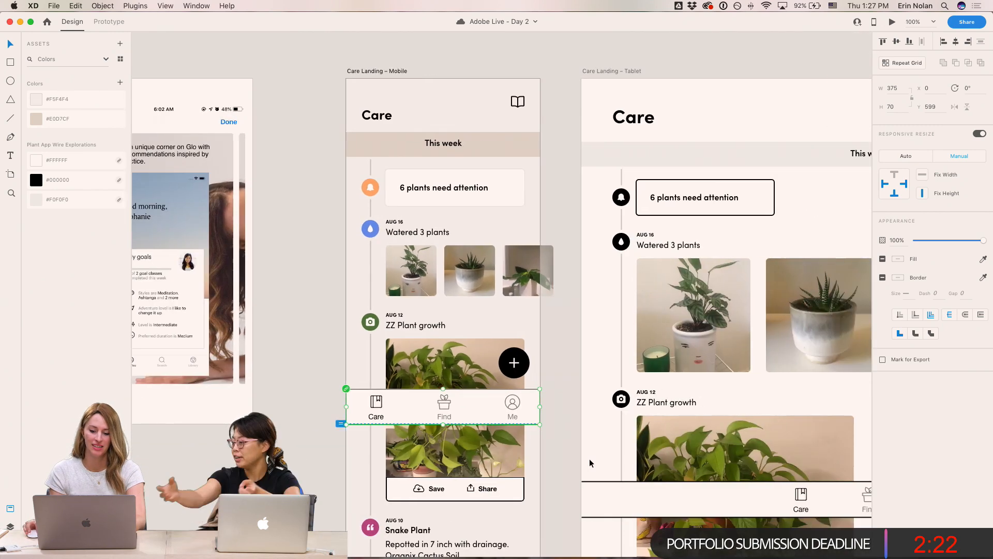
pyautogui.click(566, 422)
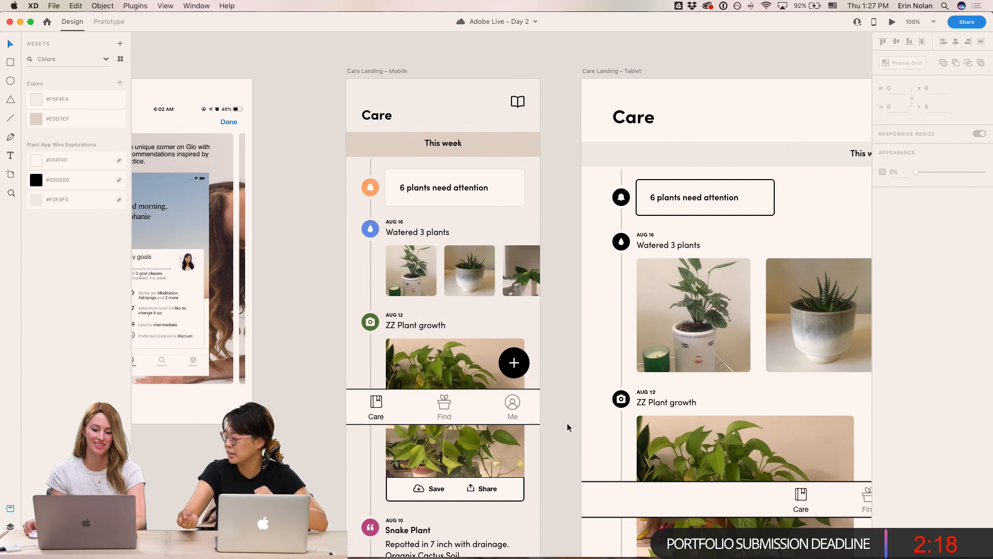
pyautogui.doubleClick(378, 415)
pyautogui.keyDown('shift'); pyautogui.click(446, 416); pyautogui.keyUp('shift')
pyautogui.keyDown('shift'); pyautogui.click(513, 415); pyautogui.keyUp('shift')
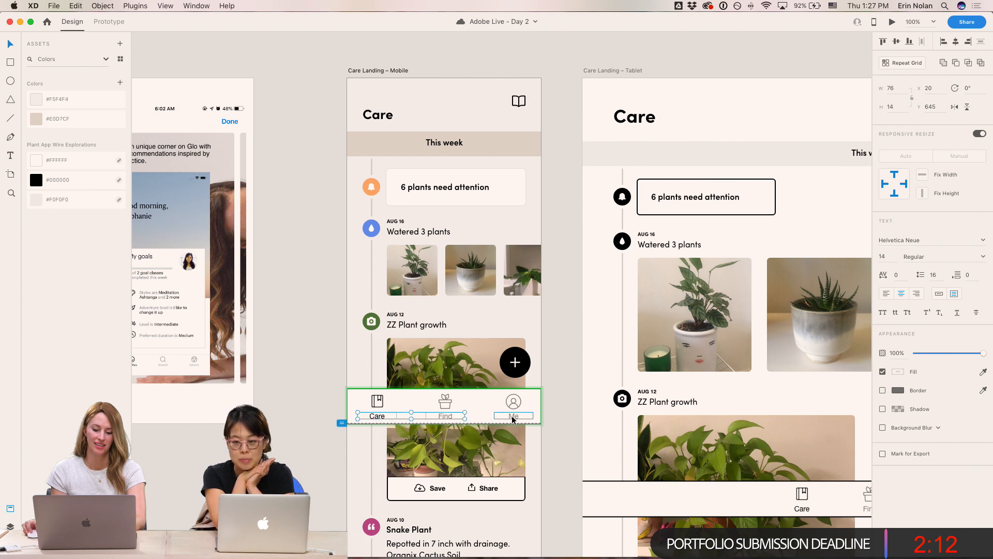
pyautogui.click(900, 241)
pyautogui.write('sofia Pro')
pyautogui.press('Return')
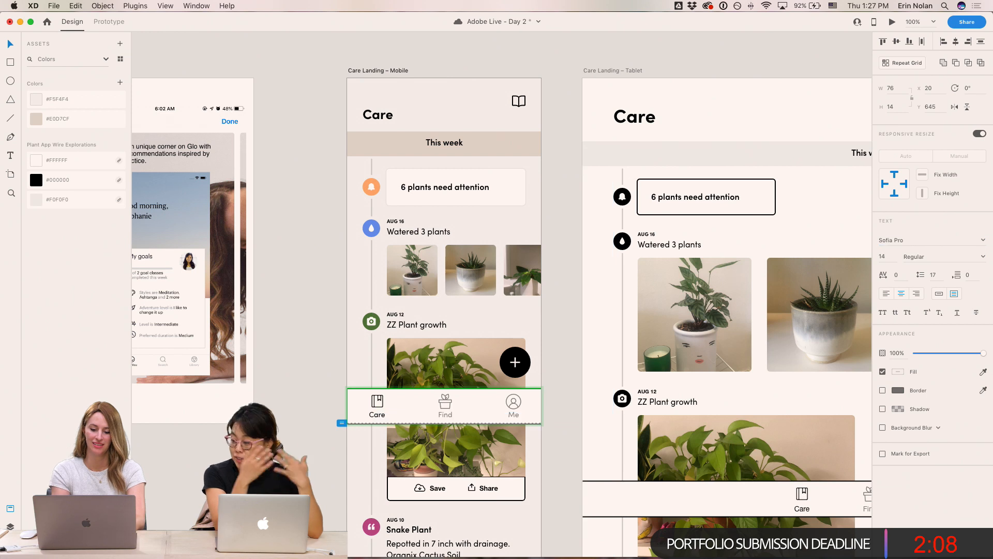
# - Paste the '6 plants need attention' card's appearance, including its soft shadow, onto the nav bar
pyautogui.click(538, 399)
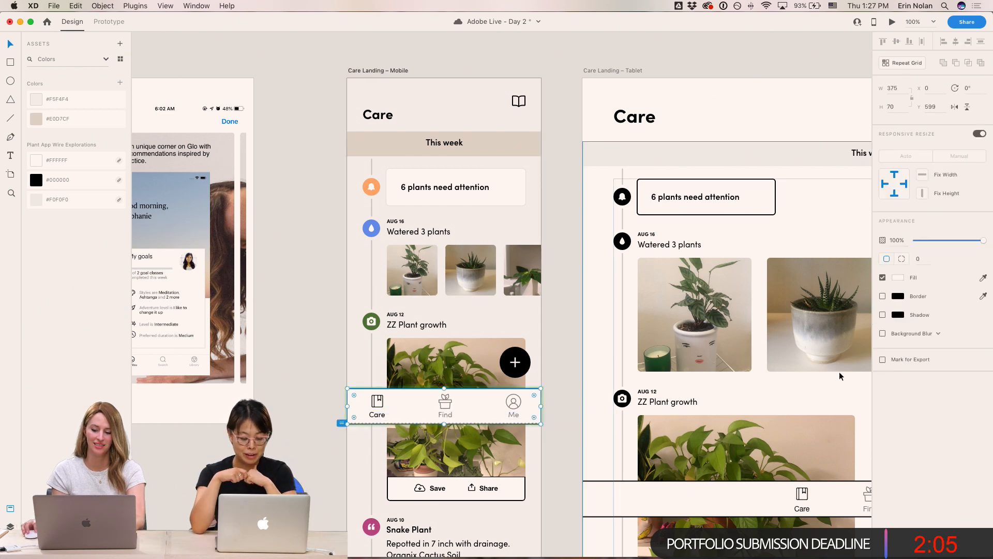
pyautogui.click(10, 523)
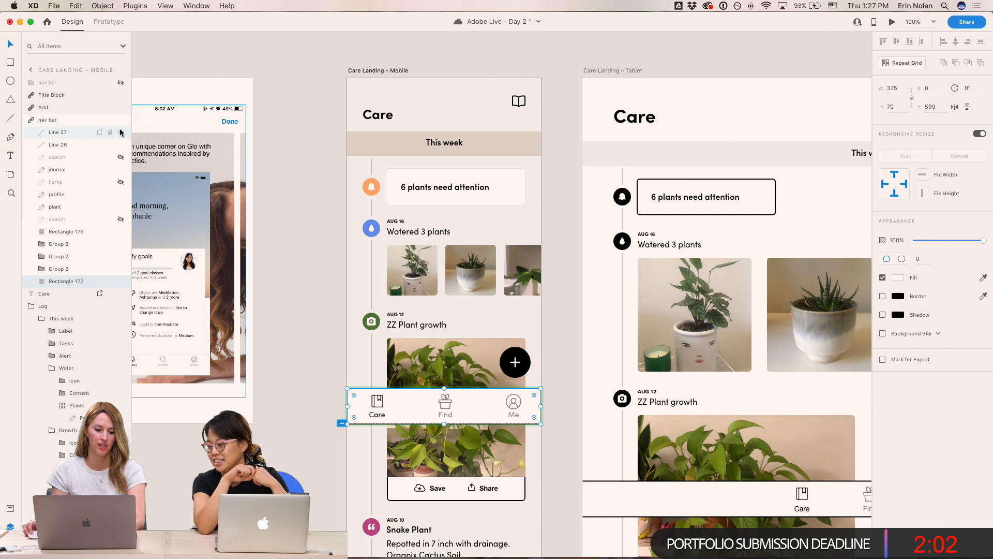
pyautogui.click(558, 429)
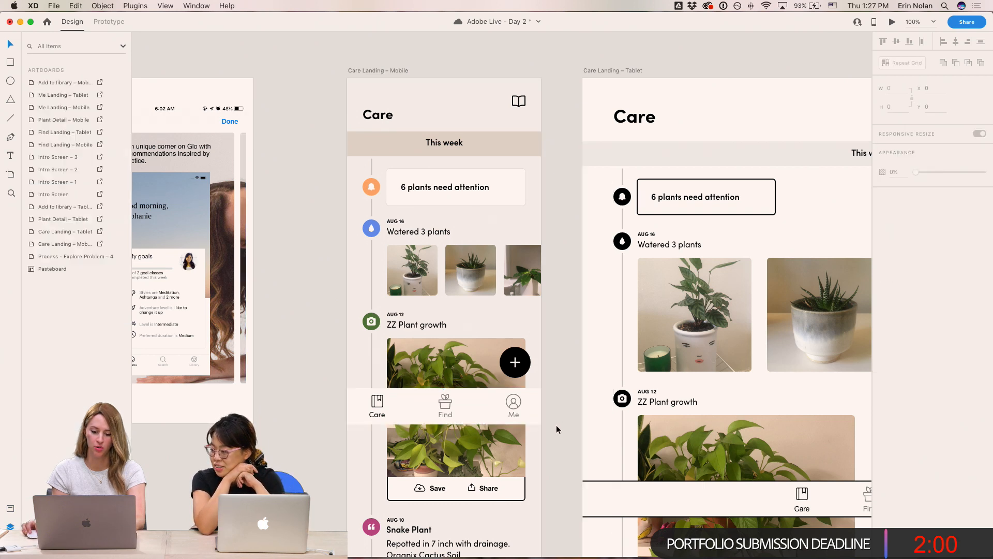
pyautogui.click(538, 397)
pyautogui.press('super+=')
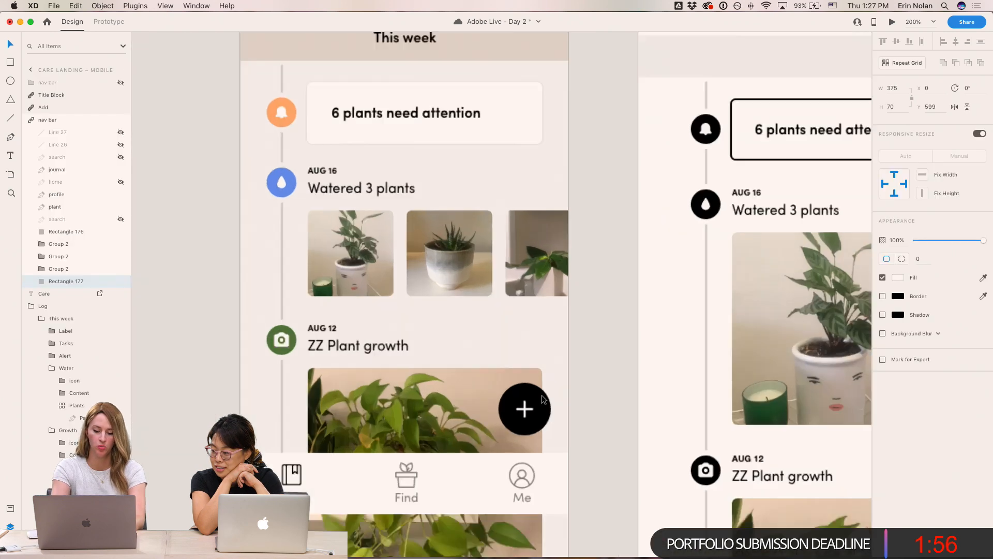
pyautogui.press('super+-')
pyautogui.moveTo(558, 370); pyautogui.dragTo(594, 366)
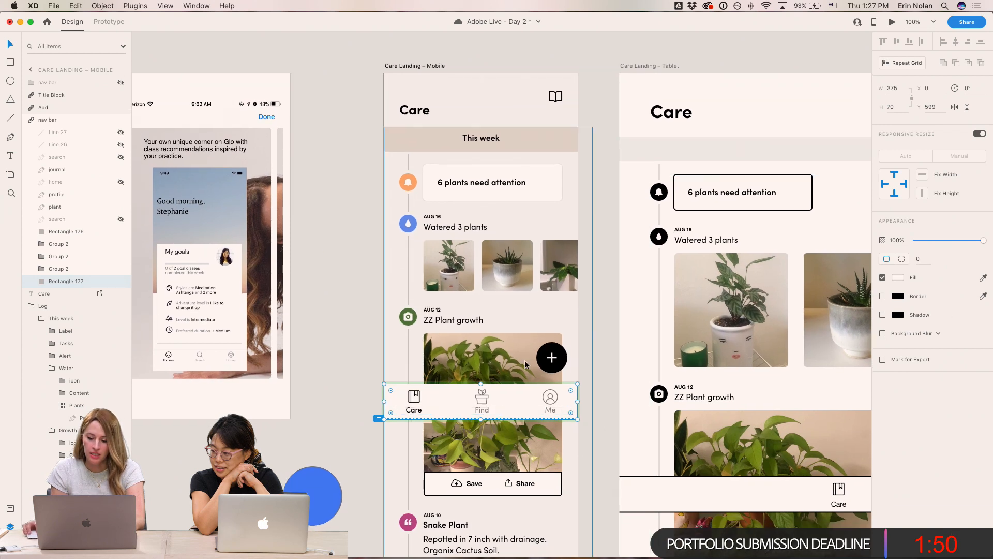
pyautogui.keyDown('super'); pyautogui.click(551, 178); pyautogui.keyUp('super')
pyautogui.click(572, 394)
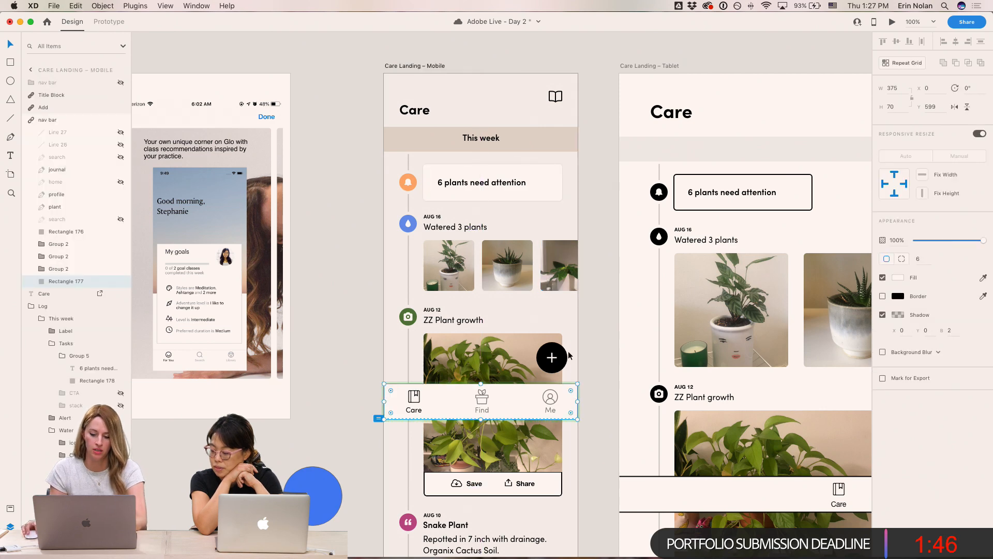
pyautogui.click(594, 351)
pyautogui.click(570, 398)
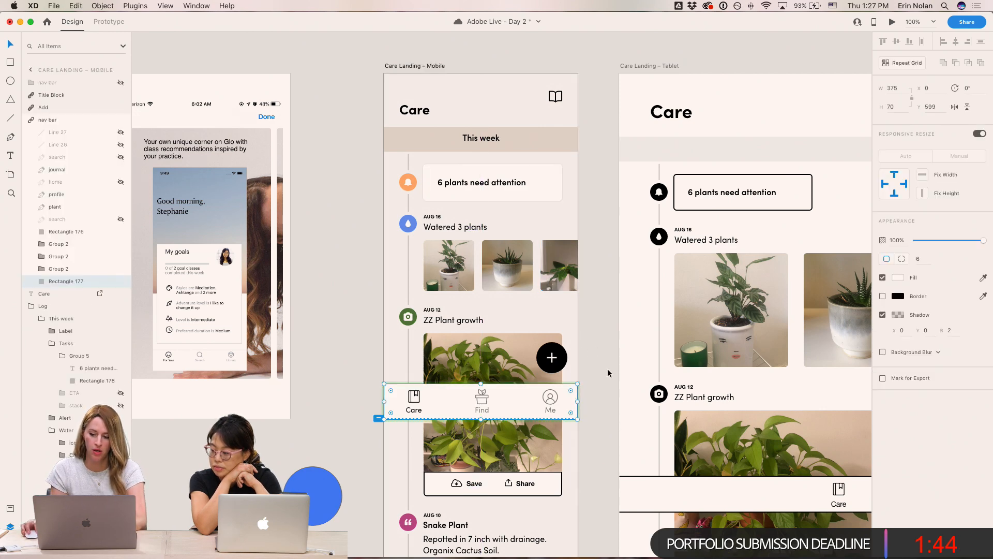
# - Set the nav bar's corner radius to 0
pyautogui.moveTo(850, 263); pyautogui.dragTo(825, 254)
pyautogui.write('0')
pyautogui.press('Return')
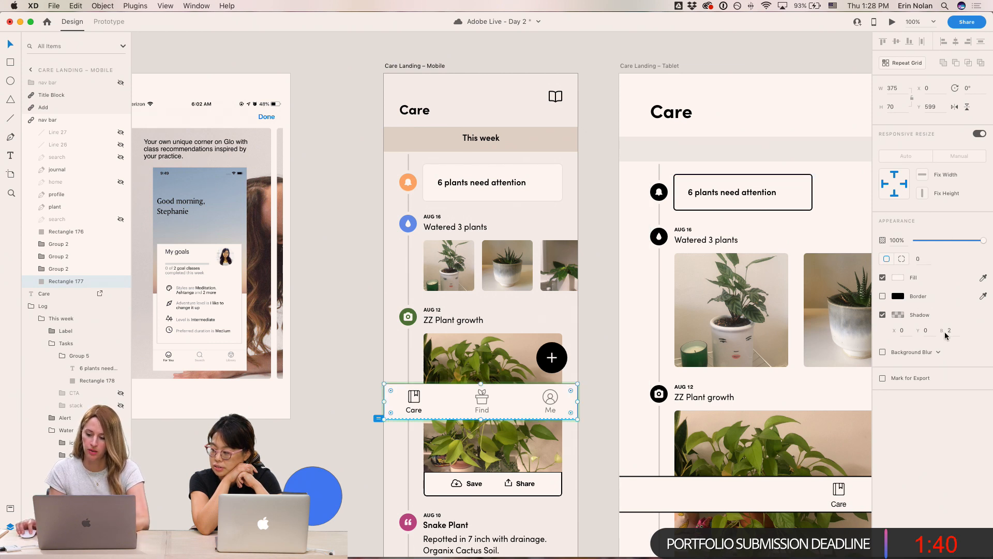
pyautogui.click(898, 315)
pyautogui.moveTo(877, 322); pyautogui.dragTo(878, 314)
pyautogui.click(934, 394)
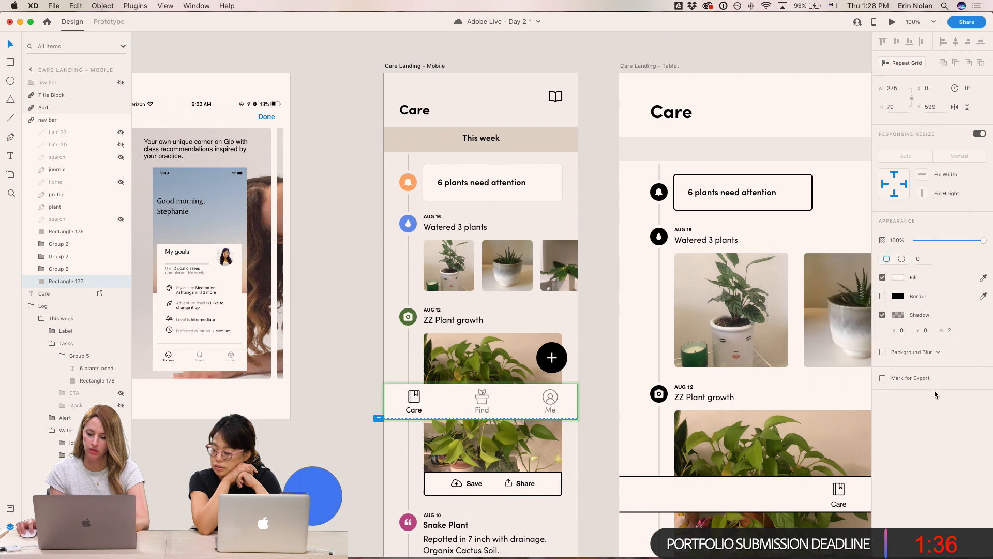
pyautogui.click(605, 327)
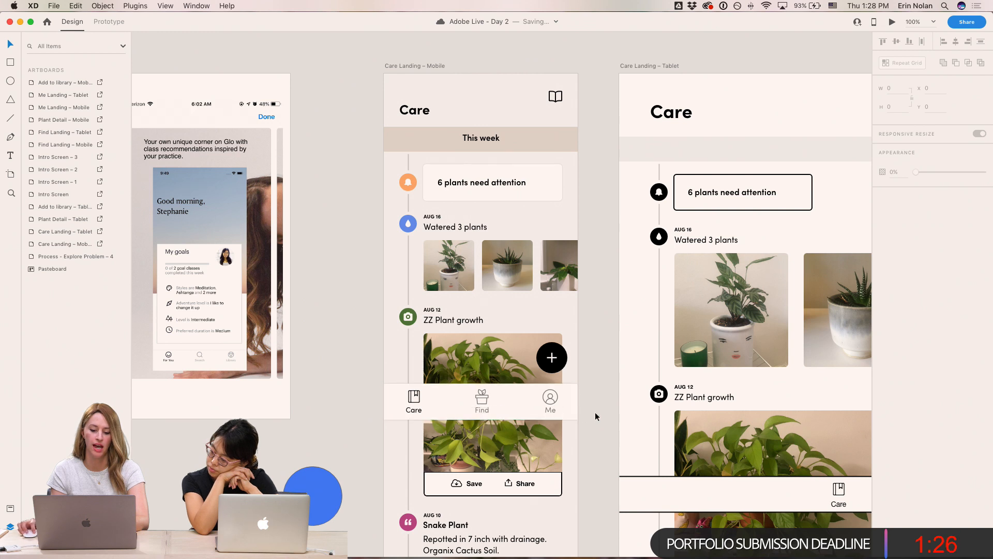
# - Colour the Care tab icon by sampling the water icon's blue, then deepen it to #1F63FF
pyautogui.hscroll(-3, 574, 413)
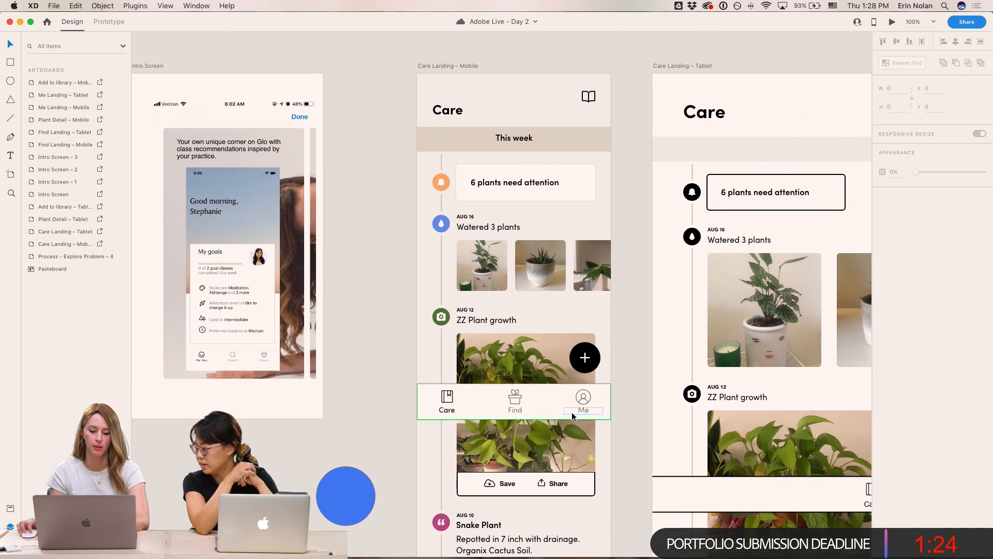
pyautogui.doubleClick(448, 406)
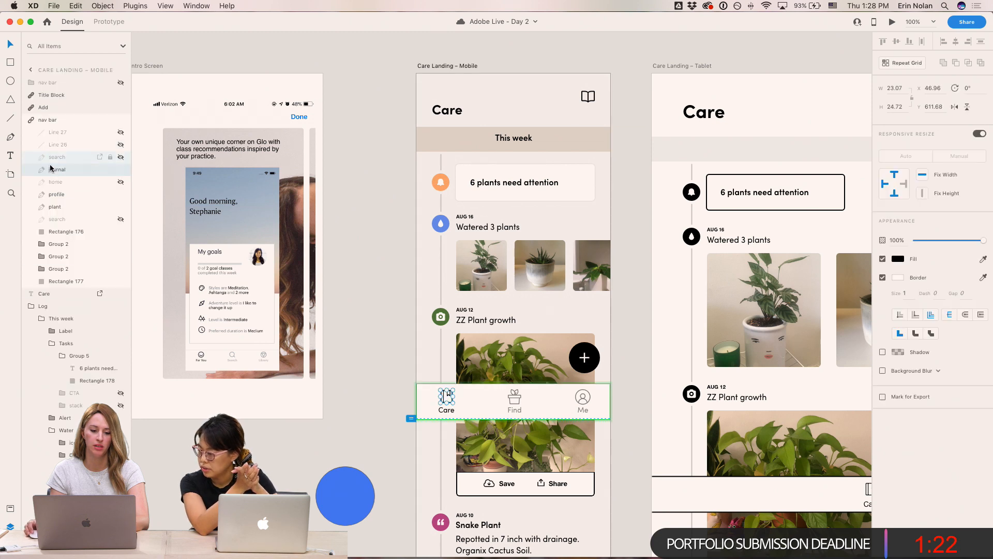
pyautogui.click(898, 260)
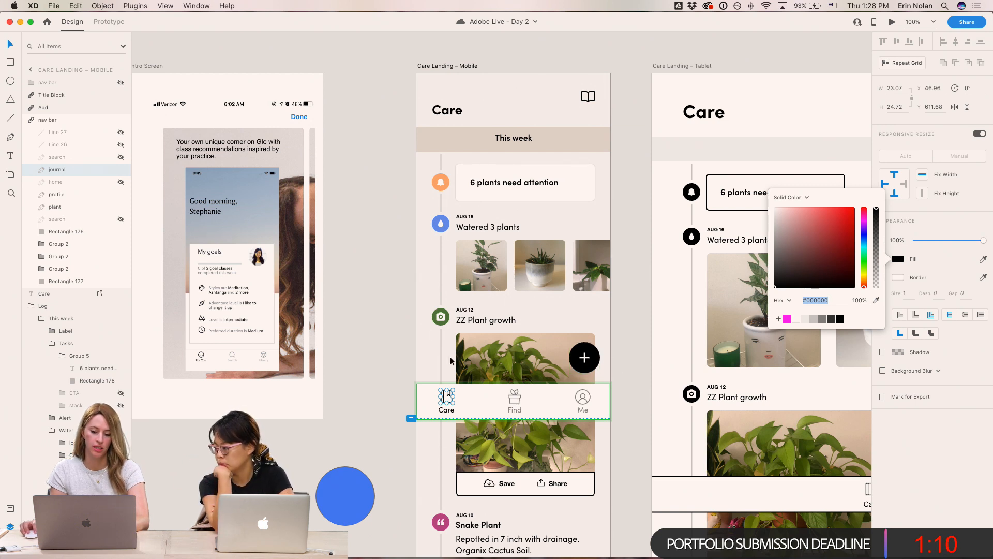
pyautogui.click(876, 300)
pyautogui.click(446, 229)
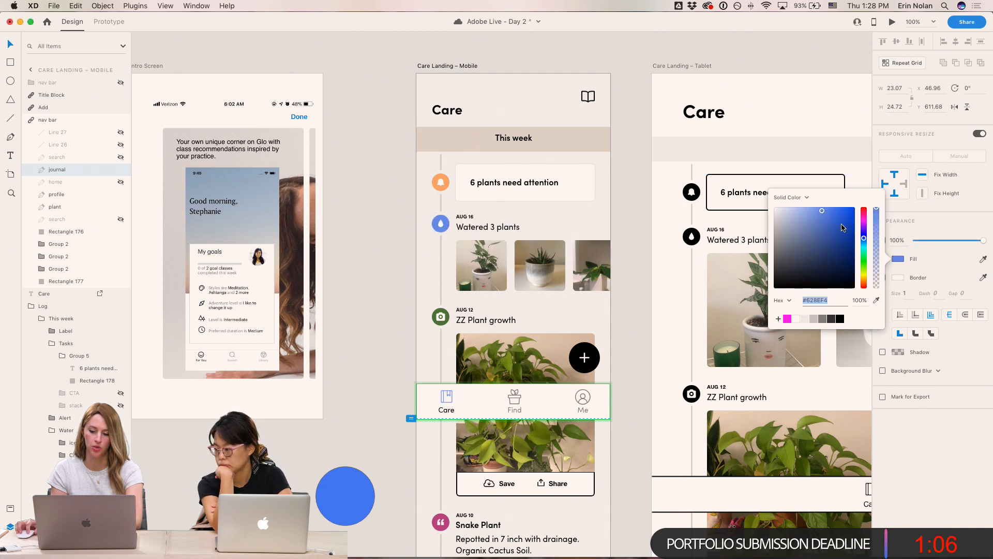
pyautogui.click(845, 207)
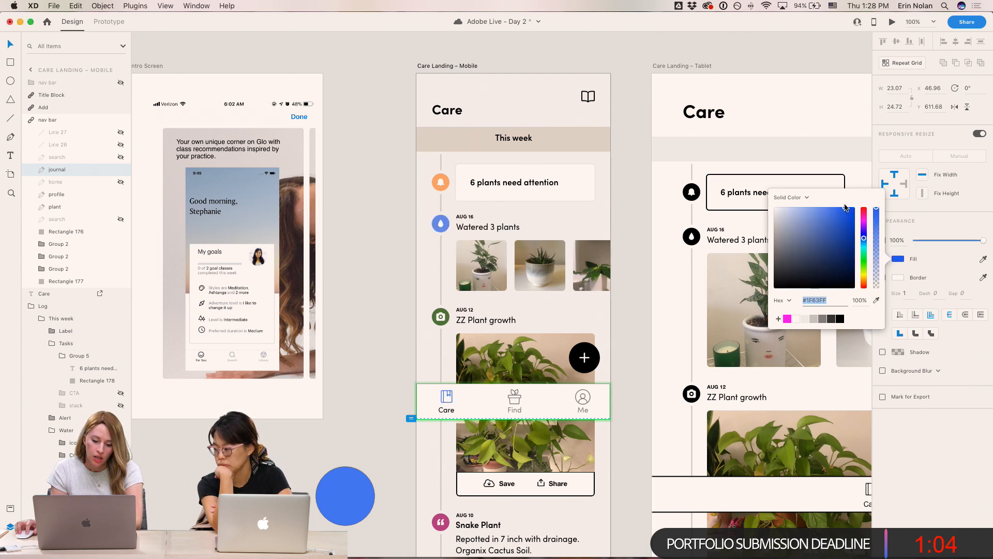
# - Colour the Care label blue by sampling the Care icon's colour with the eyedropper
pyautogui.click(446, 409)
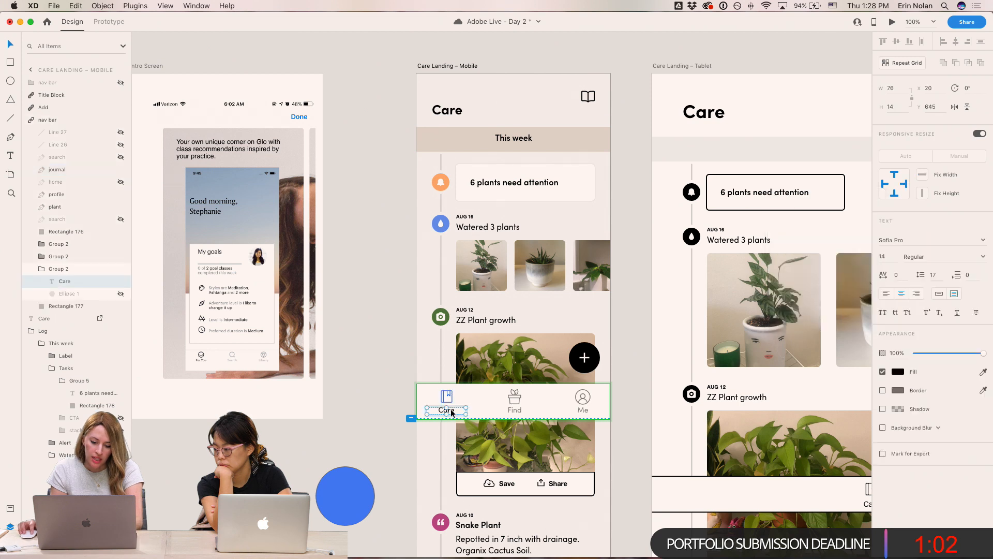
pyautogui.click(898, 371)
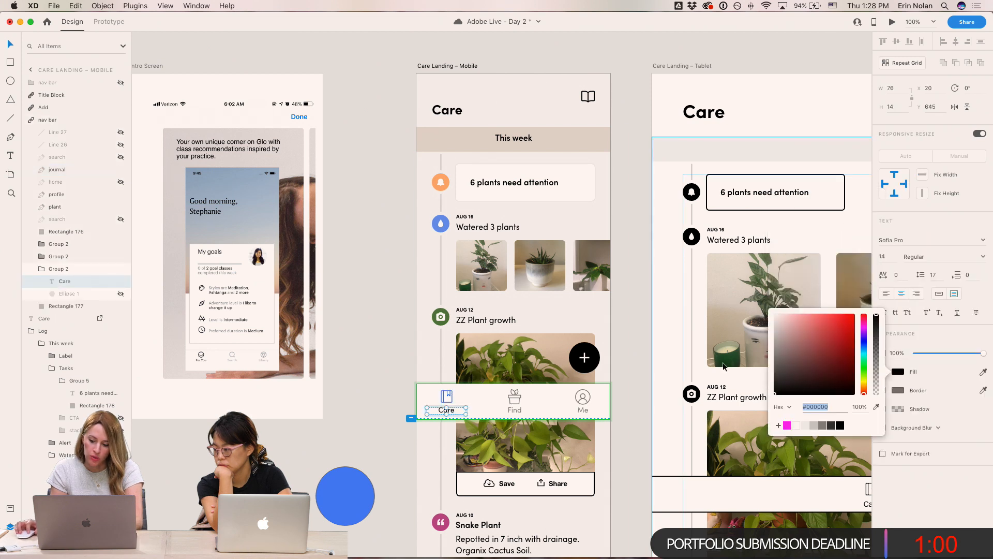
pyautogui.click(876, 407)
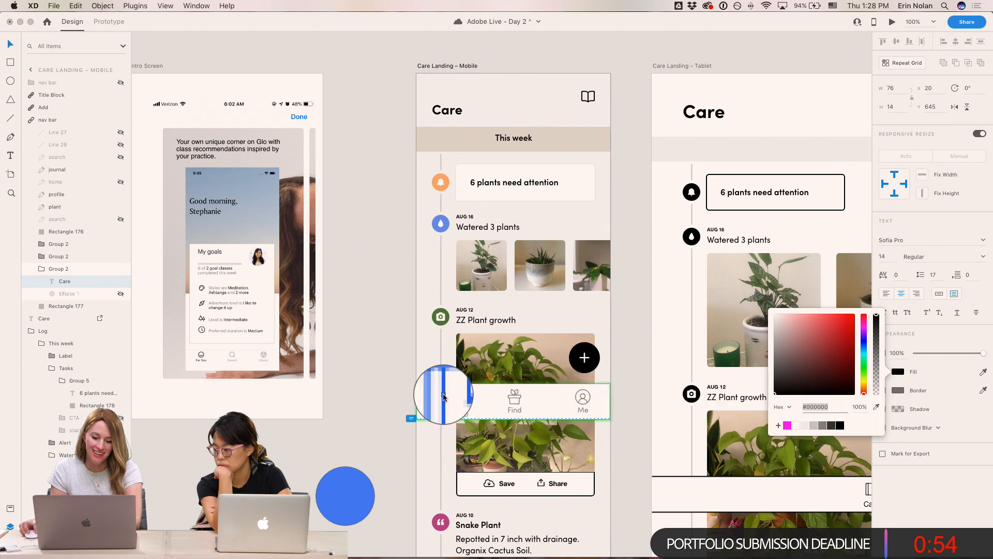
pyautogui.click(443, 397)
pyautogui.click(379, 362)
# - Set the fill of the Find and Me icons in the nav bar to black
pyautogui.doubleClick(522, 398)
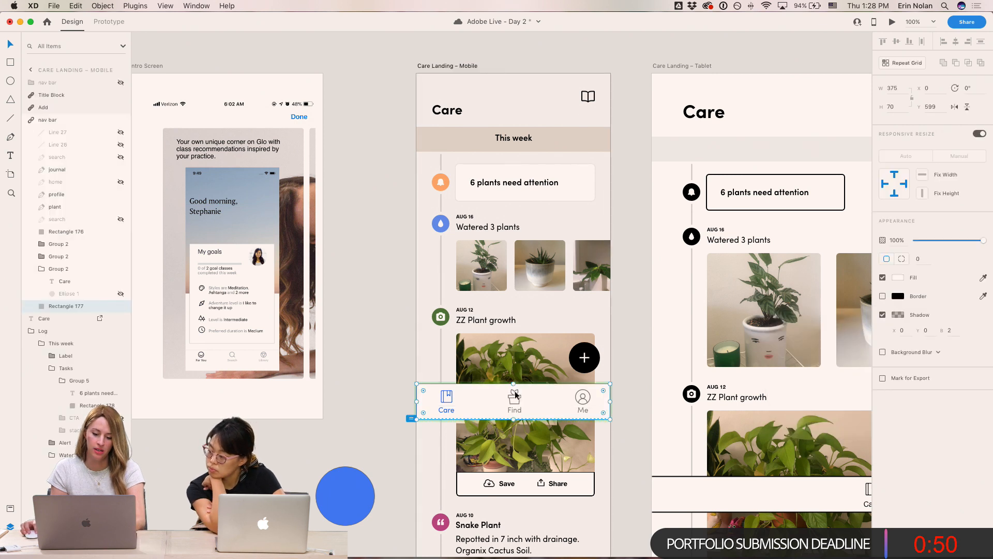
pyautogui.click(515, 395)
pyautogui.click(896, 261)
pyautogui.click(840, 319)
pyautogui.click(584, 402)
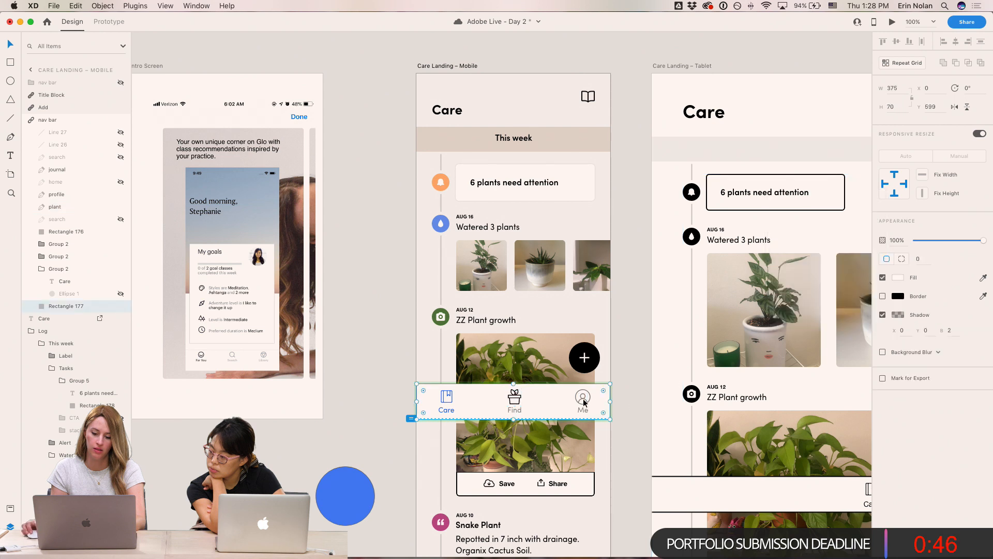
pyautogui.click(584, 397)
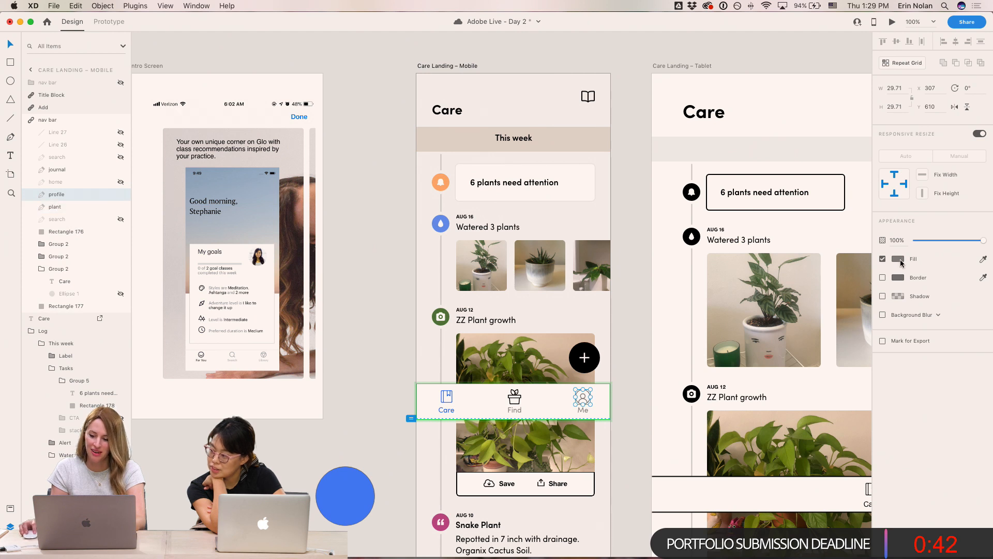
pyautogui.click(898, 259)
pyautogui.click(840, 319)
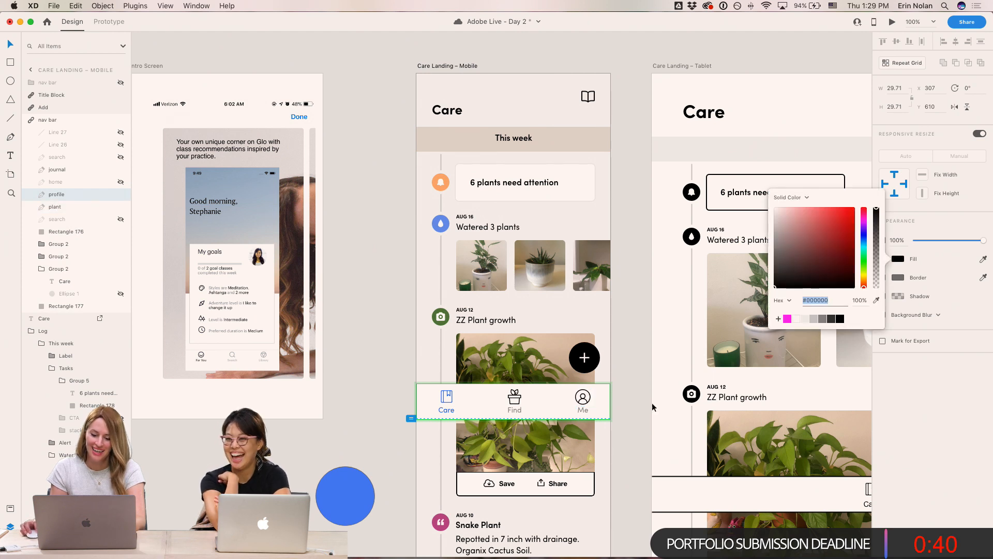
# - Set the fill of the Find and Me labels to black
pyautogui.click(515, 410)
pyautogui.keyDown('shift'); pyautogui.click(583, 409); pyautogui.keyUp('shift')
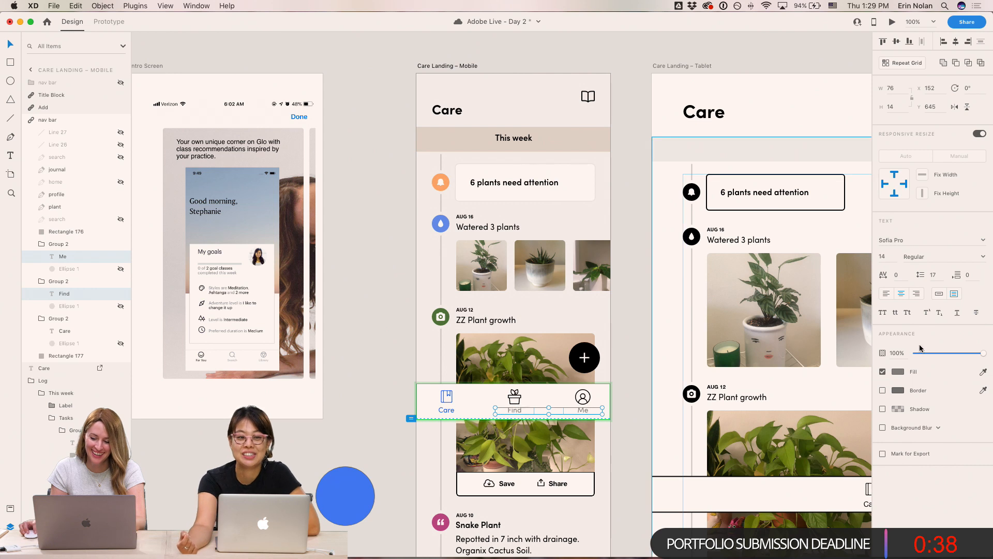
pyautogui.click(899, 371)
pyautogui.click(840, 426)
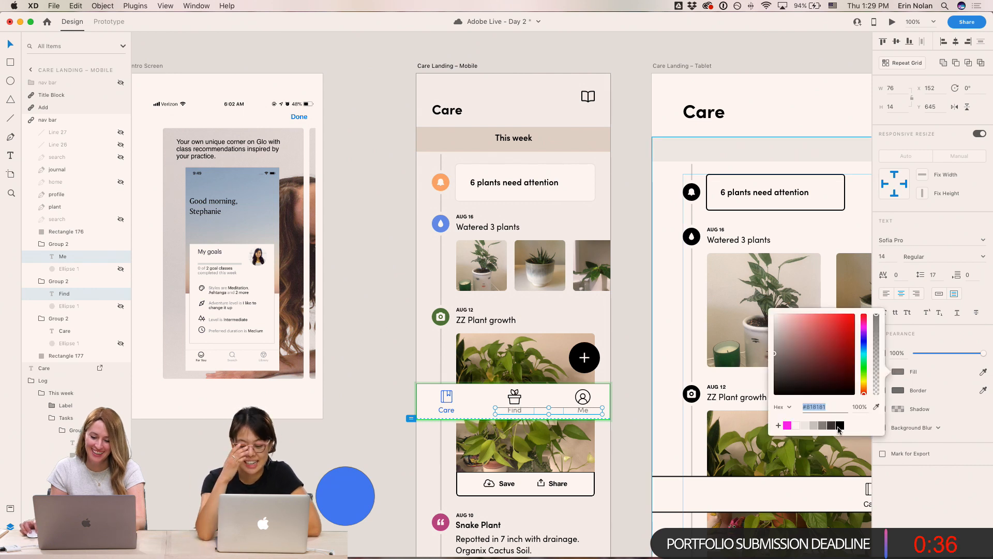
pyautogui.click(624, 285)
# - Save the document
pyautogui.moveTo(627, 244); pyautogui.dragTo(604, 263)
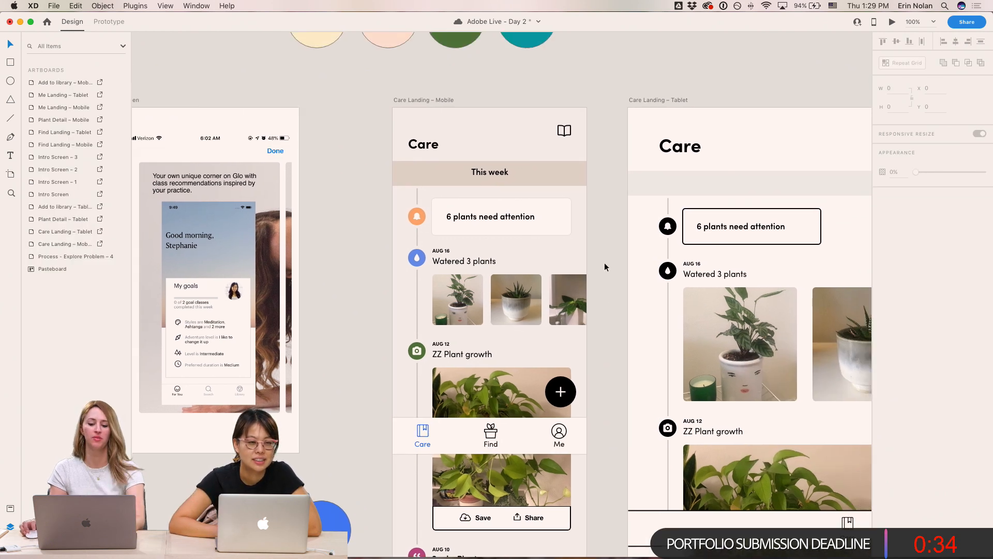
pyautogui.press('super+plus')
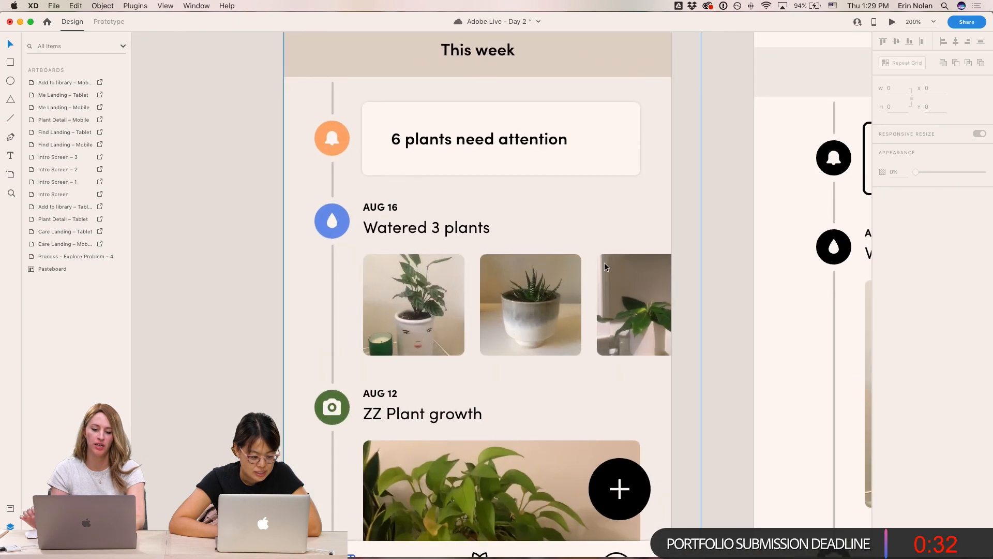
pyautogui.press('super+minus')
pyautogui.press('super+s')
# - Undo the colour change on the Find and Me labels
pyautogui.moveTo(398, 124); pyautogui.dragTo(611, 470)
pyautogui.click(643, 436)
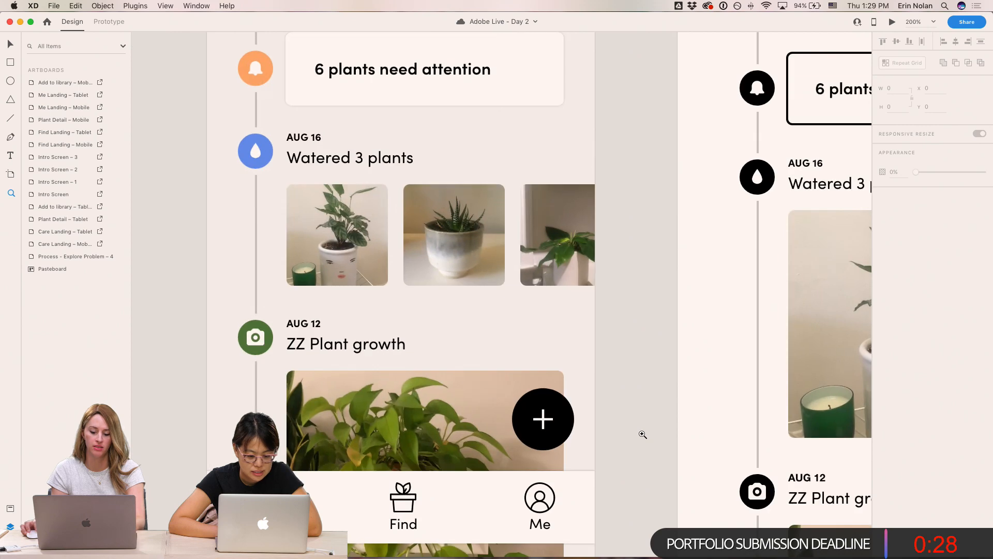
pyautogui.press('super+z')
pyautogui.press('super+minus')
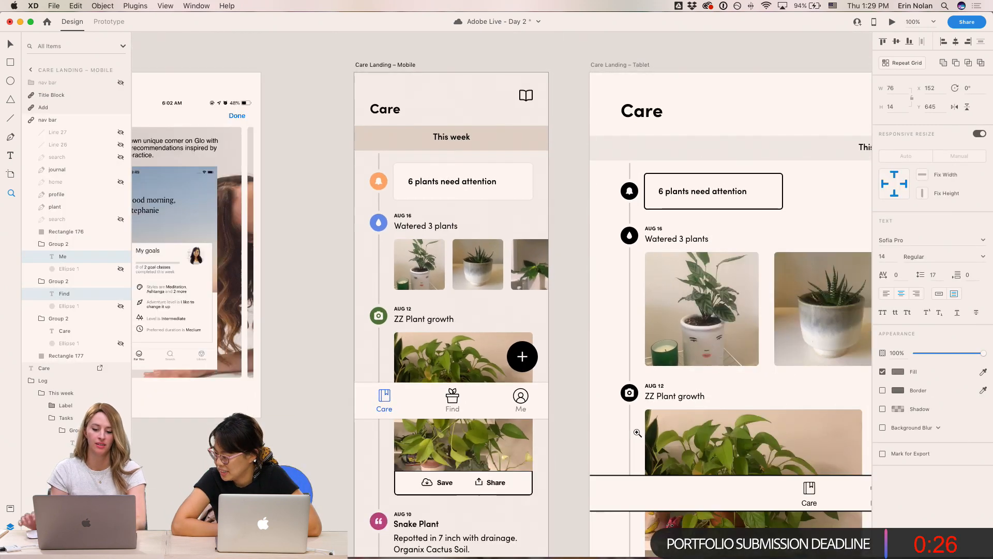
# - Save the document
pyautogui.press('space')
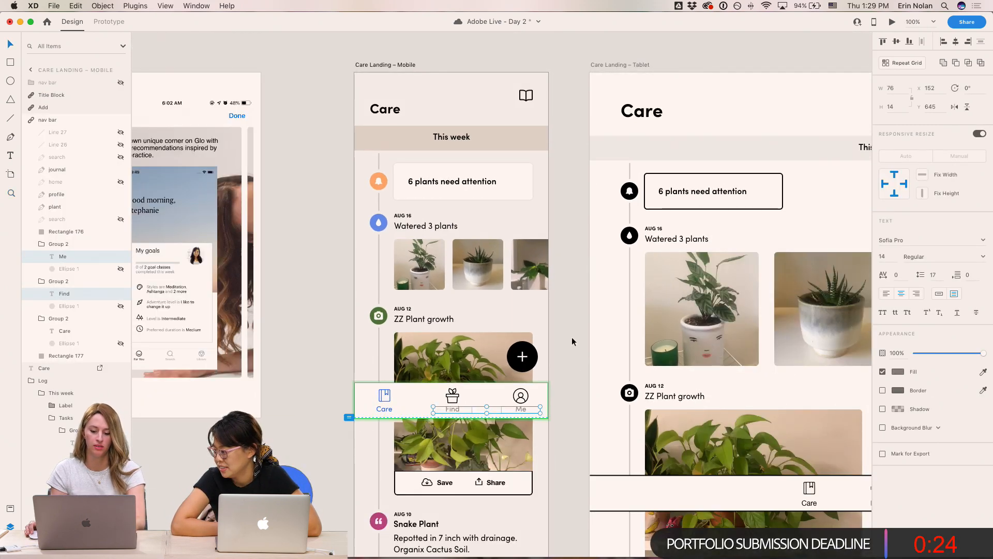
pyautogui.click(569, 336)
pyautogui.scroll(2, 572, 336)
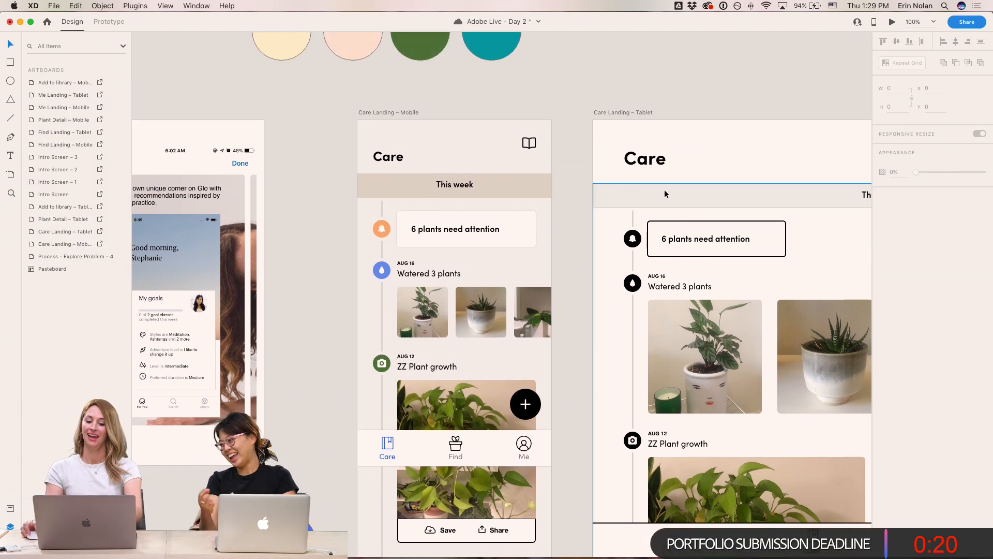
pyautogui.click(630, 112)
pyautogui.click(497, 137)
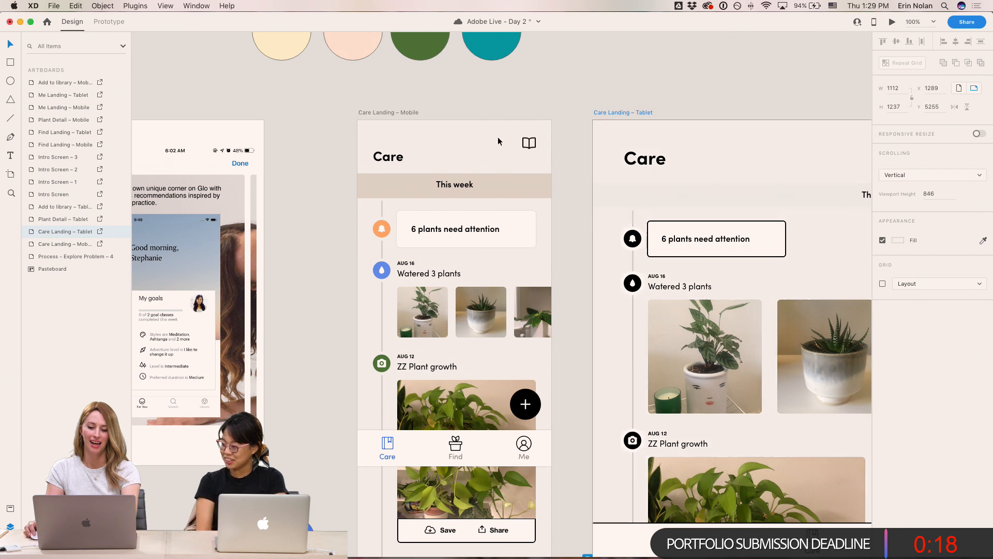
pyautogui.hscroll(5, 600, 105)
pyautogui.hscroll(-3, 600, 105)
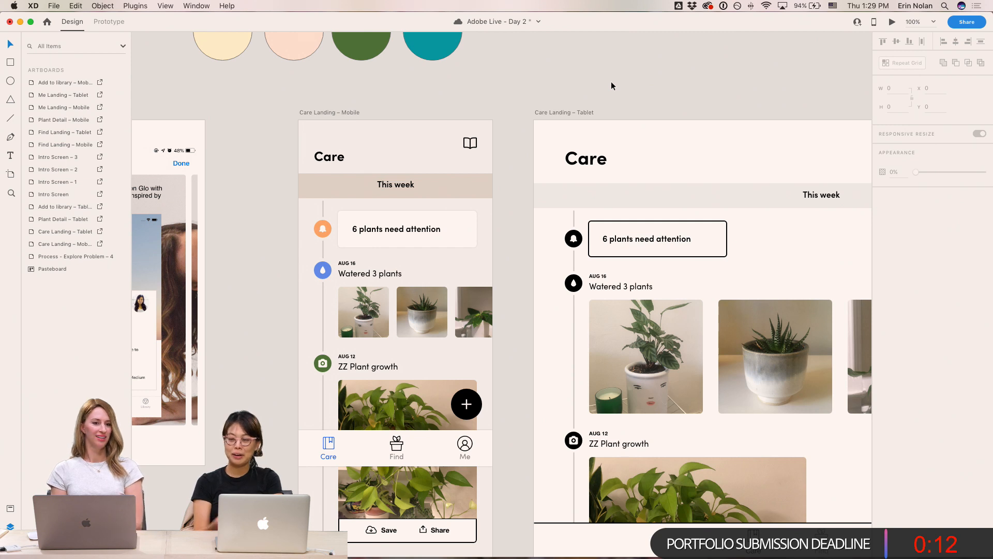
pyautogui.press('super+s')
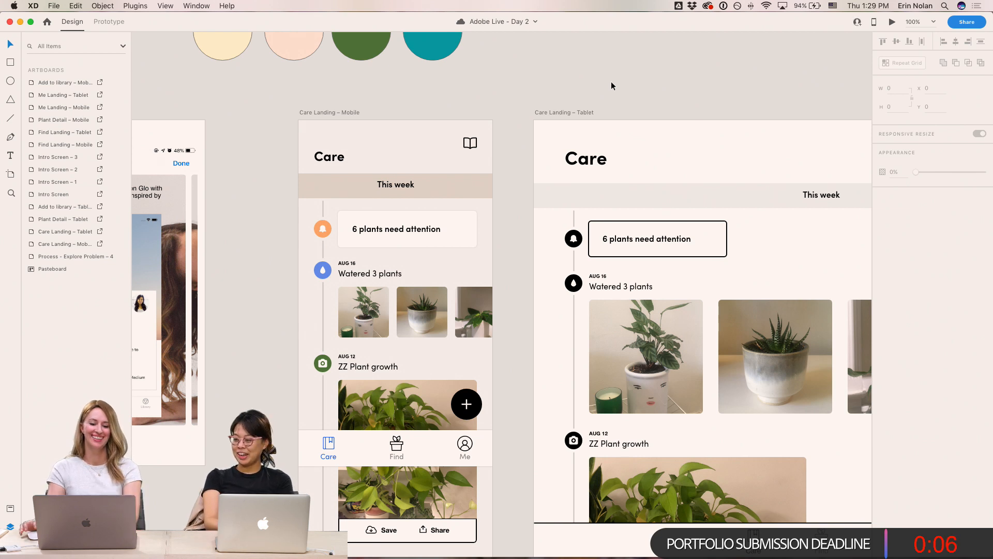
pyautogui.moveTo(525, 282); pyautogui.dragTo(621, 269)
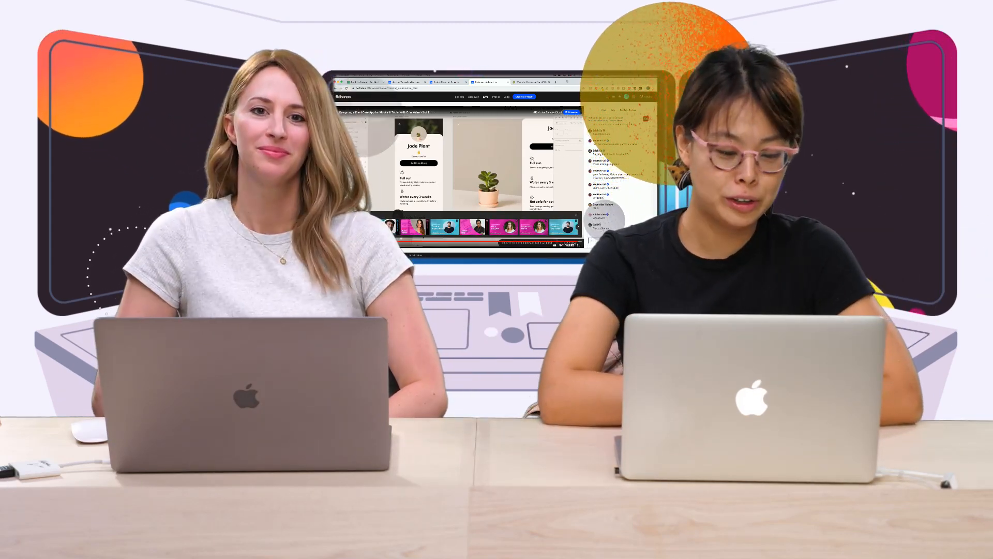
# - Switch to the browser and bring up the designer's Behance profile tab
pyautogui.click(365, 82)
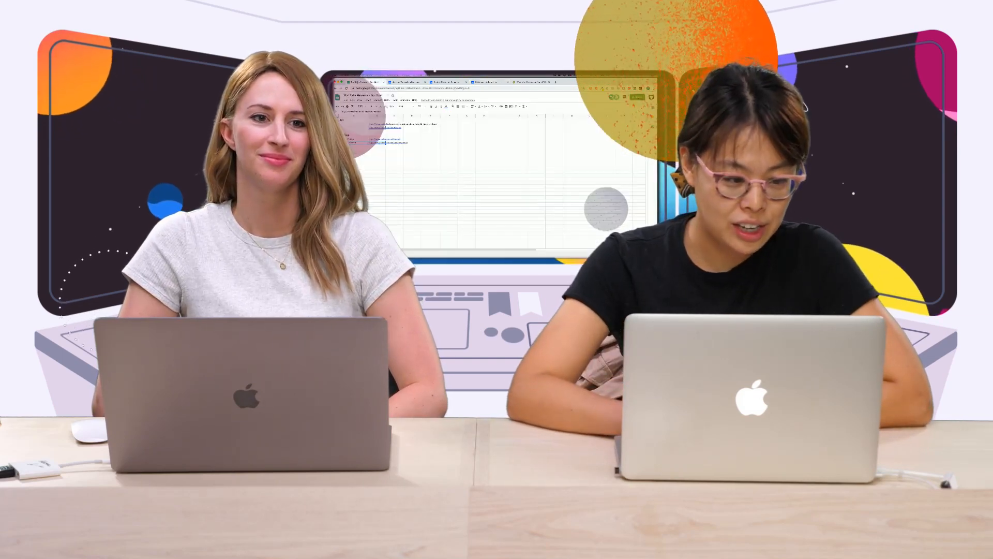
pyautogui.click(439, 83)
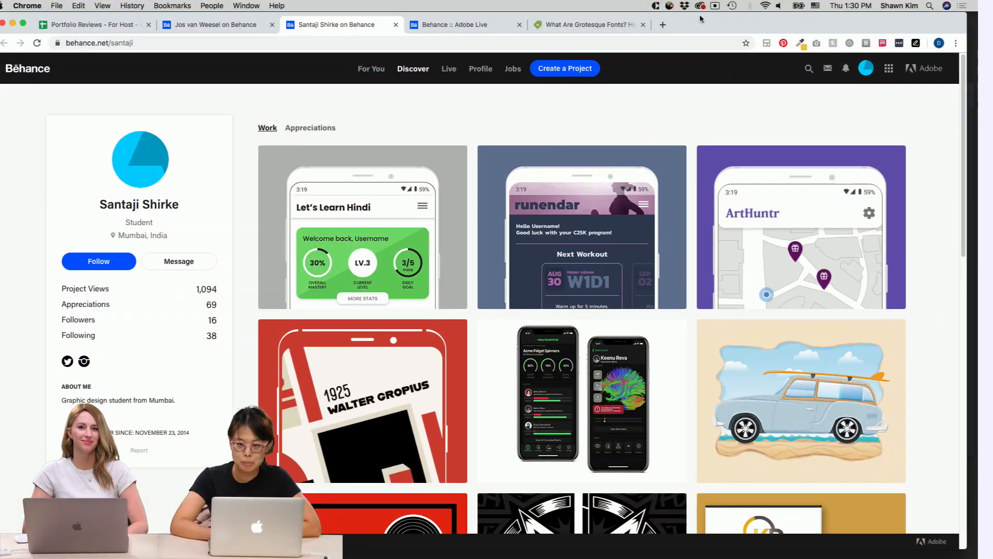
pyautogui.doubleClick(693, 23)
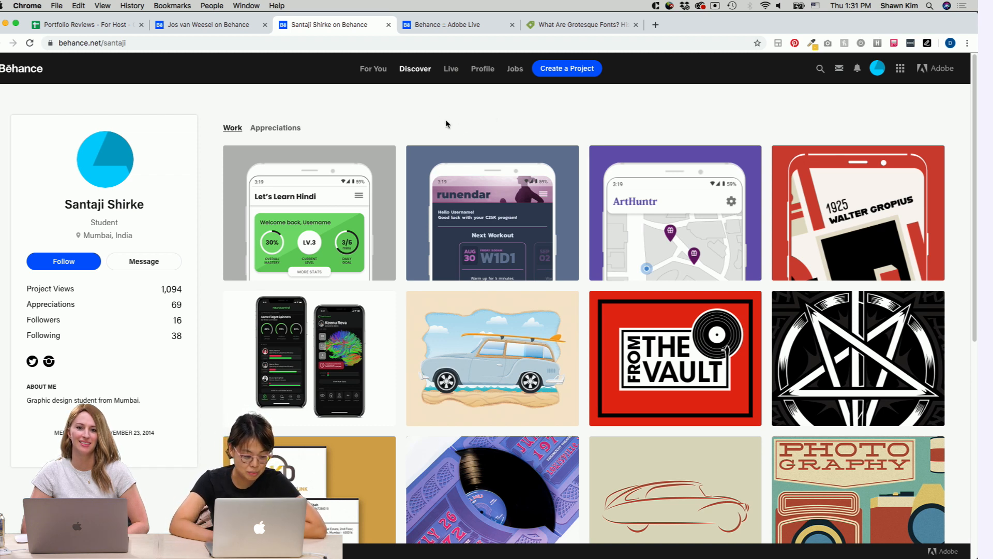
# - Browse the projects in the designer's Behance portfolio
pyautogui.scroll(-1, 546, 118)
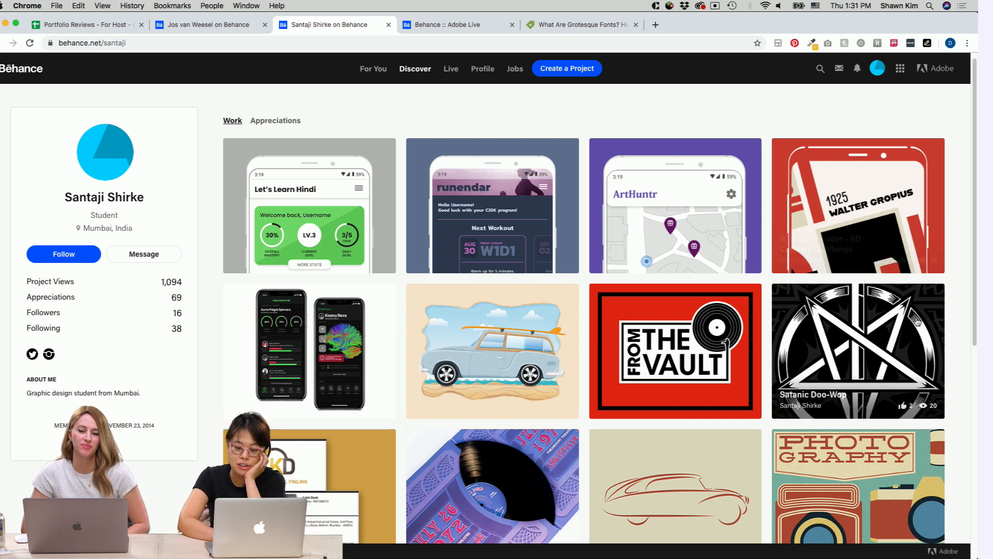
pyautogui.scroll(-3, 949, 373)
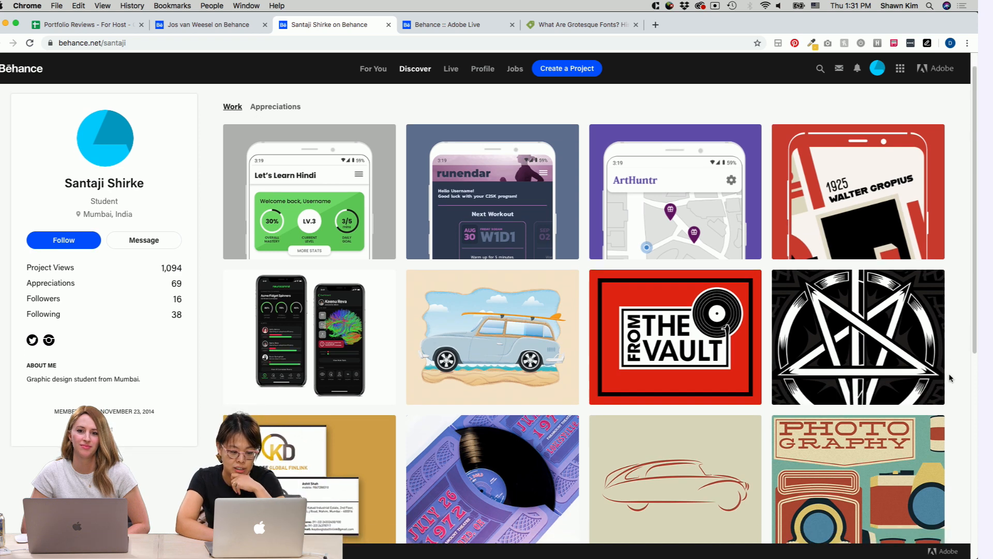
pyautogui.scroll(2, 948, 374)
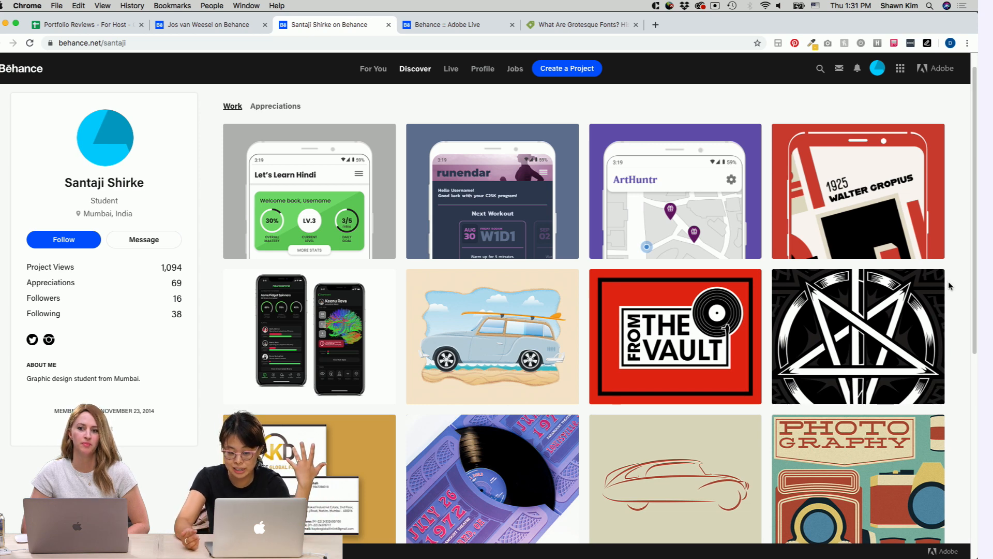
pyautogui.scroll(-5, 950, 286)
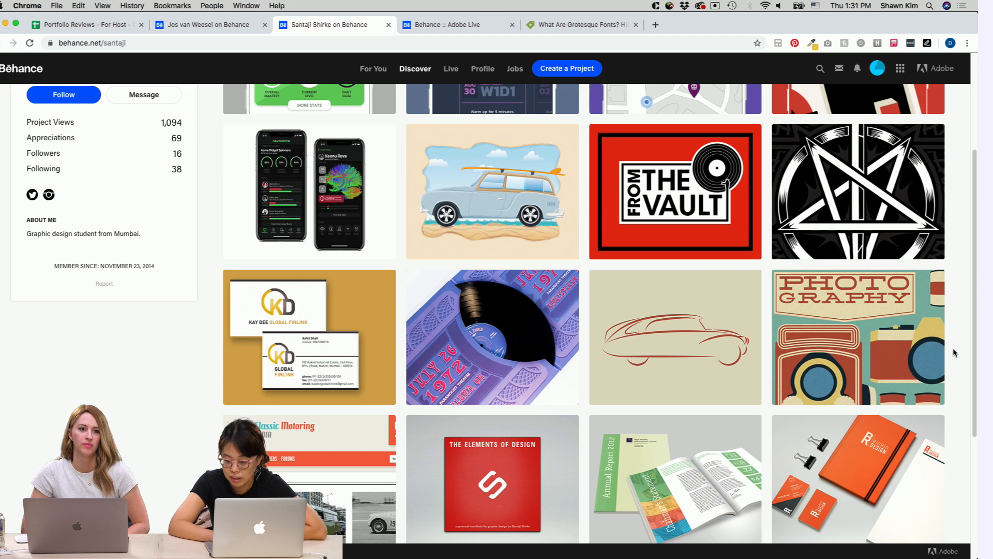
pyautogui.scroll(-7, 953, 347)
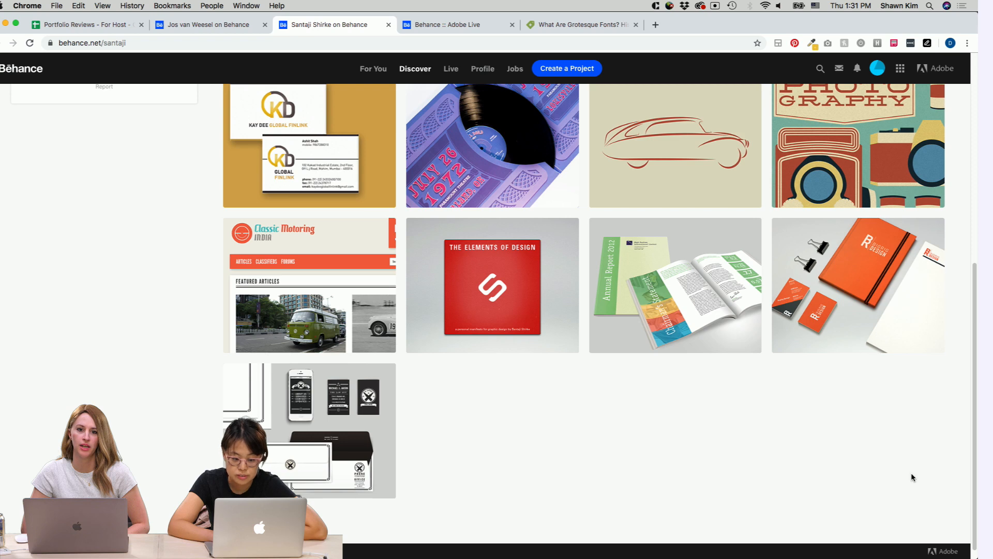
pyautogui.scroll(-1, 912, 477)
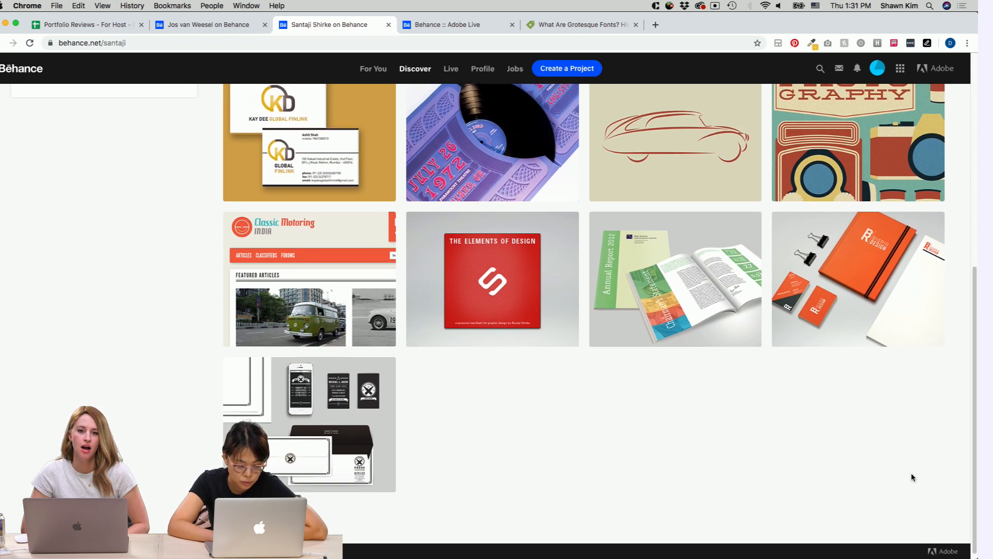
pyautogui.scroll(10, 911, 472)
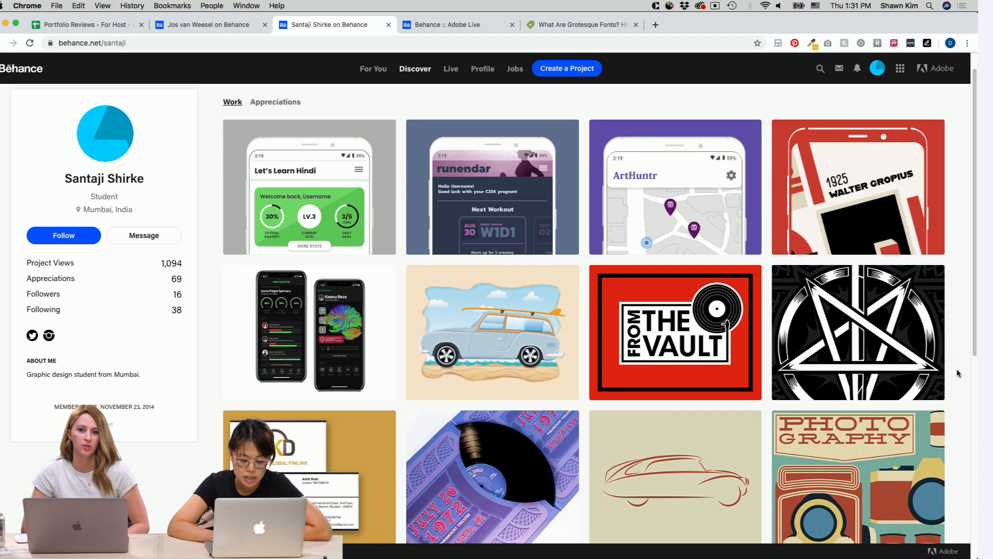
pyautogui.scroll(-5, 957, 374)
pyautogui.scroll(5, 957, 374)
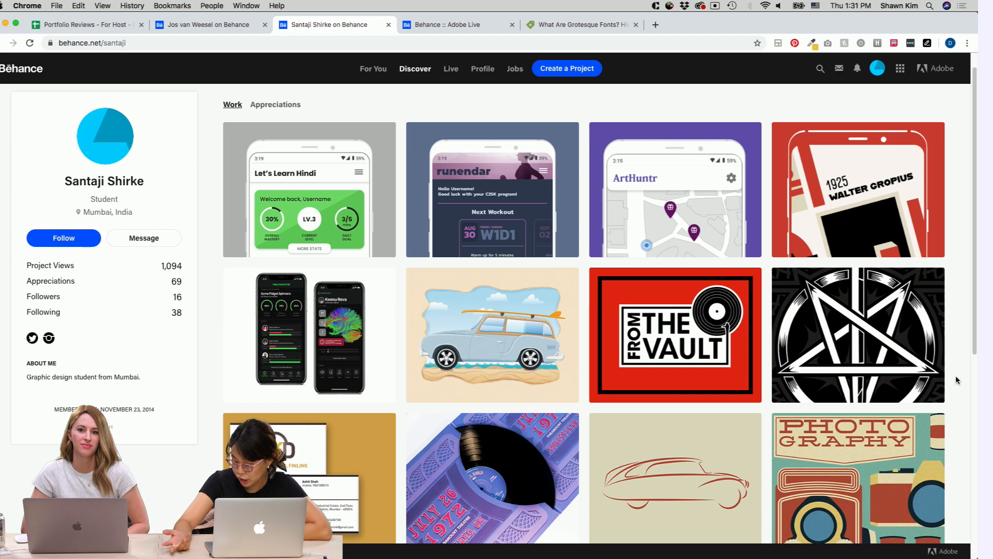
pyautogui.scroll(-3, 956, 380)
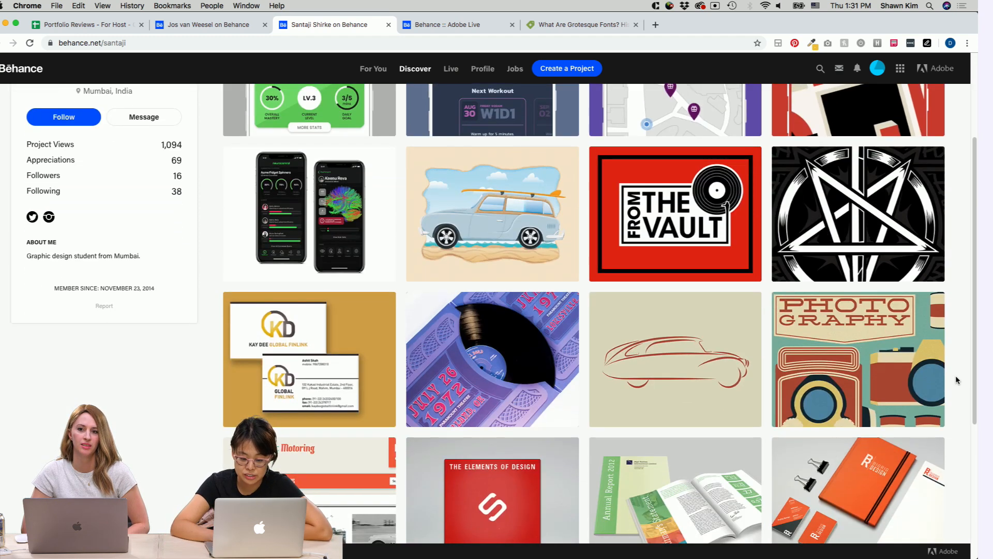
pyautogui.scroll(-3, 957, 380)
pyautogui.scroll(5, 956, 382)
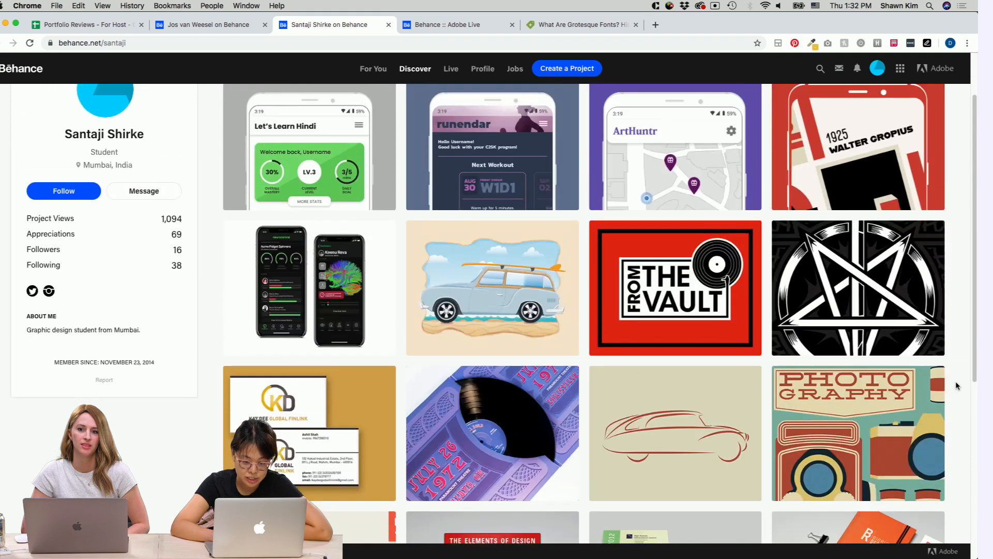
pyautogui.scroll(2, 958, 386)
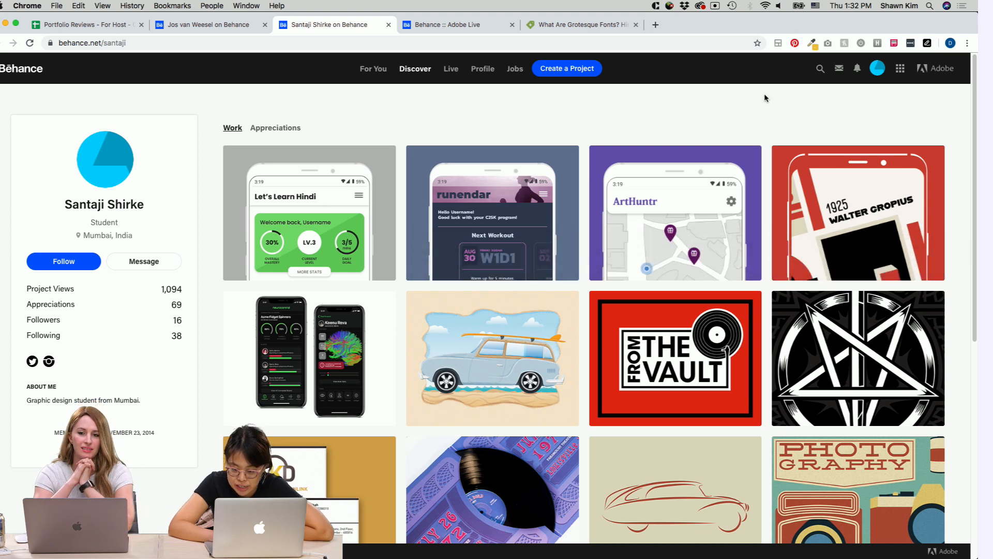
# - Open the 'Bauhaus Reader - XD Creative Challenge' project and scroll through it
pyautogui.click(846, 208)
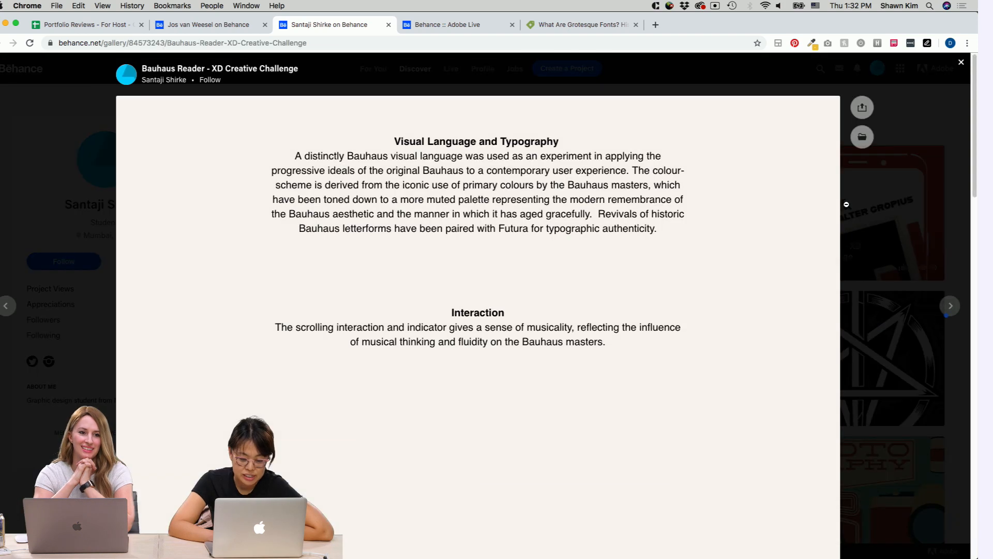
pyautogui.scroll(-1, 729, 378)
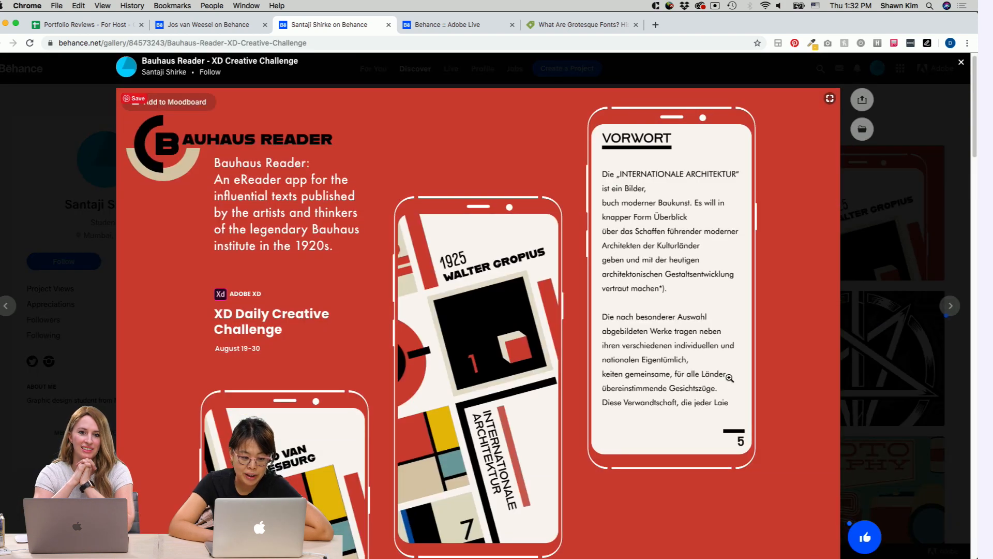
# - Read through the Bauhaus Reader project's Visual Language and Typography section, including its colour palette and fonts
pyautogui.scroll(1, 729, 378)
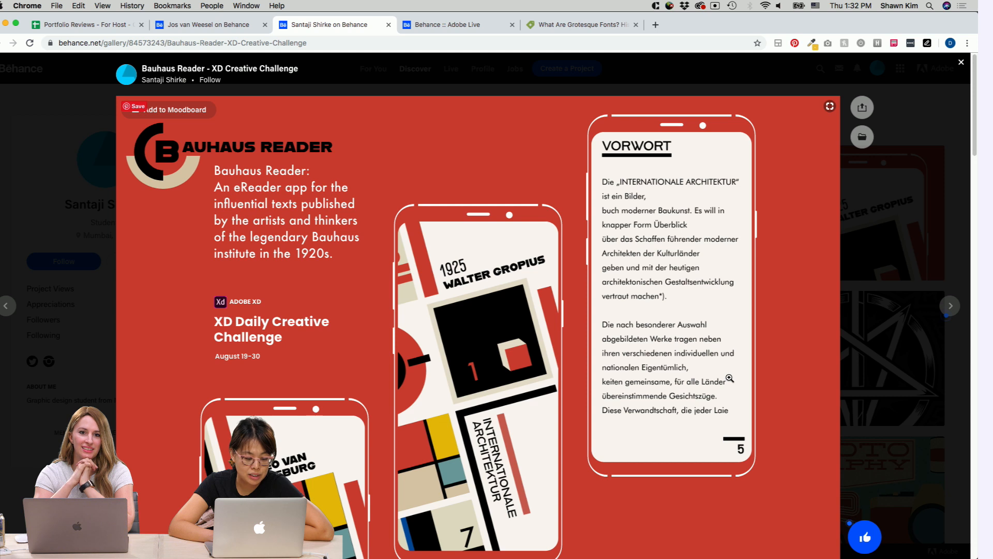
pyautogui.scroll(-3, 729, 379)
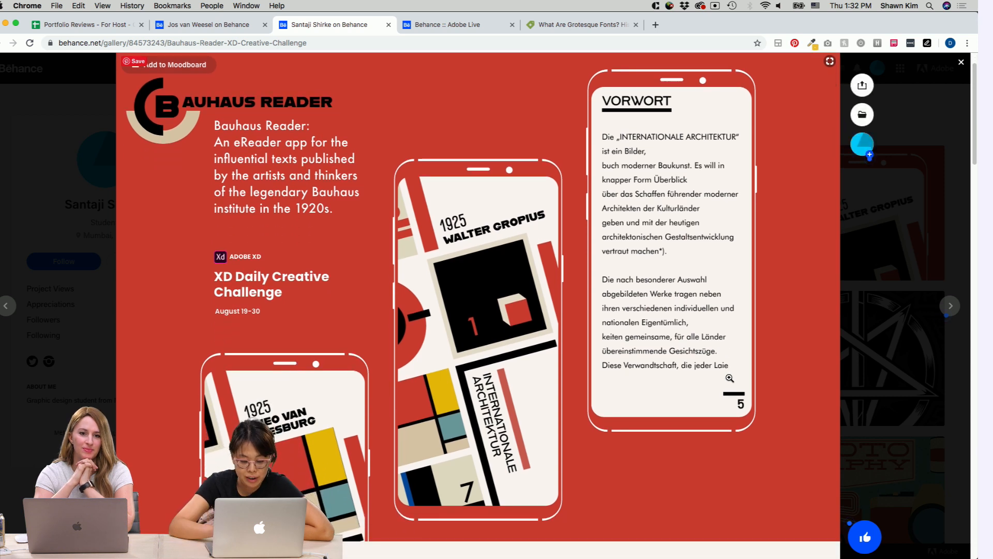
pyautogui.scroll(-2, 729, 378)
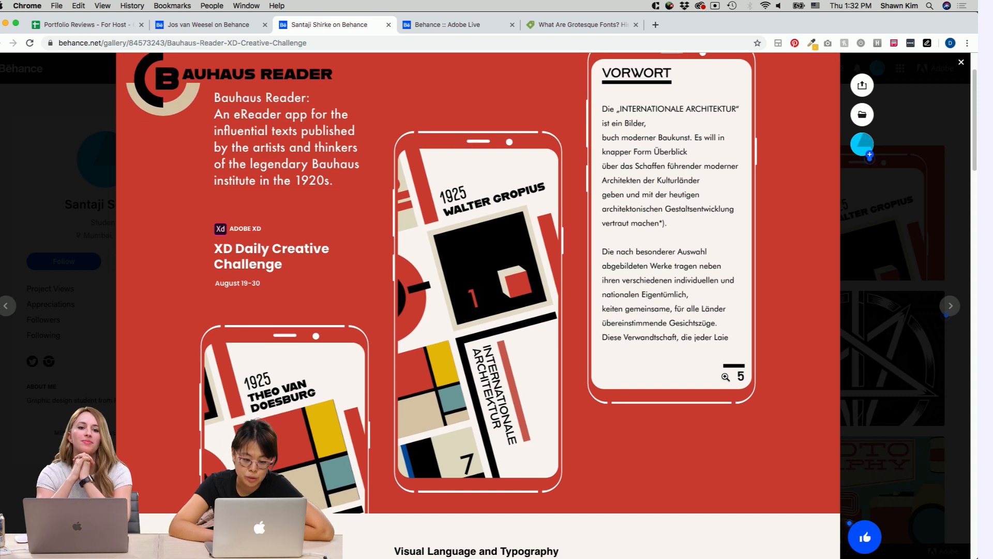
pyautogui.scroll(-15, 676, 405)
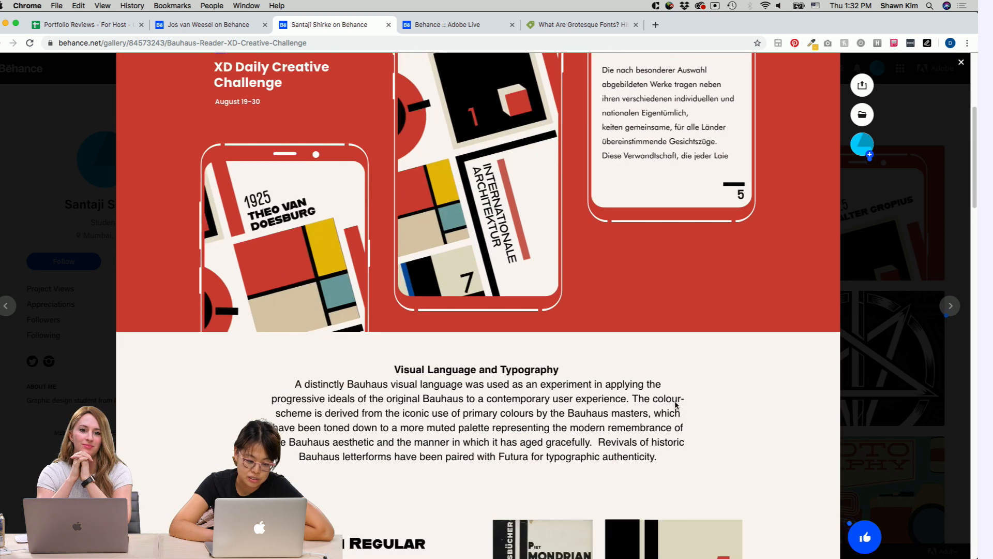
pyautogui.scroll(-7, 675, 405)
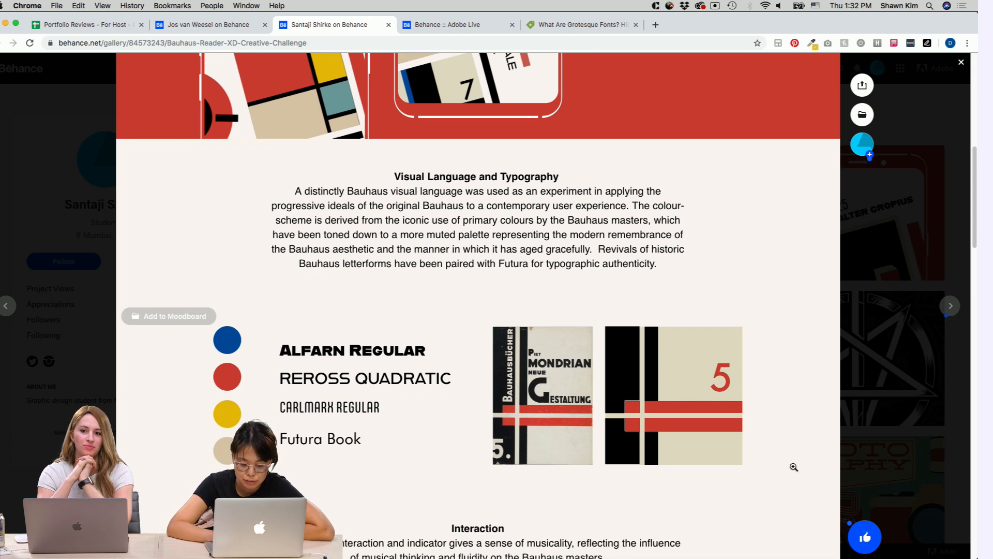
pyautogui.scroll(-6, 794, 466)
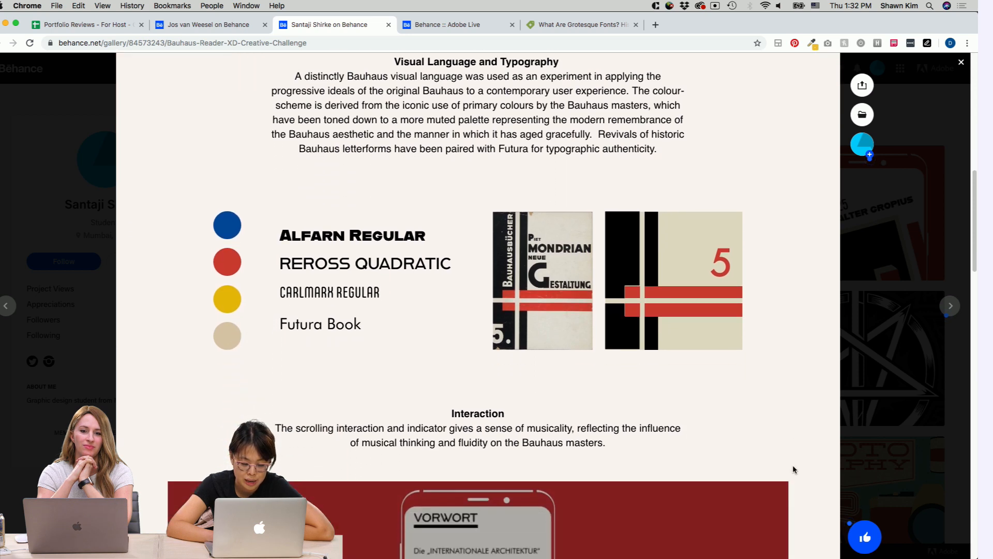
pyautogui.scroll(-4, 794, 469)
pyautogui.scroll(7, 794, 469)
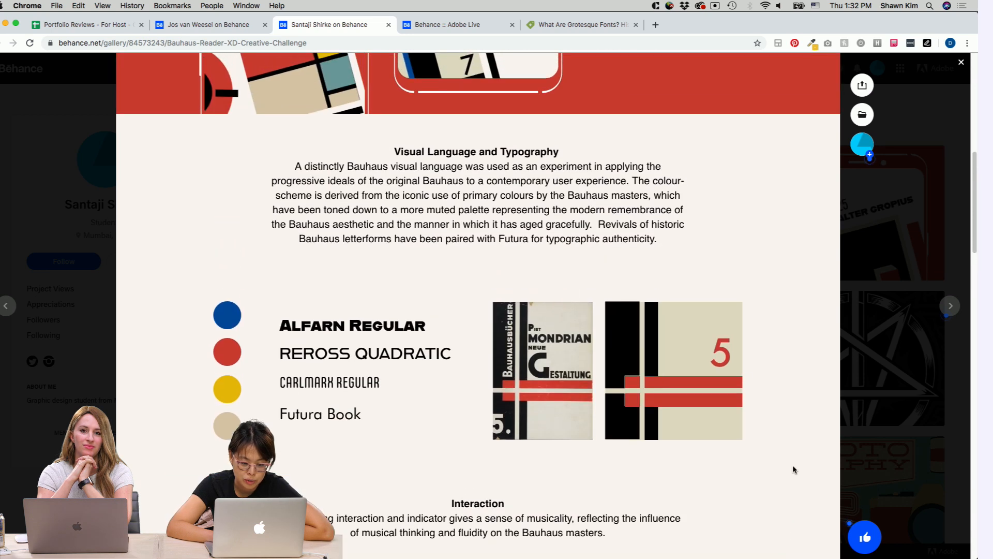
pyautogui.scroll(10, 750, 361)
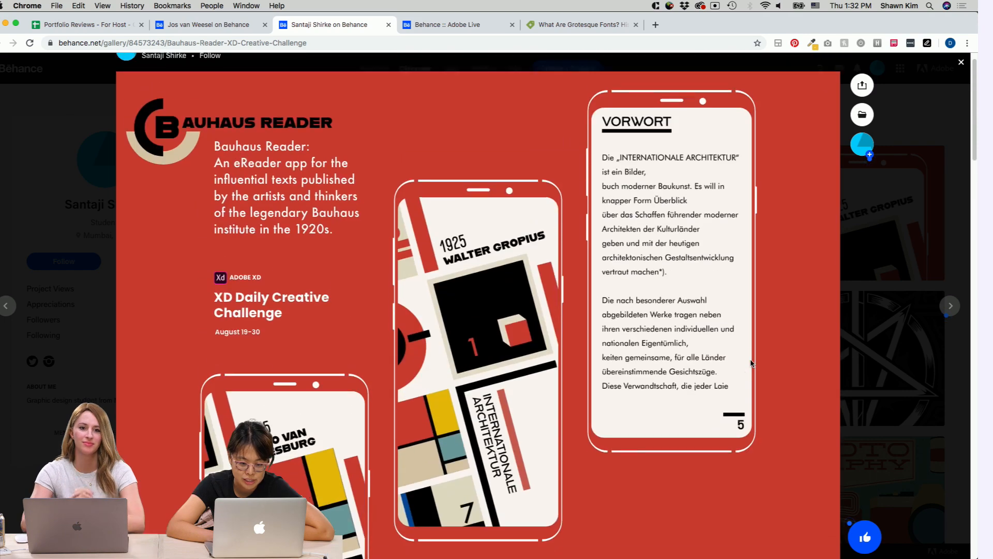
pyautogui.scroll(-10, 750, 360)
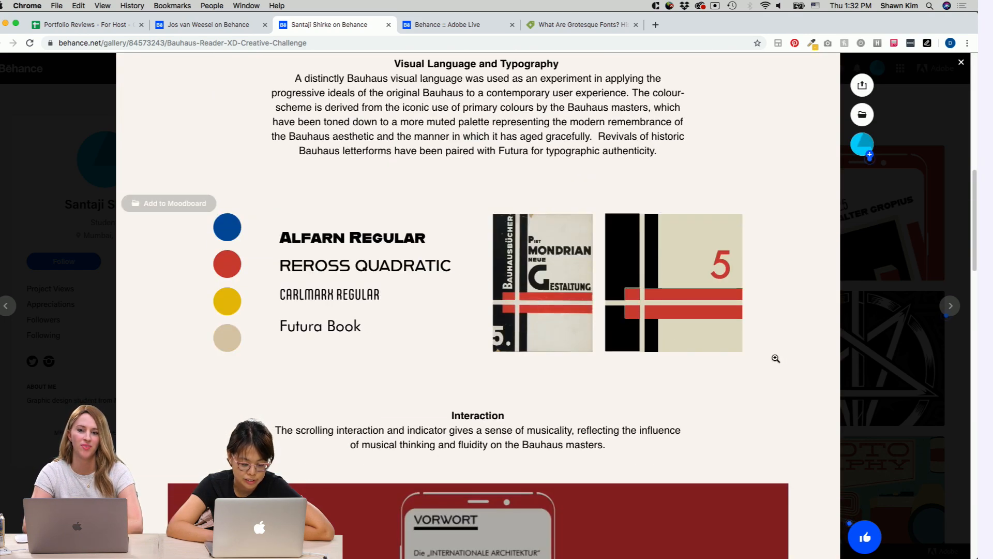
pyautogui.scroll(-1, 814, 376)
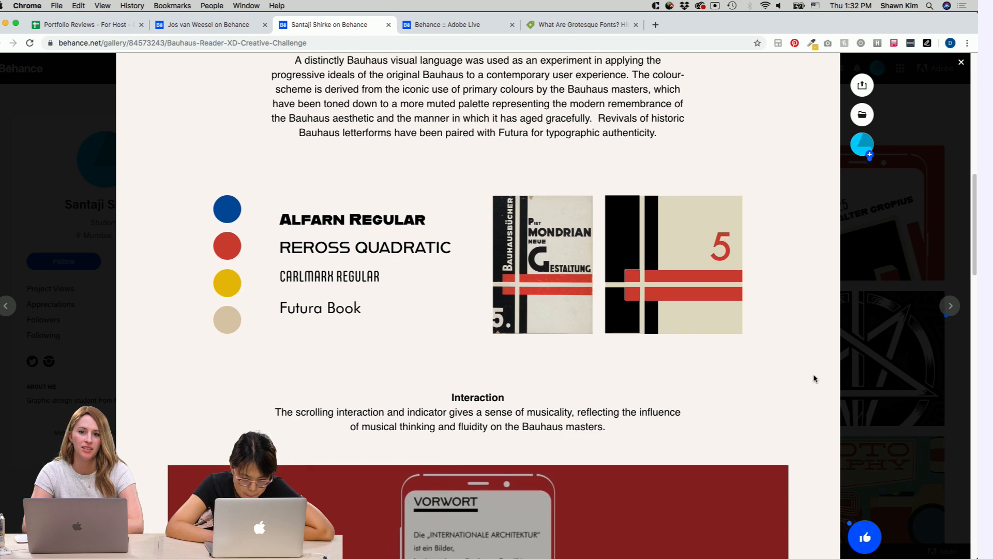